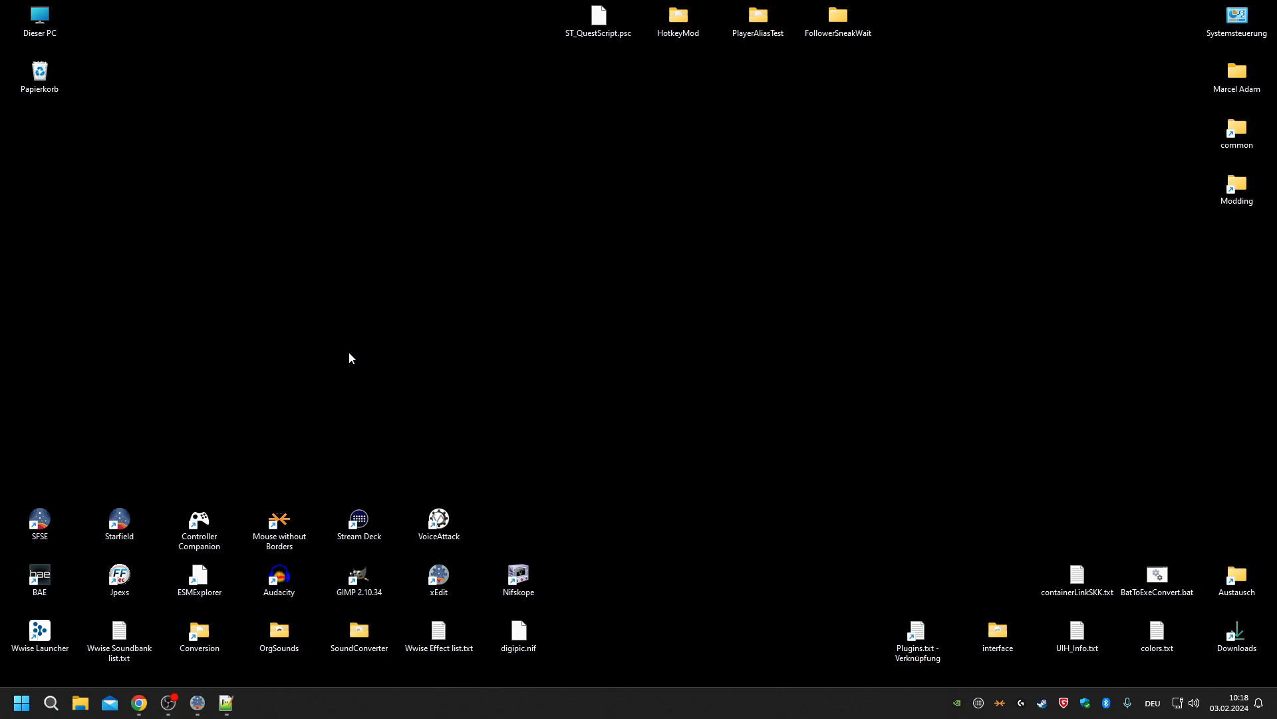
Look over the Starfield Nexus Mods start page in Chrome and return to the desktop.
click(139, 703)
click(169, 14)
scroll(551, 371, down, 2)
scroll(550, 371, up, 2)
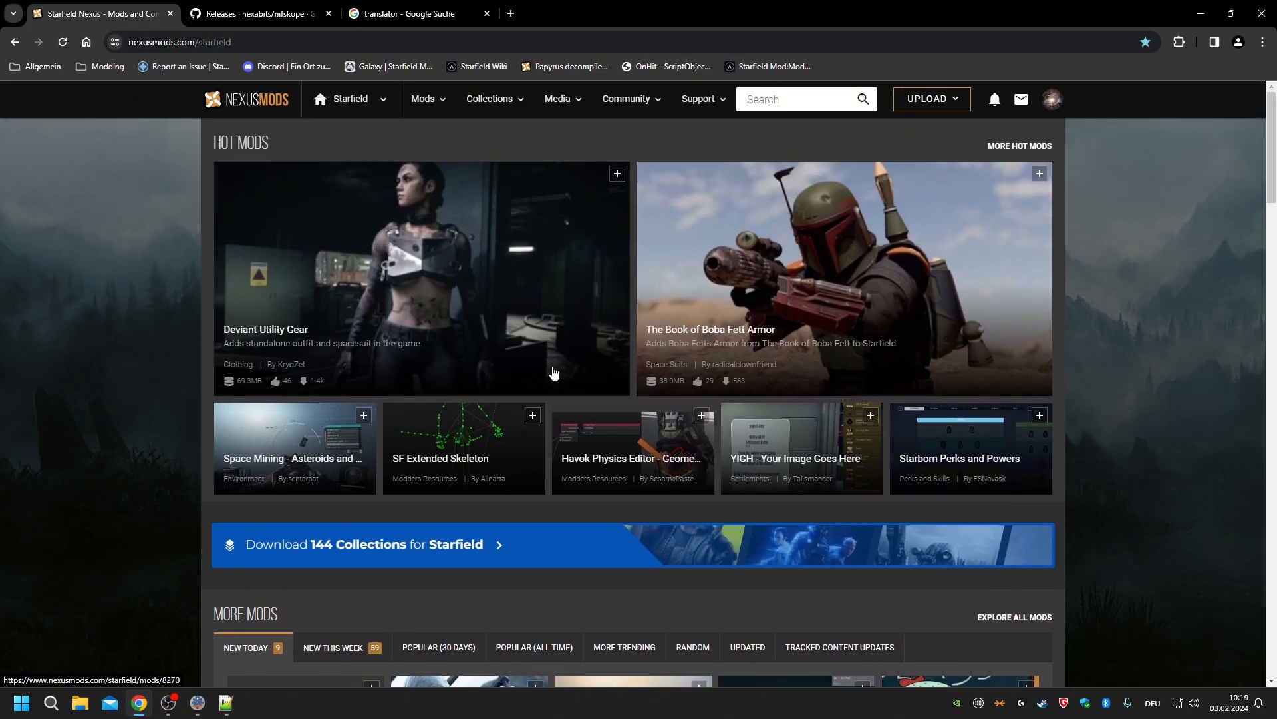
click(1202, 13)
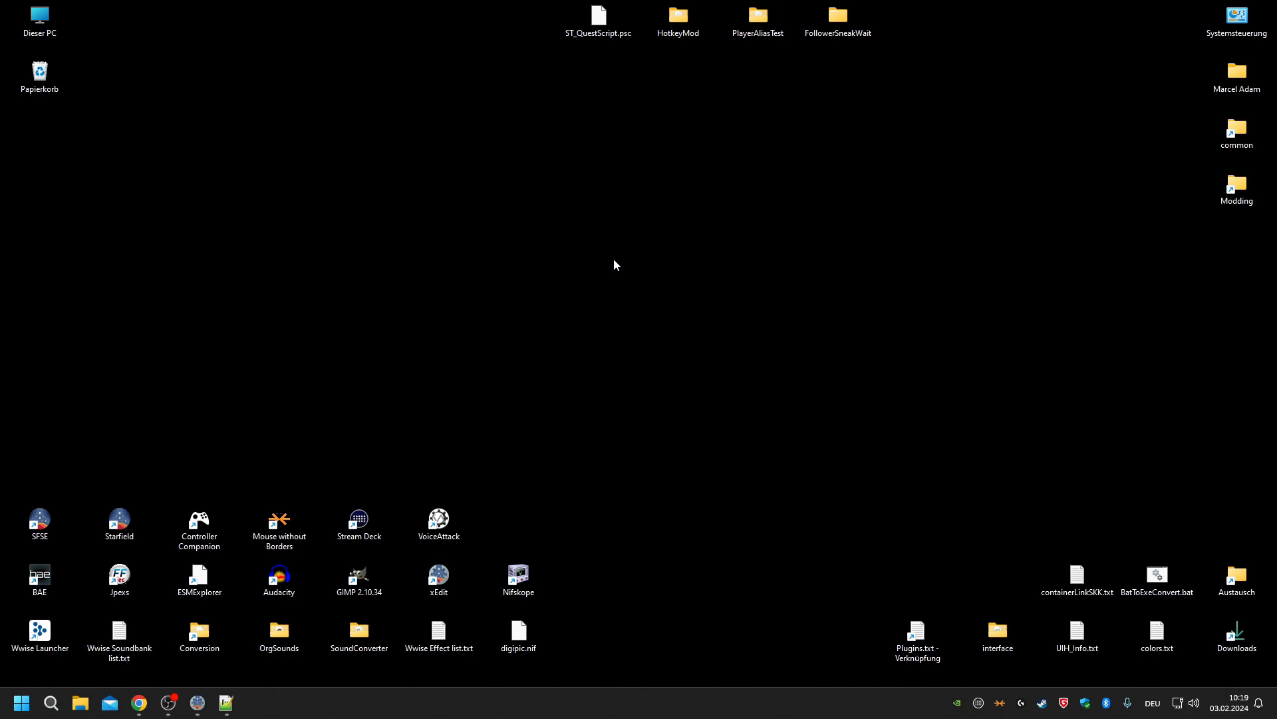
Bring Chrome back up, close the Google translator tab and return to the desktop.
mouse_move(145, 710)
click(145, 711)
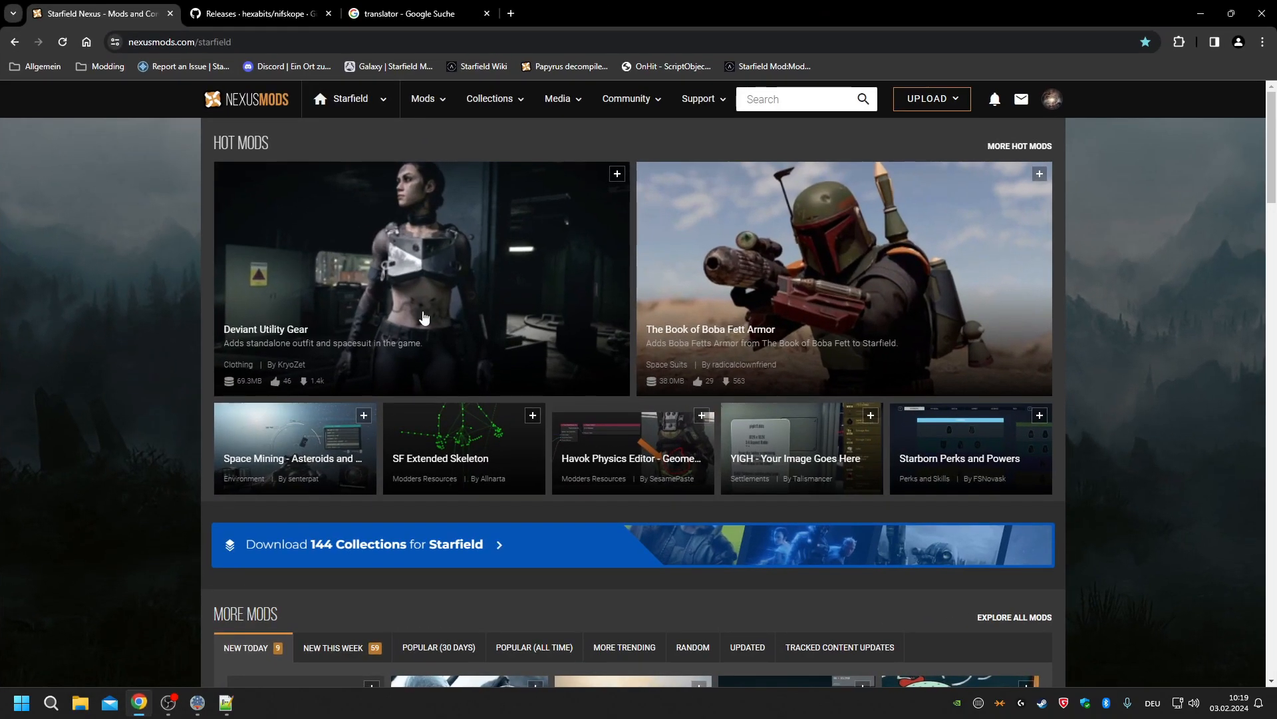
click(412, 5)
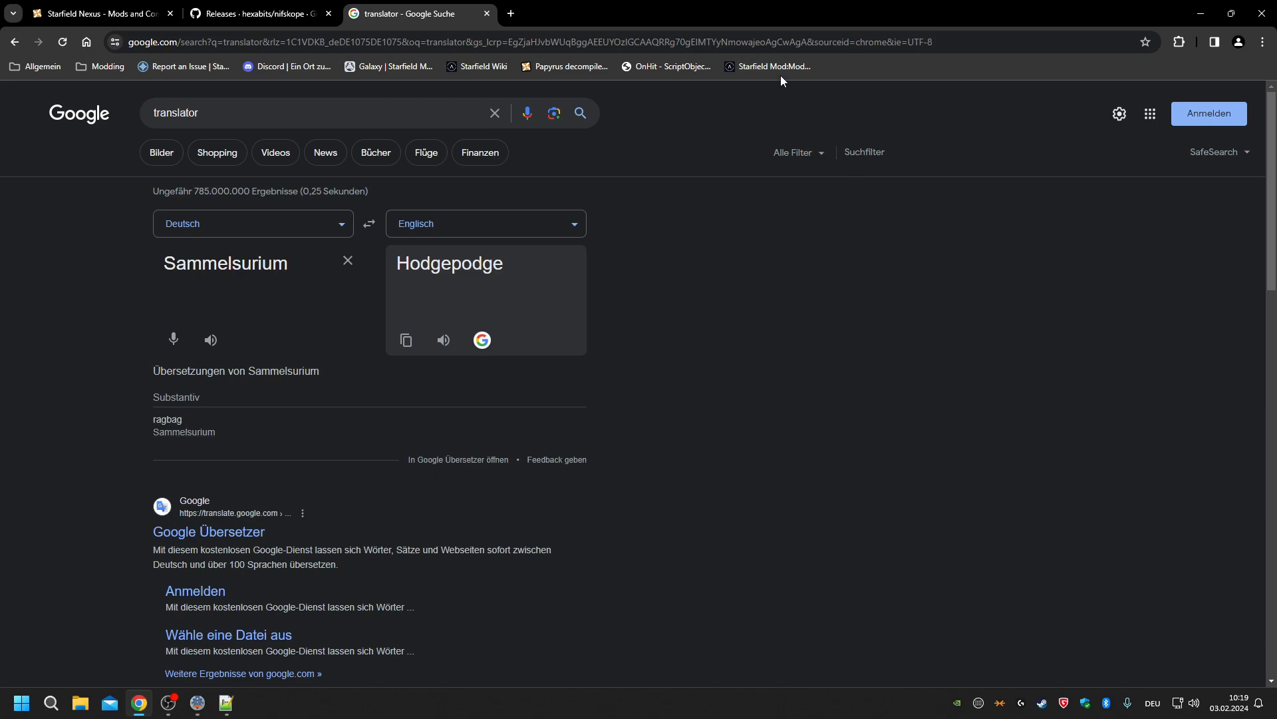
click(487, 14)
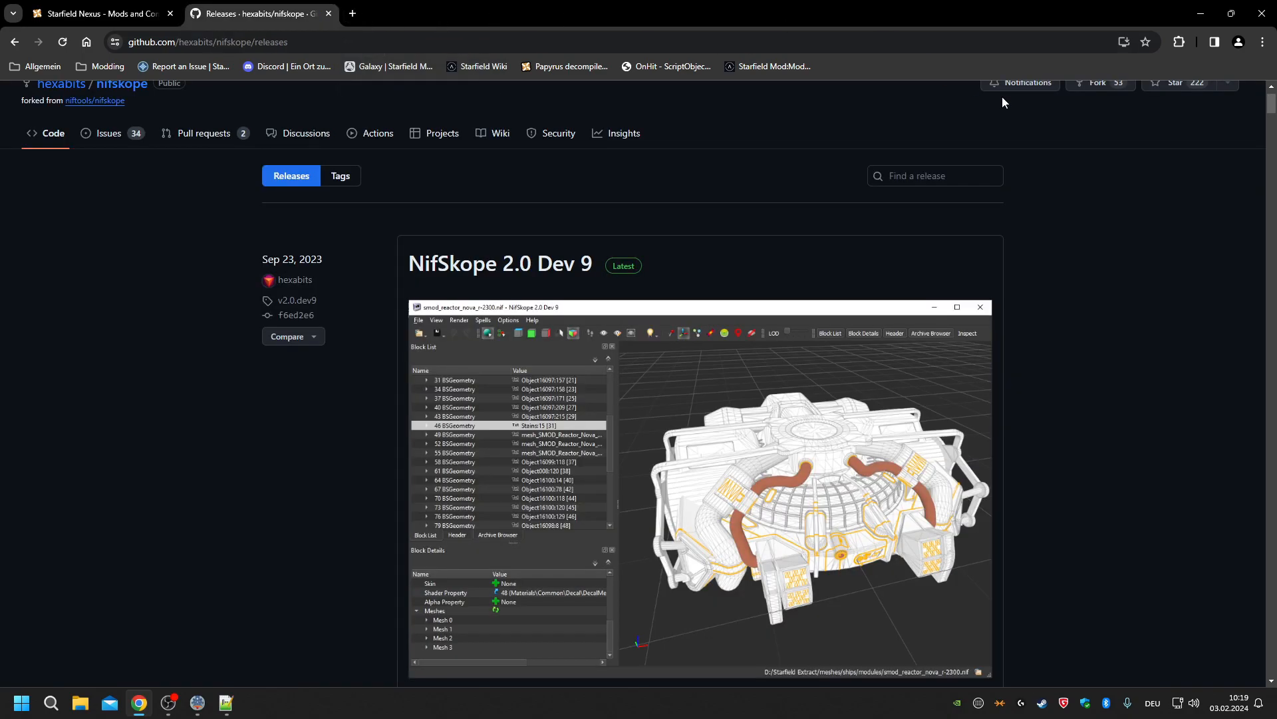
click(1201, 14)
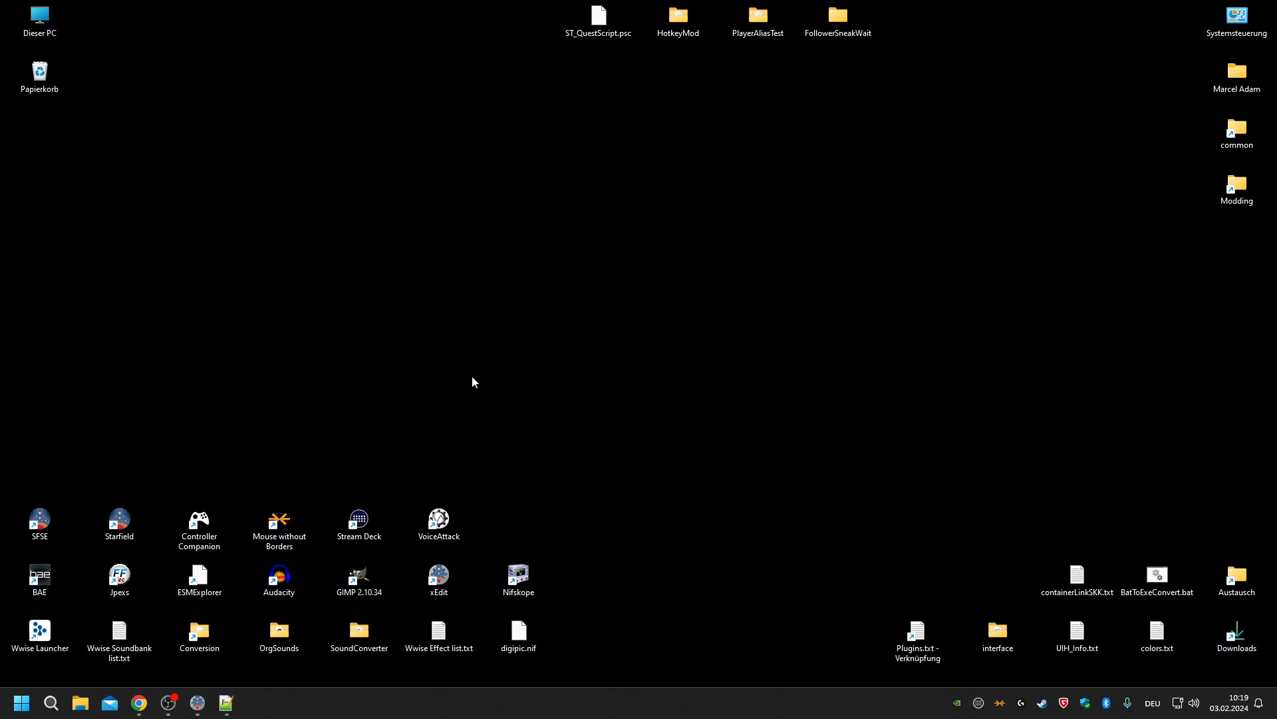
View the NifSkope 2.0 Dev 9 release page on GitHub in Chrome and minimize the browser.
mouse_move(141, 706)
click(145, 715)
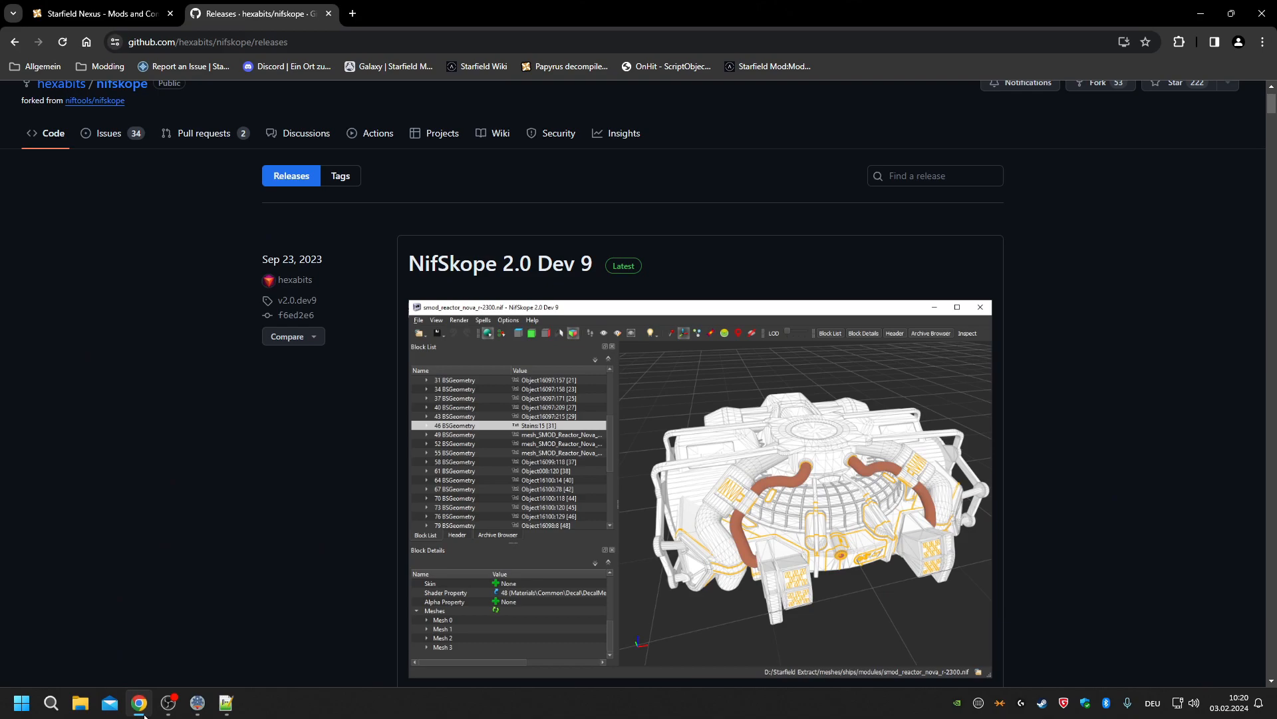
click(1201, 14)
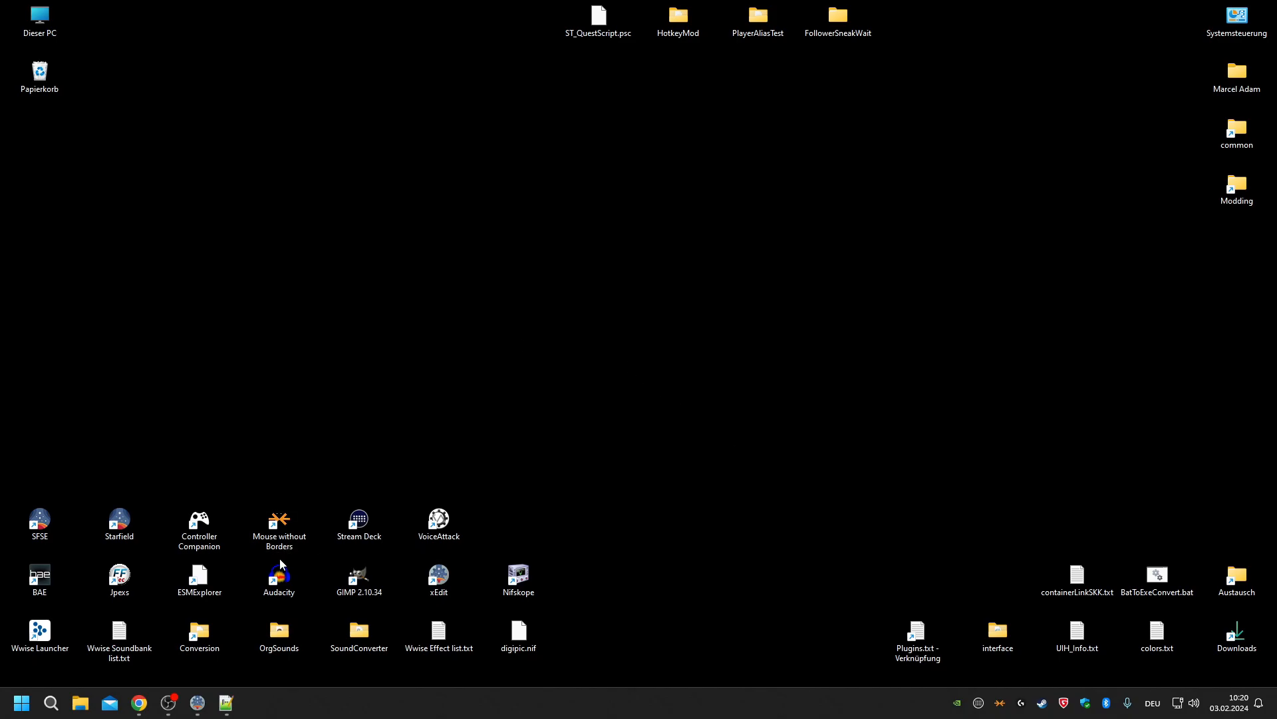
Switch to SF1Edit to view the list of loaded Starfield plugins and minimize it again.
click(197, 702)
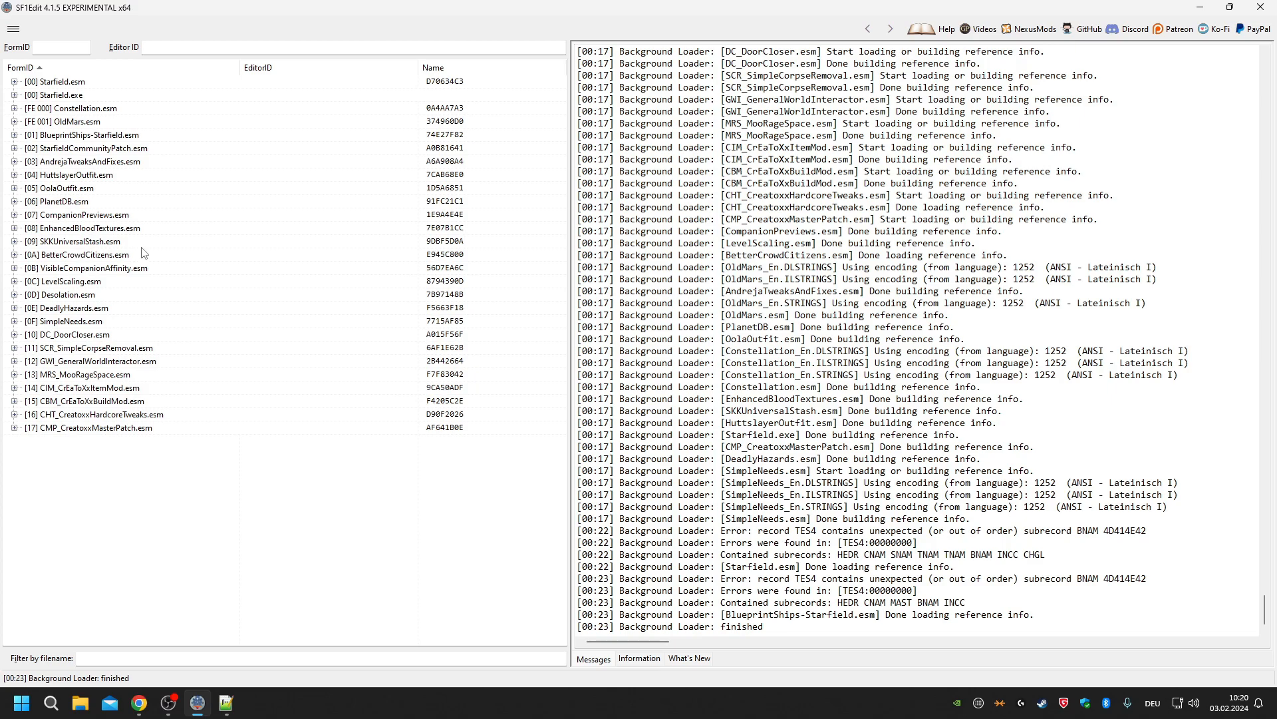
mouse_move(202, 713)
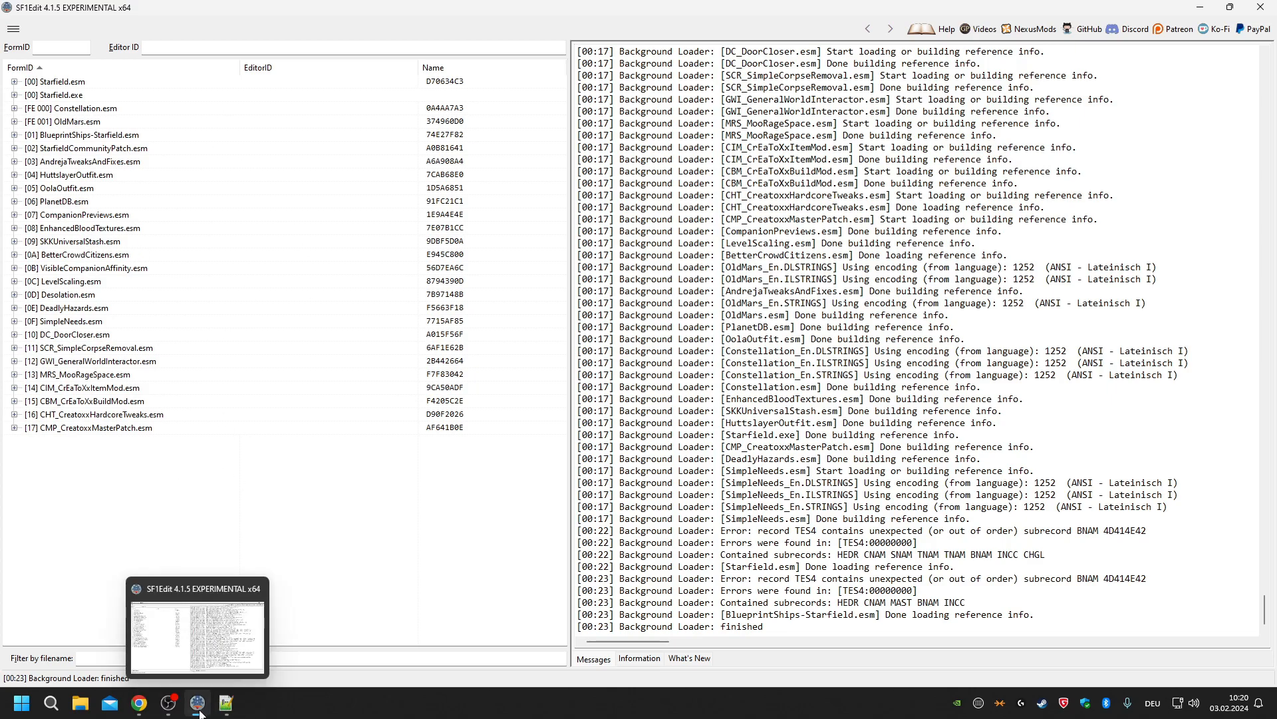
click(202, 713)
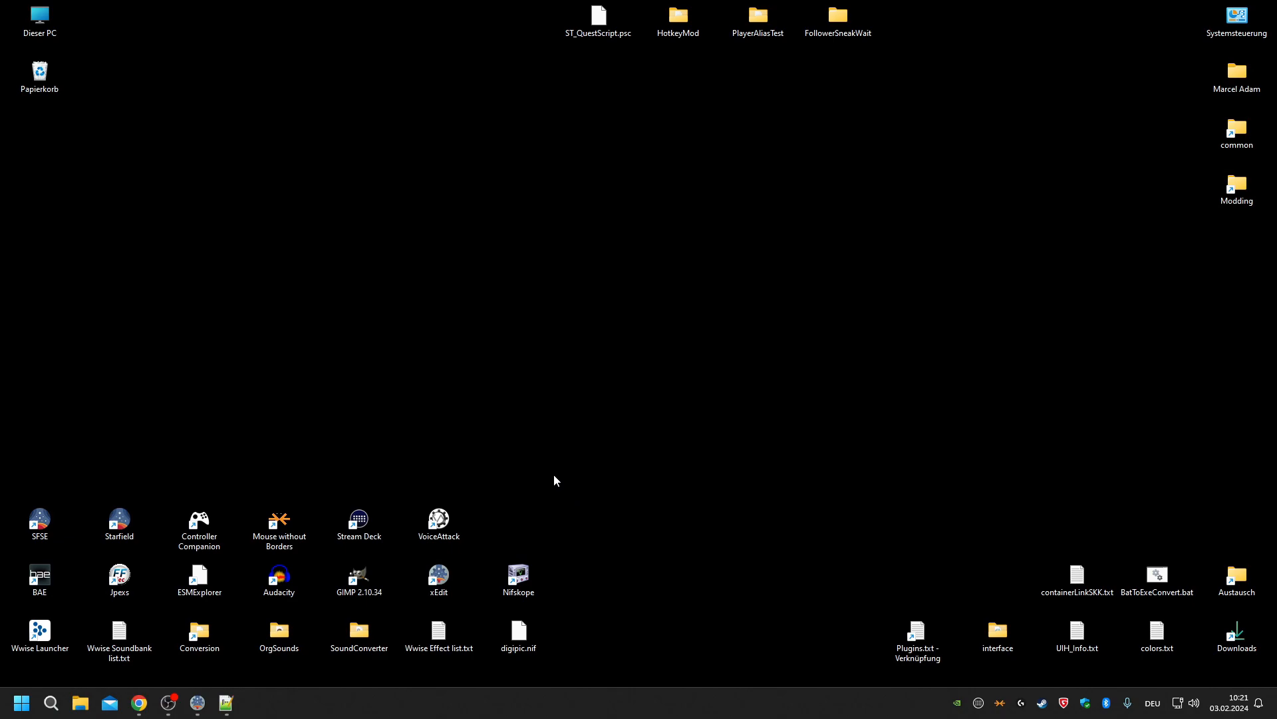
Look up the German translation of "amalgation" with Google's translator in a new Chrome tab, and close that tab.
click(139, 703)
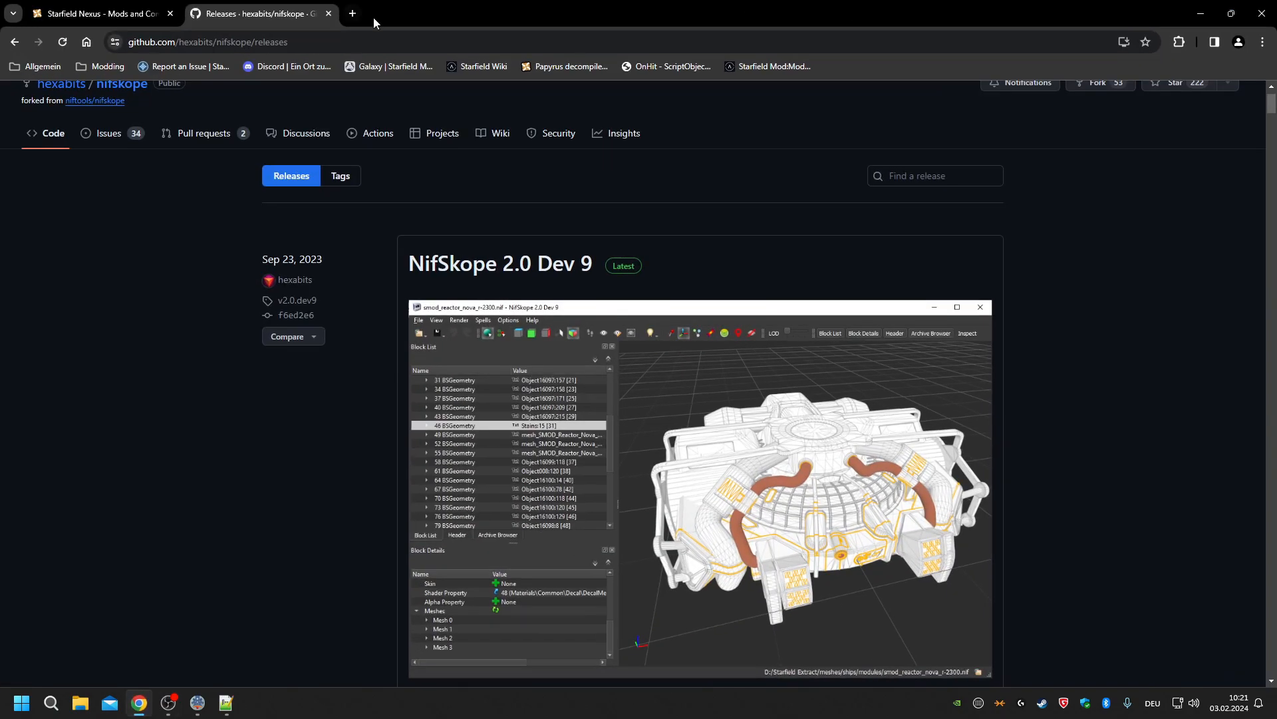
click(359, 16)
text(tra)
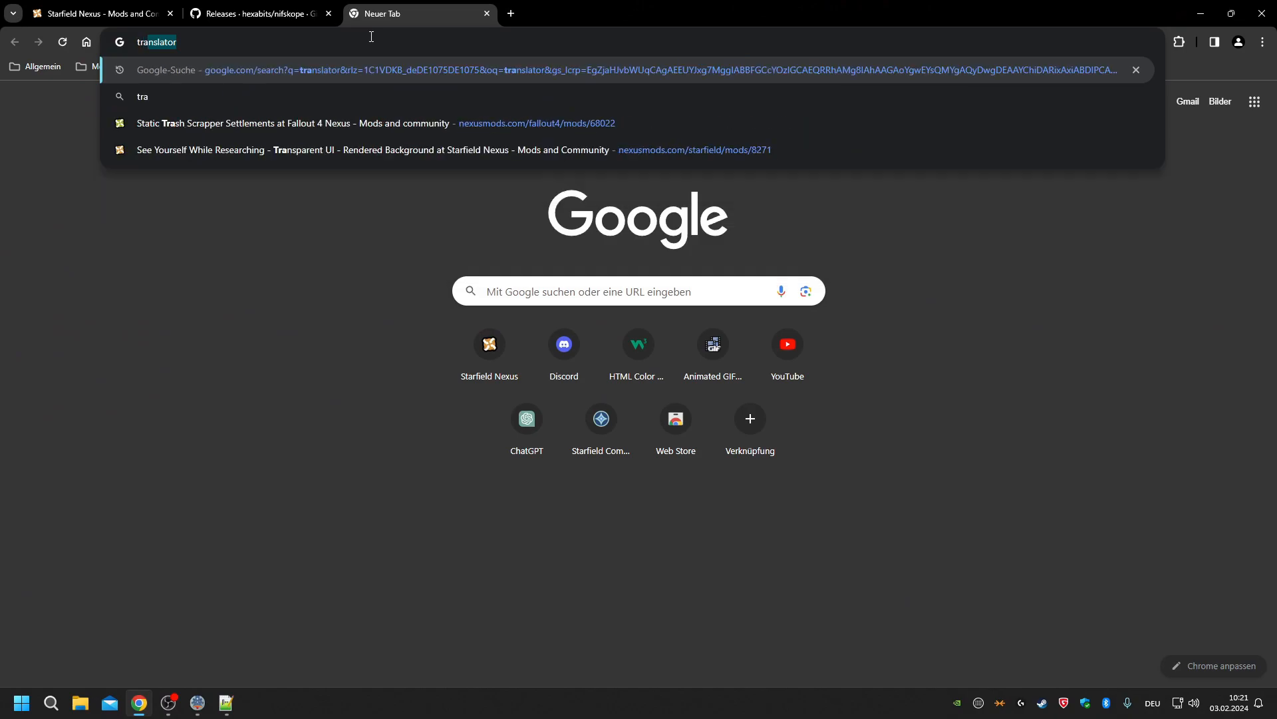
text(nsl)
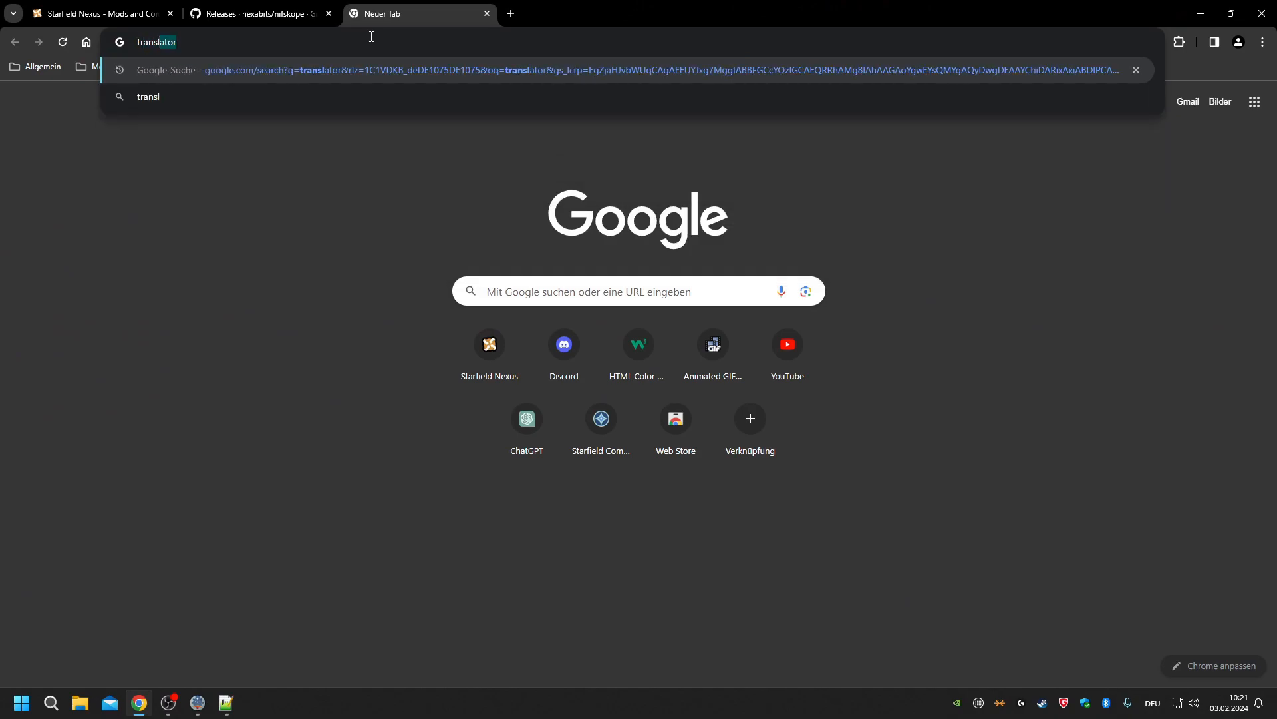
key(Return)
click(243, 318)
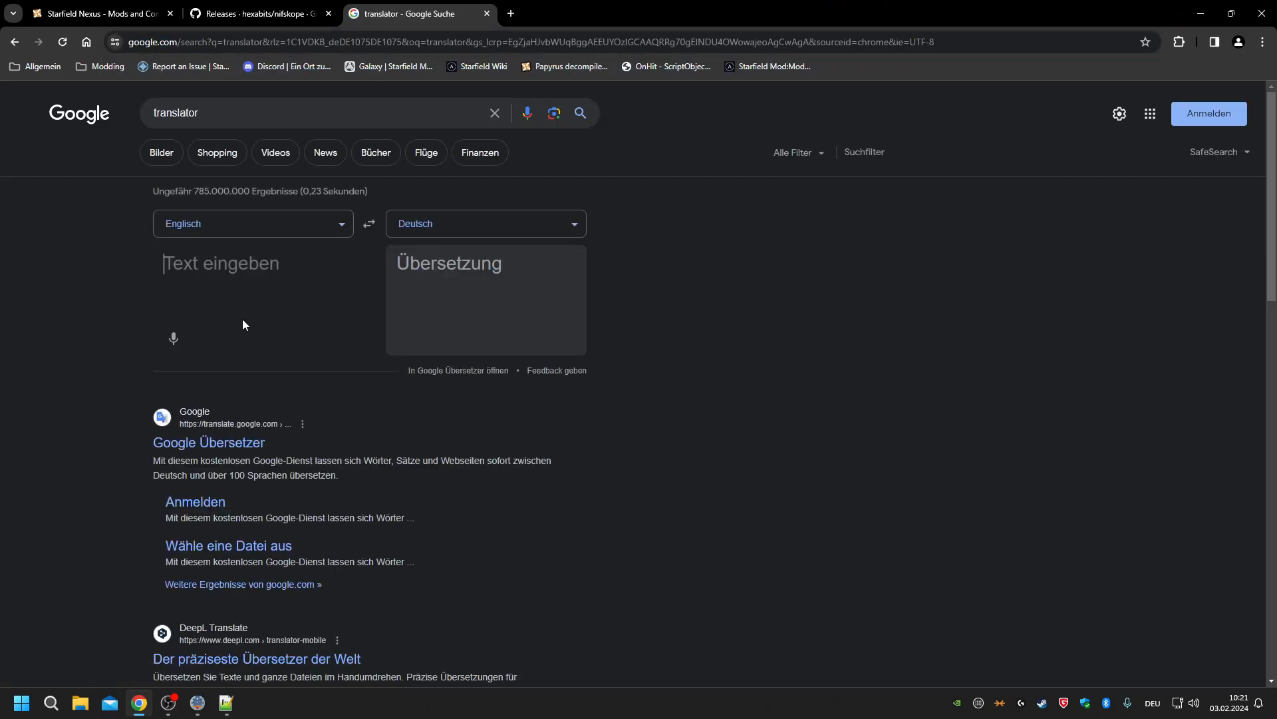
text(amalgation)
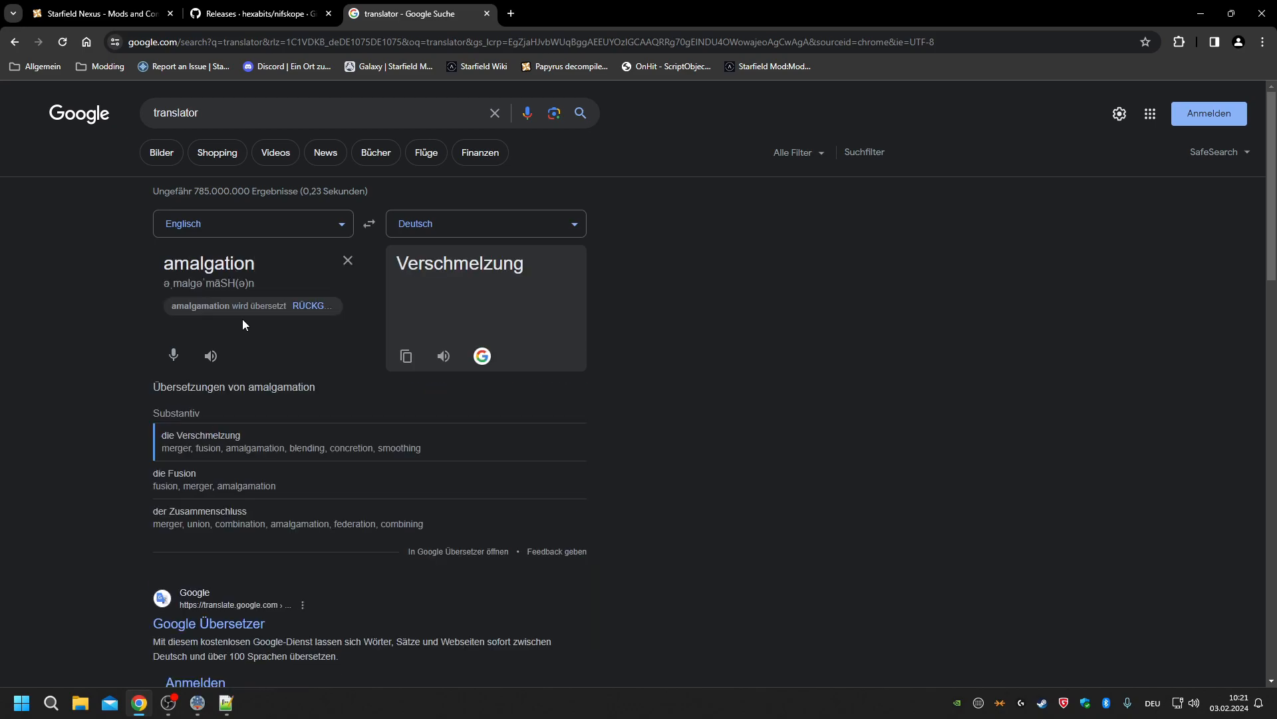
click(487, 14)
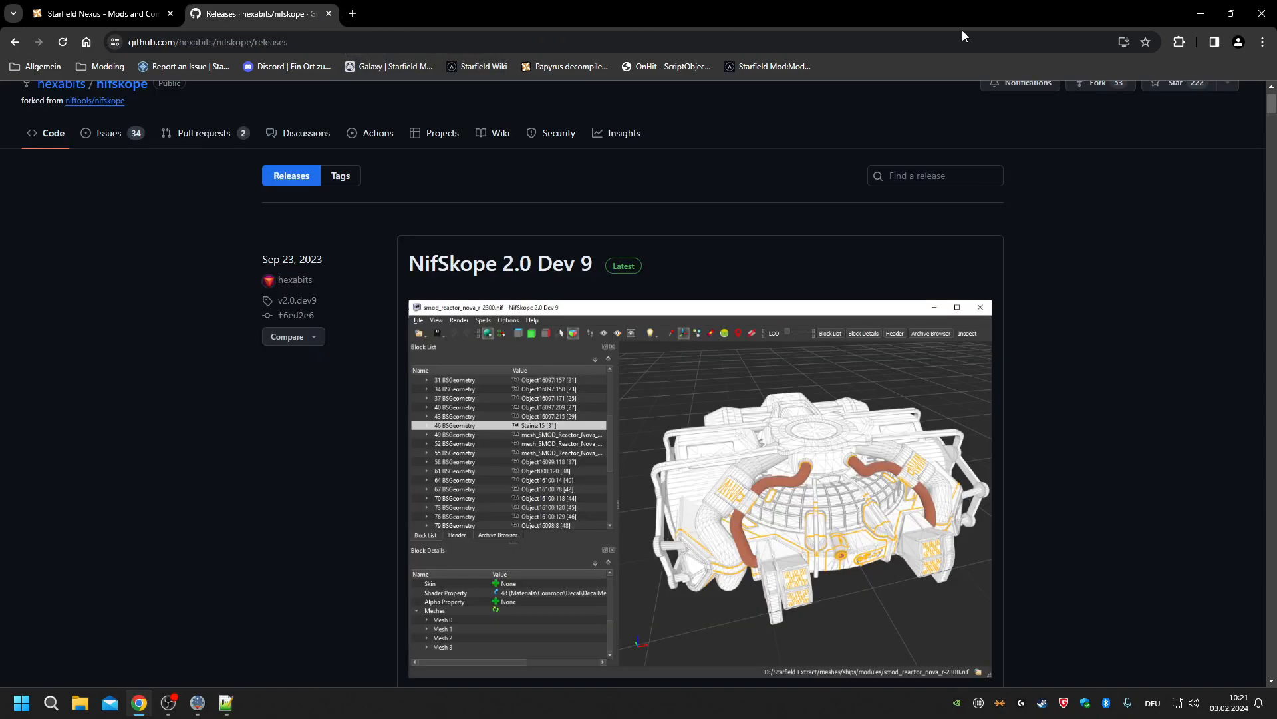
click(1203, 15)
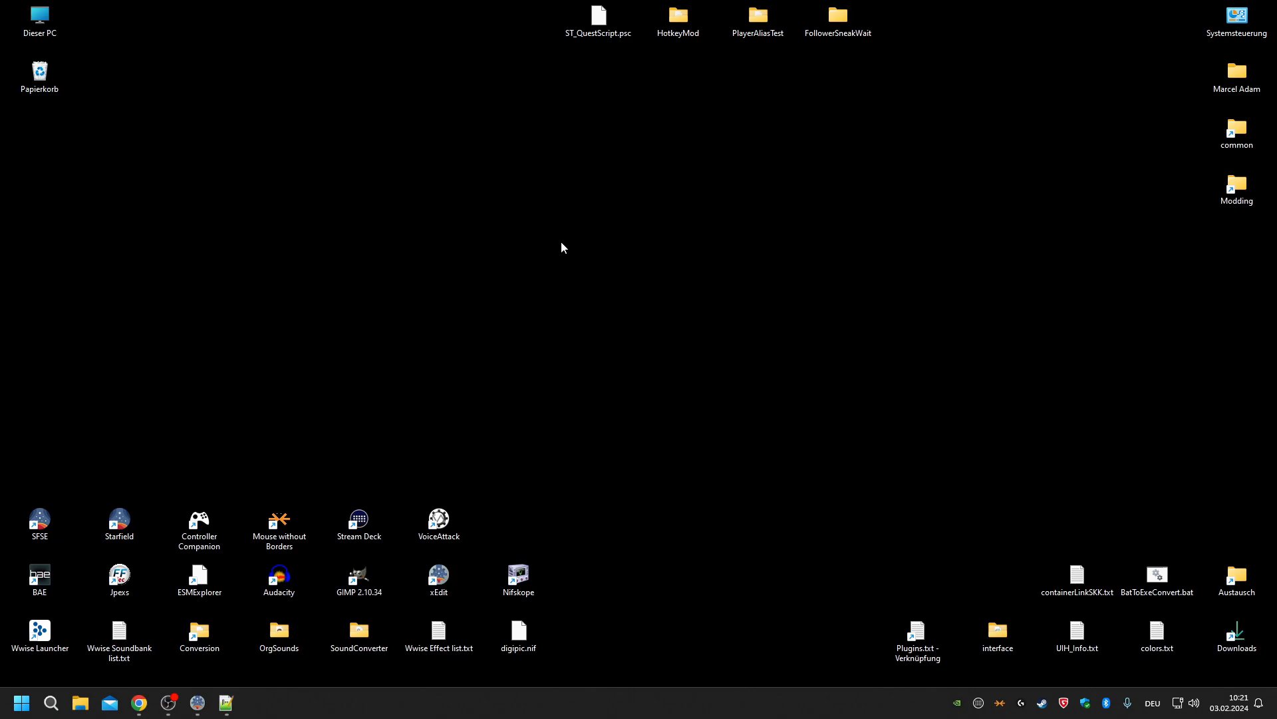
Open the Mofakin meshes folder of BuildMod in File Explorer, under Modding\Starfield\MyMods\Overhaul.
click(456, 581)
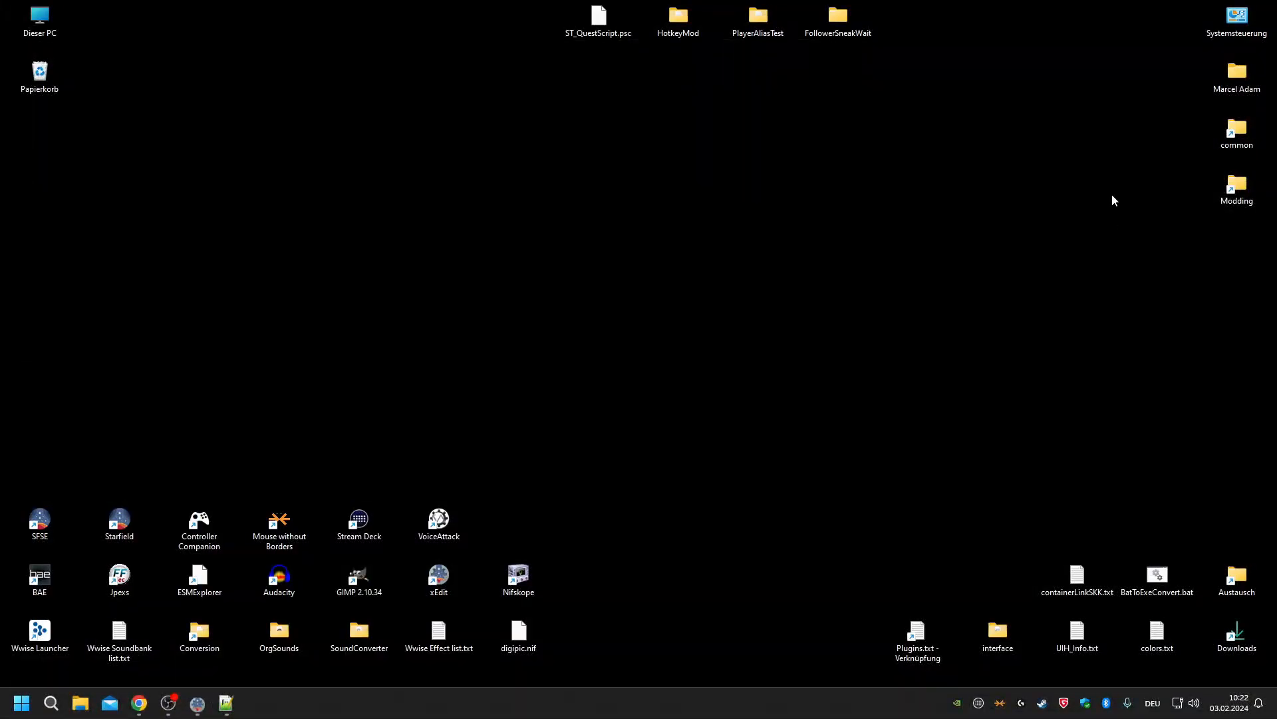
double_click(1242, 194)
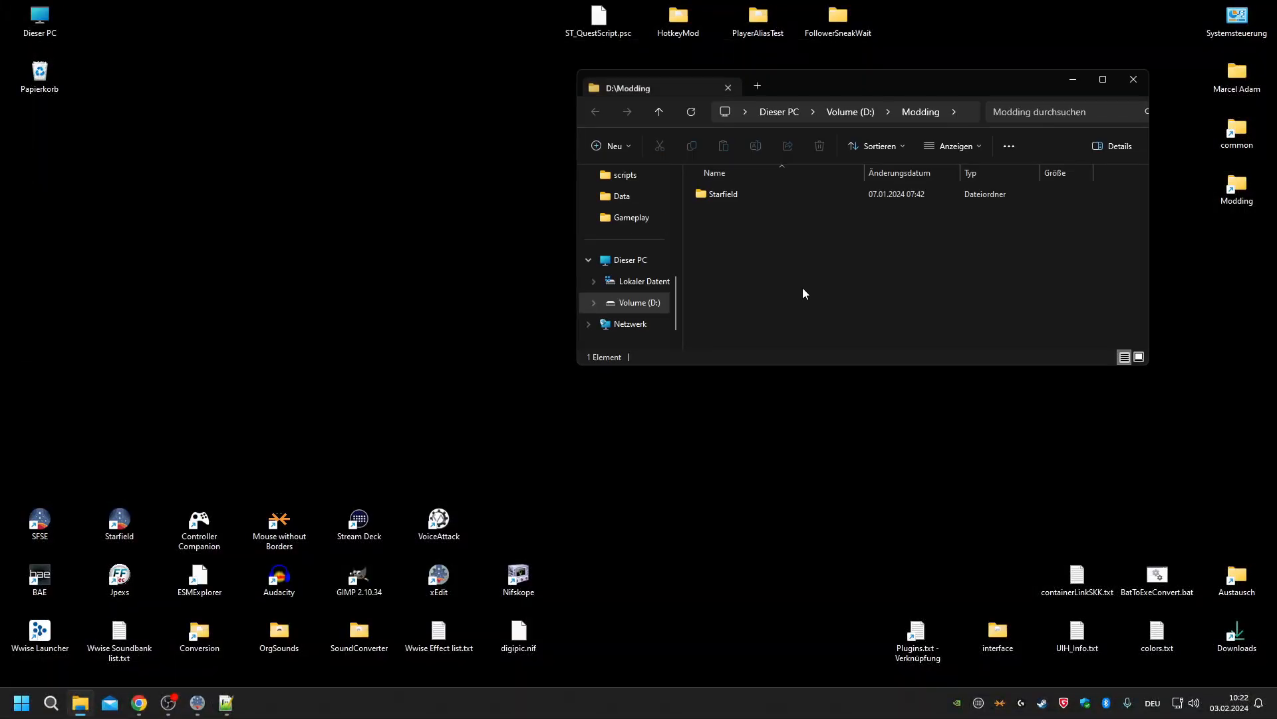
double_click(741, 195)
double_click(744, 254)
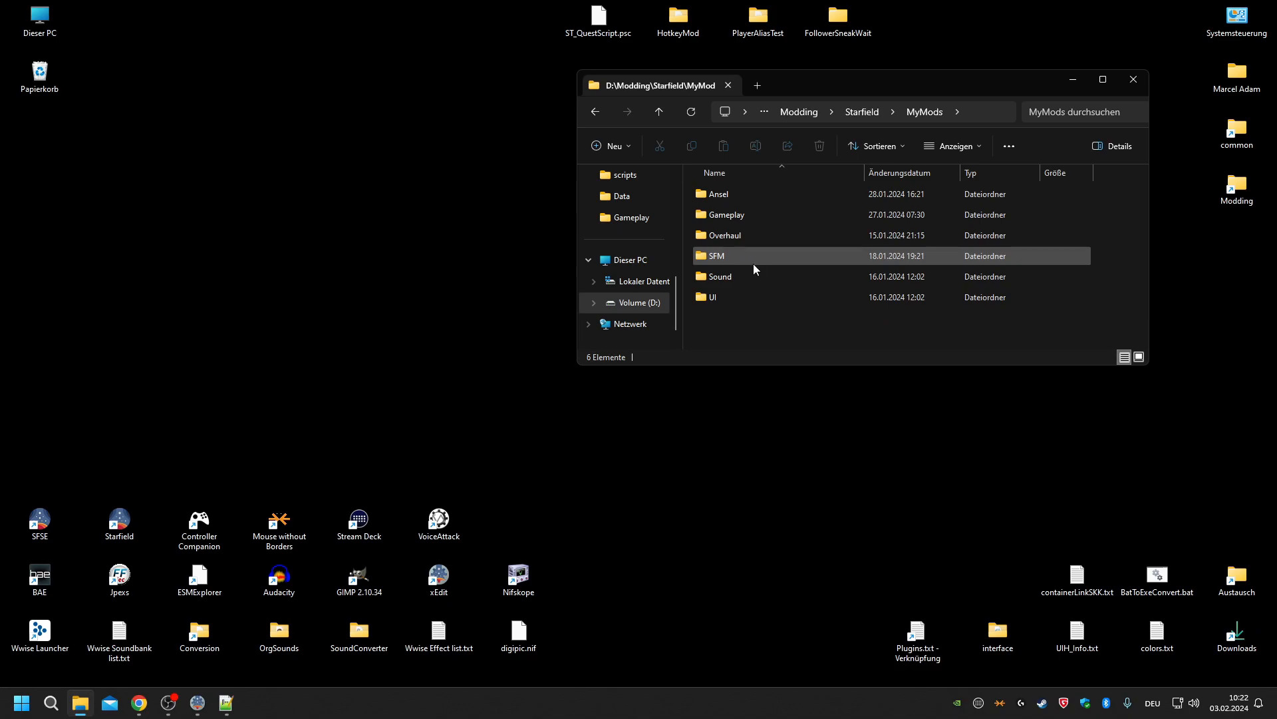
double_click(748, 213)
key(alt+Left)
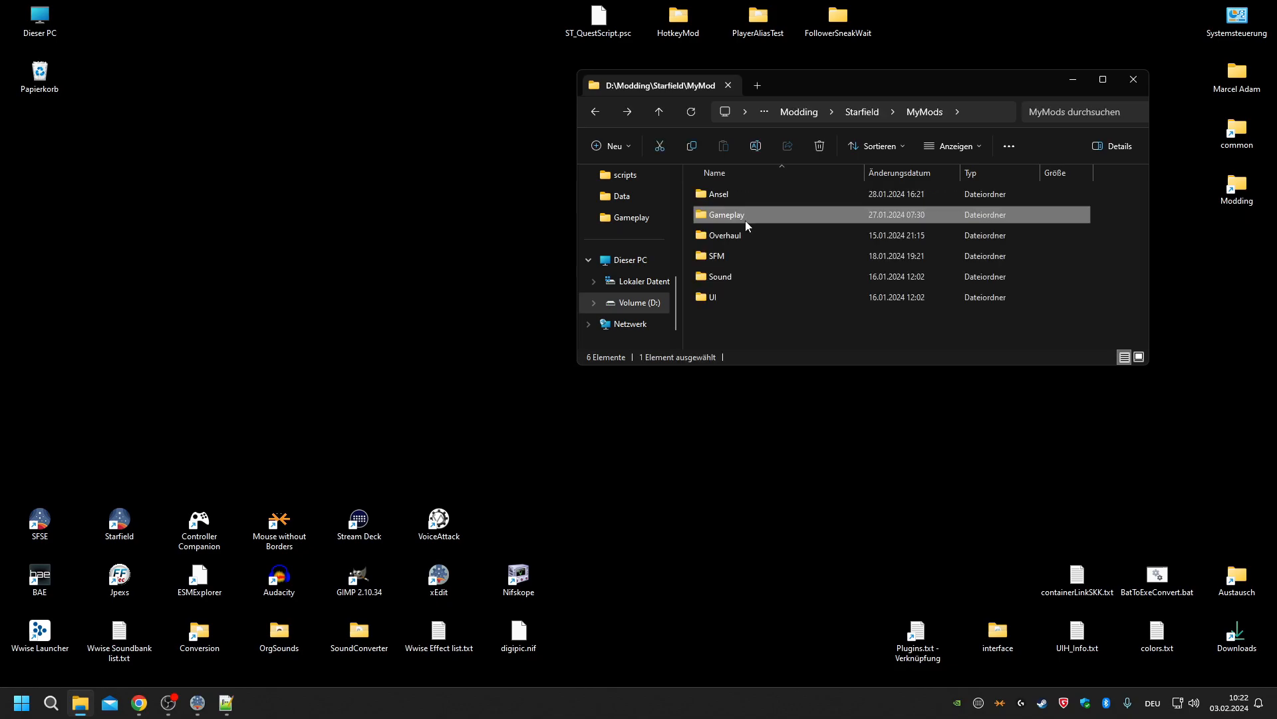
click(737, 235)
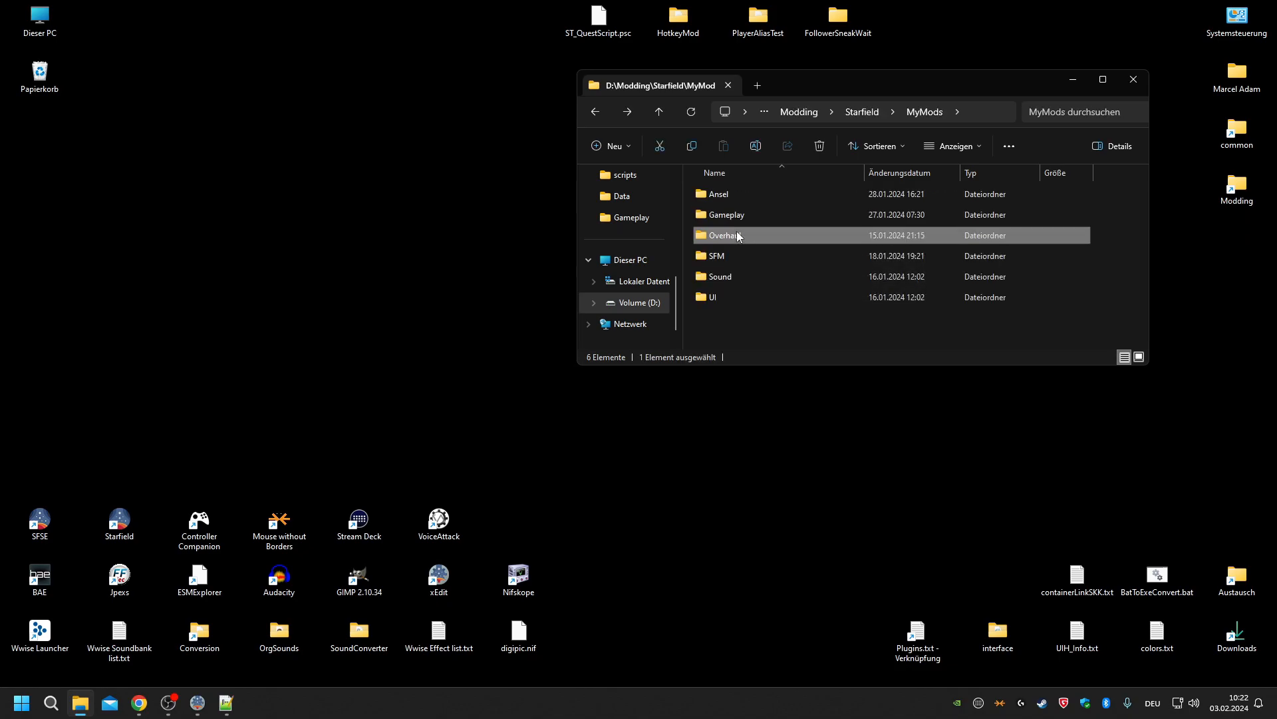
double_click(736, 235)
double_click(737, 211)
double_click(740, 233)
double_click(739, 195)
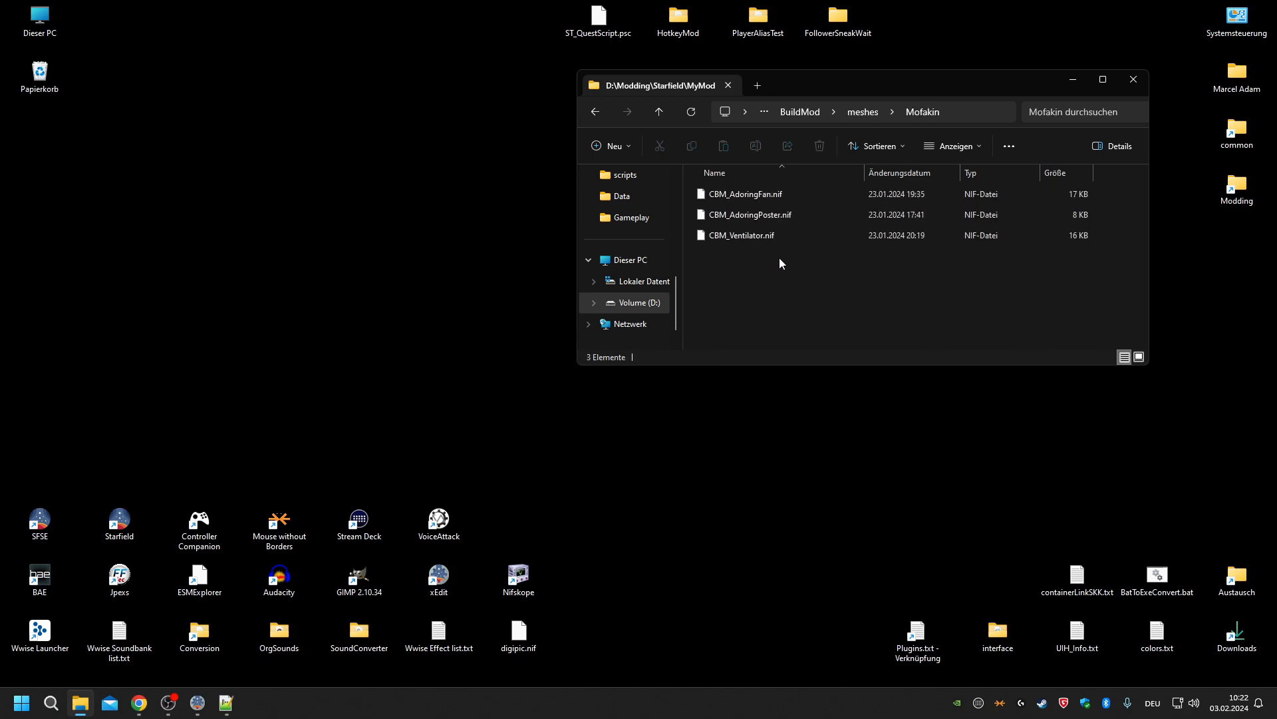
Open CBM_AdoringFan.nif in NifSkope and inspect the fan model from an angle.
drag(743, 193, 530, 574)
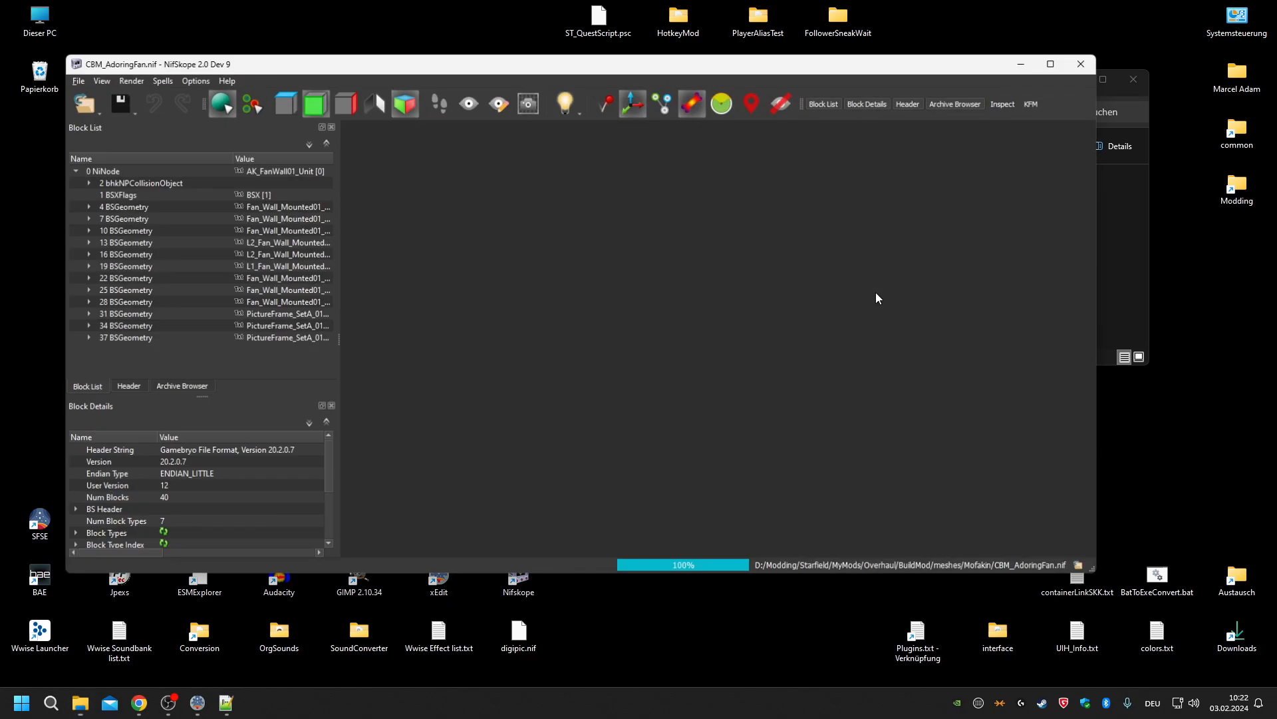
drag(927, 402, 903, 453)
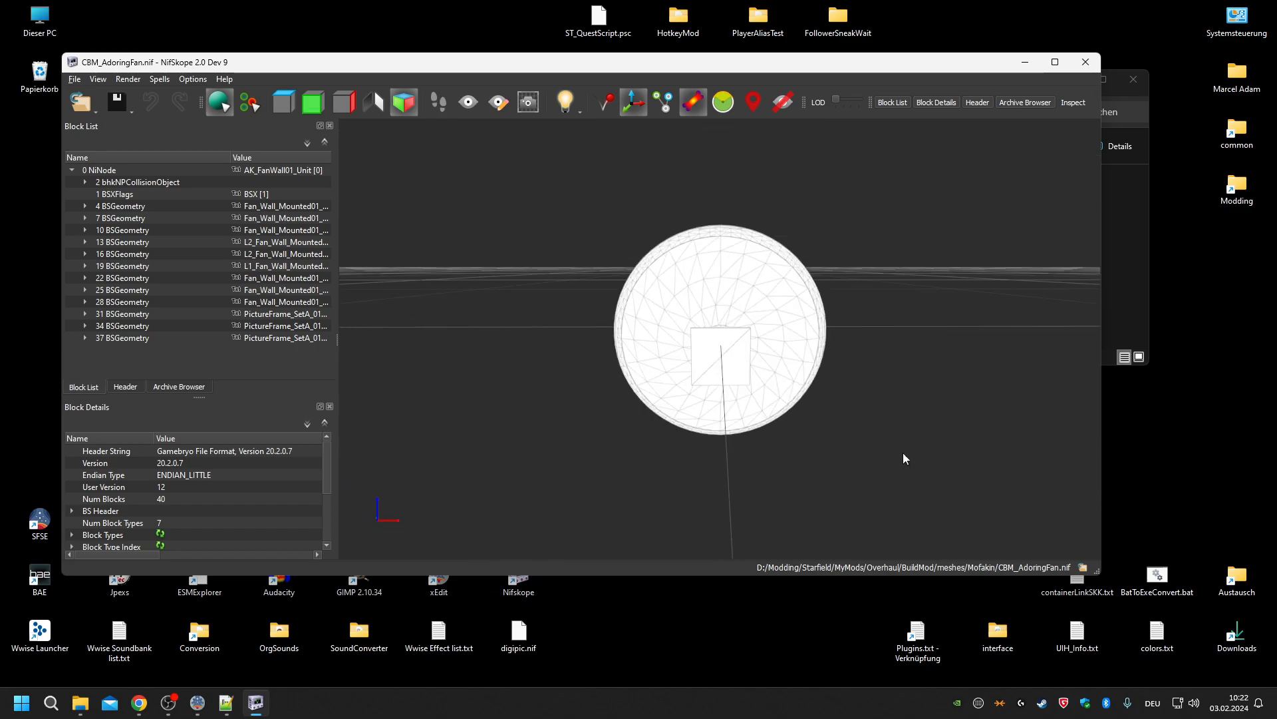
drag(695, 286, 818, 416)
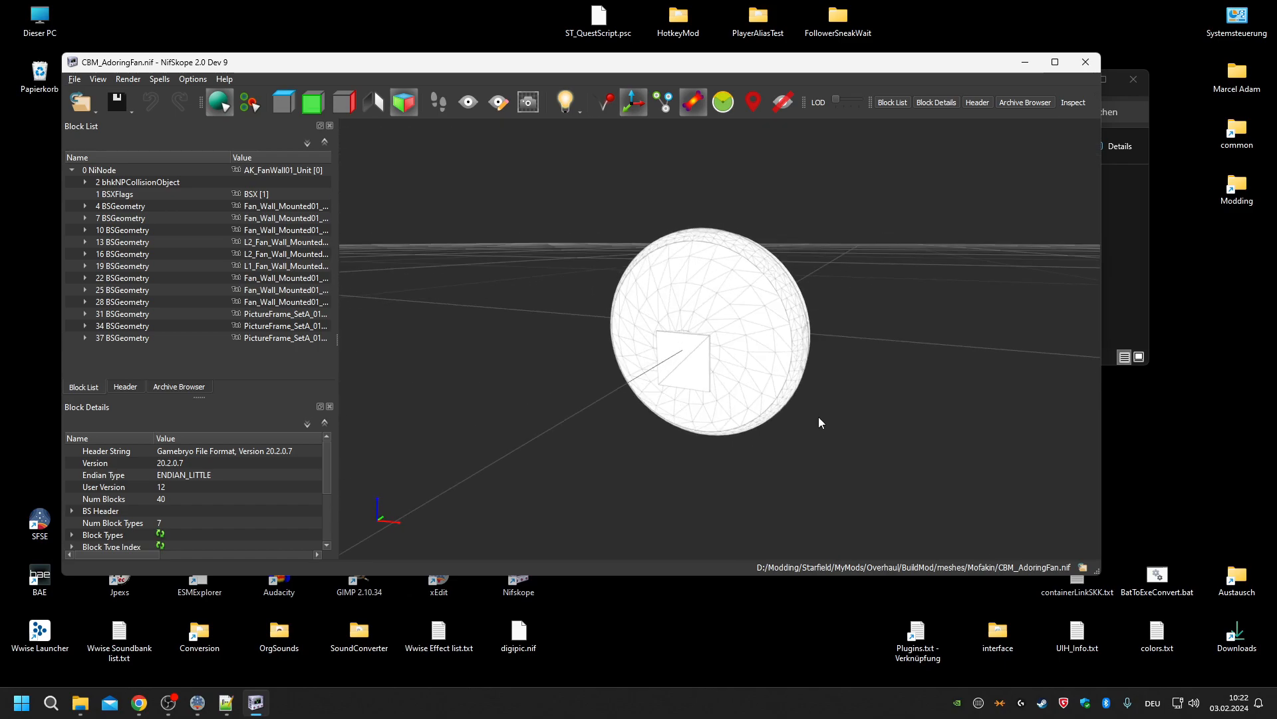
Review the Render settings and the game paths under Resources in the NifSkope settings, and close NifSkope.
click(193, 79)
click(213, 94)
click(416, 180)
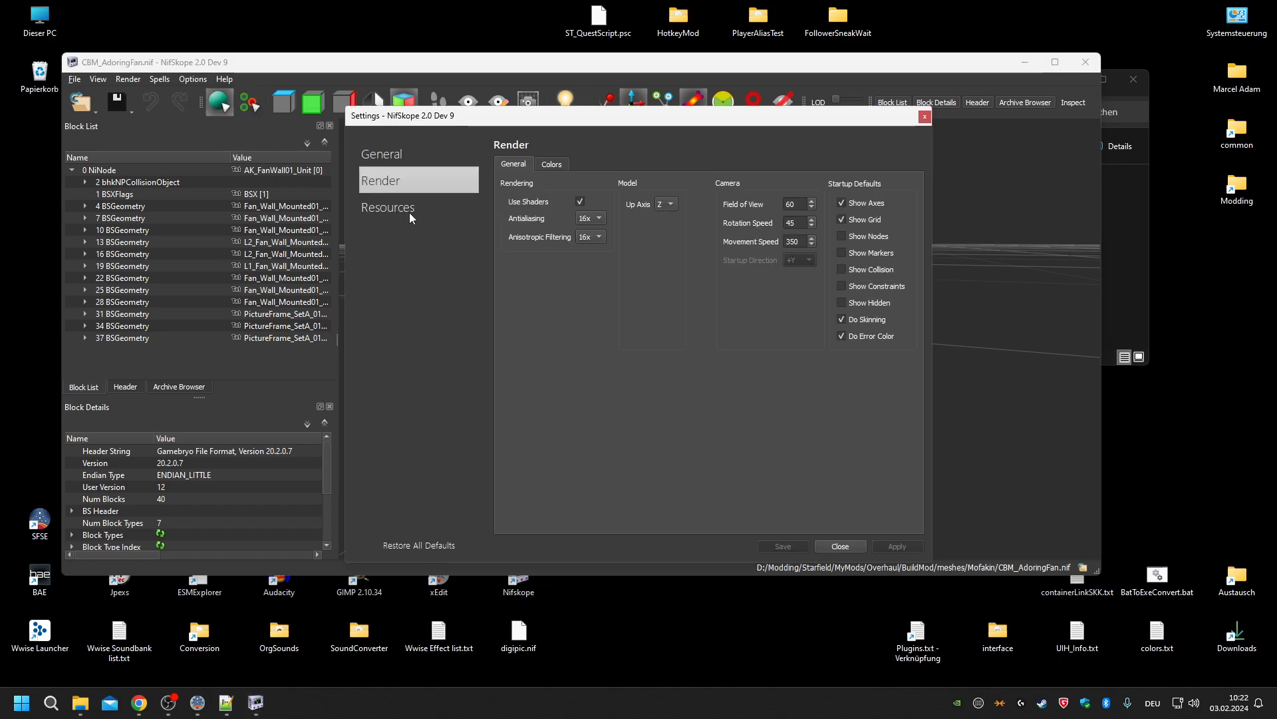
click(409, 210)
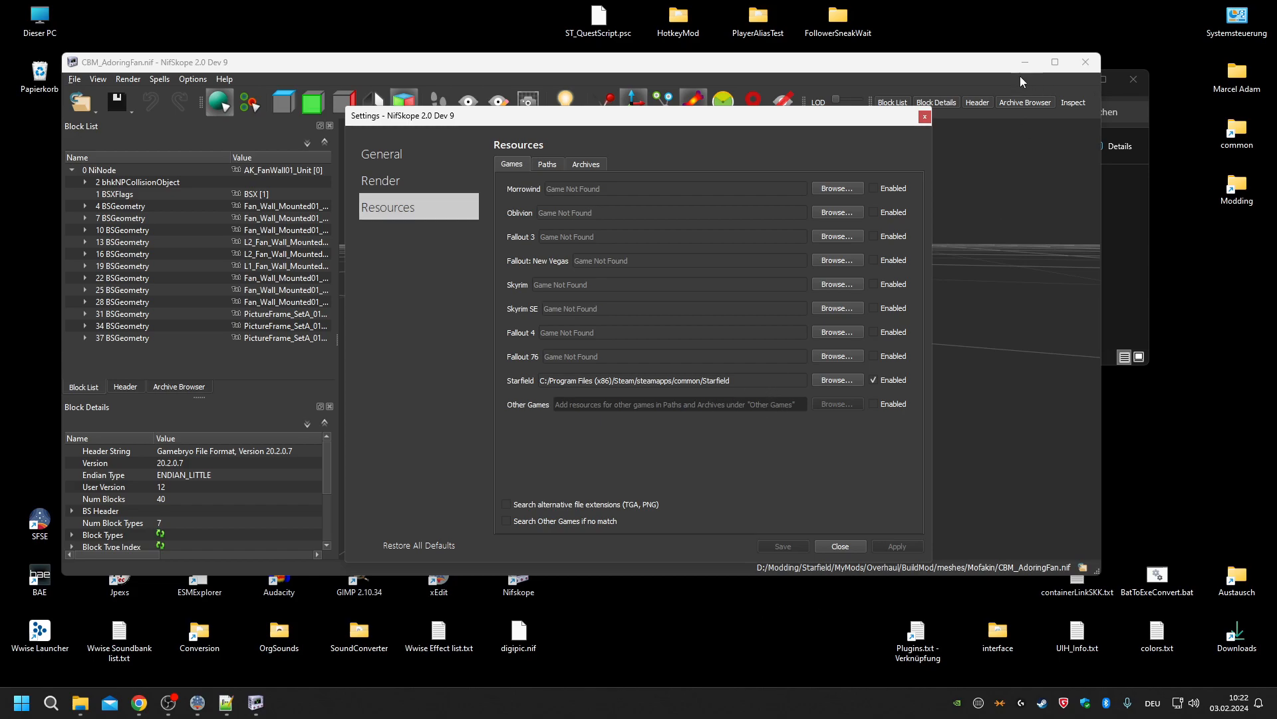
click(925, 116)
click(1084, 62)
click(895, 320)
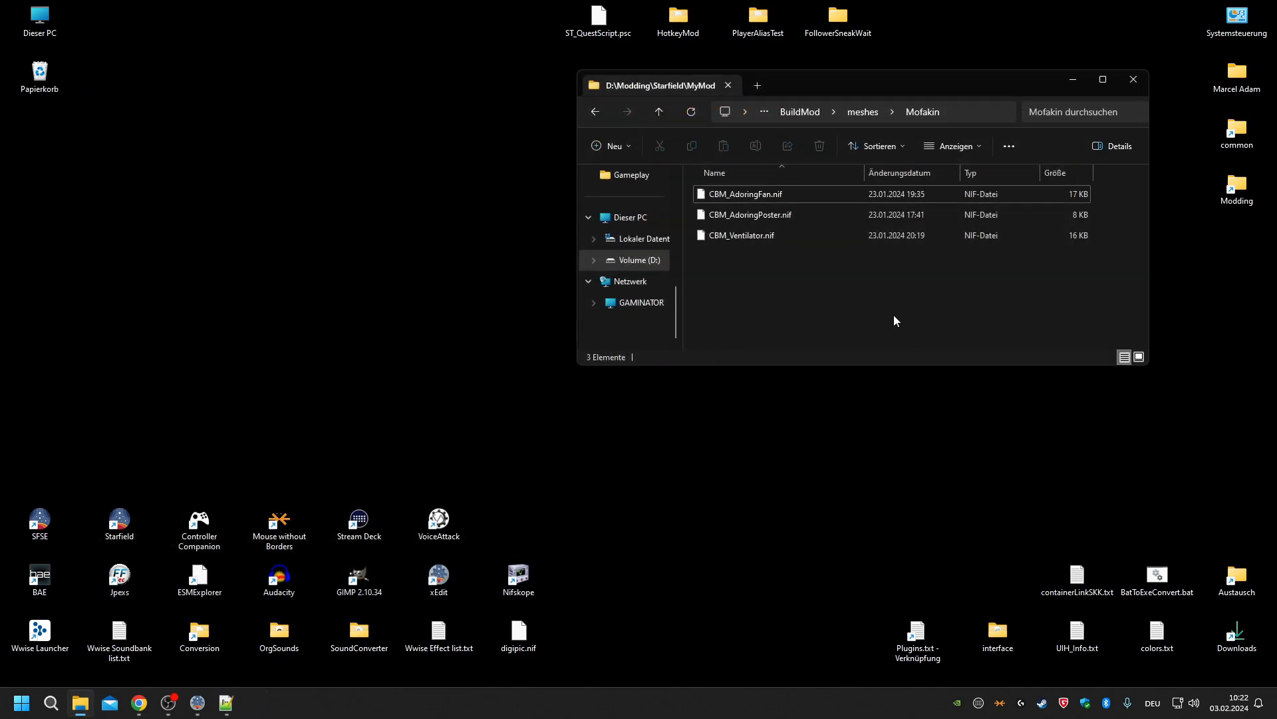
Launch Starfield through SFSE and open its list of saved games.
click(783, 197)
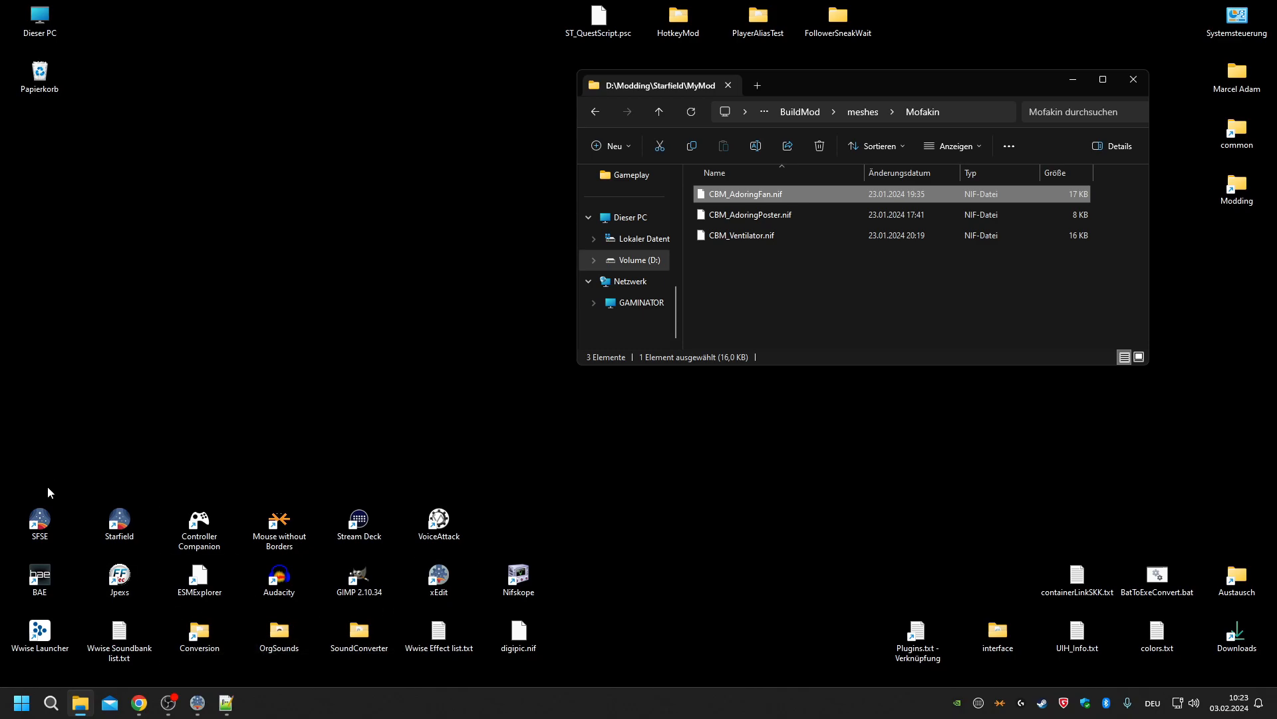
double_click(51, 521)
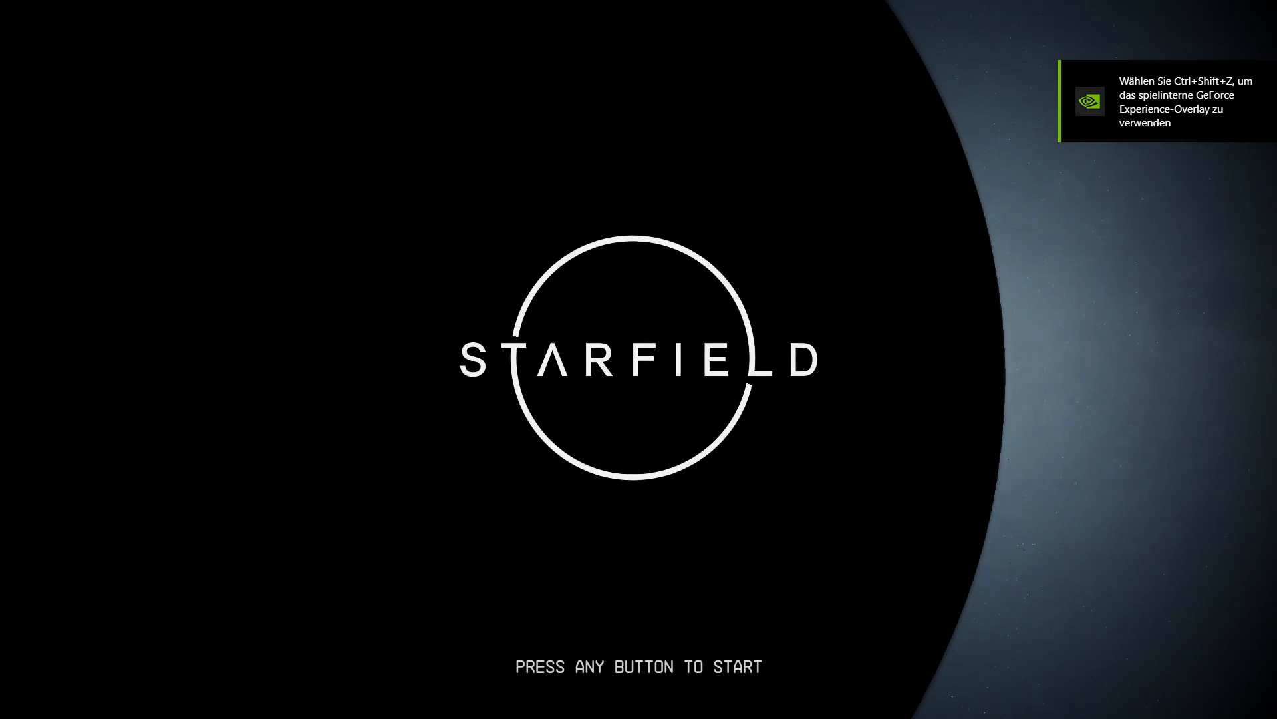
key(Return)
key(Down)
key(Down)
key(Return)
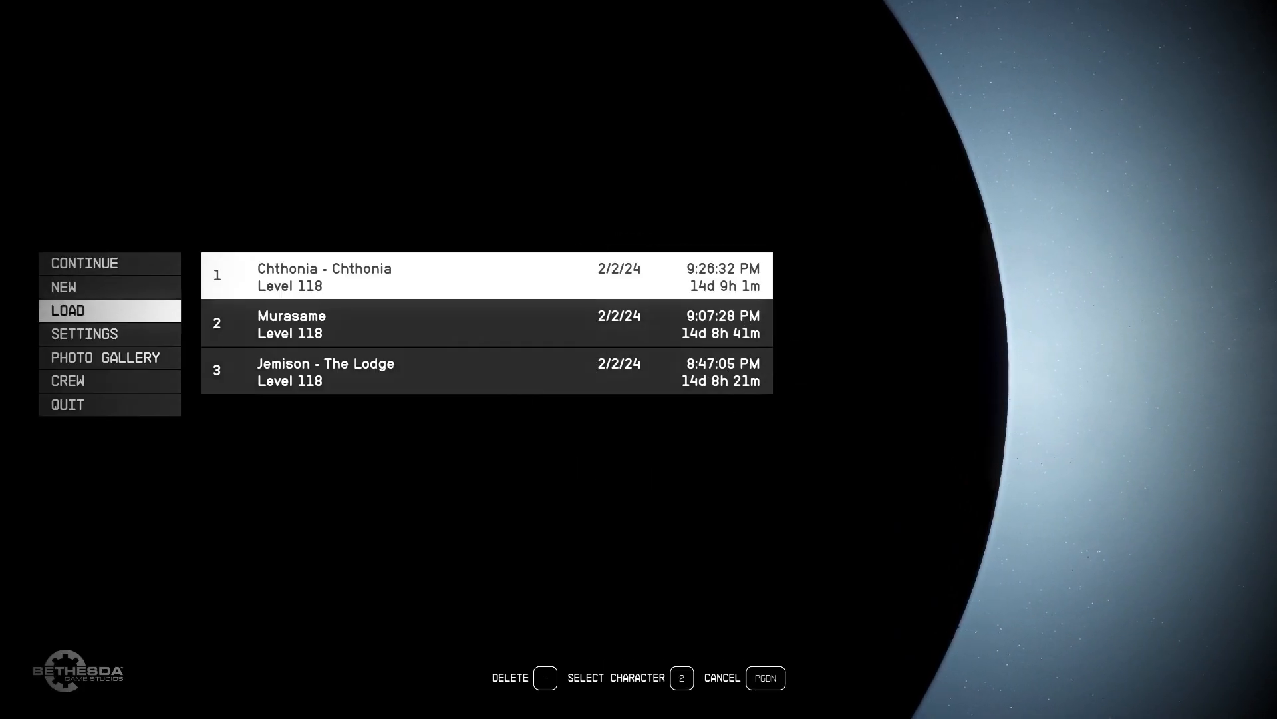
Mute the system sound and load the Chthonia save.
key(XF86AudioMute)
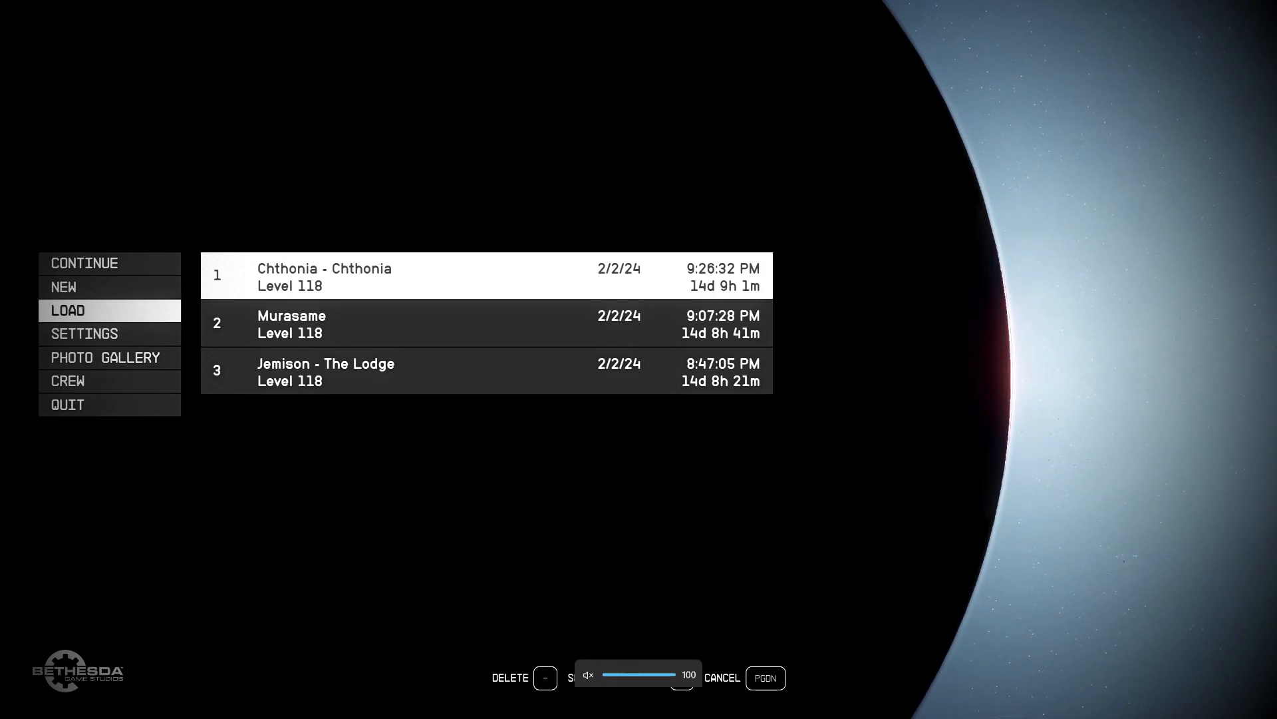
key(Return)
key(Return)
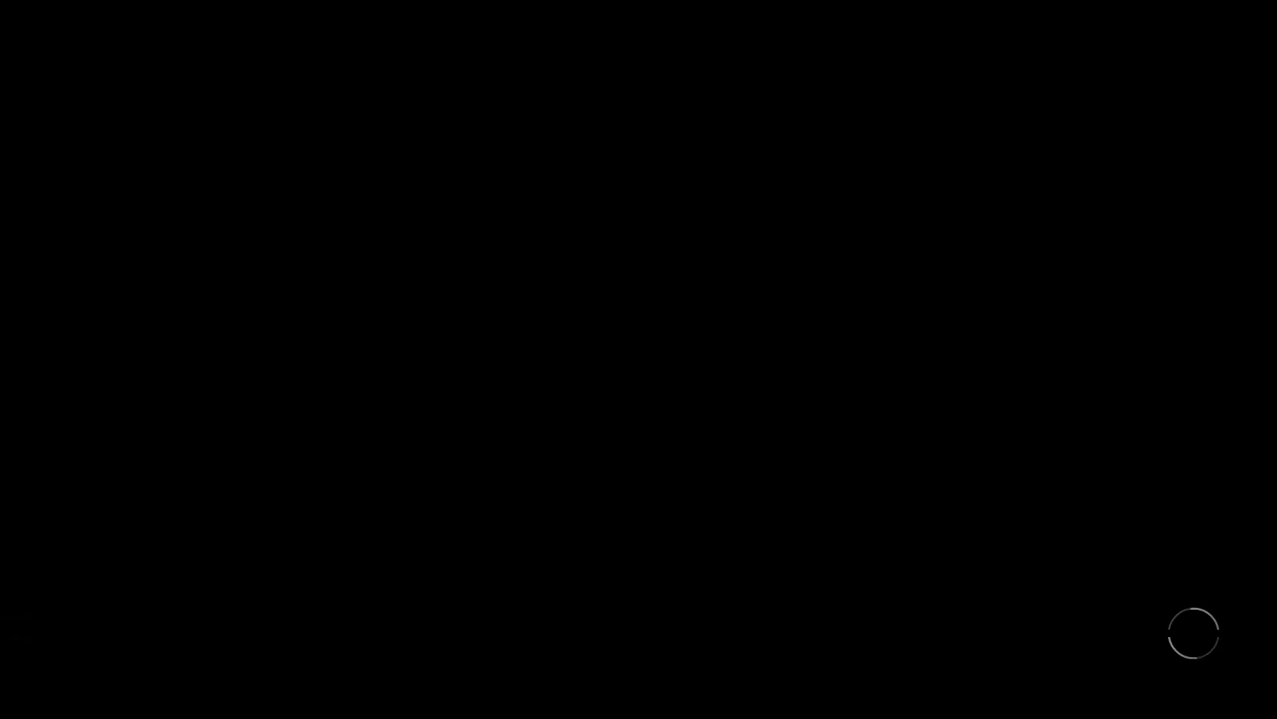
Wait out the loading of the save and walk through the outpost habs to the room with a bare green wall.
key(XF86AudioMute)
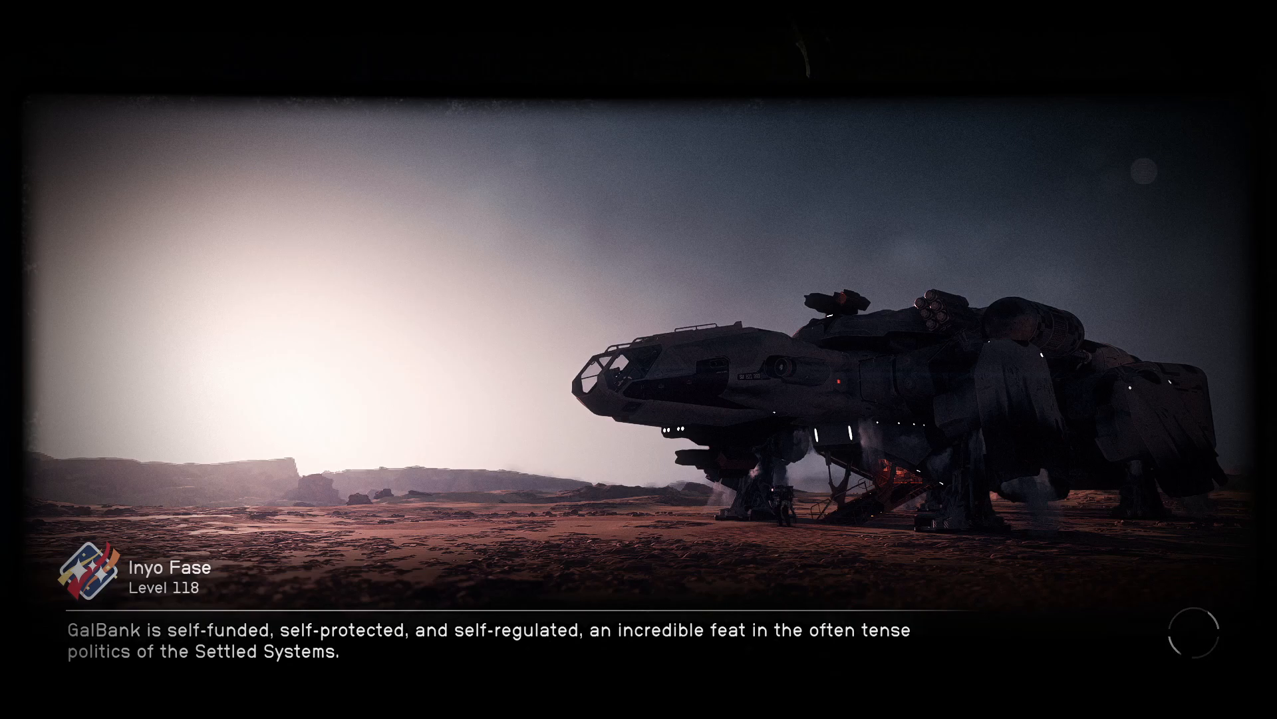
key(XF86AudioMute)
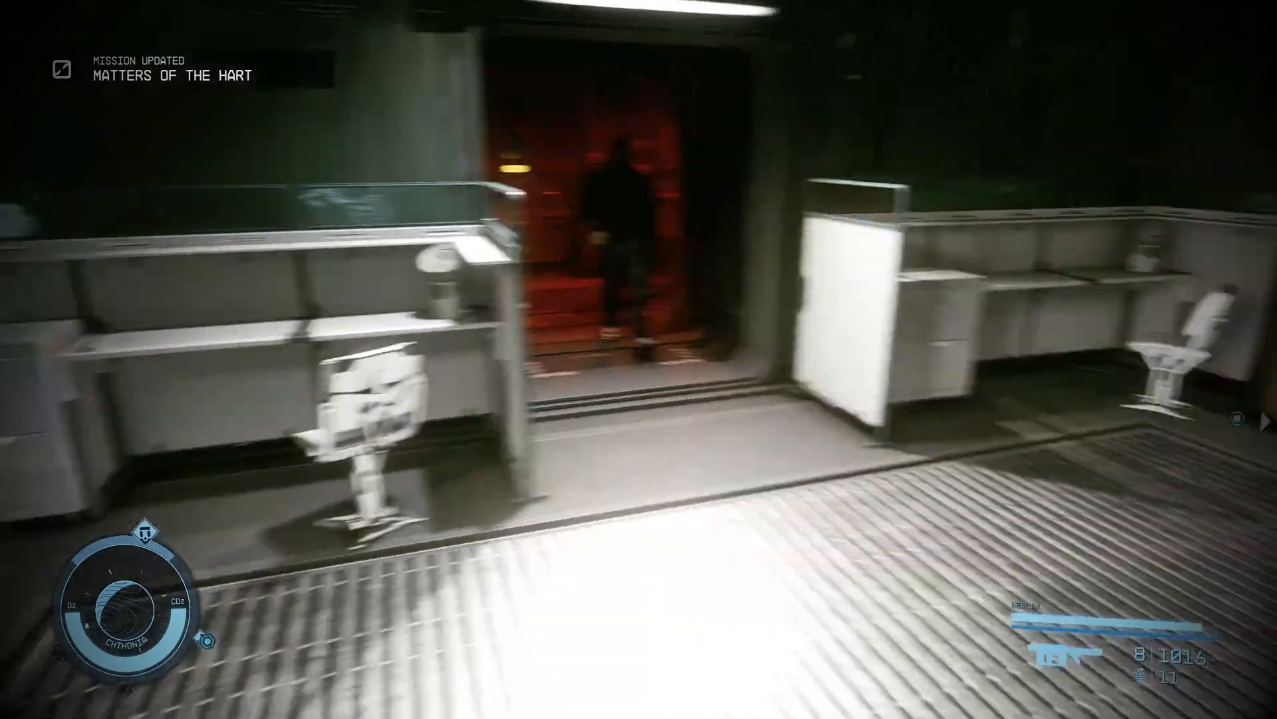
key(w)
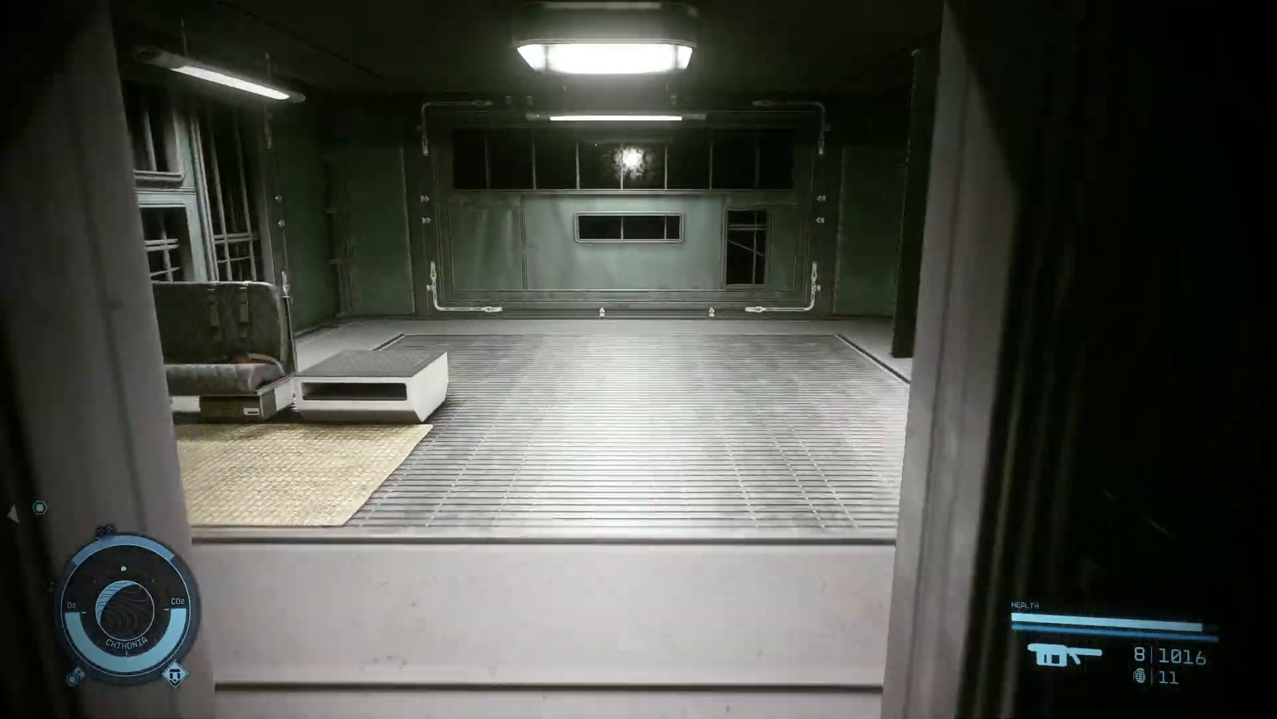
key(w)
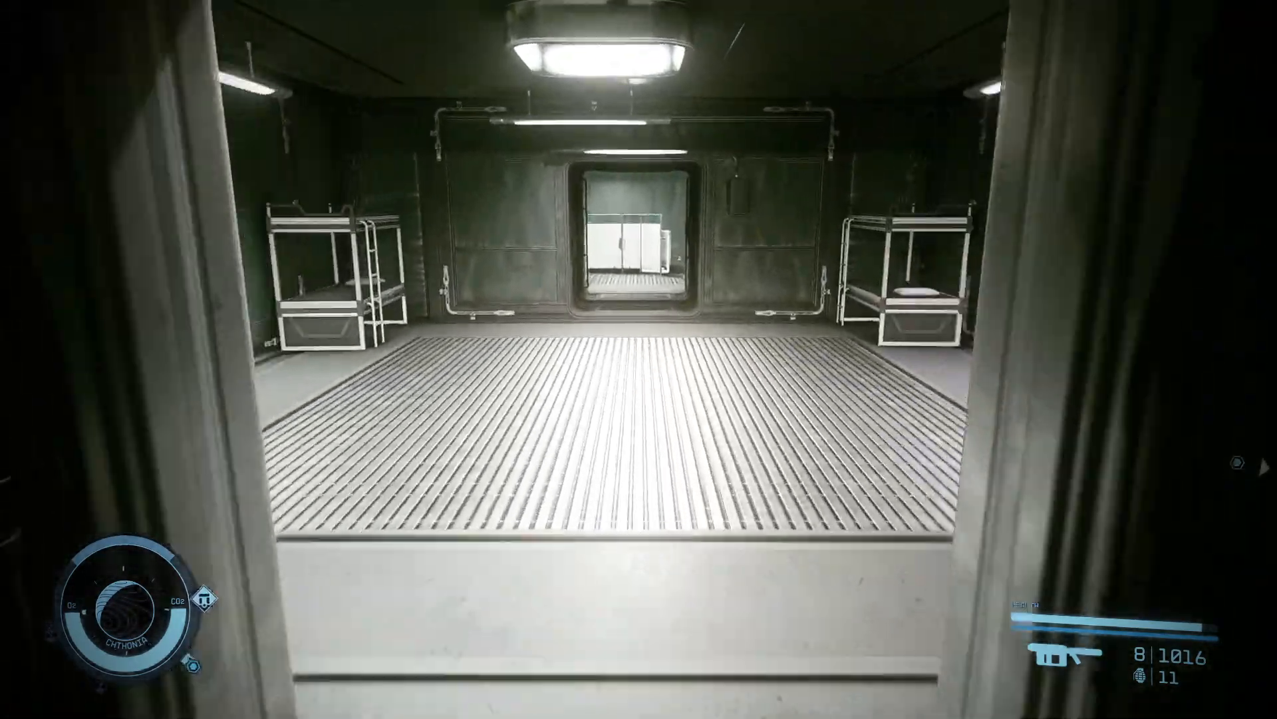
key(w)
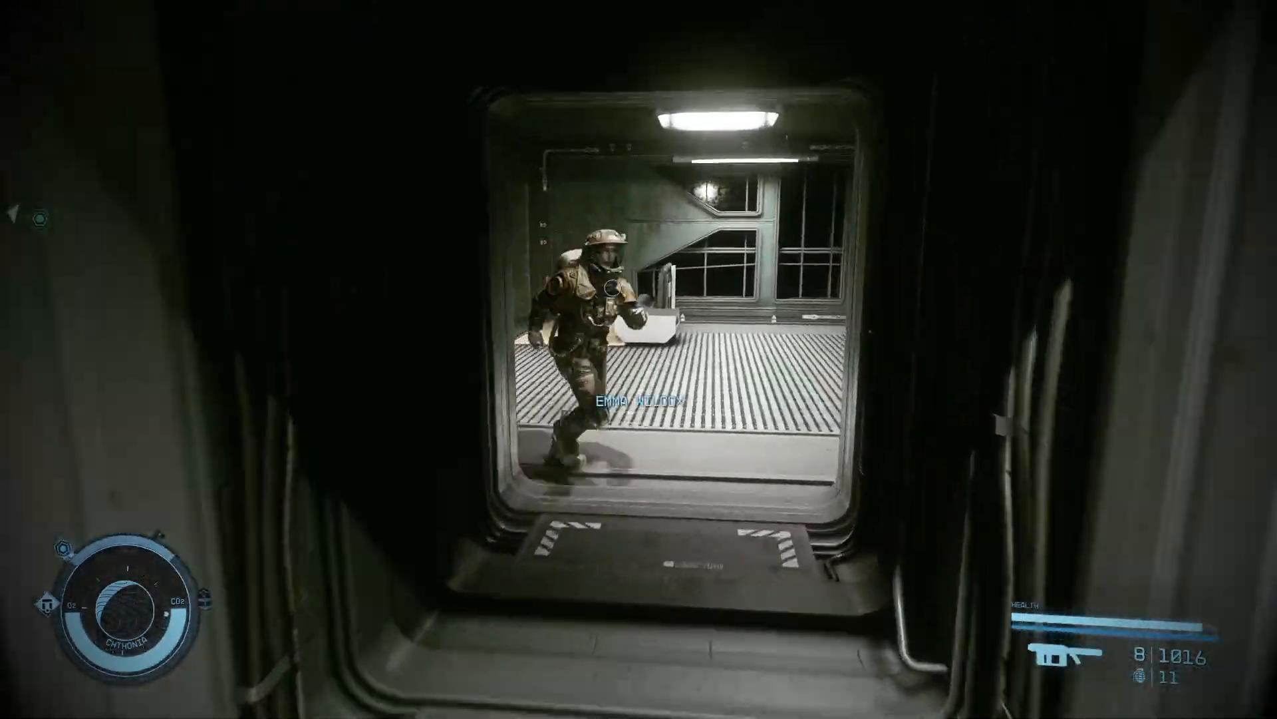
key(w)
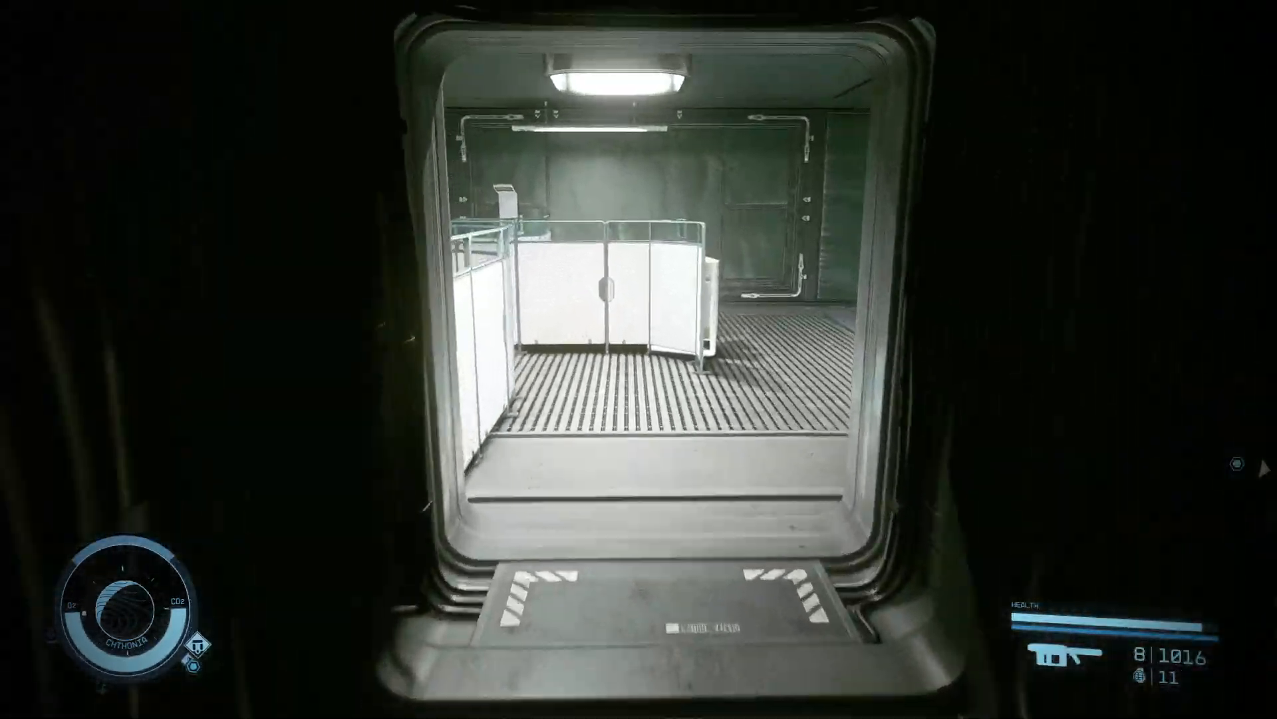
key(w)
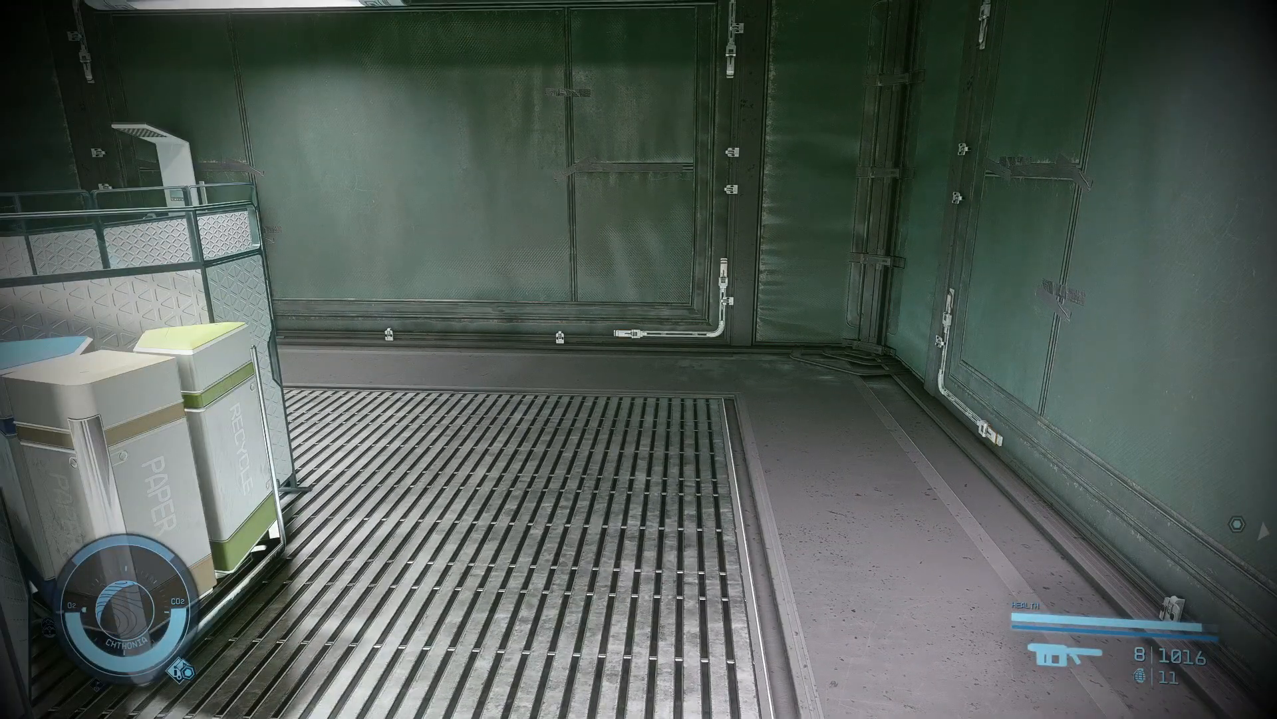
Enter outpost build mode and switch the build category from Extractors to CBM.
key(r)
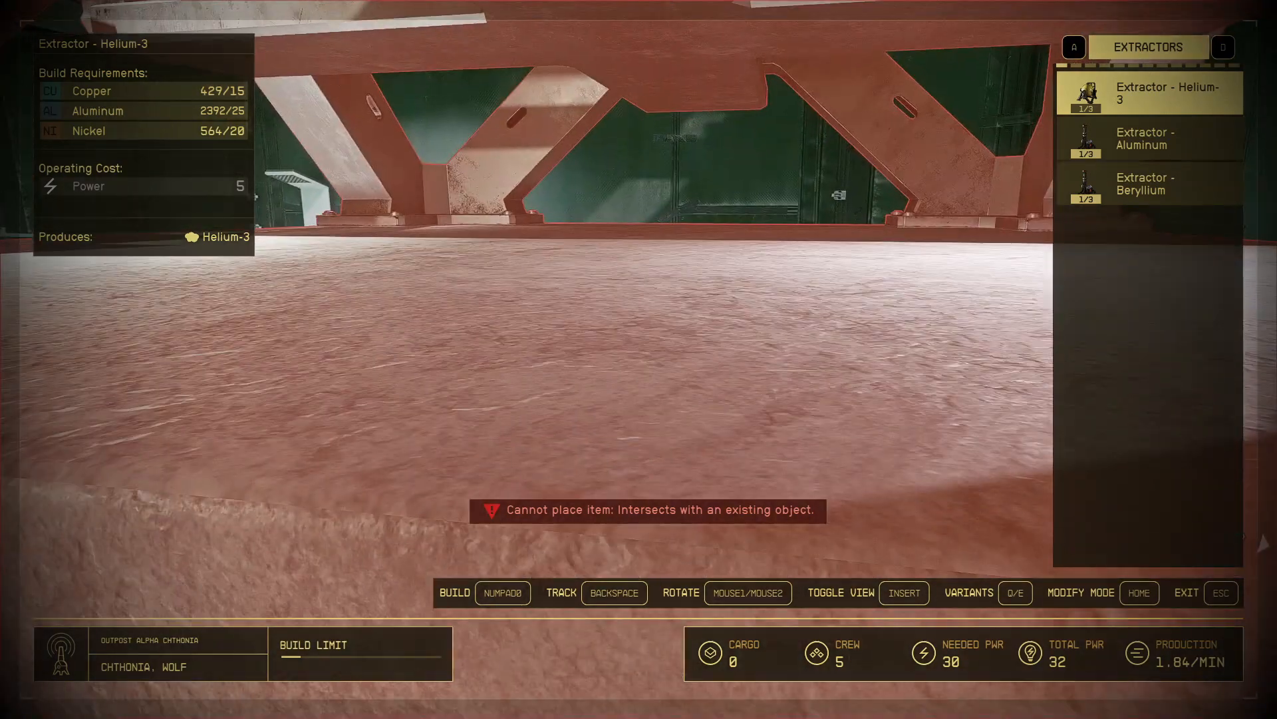
key(a)
key(a)
key(d)
key(d)
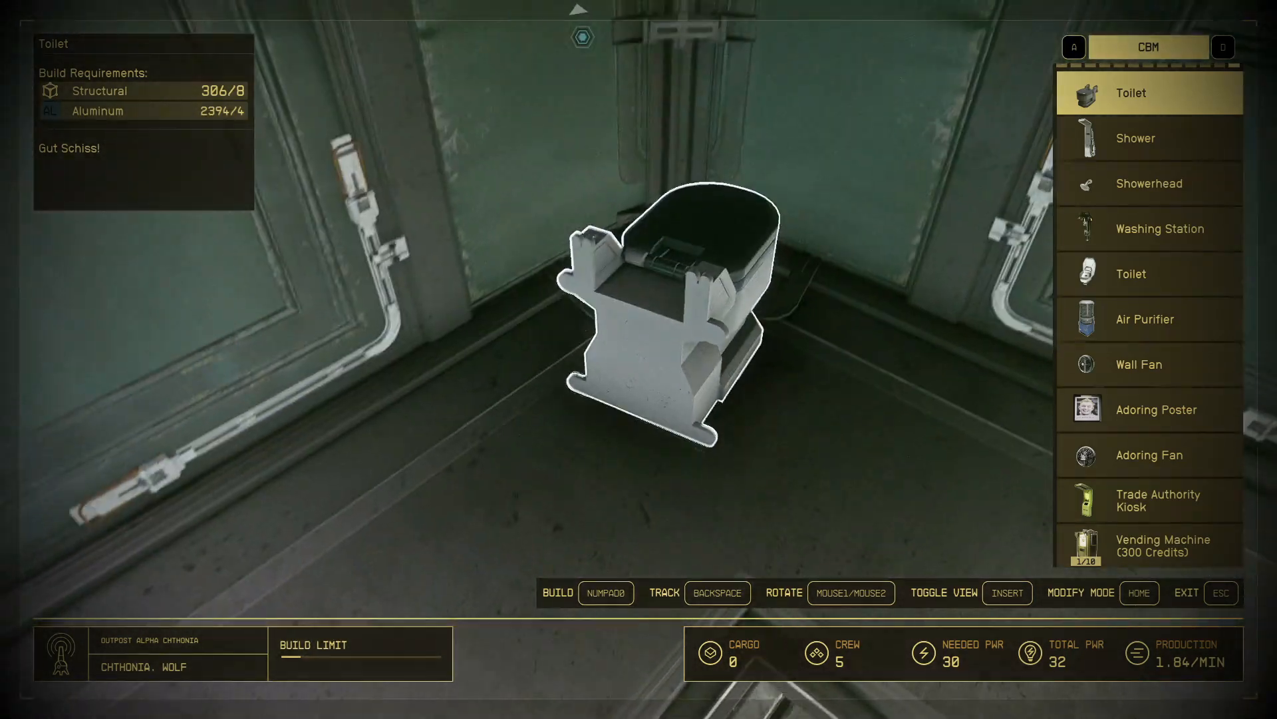
Build the Adoring Fan from the CBM category on the green hab wall and leave the outpost editor.
key(s)
key(s)
key(s)
key(s)
key(s)
key(s)
key(s)
key(s)
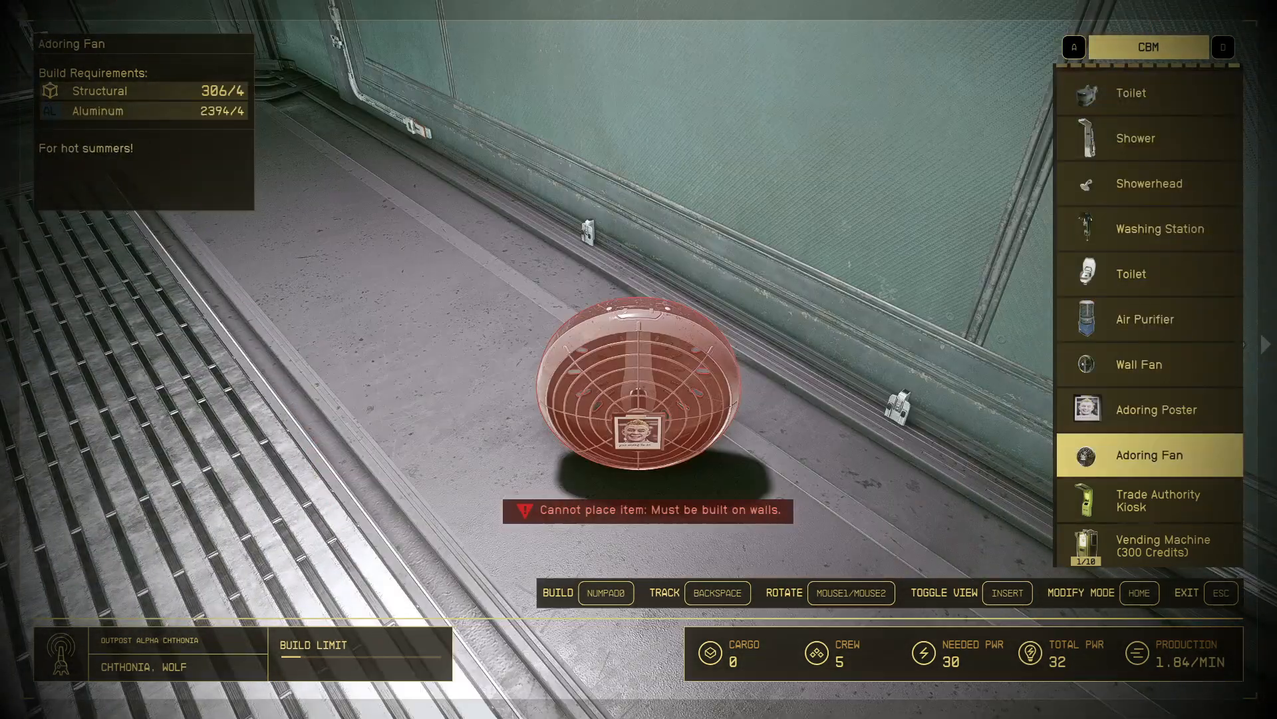
key(KP_0)
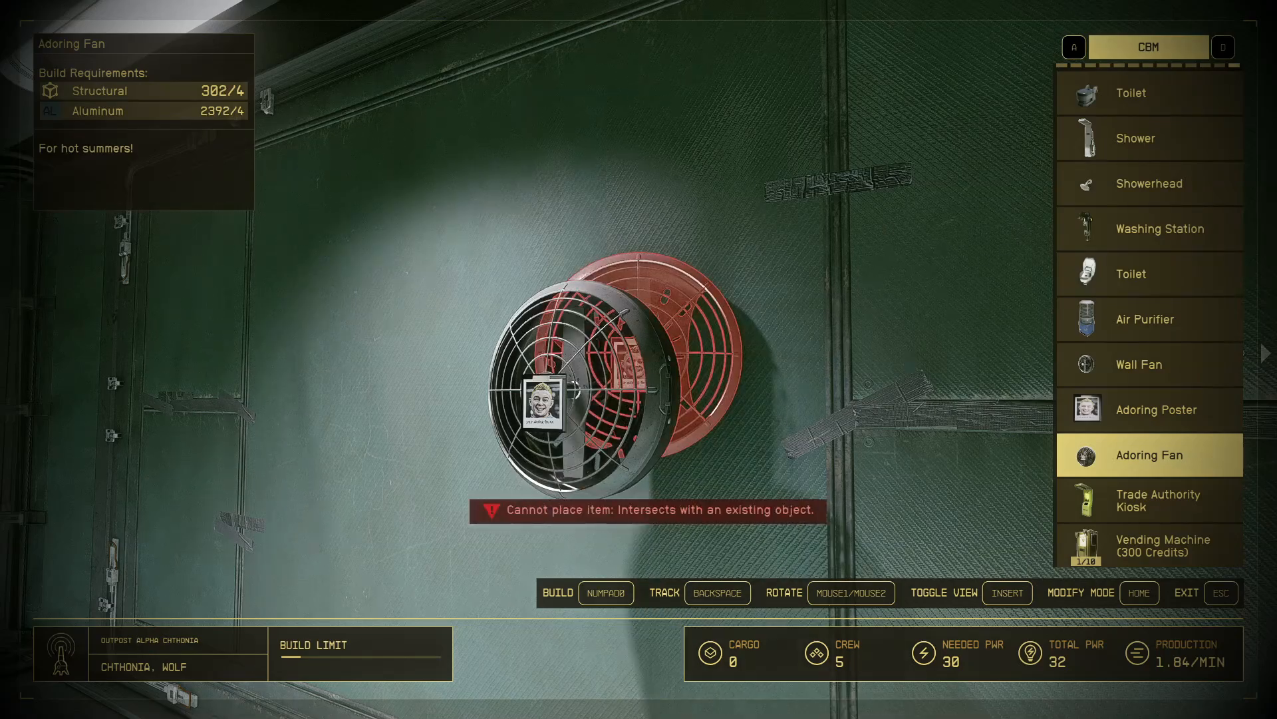
key(Home)
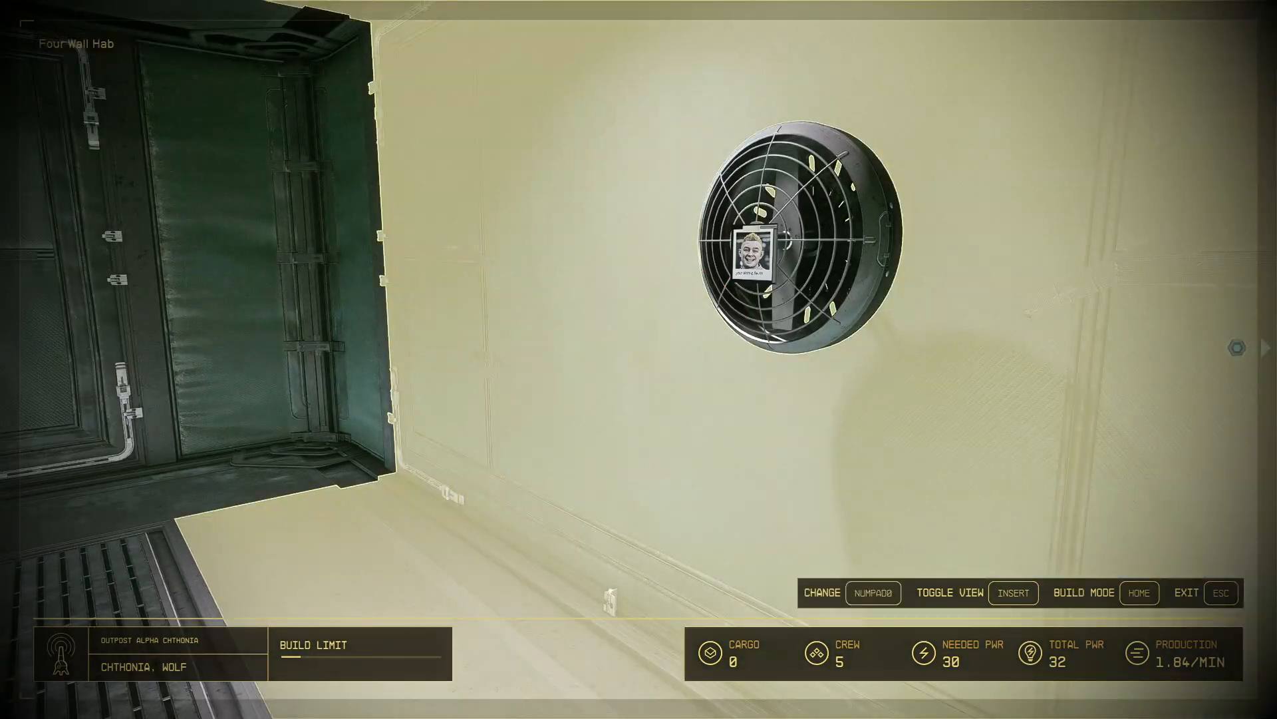
key(Escape)
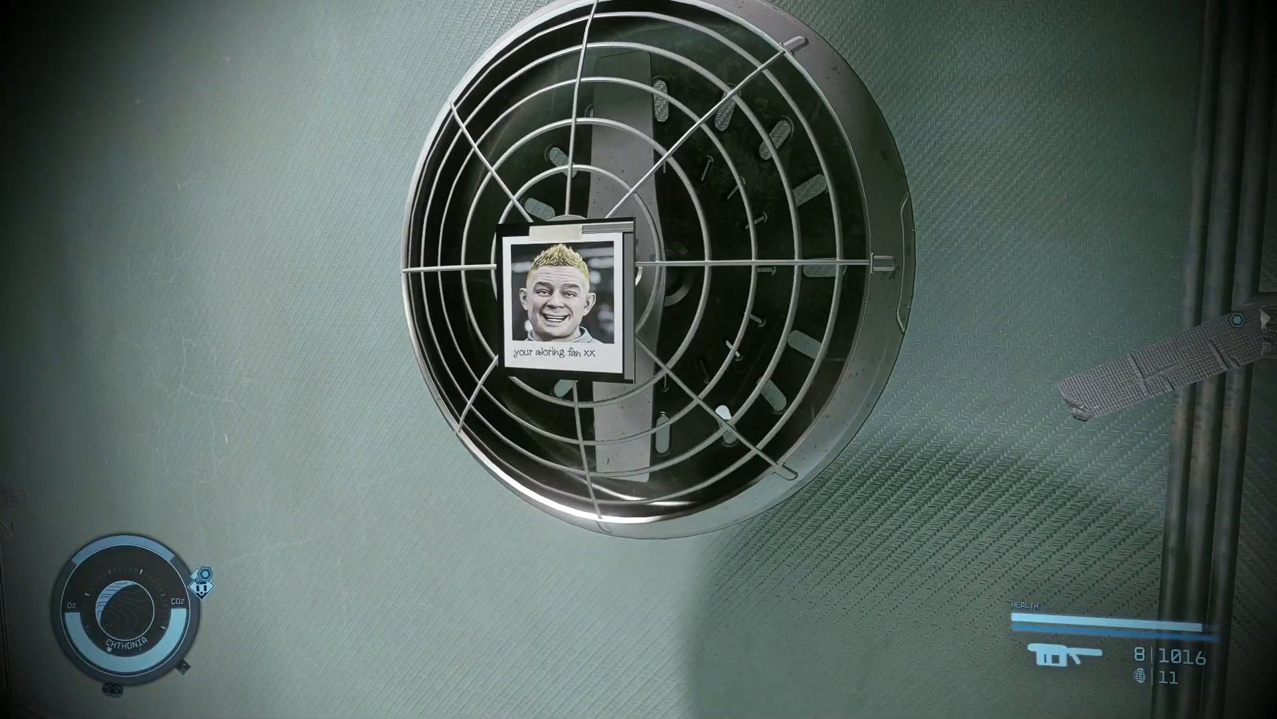
Inspect the wall-mounted Adoring Fan up close from the front and the side.
key(a)
key(w)
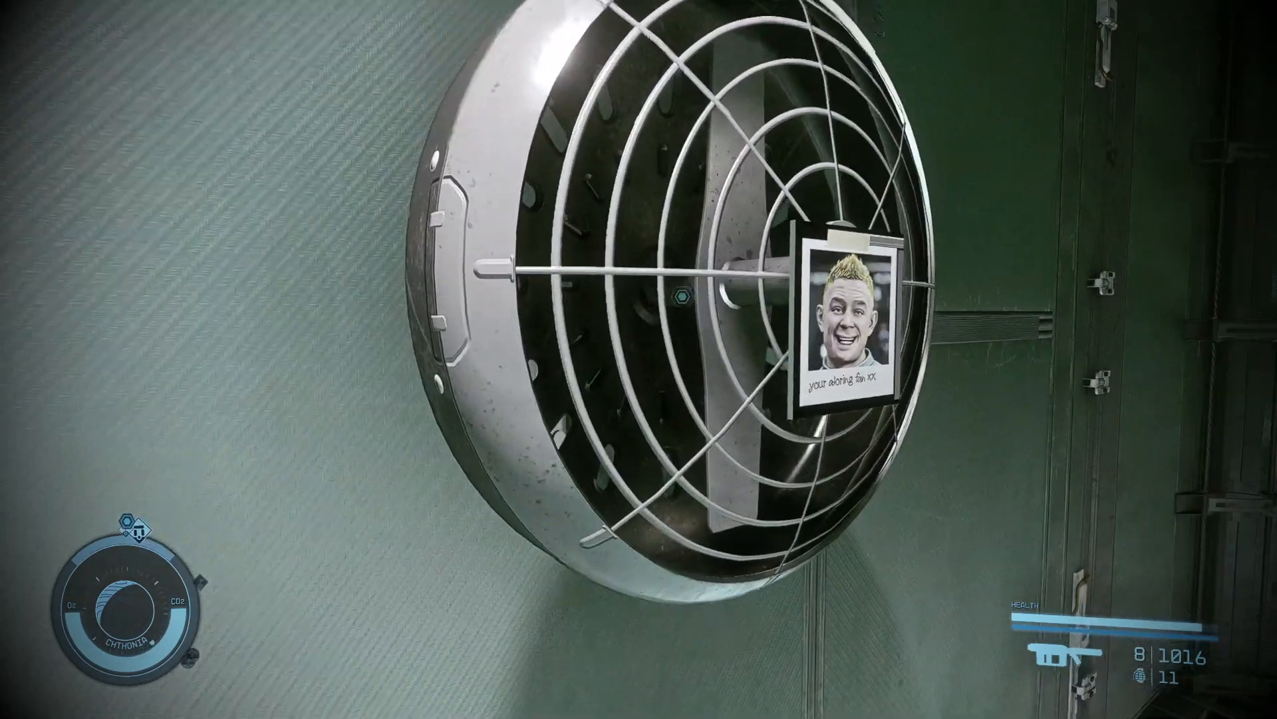
key(d)
key(w)
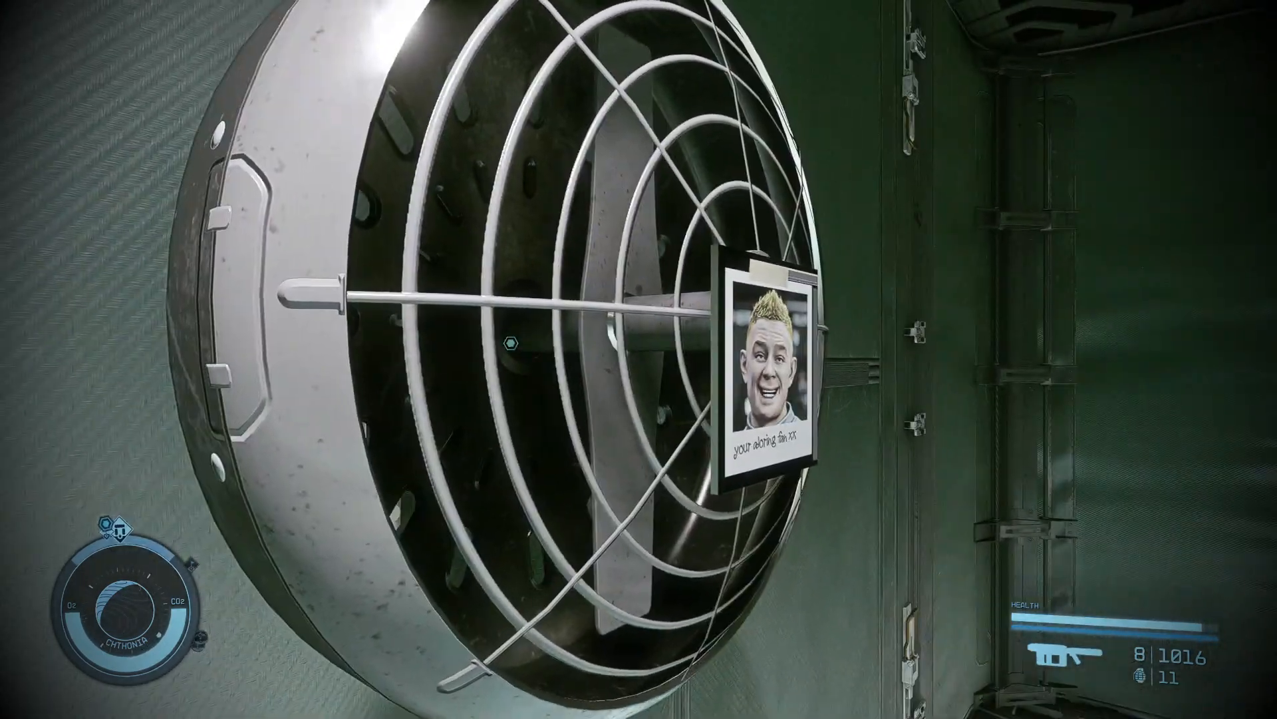
key(s)
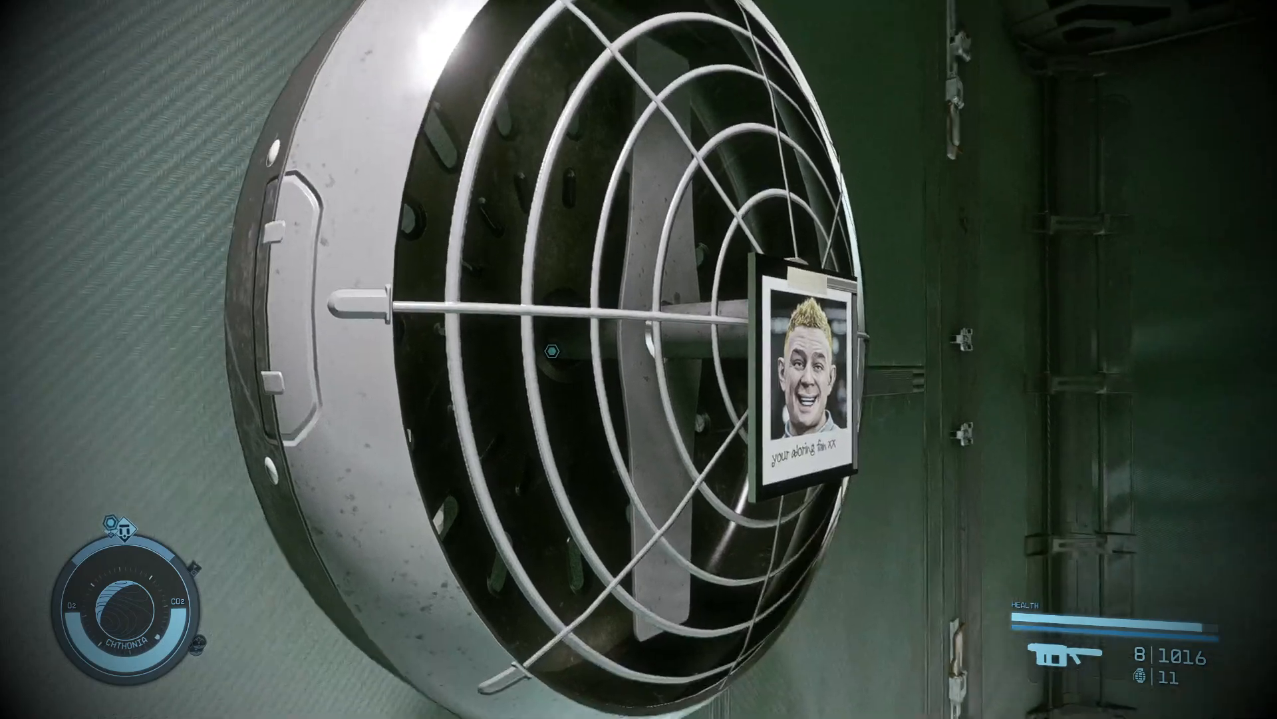
key(a)
key(s)
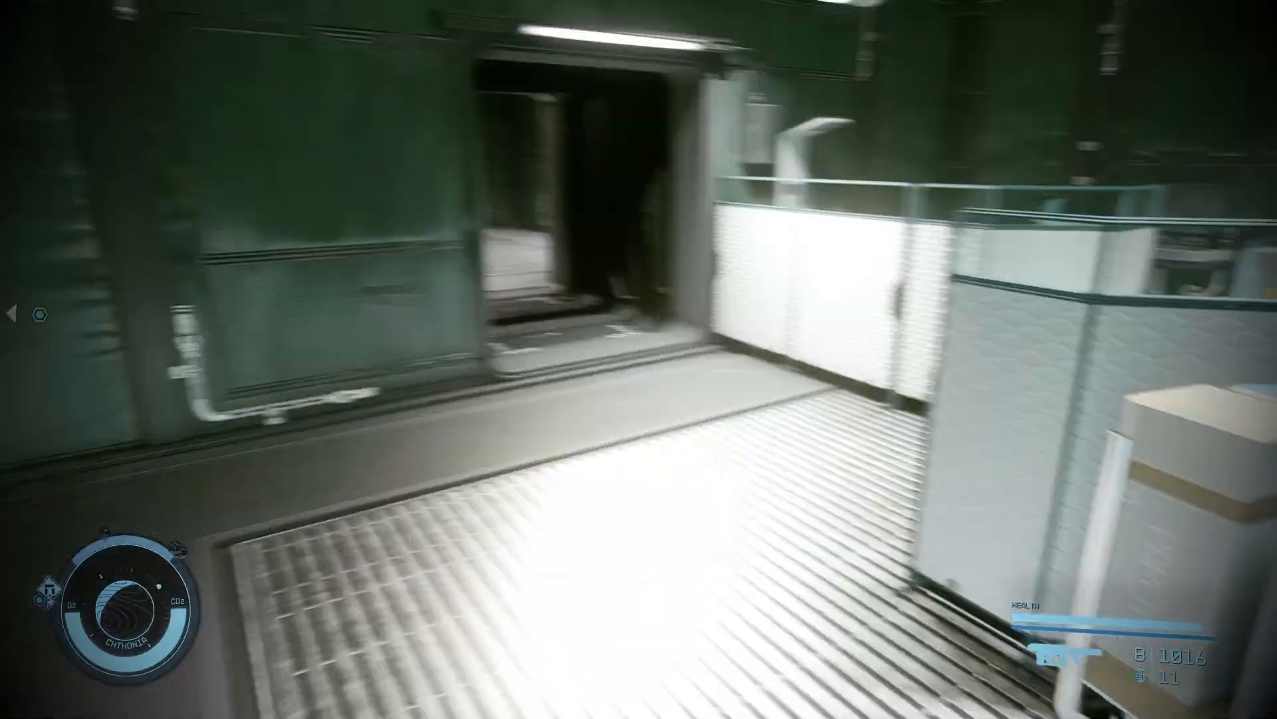
Pause the game, switch to SF1Edit and search the records for the Editor ID "fan".
key(Escape)
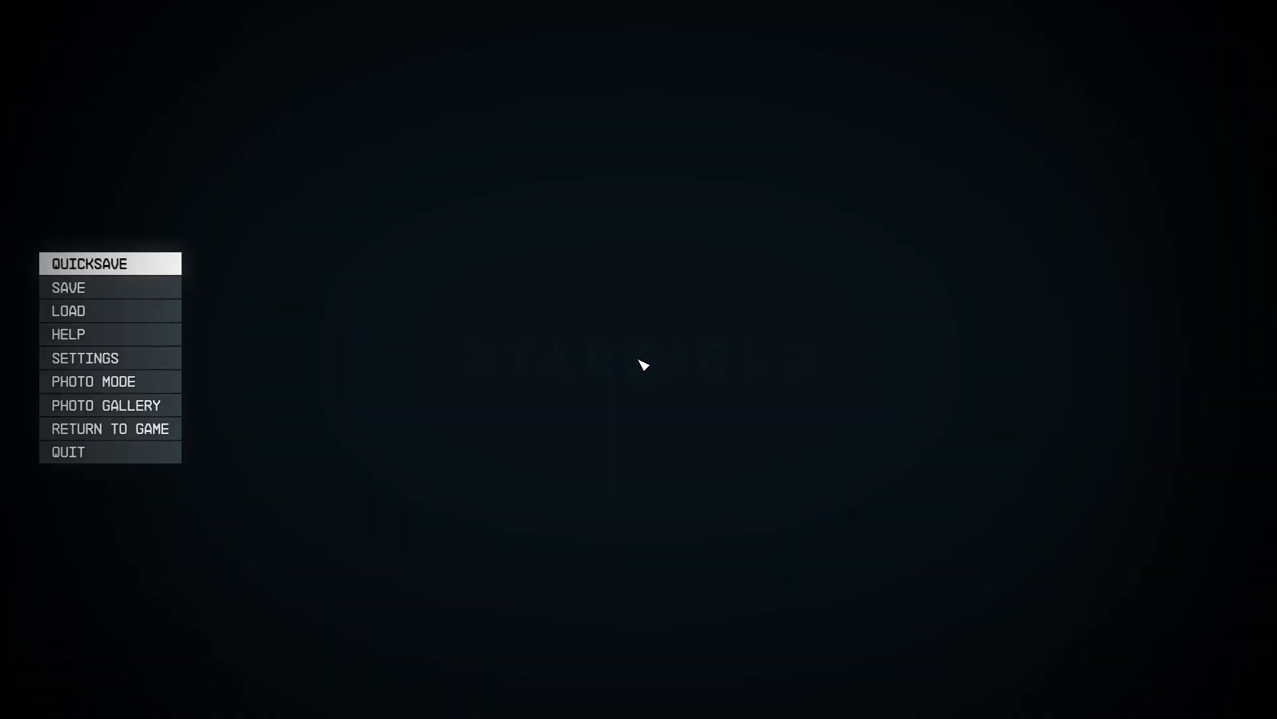
key(alt+Tab)
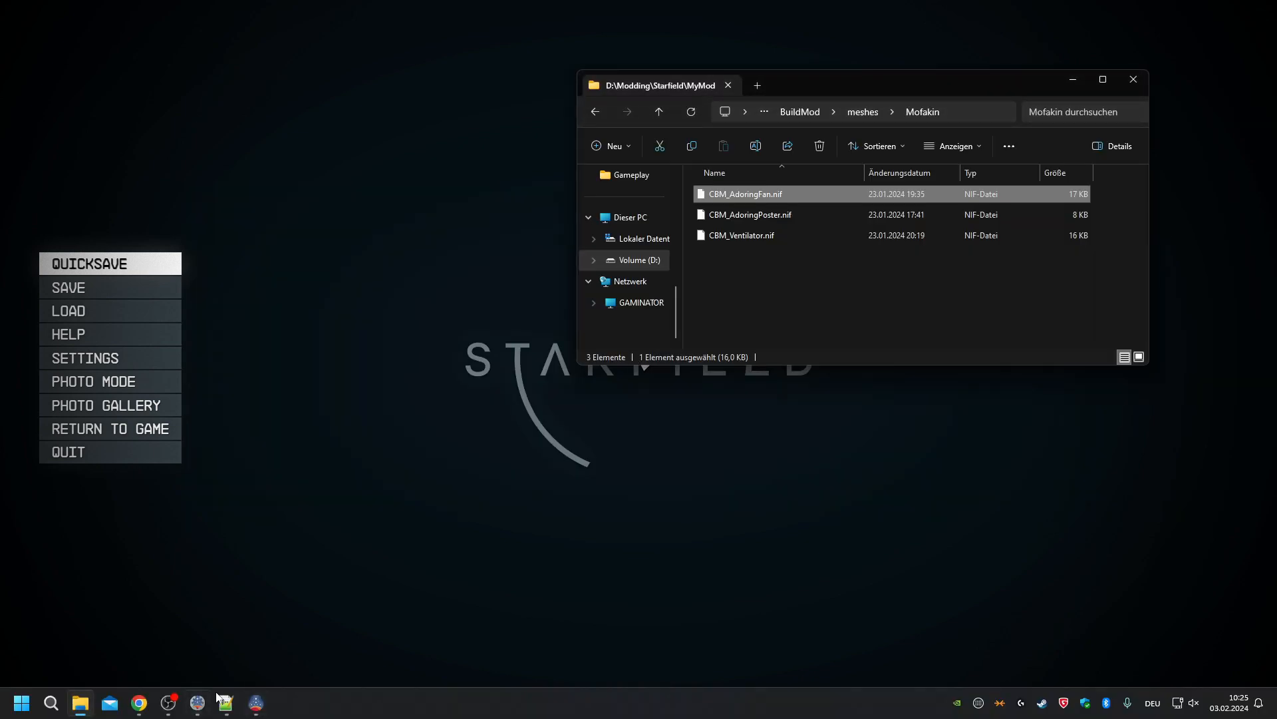
click(198, 703)
click(198, 47)
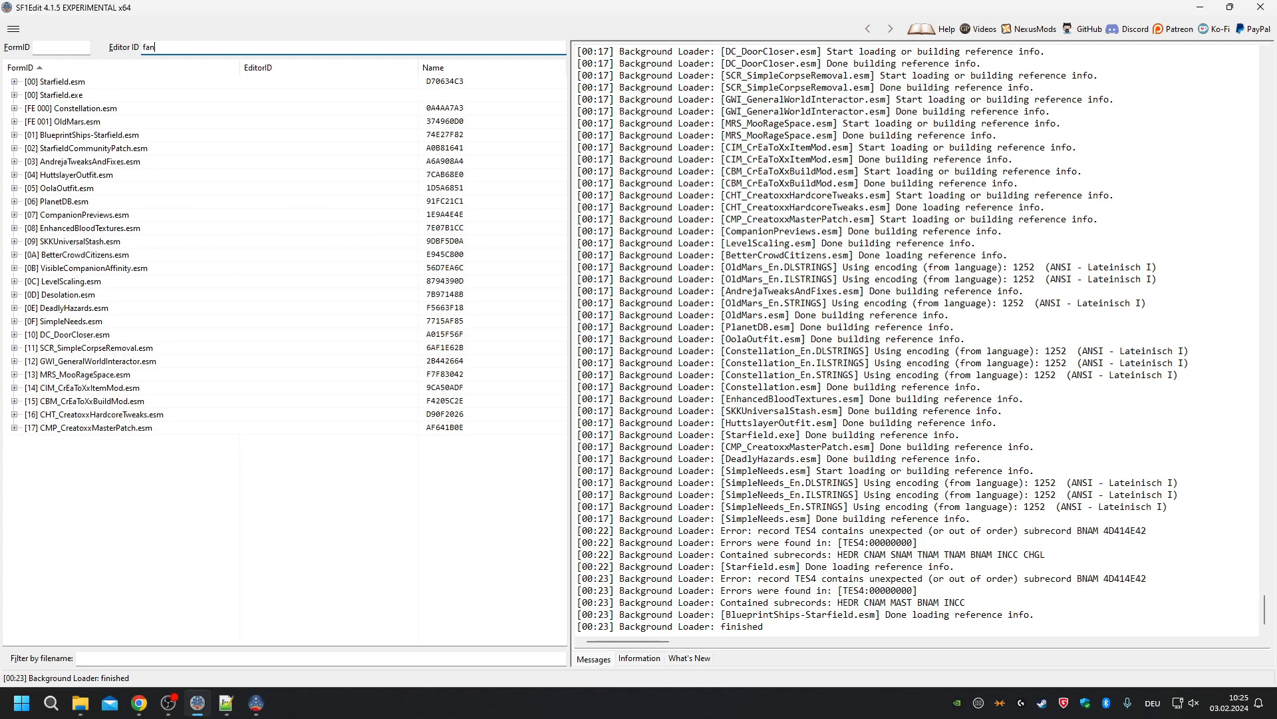
key(Return)
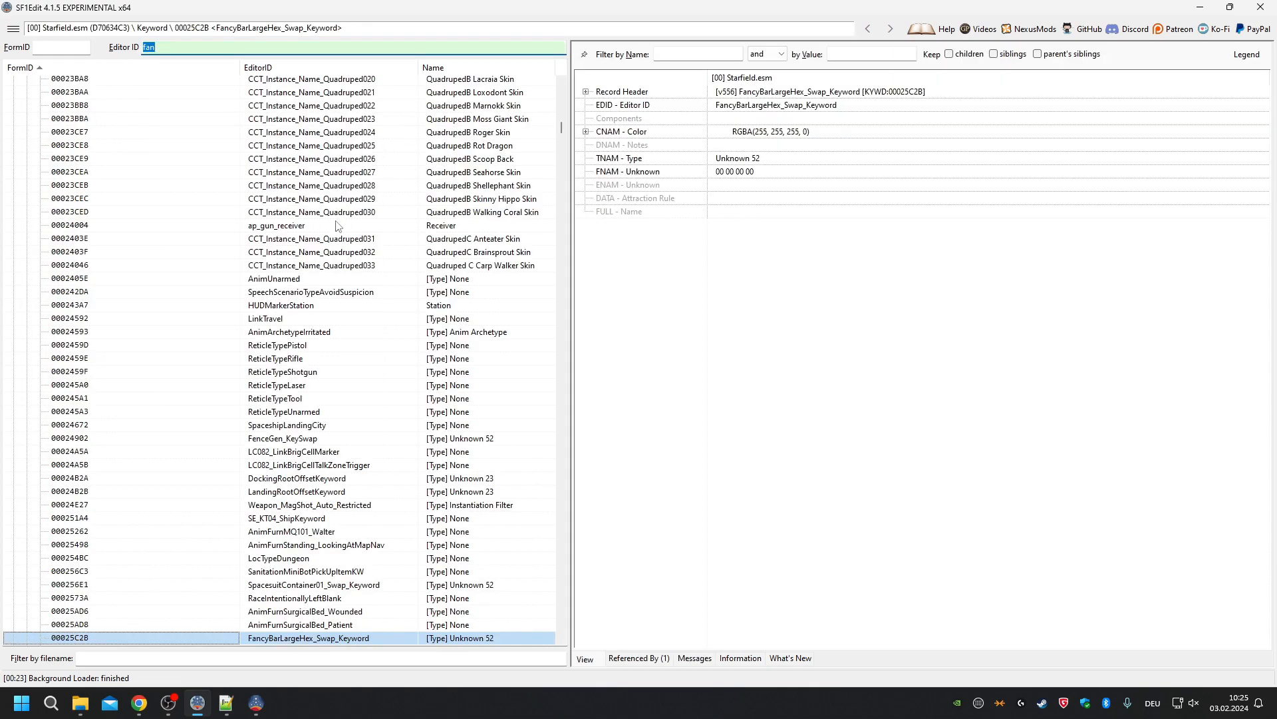
scroll(372, 259, up, 5)
drag(564, 128, 570, 92)
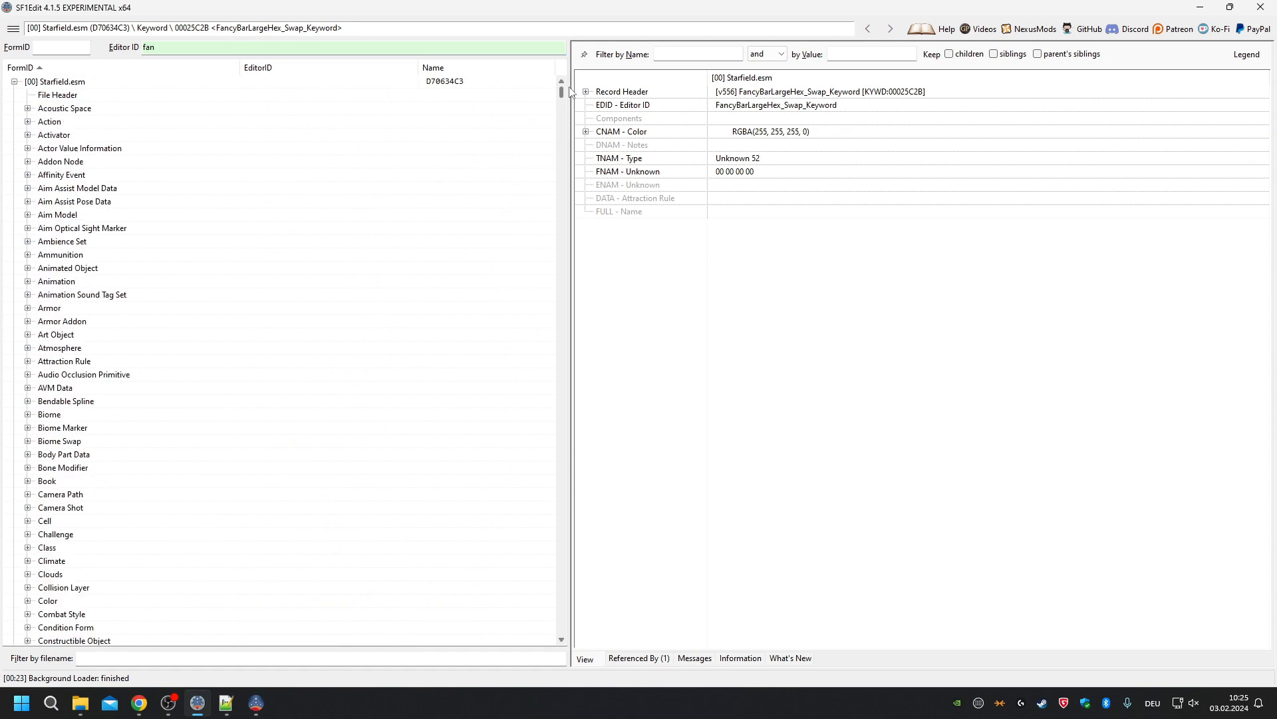
Collapse the Starfield.esm tree, search for the Editor ID "ventialtor" and clear the search text.
click(14, 81)
click(185, 46)
key(BackSpace)
text(ventialtor)
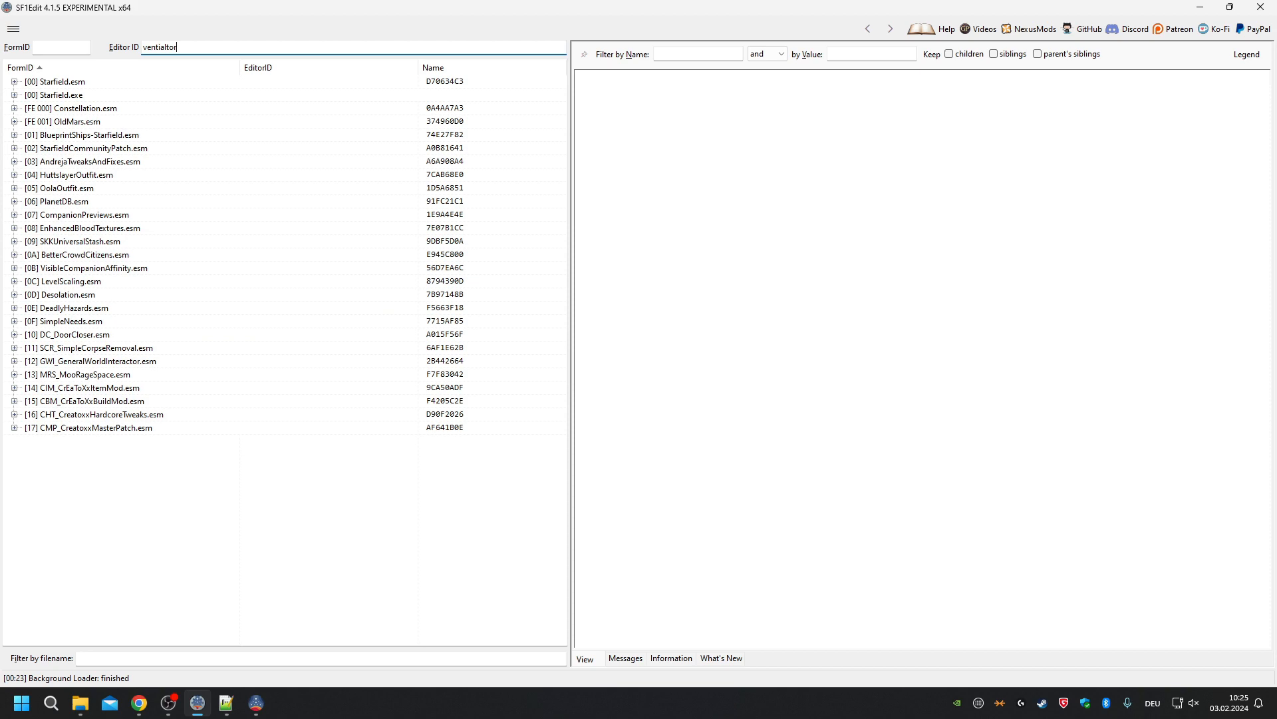
key(Return)
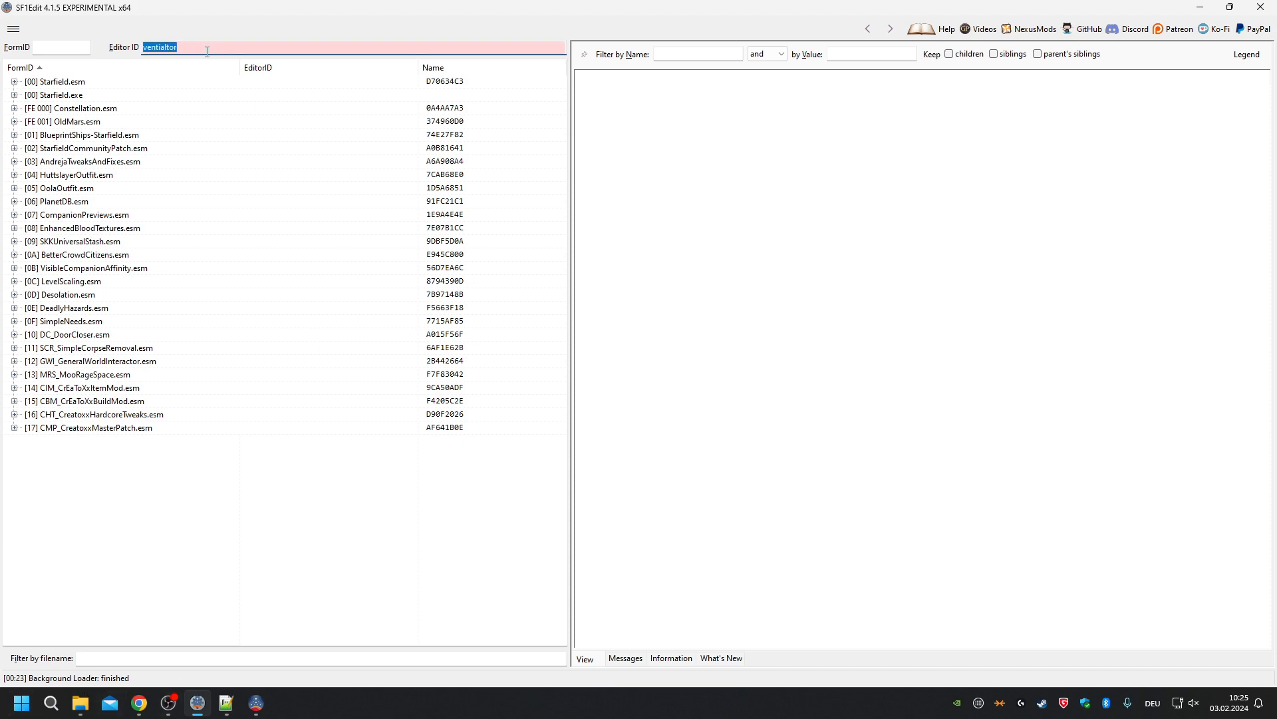
key(BackSpace)
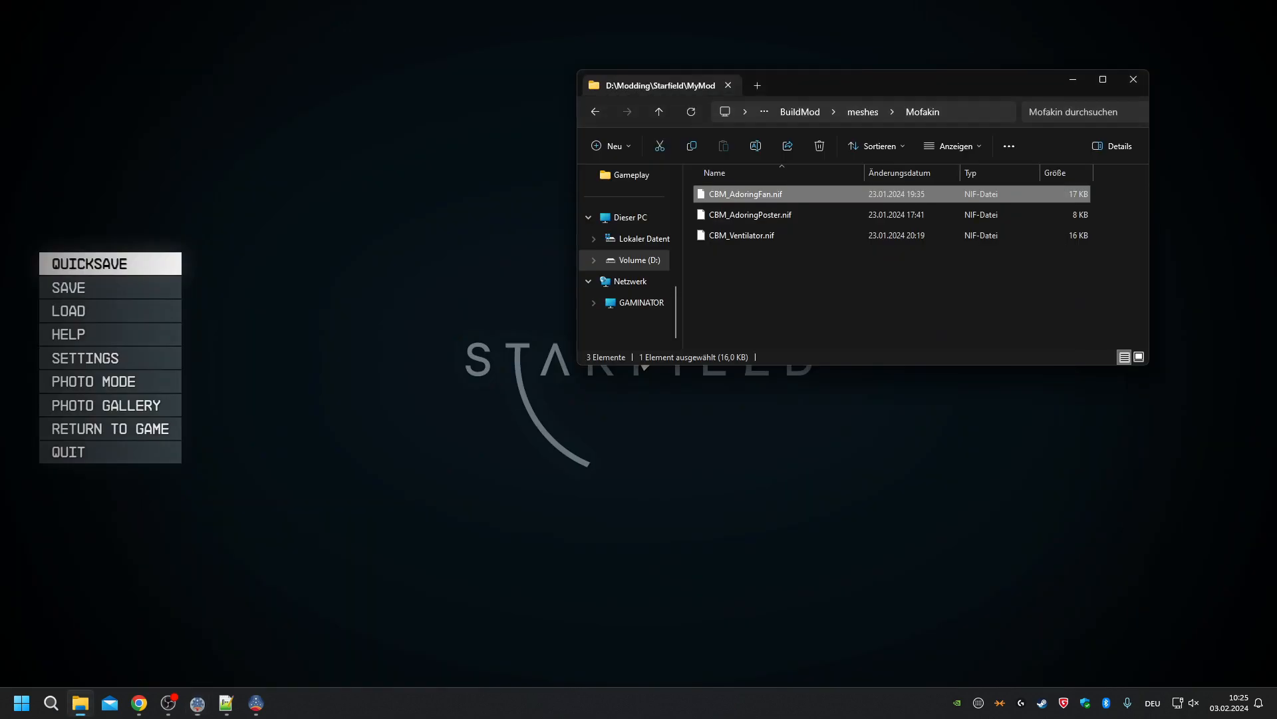
Minimize SF1Edit, resume Starfield and bring up the star map at galaxy level.
click(1201, 6)
click(644, 366)
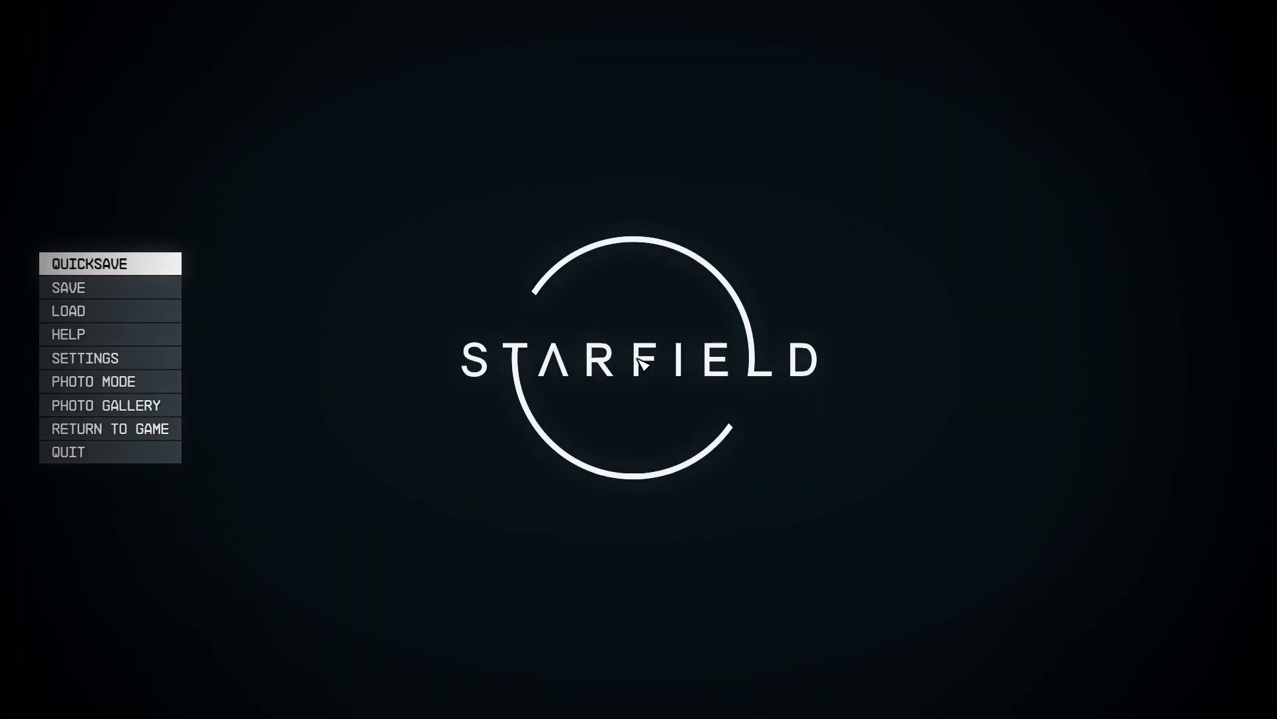
key(Escape)
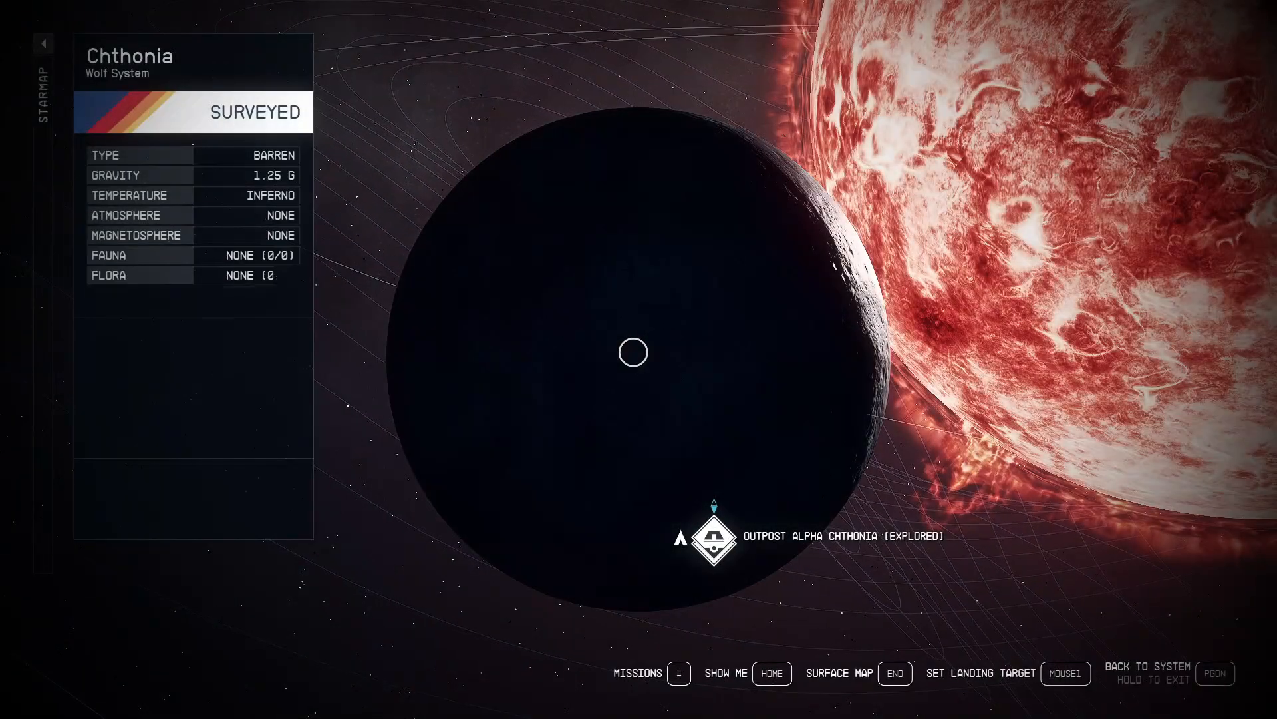
key(Page_Down)
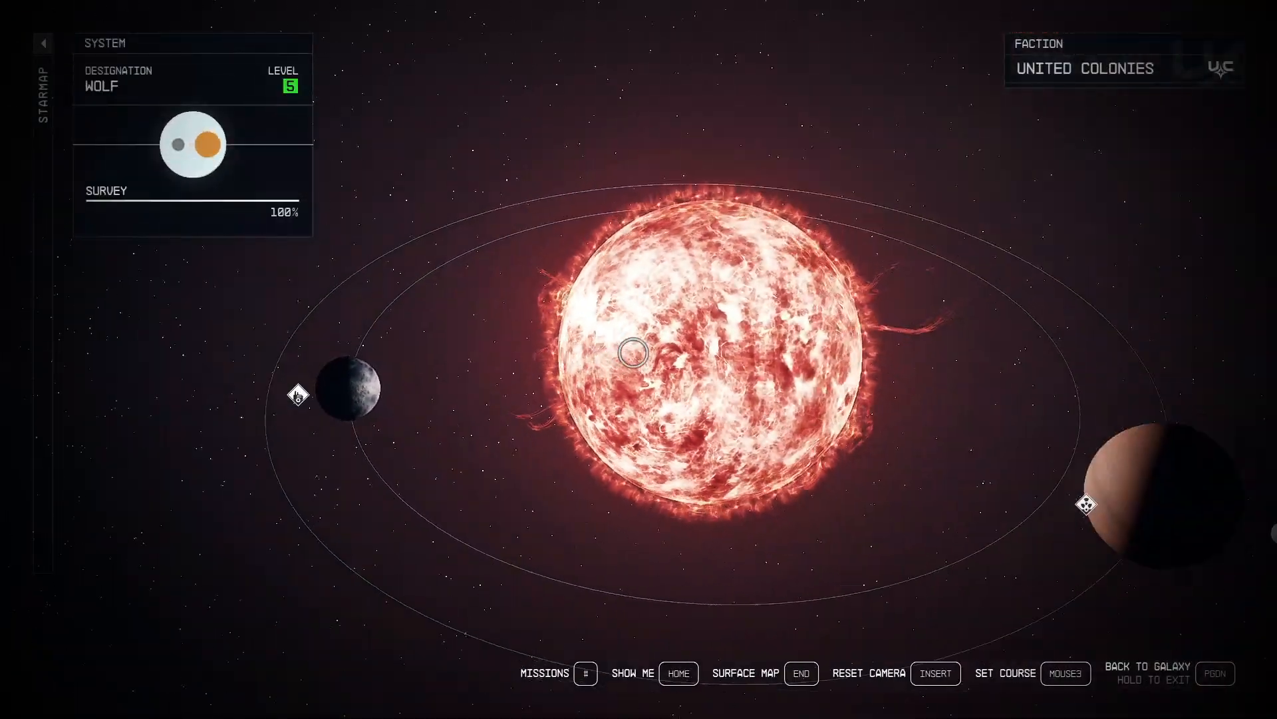
key(Page_Down)
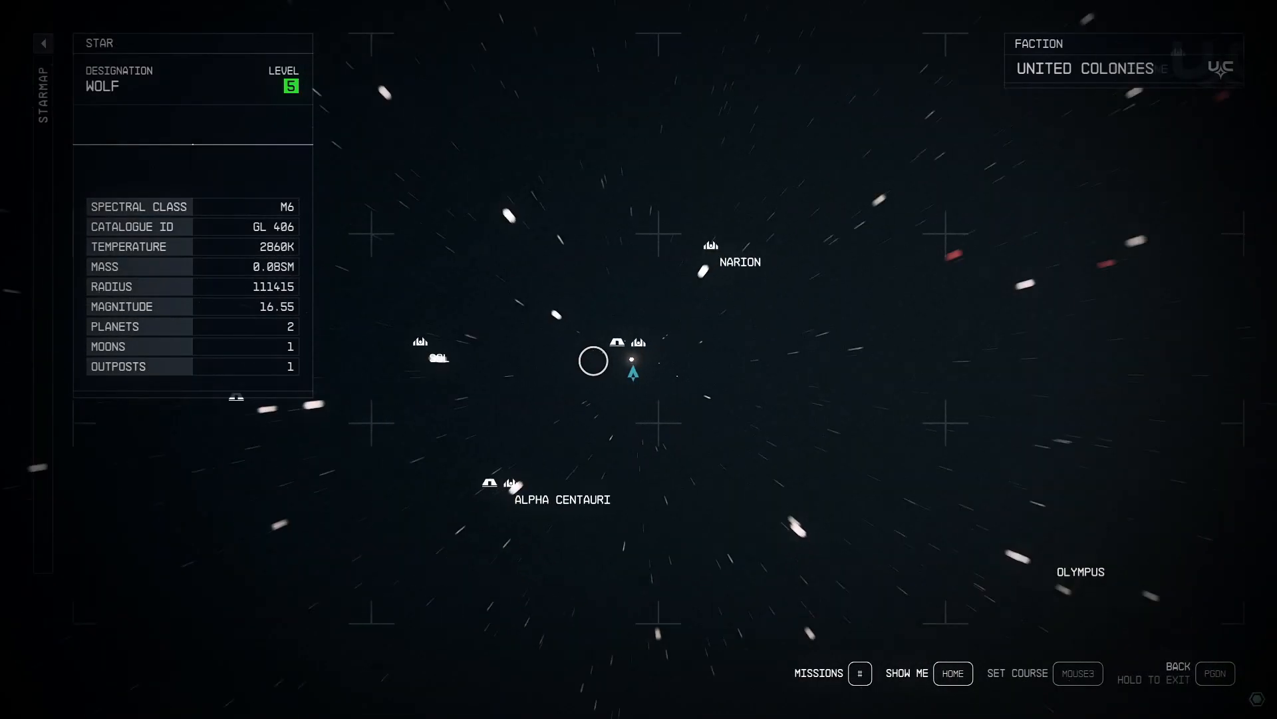
Choose New Atlantis on Jemison in the Alpha Centauri system as the landing target, land there and walk forward.
click(513, 489)
click(639, 359)
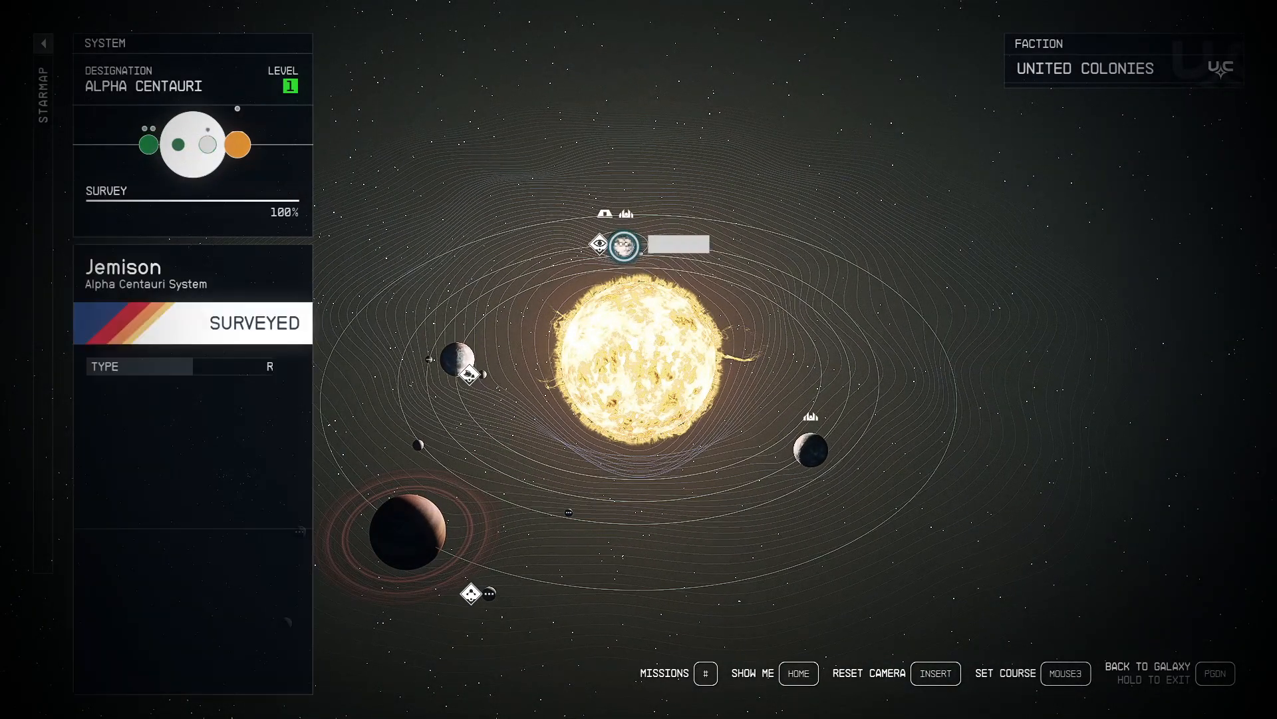
click(624, 245)
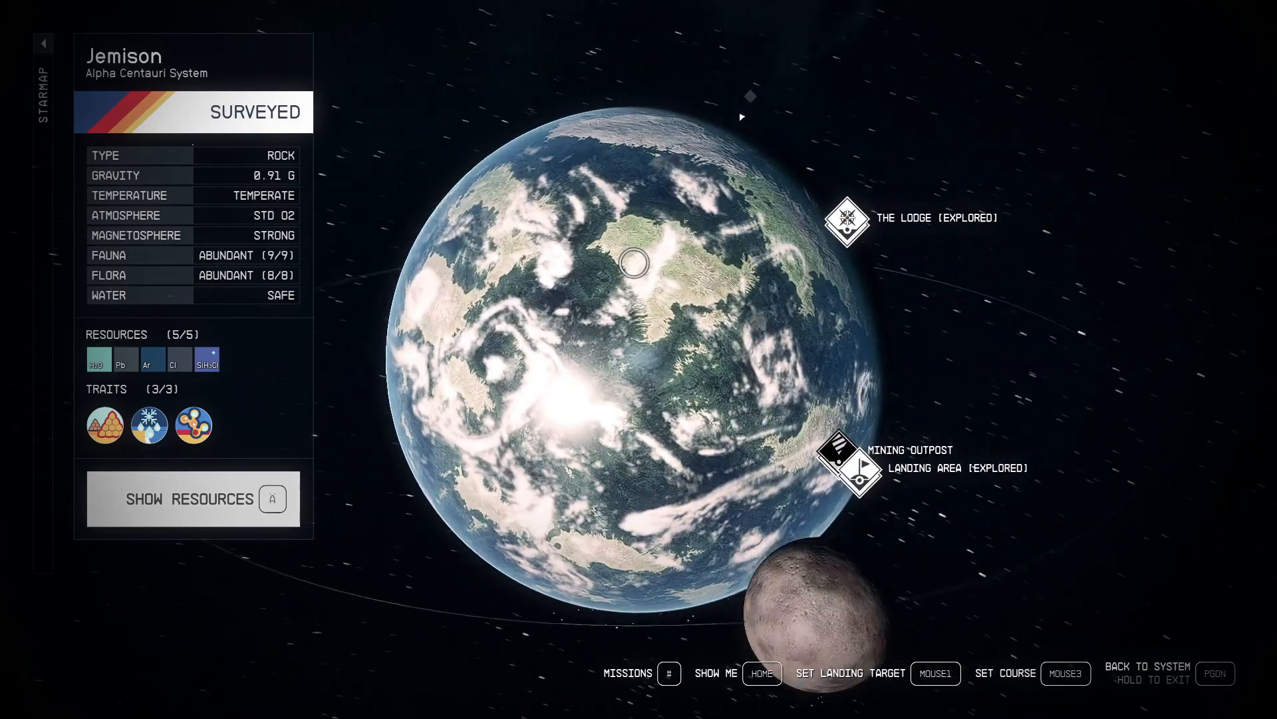
drag(741, 347, 770, 322)
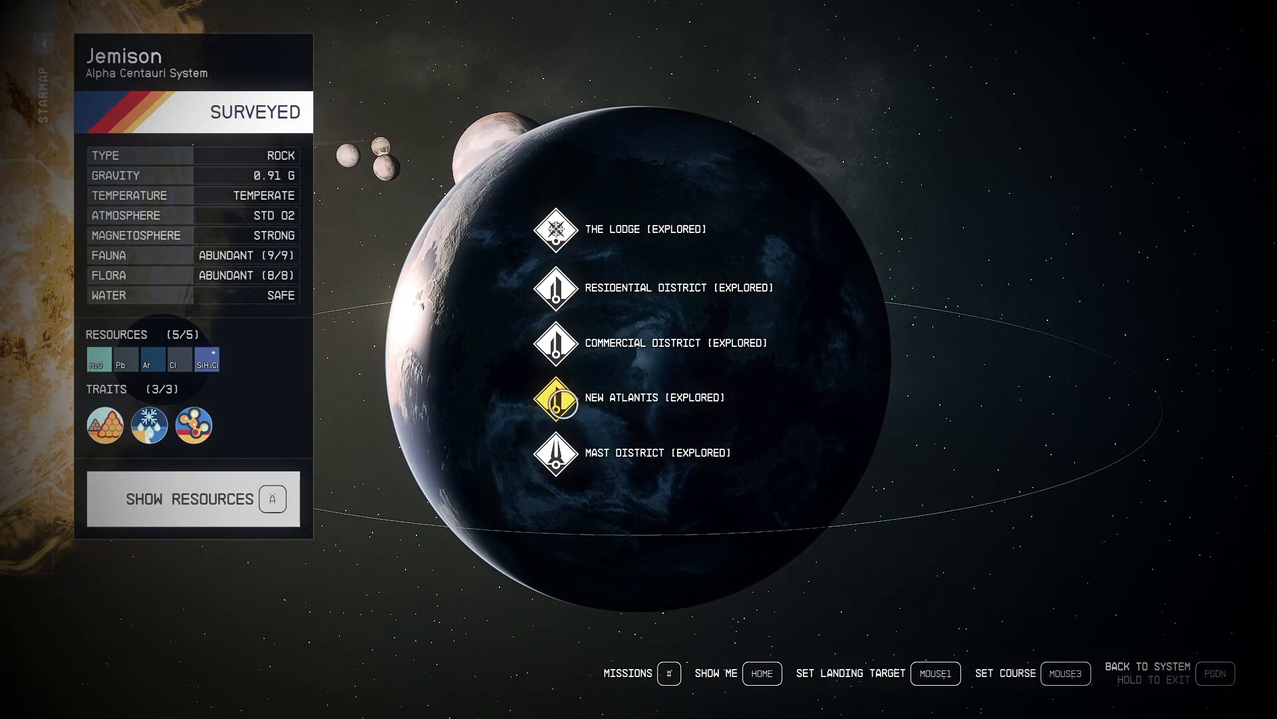
click(556, 398)
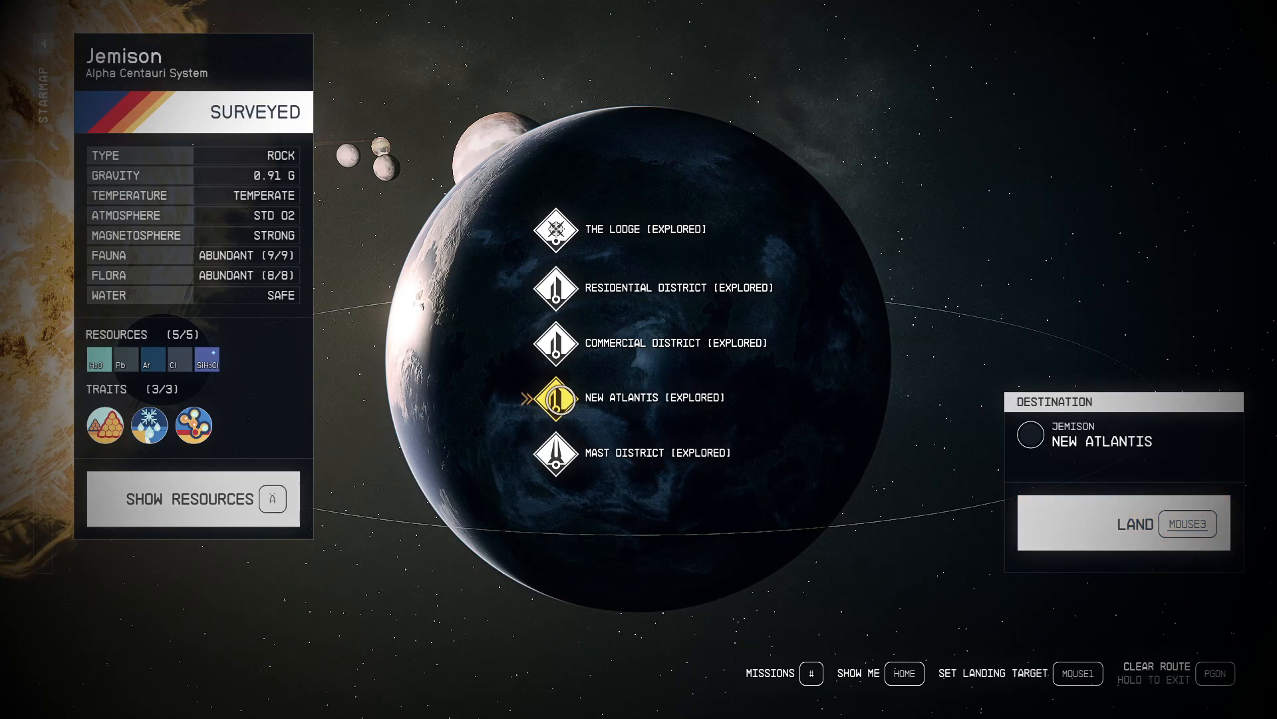
click(556, 398)
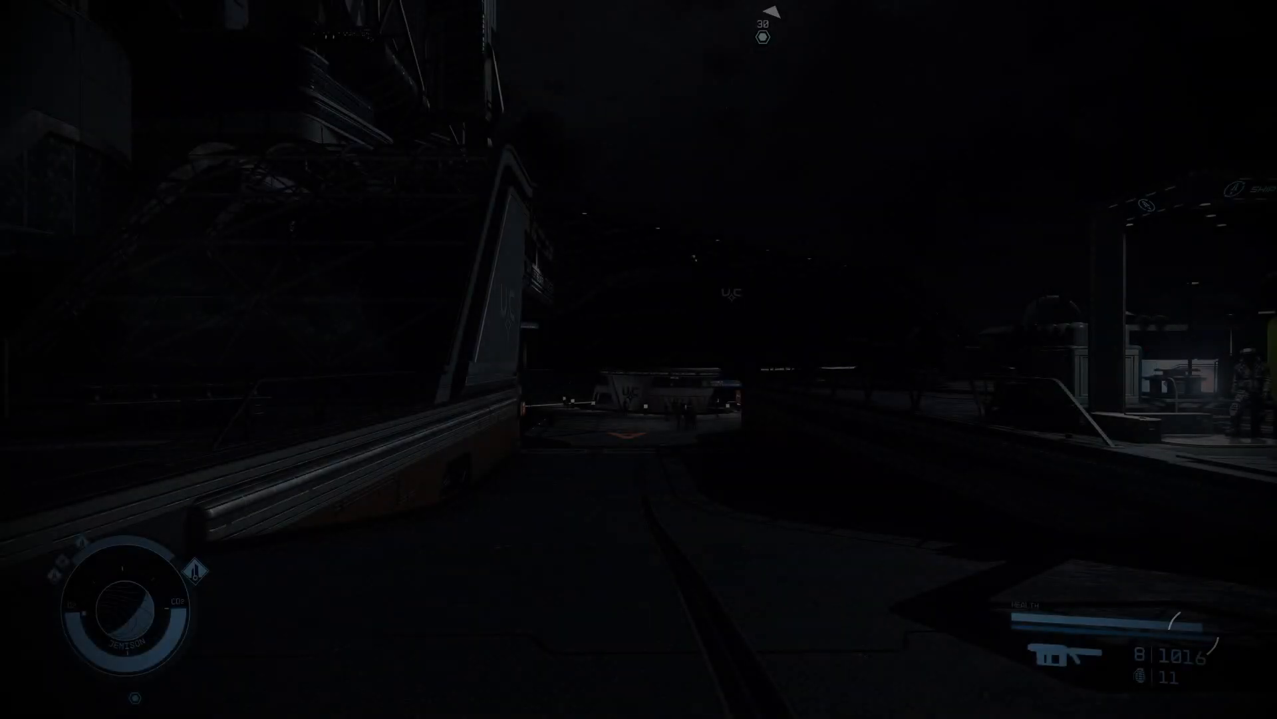
key(w)
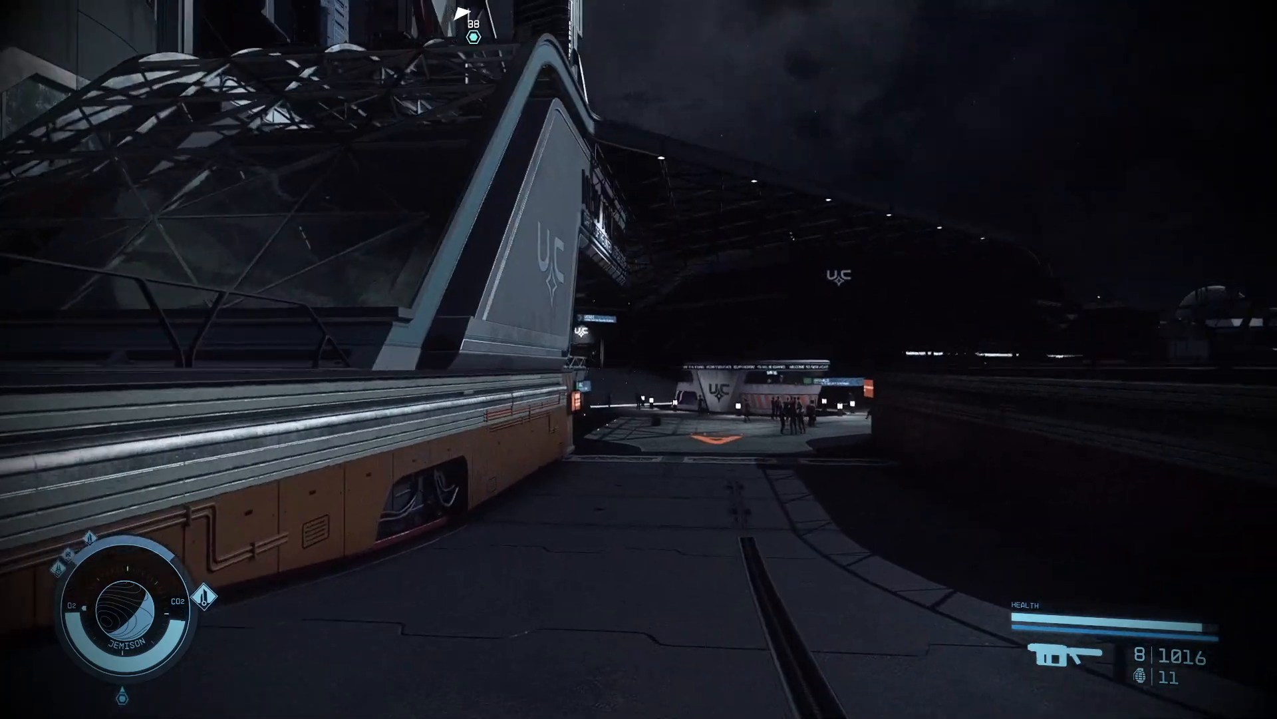
Run from the New Atlantis landing area past the body scan and up the ramp into the city plaza.
key(w)
key(space)
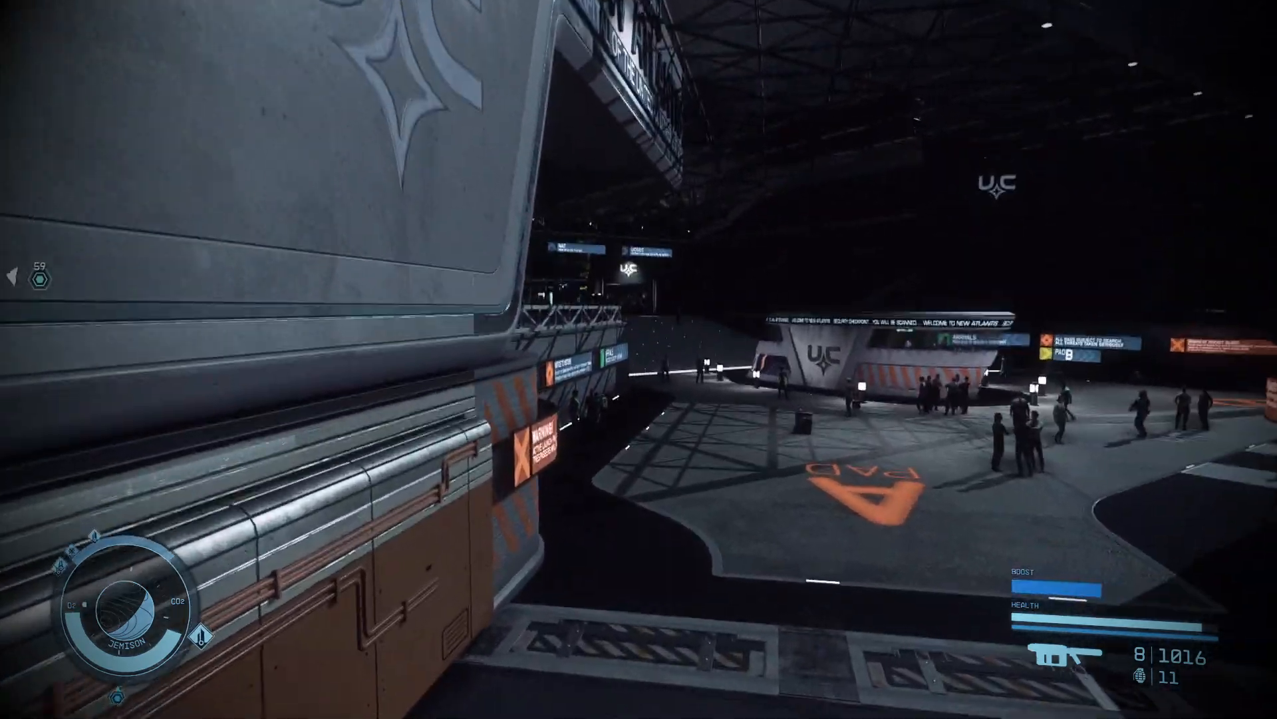
key(w)
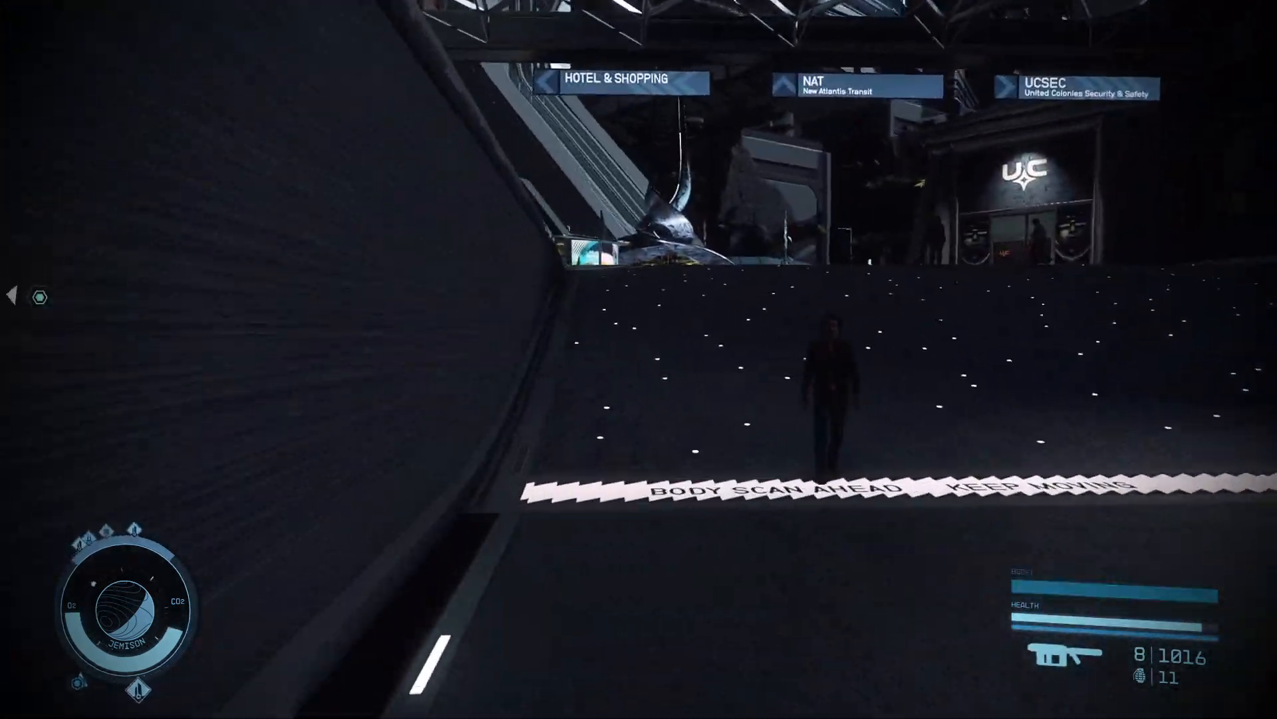
key(w)
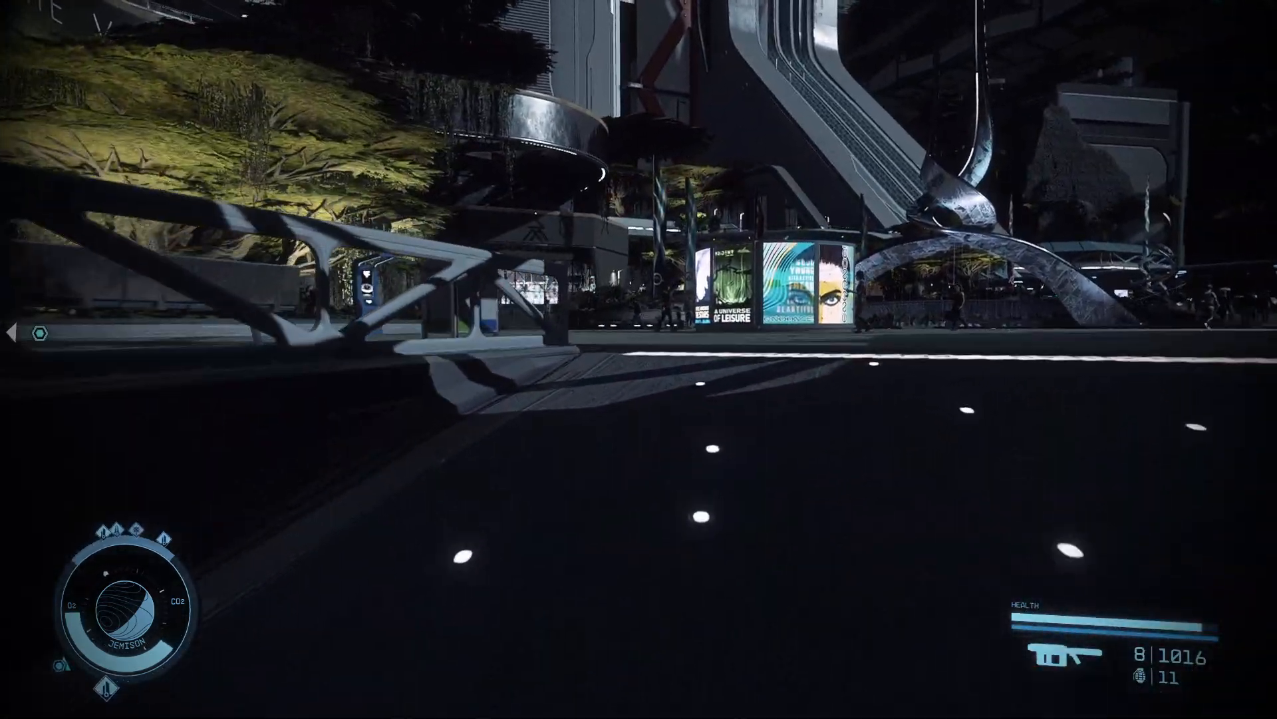
key(w)
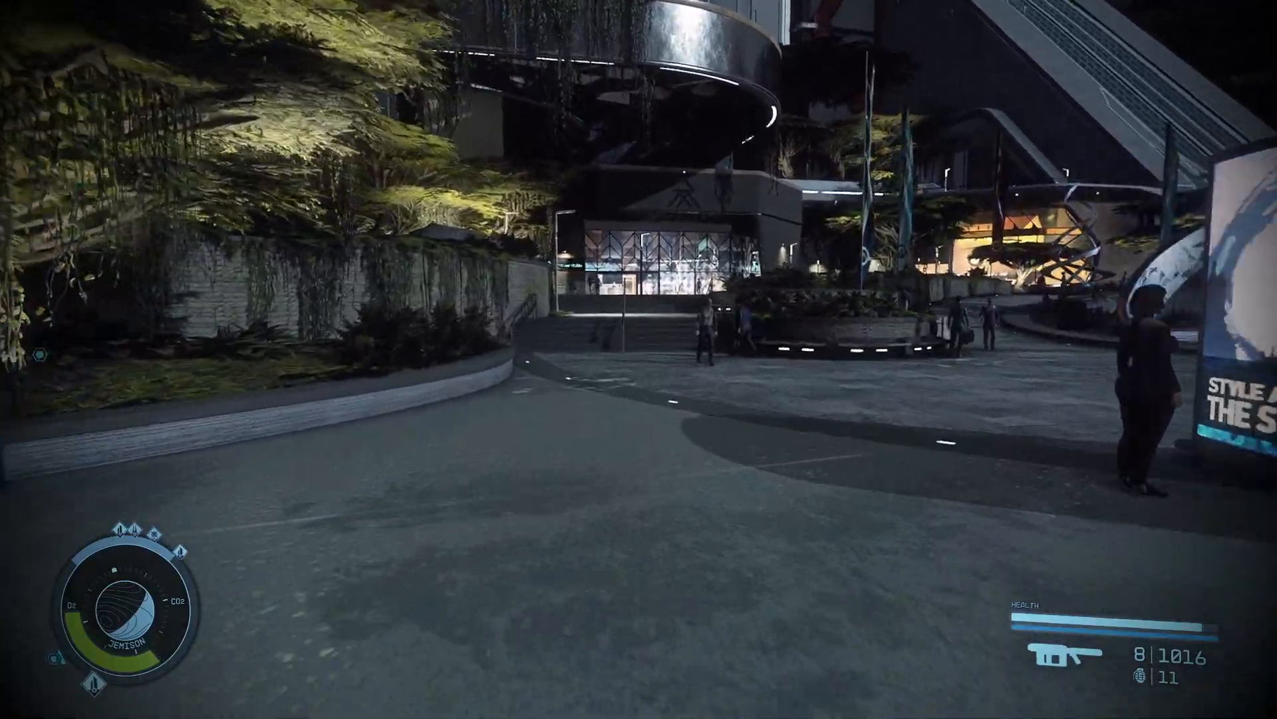
Run up the plaza stairs and past Jemison Mercantile to the elevator, and choose The Well as destination.
key(w)
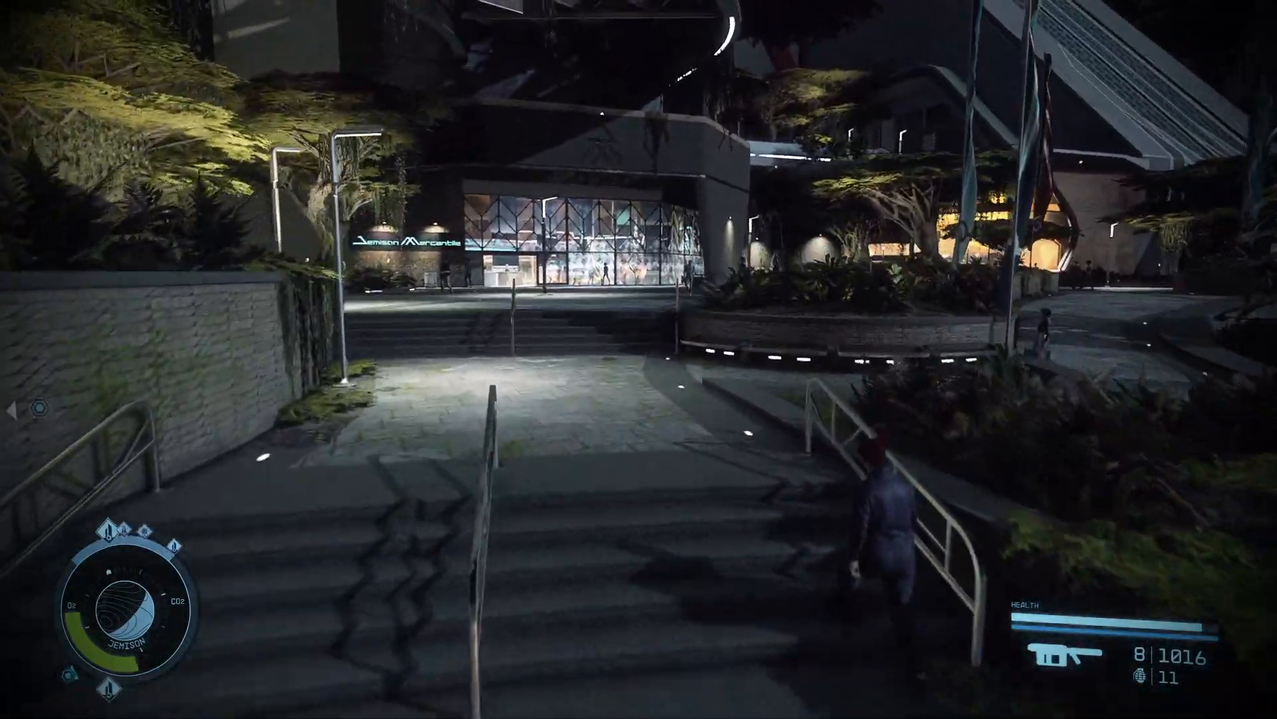
key(w)
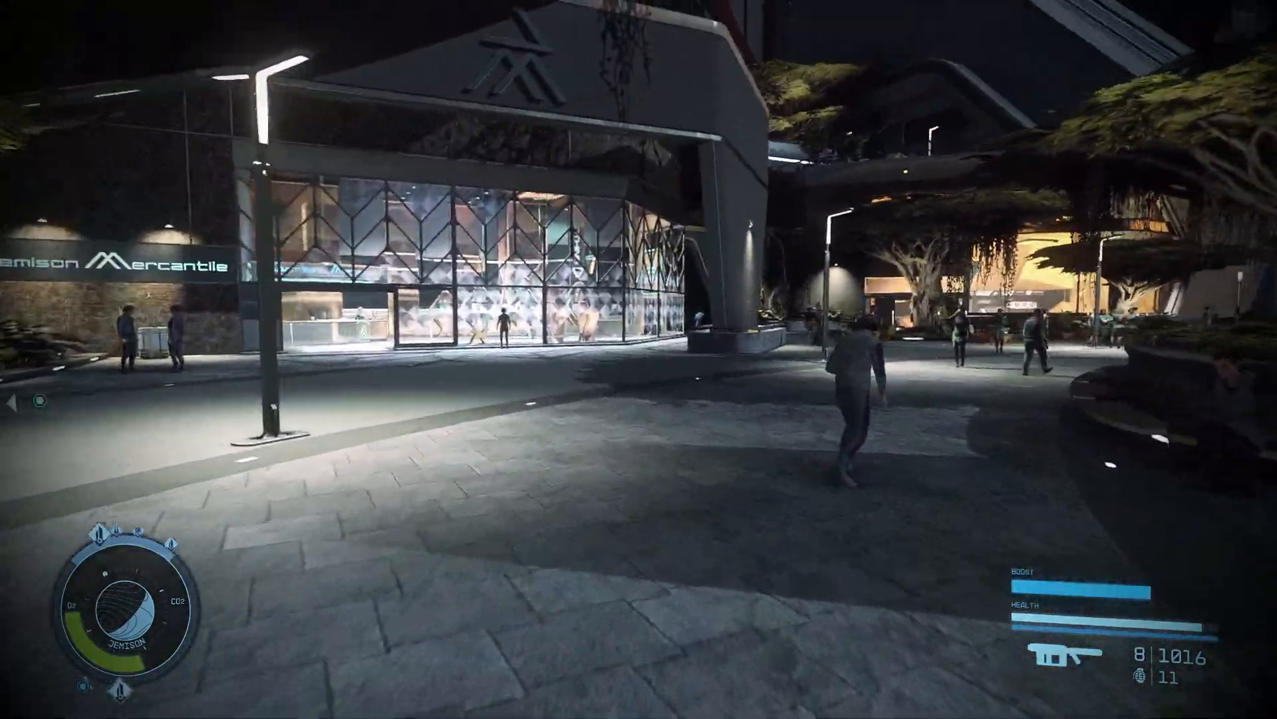
key(w)
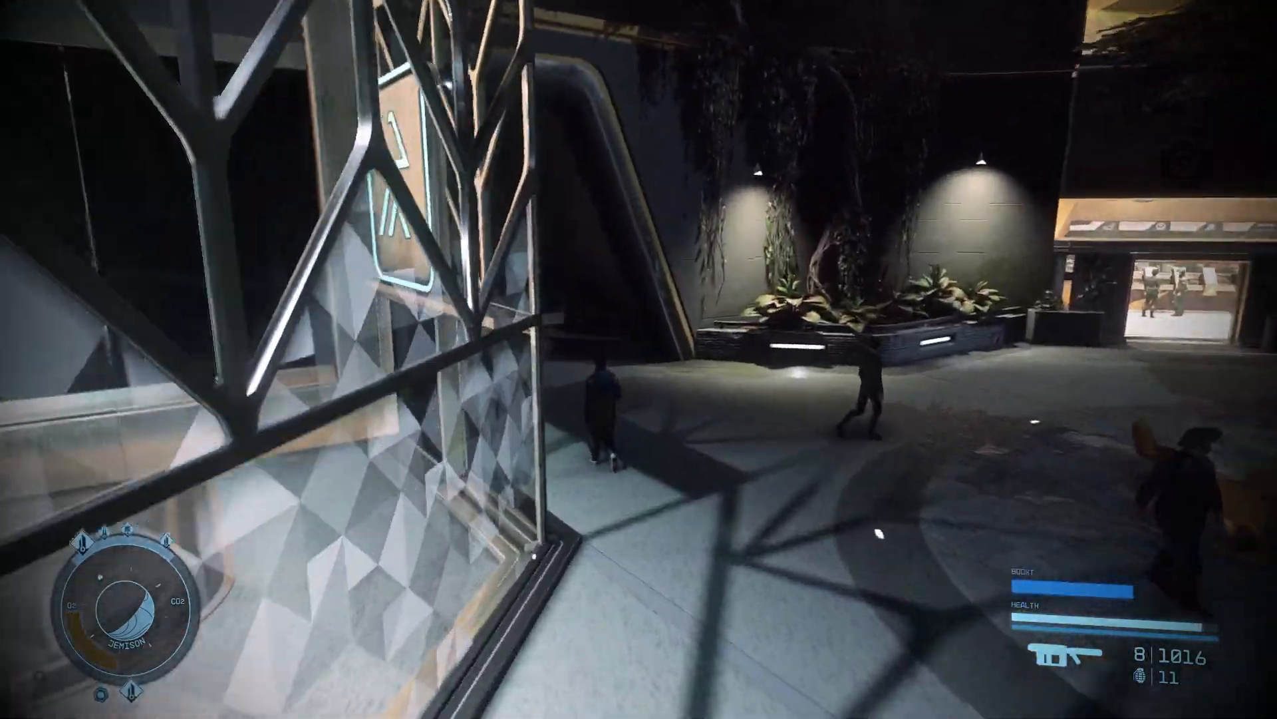
key(w)
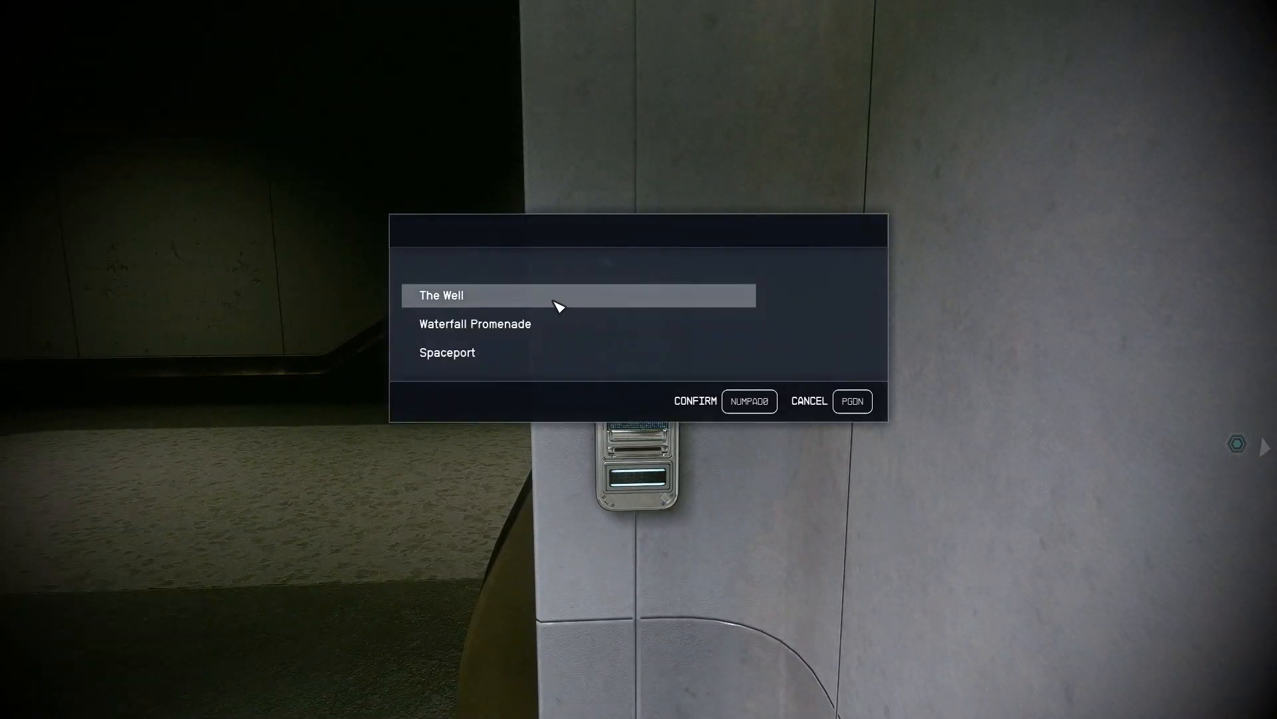
click(558, 296)
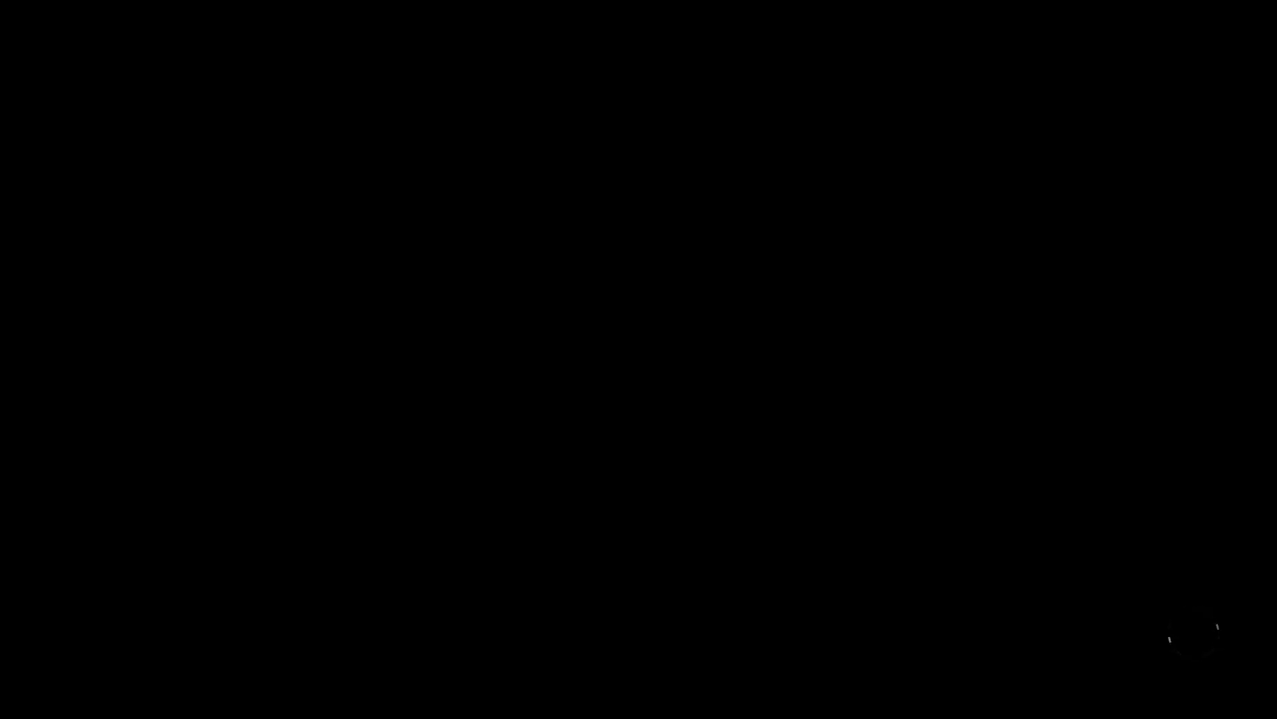
Leave the elevator in The Well and walk up to the round wall fan beside the double door.
key(w)
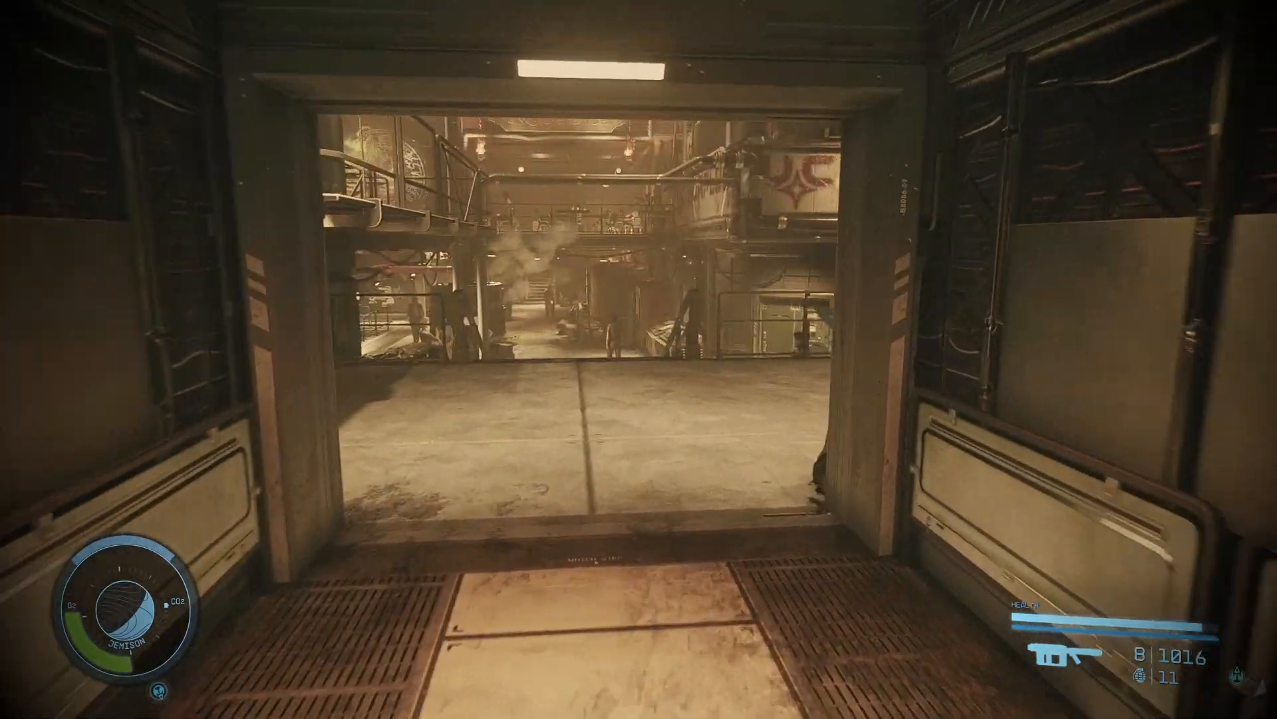
key(w)
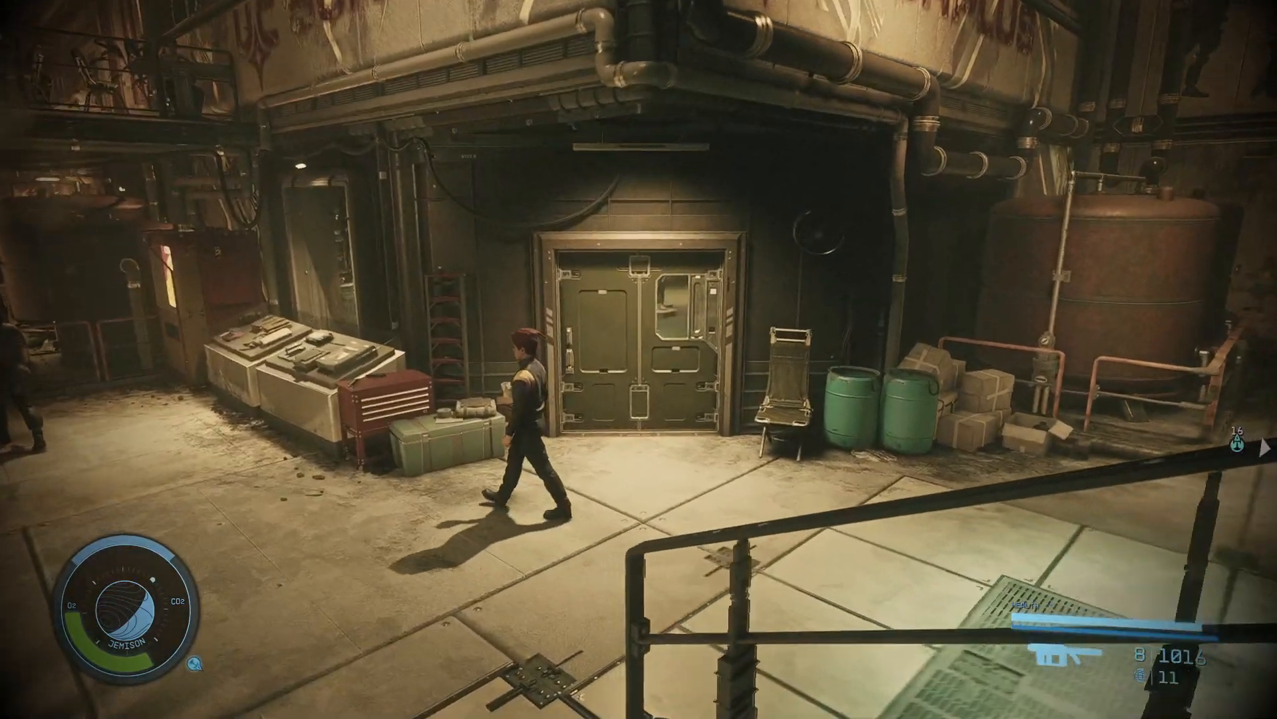
key(w)
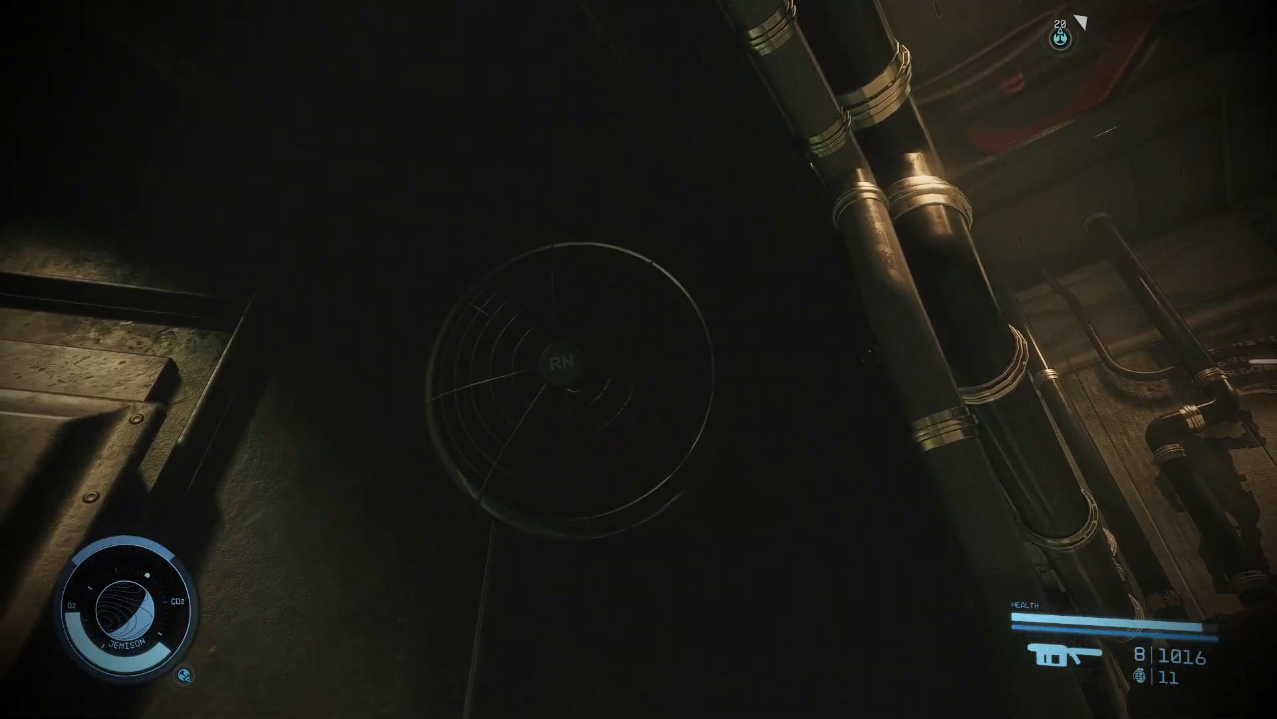
Light up the wall fan with the flashlight and run getrefinfo on it in the game console.
key(f)
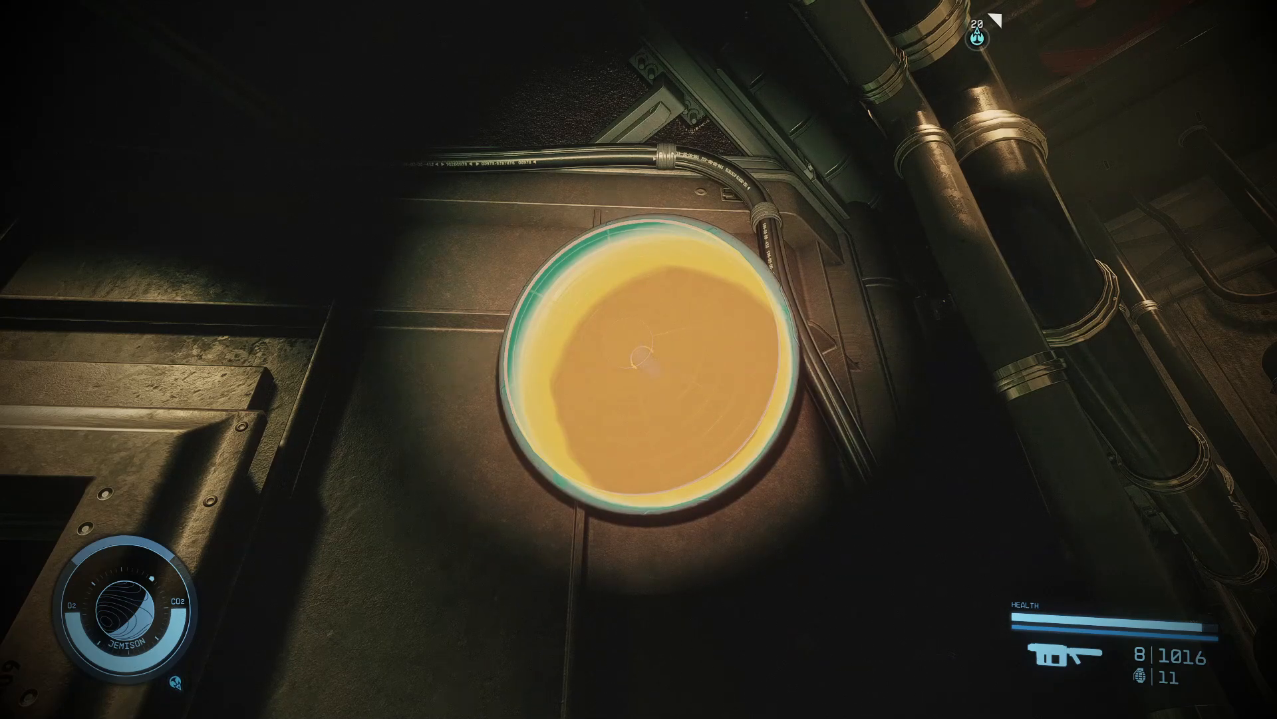
key(grave)
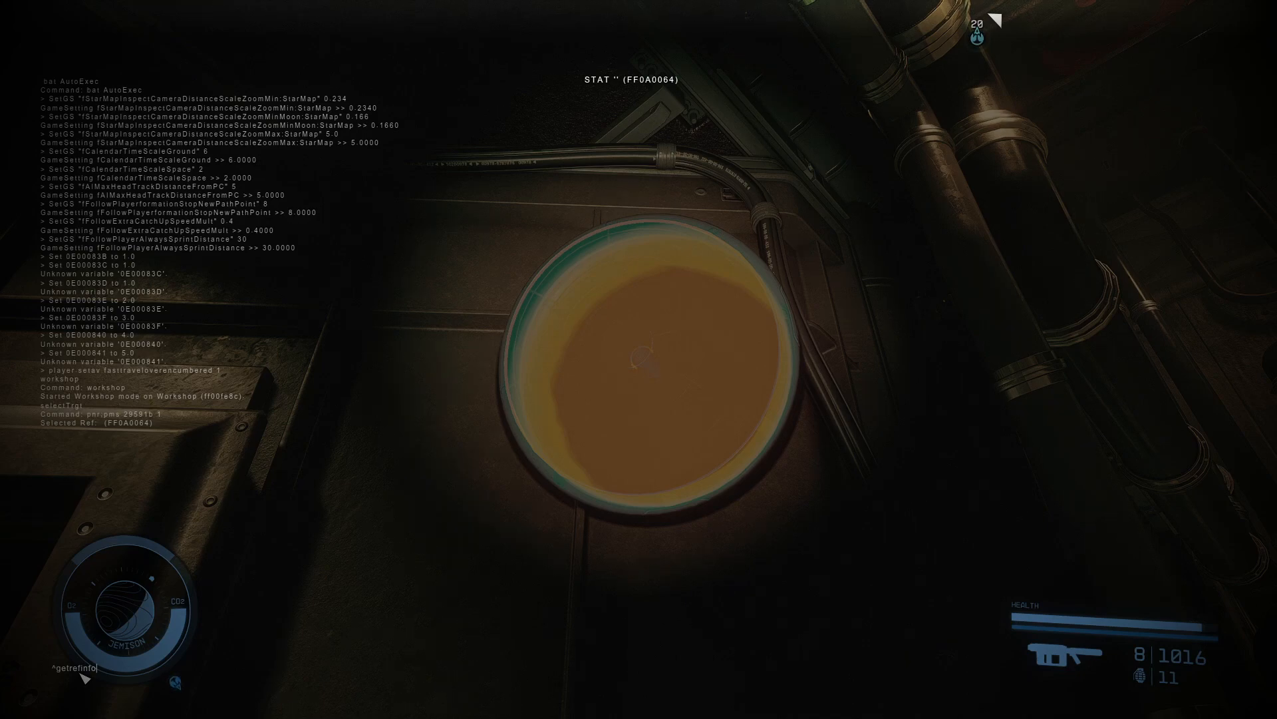
key(Return)
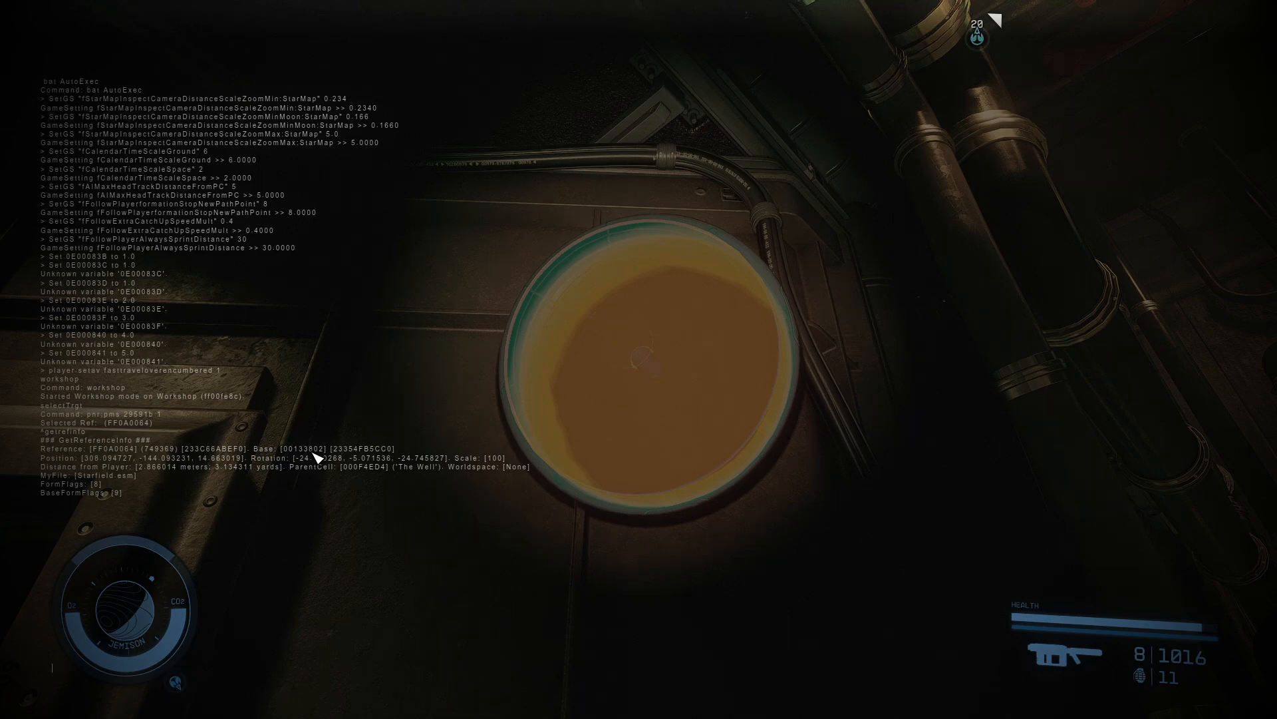
Switch to SF1Edit and look up the fan's base record by FormID 133802.
key(alt+Tab)
key(alt+Tab)
click(48, 48)
text(133802)
key(Return)
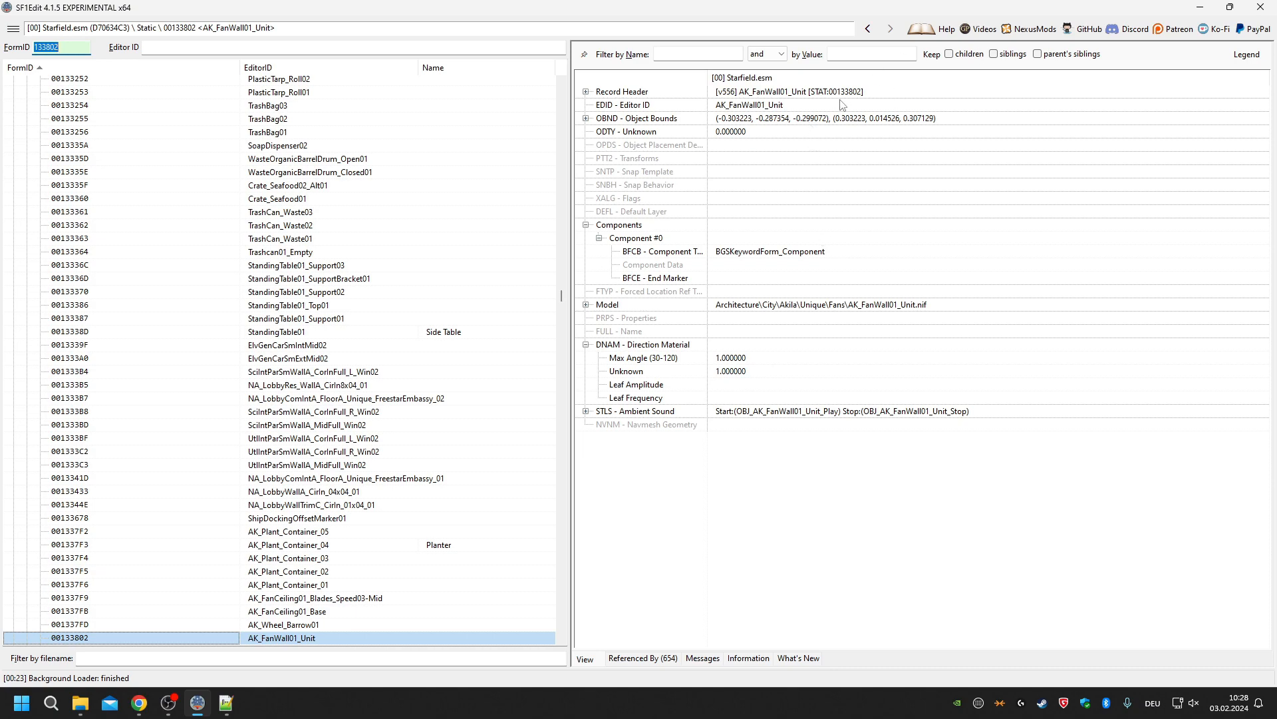
Switch to the Starfield page of Nexus Mods in Chrome and list the recently updated mods.
click(139, 699)
click(95, 22)
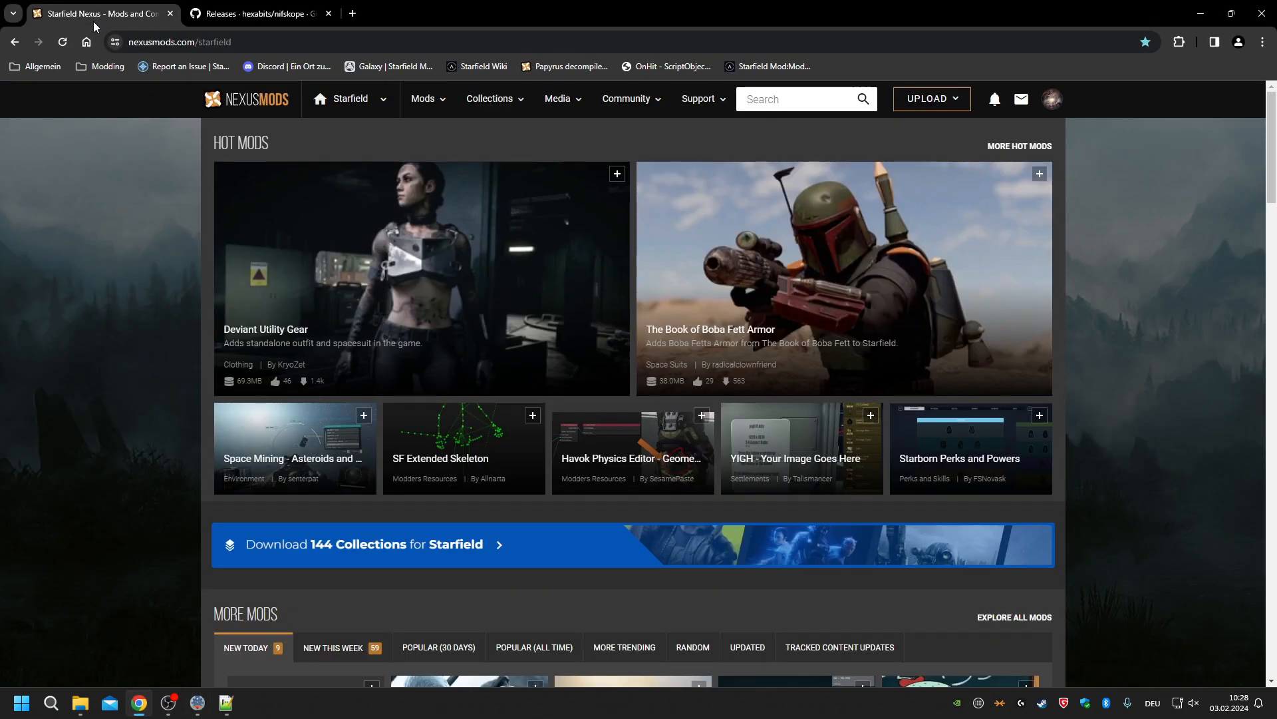
click(793, 108)
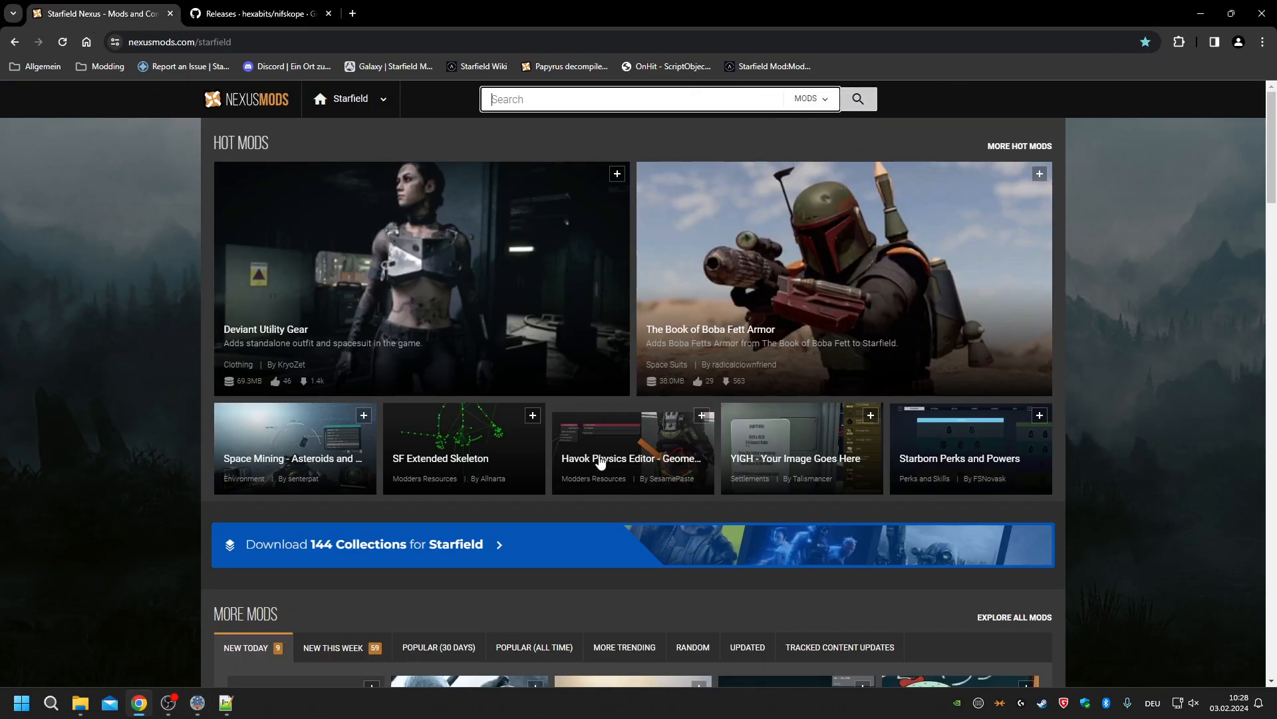
scroll(798, 399, down, 2)
click(747, 514)
scroll(904, 431, down, 4)
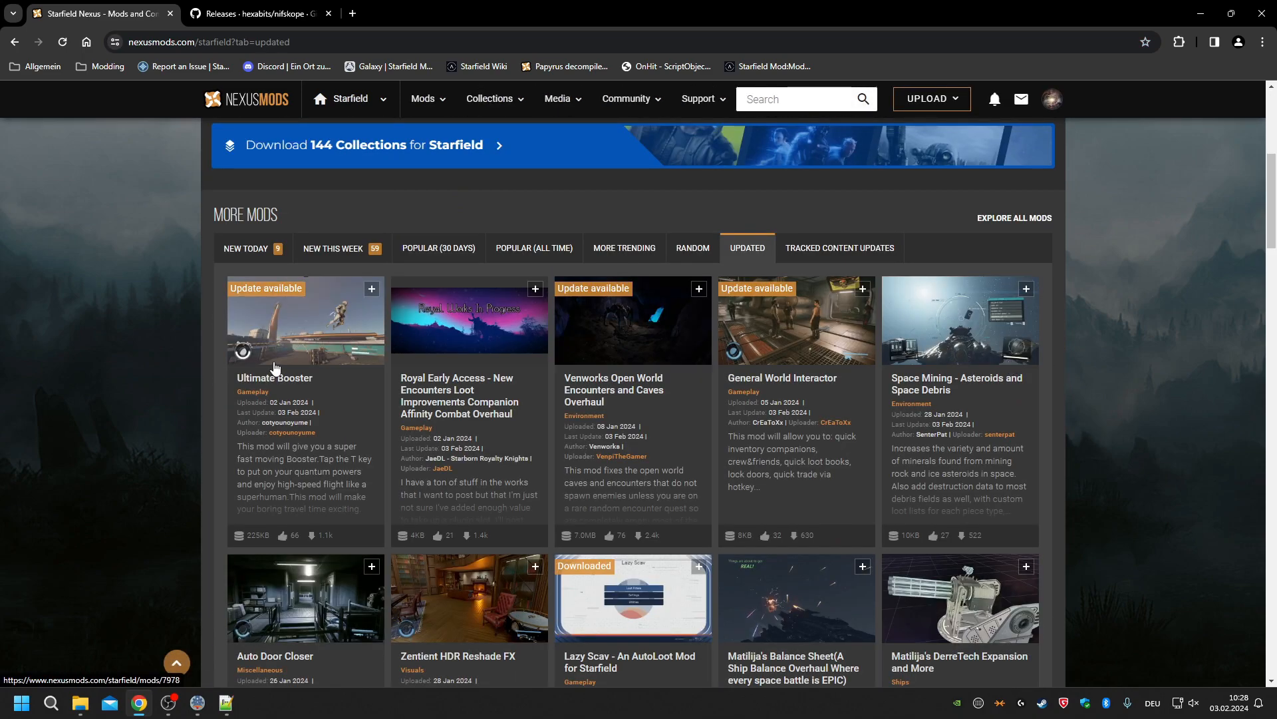
Look through the recently updated Starfield mods and continue to the second page of the list.
scroll(399, 373, down, 1)
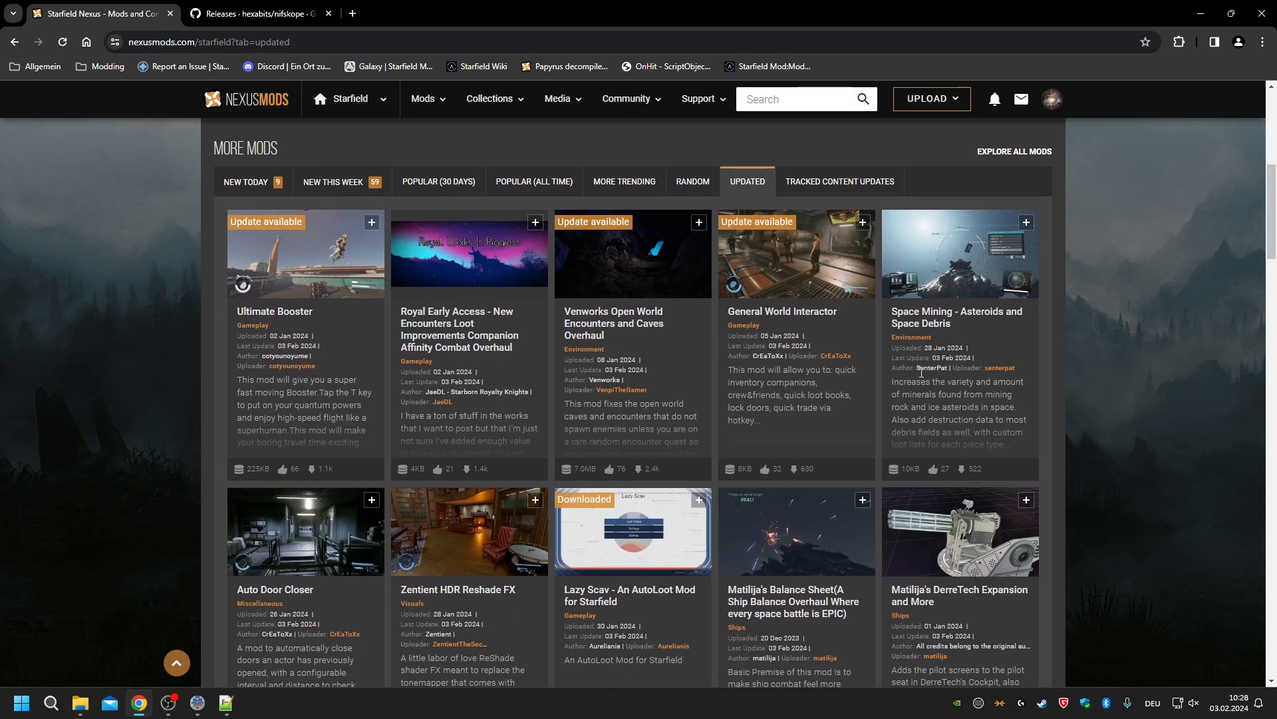
scroll(929, 372, down, 1)
scroll(744, 378, down, 3)
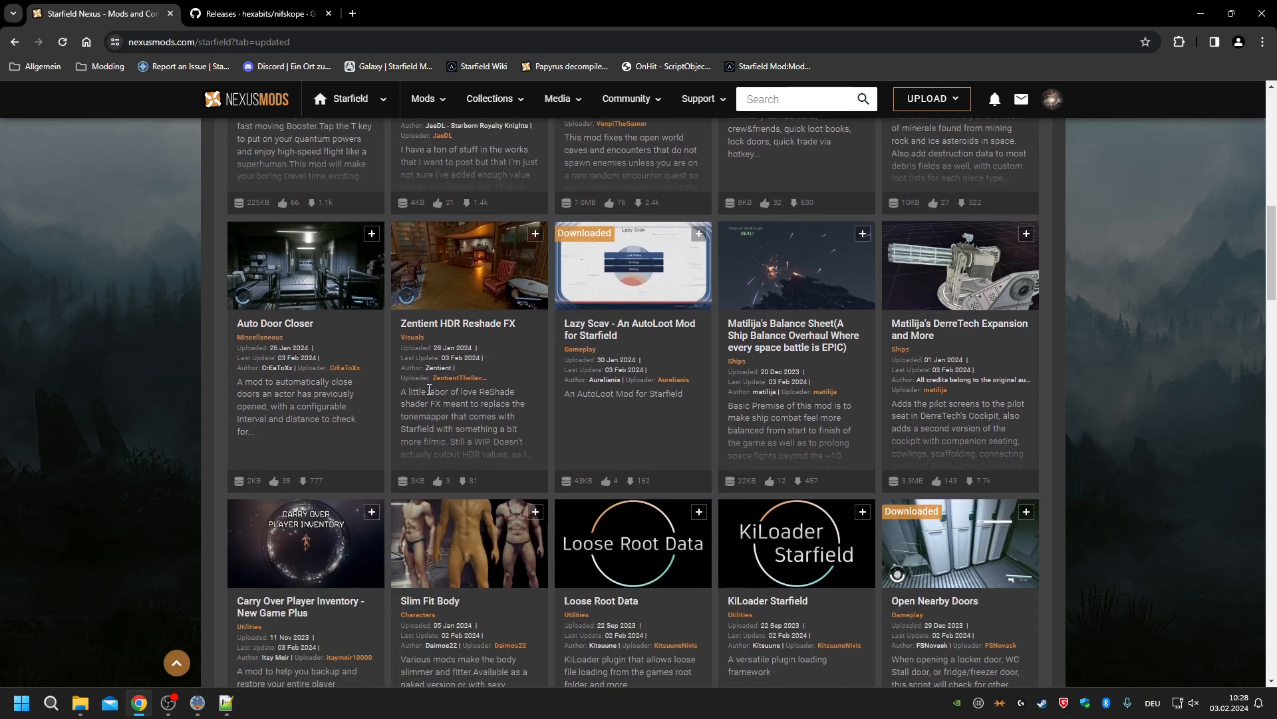
scroll(940, 395, down, 4)
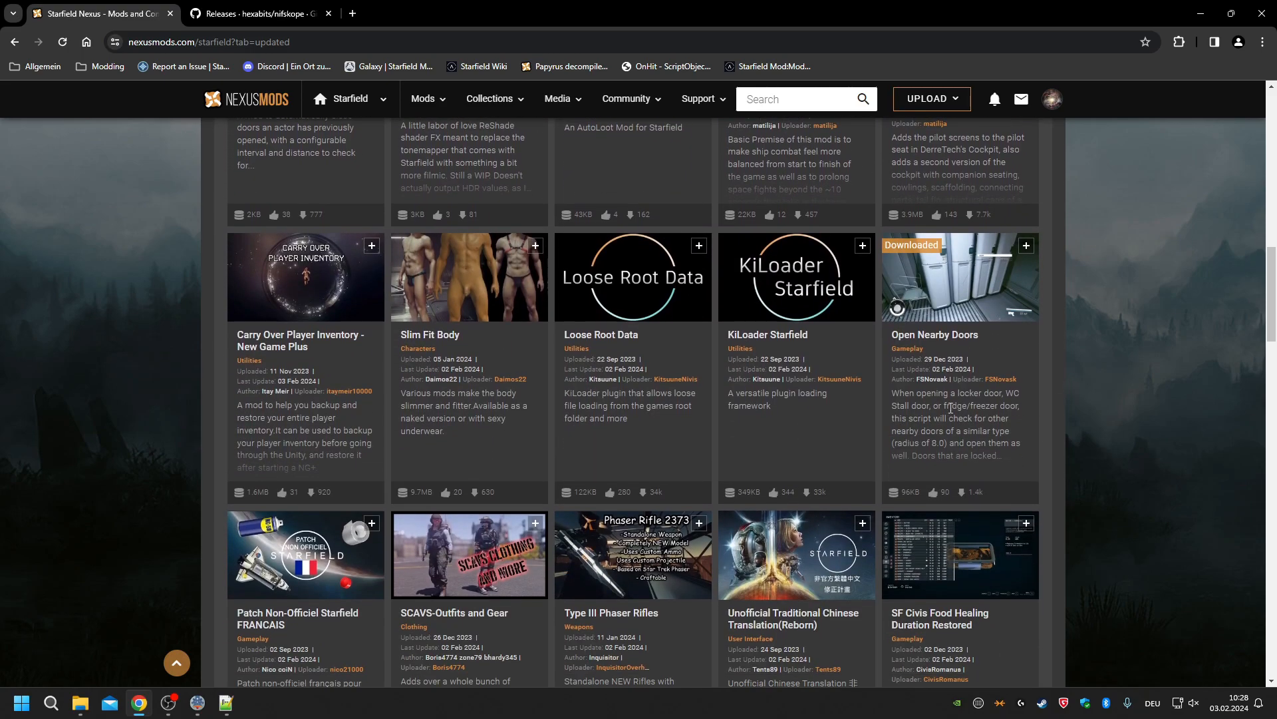
scroll(655, 403, down, 2)
scroll(564, 410, down, 2)
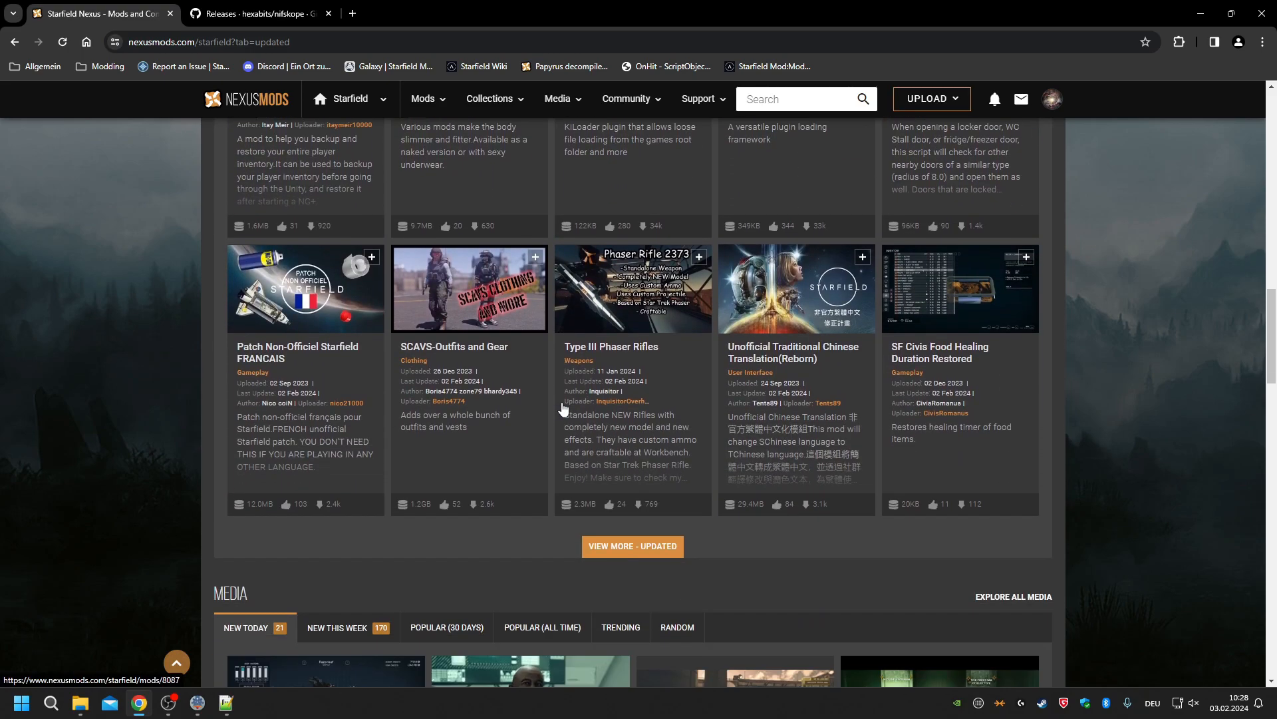
click(632, 557)
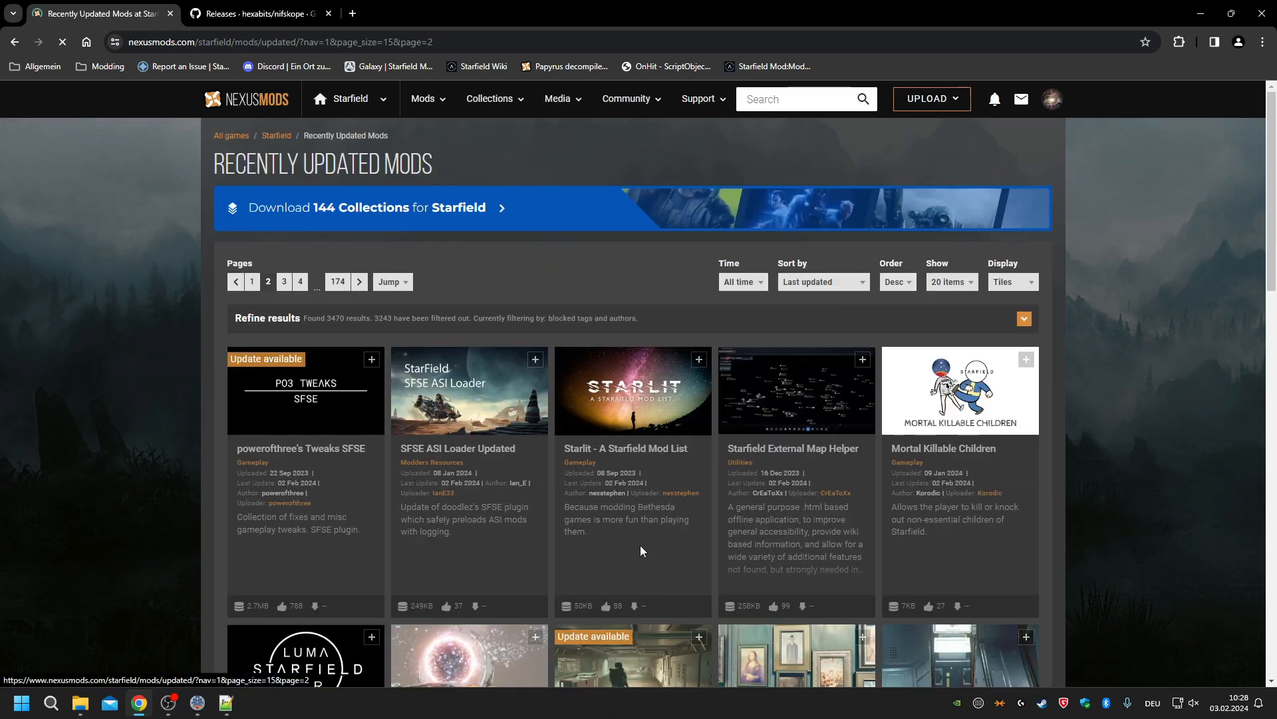
scroll(1159, 334, down, 2)
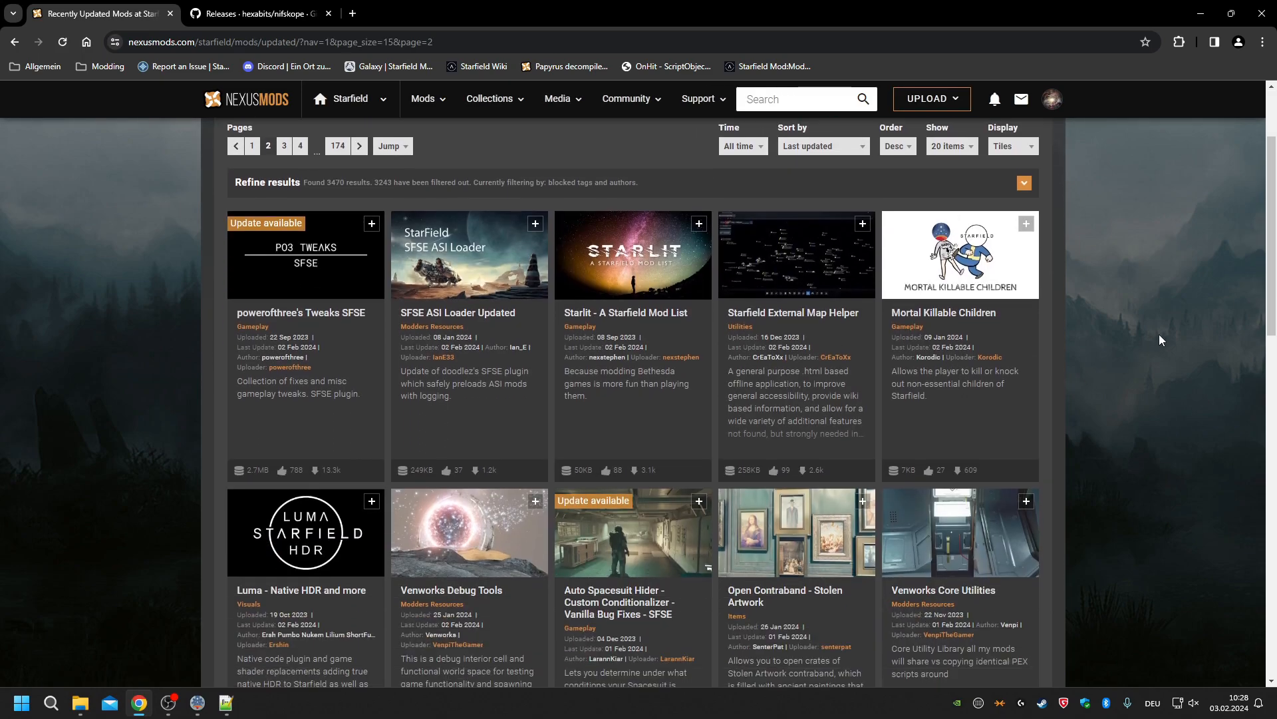
scroll(1159, 334, down, 3)
scroll(1159, 335, down, 1)
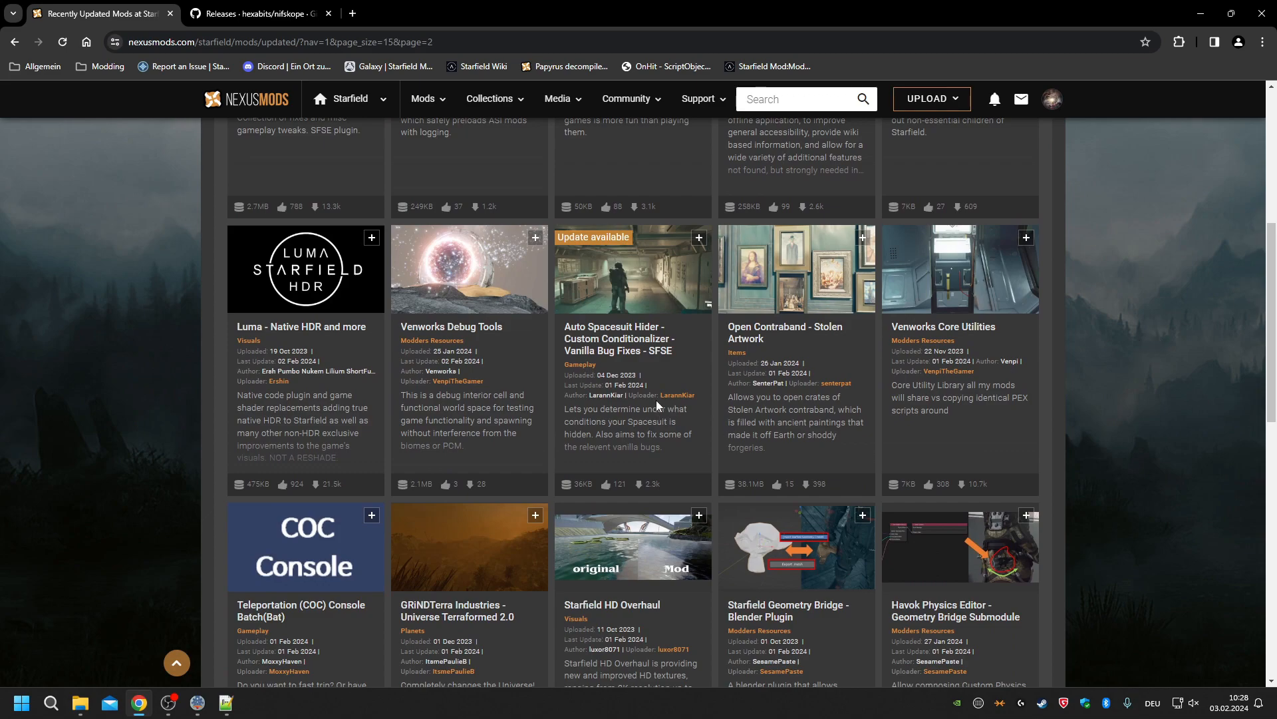
Open the profile of the Auto Spacesuit Hider uploader and look through their user files for Starfield Console Extender - SFSE.
click(672, 395)
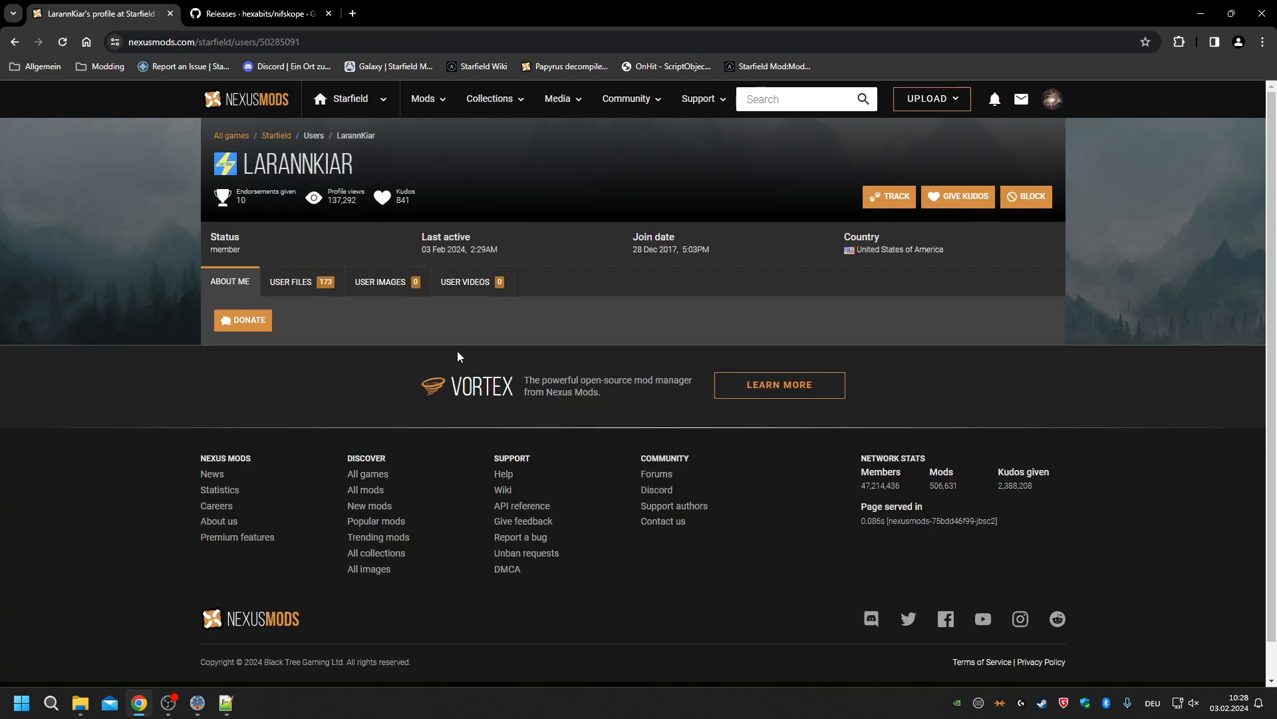
click(306, 283)
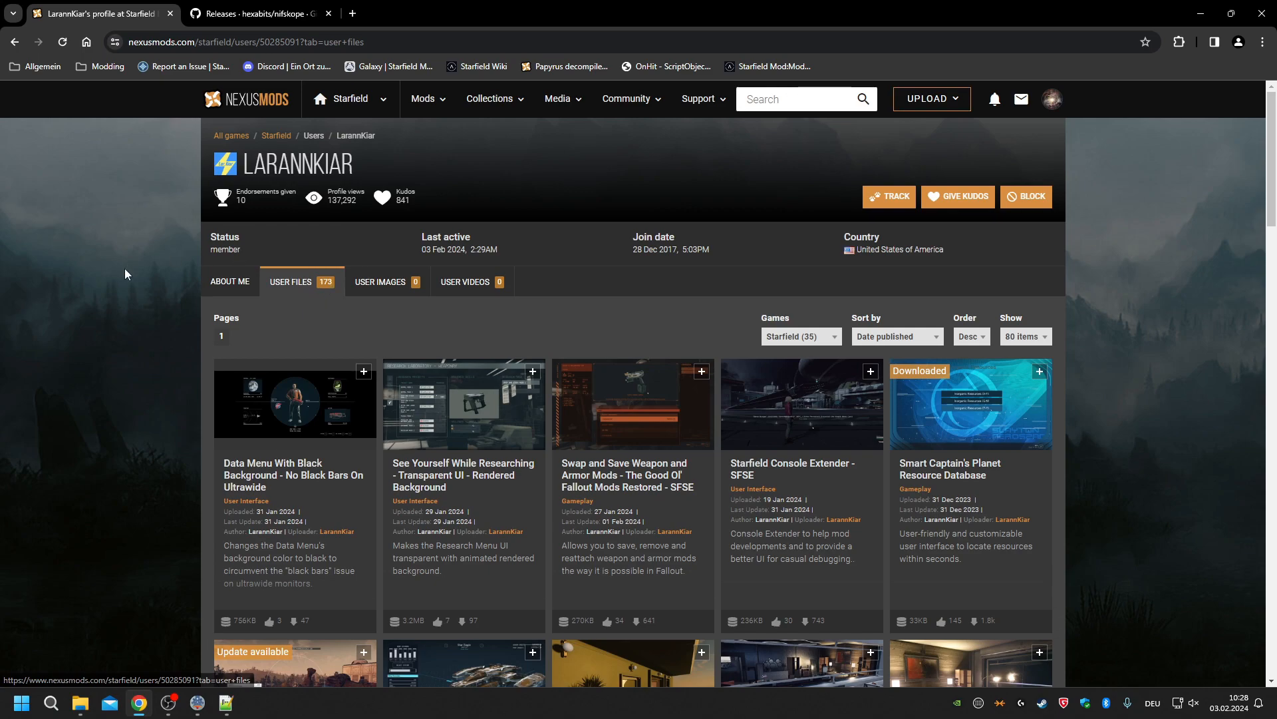
scroll(125, 269, down, 2)
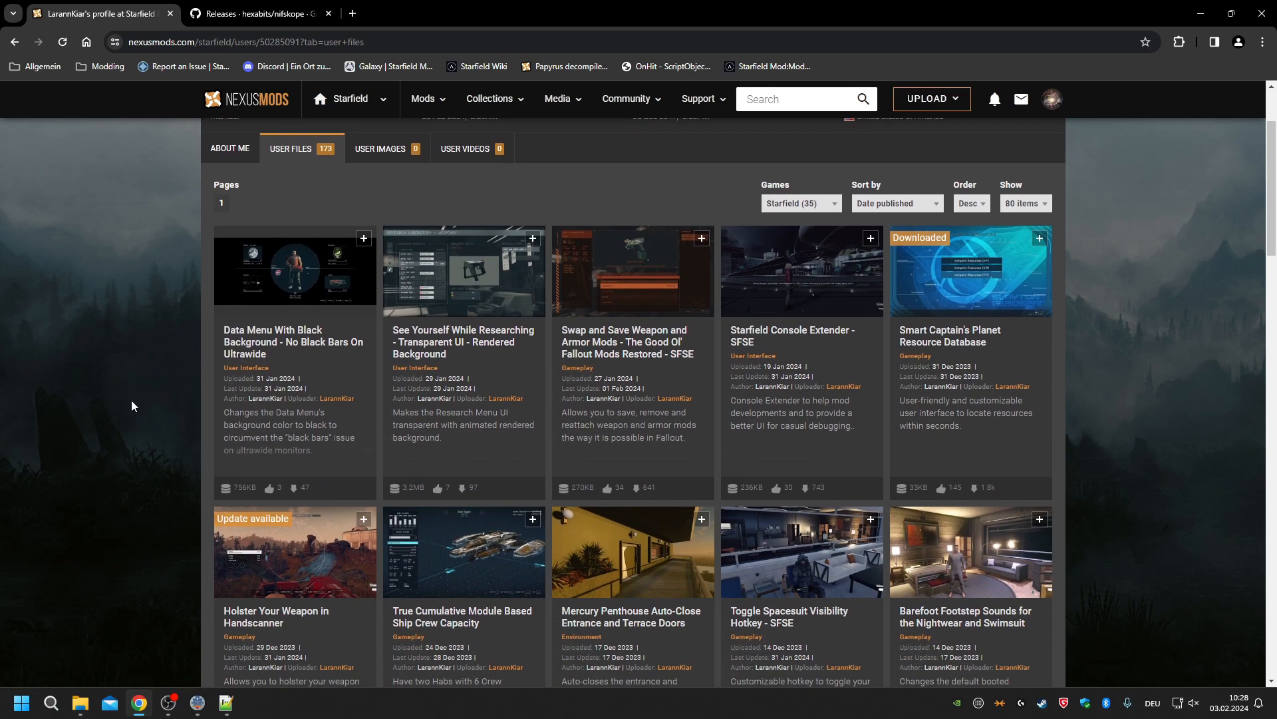
scroll(132, 406, down, 1)
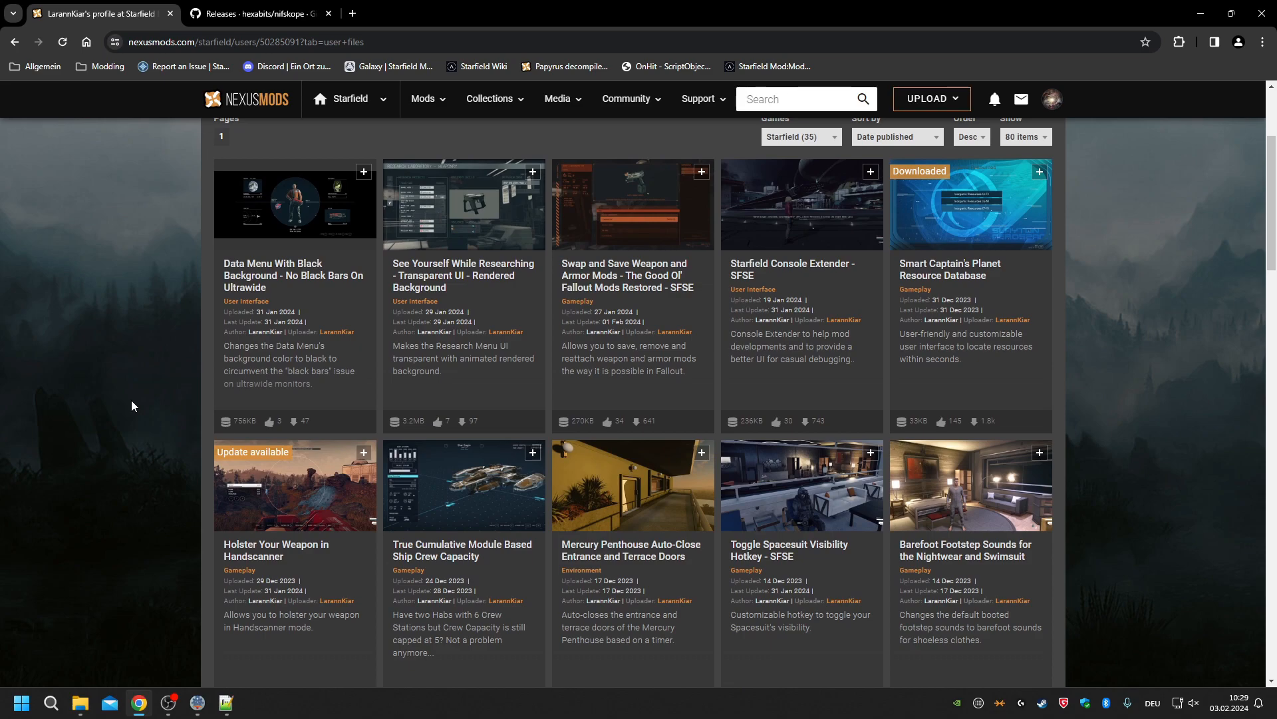
scroll(132, 406, up, 2)
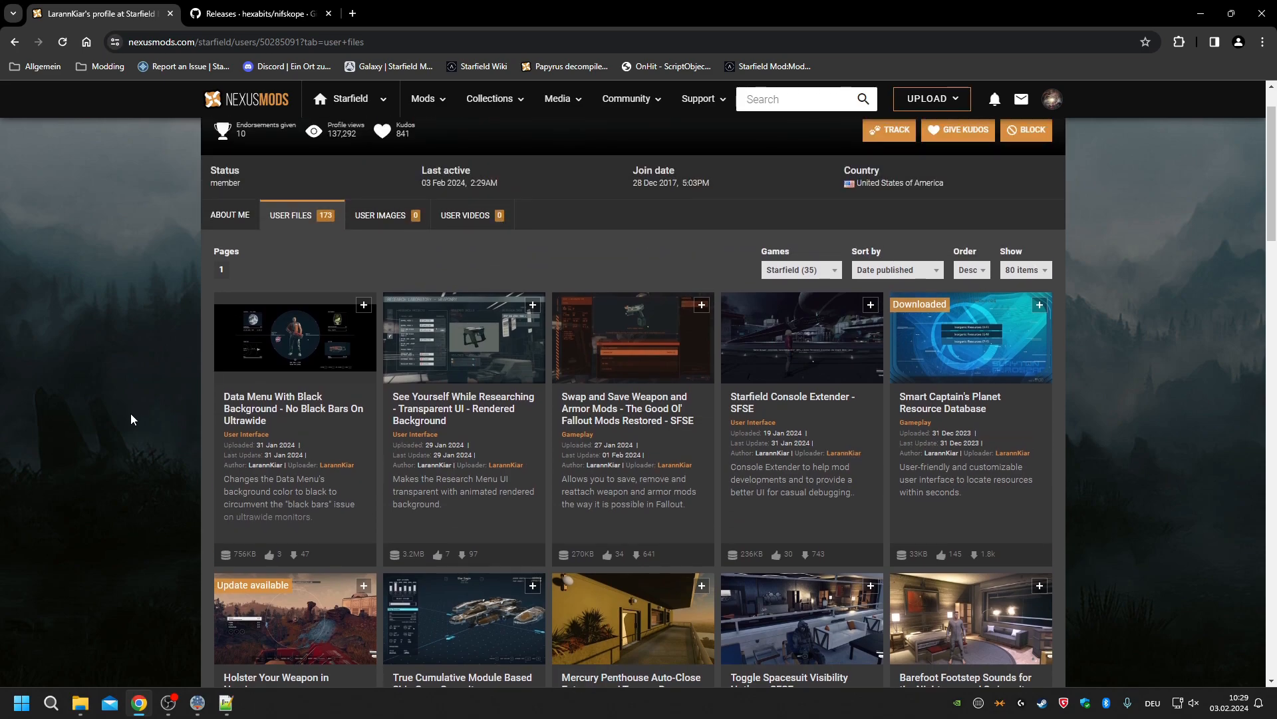
scroll(131, 418, down, 2)
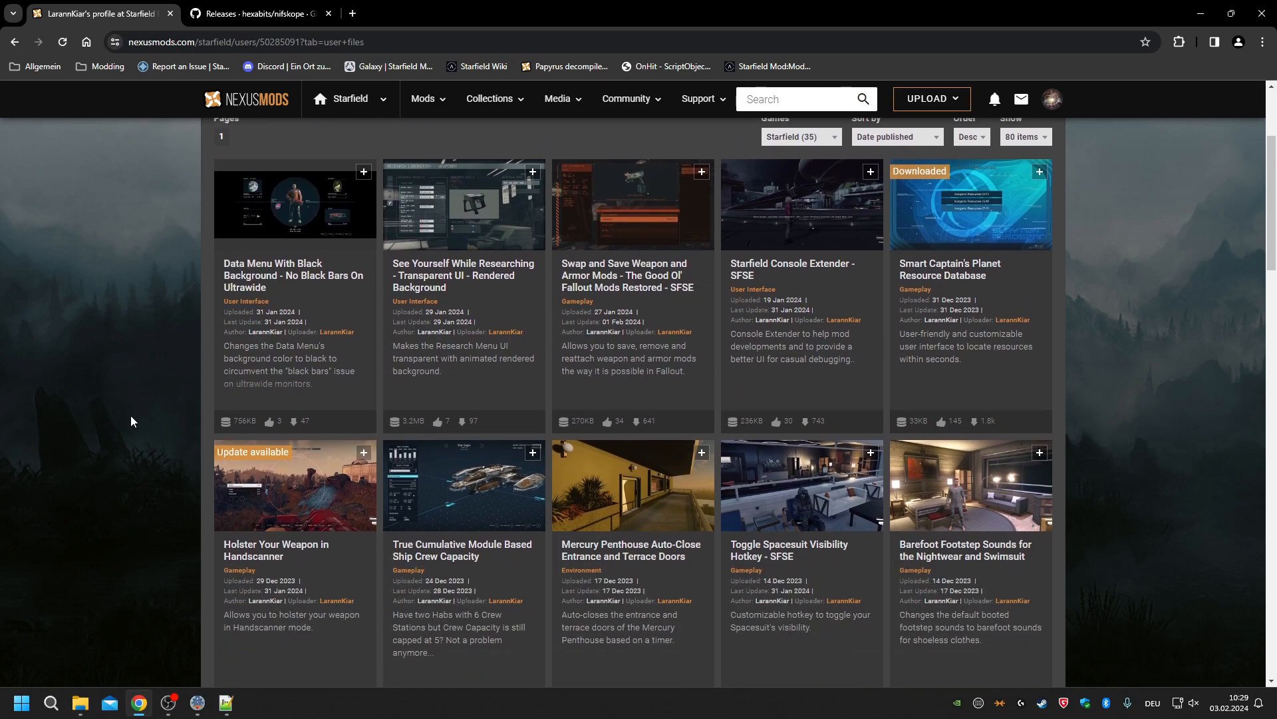
scroll(131, 419, down, 1)
scroll(130, 422, up, 2)
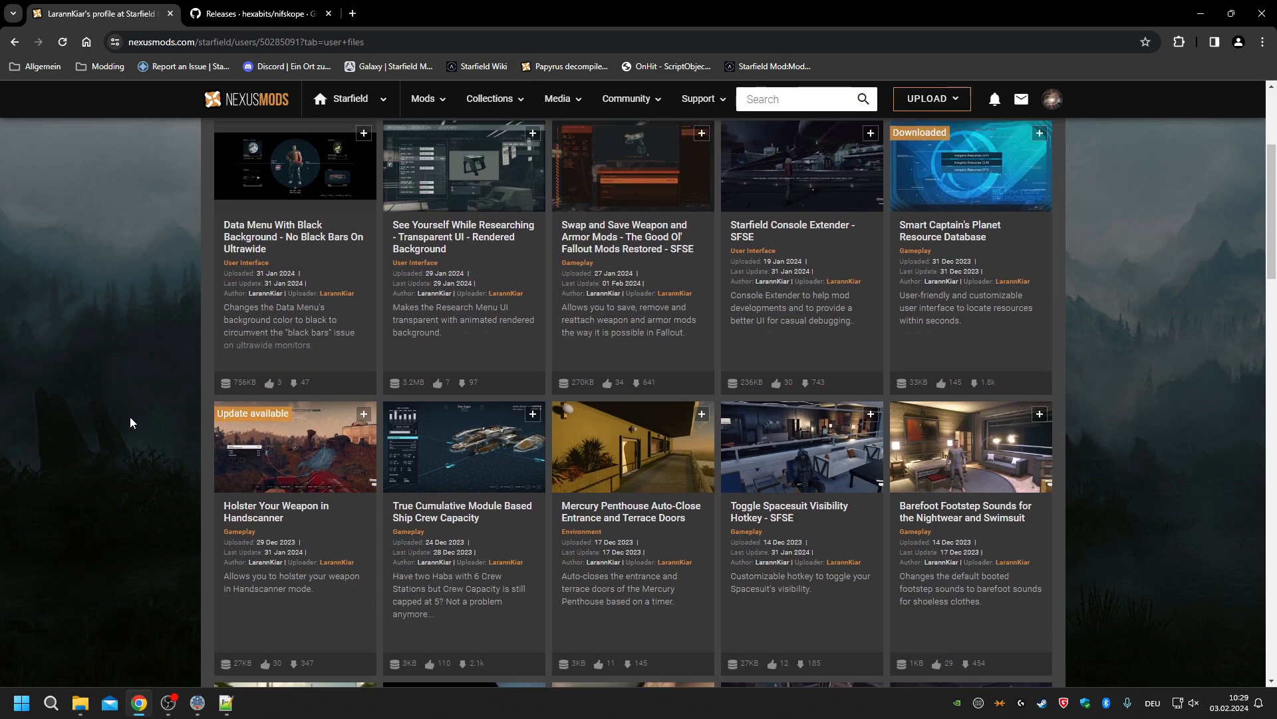
scroll(130, 422, down, 1)
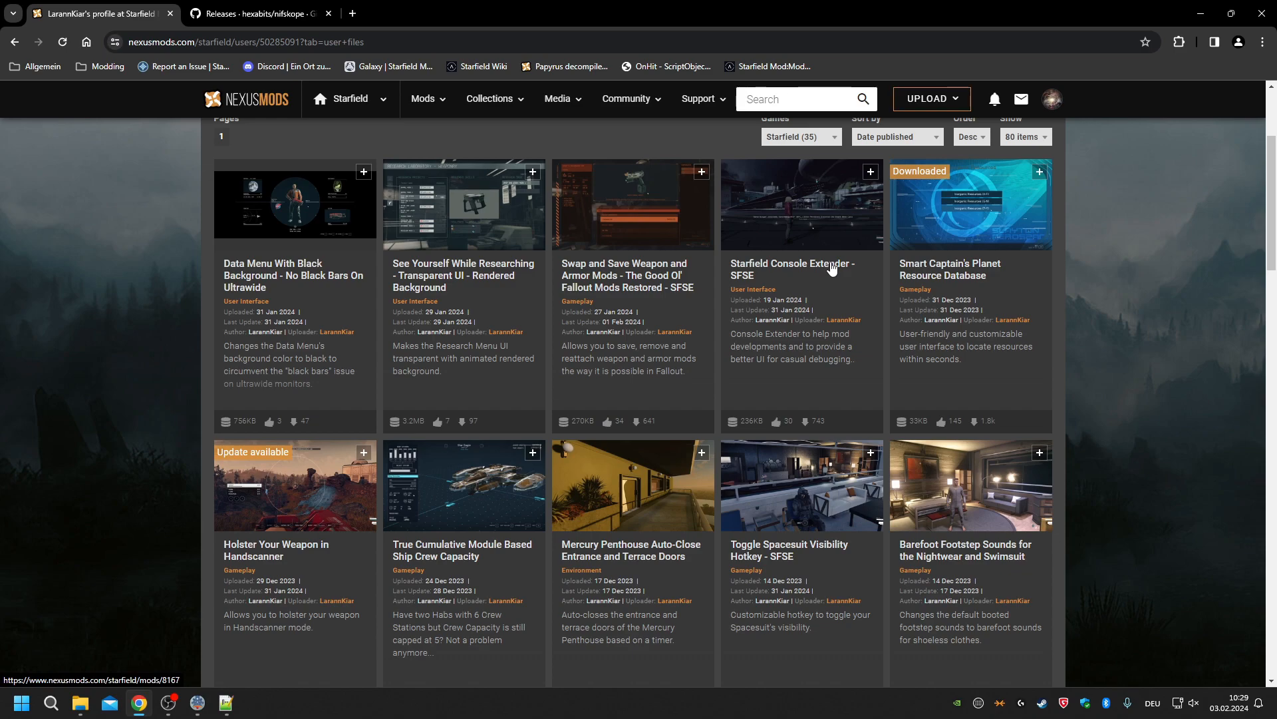
scroll(1132, 266, down, 1)
scroll(838, 289, up, 1)
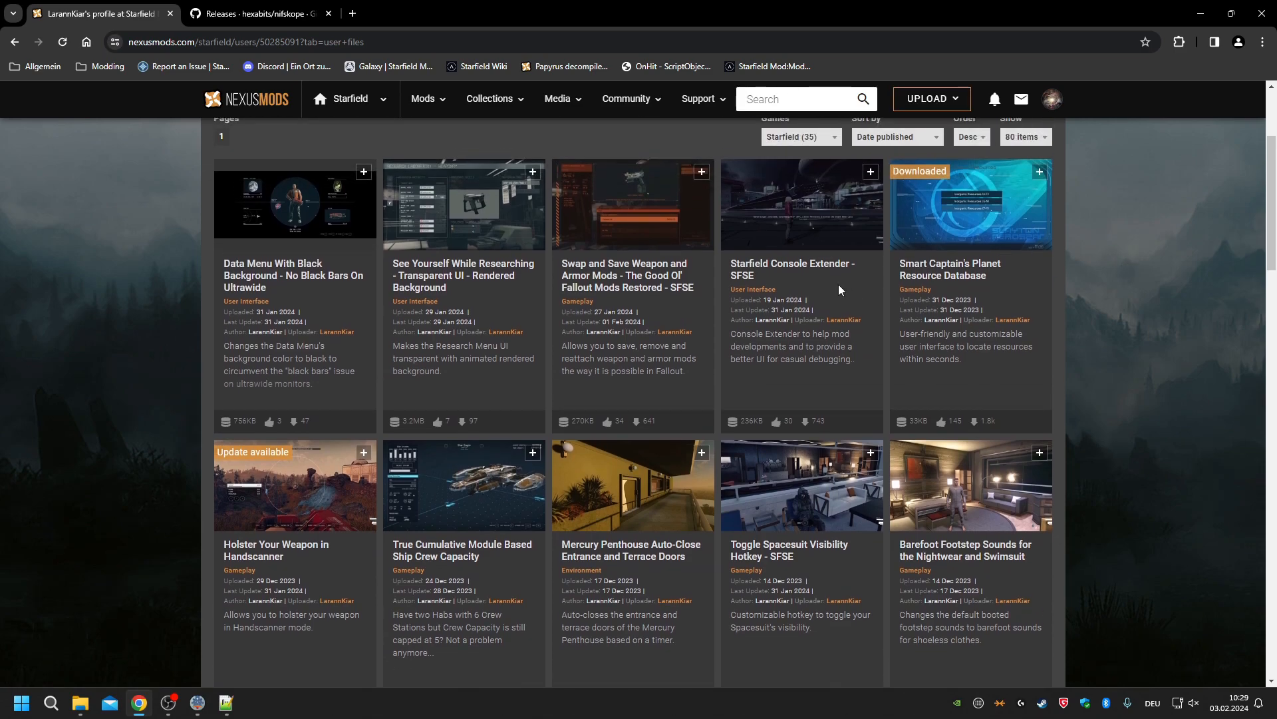
Open the Starfield Console Extender - SFSE mod page and read through its commands, requirements and example gallery.
scroll(1038, 278, down, 2)
scroll(1038, 278, up, 2)
click(813, 218)
scroll(544, 446, down, 20)
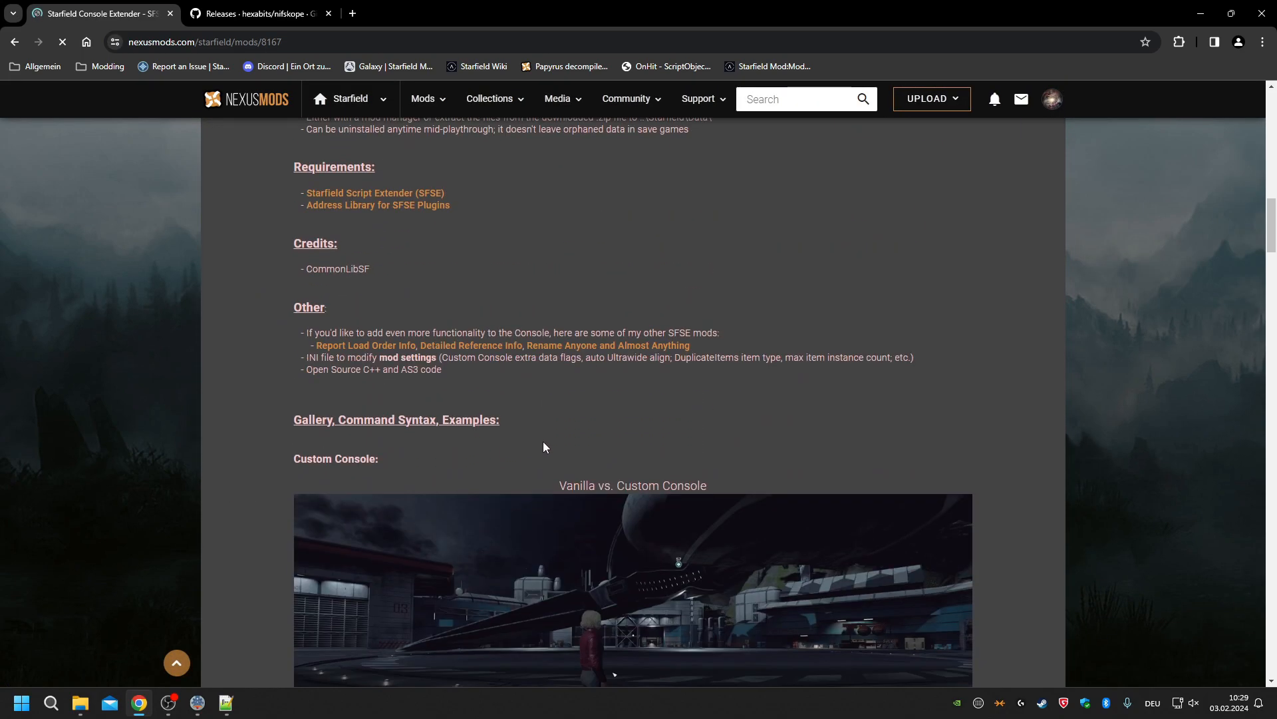
scroll(544, 446, down, 20)
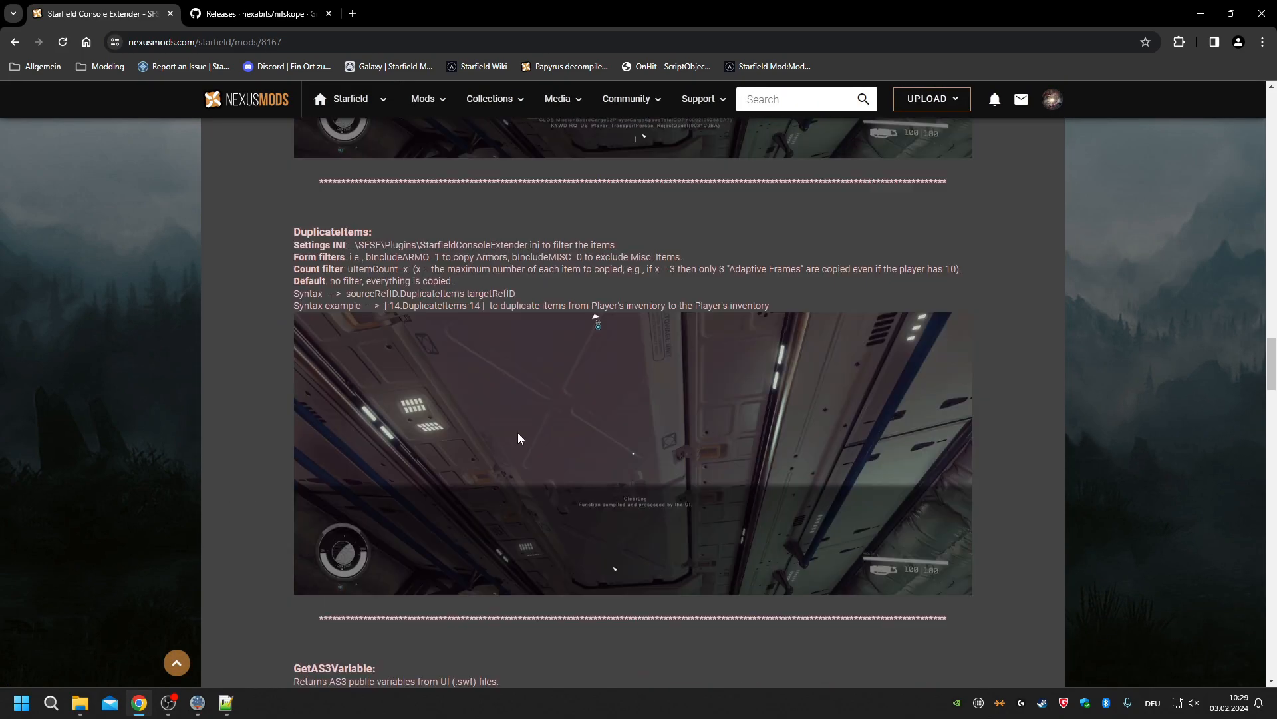
scroll(519, 437, down, 20)
scroll(492, 411, down, 15)
scroll(492, 403, up, 20)
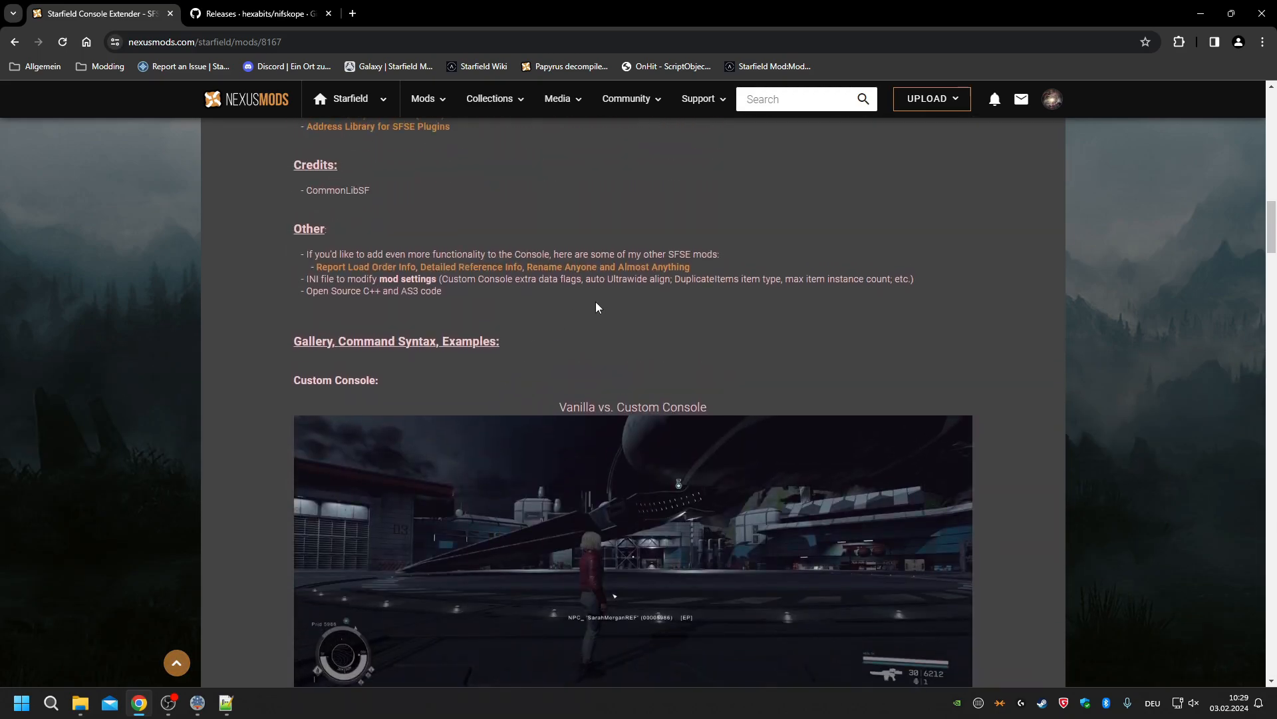
scroll(596, 306, up, 20)
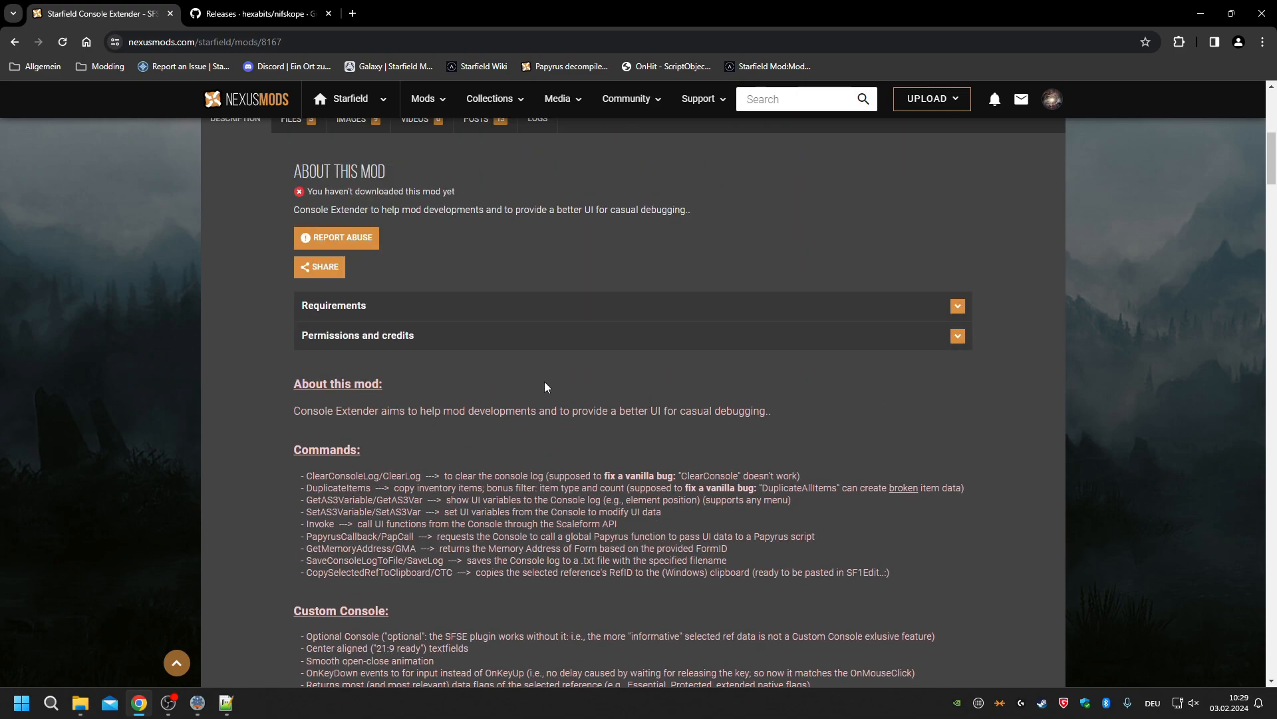
scroll(544, 386, down, 2)
scroll(466, 393, up, 5)
scroll(532, 366, down, 15)
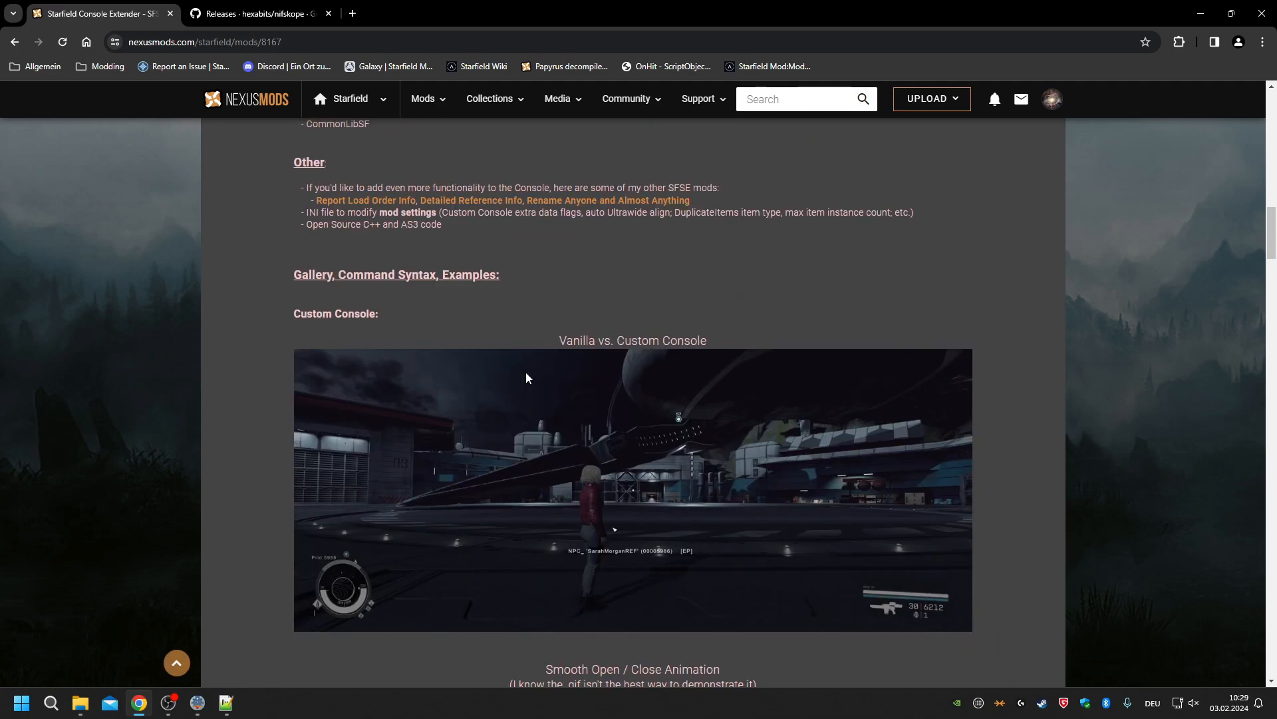
scroll(526, 377, up, 2)
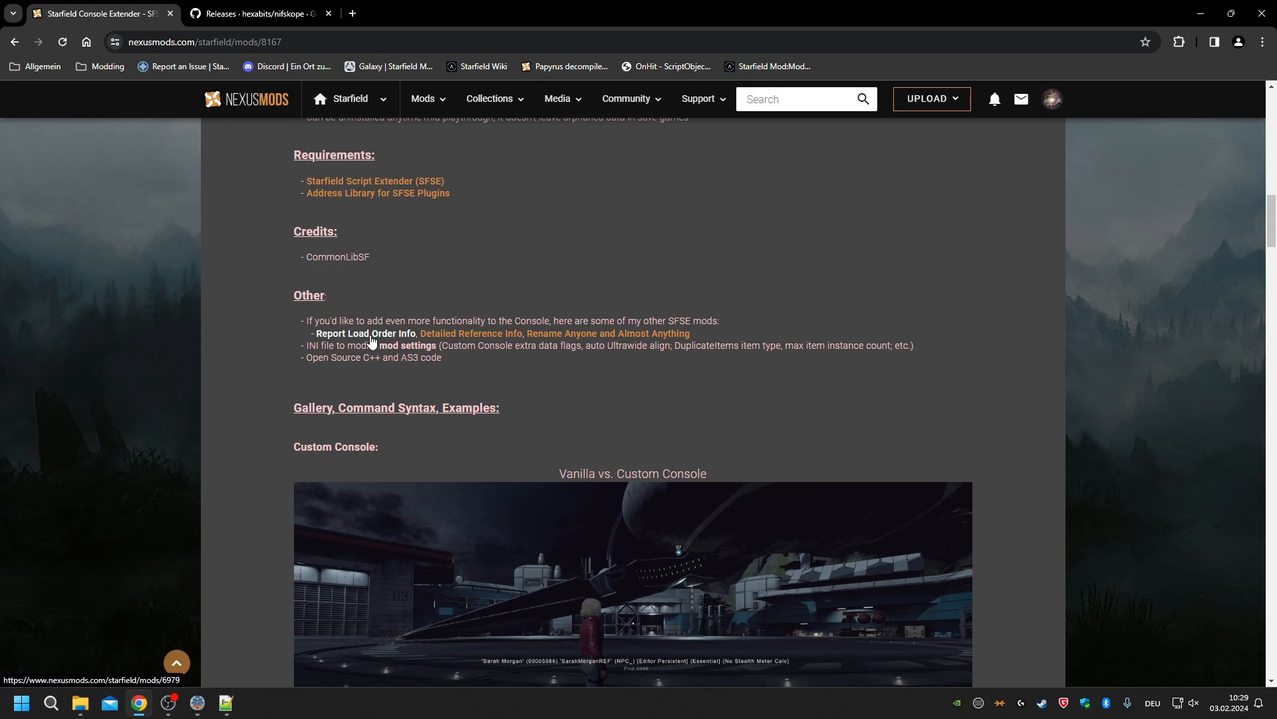
Open the linked Detailed Reference Info - SFSE mod page and view its third gallery image showing the console output.
click(442, 334)
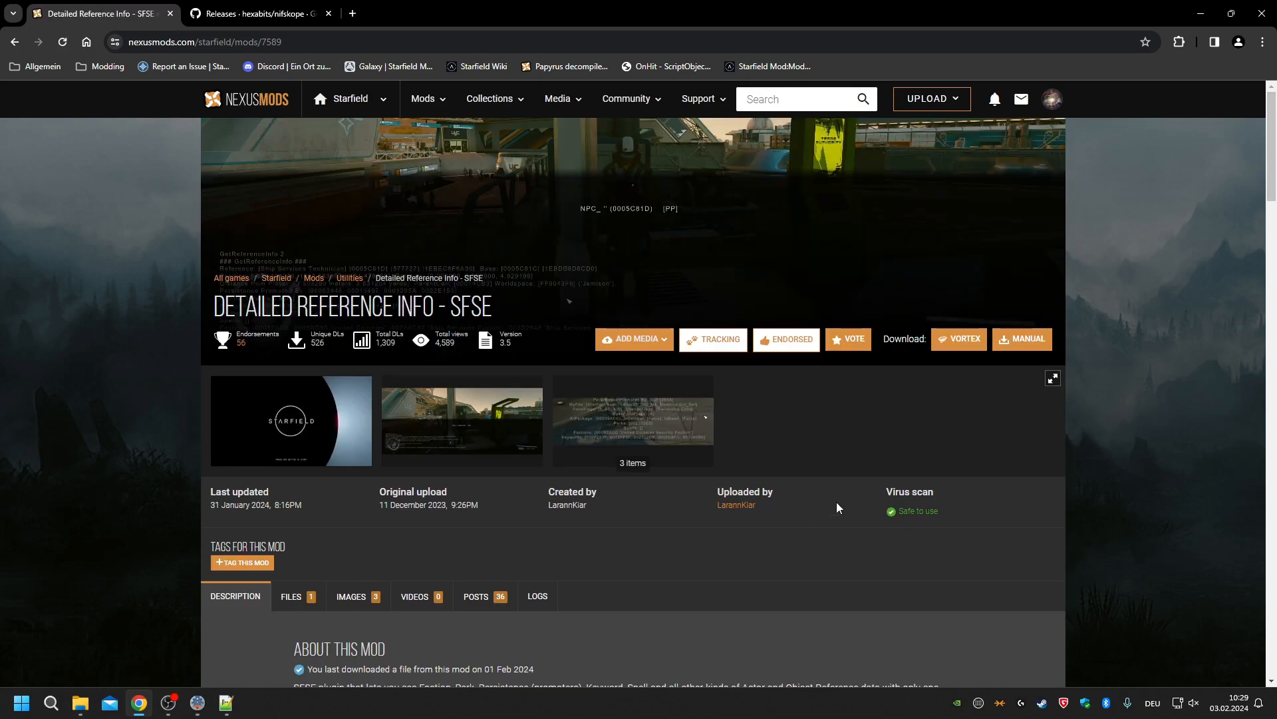
scroll(837, 508, down, 1)
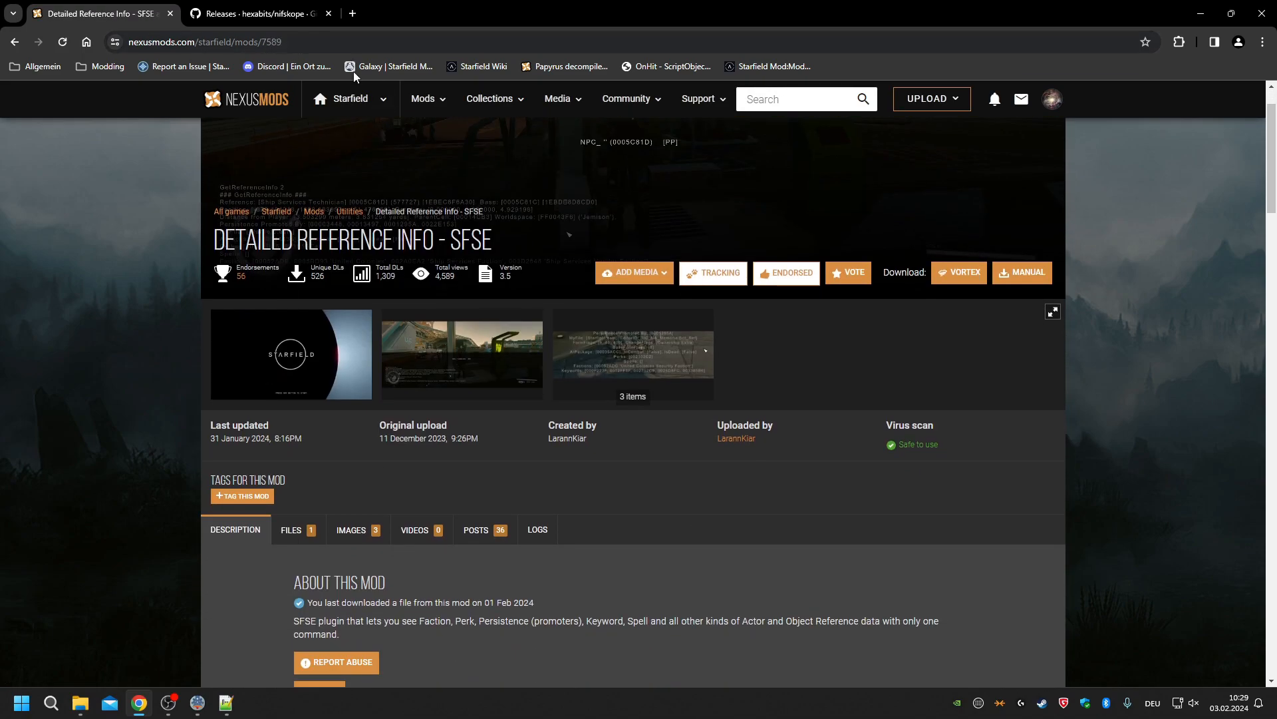
scroll(543, 454, down, 2)
scroll(542, 455, up, 2)
drag(213, 241, 523, 263)
click(865, 536)
scroll(682, 371, down, 1)
click(644, 313)
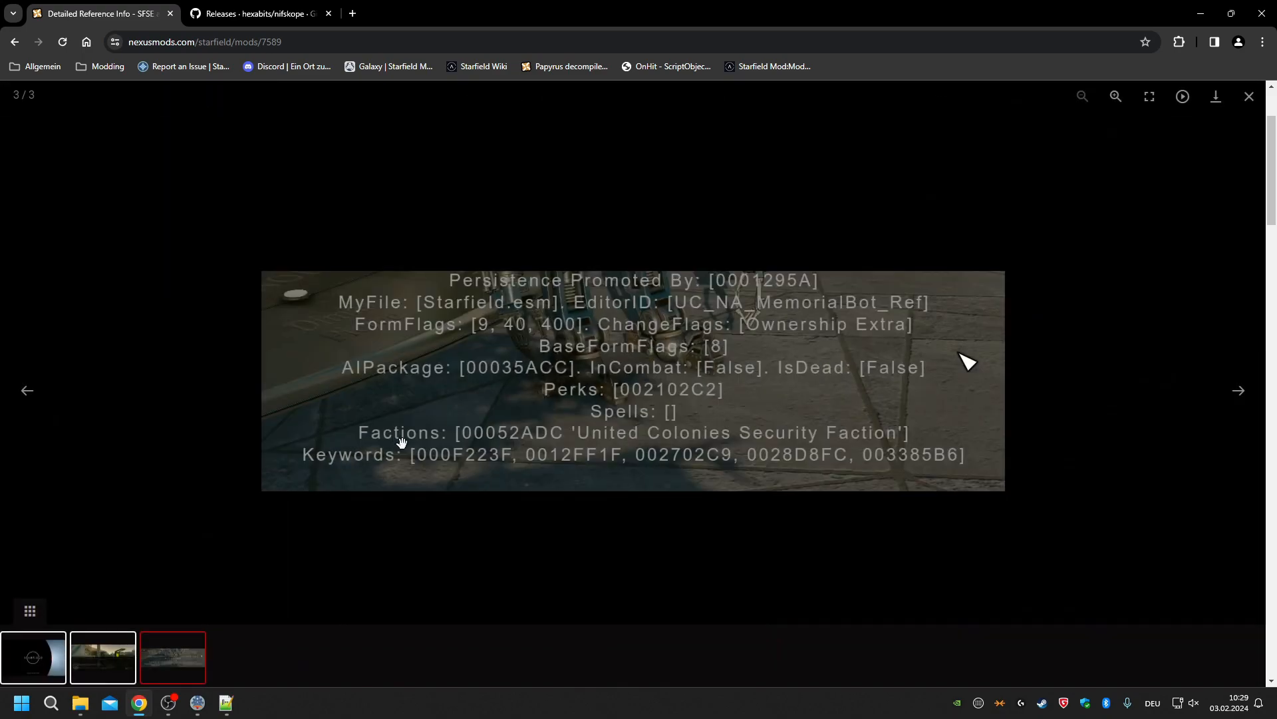
click(1245, 100)
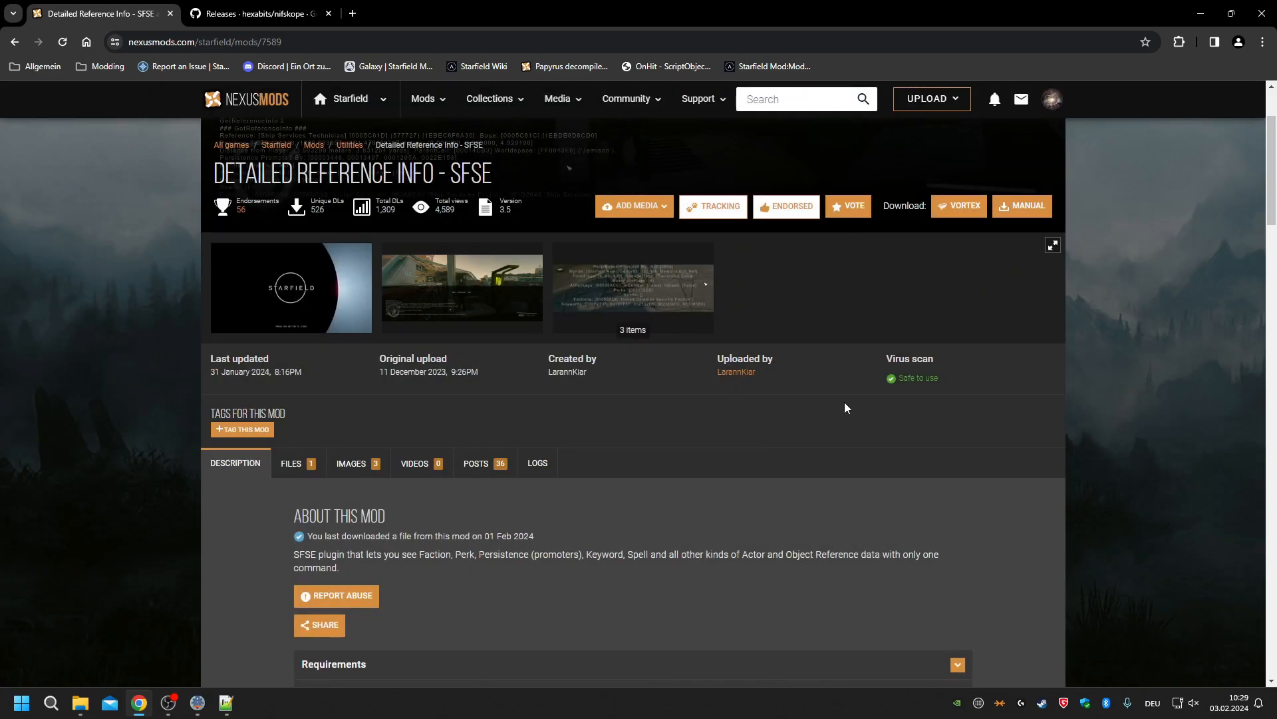
scroll(848, 399, down, 1)
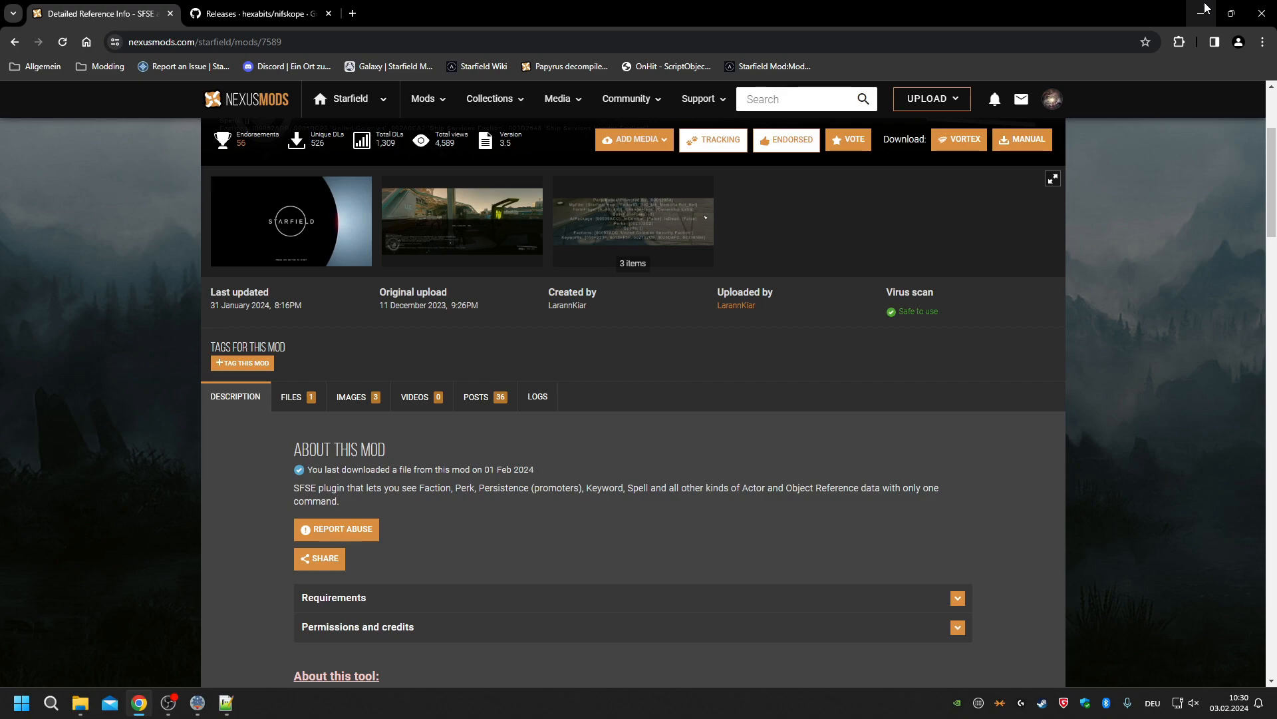
click(636, 215)
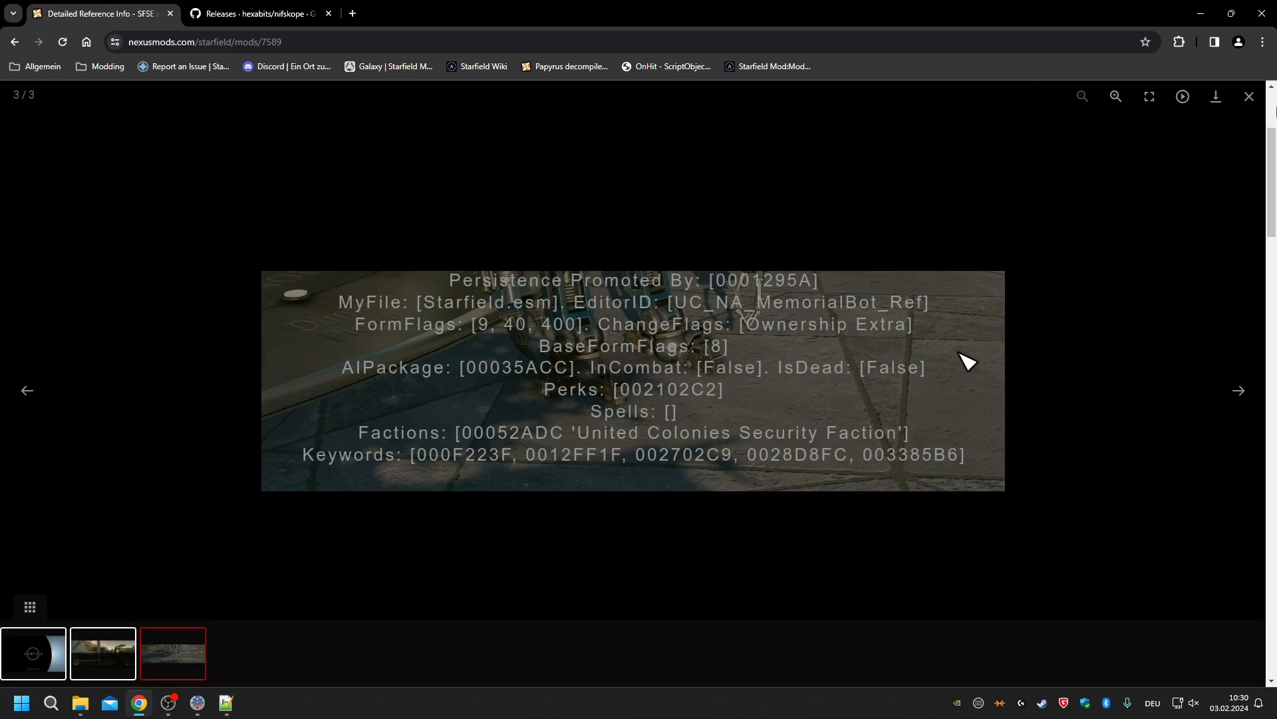
click(1249, 96)
Switch to SF1Edit and look at the copy options available for the AK_FanWall01_Unit record.
key(alt+Tab)
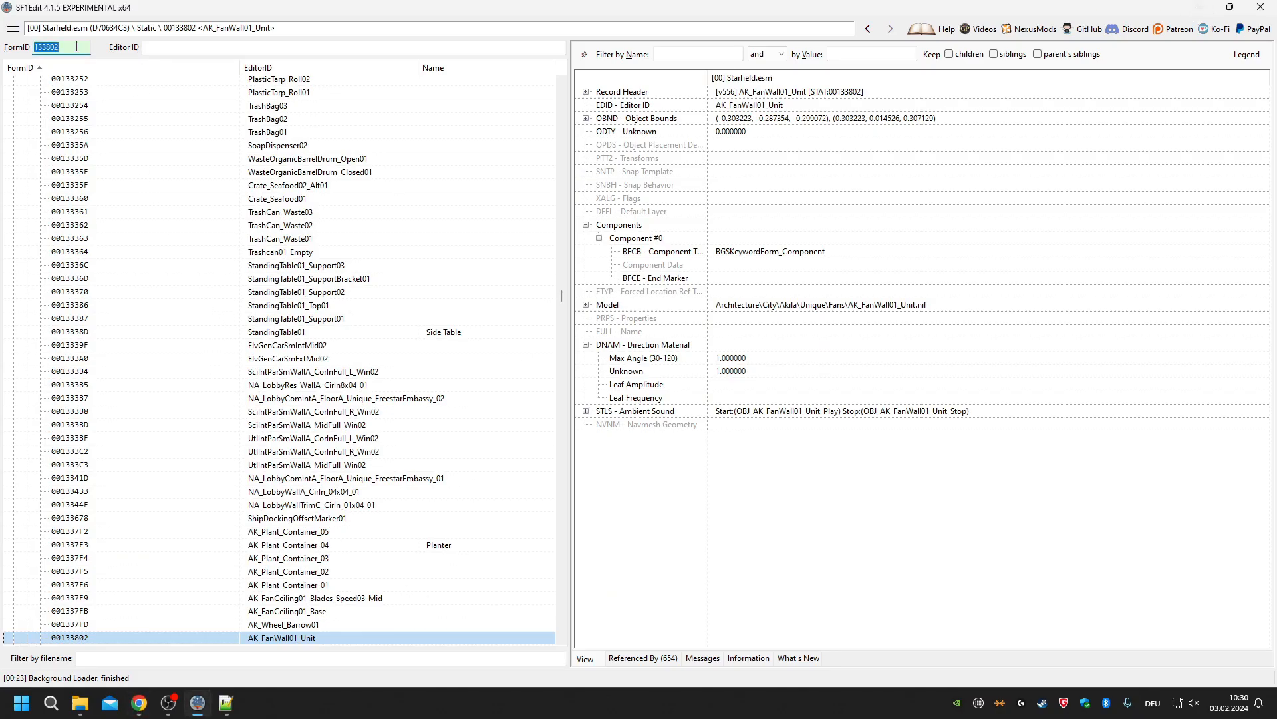
double_click(48, 47)
click(911, 144)
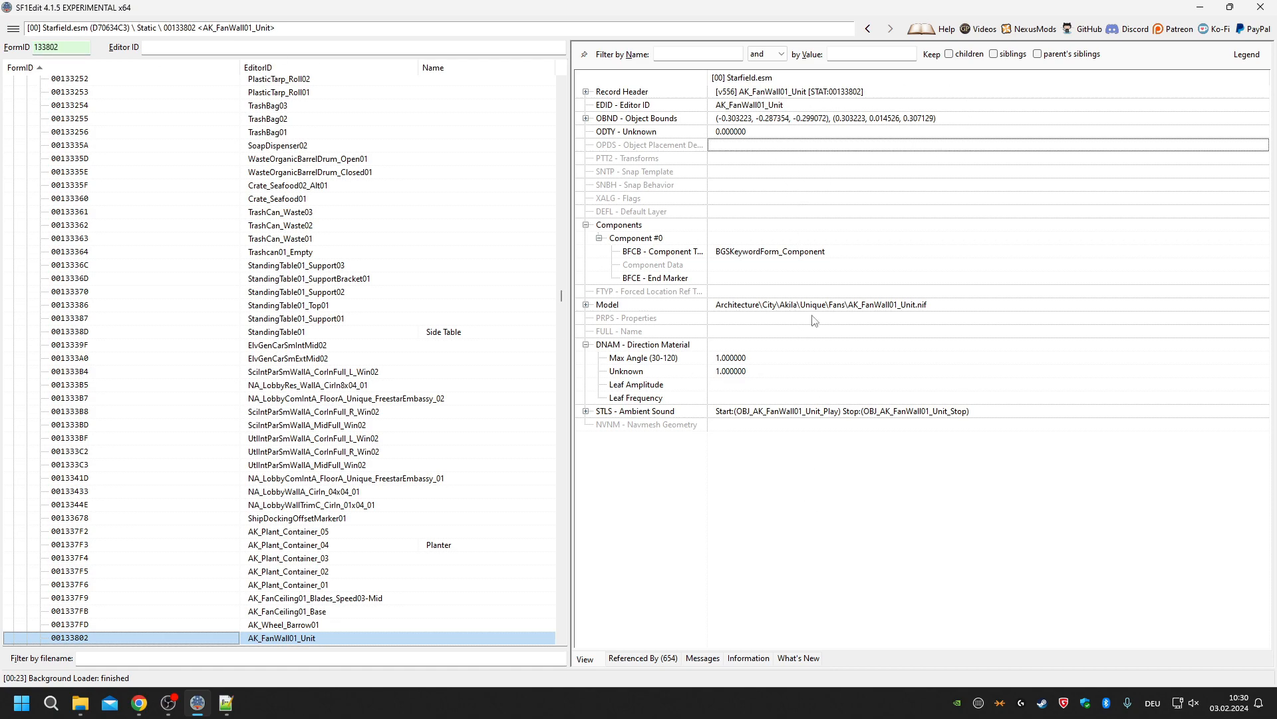
right_click(268, 643)
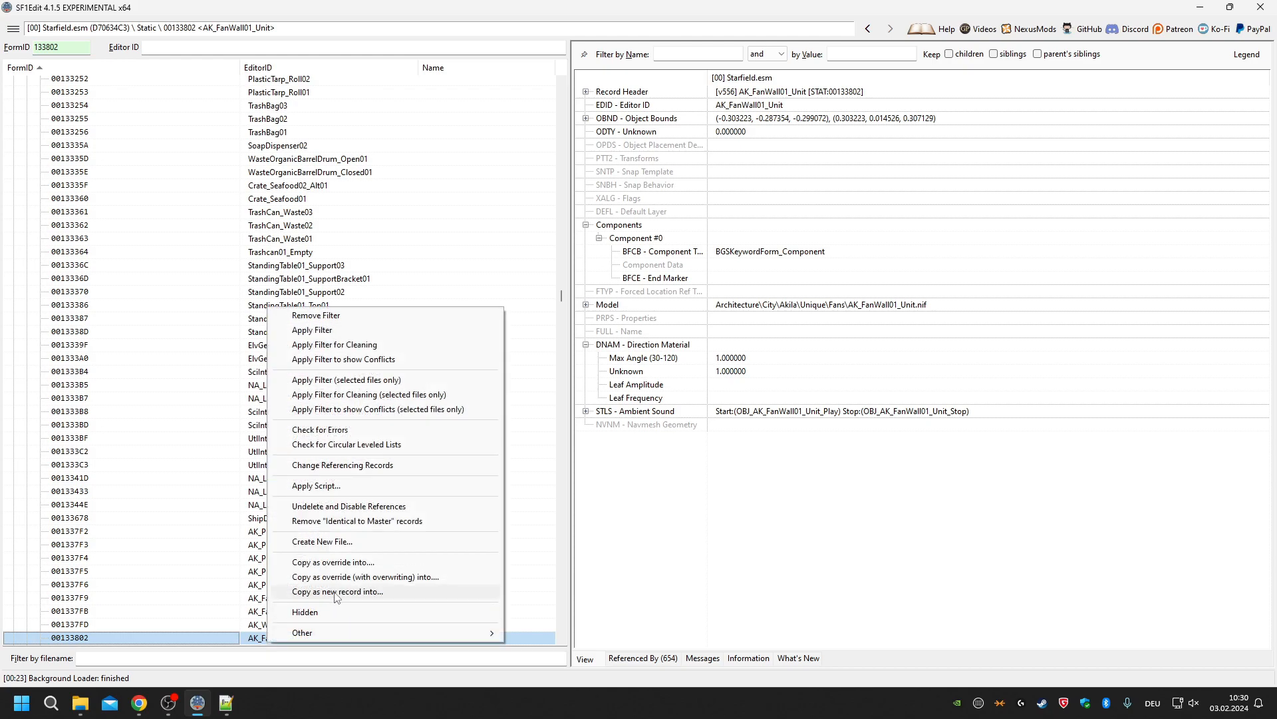
key(Escape)
Collapse Starfield.esm and view the Wall Fan record CBM_Ventilator01 among the Static records of CBM_CrEaToXxBuildMod.esm.
scroll(319, 266, up, 20)
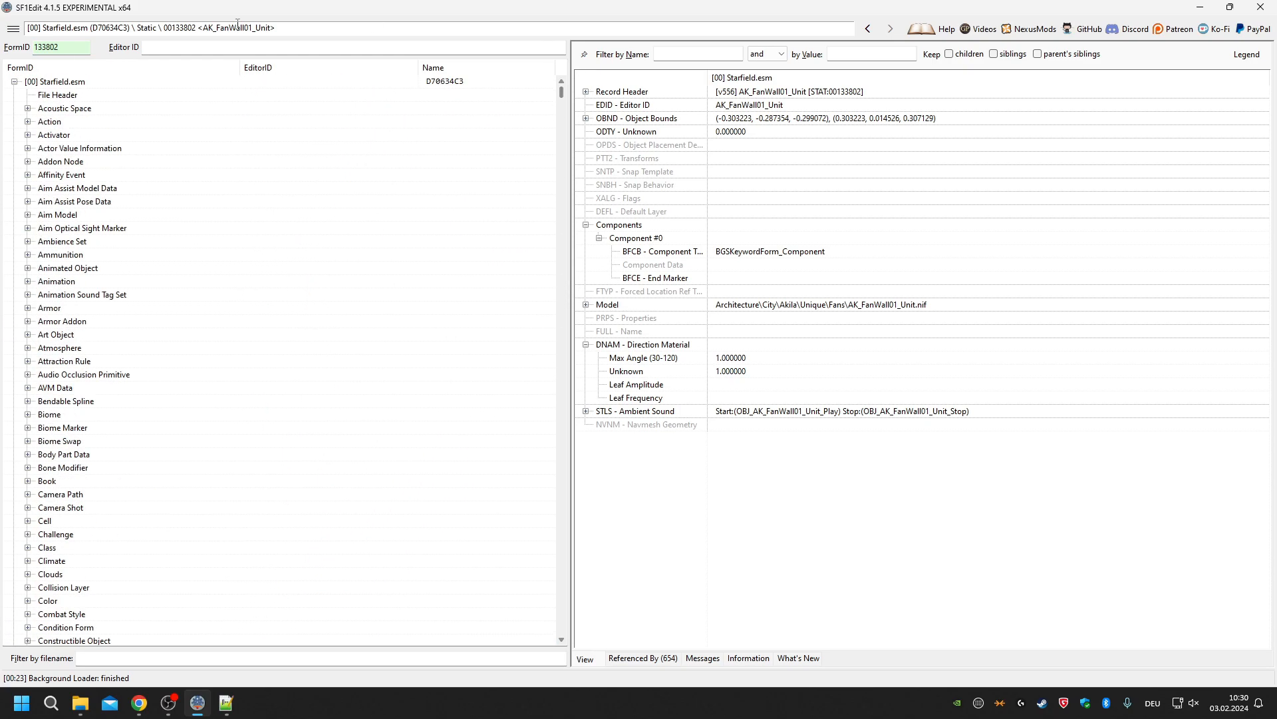
click(14, 81)
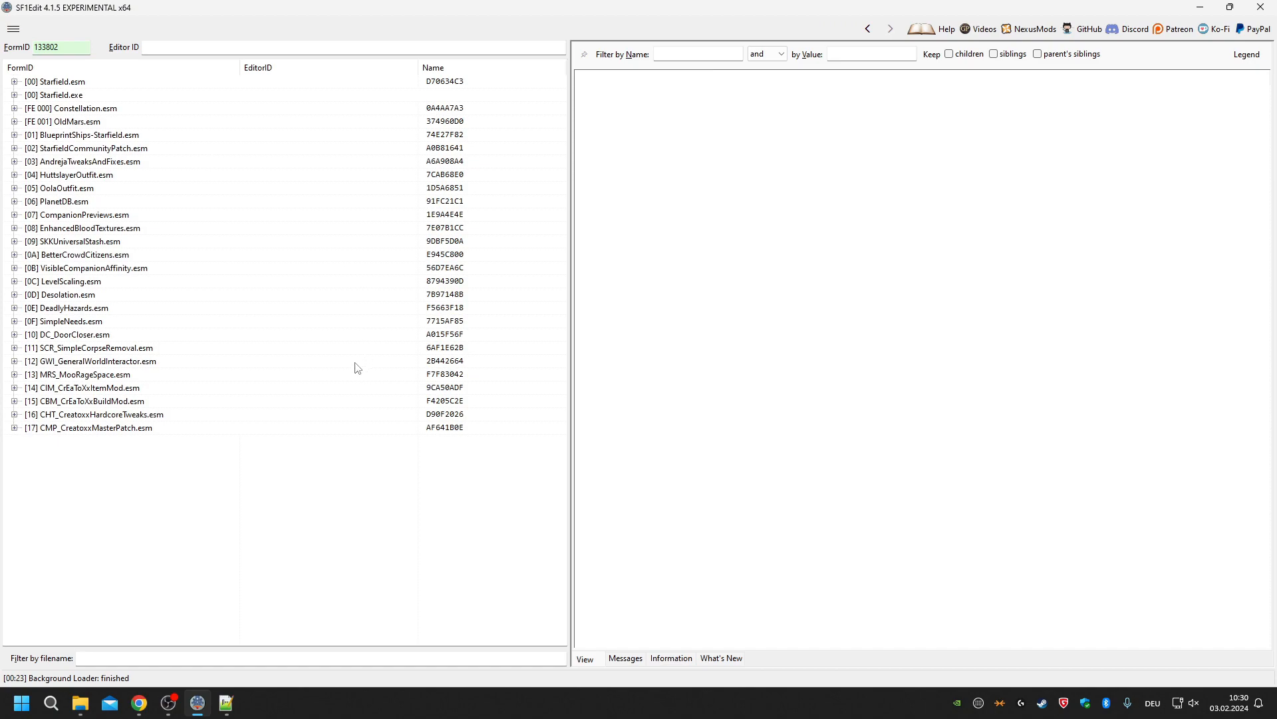
click(16, 401)
click(28, 574)
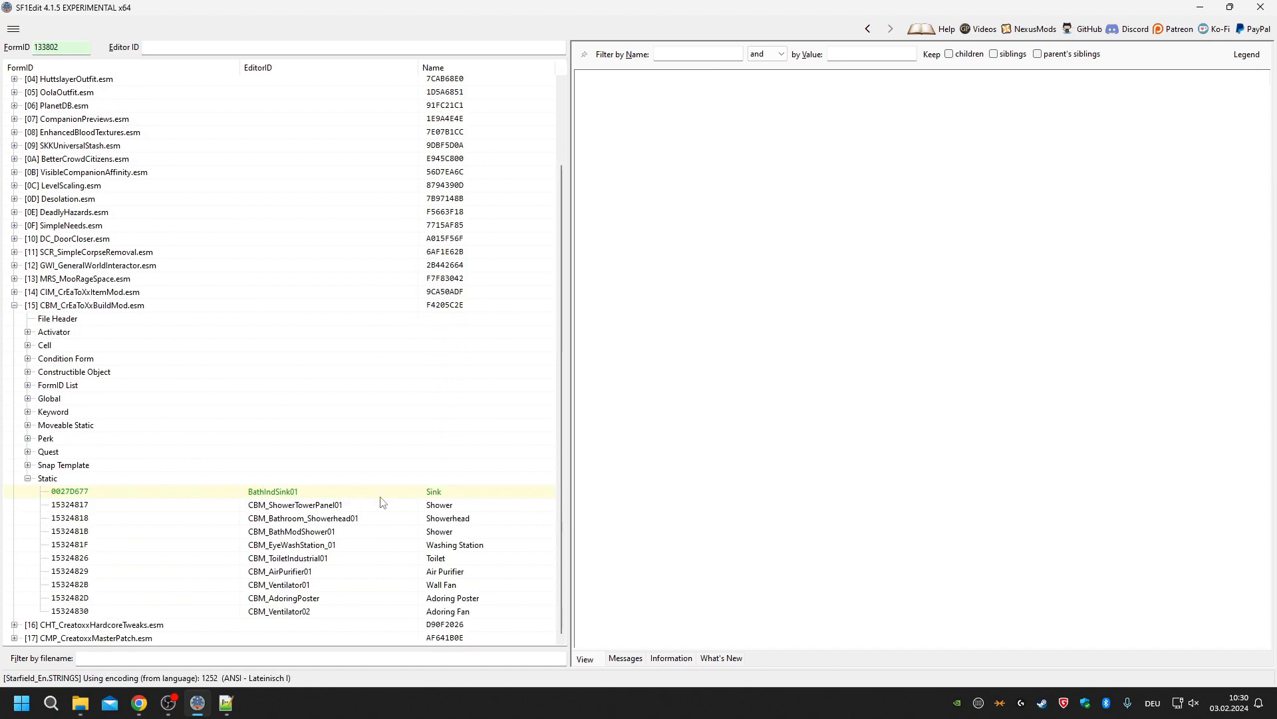
click(447, 585)
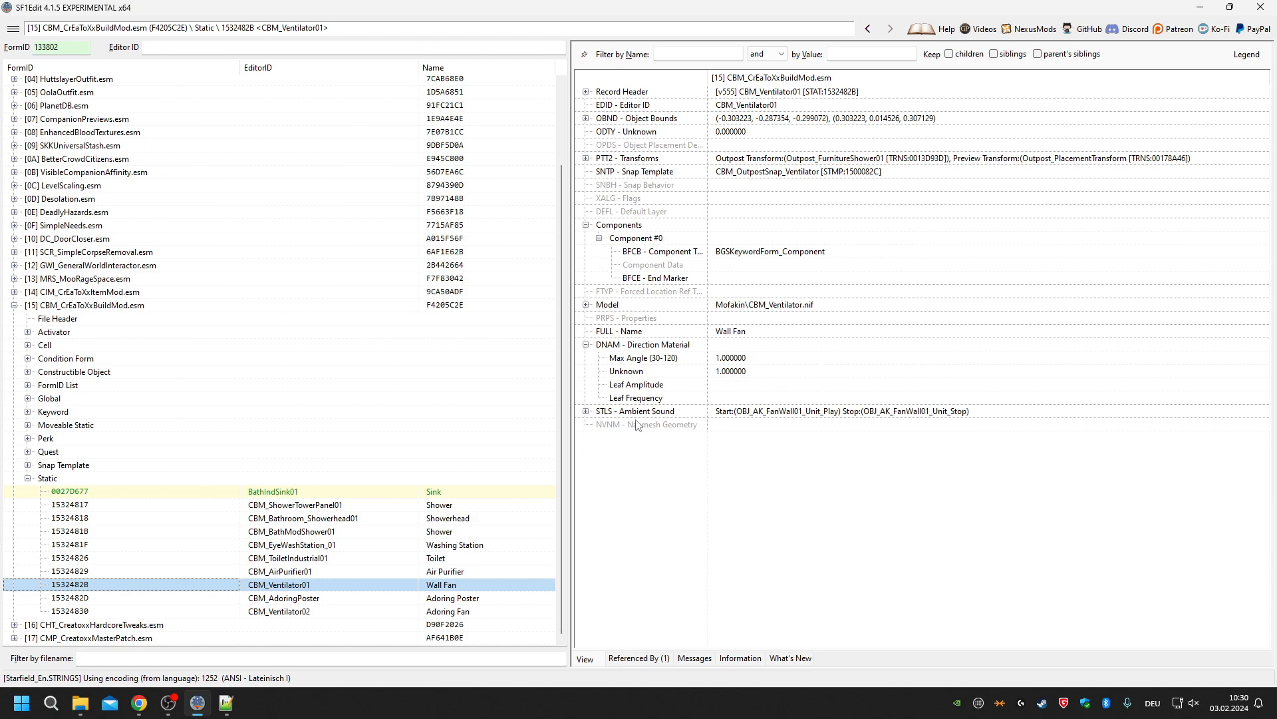
Return to the fan's base record by FormID 133802 and expand its Model entry to show the model file path.
key(alt+Left)
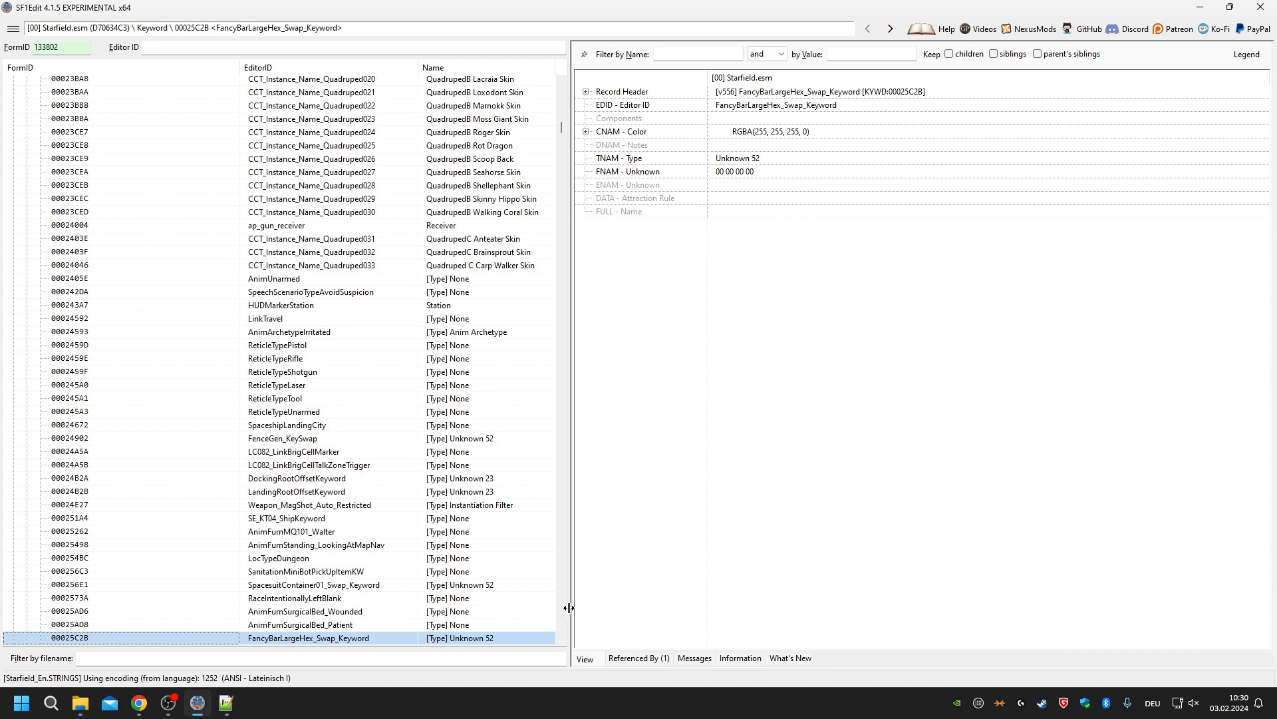
key(Return)
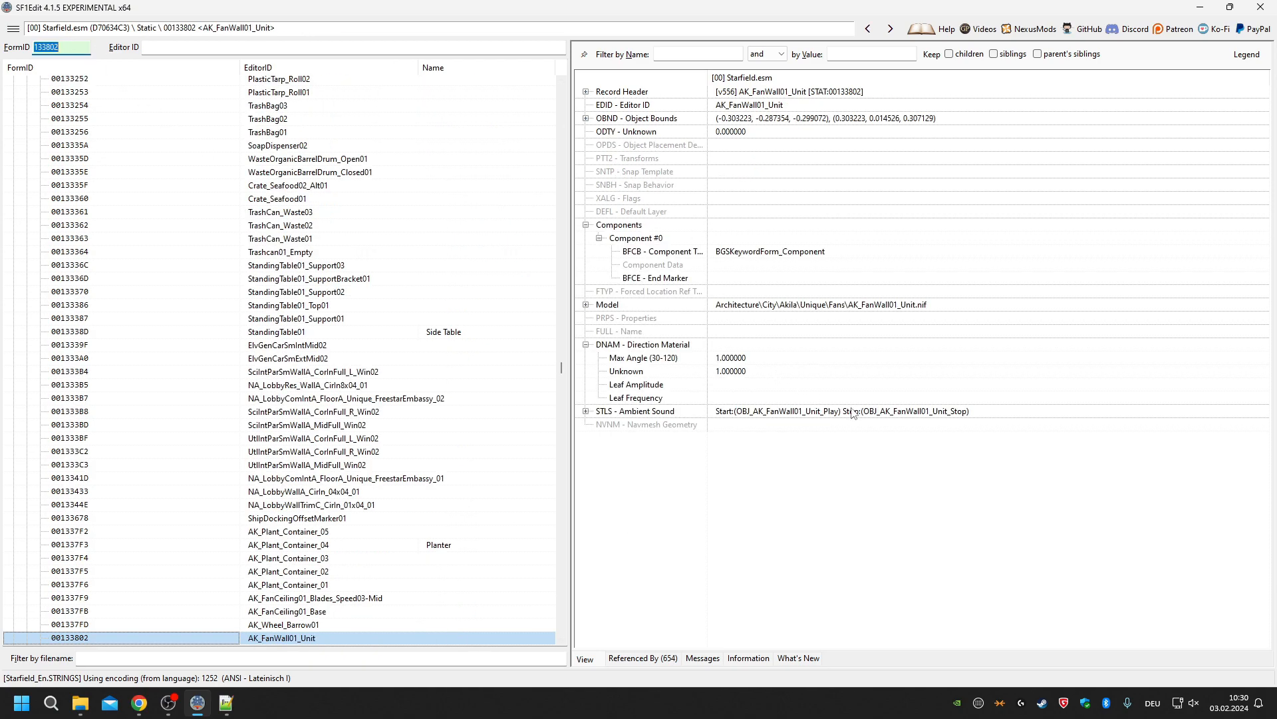
click(905, 306)
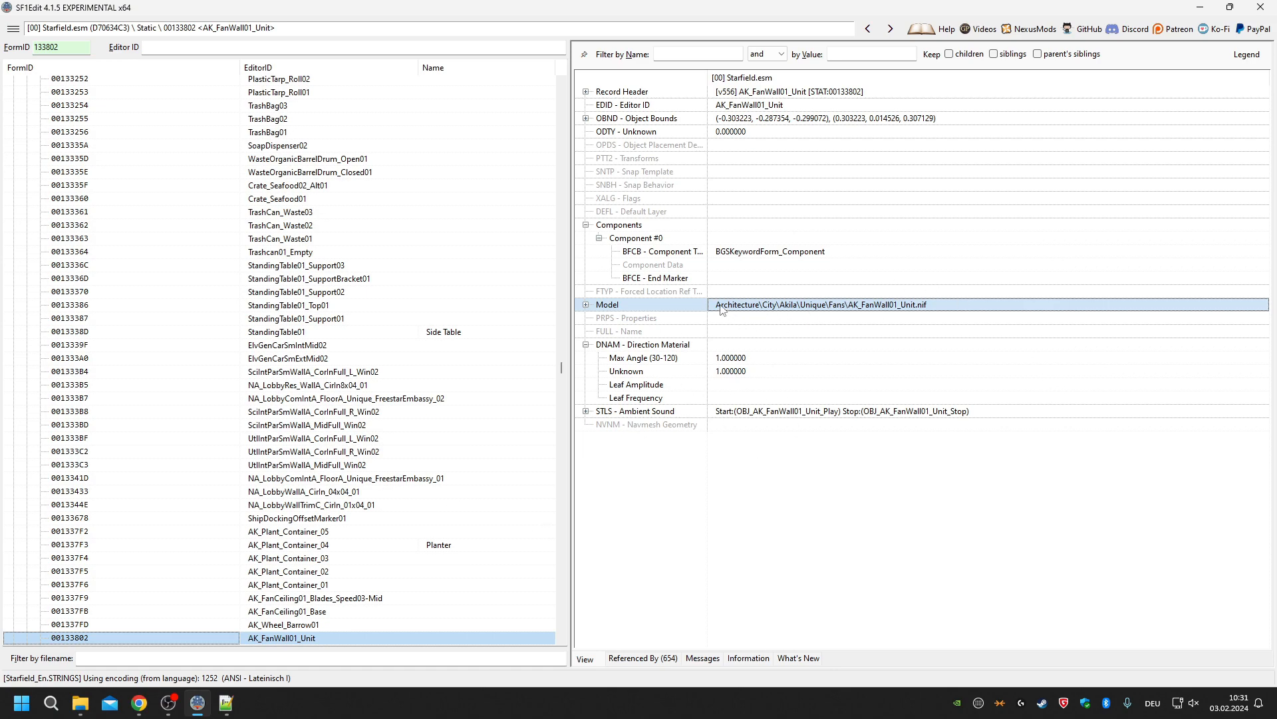
click(588, 305)
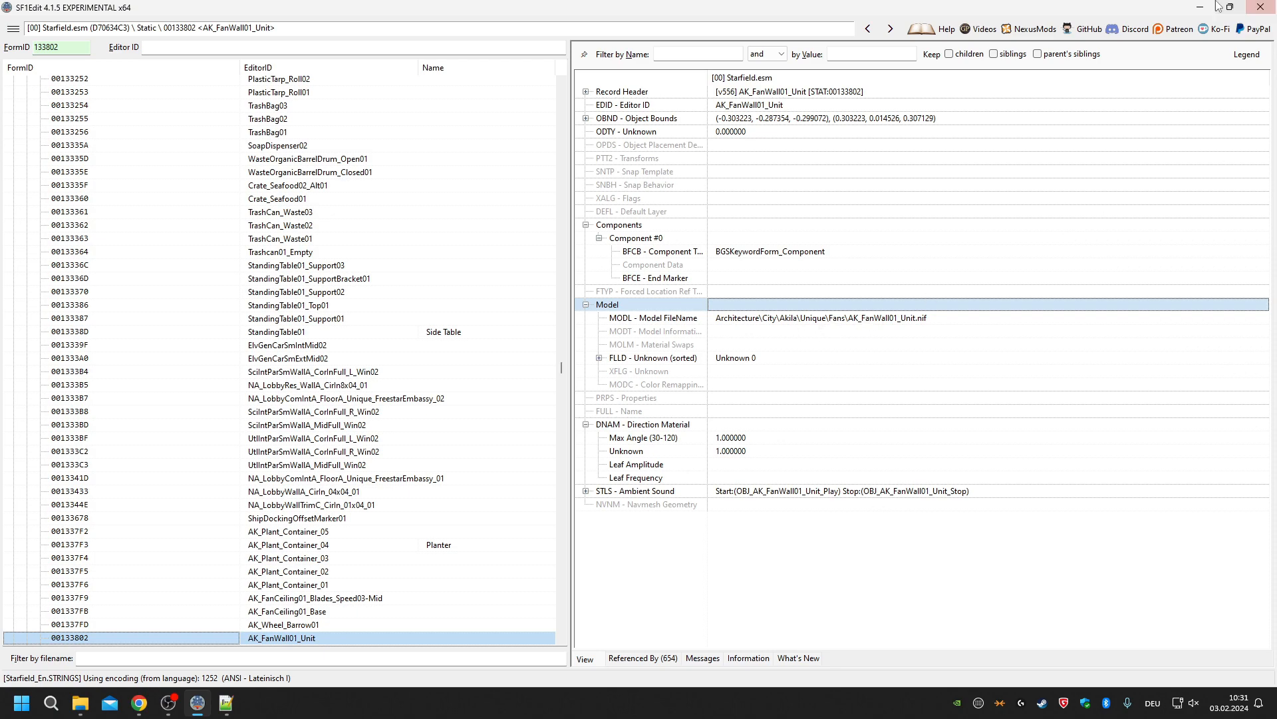
Clear the desktop, browse to Starfield's Data folder and open the archive Starfield - Meshes01.ba2 in BAE.
click(1260, 6)
click(1072, 82)
double_click(1237, 130)
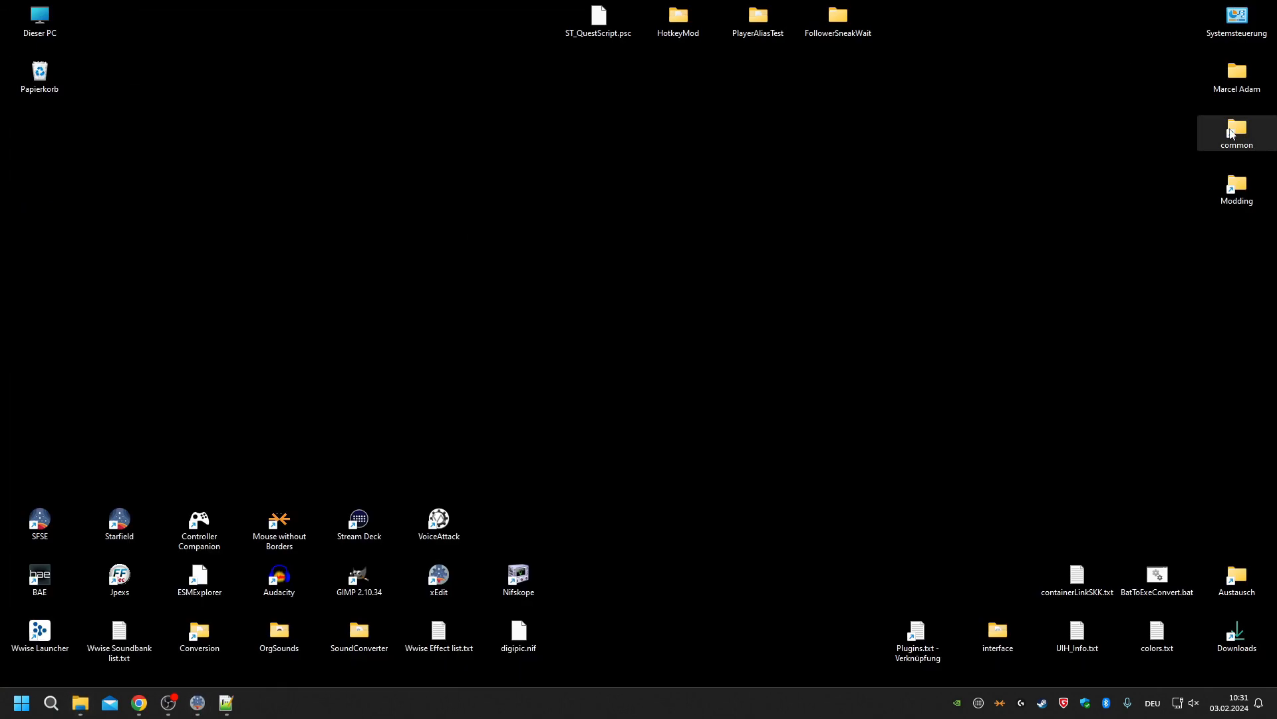
double_click(748, 254)
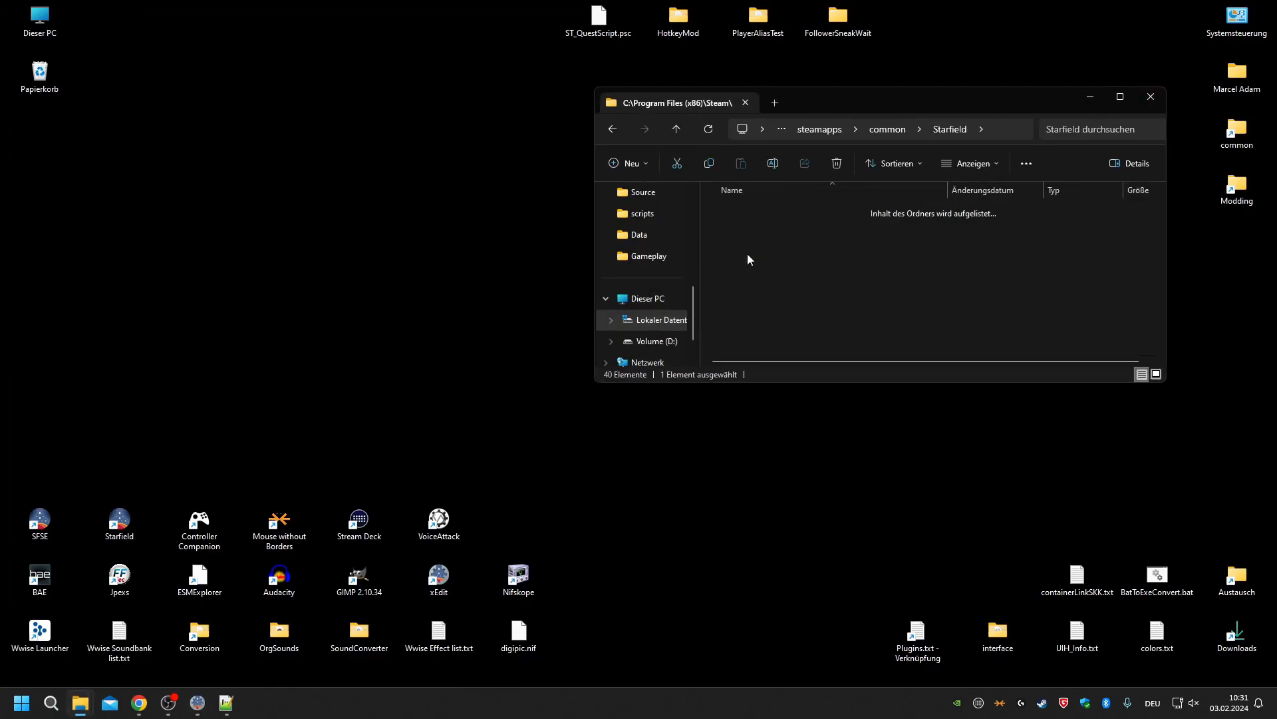
scroll(825, 306, down, 10)
scroll(824, 302, down, 2)
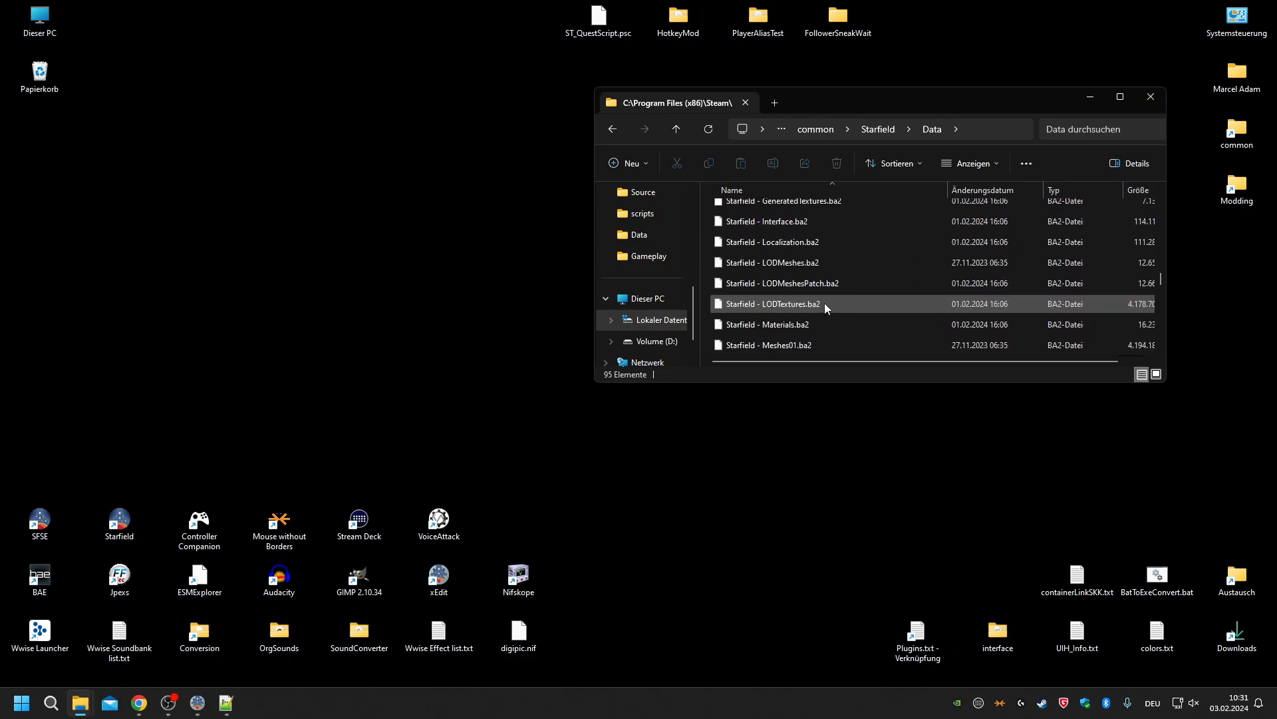
drag(819, 284, 40, 575)
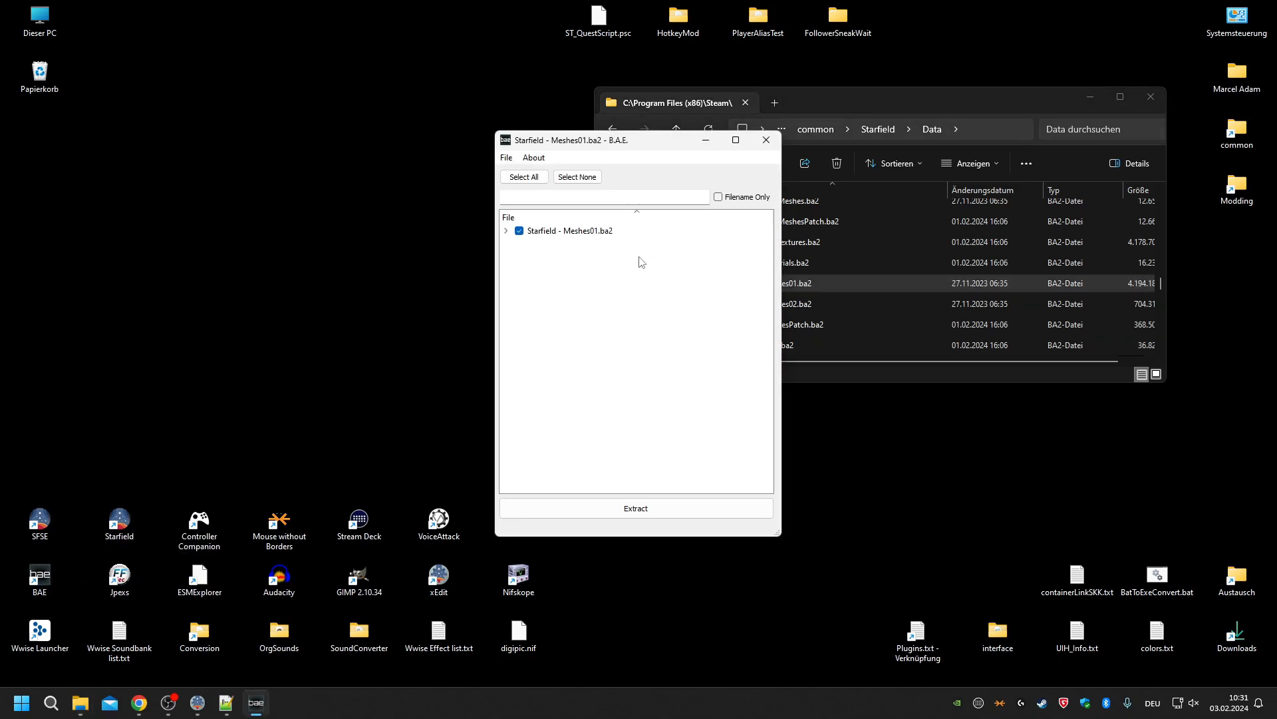
Deselect all files of the Starfield - Meshes01.ba2 archive and expand its meshes folder.
click(520, 231)
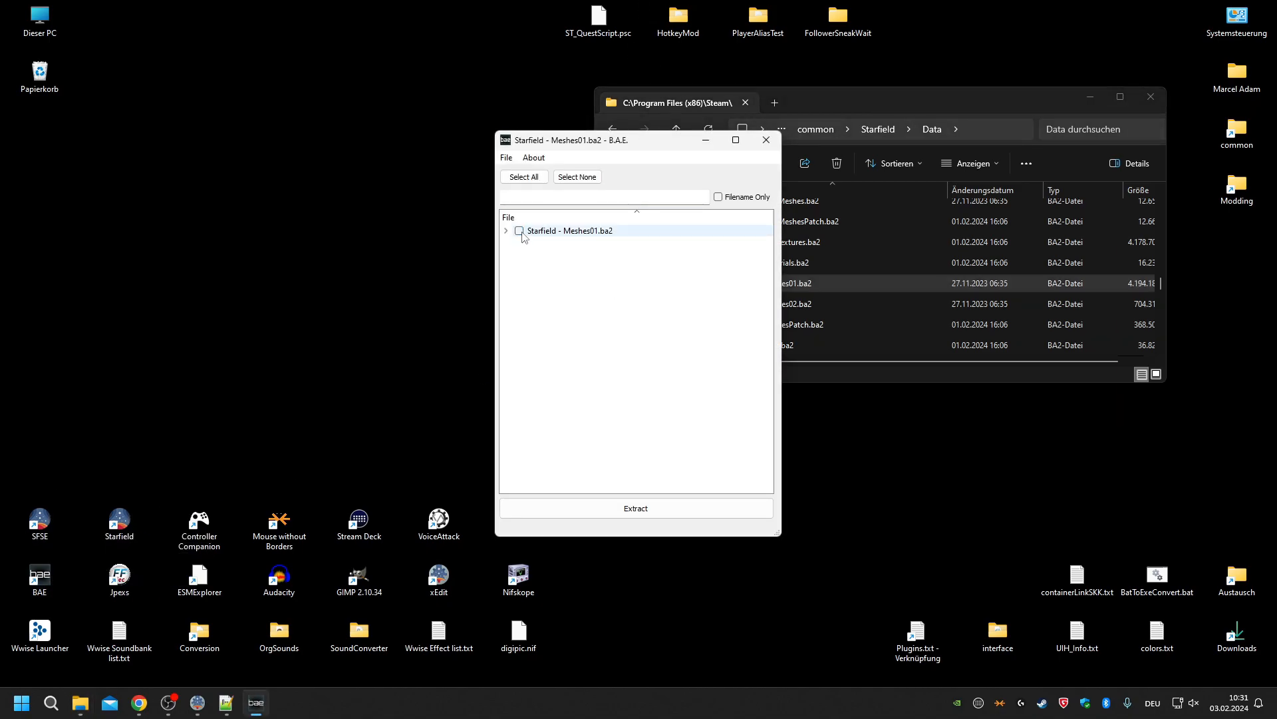
click(507, 231)
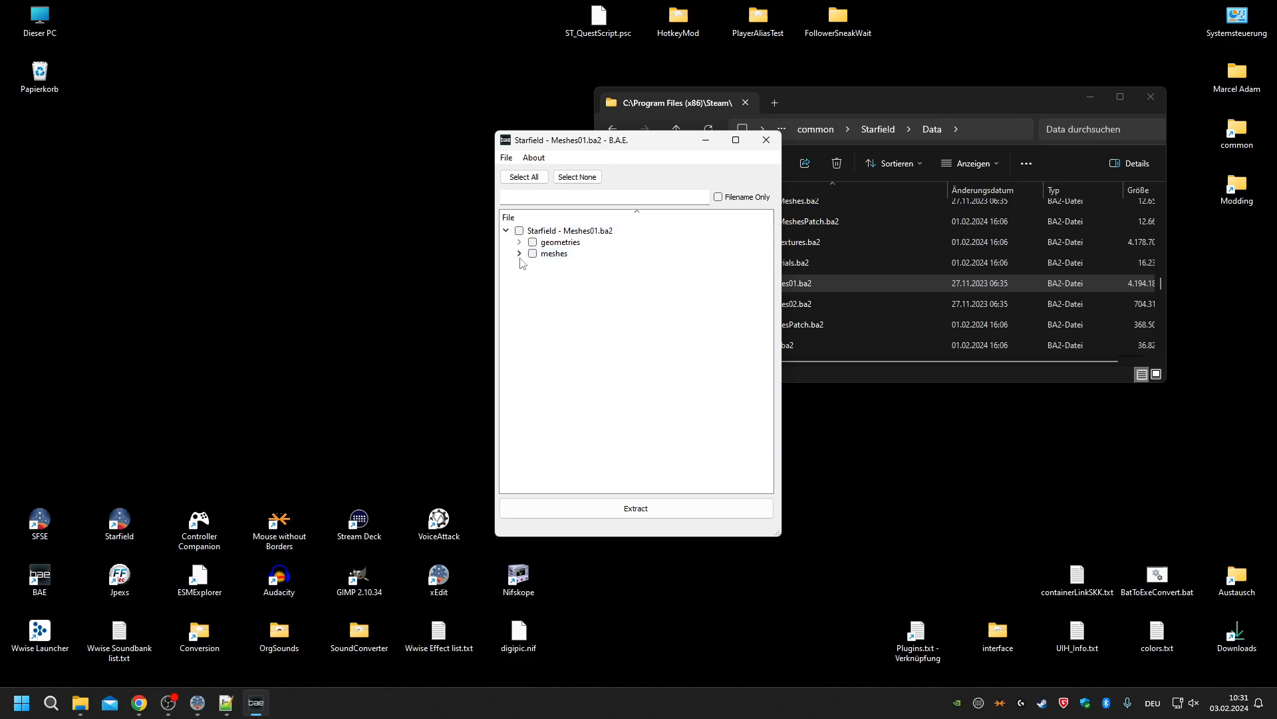
click(519, 253)
scroll(644, 282, down, 1)
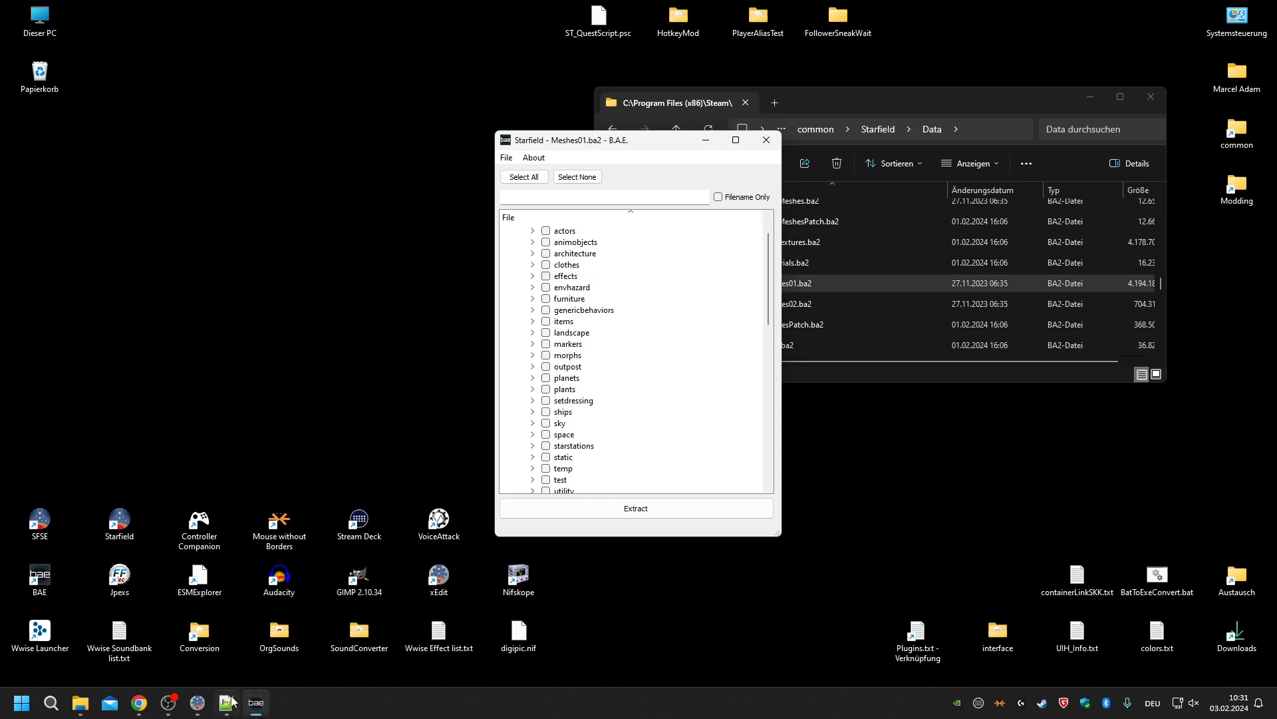
Check the fan's model path in SF1Edit, and in BAE expand the matching folders architecture, city, akila, unique and fans.
click(197, 702)
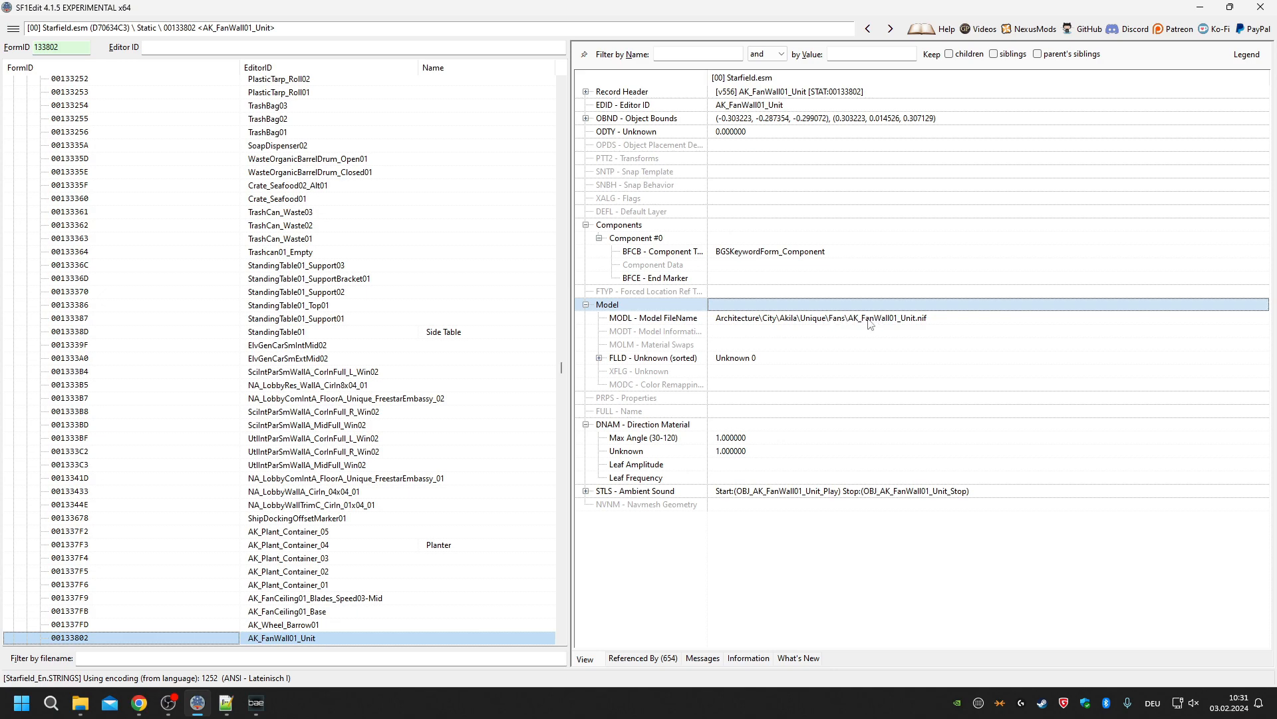
mouse_move(266, 706)
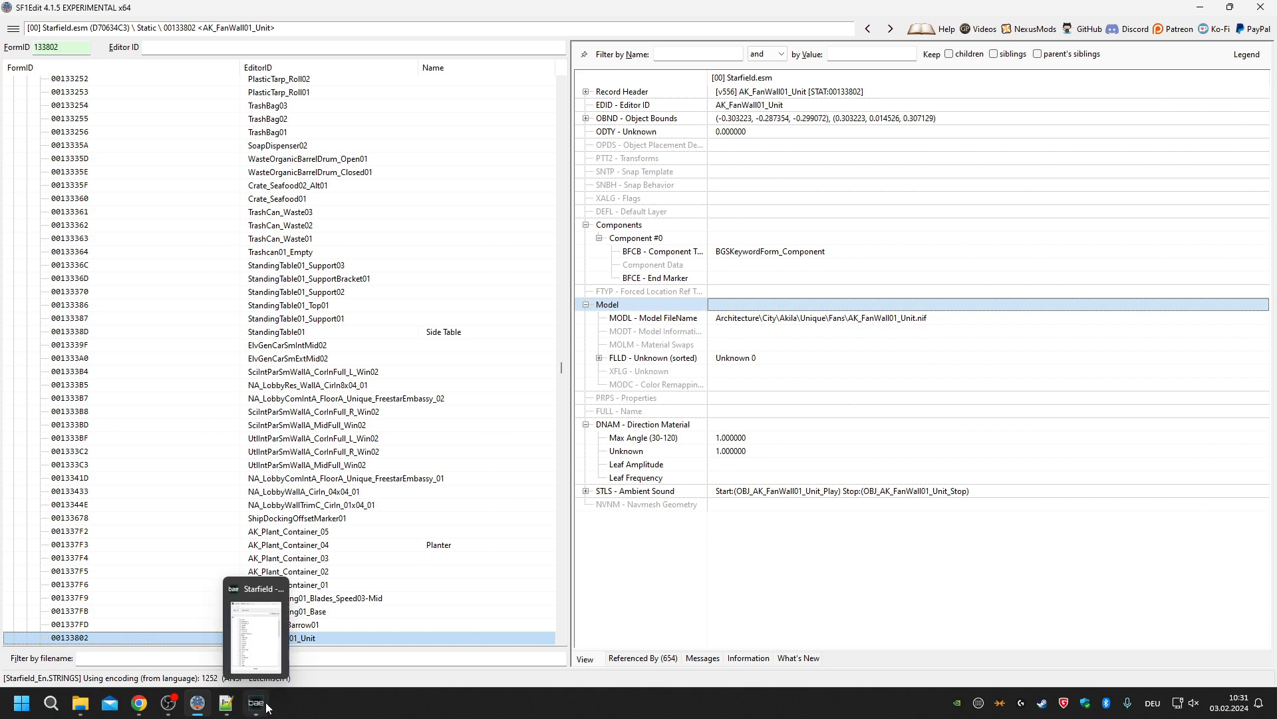
click(267, 707)
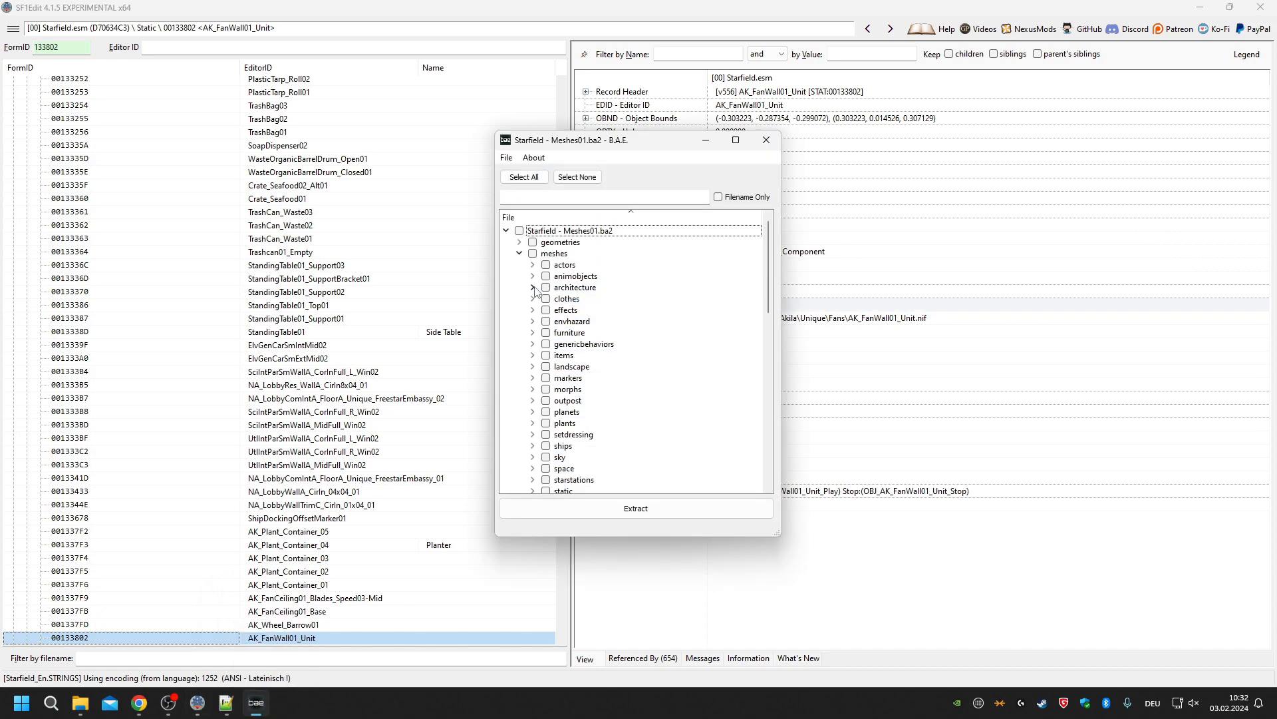
click(532, 286)
click(545, 310)
click(559, 321)
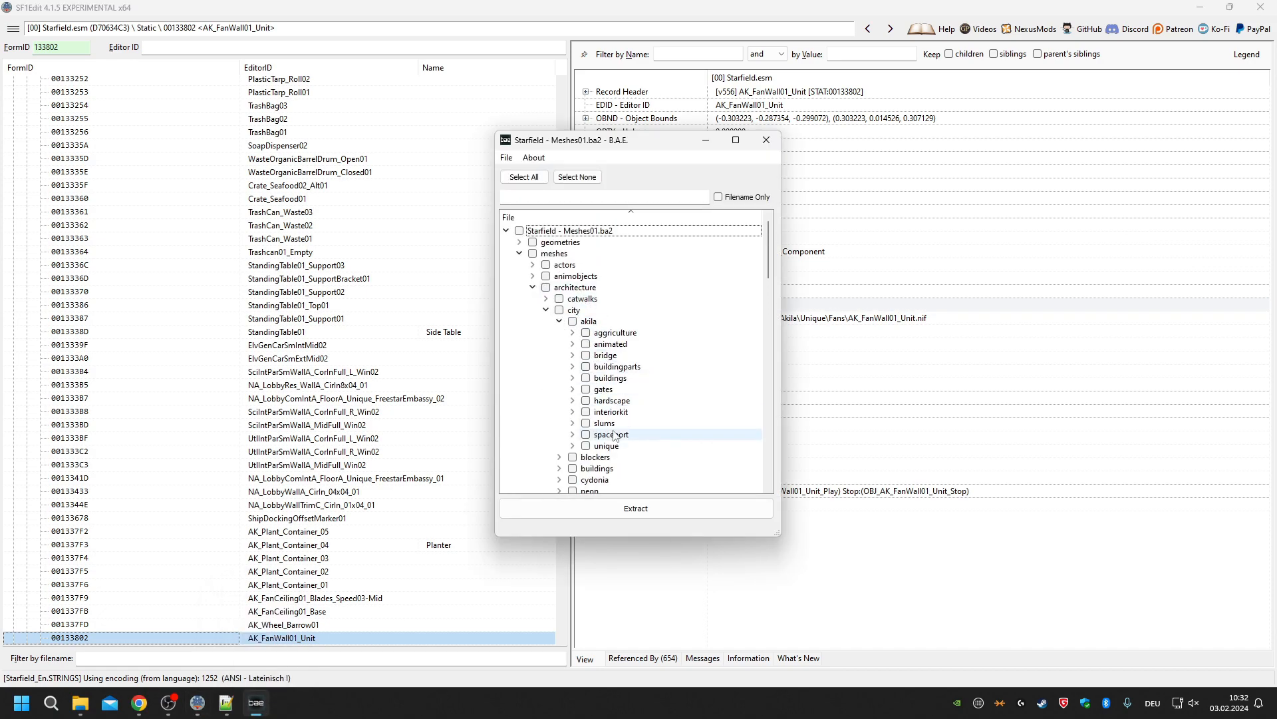
click(572, 446)
scroll(586, 426, down, 6)
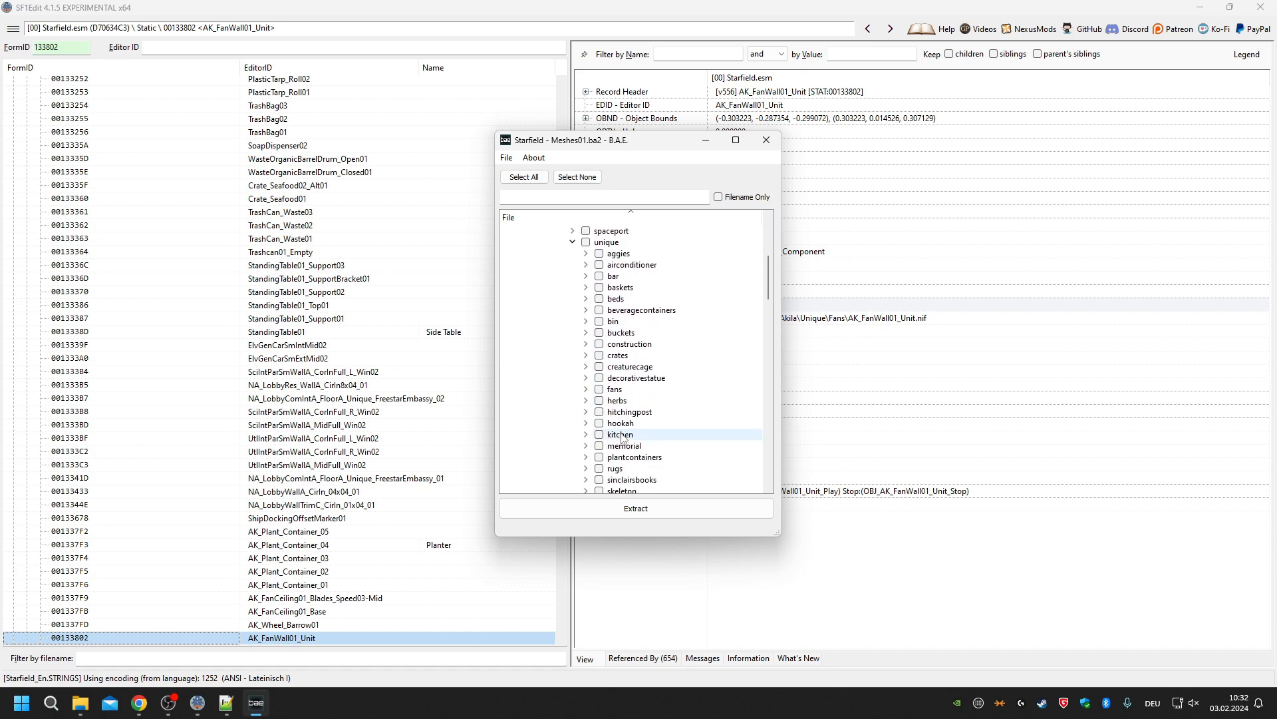
double_click(636, 389)
scroll(636, 389, down, 2)
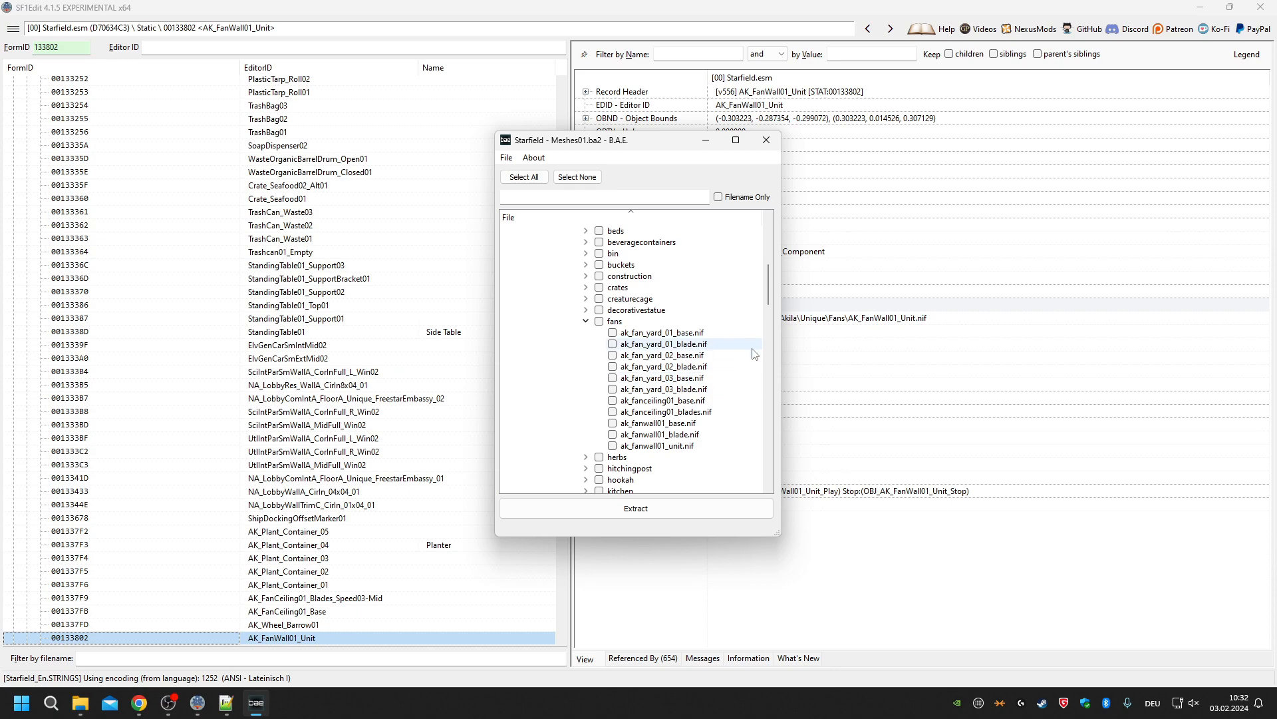
Extract the whole fans folder from the archive to the Desktop, close BAE and clear SF1Edit from the desktop.
click(600, 321)
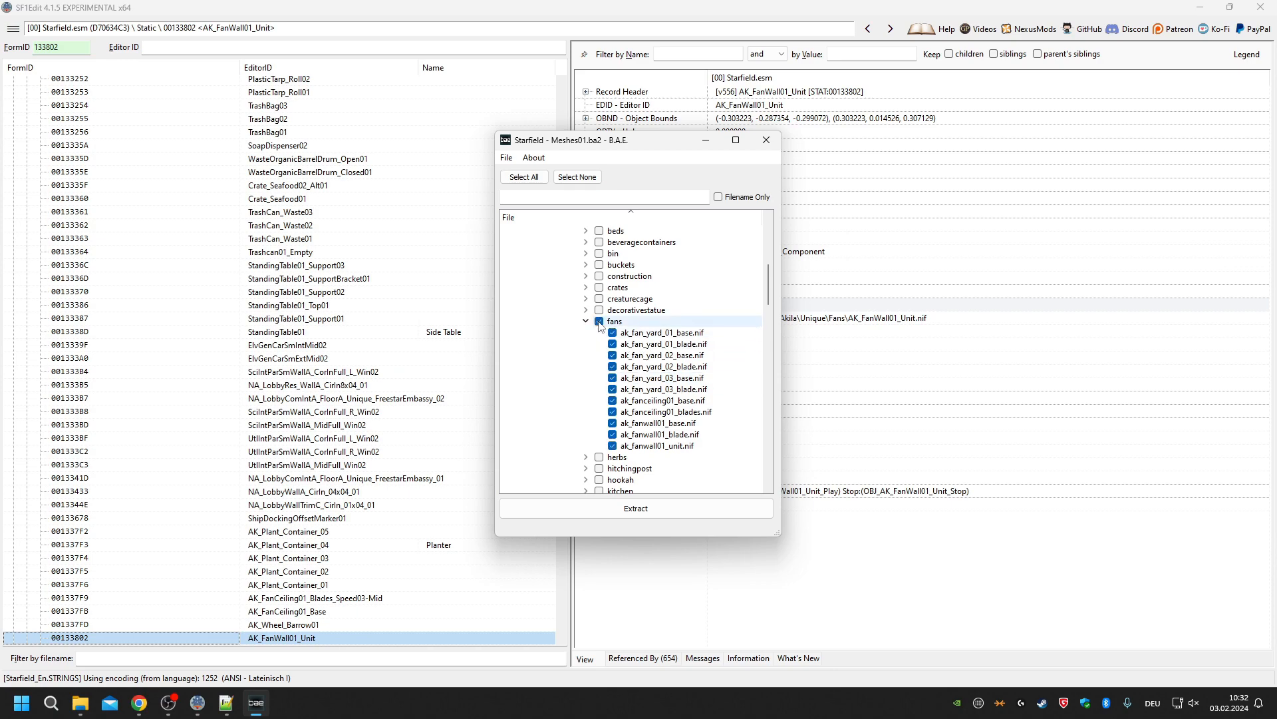
click(639, 510)
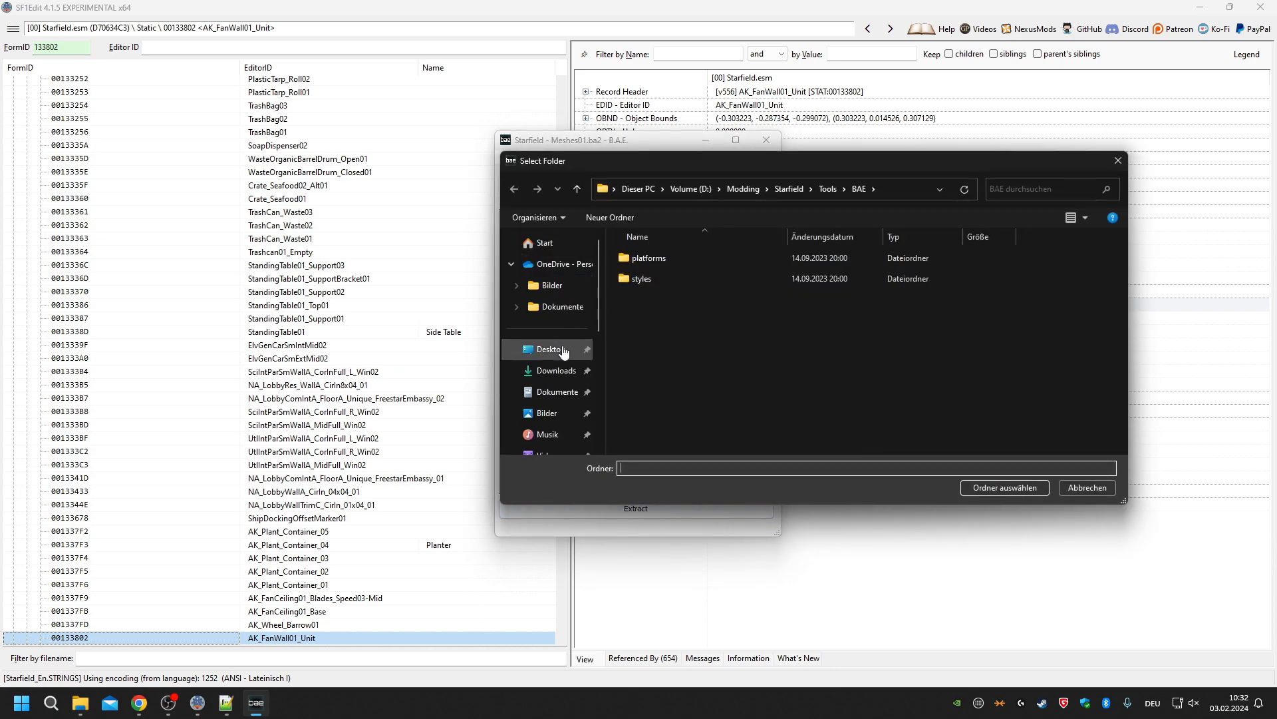
click(566, 355)
click(1005, 487)
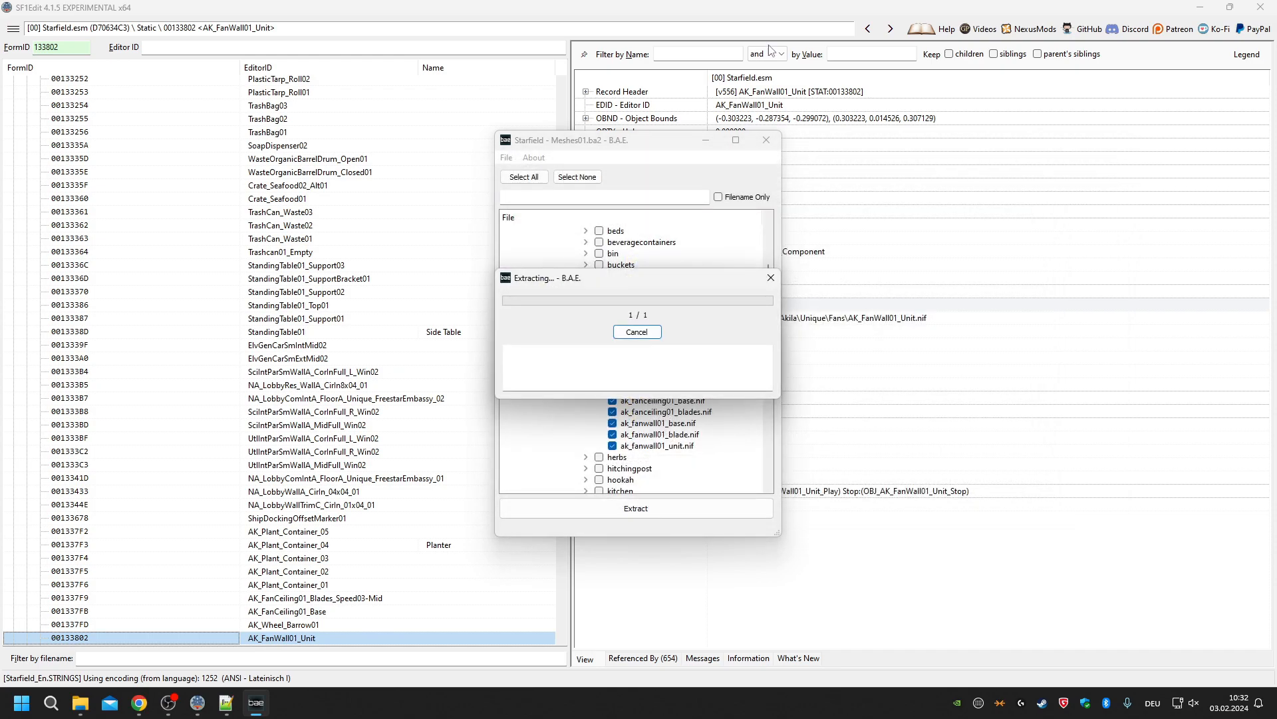
click(766, 140)
click(1200, 7)
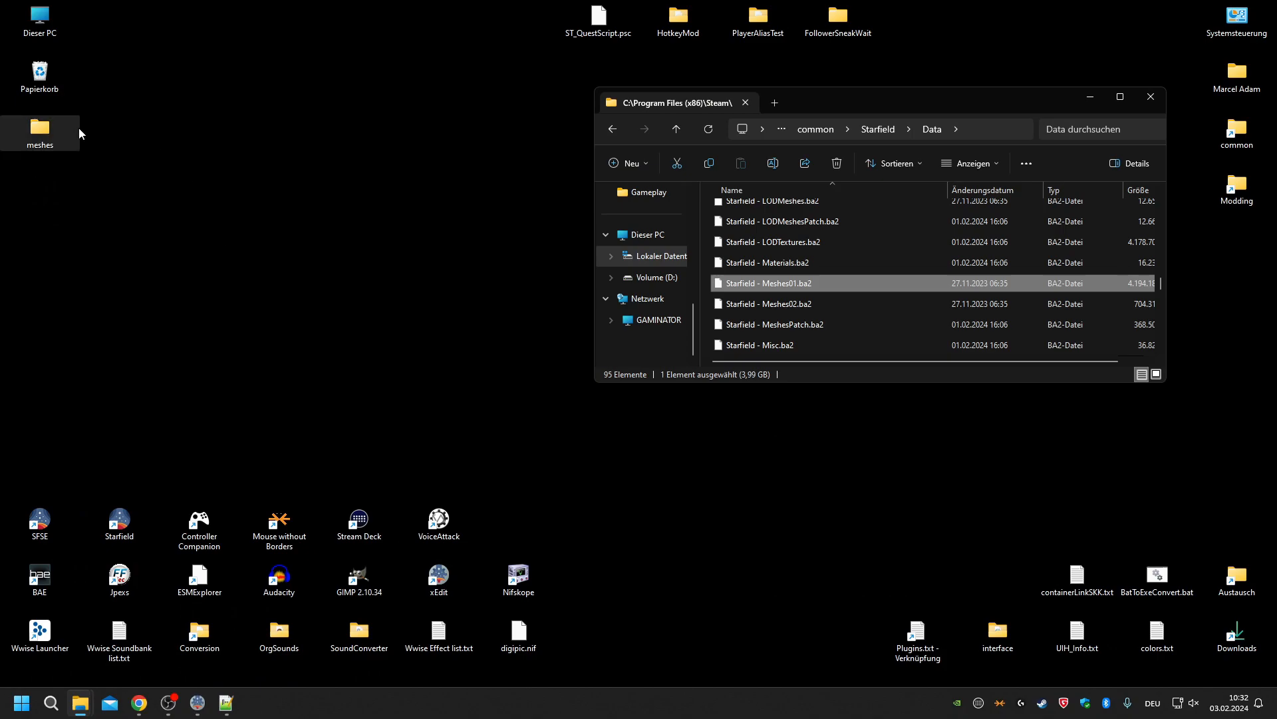
Open the extracted meshes folder on the desktop and browse to architecture\city\akila\unique\fans.
double_click(33, 129)
double_click(757, 229)
click(757, 233)
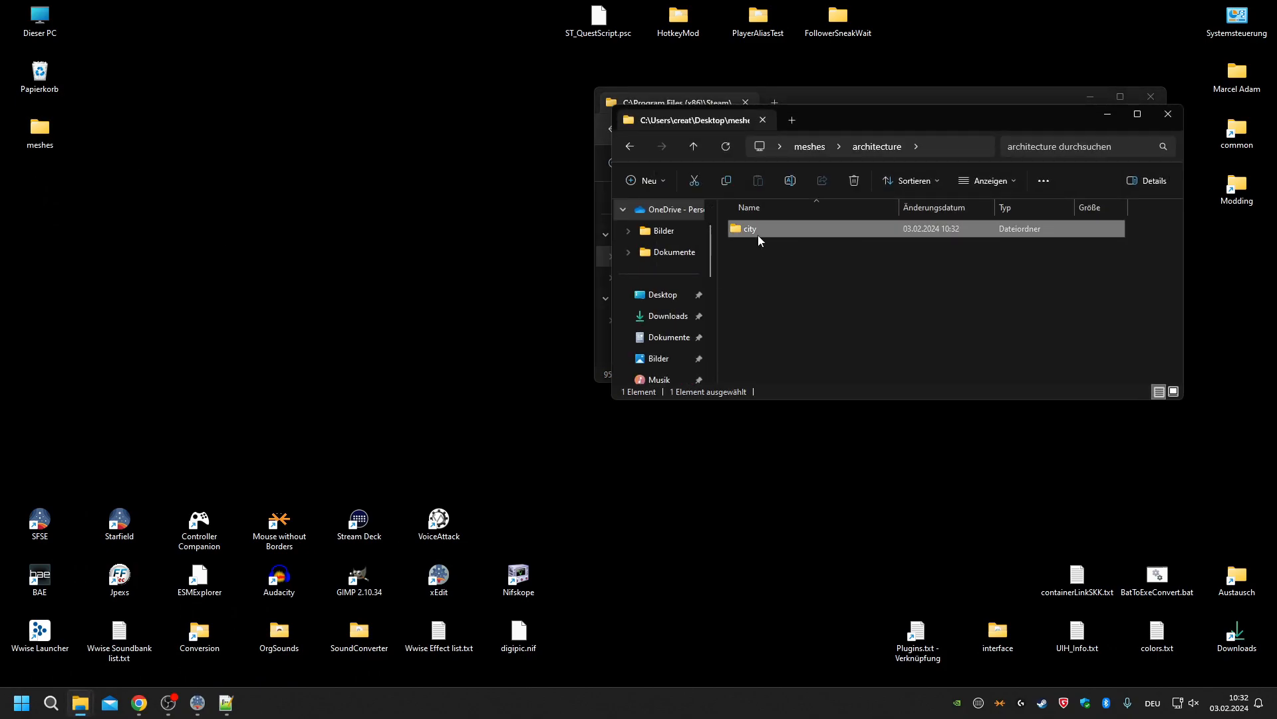
double_click(757, 231)
double_click(757, 231)
double_click(757, 230)
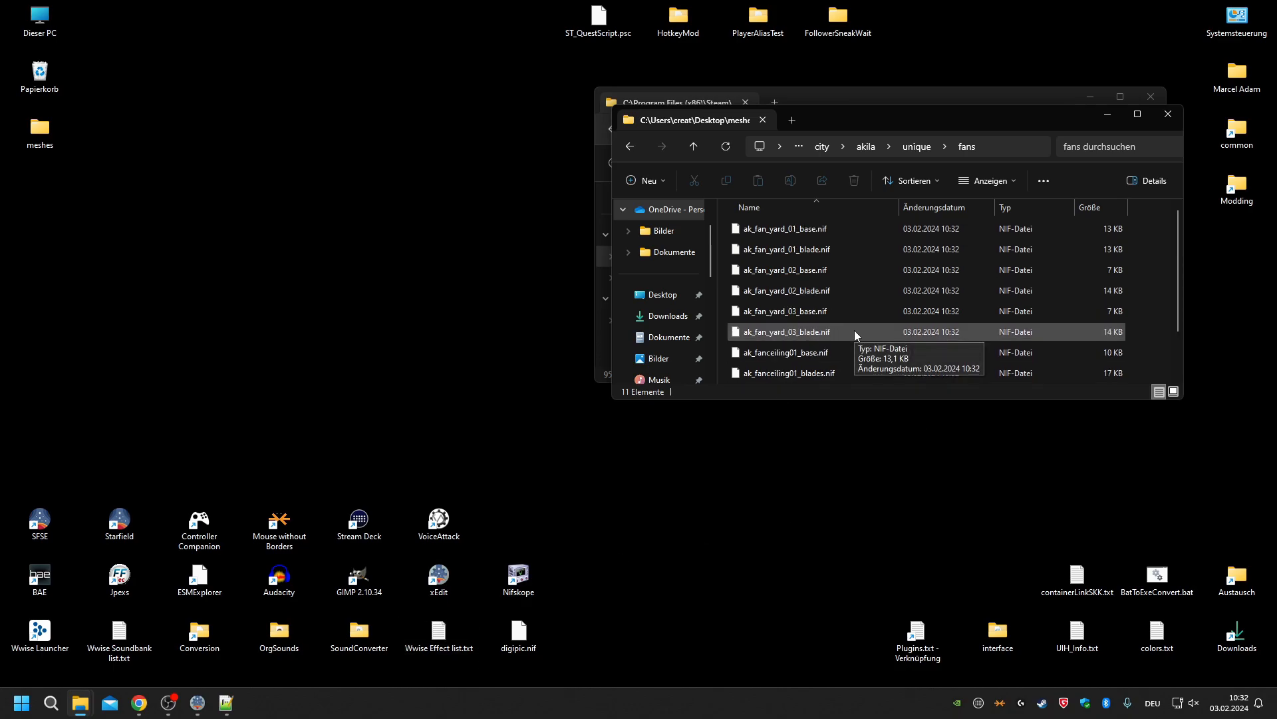
Check the fan's model file name in SF1Edit and open the extracted ak_fanwall01_unit.nif in NifSkope.
click(197, 702)
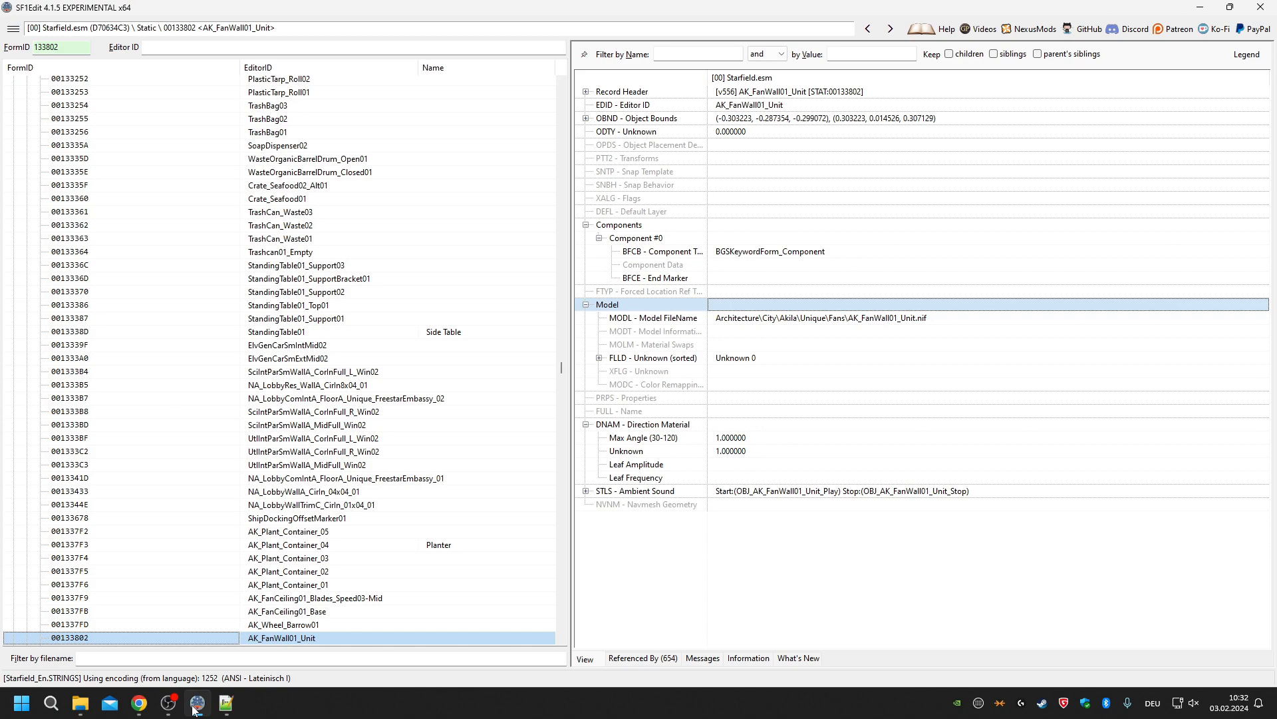
click(194, 706)
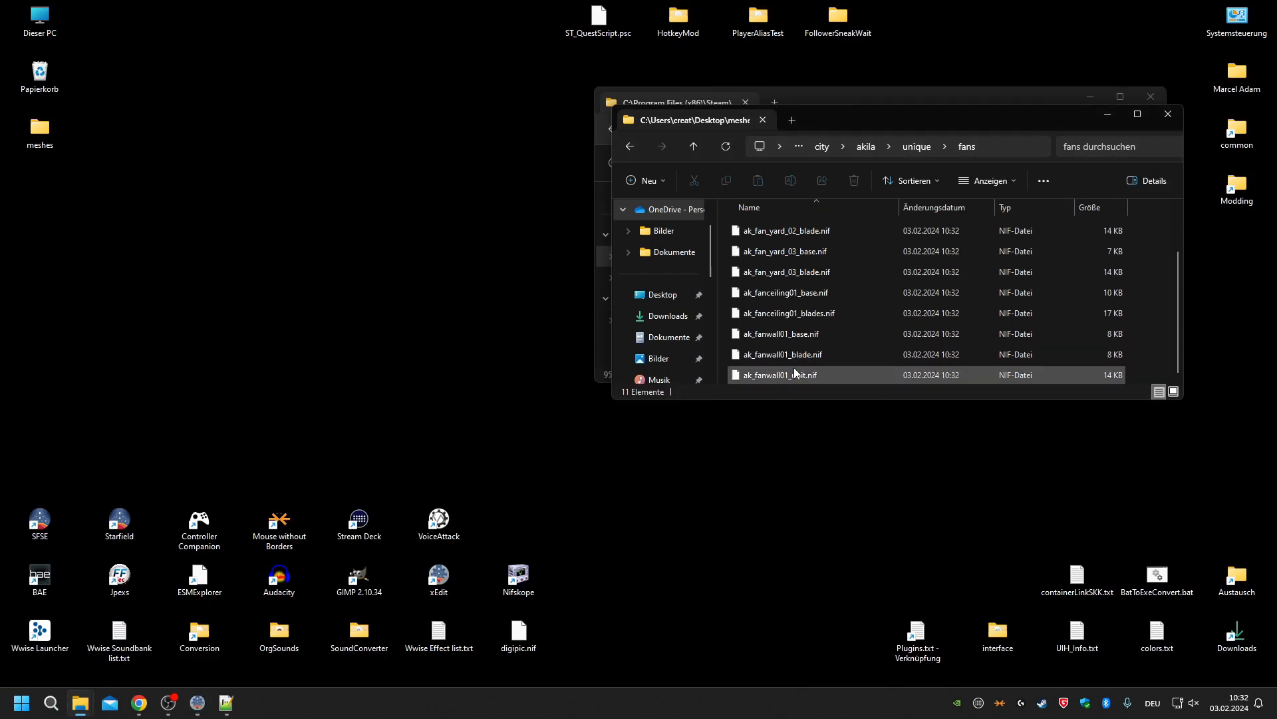
drag(798, 375, 525, 586)
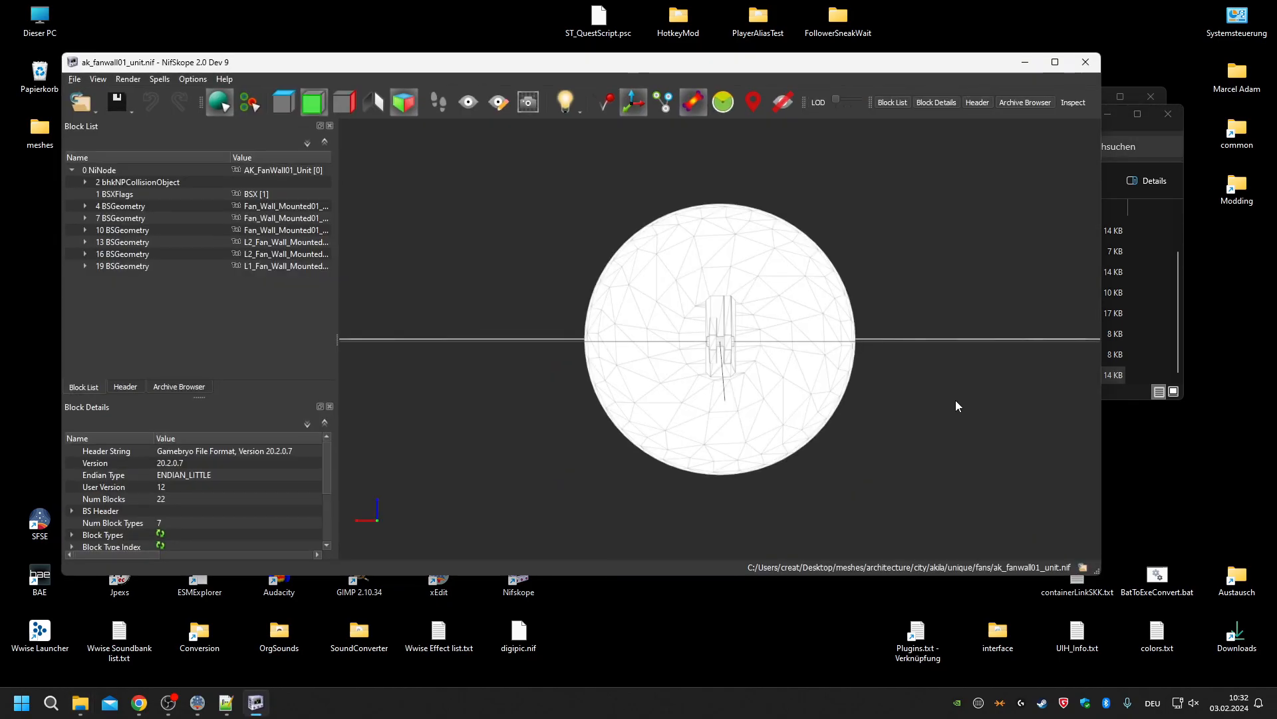
Examine the wall fan mesh in NifSkope from the front, close up and from the side, and close the viewer.
right_click(849, 406)
drag(801, 431, 825, 407)
scroll(825, 407, up, 10)
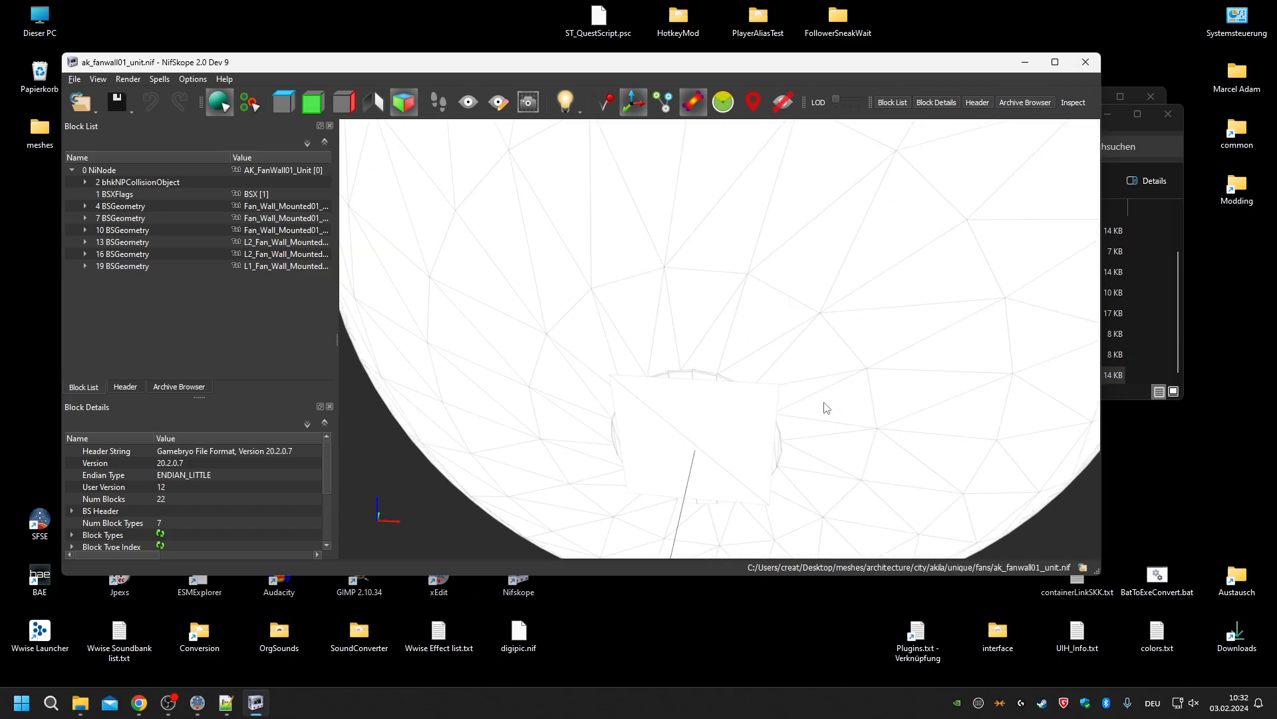
scroll(825, 407, up, 3)
scroll(822, 402, down, 3)
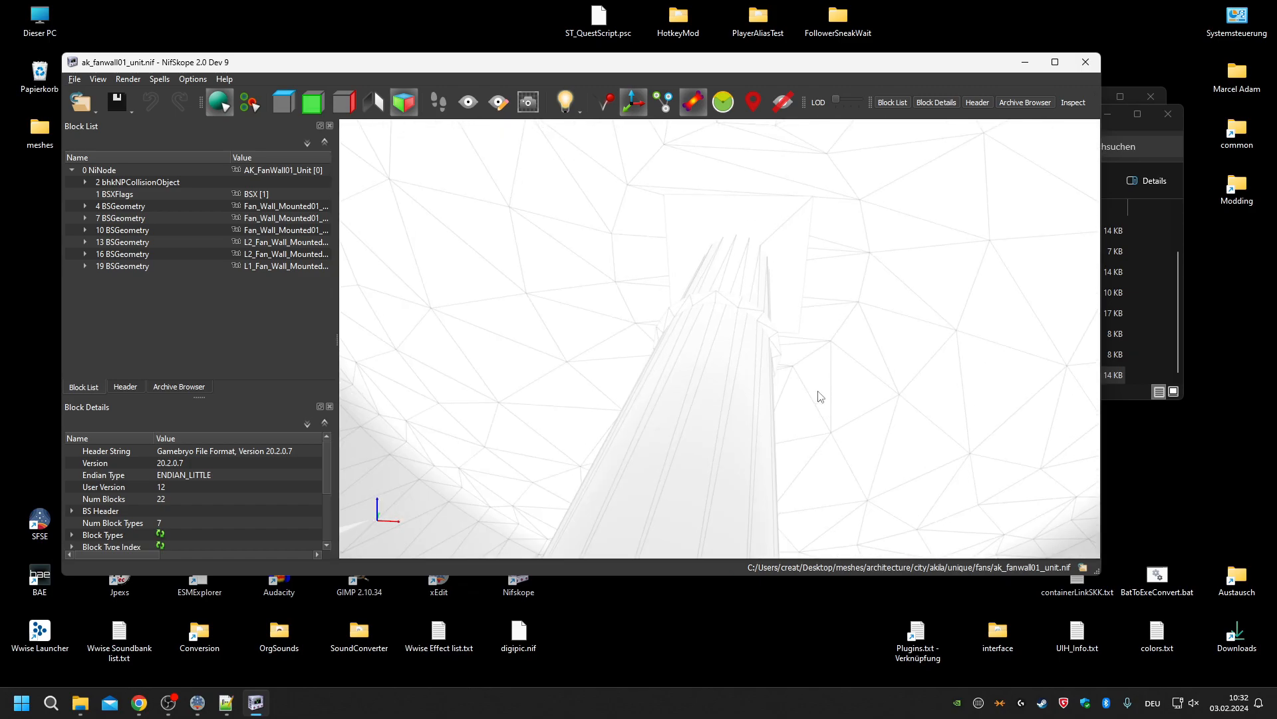
drag(803, 390, 831, 342)
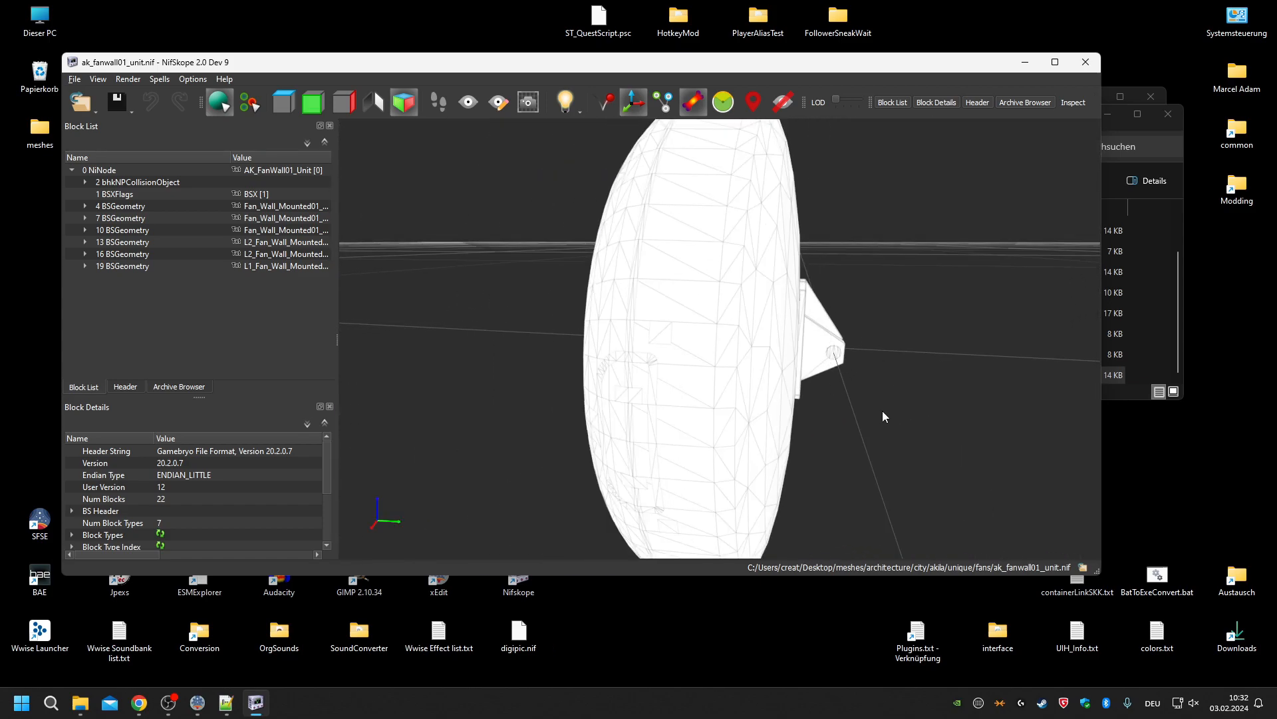
click(1149, 341)
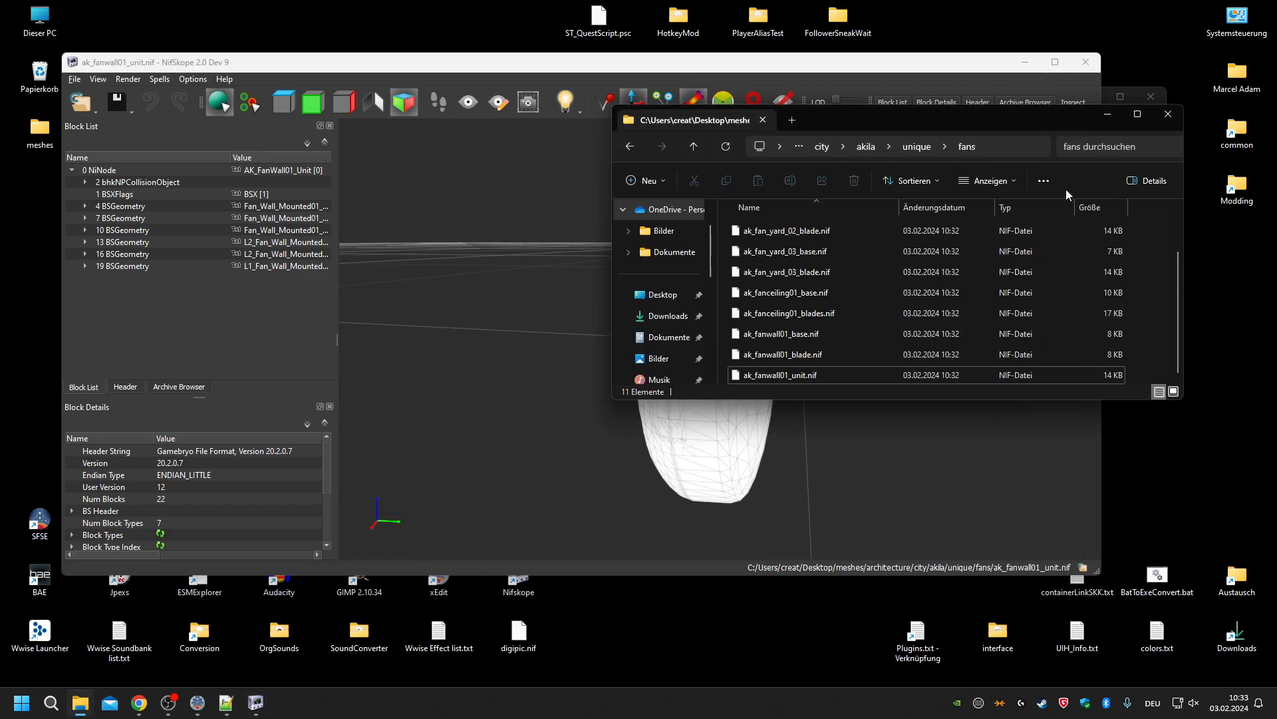
click(484, 419)
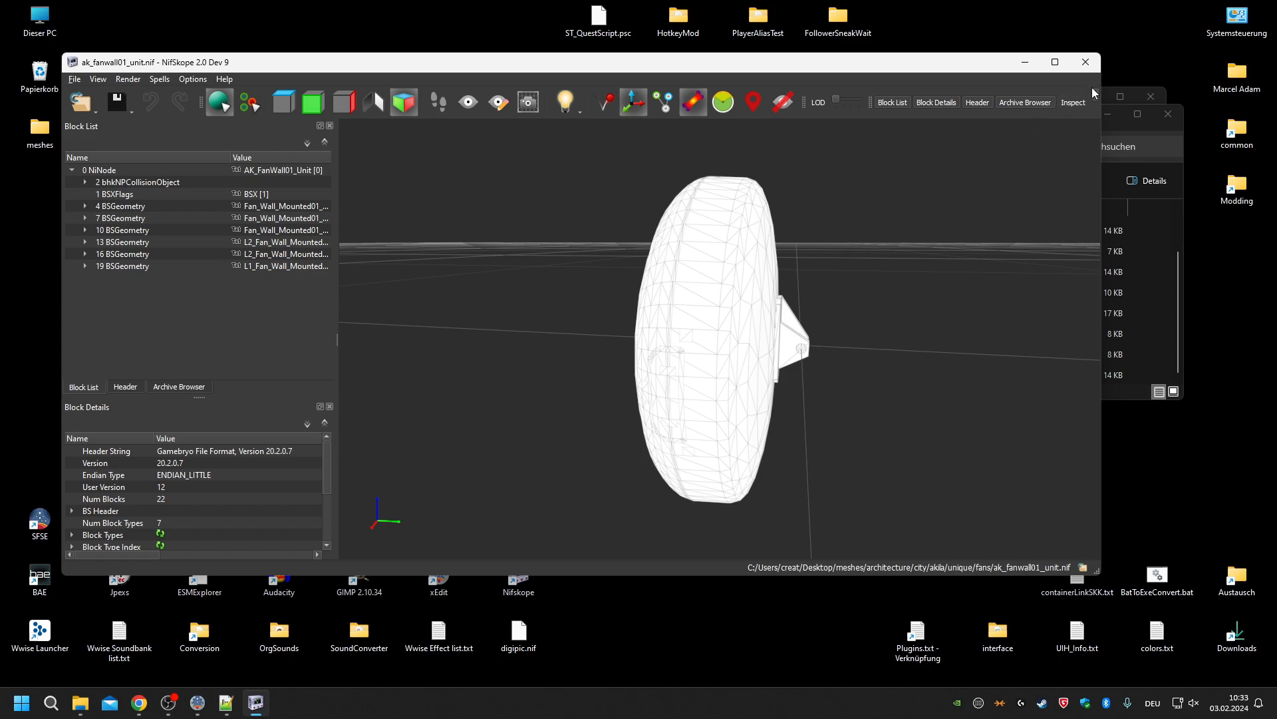
click(1085, 56)
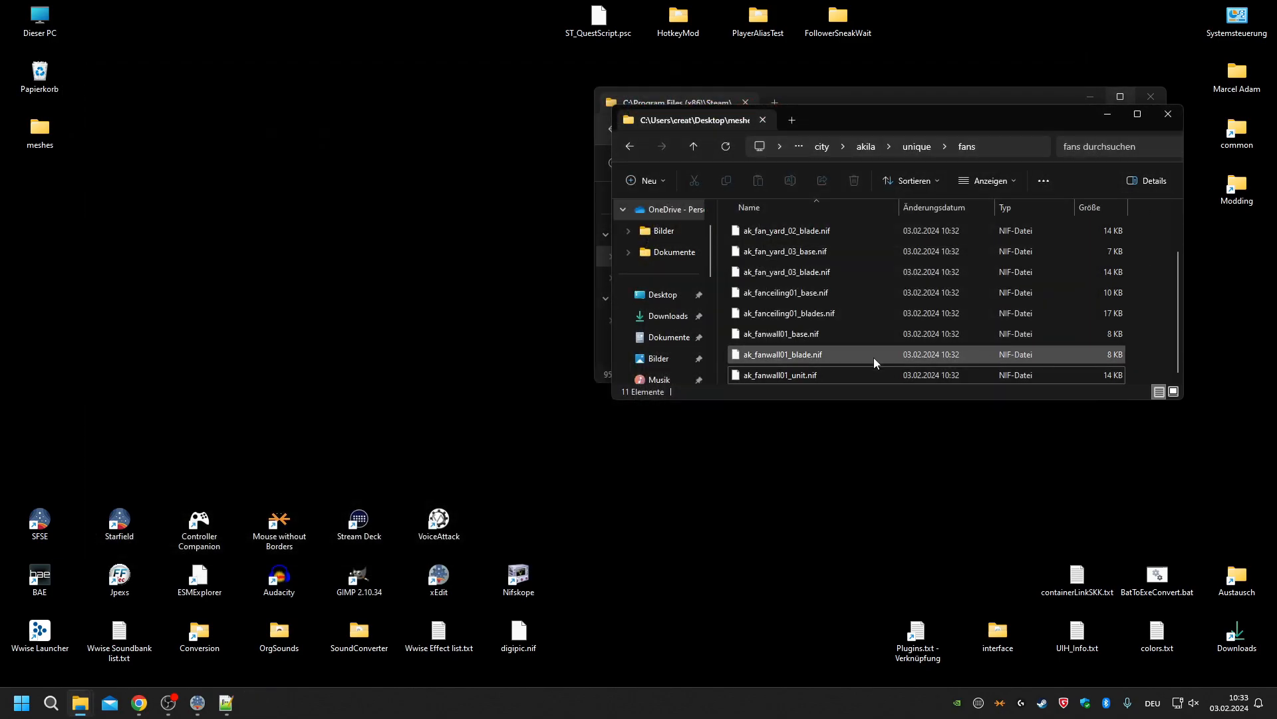
Open ak_fanwall01_blade.nif in NifSkope, view the fan blade mesh and close the viewer.
drag(800, 354, 522, 574)
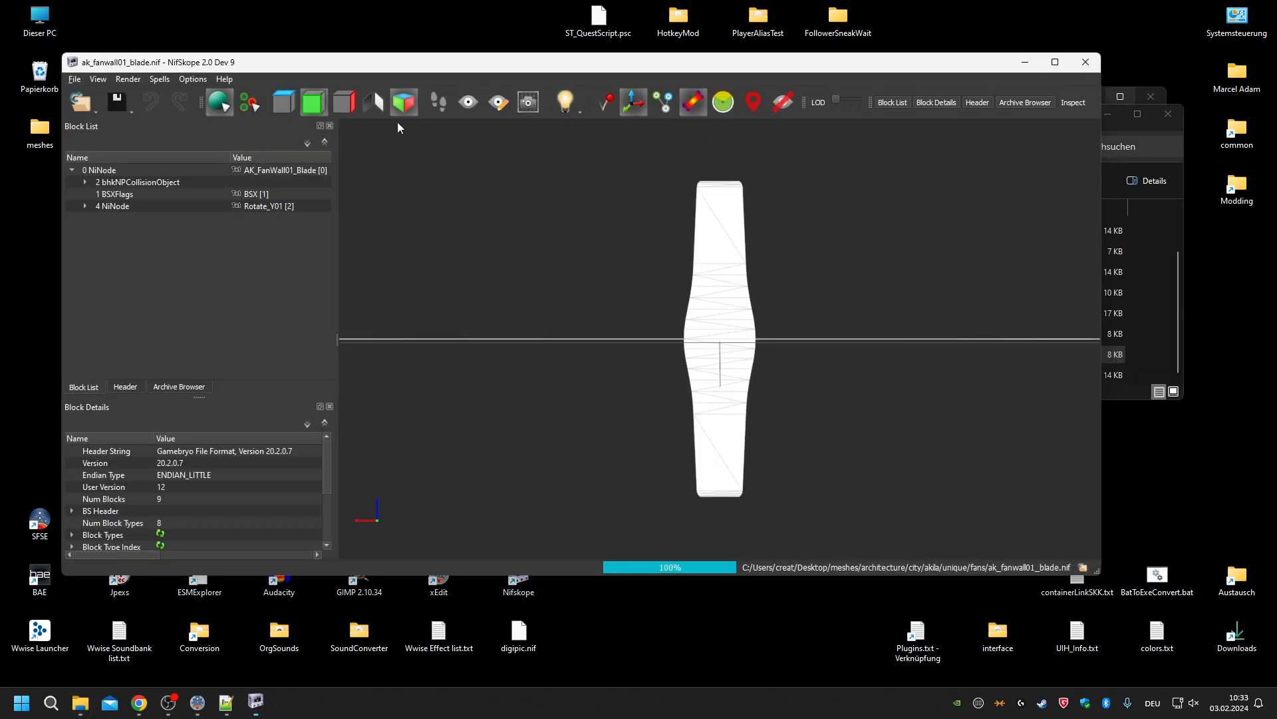
drag(400, 279, 732, 363)
click(1086, 61)
Switch to SF1Edit, list the records referencing AK_FanWall01_Unit and widen the Record column to show their cells.
click(198, 703)
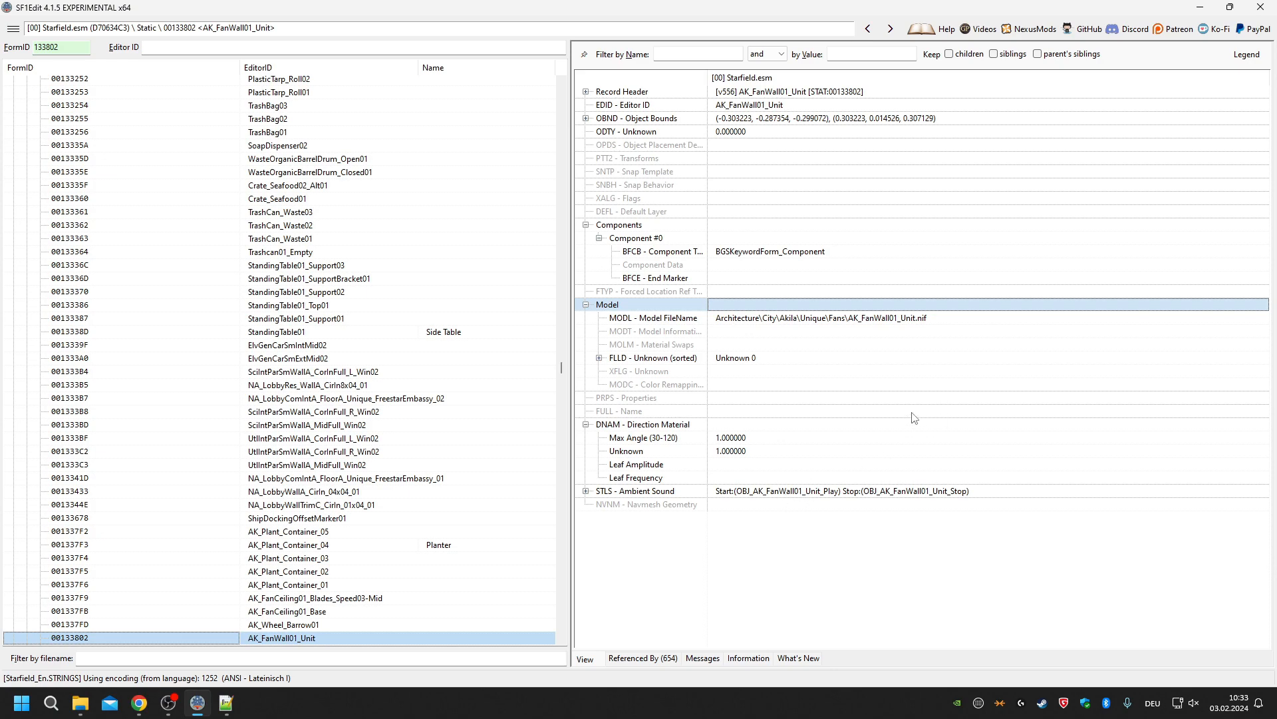
click(644, 658)
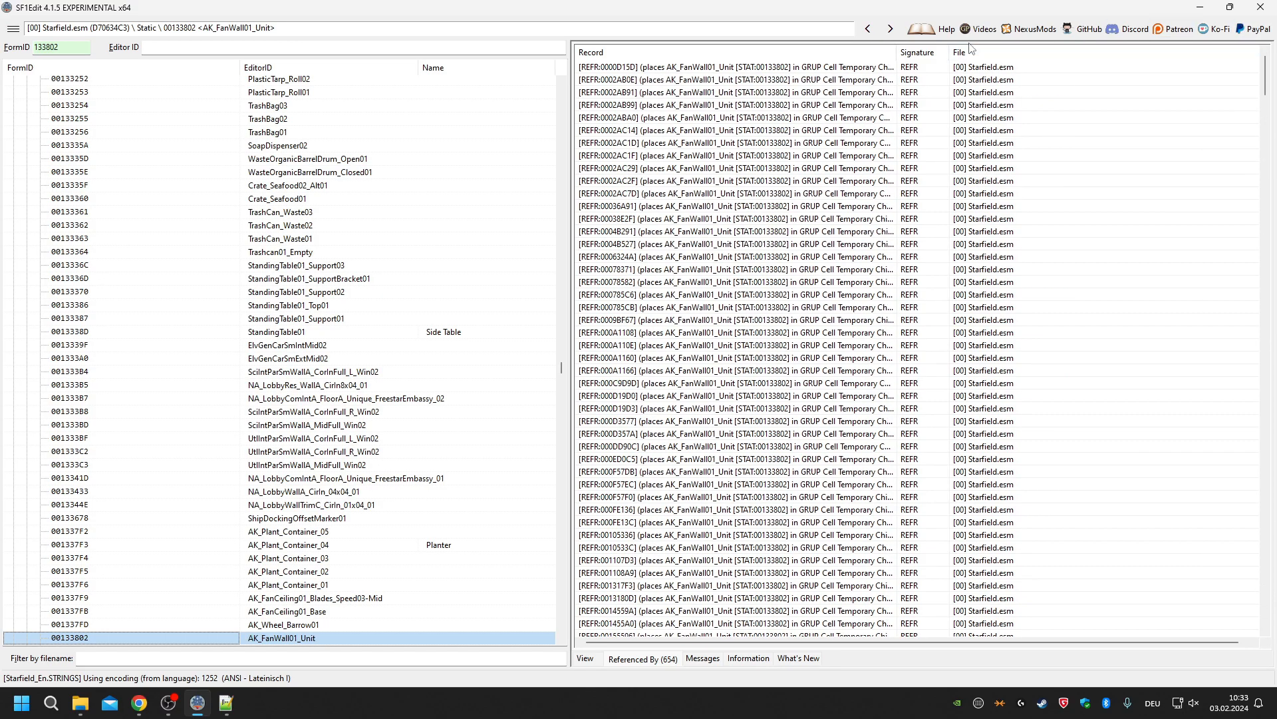
drag(896, 52, 1172, 51)
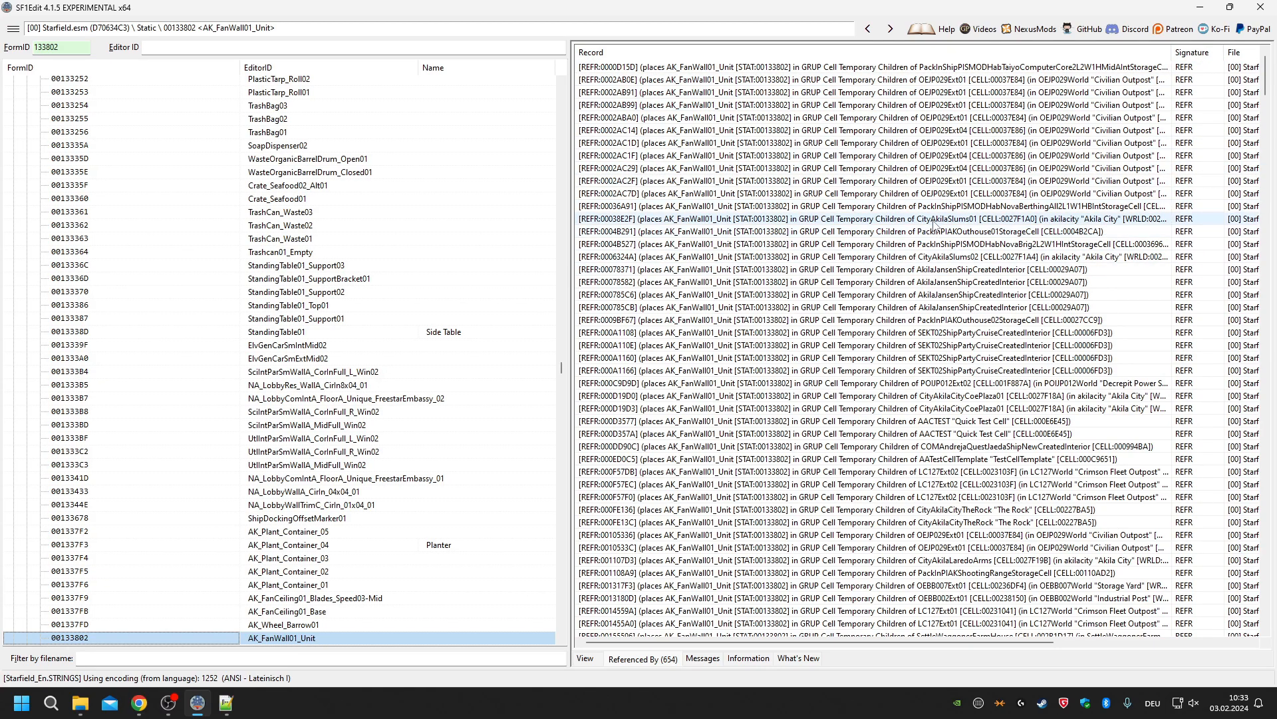
Open the fan's placed reference 00038E2F in CityAkilaSlums01, expand its Record Header and review its cell and fields.
double_click(1015, 220)
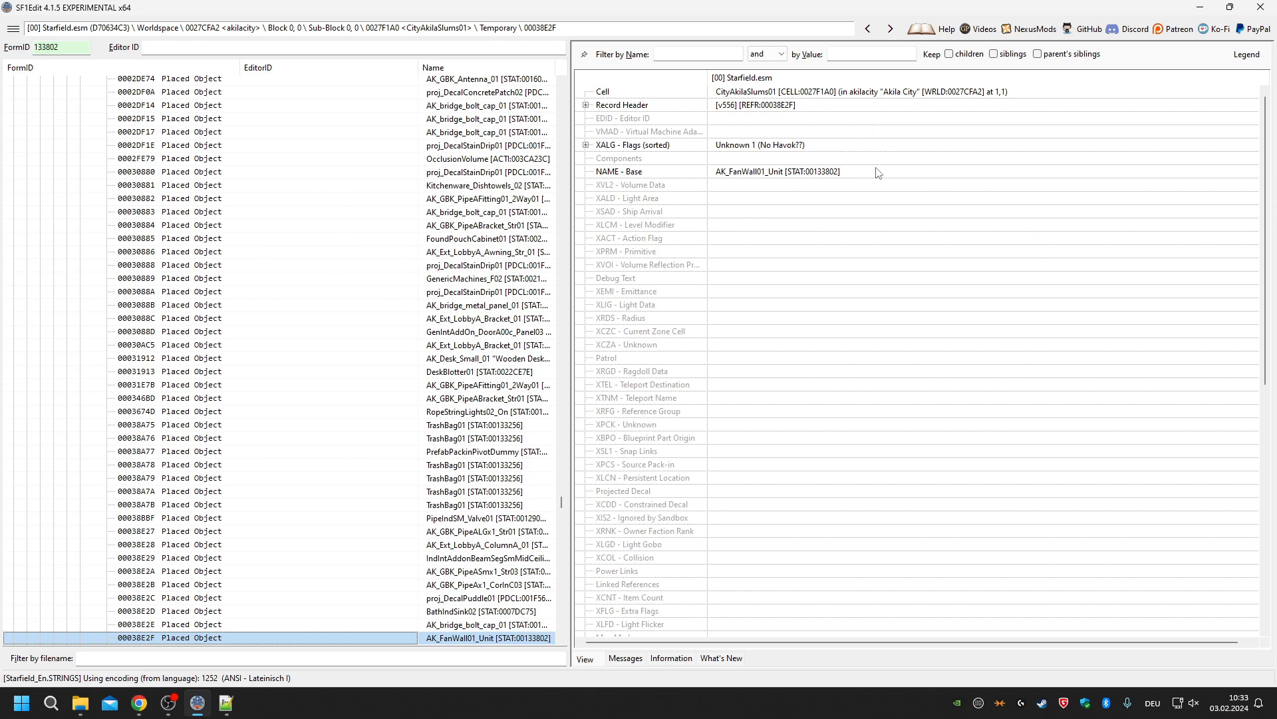
click(586, 105)
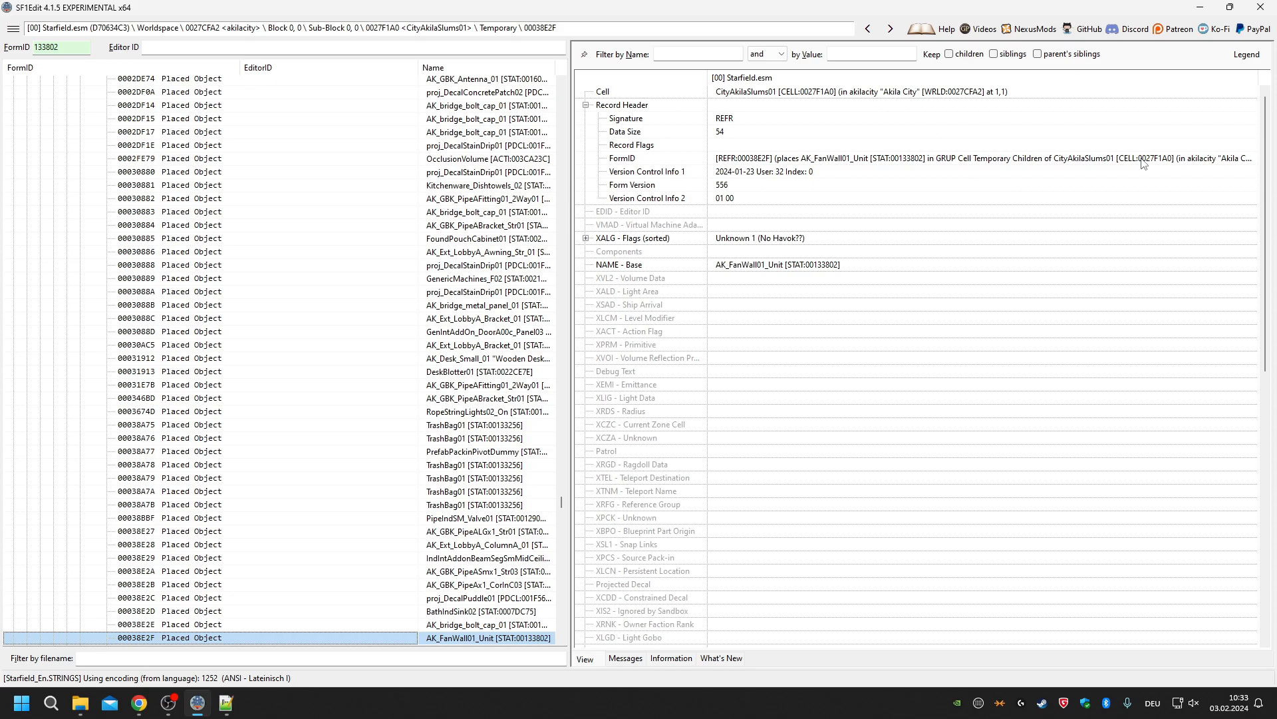
scroll(1018, 386, down, 5)
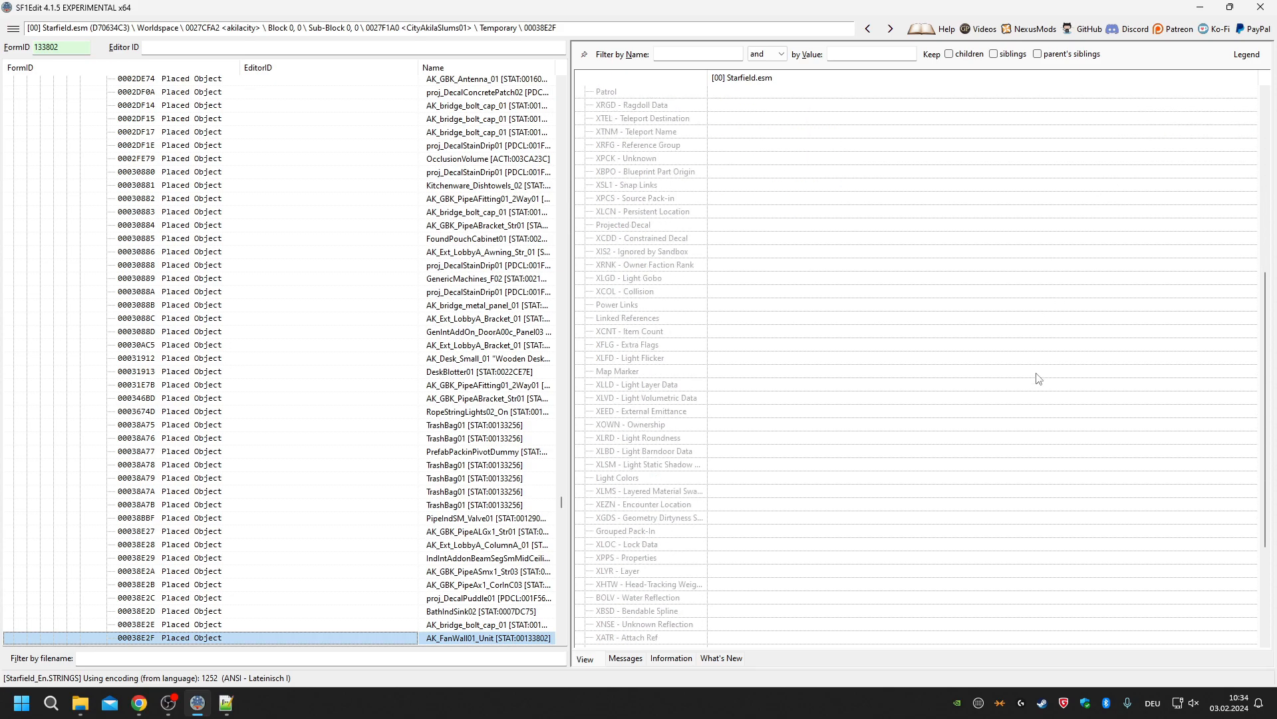
scroll(991, 399, up, 5)
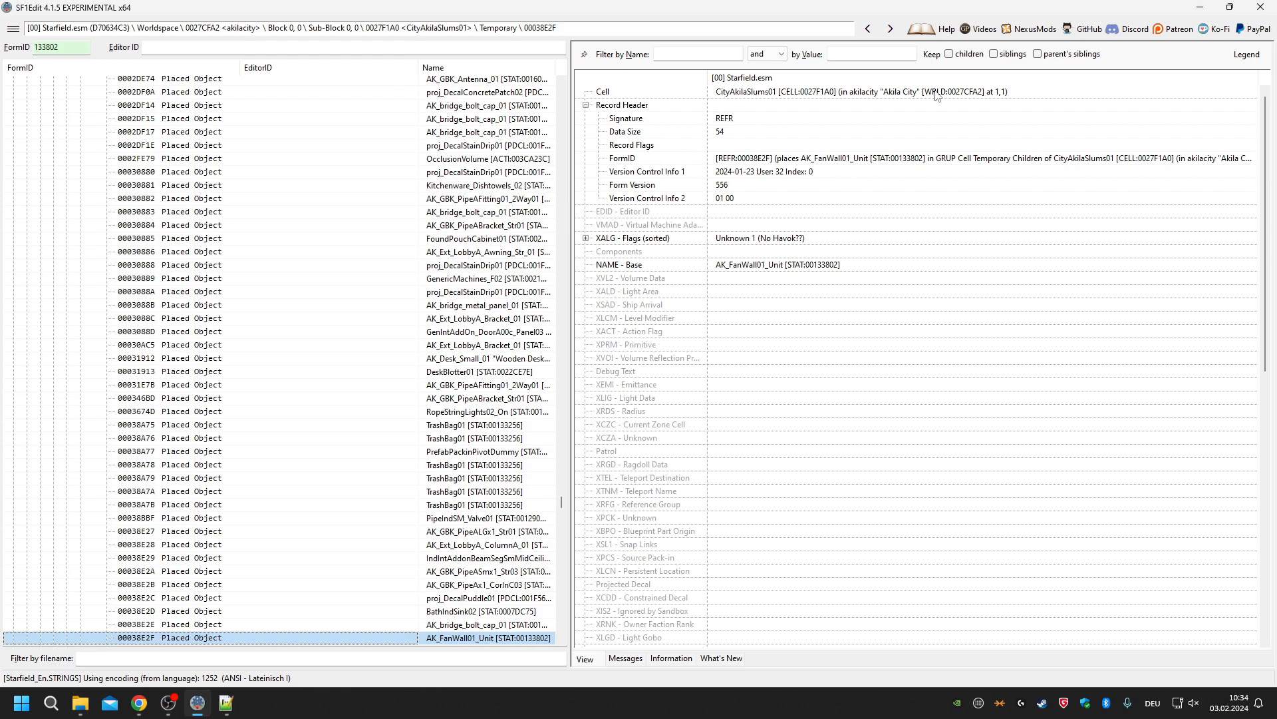
scroll(208, 302, up, 15)
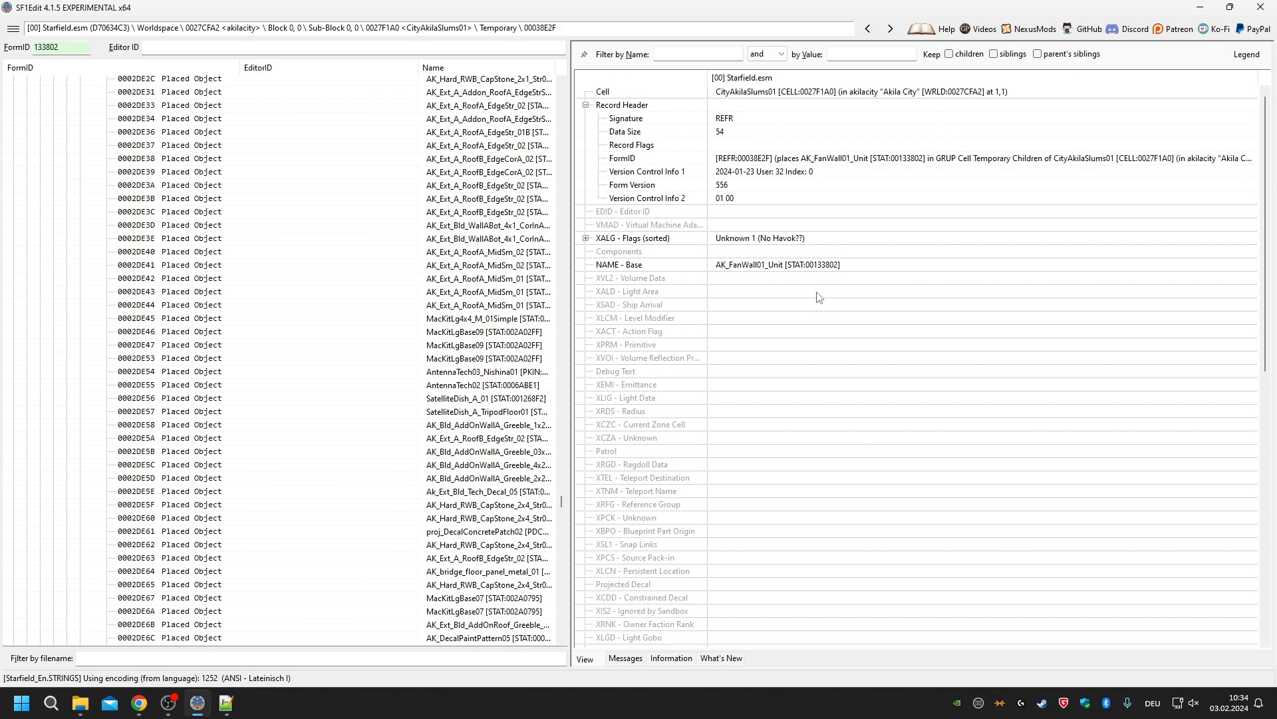
Follow the reference's base to AK_FanWall01_Unit and reopen its CityAkilaSlums01 placement from the list of referencing records.
double_click(832, 265)
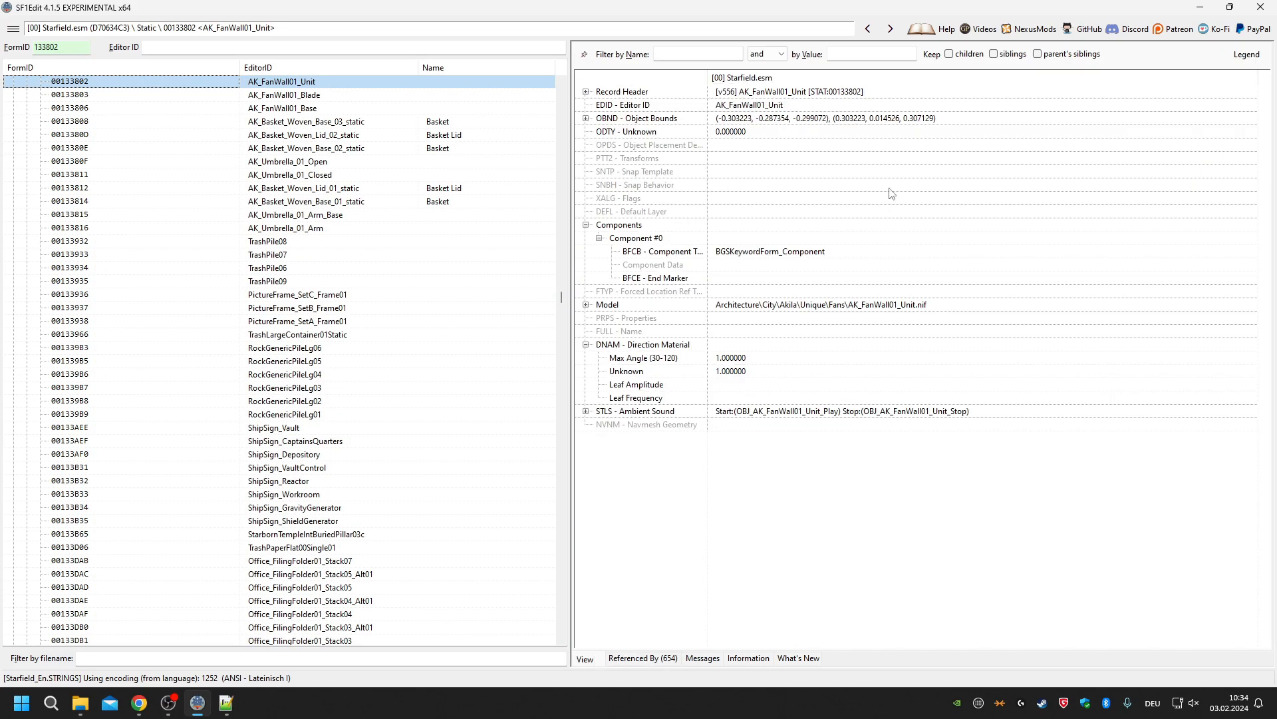
click(643, 660)
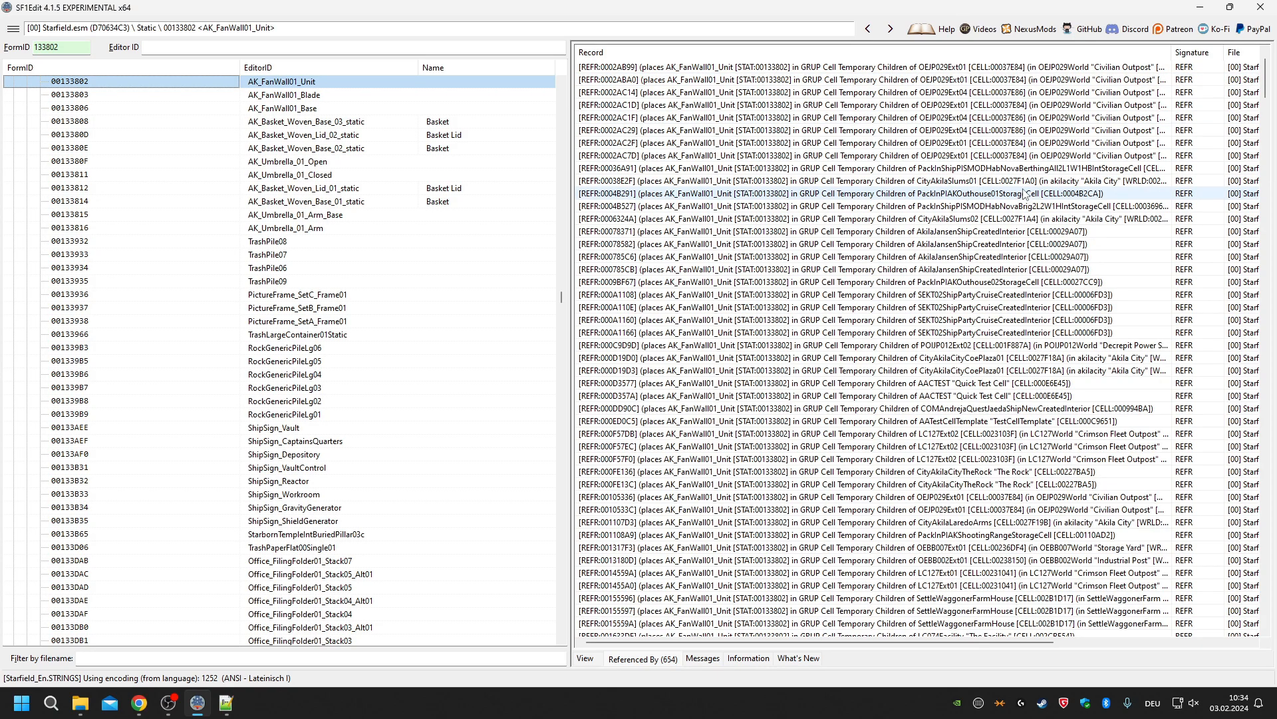
double_click(963, 182)
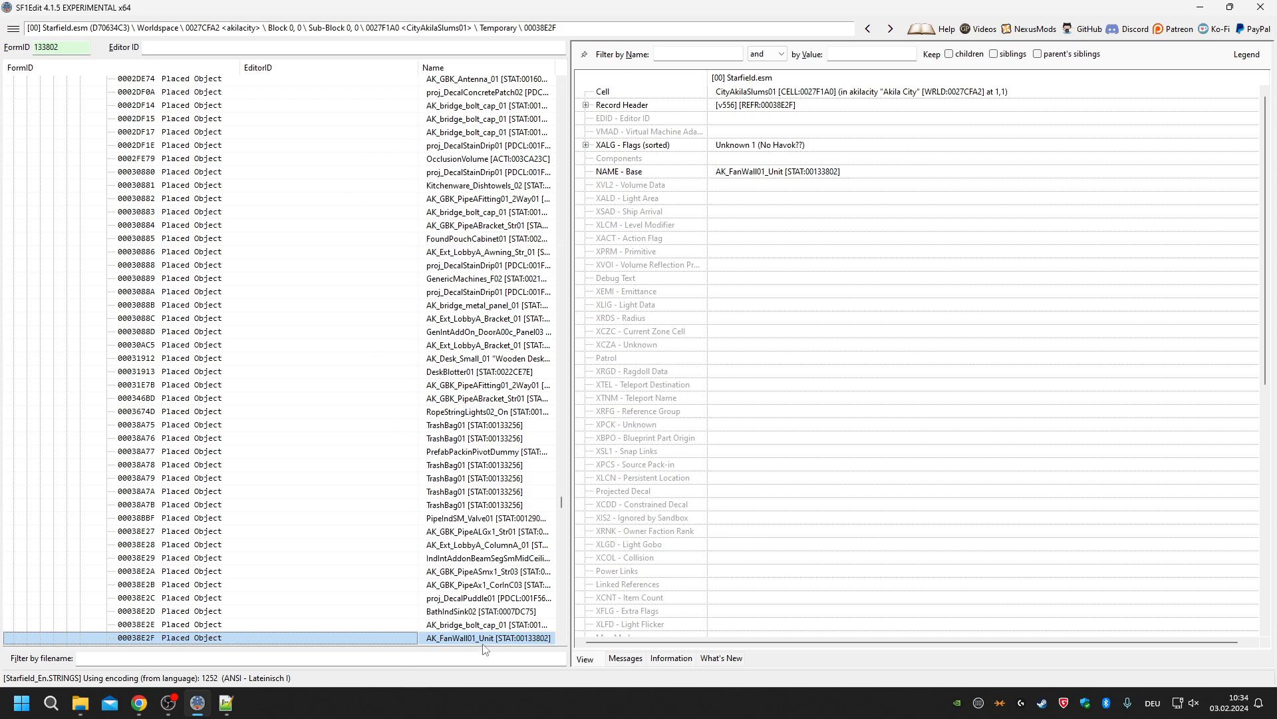
Browse the placed objects around the fan in CityAkilaSlums01 and view the AK_GBK_PipeAFitting01_2Way01 reference 00038E30.
scroll(520, 627, down, 1)
scroll(520, 627, up, 1)
scroll(520, 627, down, 10)
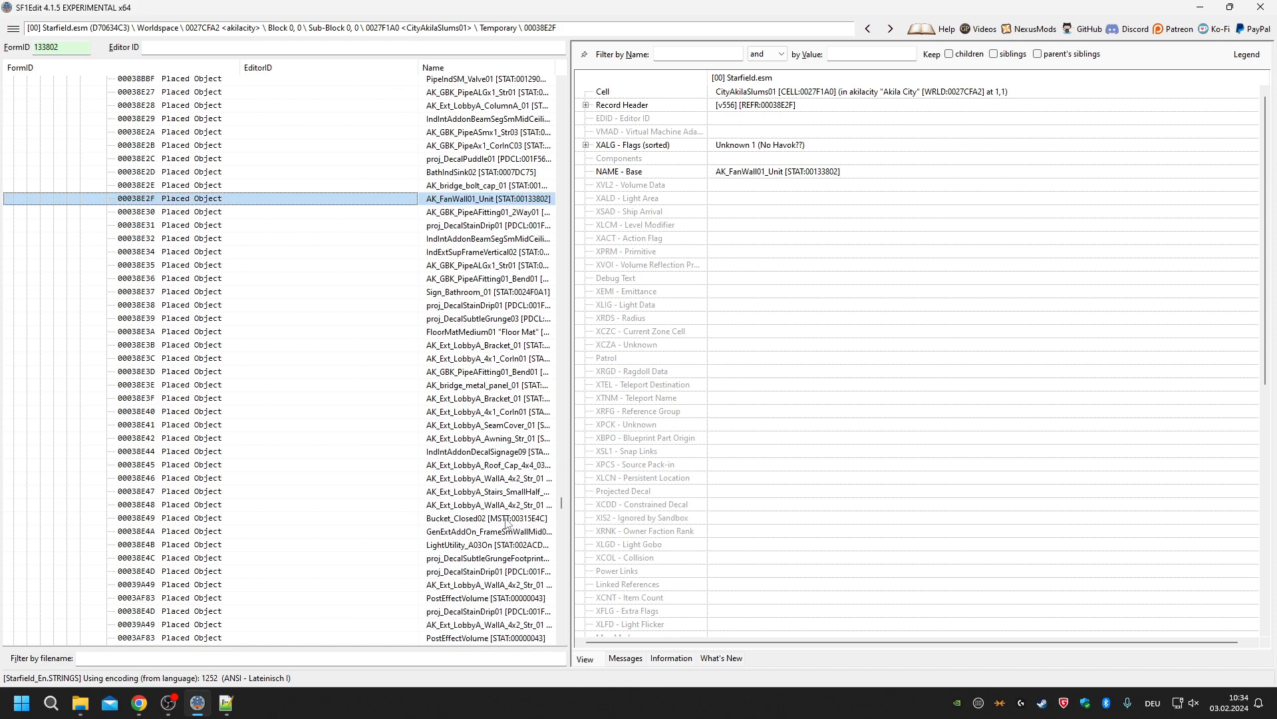
scroll(507, 522, up, 5)
click(495, 451)
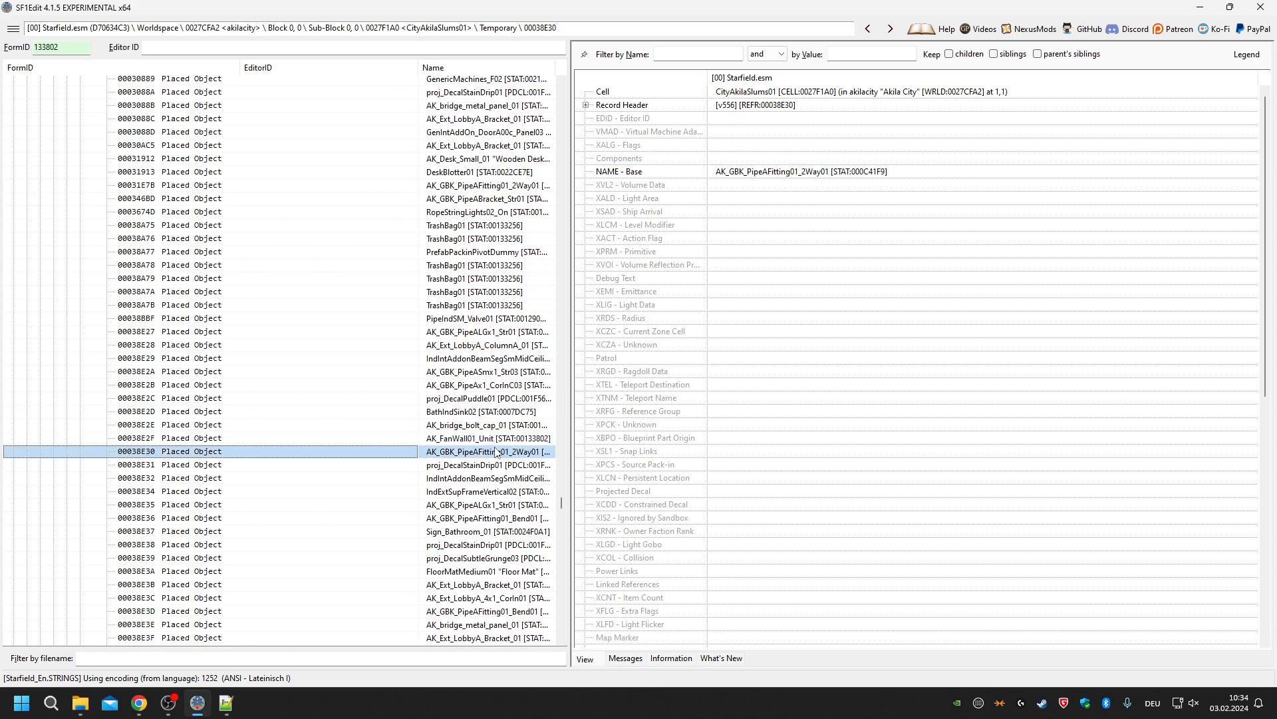
Return to the AK_FanWall01_Unit record, view its fields and reopen its list of referencing records.
key(Return)
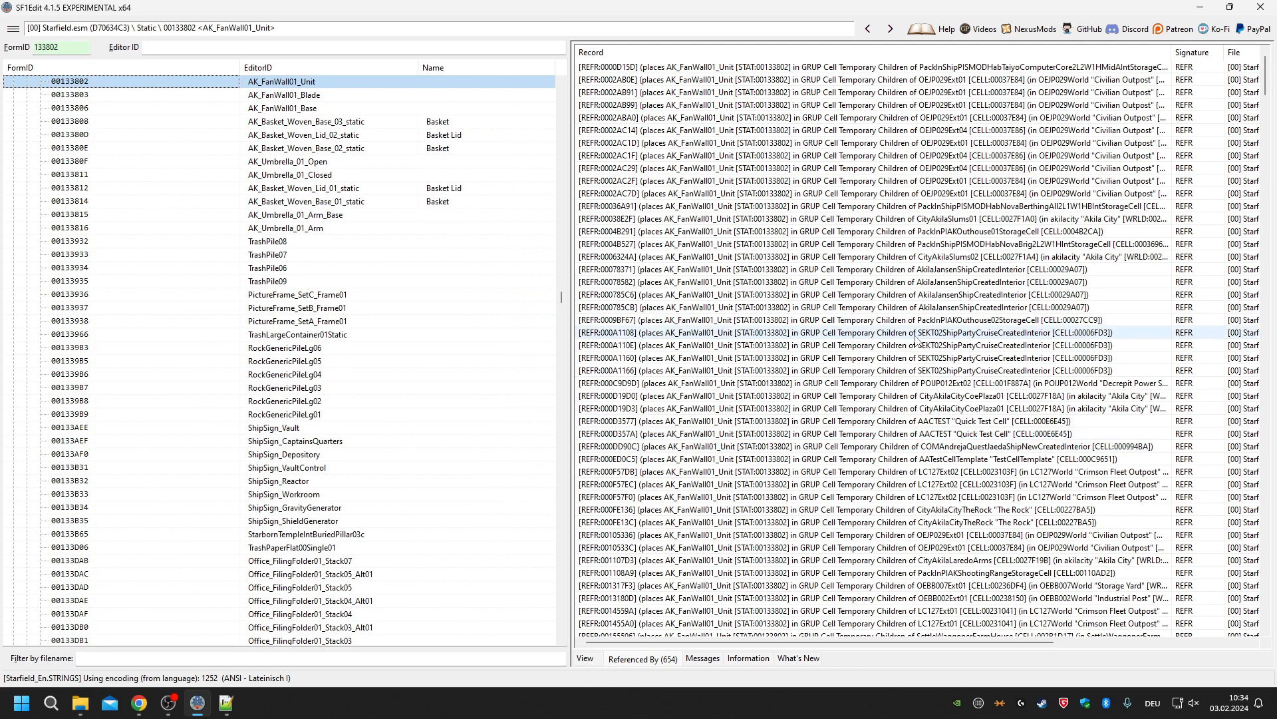
scroll(909, 316, up, 13)
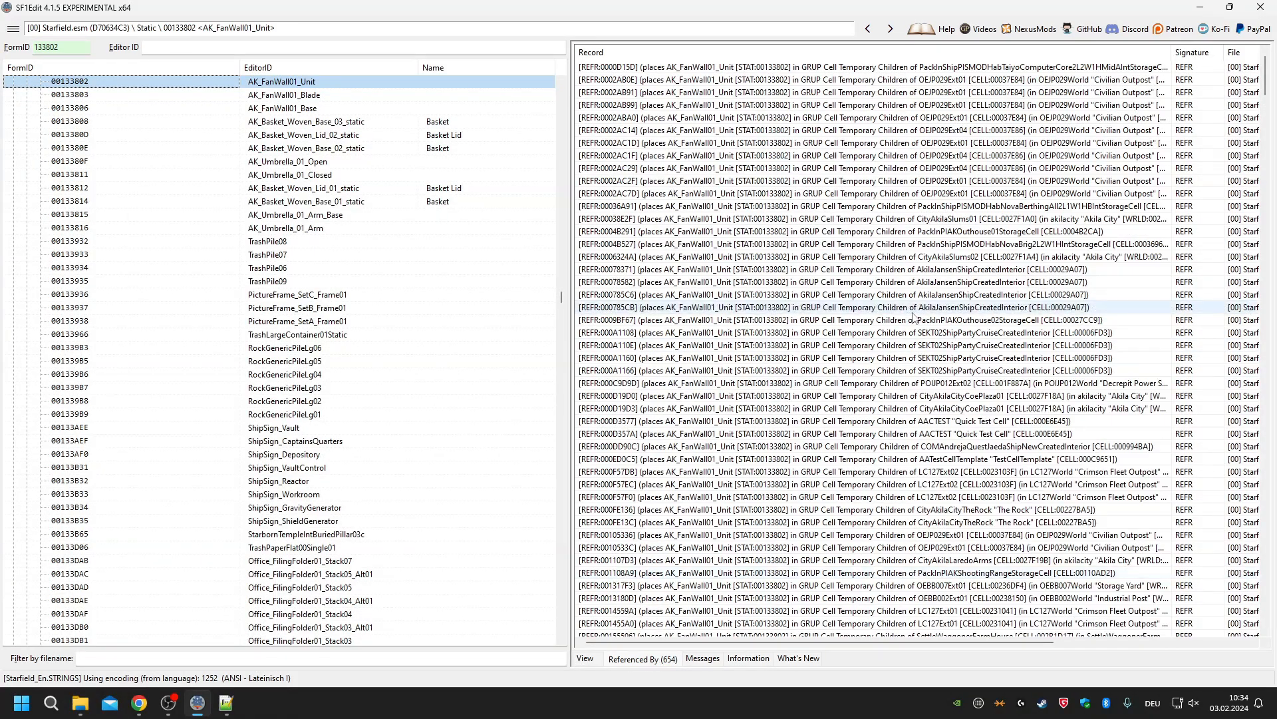
click(586, 658)
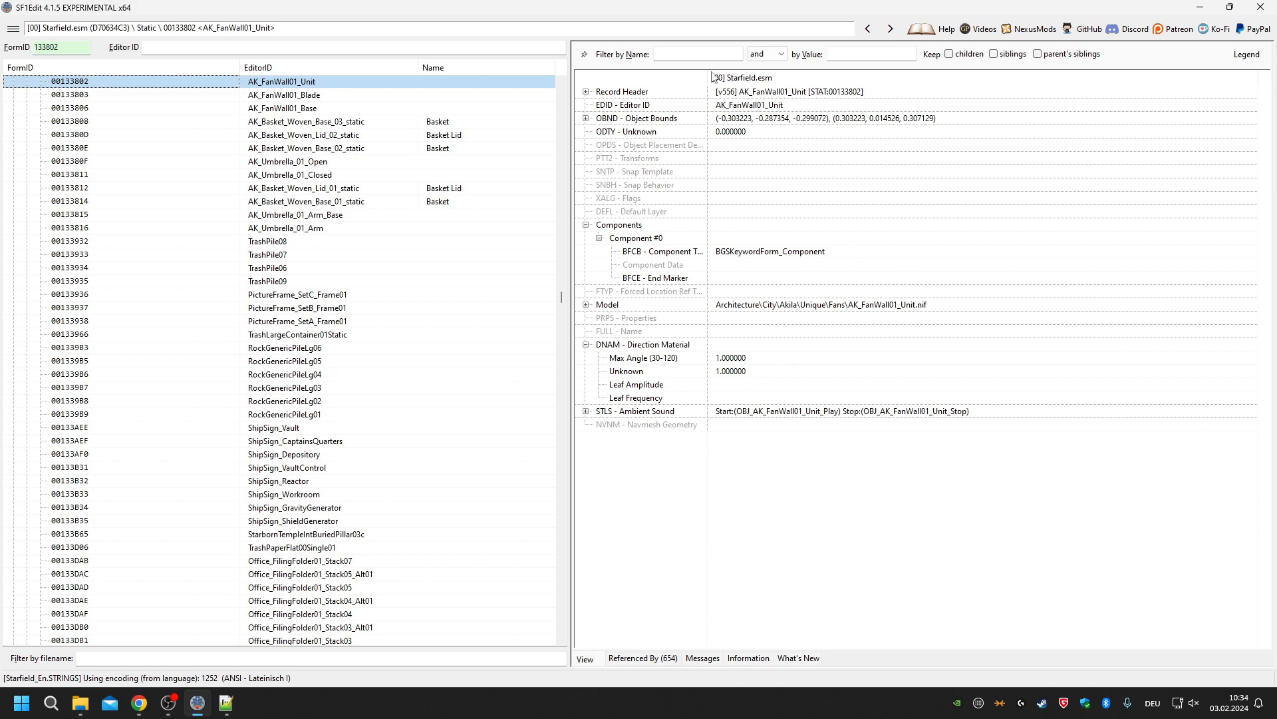
click(672, 658)
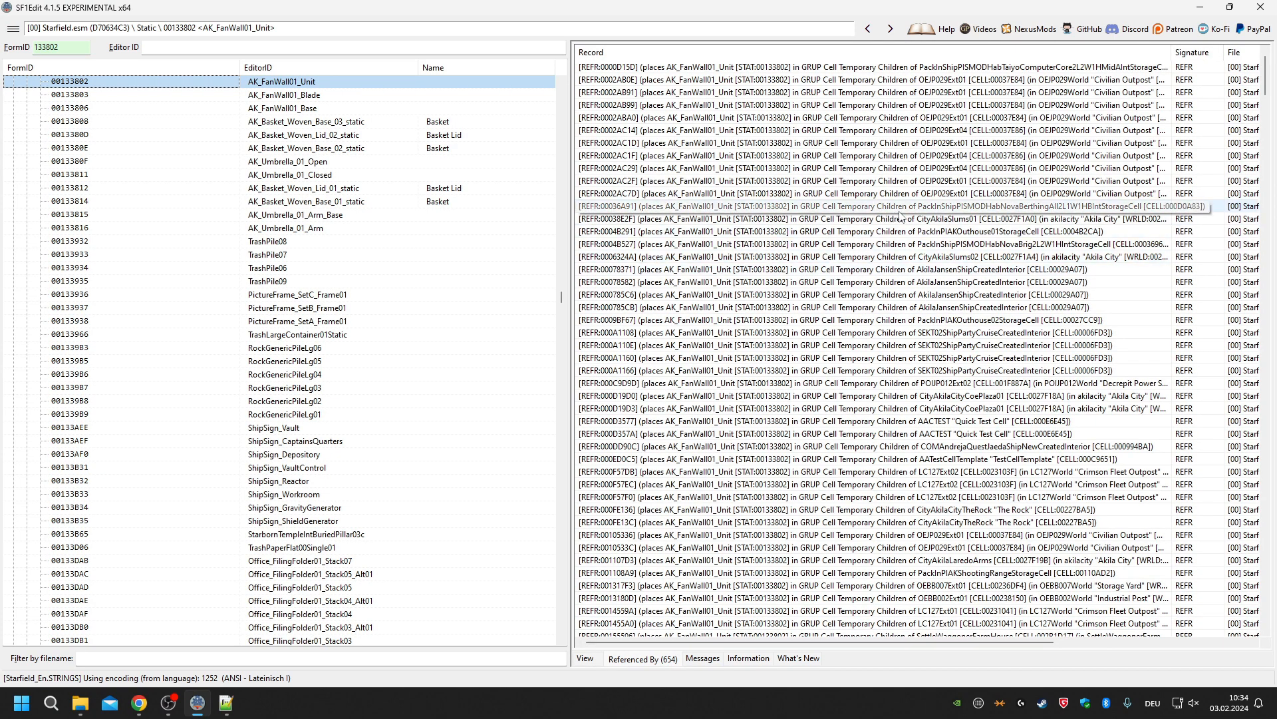
Open the fan's CityAkilaSlums01 placement 00038E2F, expand its Record Header and view its Position/Rotation data.
double_click(1041, 219)
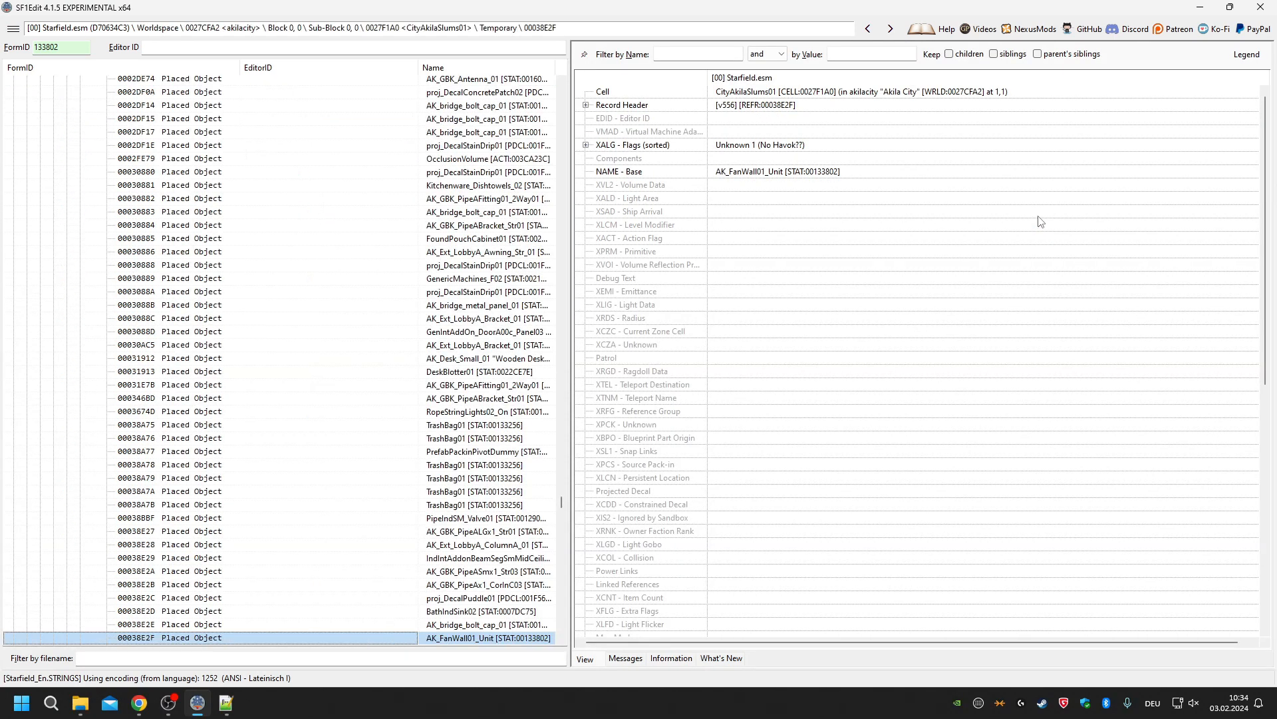
scroll(429, 383, down, 3)
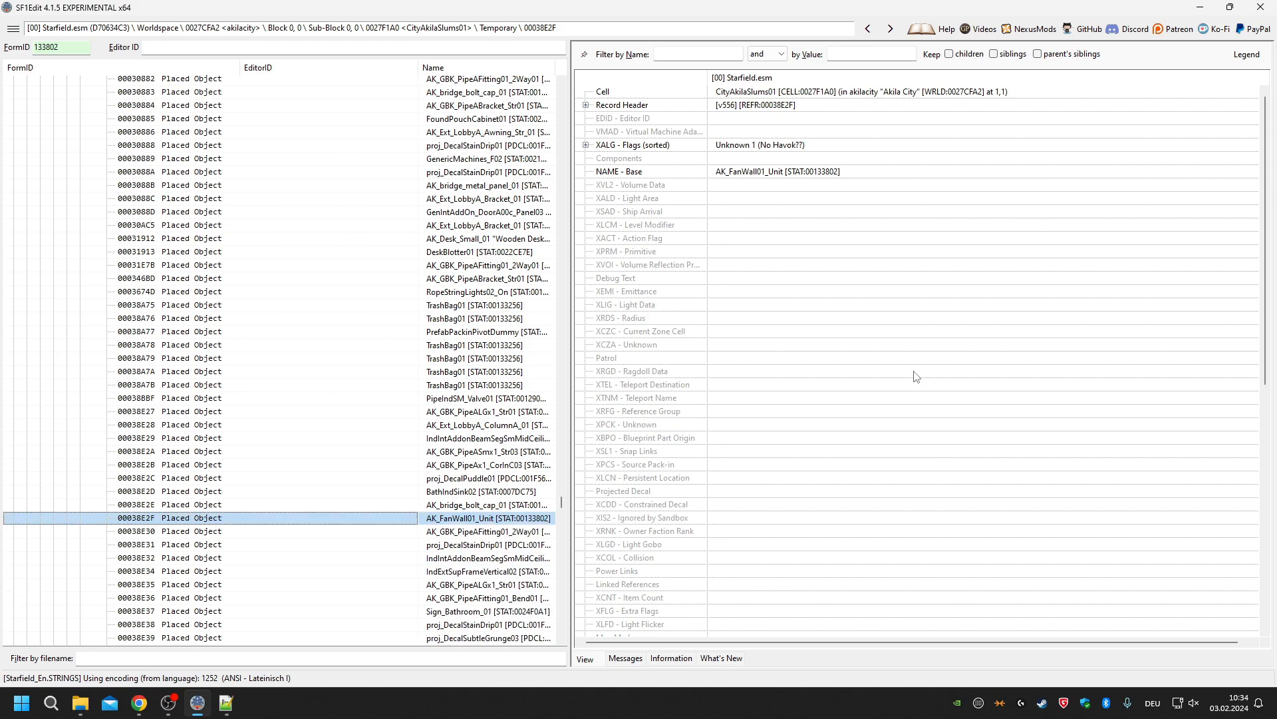
click(586, 106)
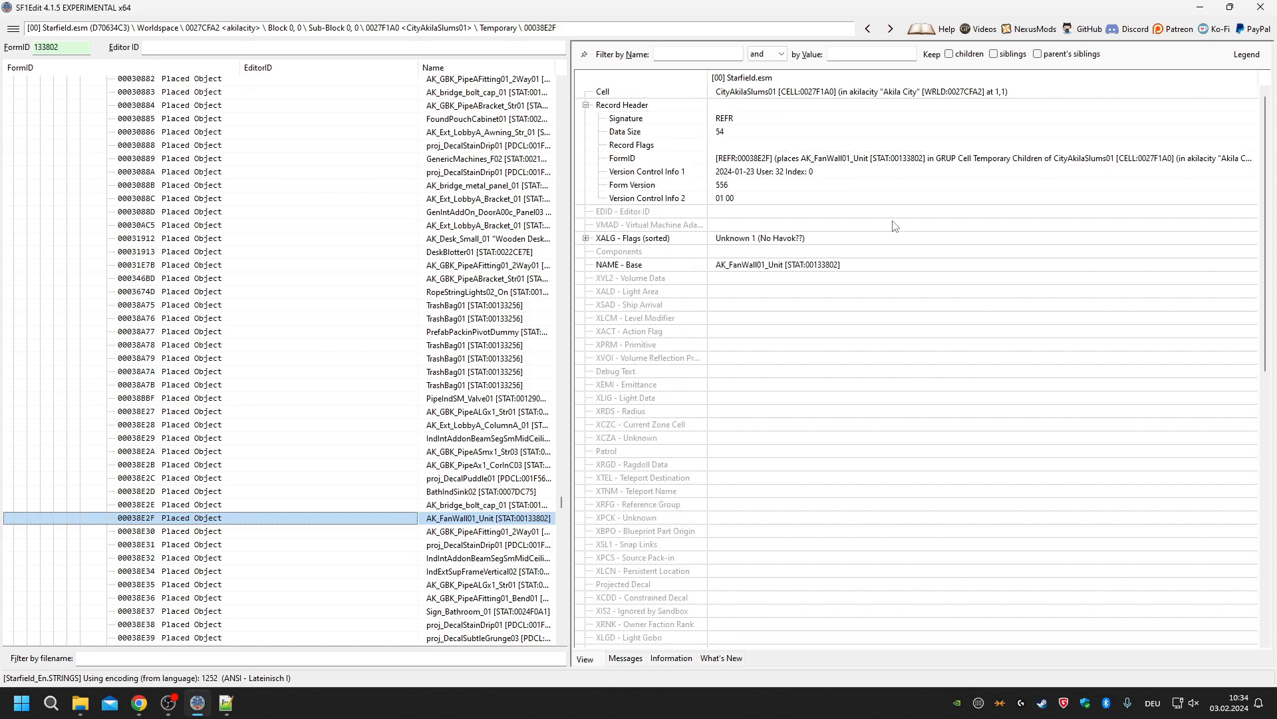
scroll(865, 269, down, 2)
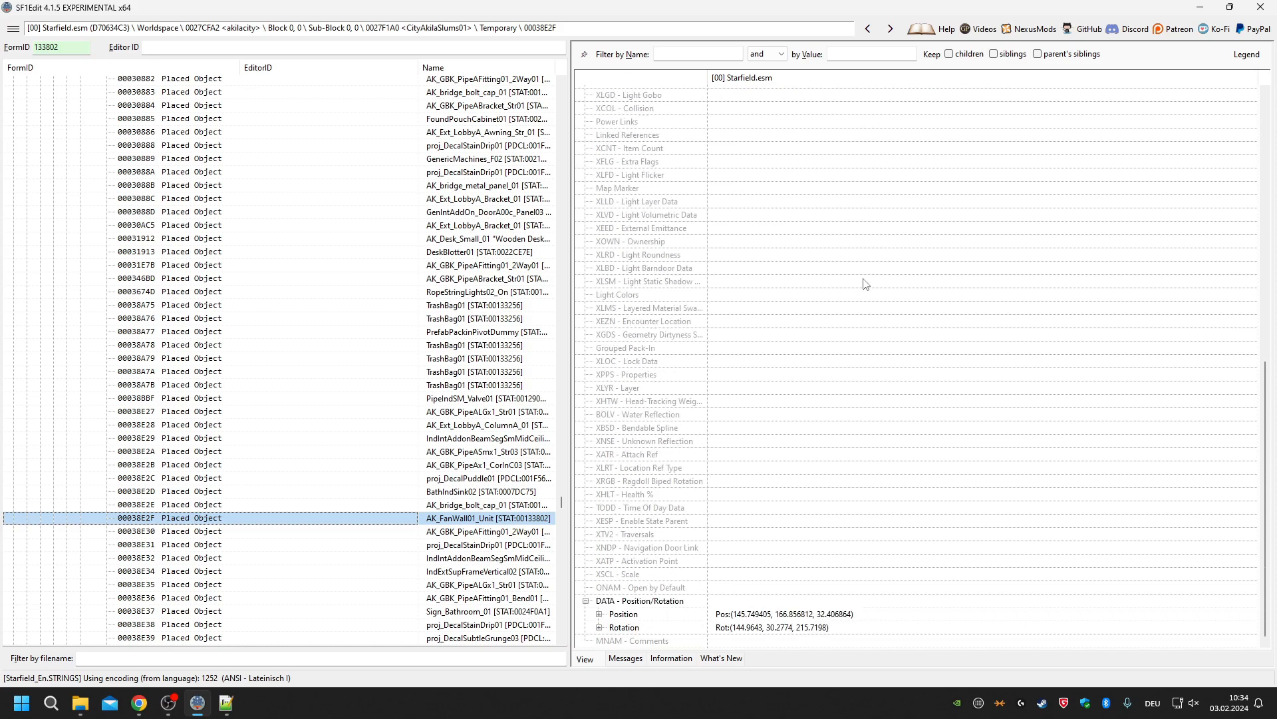
Go back to the fan's referencing records, view placement 000A1108 in SEKT02ShipPartyCruiseCreatedInterior and return to the list.
double_click(864, 280)
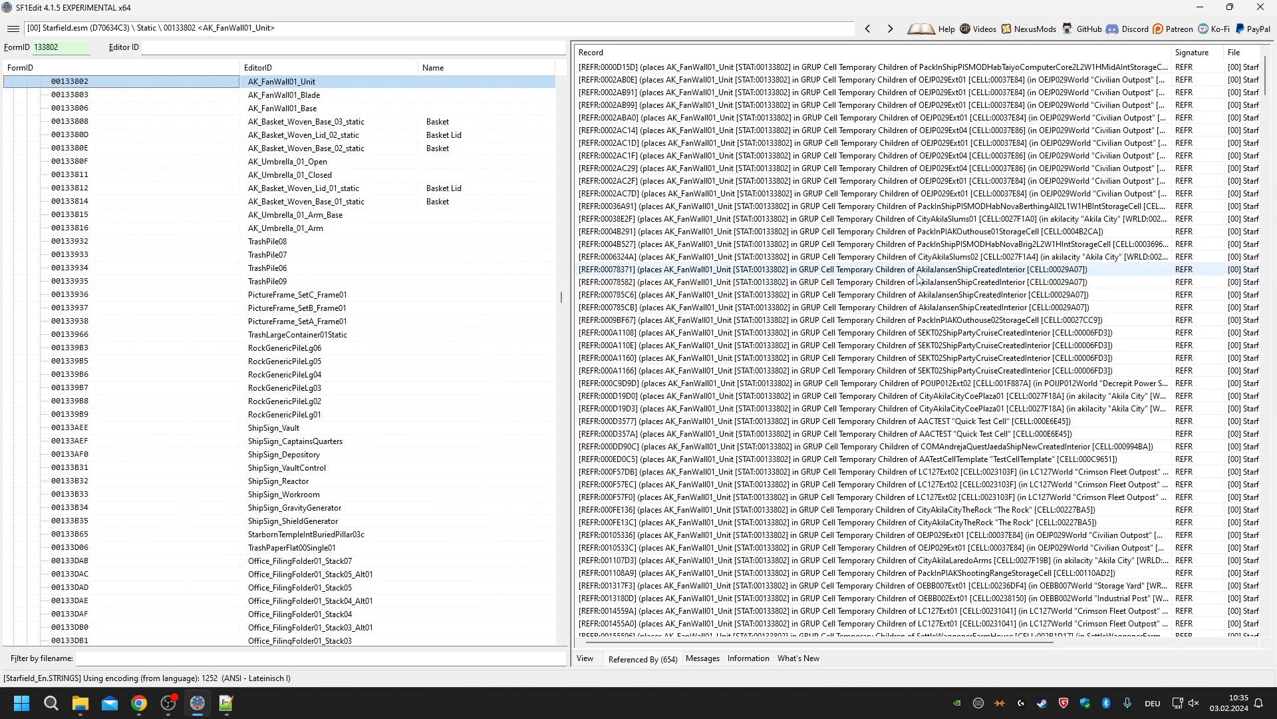
double_click(979, 333)
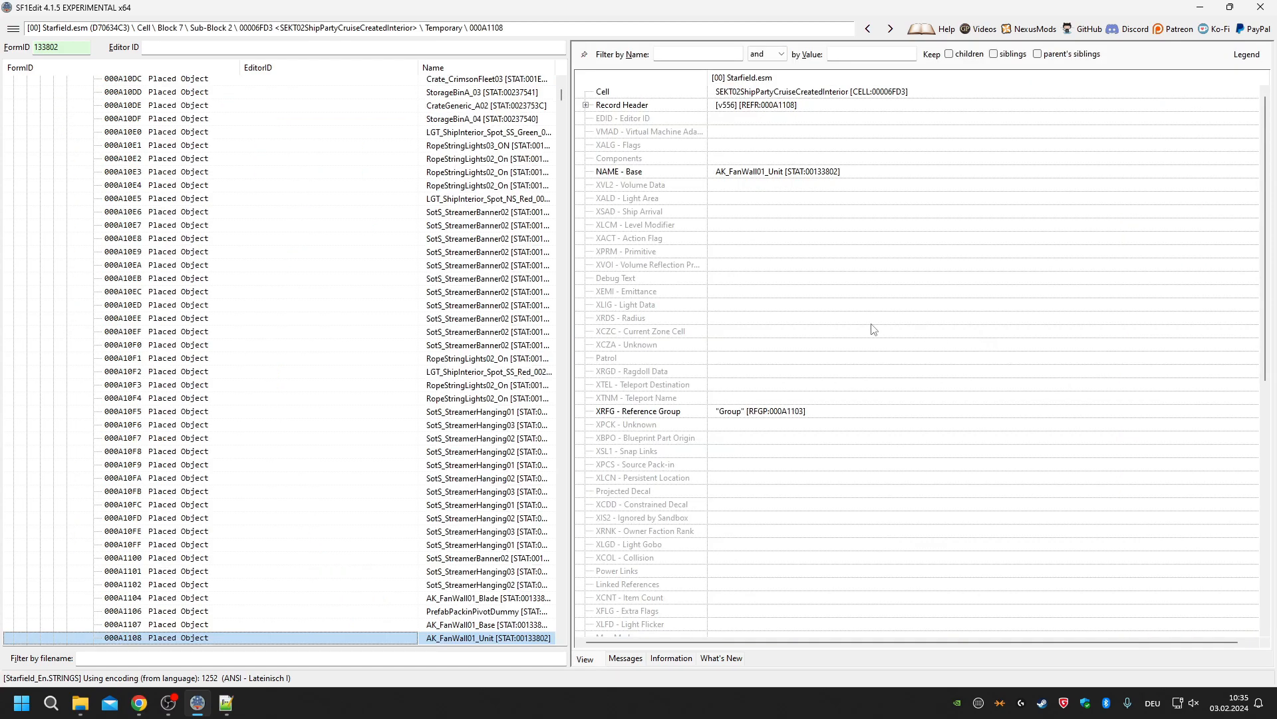
key(alt+Left)
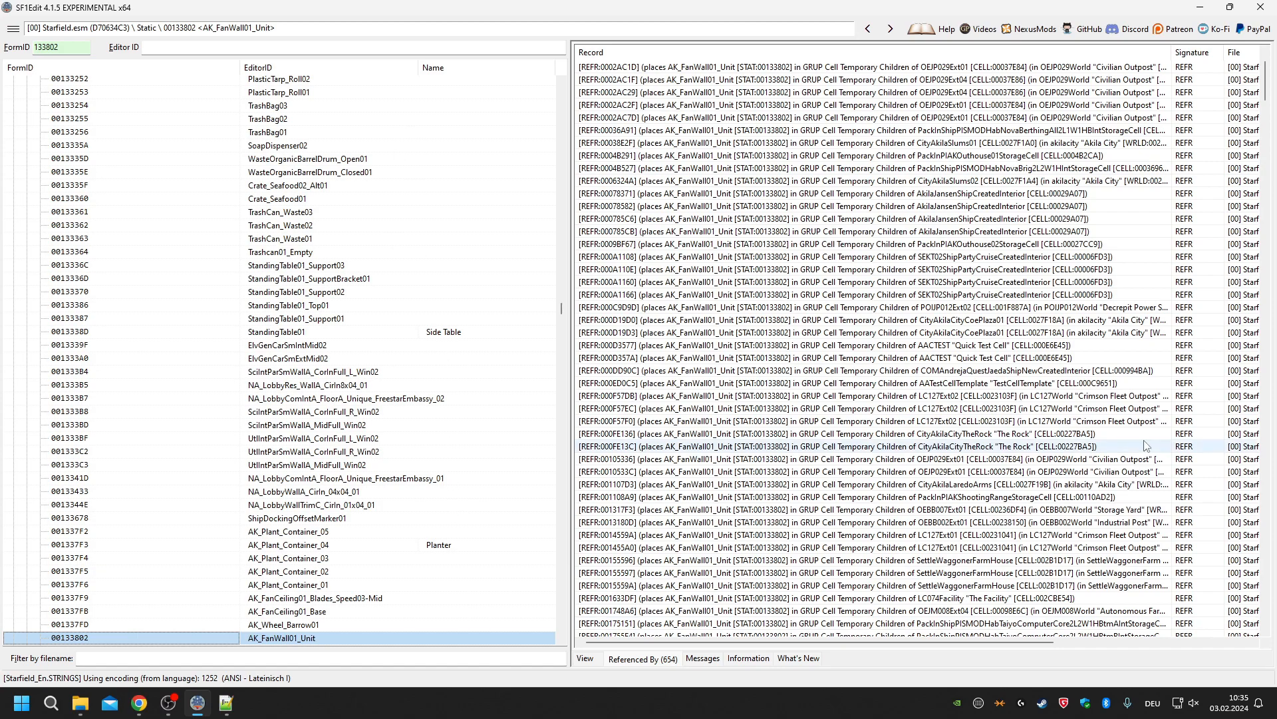
Open the fan's placement 000D3577 in the AACTEST "Quick Test Cell" and view its fields and neighbouring placed objects.
scroll(1021, 324, down, 1)
double_click(1013, 307)
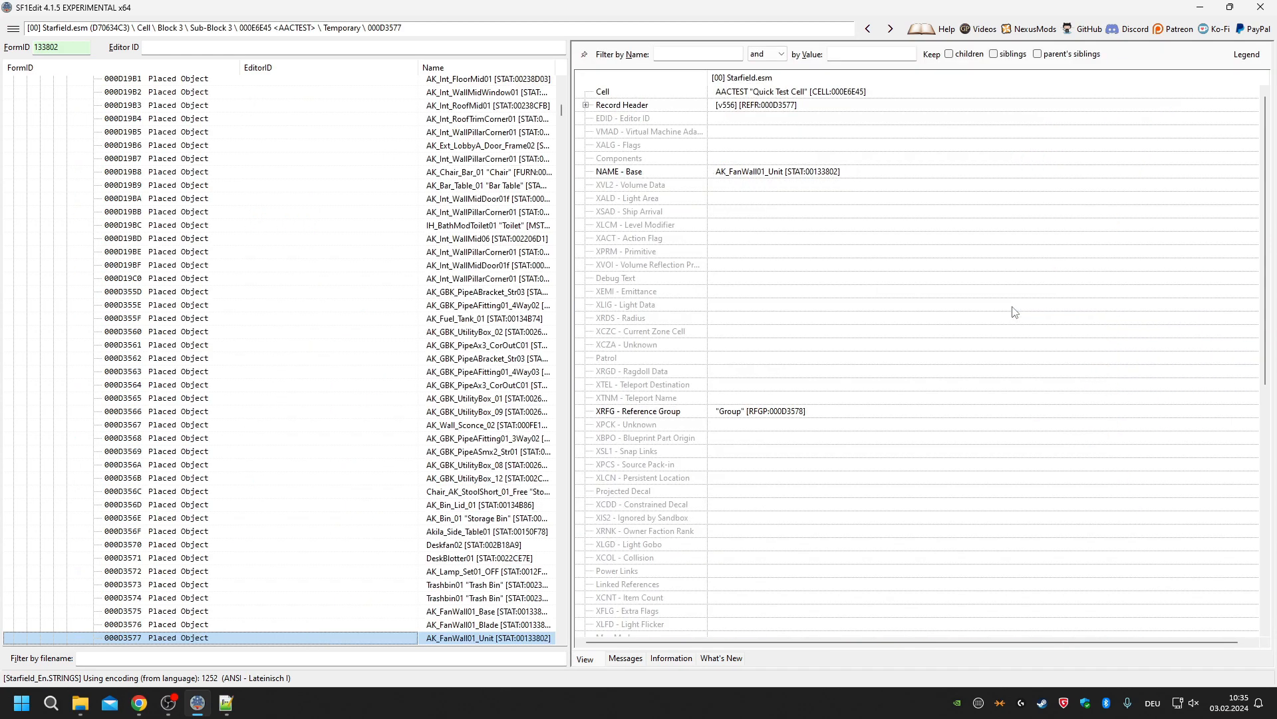
scroll(898, 362, down, 1)
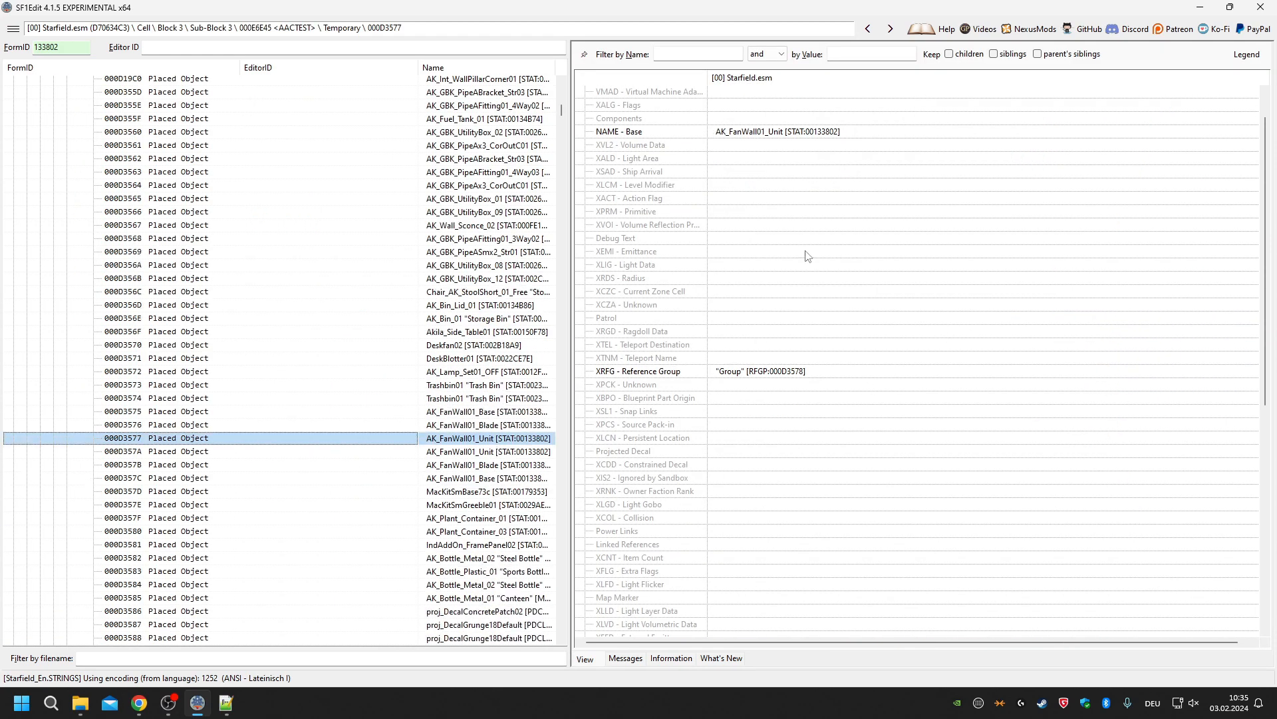
scroll(786, 253, up, 1)
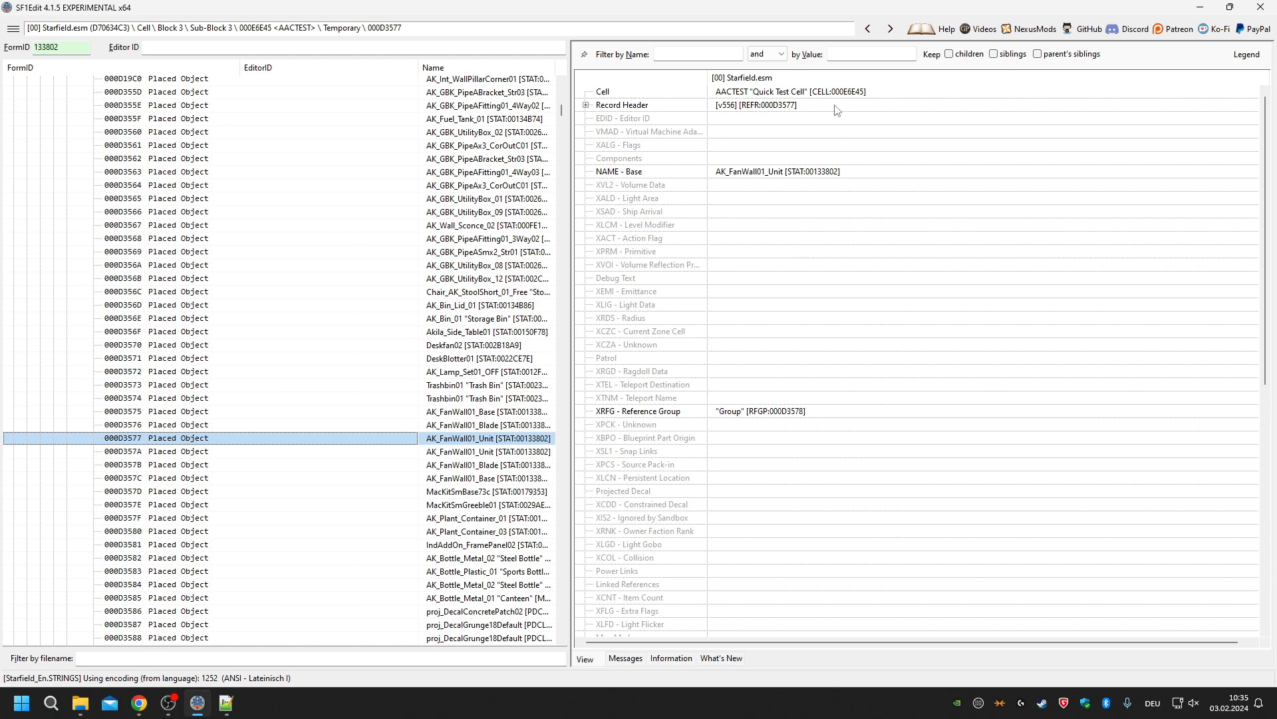
Compare the two AK_FanWall01_Unit placements 000D3577 and 000D357A in AACTEST with their adjacent blade and base references.
click(484, 451)
click(494, 413)
click(494, 438)
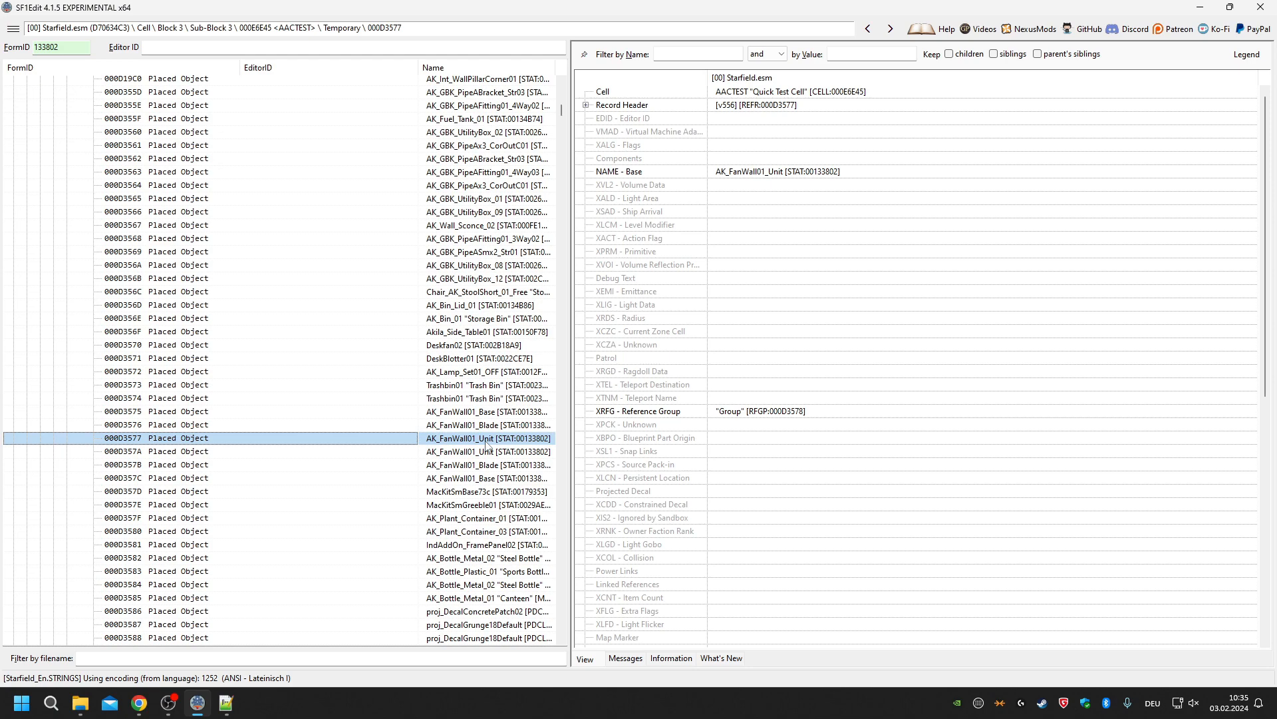
click(479, 132)
click(479, 278)
click(520, 453)
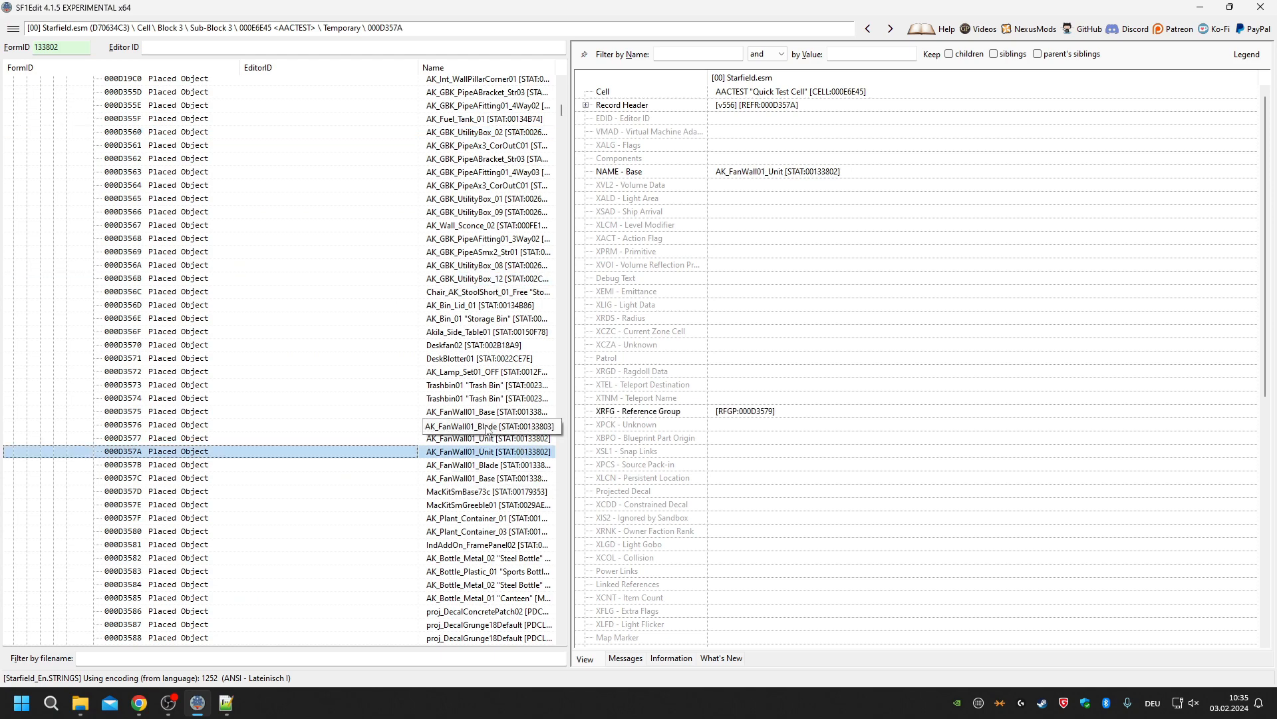
click(502, 466)
click(500, 476)
click(495, 426)
click(490, 440)
click(490, 451)
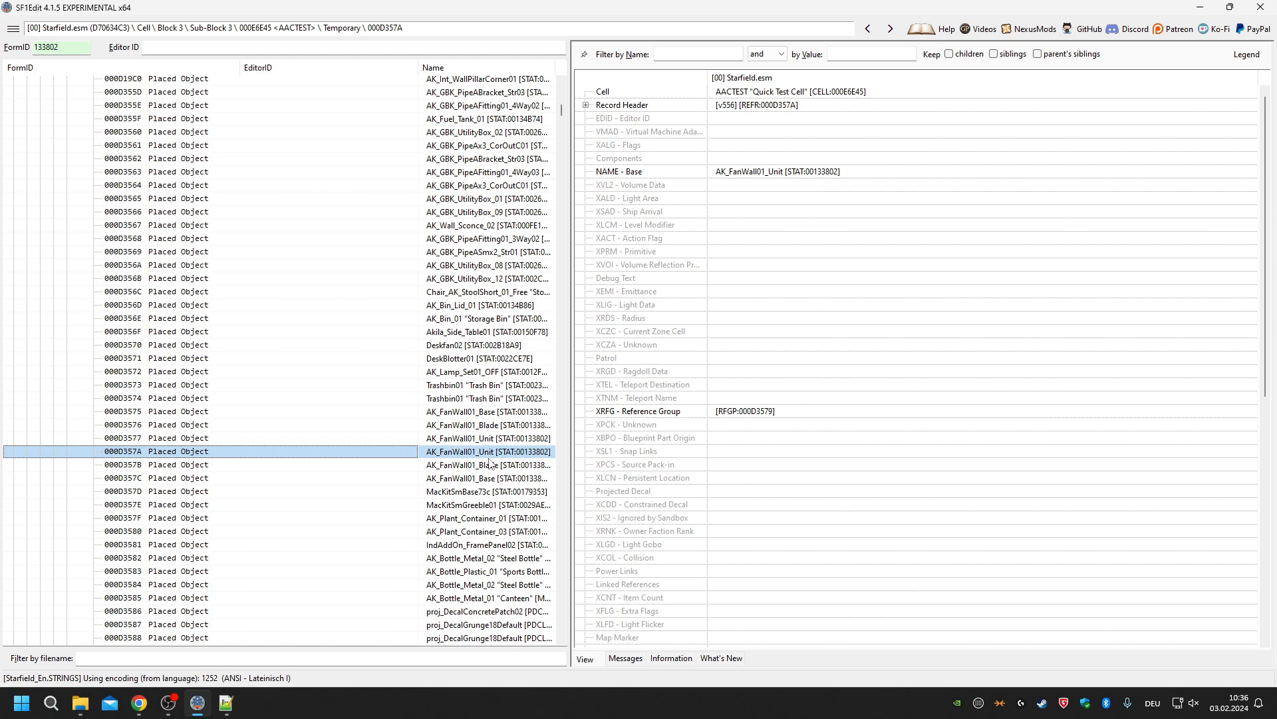
Check the fan's placed parts in AACTEST, from base reference 000D3575 through unit and blade to base reference 000D357C.
click(493, 413)
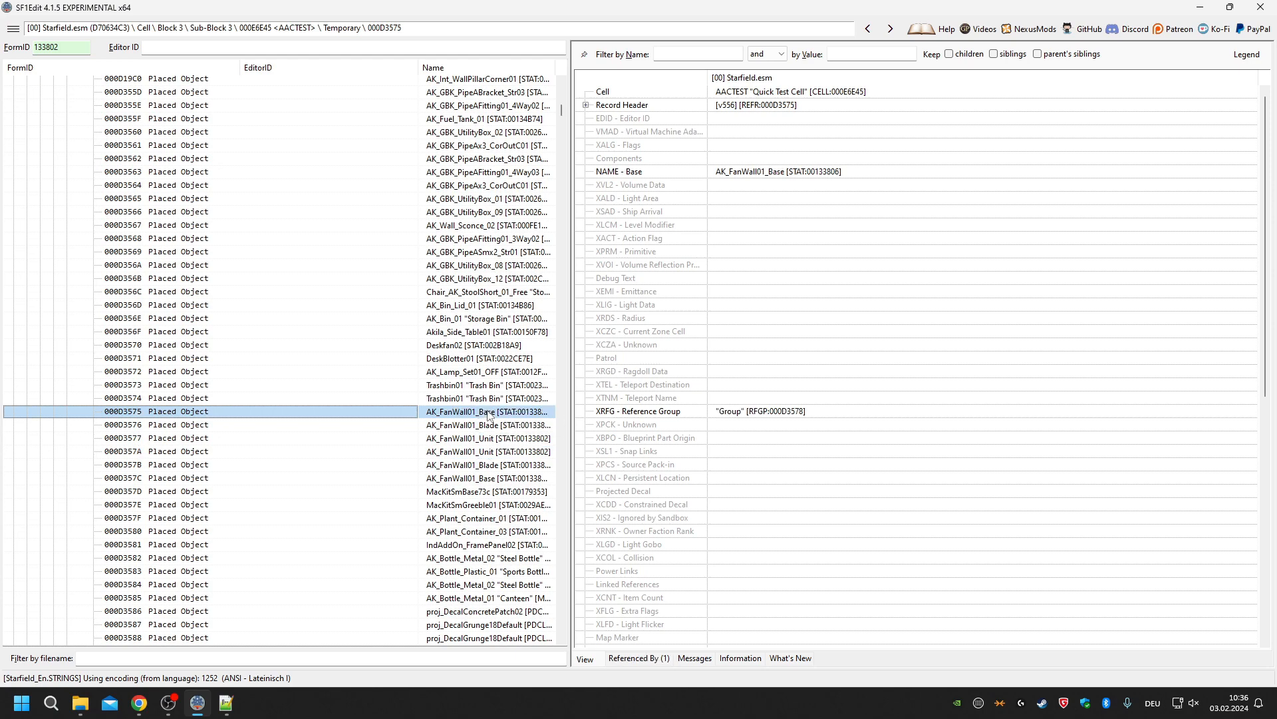
click(526, 439)
key(Down)
key(Down)
key(Down)
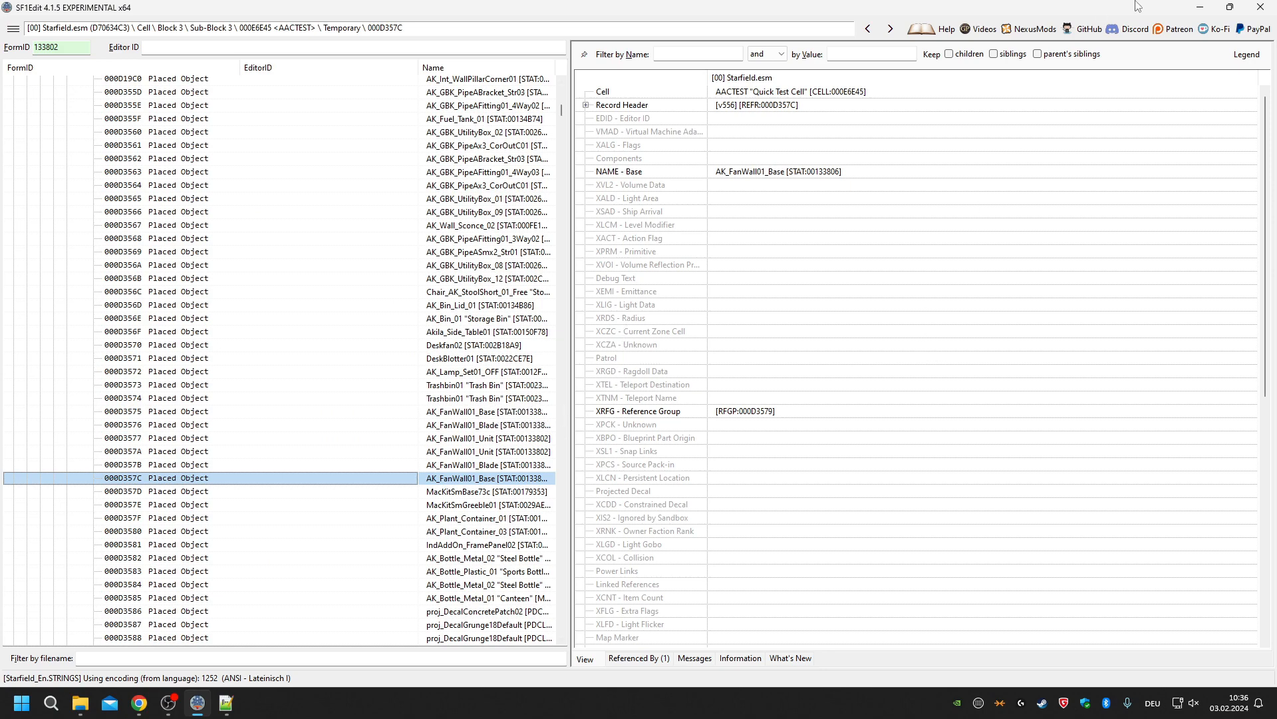
Minimise SF1Edit and close the open fans and Starfield Data folder windows.
click(1204, 7)
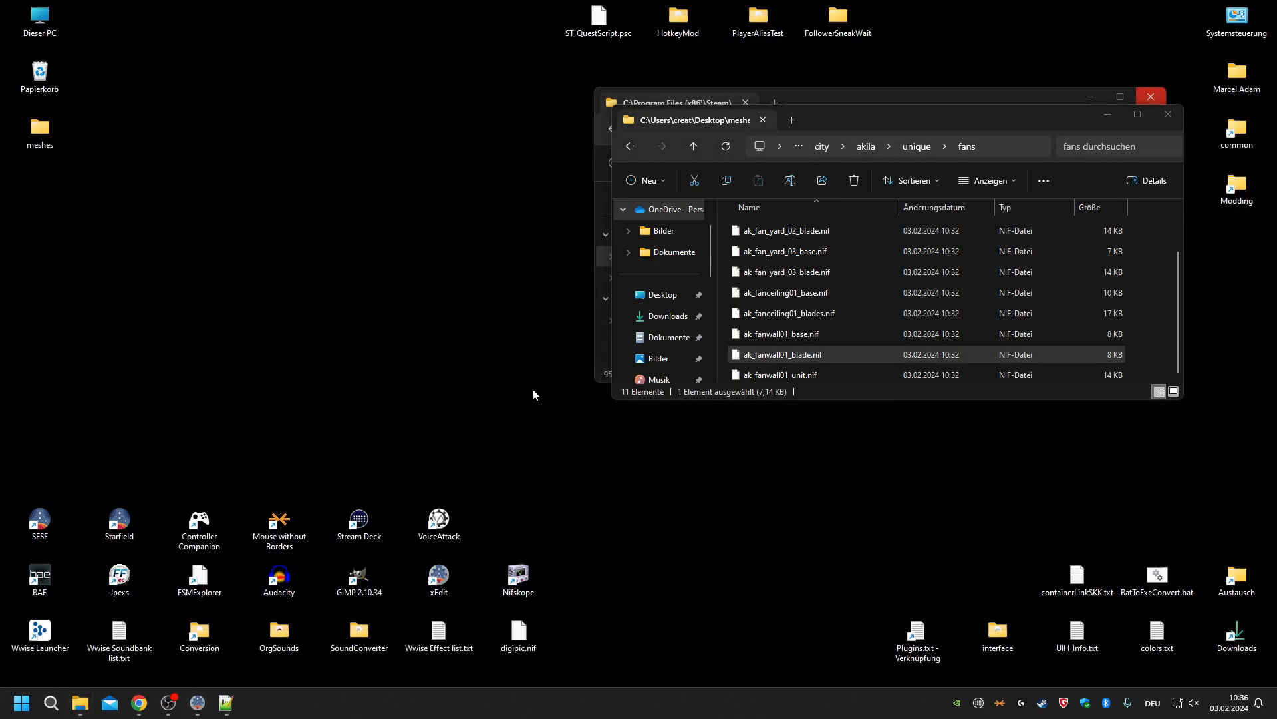
click(1176, 122)
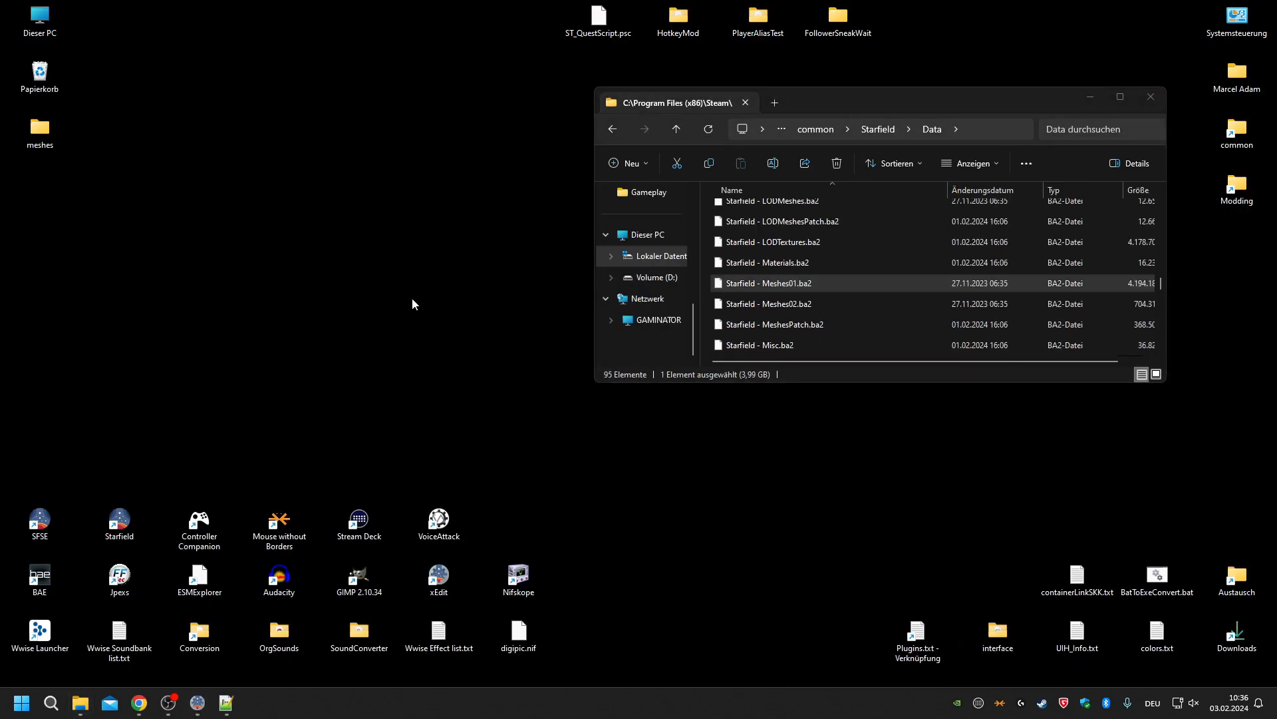
click(1150, 97)
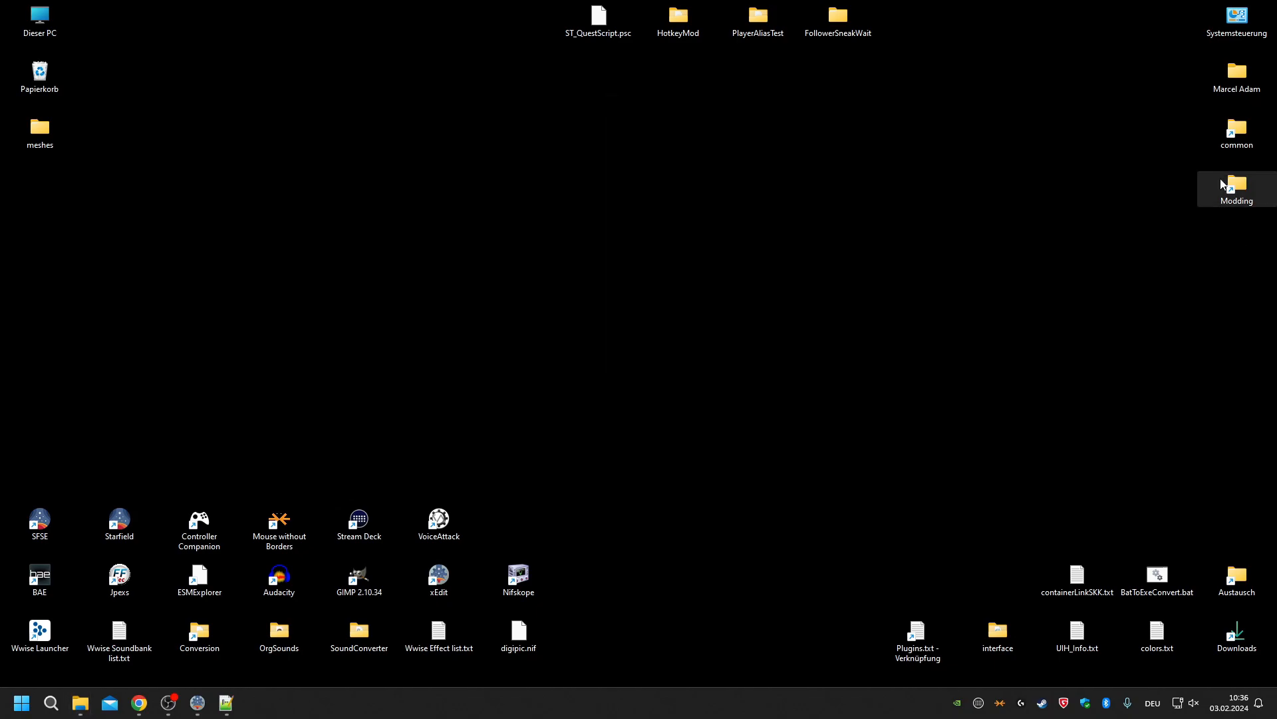
Open the Mofakin meshes folder of the mod, under Modding\Starfield\MyMods\Overhaul\BuildMod\meshes.
double_click(1221, 178)
double_click(783, 246)
double_click(808, 306)
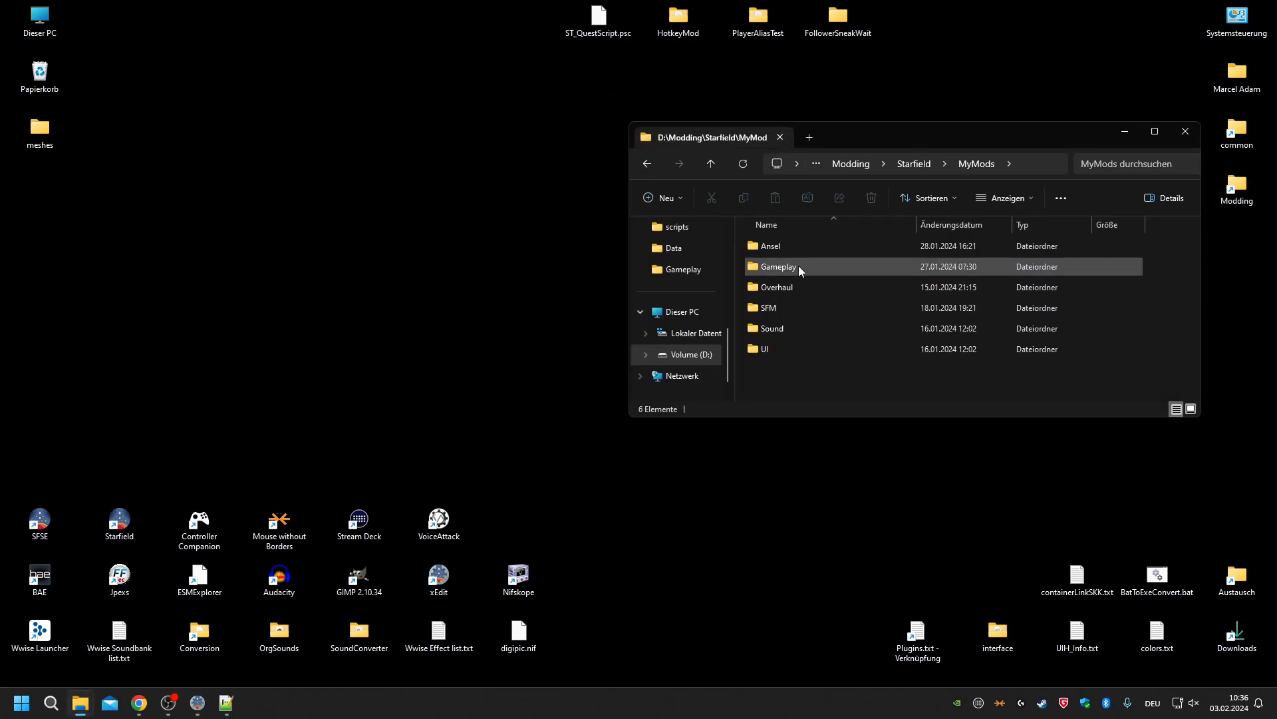
double_click(798, 284)
double_click(796, 248)
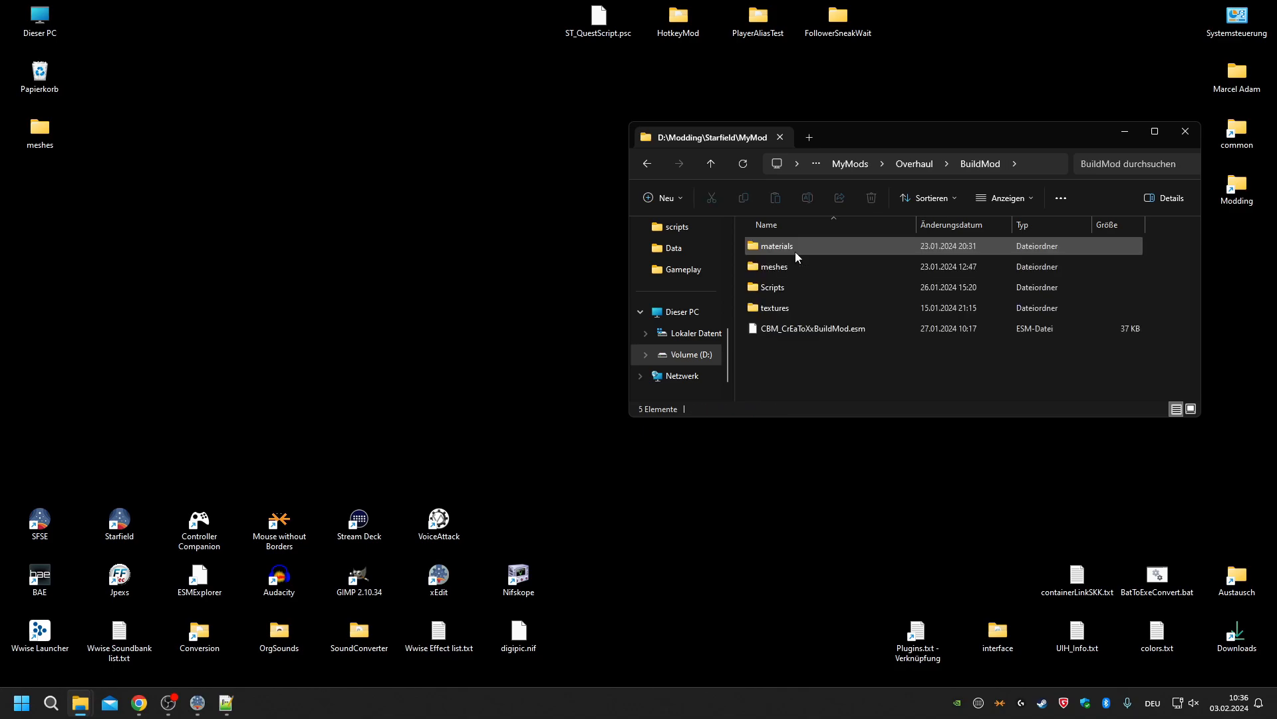
double_click(796, 269)
double_click(797, 247)
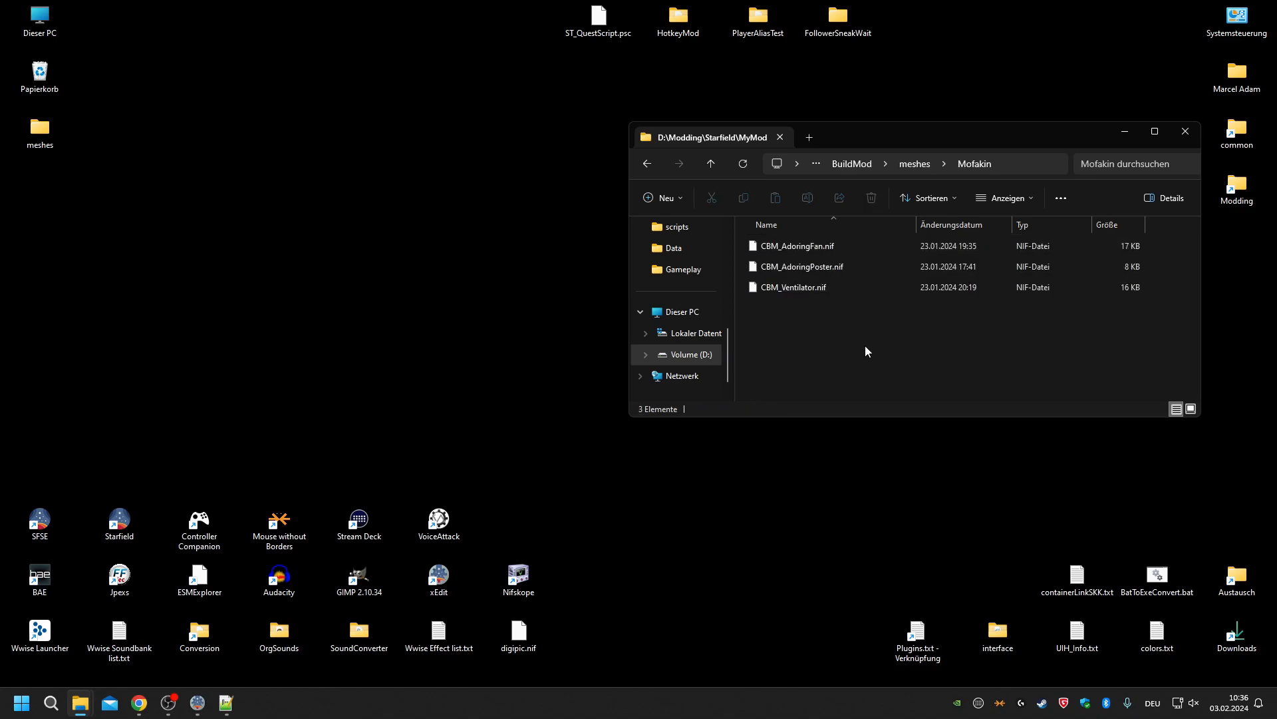
Open CBM_AdoringFan.nif in NifSkope, view the fan from the side and select its PictureFrame_SetA geometry.
drag(798, 246, 512, 574)
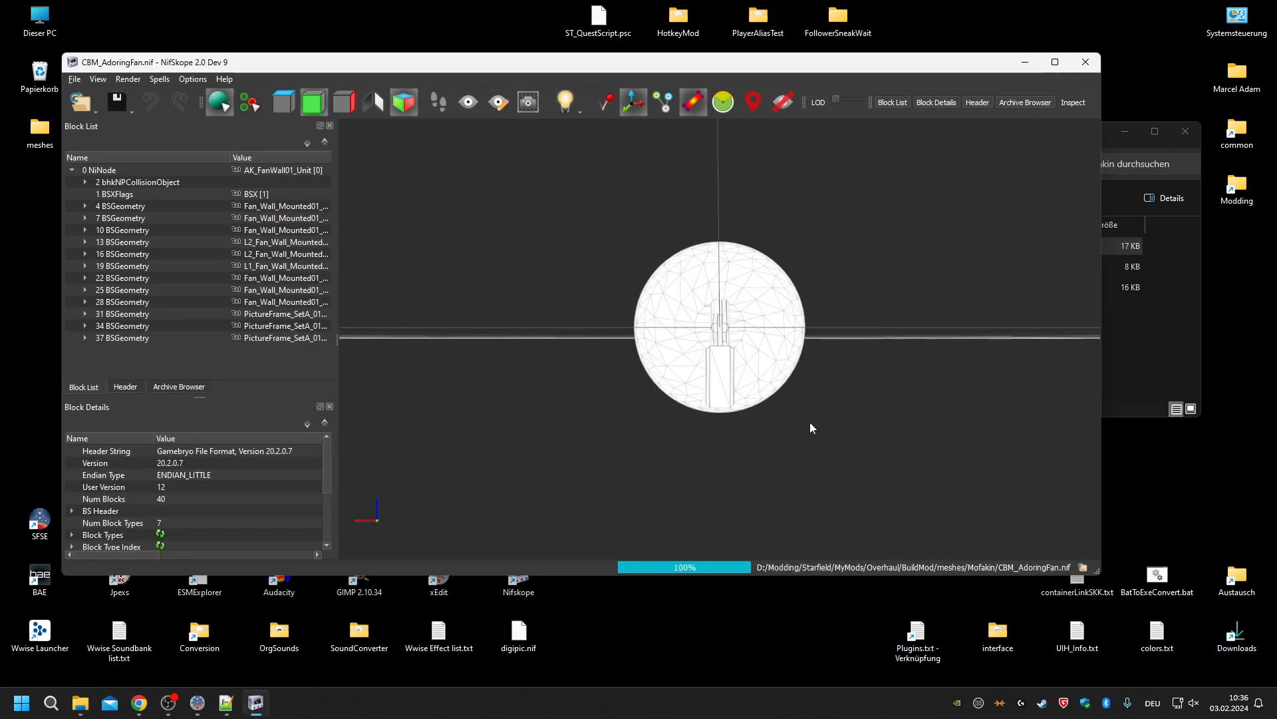
scroll(812, 423, up, 3)
scroll(593, 462, up, 2)
scroll(632, 432, down, 3)
drag(919, 432, 612, 470)
click(624, 383)
drag(624, 382, 899, 439)
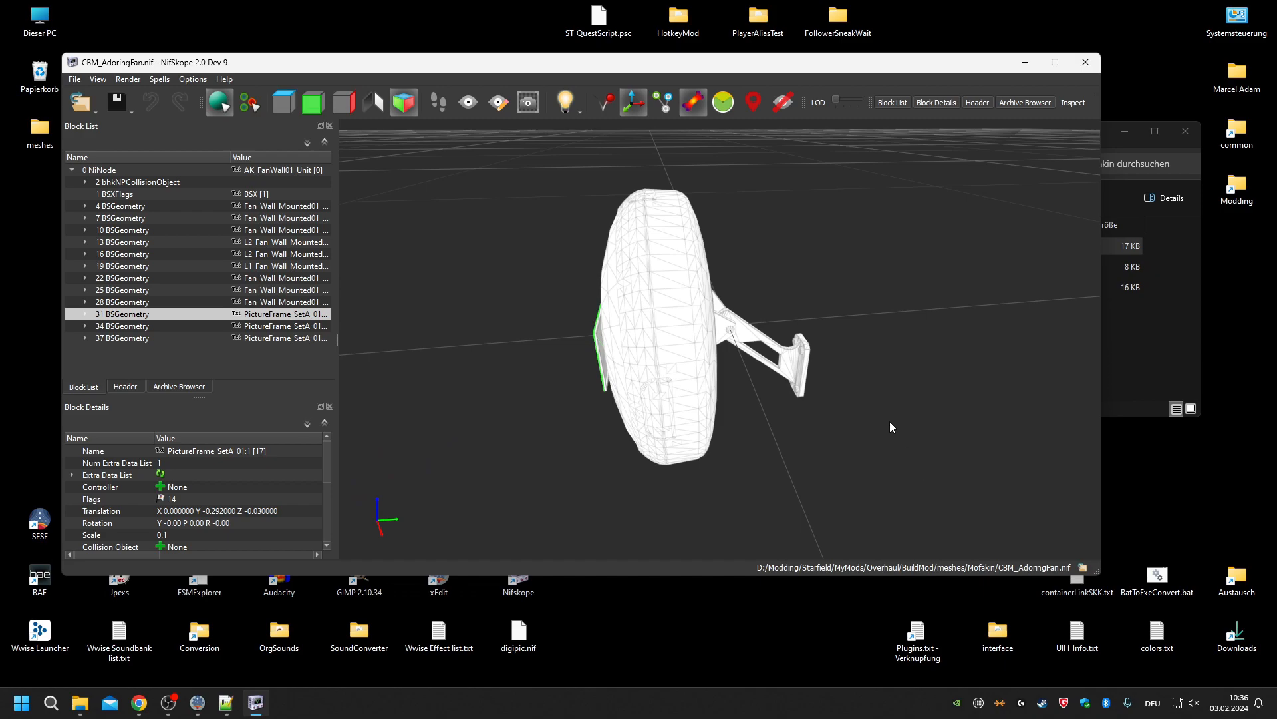
Inspect the wall mount and blade geometry inside CBM_AdoringFan.nif, and close the NifSkope window.
click(811, 371)
scroll(649, 443, up, 6)
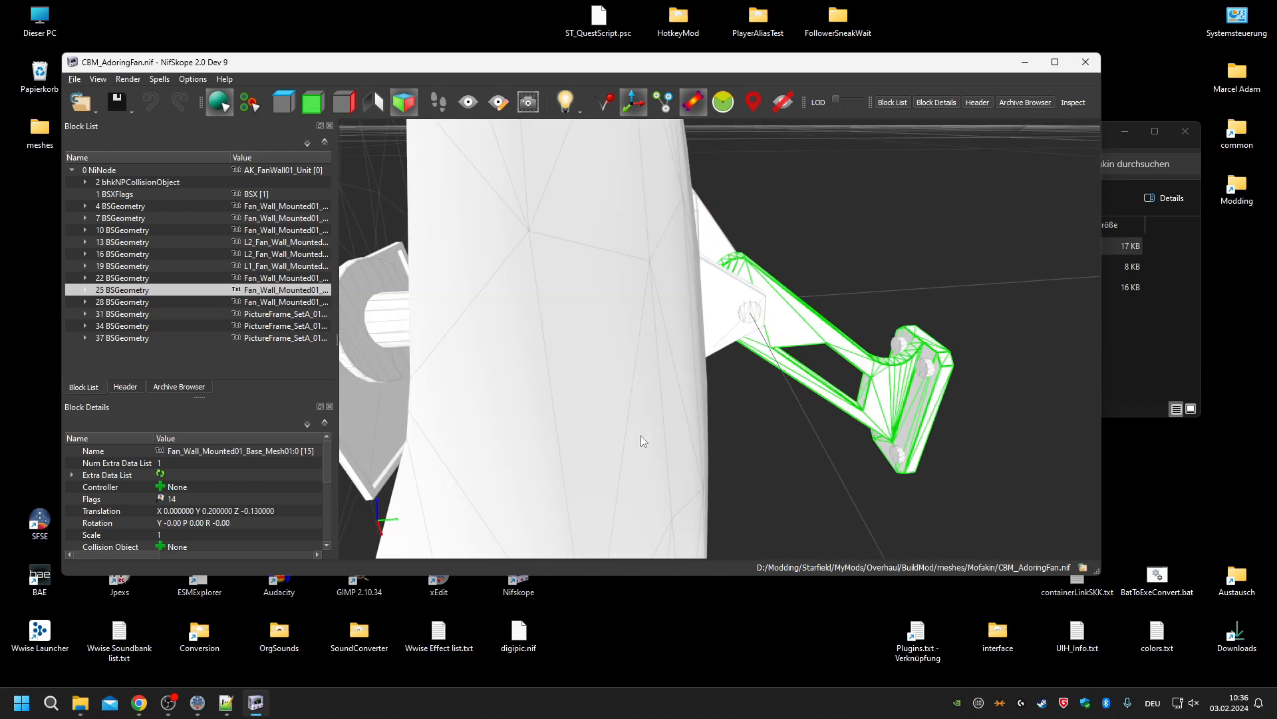
scroll(645, 436, down, 2)
drag(655, 419, 611, 333)
click(595, 237)
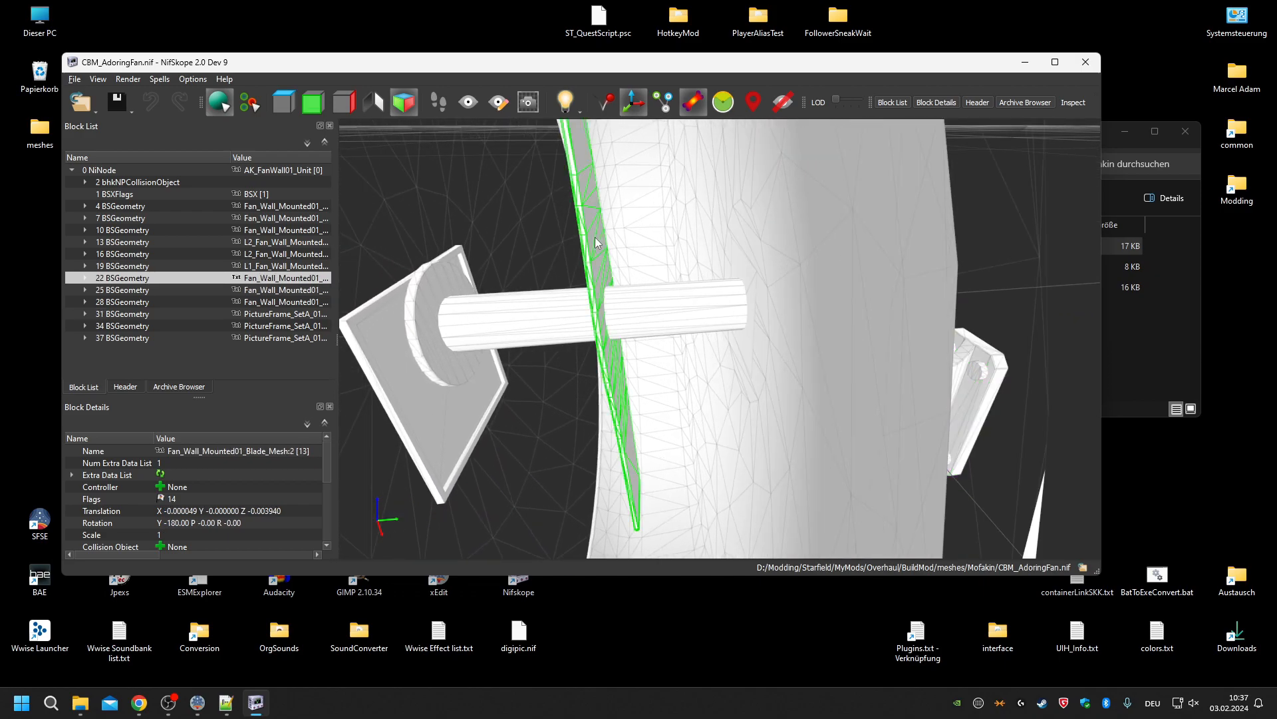
scroll(595, 237, up, 5)
scroll(595, 237, down, 5)
scroll(595, 237, down, 5)
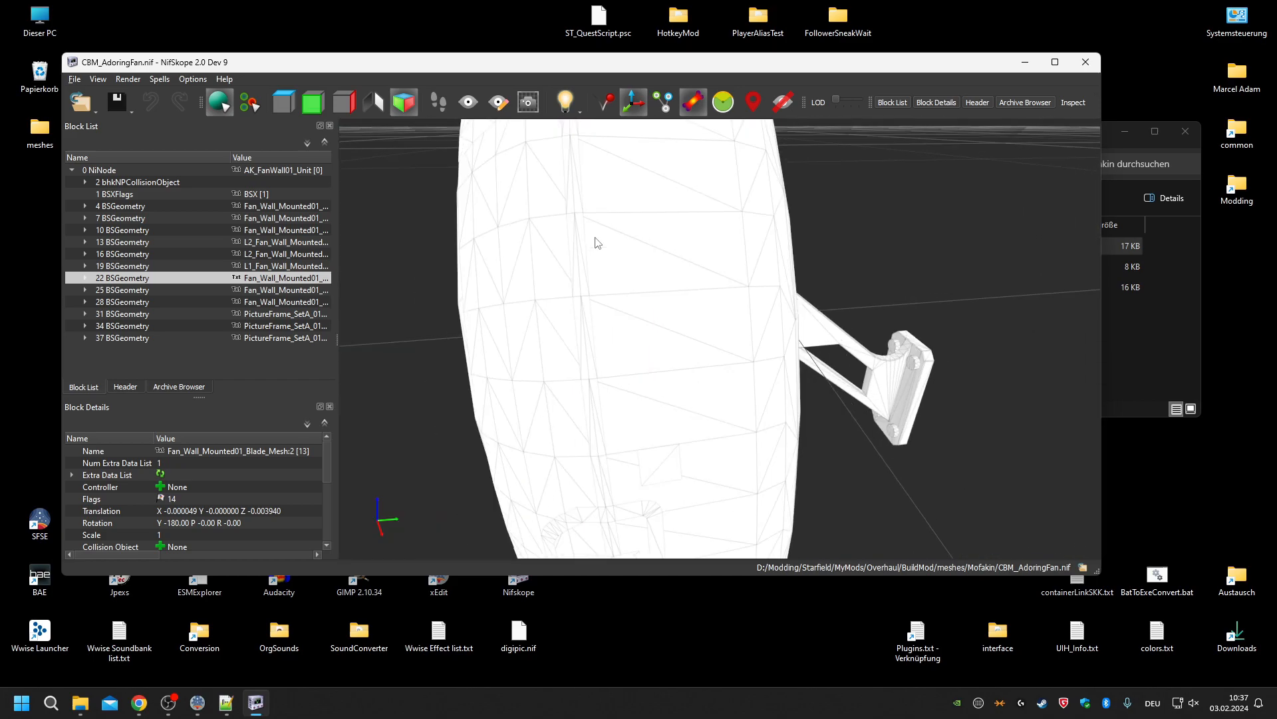
drag(693, 64, 920, 27)
drag(1146, 34, 987, 35)
click(1187, 24)
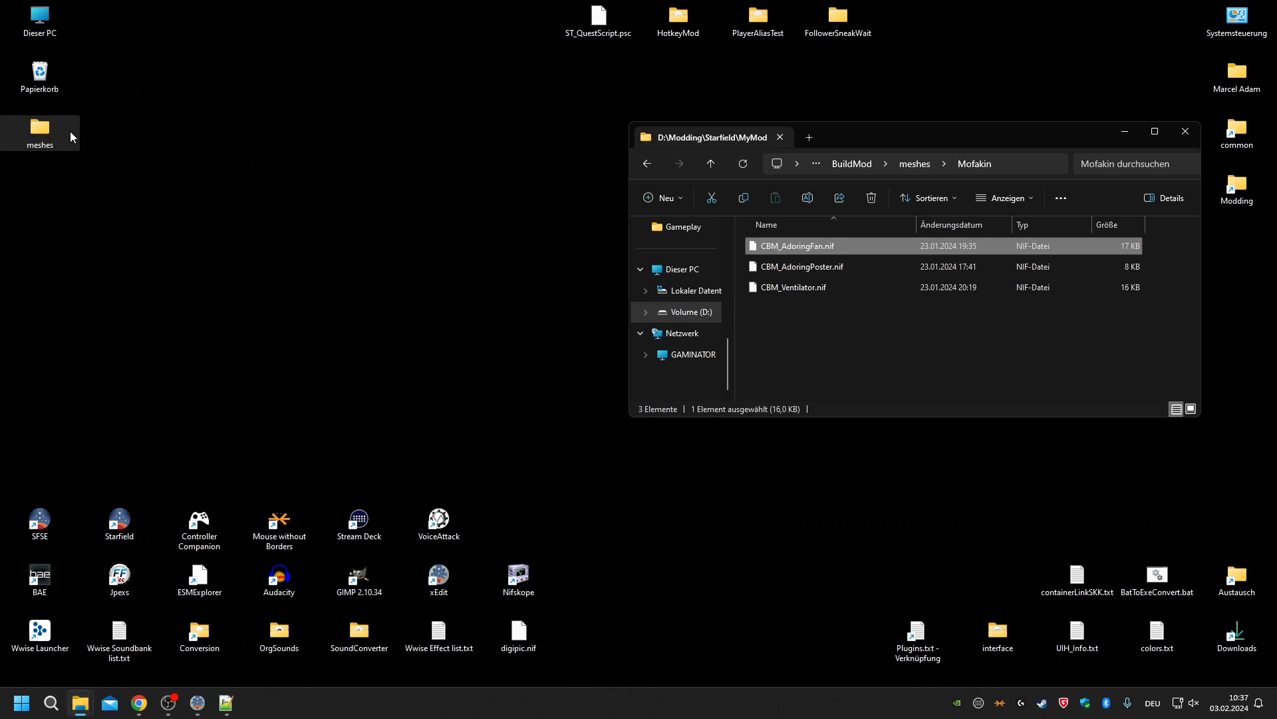
Open the extracted fans folder from the desktop meshes folder, under architecture\city\akila\unique.
double_click(71, 133)
double_click(863, 263)
double_click(864, 262)
double_click(864, 262)
double_click(864, 262)
double_click(864, 262)
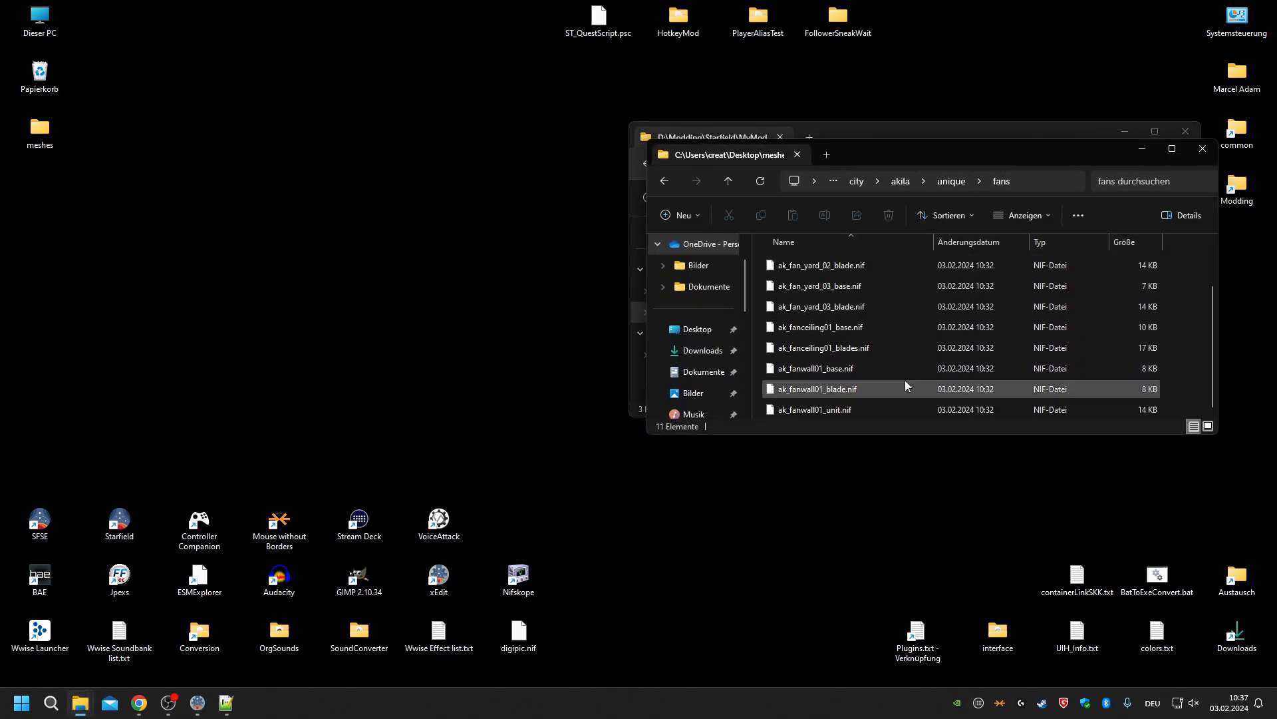
Open ak_fanwall01_unit.nif in NifSkope, shift its window aside and bring the fans folder back to the front.
drag(842, 413, 517, 580)
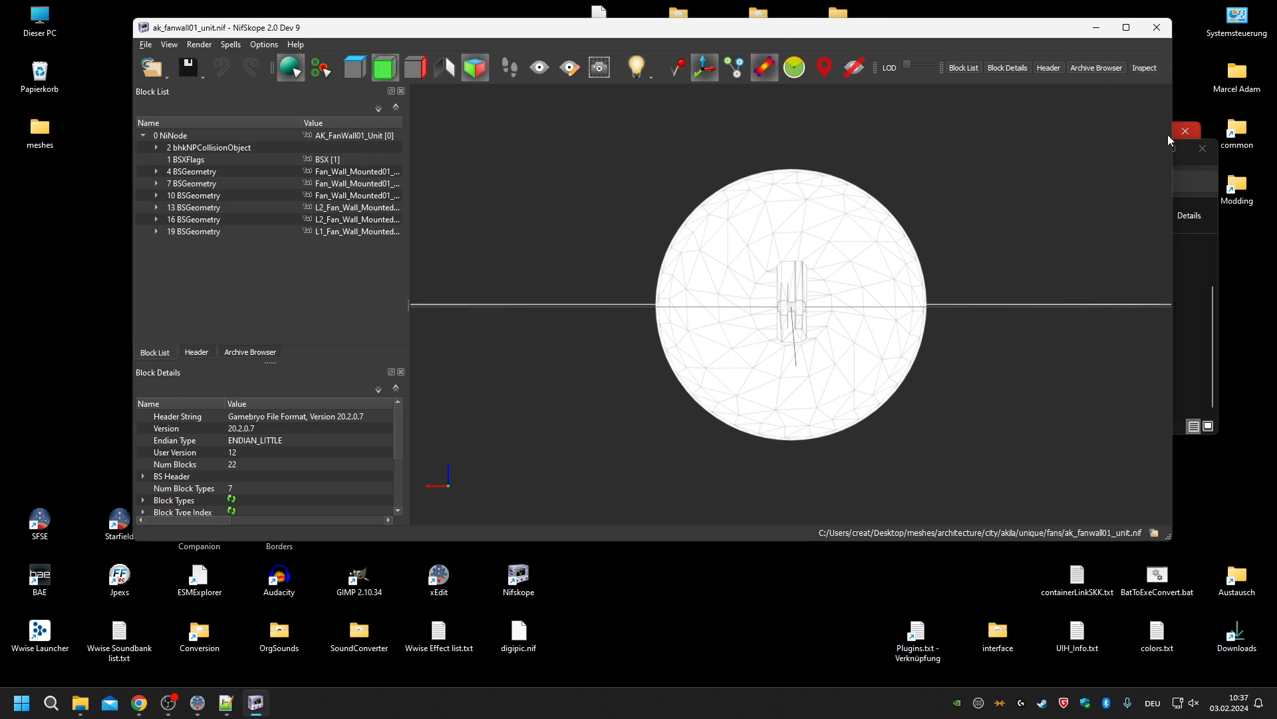
drag(1172, 140, 1135, 140)
drag(865, 28, 807, 30)
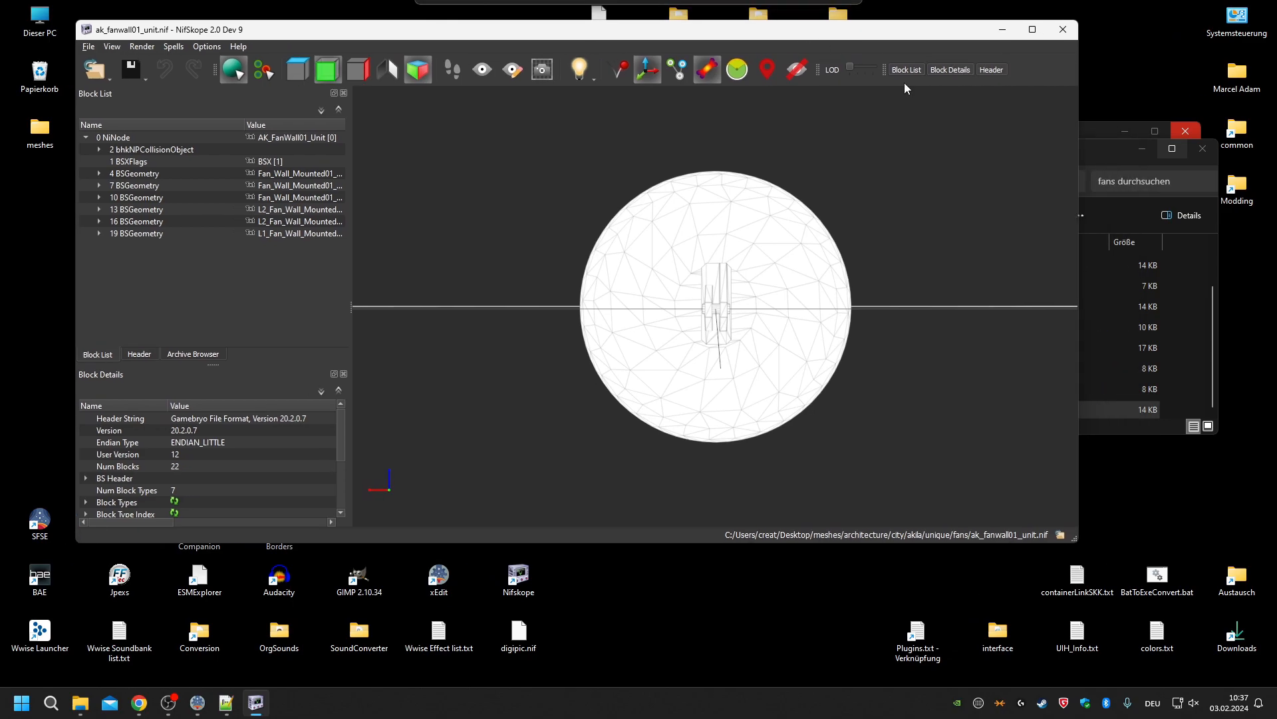
click(1148, 308)
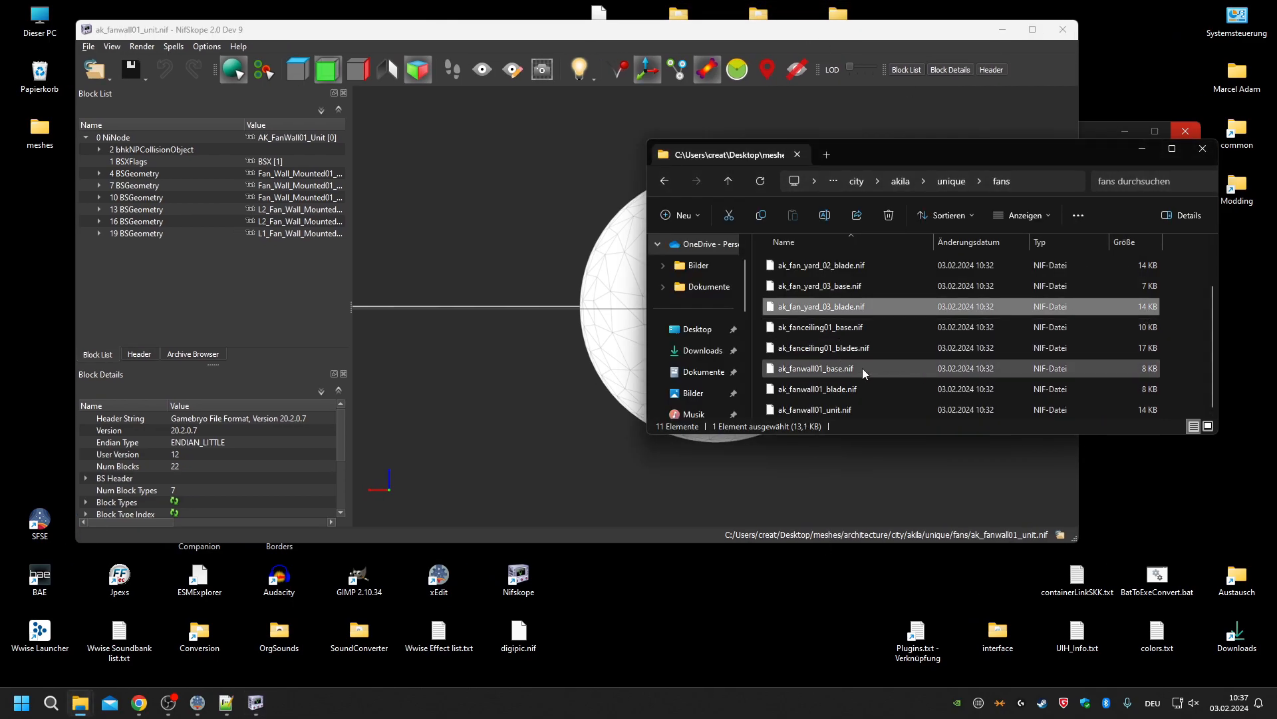
Open ak_fanwall01_blade.nif in NifSkope and copy the branch of its Rotate_Y01 NiNode.
drag(844, 391, 532, 586)
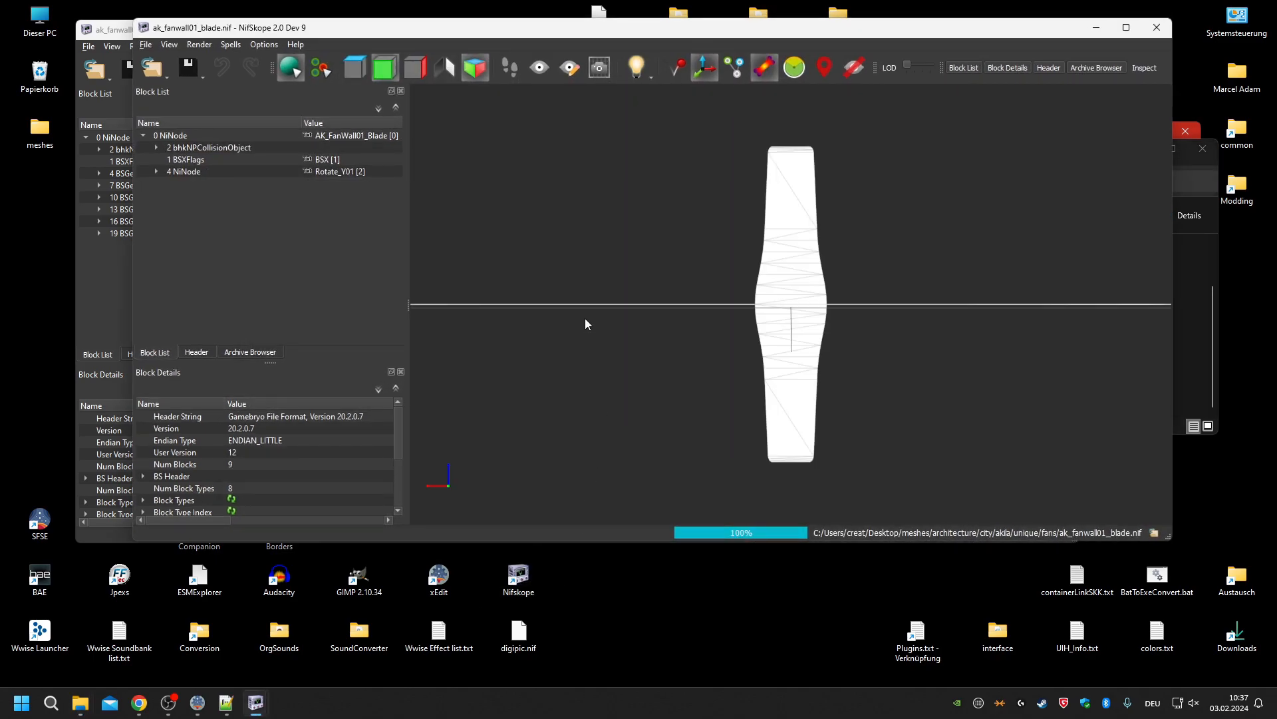
click(199, 173)
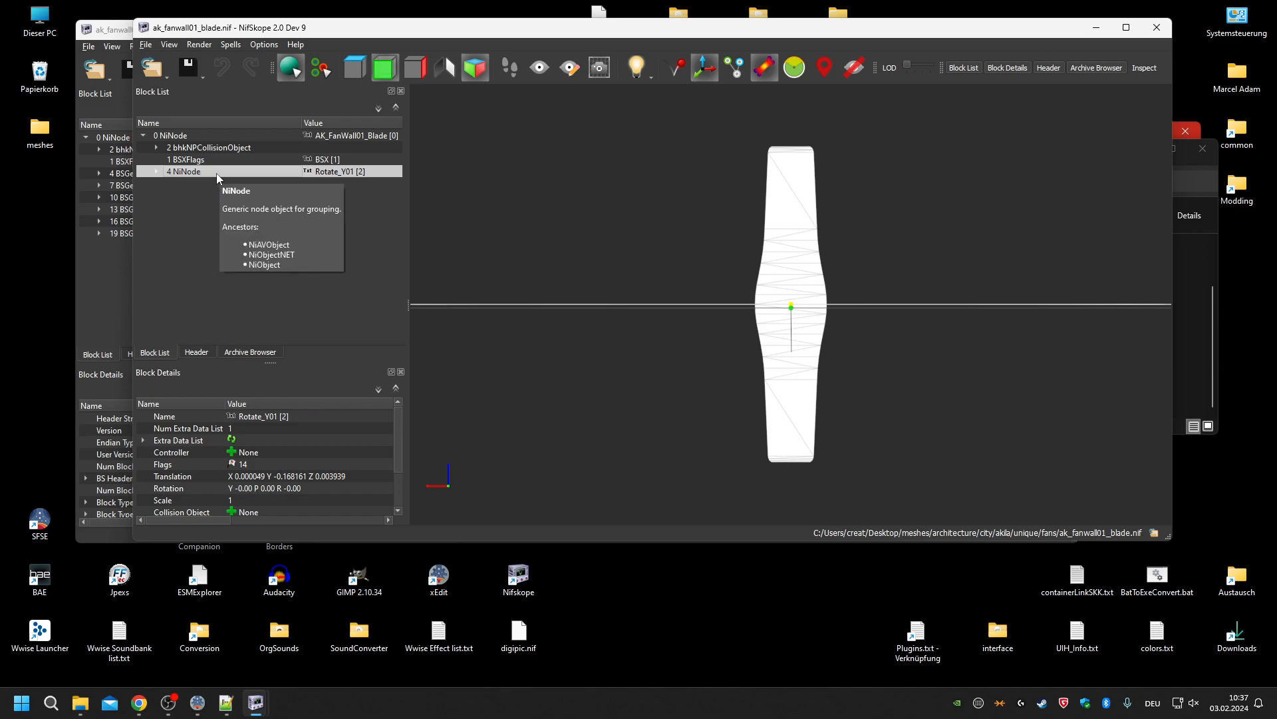
double_click(224, 174)
right_click(225, 174)
mouse_move(262, 165)
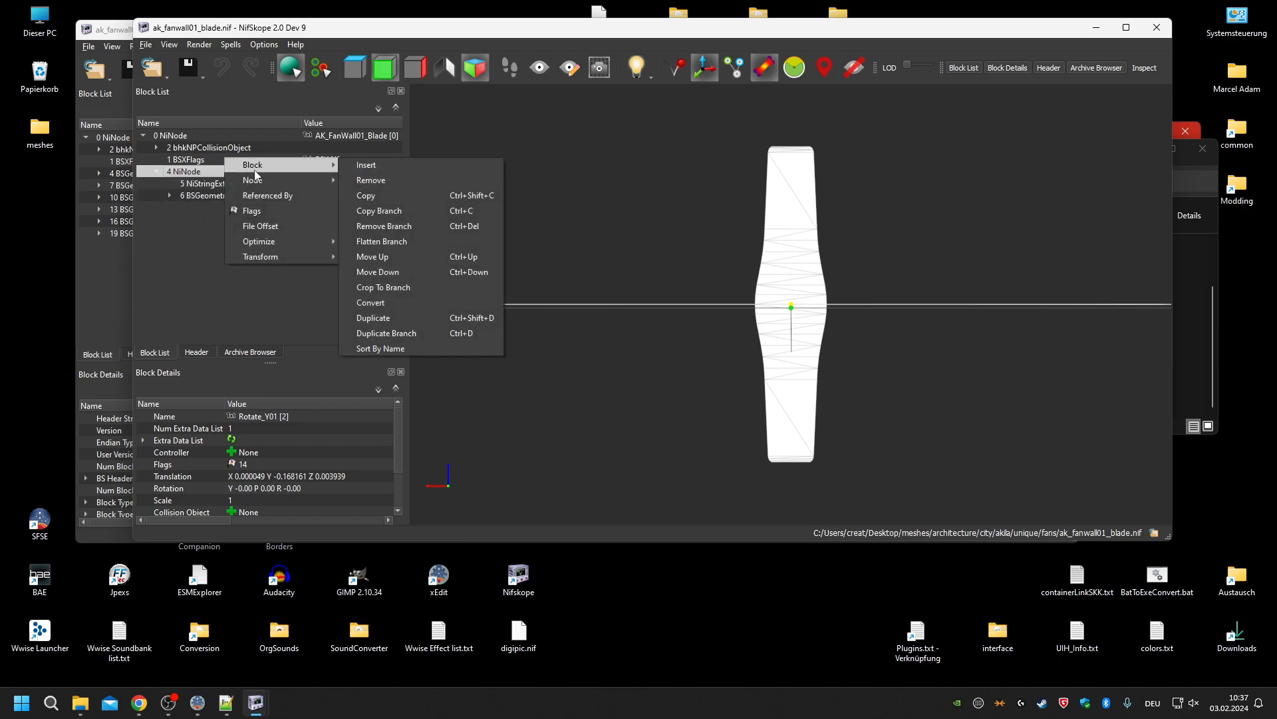
click(382, 212)
Paste the copied blade branch into the root NiNode of ak_fanwall01_unit.nif.
click(118, 257)
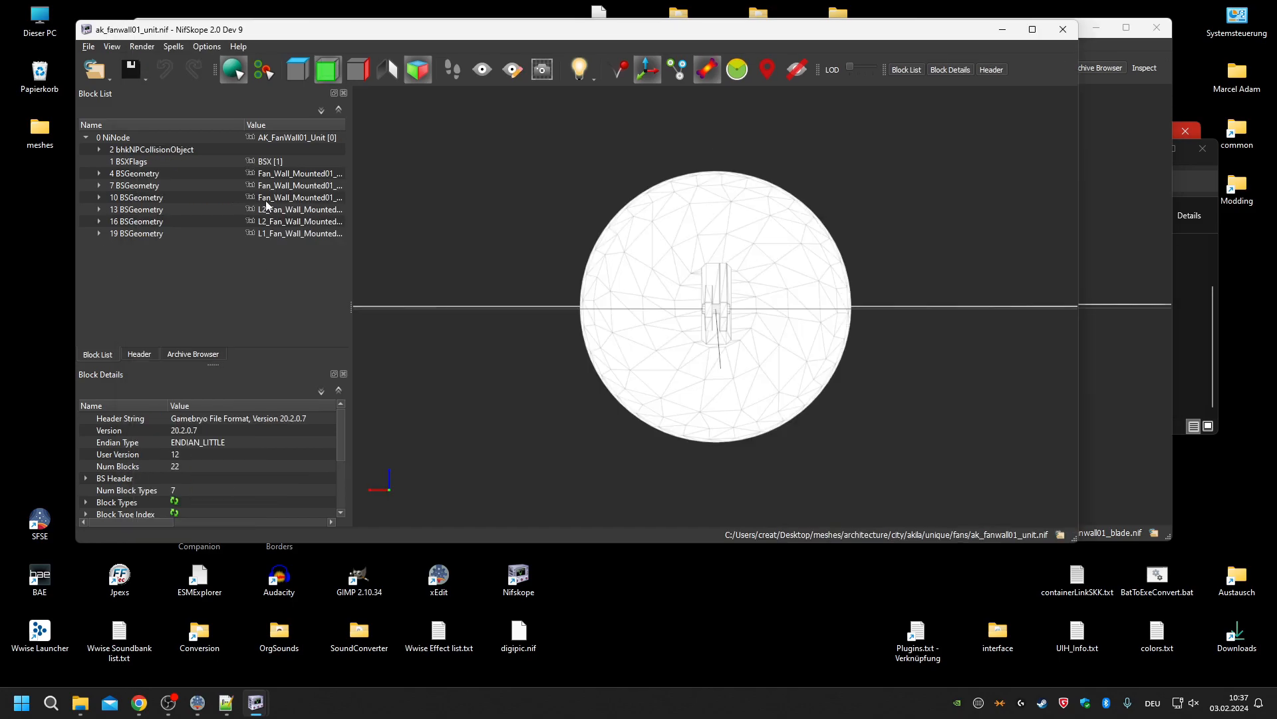
click(121, 139)
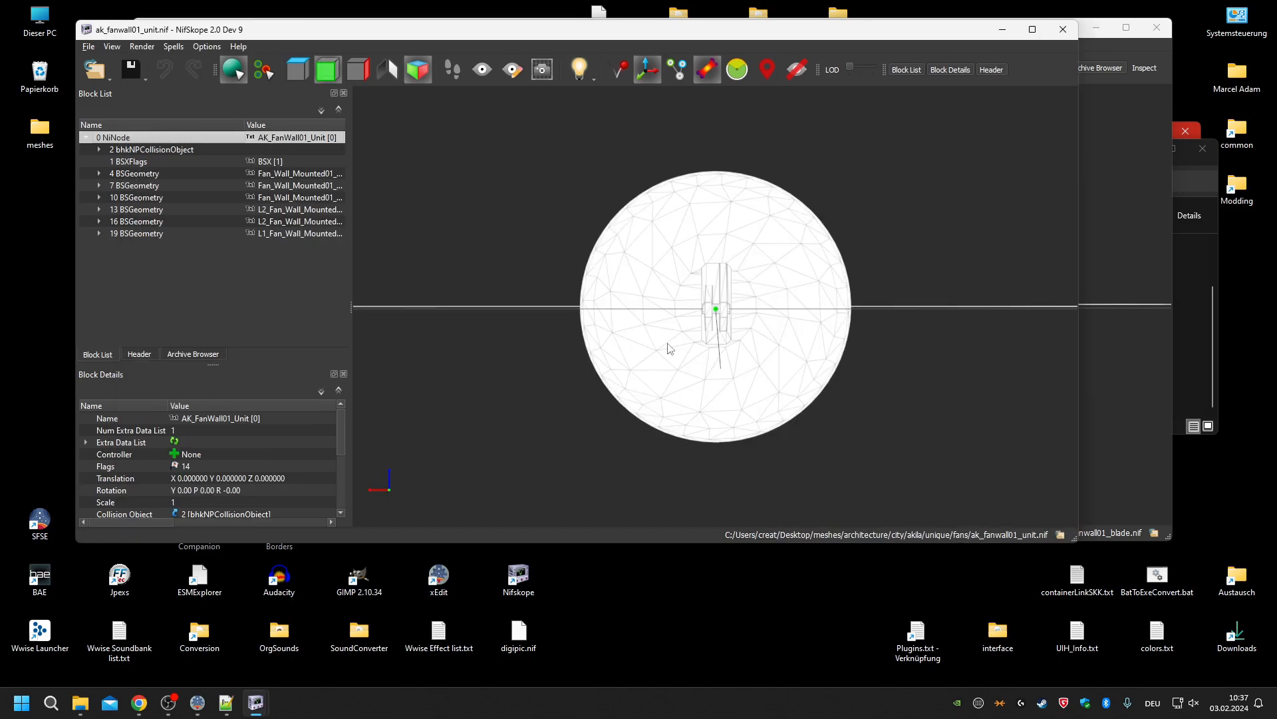
right_click(140, 138)
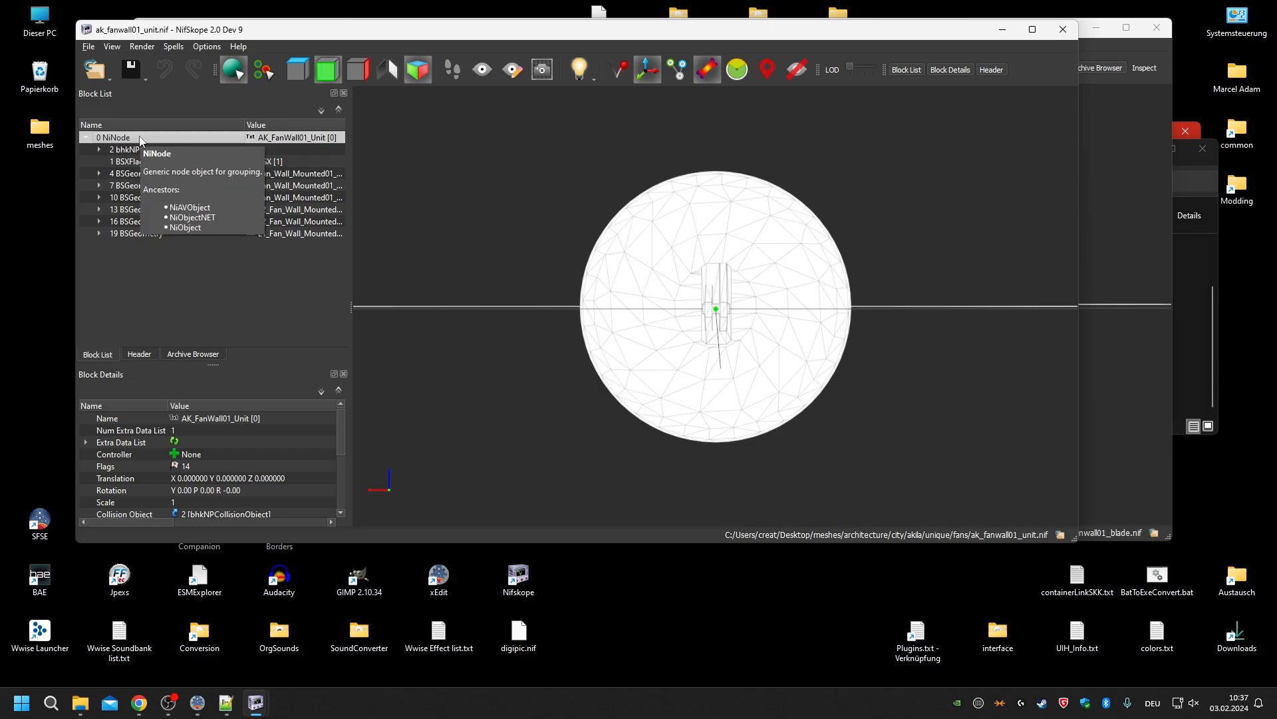
mouse_move(199, 132)
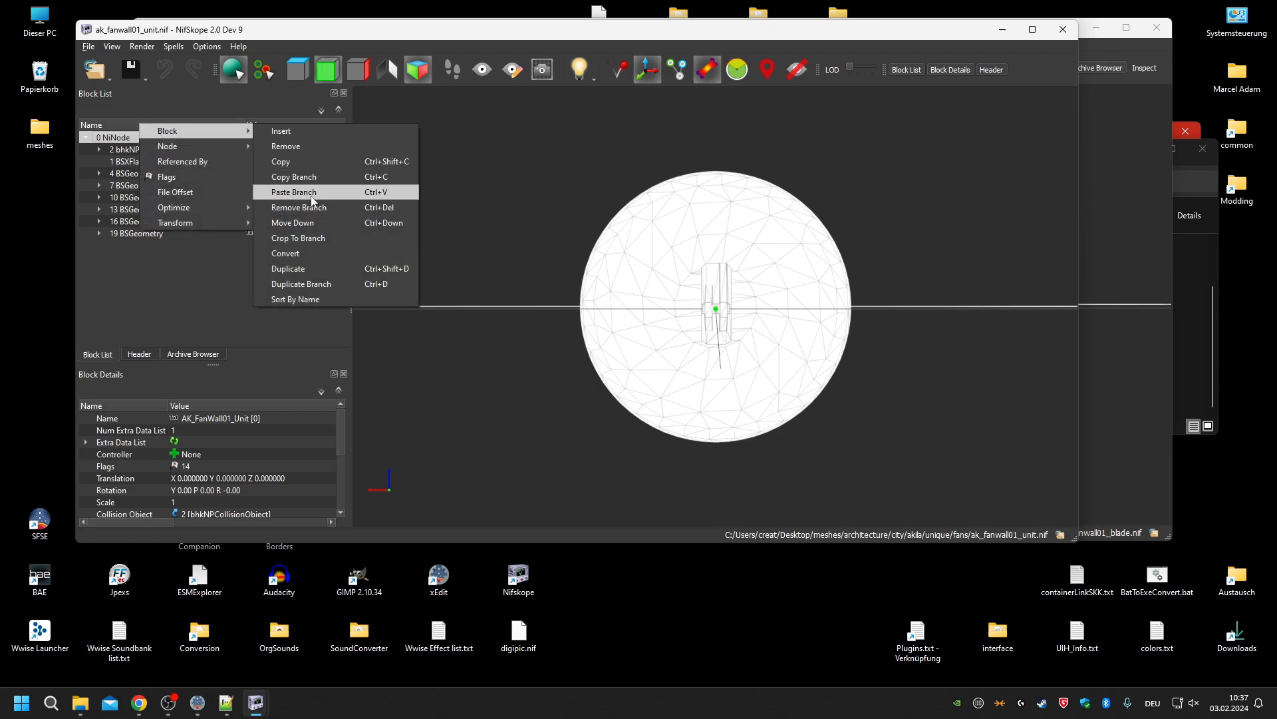
click(295, 192)
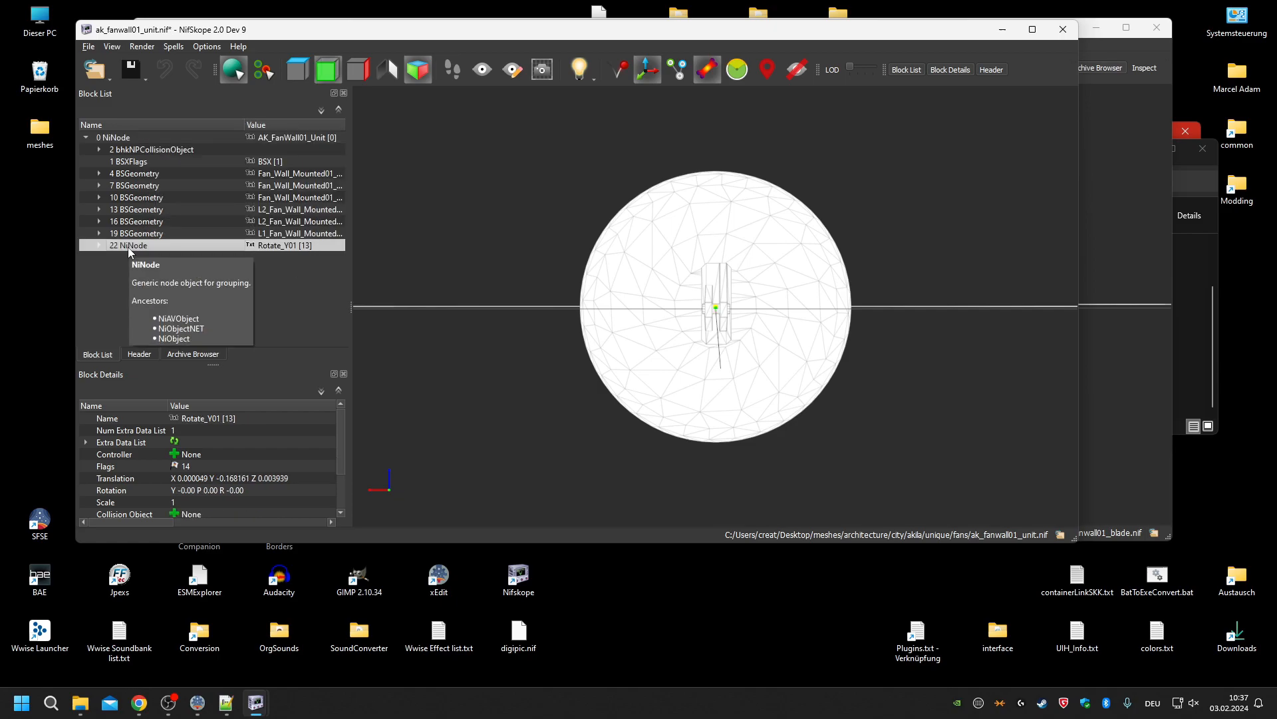
Examine the pasted blade up close at the fan's shaft and select its BSGeometry in the model.
scroll(952, 412, up, 2)
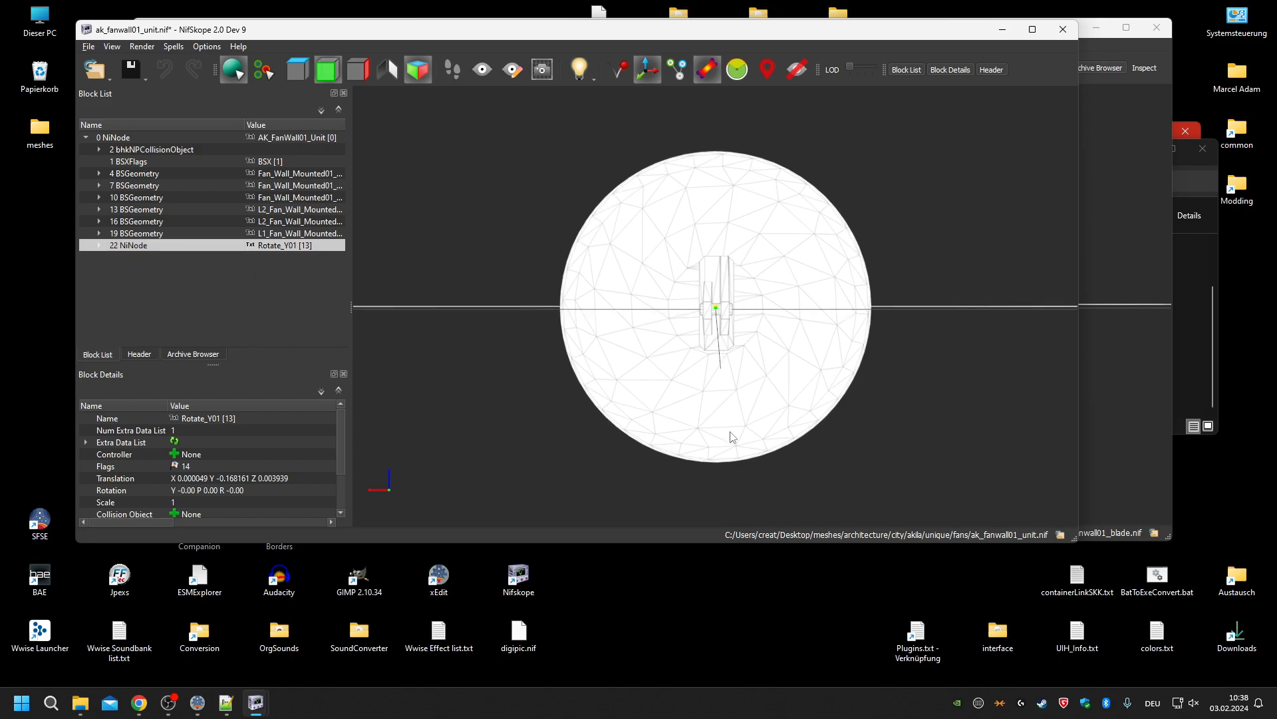
drag(953, 405, 752, 391)
scroll(711, 400, up, 5)
mouse_move(744, 345)
mouse_down()
mouse_move(789, 348)
mouse_move(764, 365)
mouse_move(747, 353)
mouse_up()
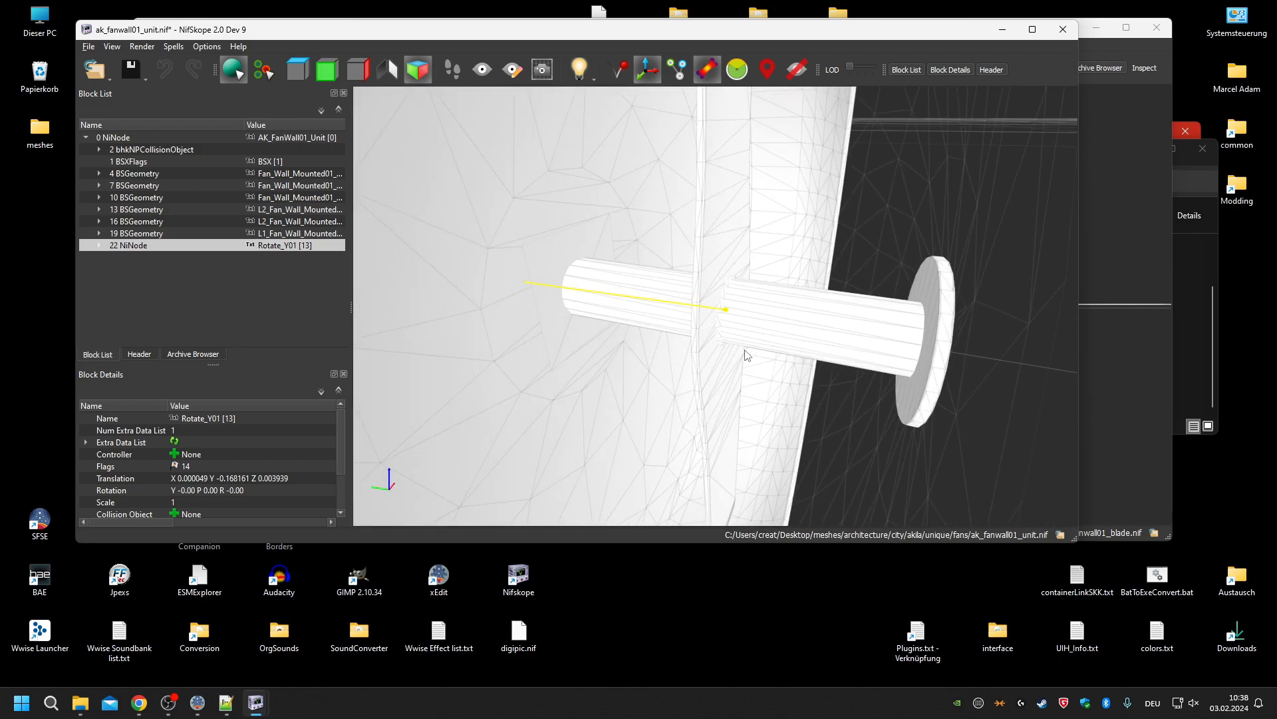
scroll(749, 324, up, 2)
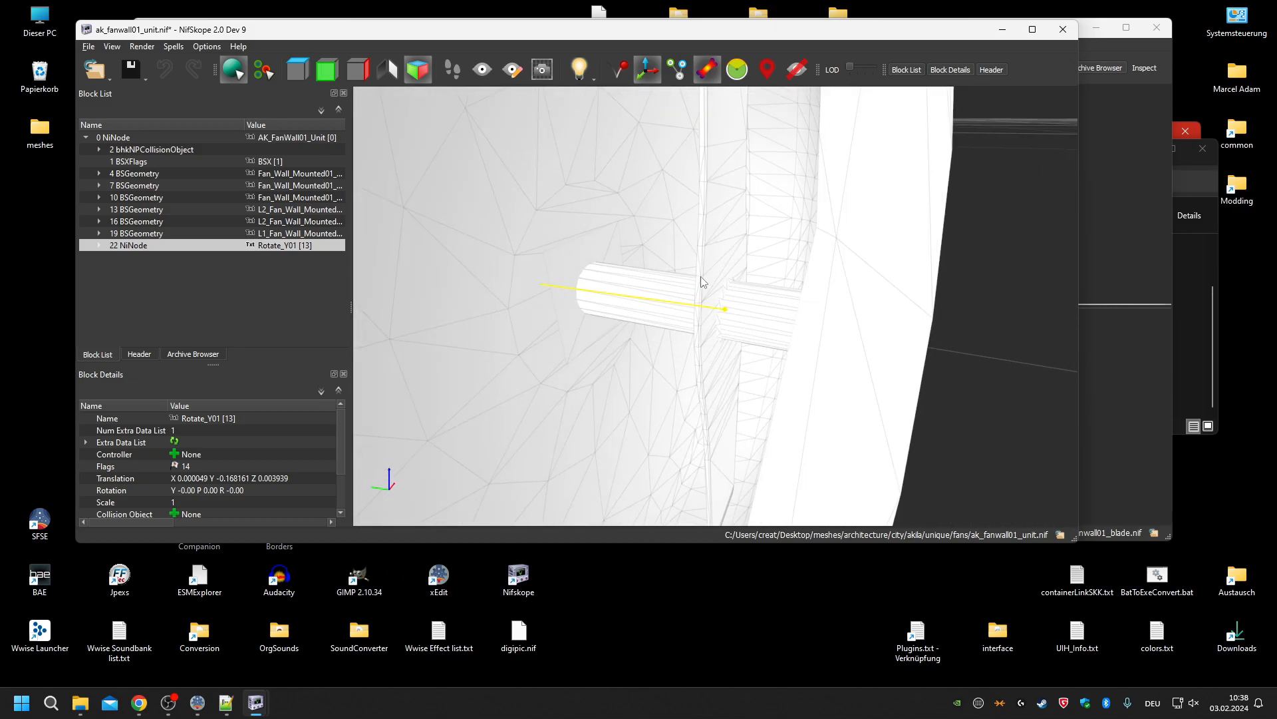
click(725, 141)
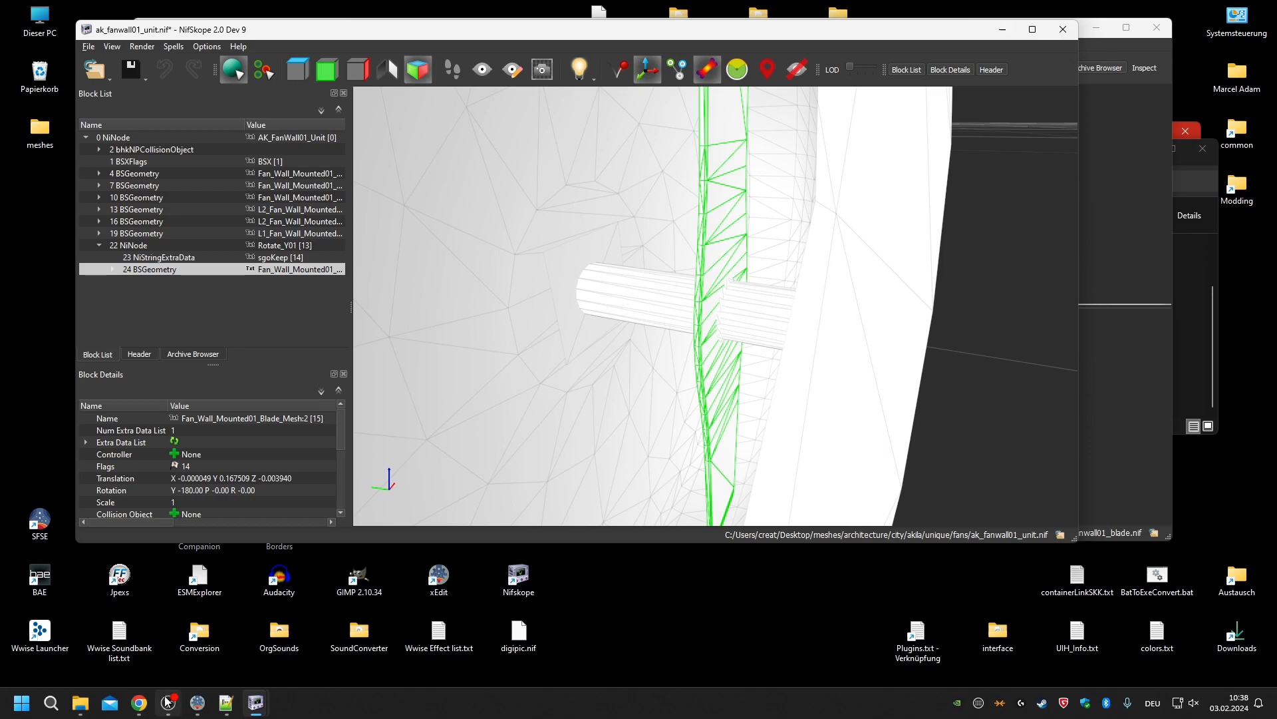
Switch to Chrome, view the Deviant Utility Gear mod page in the Starfield section of Nexus Mods, and return to NifSkope.
click(139, 703)
click(260, 14)
click(100, 13)
click(341, 99)
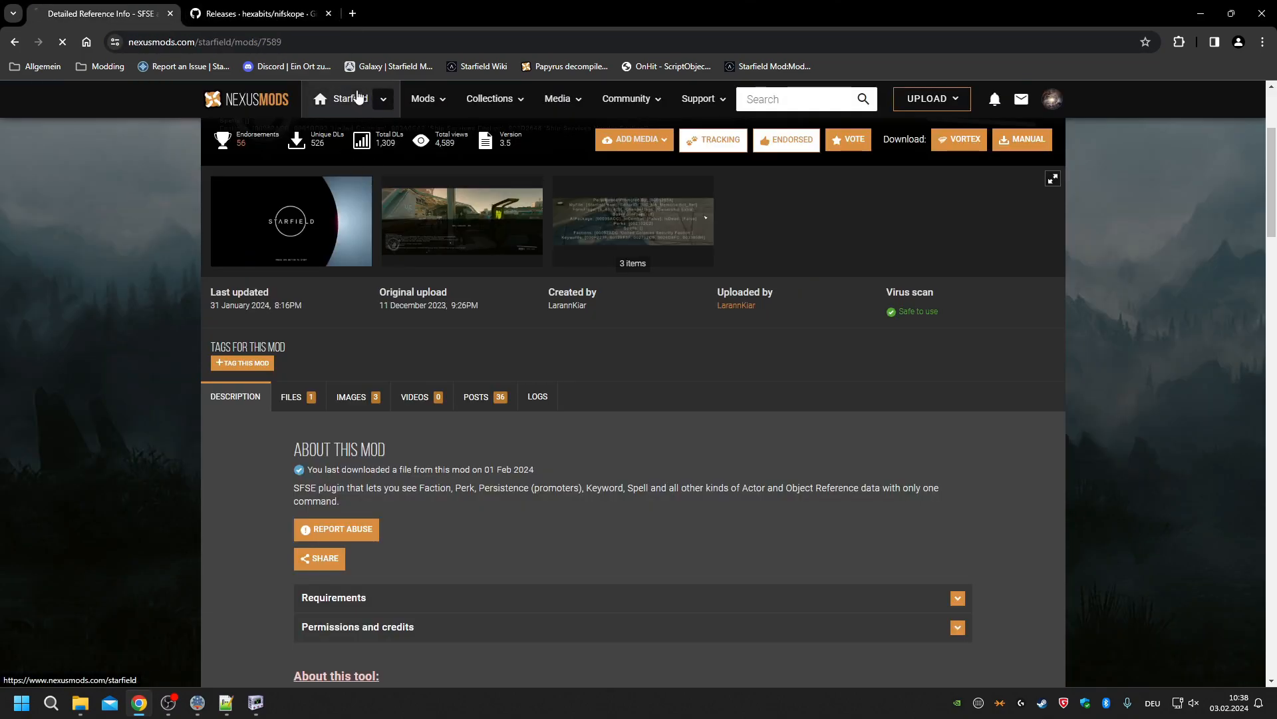
scroll(426, 266, down, 1)
click(466, 200)
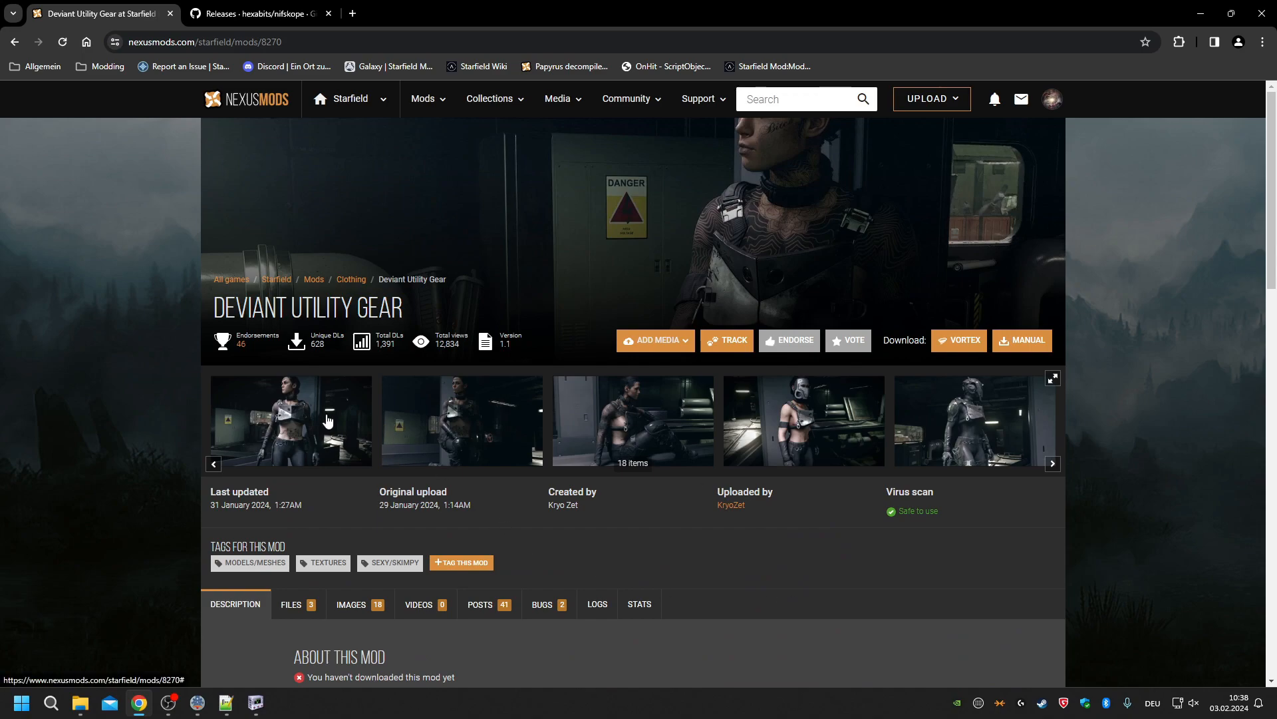
scroll(1142, 356, down, 1)
scroll(1142, 352, down, 2)
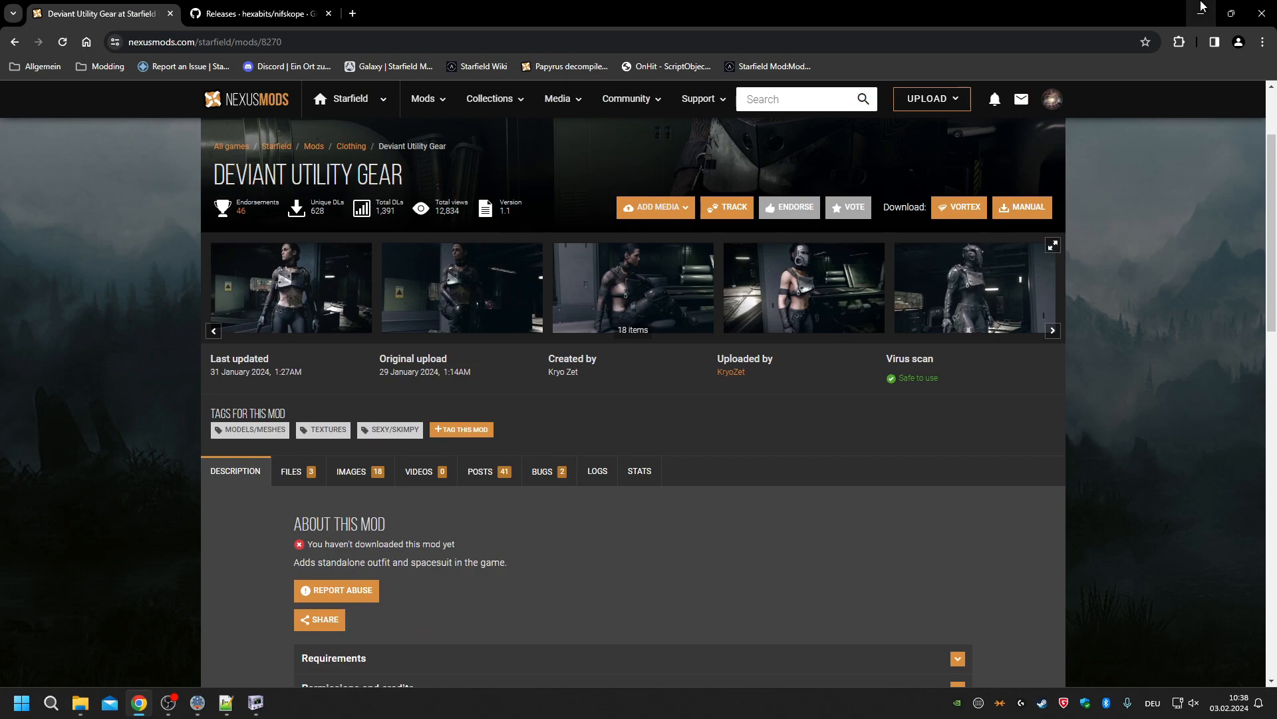
click(1201, 10)
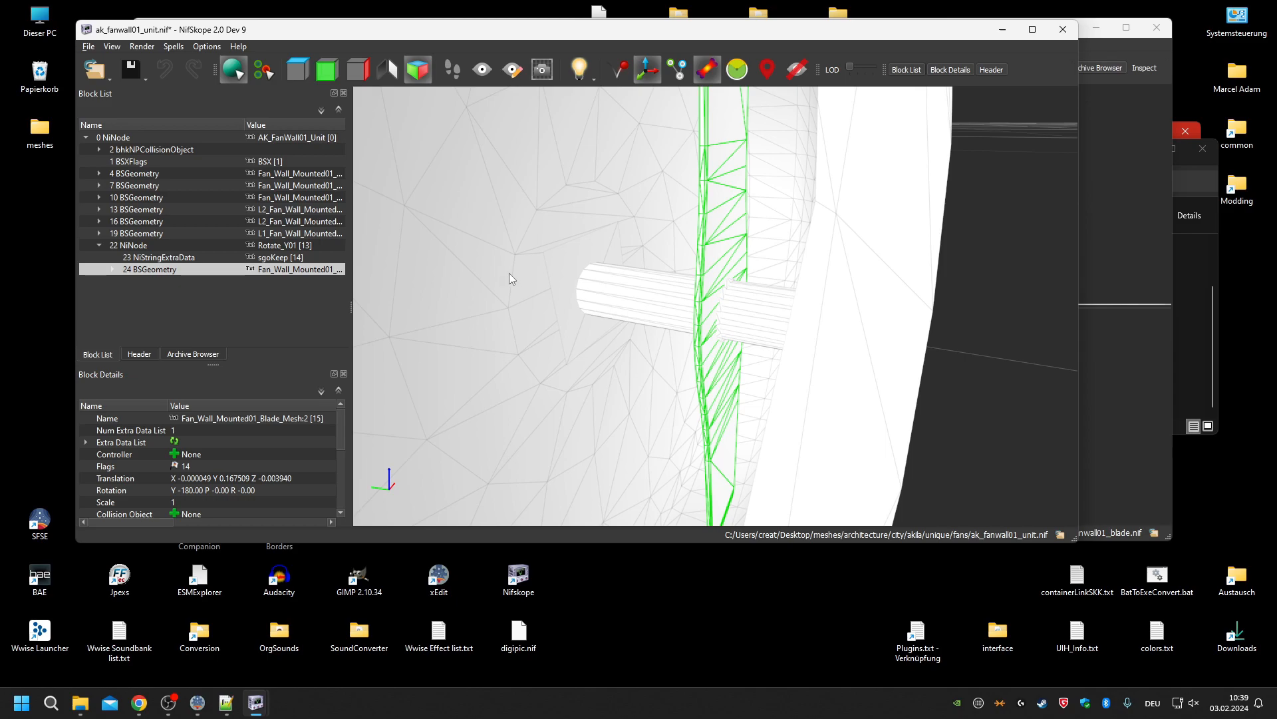
Inspect the selected blade's position on the fan shaft from the front and back.
scroll(541, 228, down, 3)
scroll(552, 217, up, 4)
scroll(553, 233, down, 4)
drag(555, 272, 573, 299)
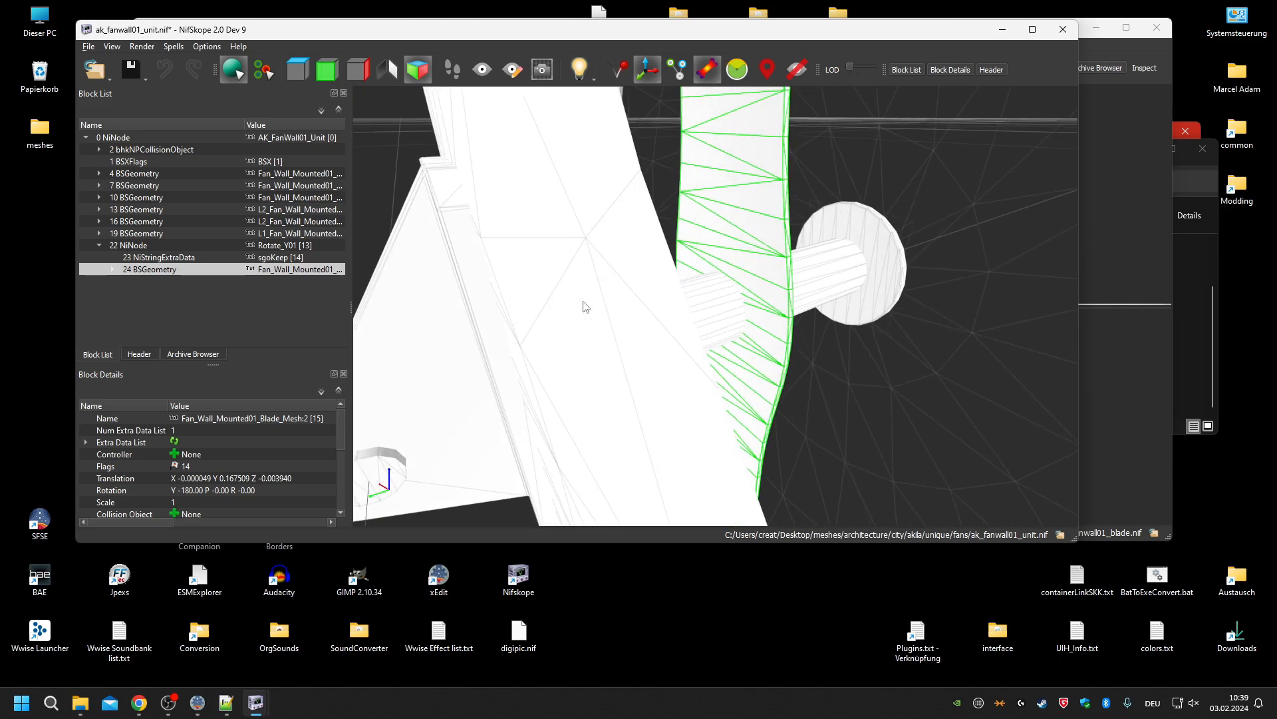
scroll(573, 299, up, 2)
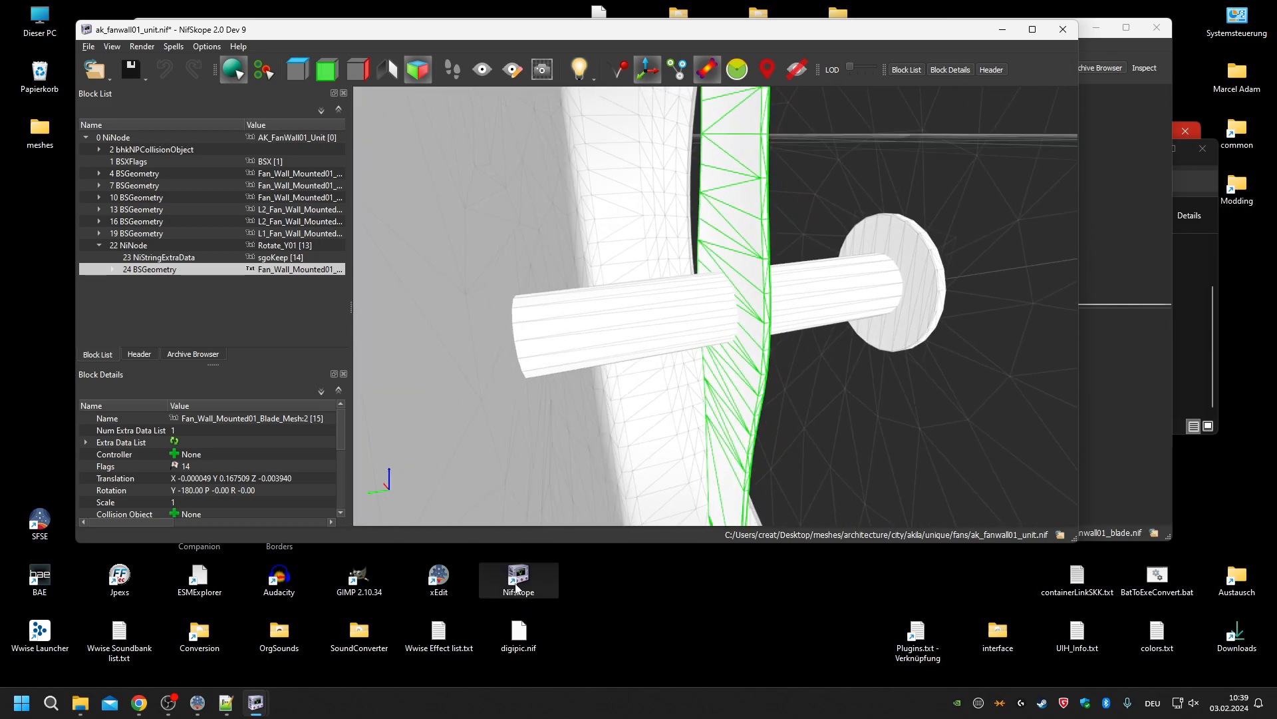
Switch to Chrome and reach the NifSkope releases page on GitHub through the developer's profile and nifskope repository.
click(139, 703)
click(260, 13)
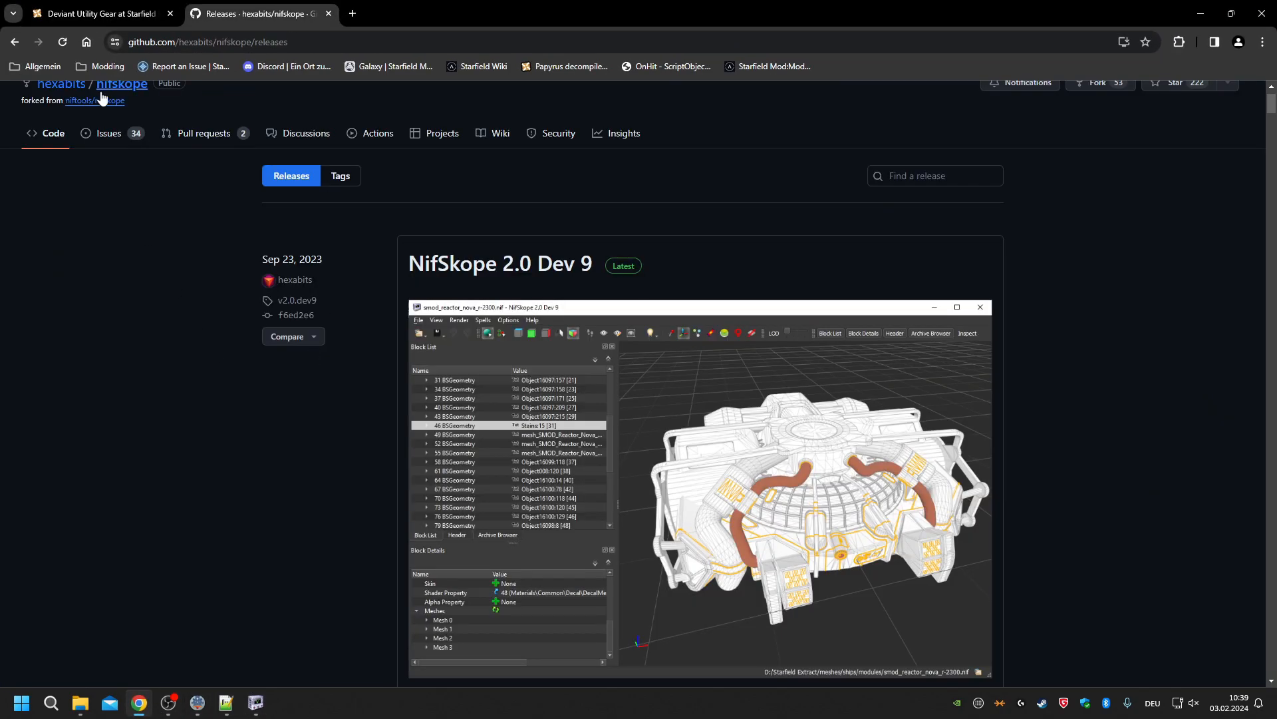
scroll(158, 256, up, 1)
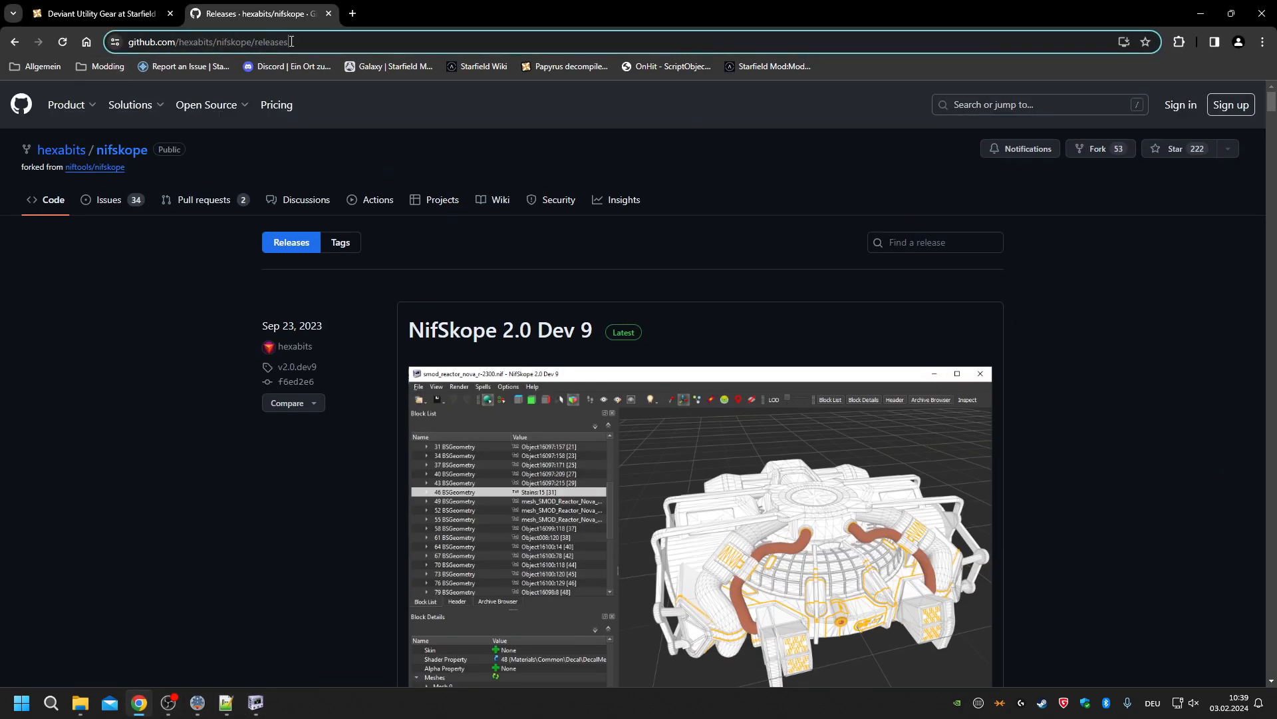
double_click(259, 42)
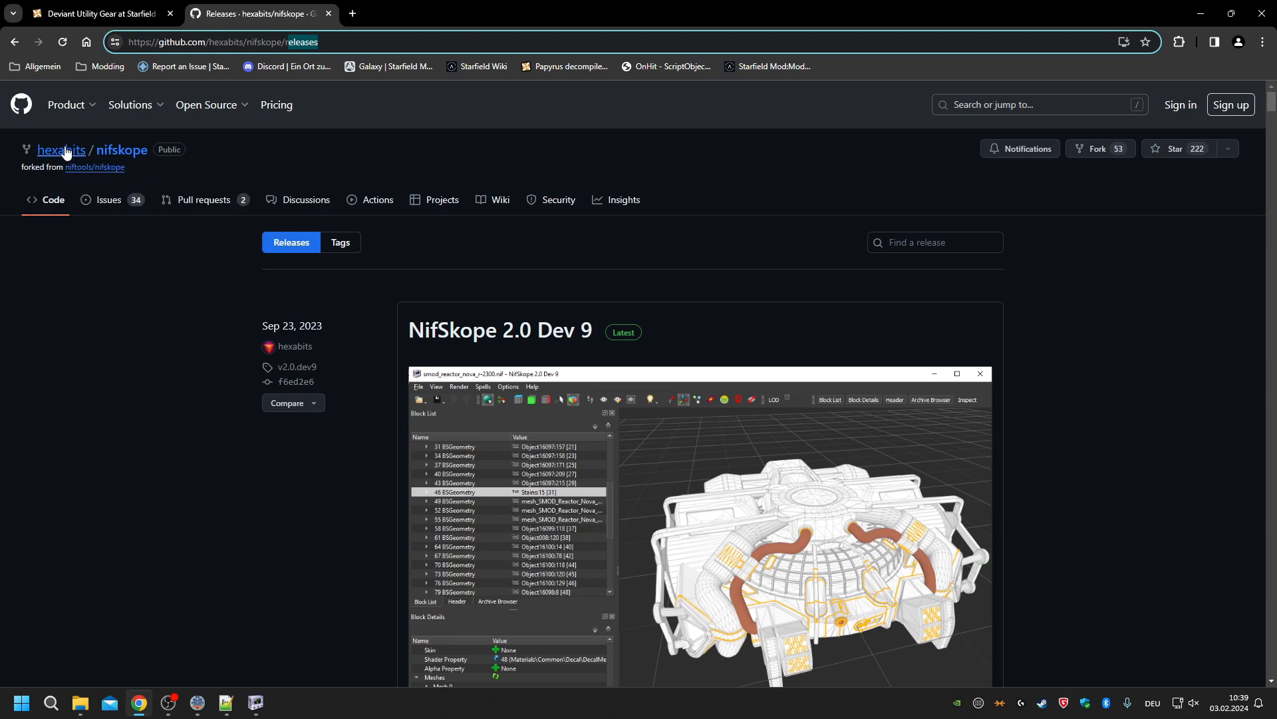
click(627, 266)
click(489, 233)
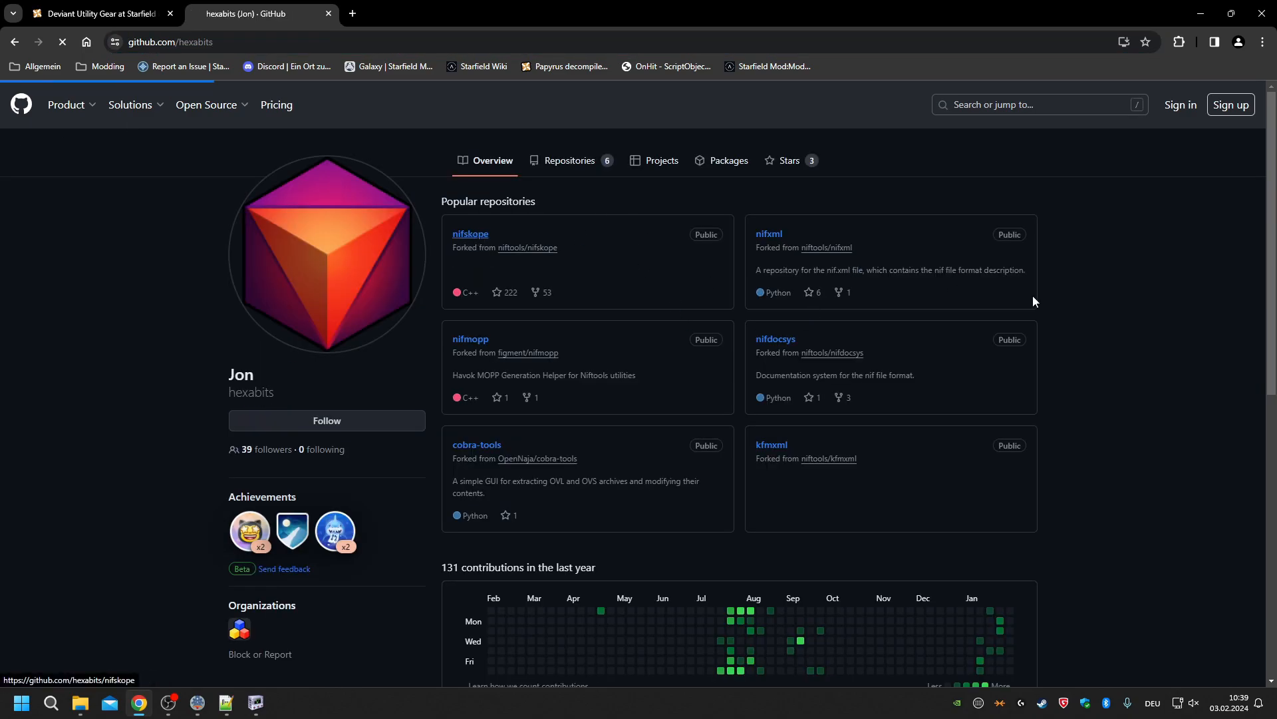
scroll(1102, 294, down, 3)
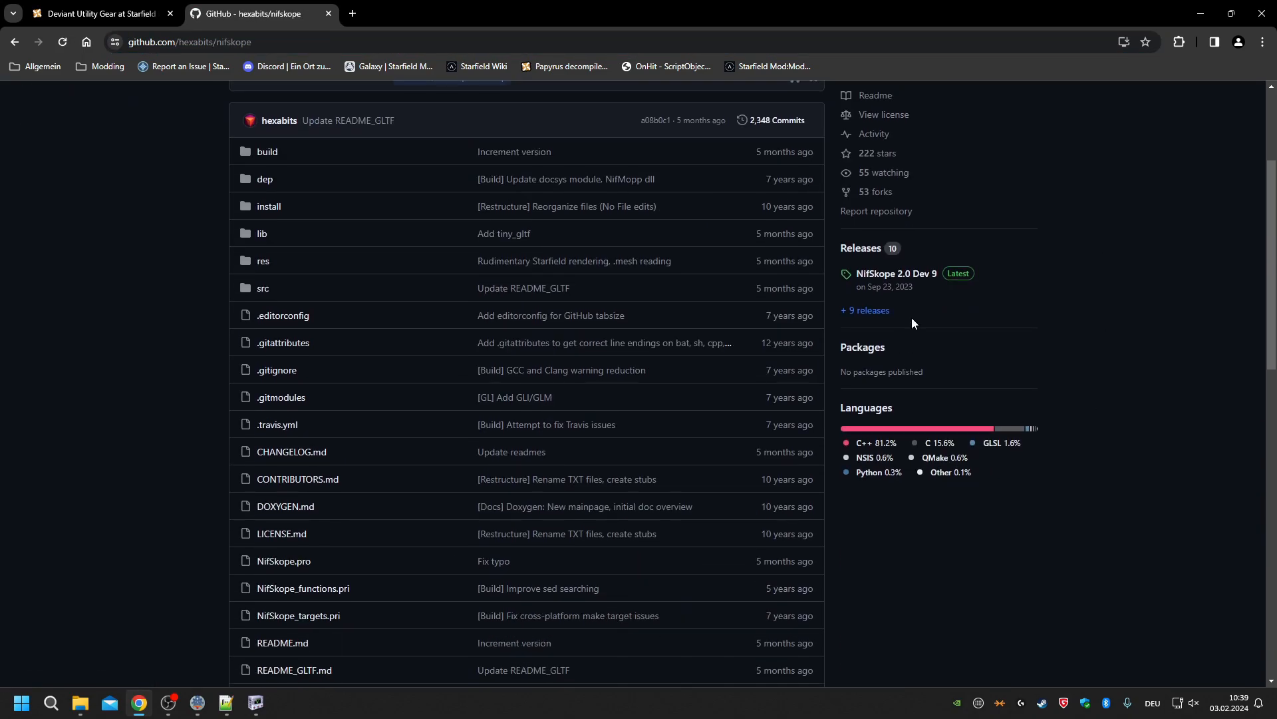
click(878, 311)
Review the NifSkope 2.0 Dev 9 release notes, disclaimers, download assets and release date, and minimize the browser.
scroll(743, 450, down, 3)
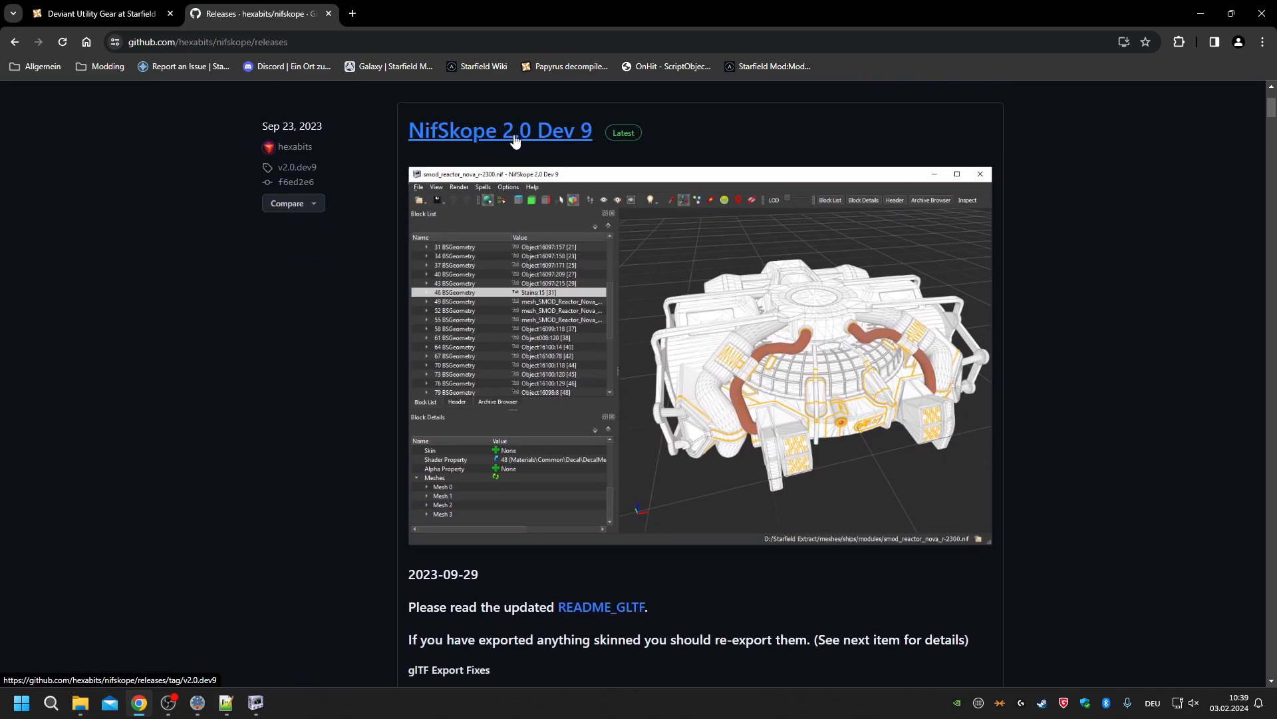
scroll(447, 444, down, 8)
scroll(447, 444, up, 1)
scroll(466, 492, down, 5)
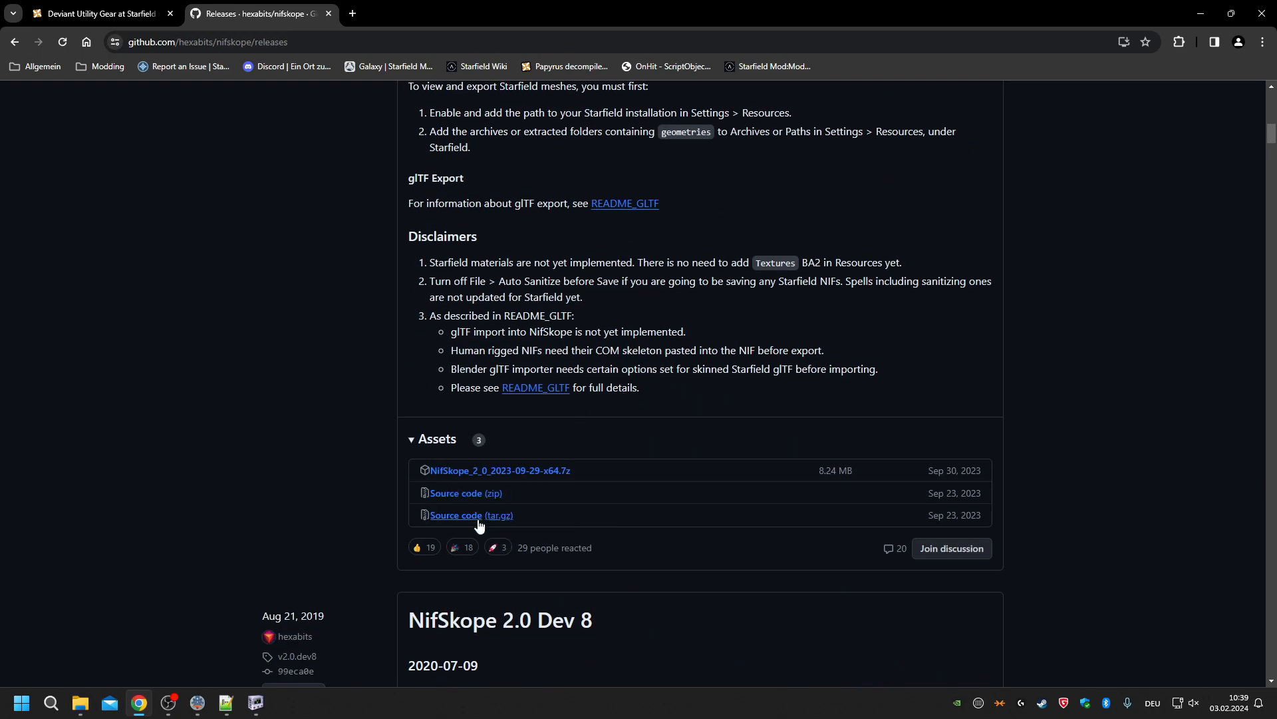
scroll(477, 521, up, 15)
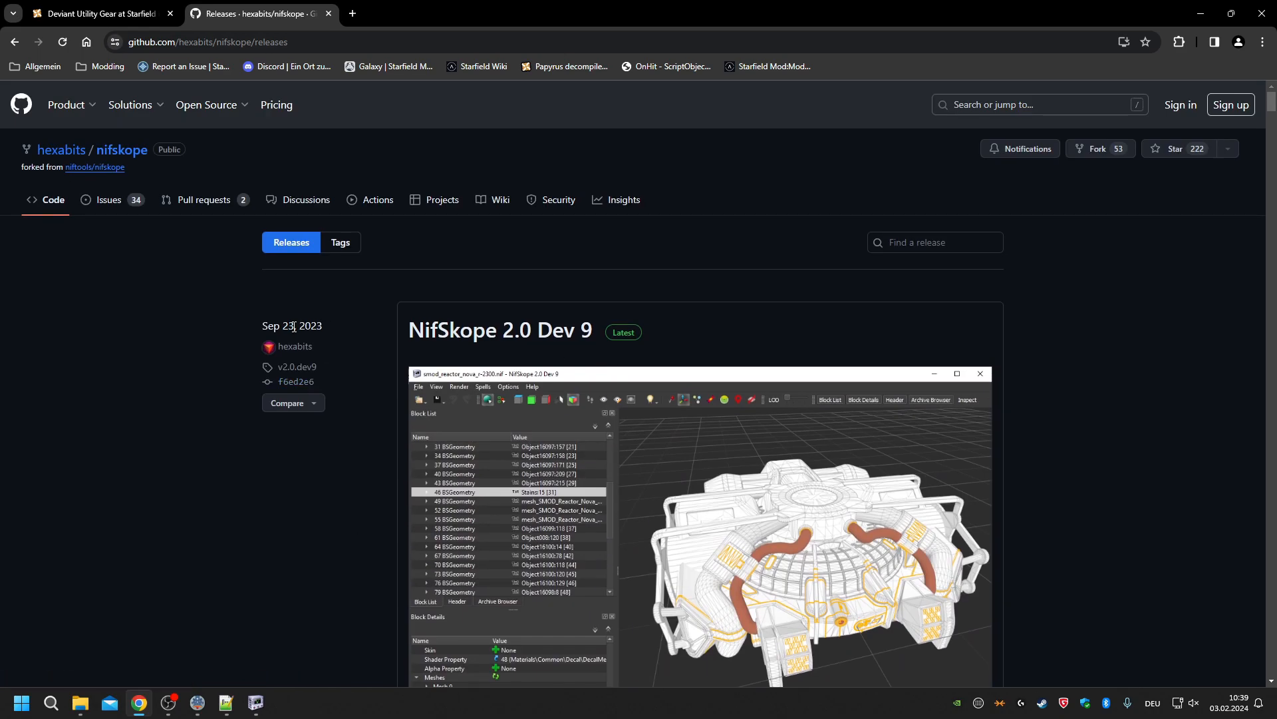
mouse_move(295, 326)
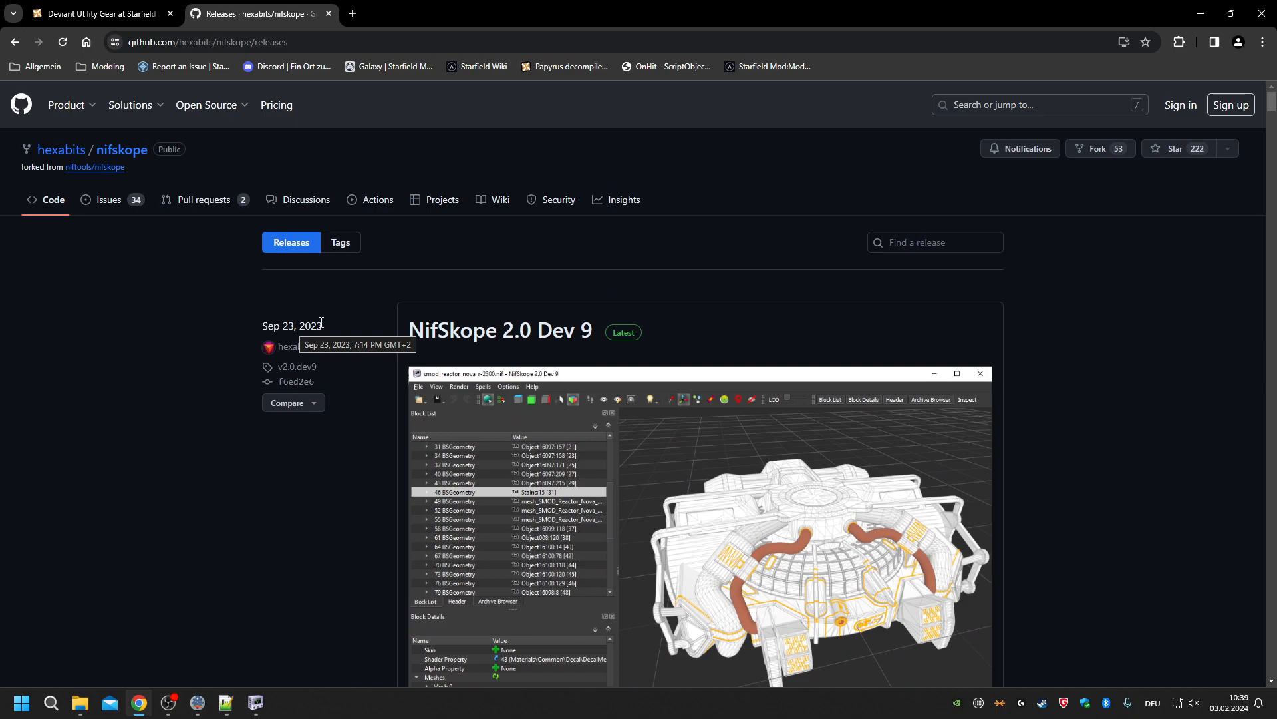
scroll(346, 436, down, 2)
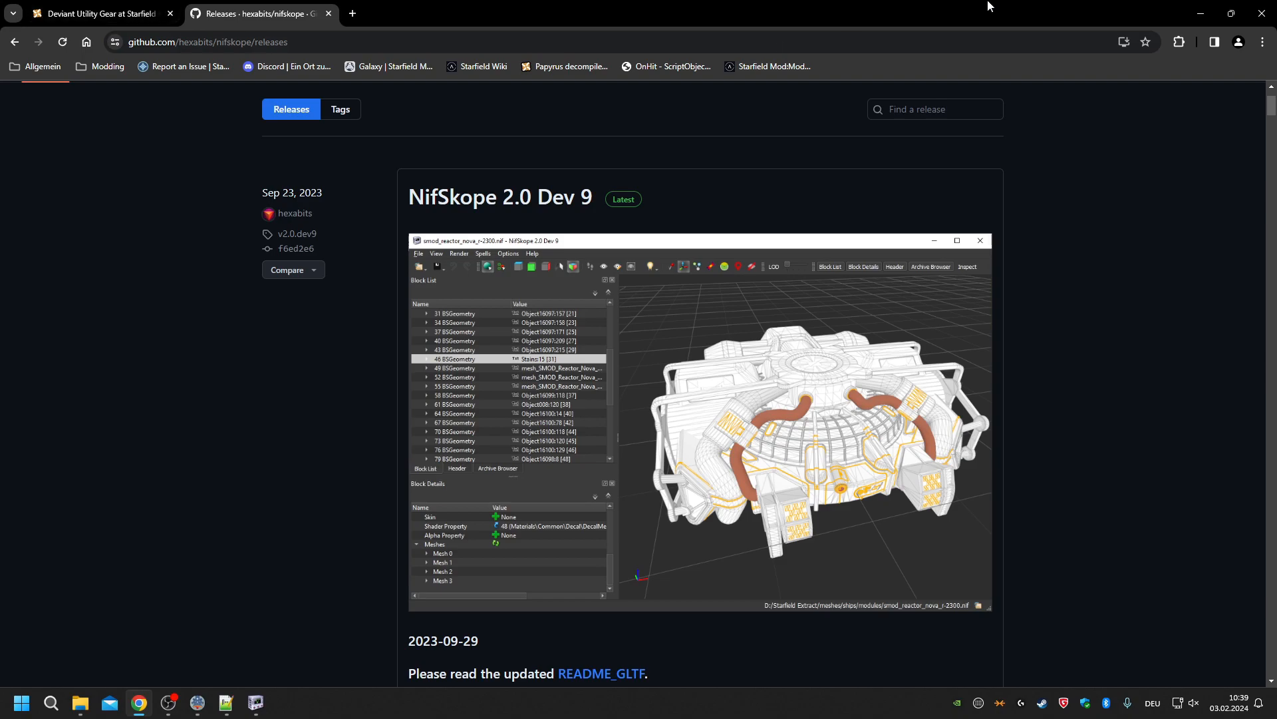
click(120, 13)
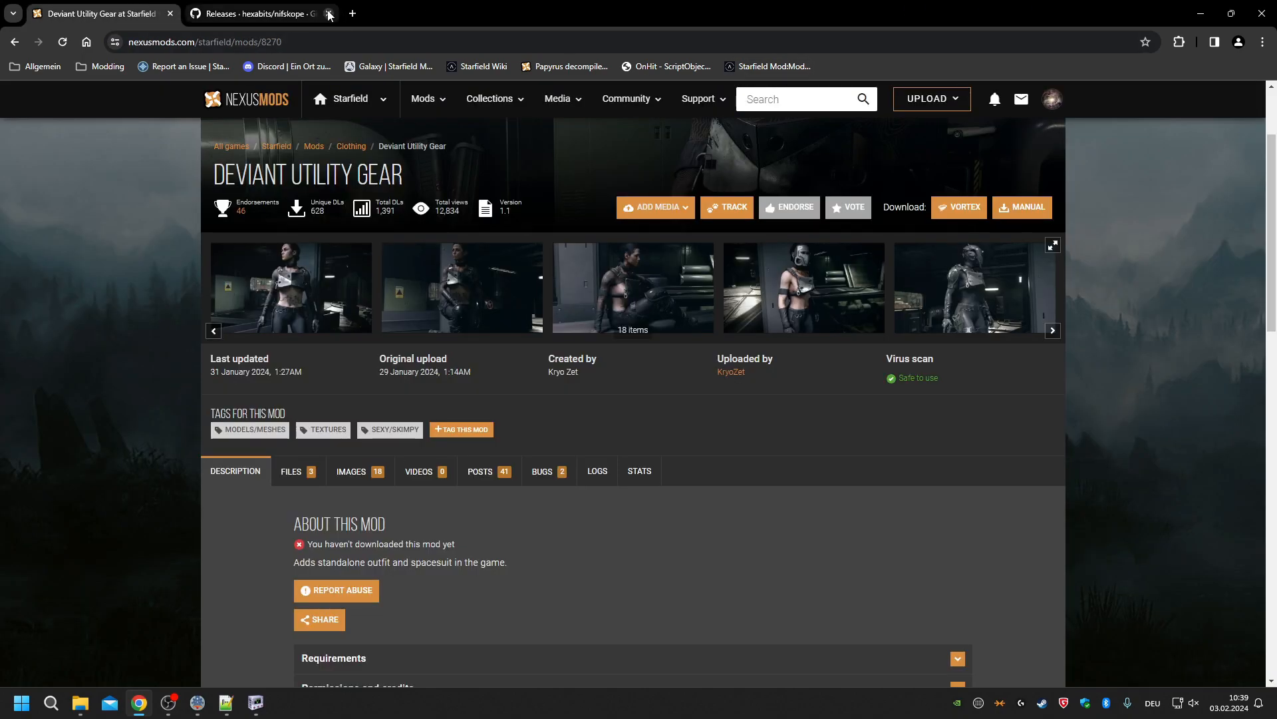
click(1201, 13)
Compare the Rotate_Y01 NiNode in ak_fanwall01_unit.nif with the original one in ak_fanwall01_blade.nif.
double_click(519, 577)
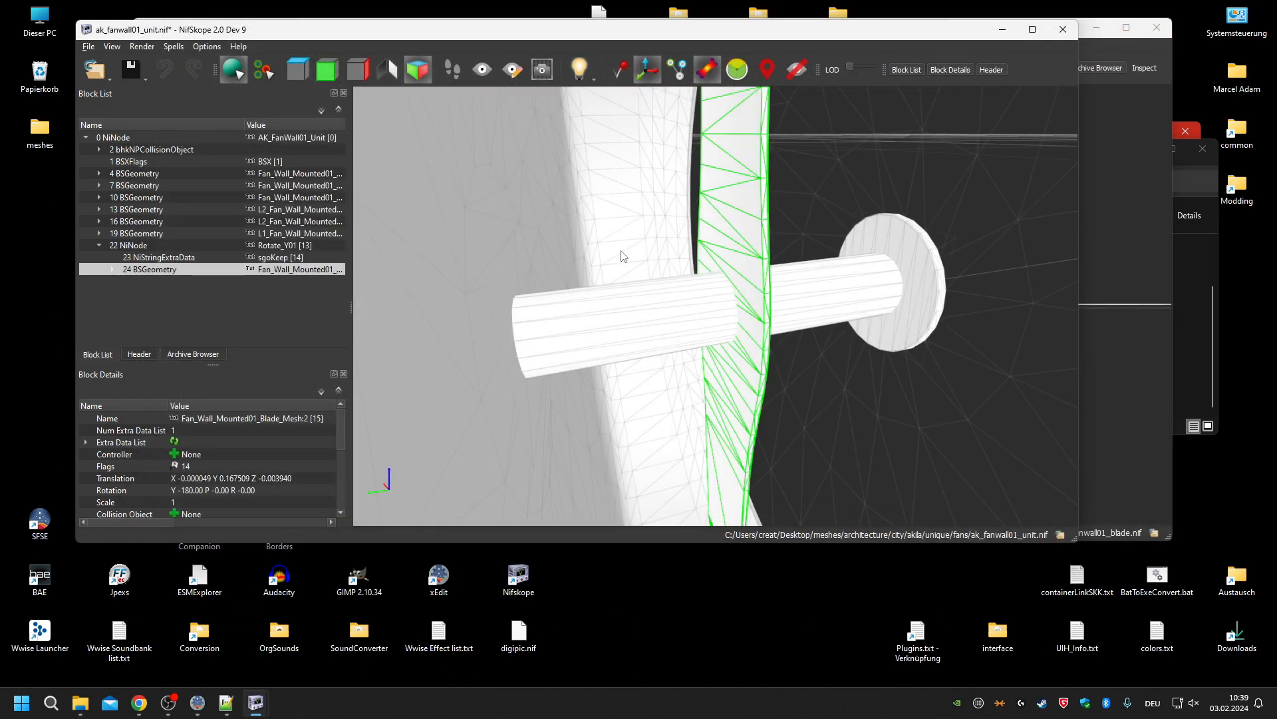
click(130, 245)
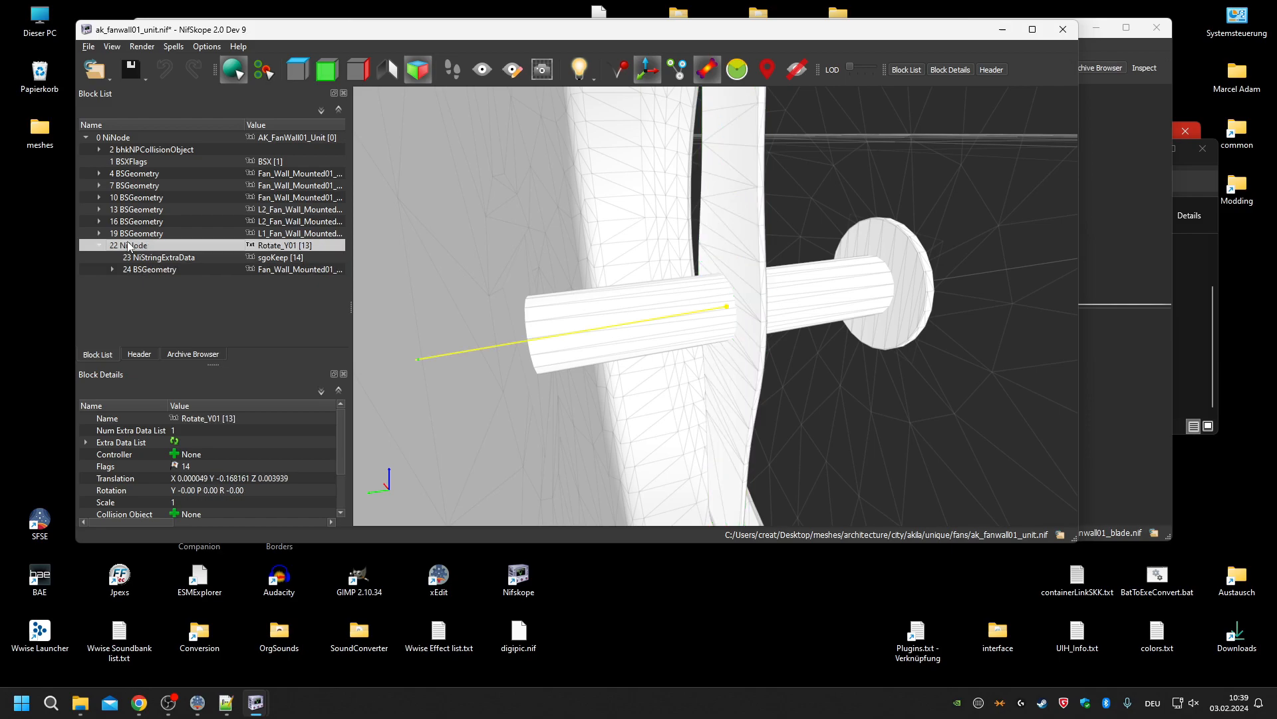
click(1156, 324)
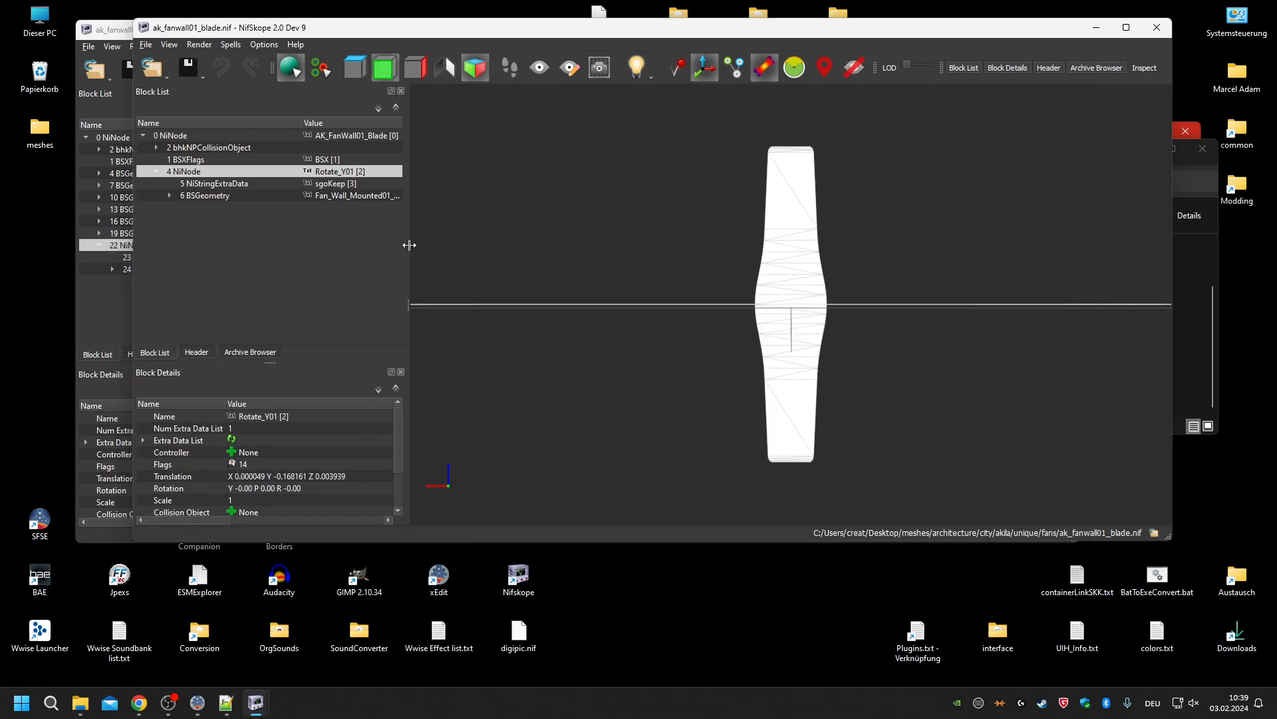
right_click(176, 138)
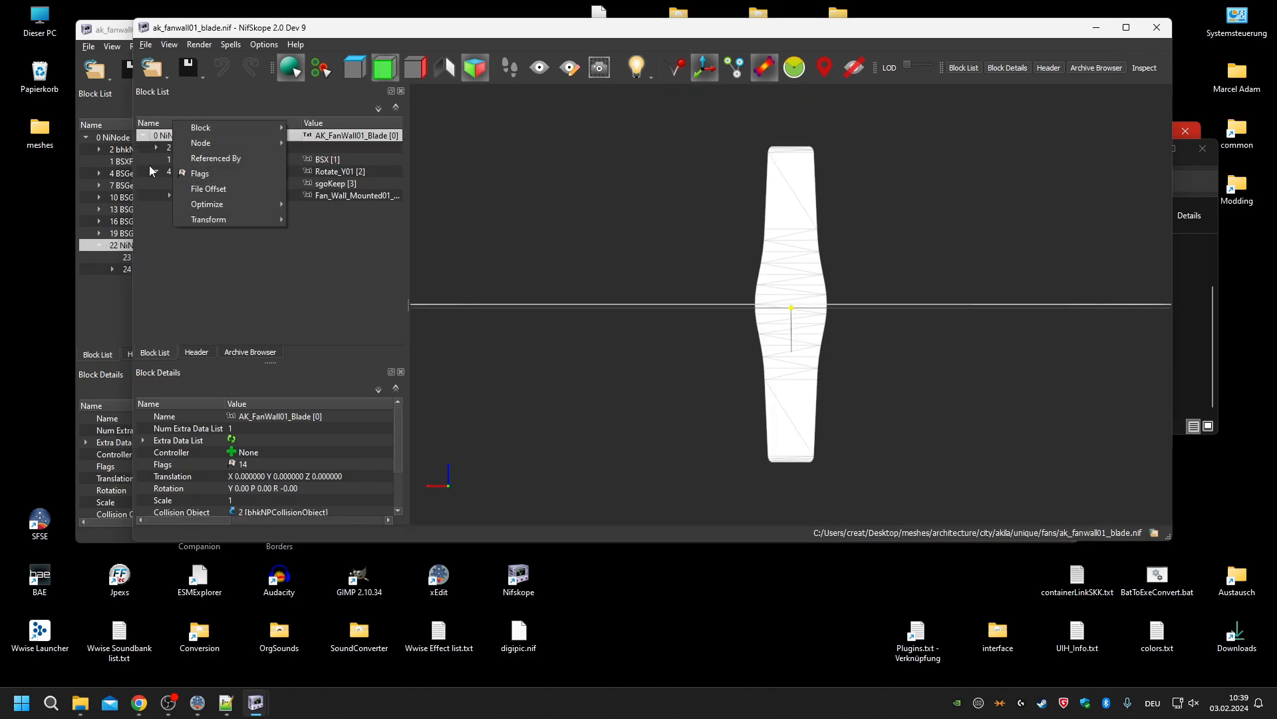
click(204, 304)
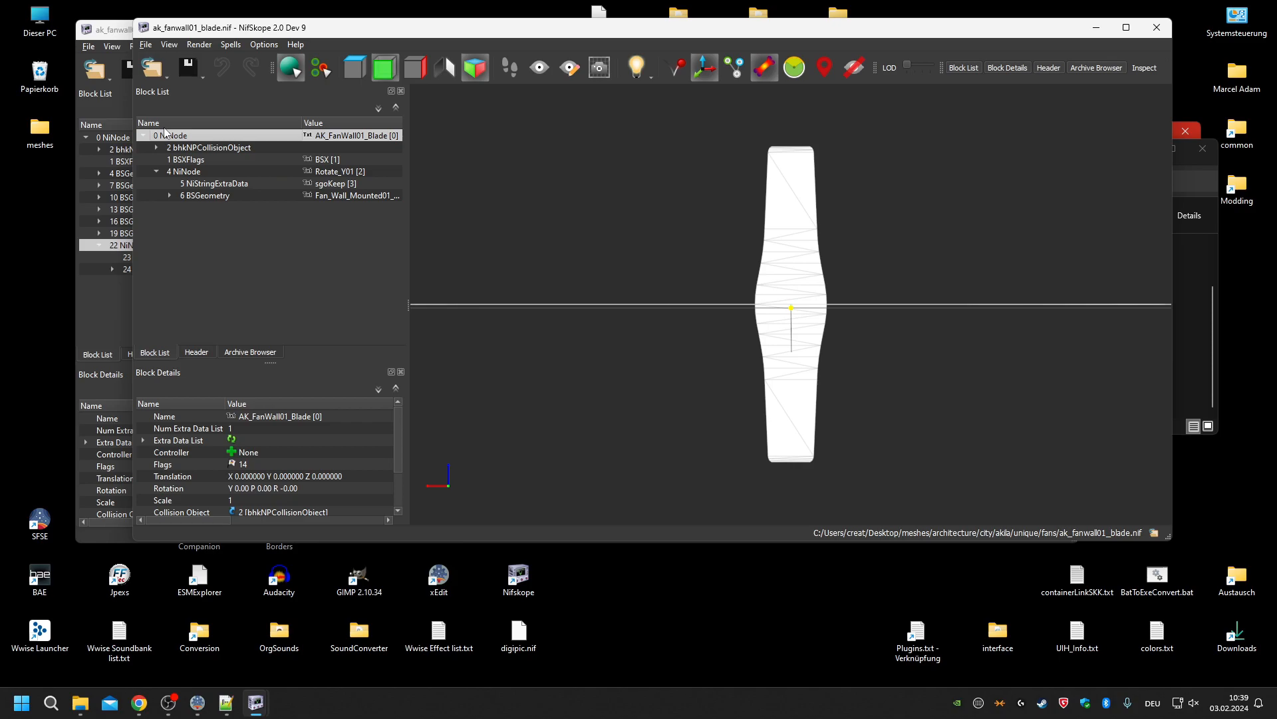
click(191, 171)
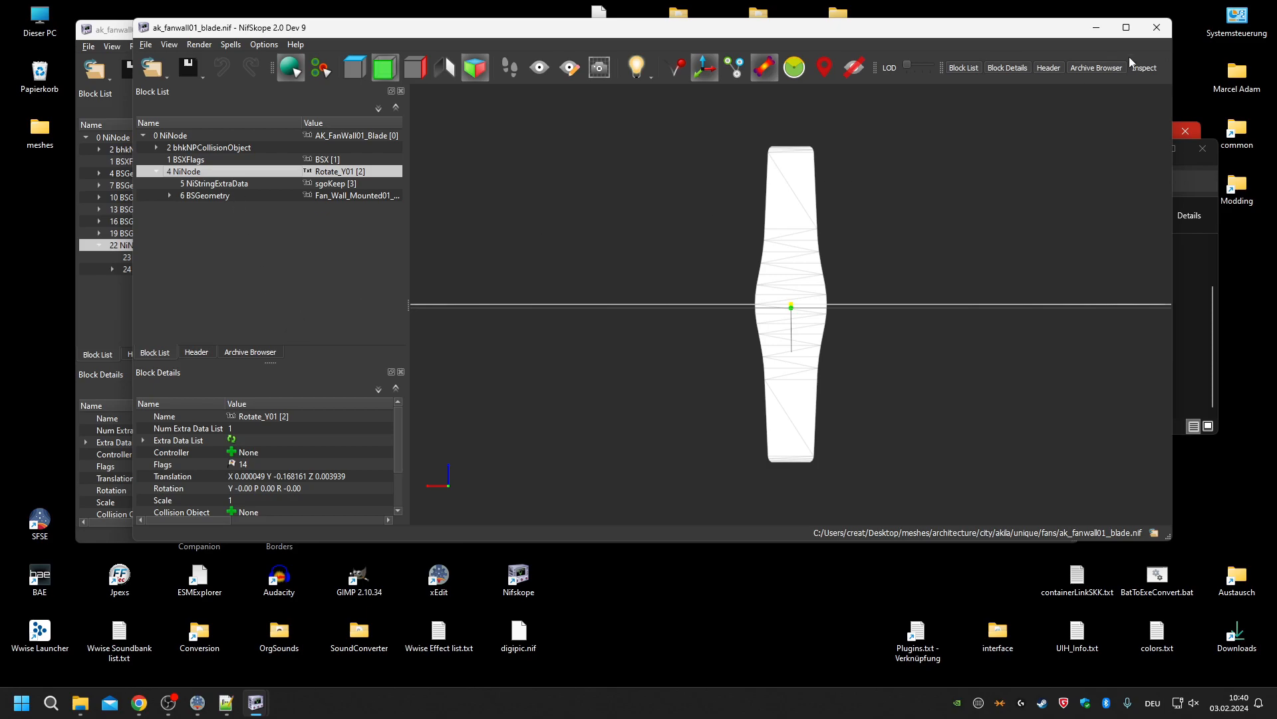
Close ak_fanwall01_blade.nif and try the Fix Invalid Block Names spell on ak_fanwall01_unit.nif, then look at the Batch spells.
click(1157, 28)
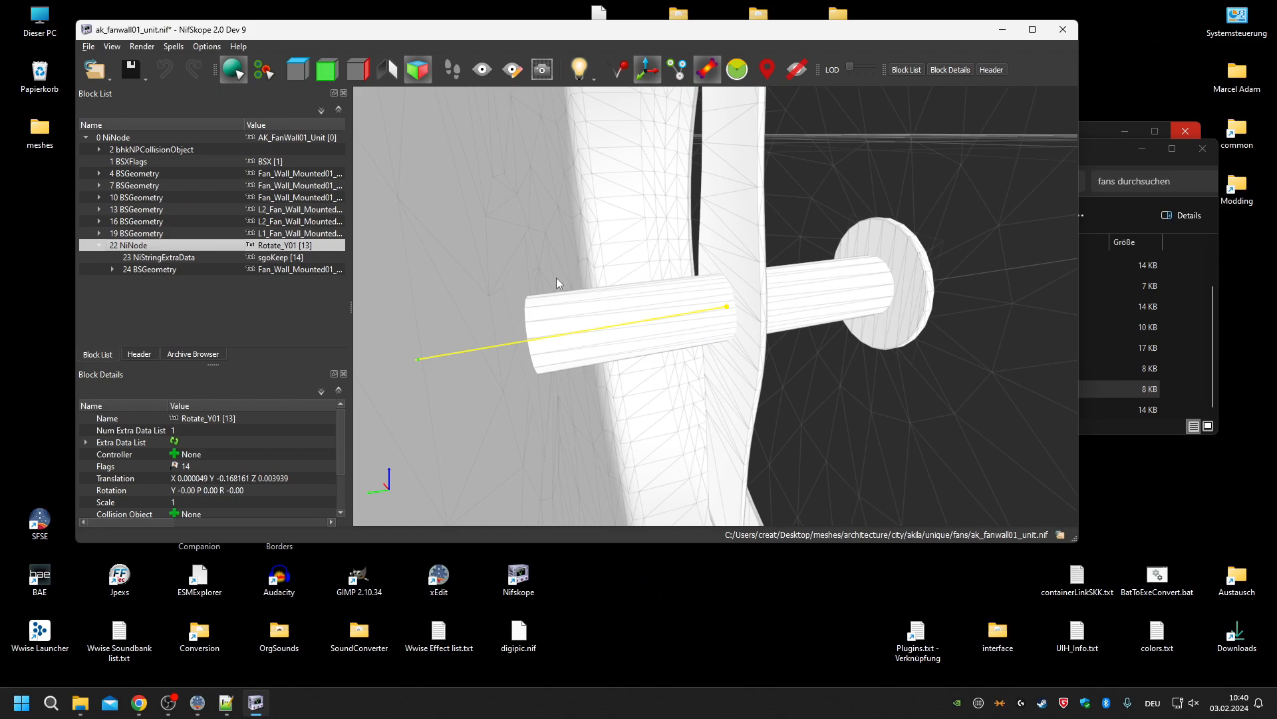
click(197, 51)
mouse_move(174, 51)
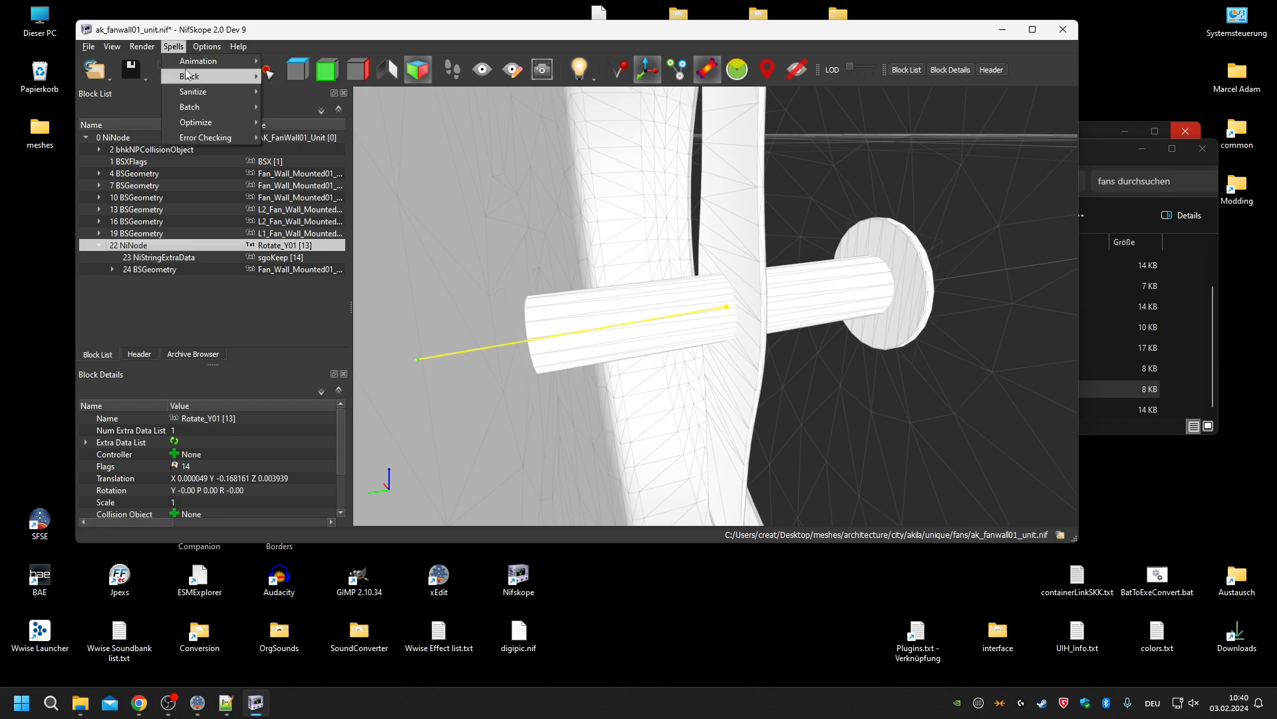
mouse_move(203, 93)
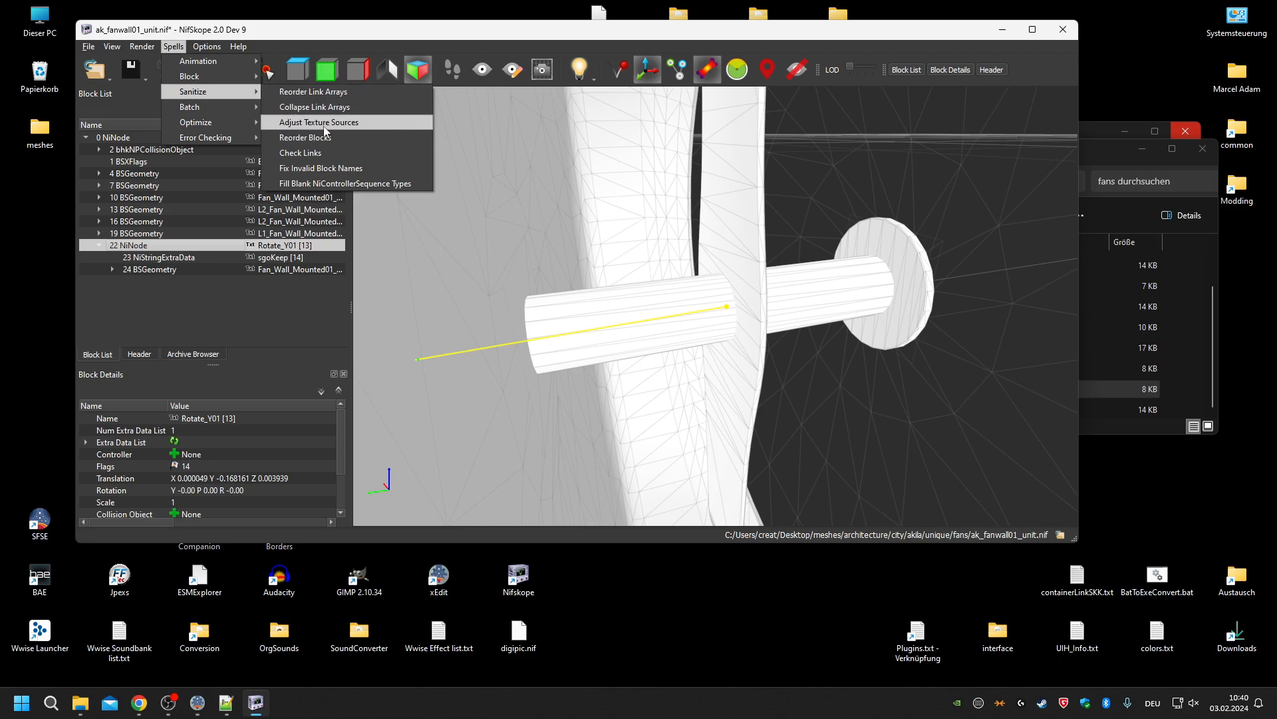
click(316, 170)
click(173, 45)
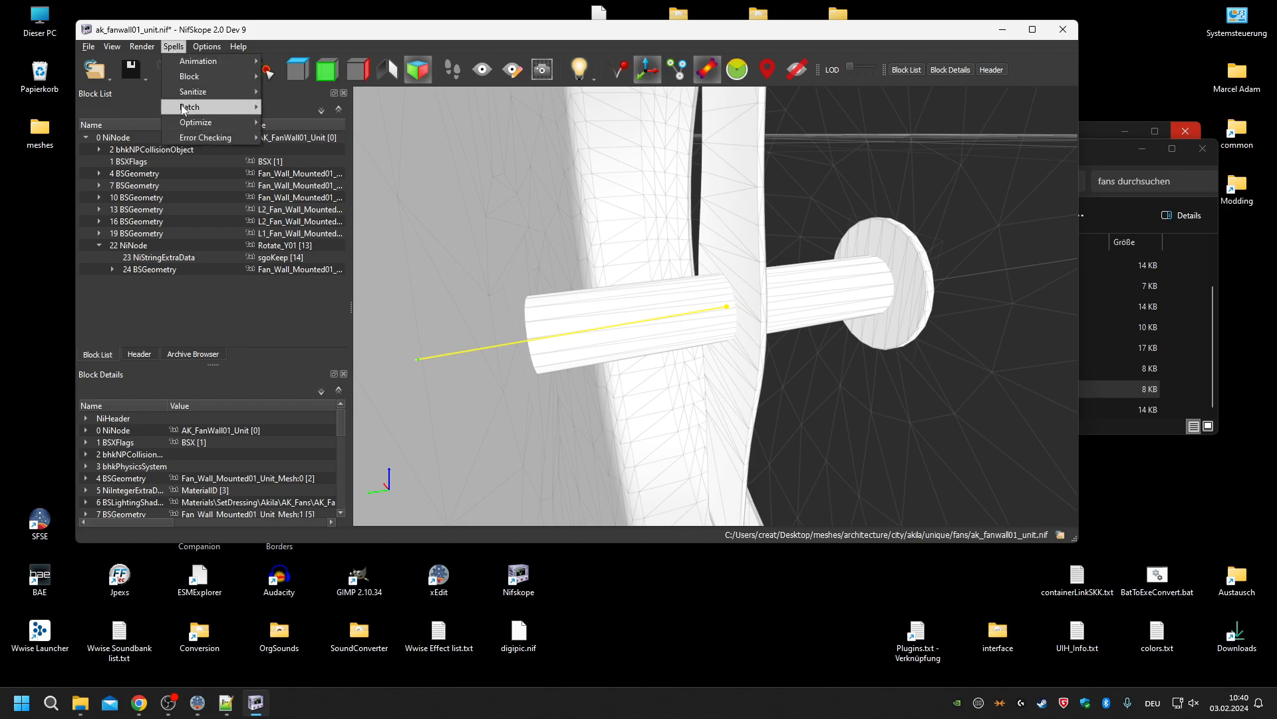
mouse_move(183, 109)
click(366, 105)
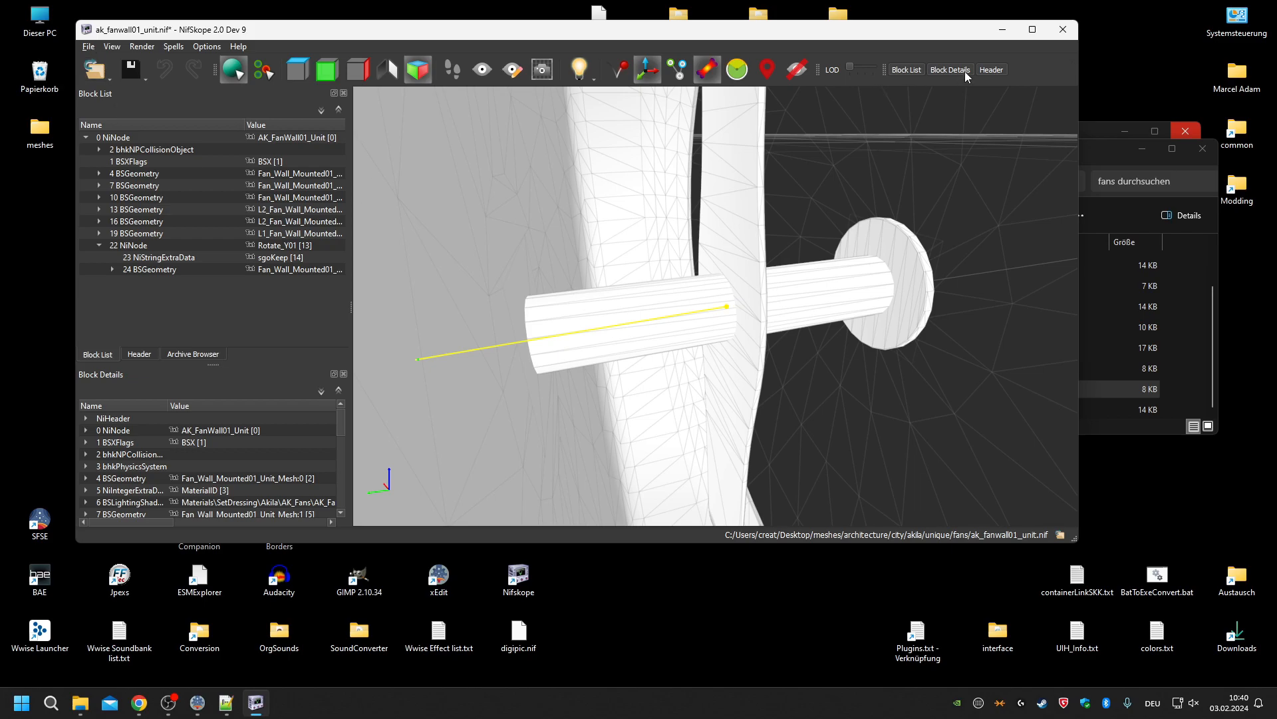
Close ak_fanwall01_unit.nif without saving, close the fans folder window and delete the meshes folder from the desktop.
click(1062, 29)
click(608, 310)
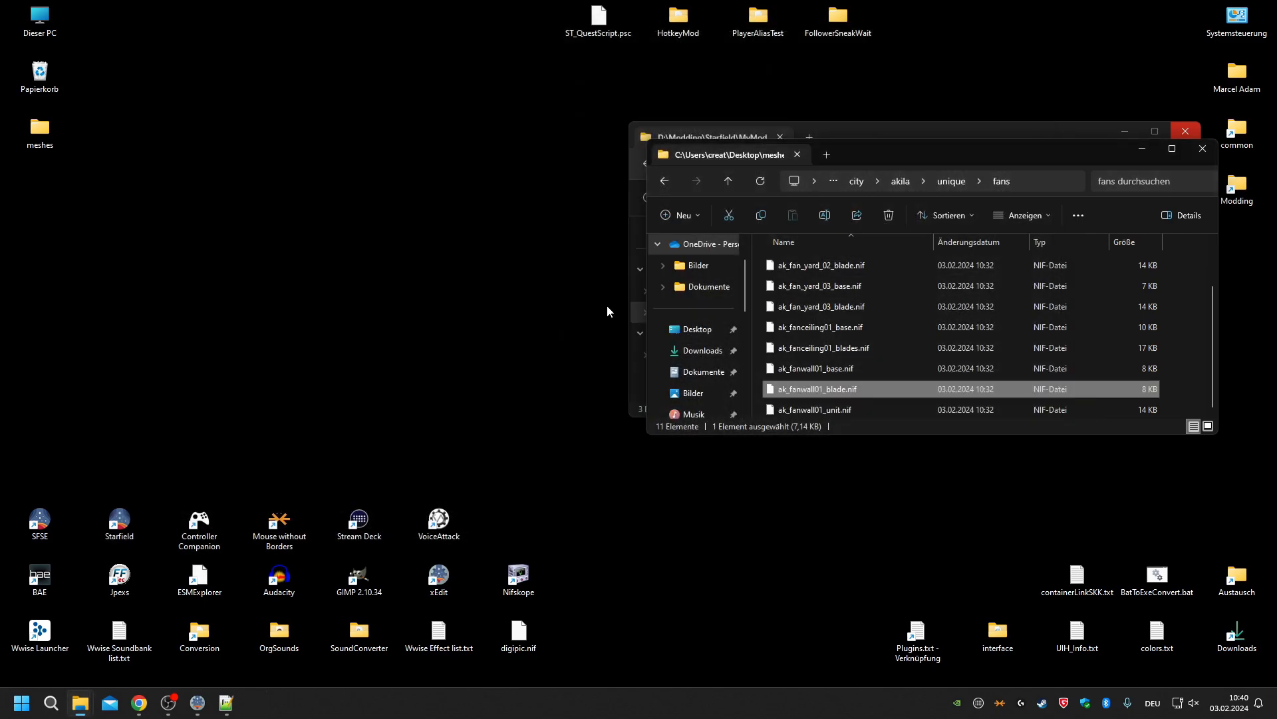
drag(193, 187, 1, 100)
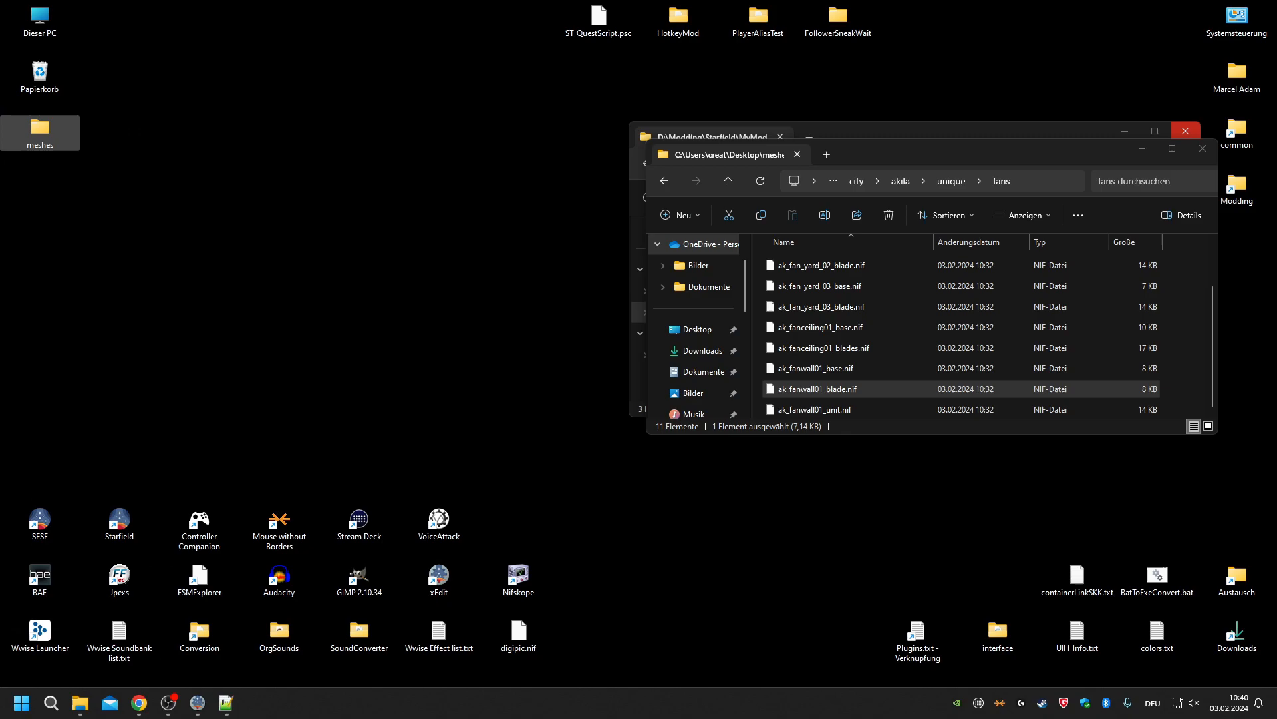
click(1202, 157)
drag(173, 195, 37, 127)
key(Delete)
Open CBM_AdoringFan.nif in NifSkope and inspect the PictureFrame_SetA_01:1 plane (block 31 BSGeometry) on the fan disc from an angle.
drag(790, 244, 518, 576)
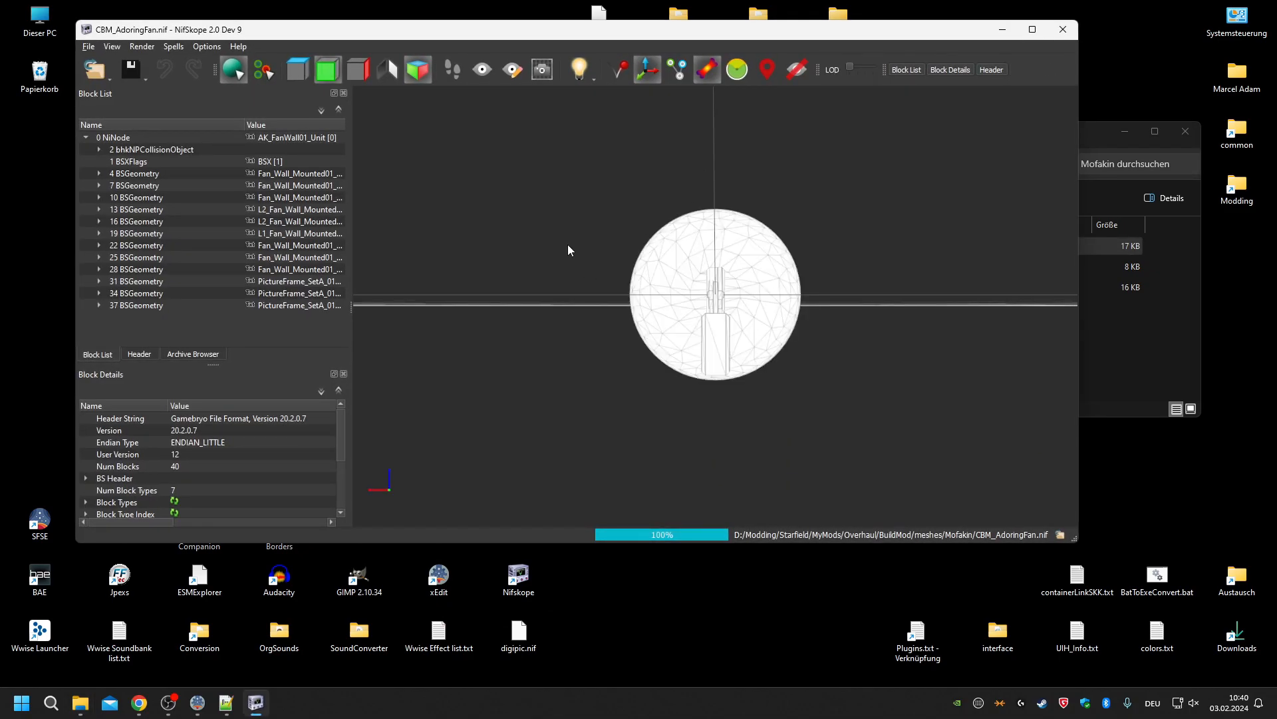
click(265, 270)
click(266, 281)
drag(410, 317, 815, 418)
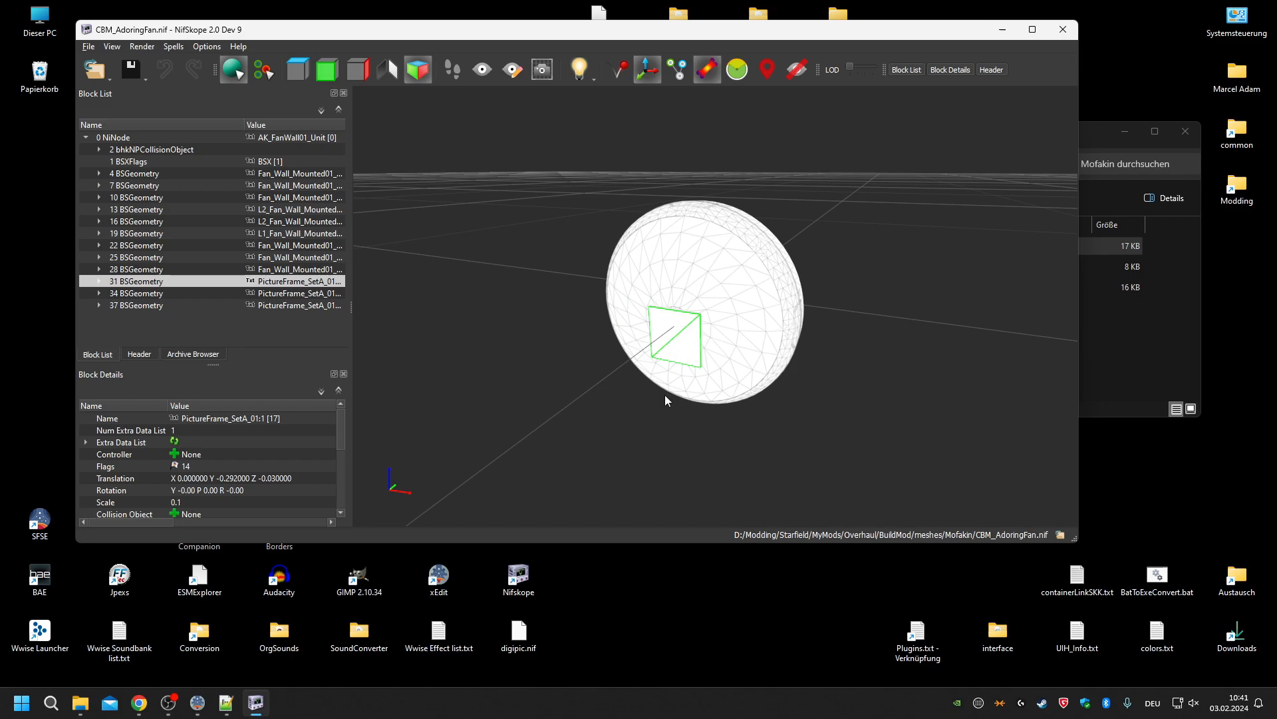
scroll(667, 390, up, 3)
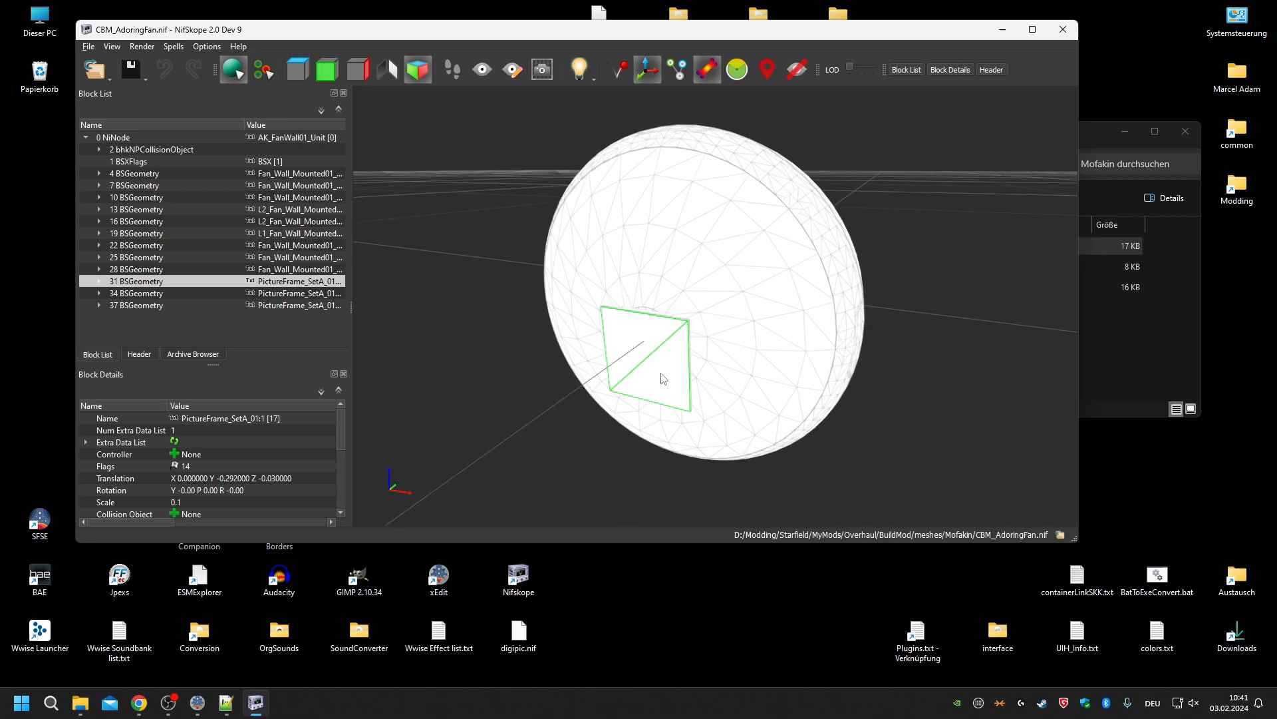
Expand the three PictureFrame BSGeometry blocks 31, 34 and 37 to show their shader properties and material paths.
click(101, 281)
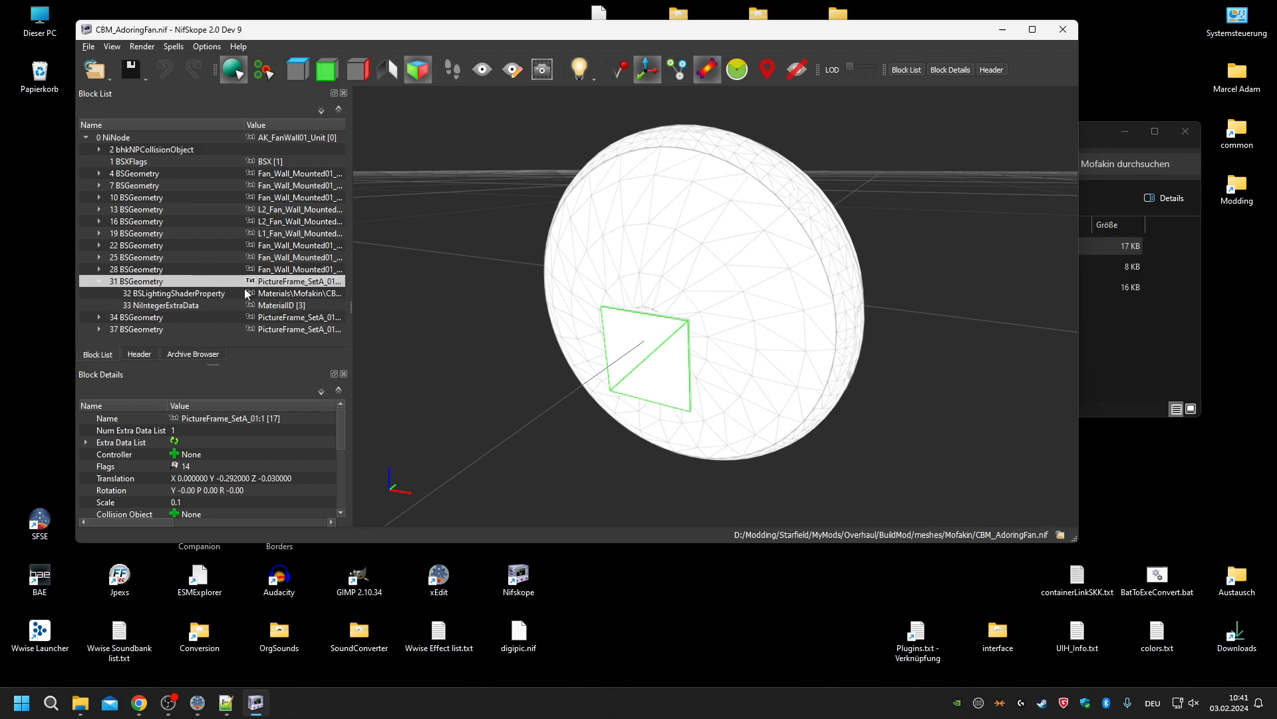
click(99, 317)
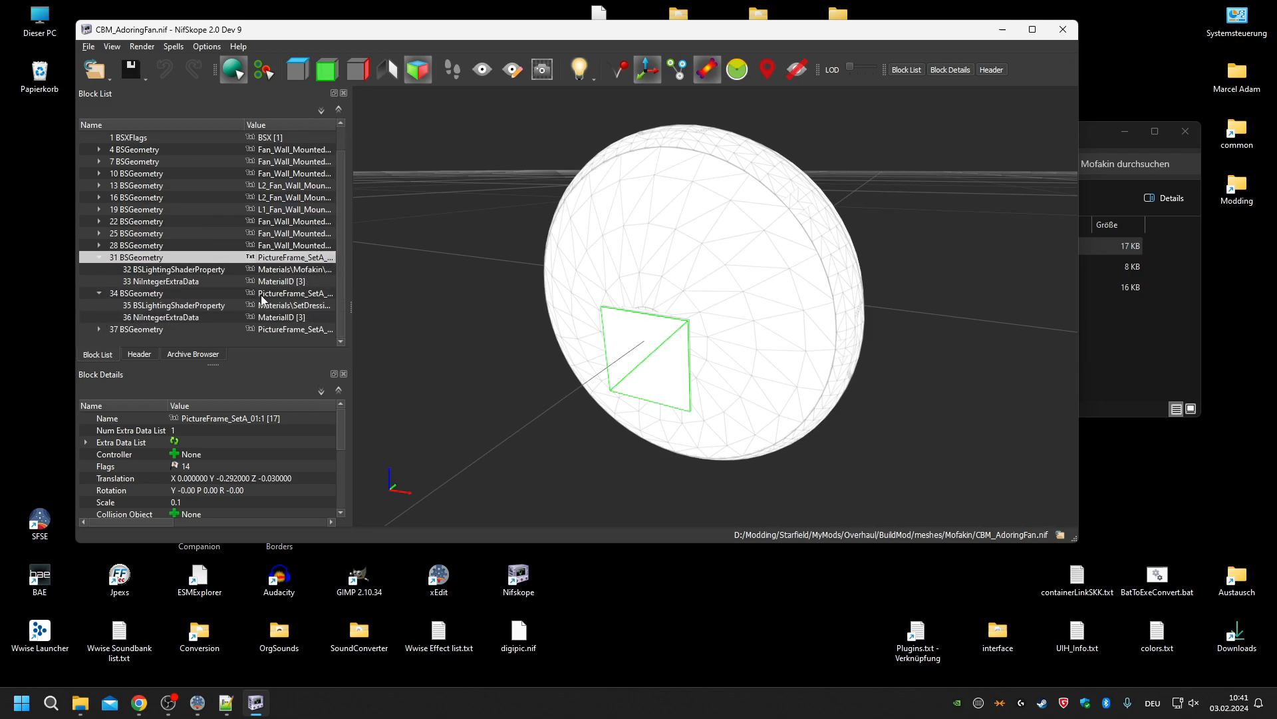
click(99, 328)
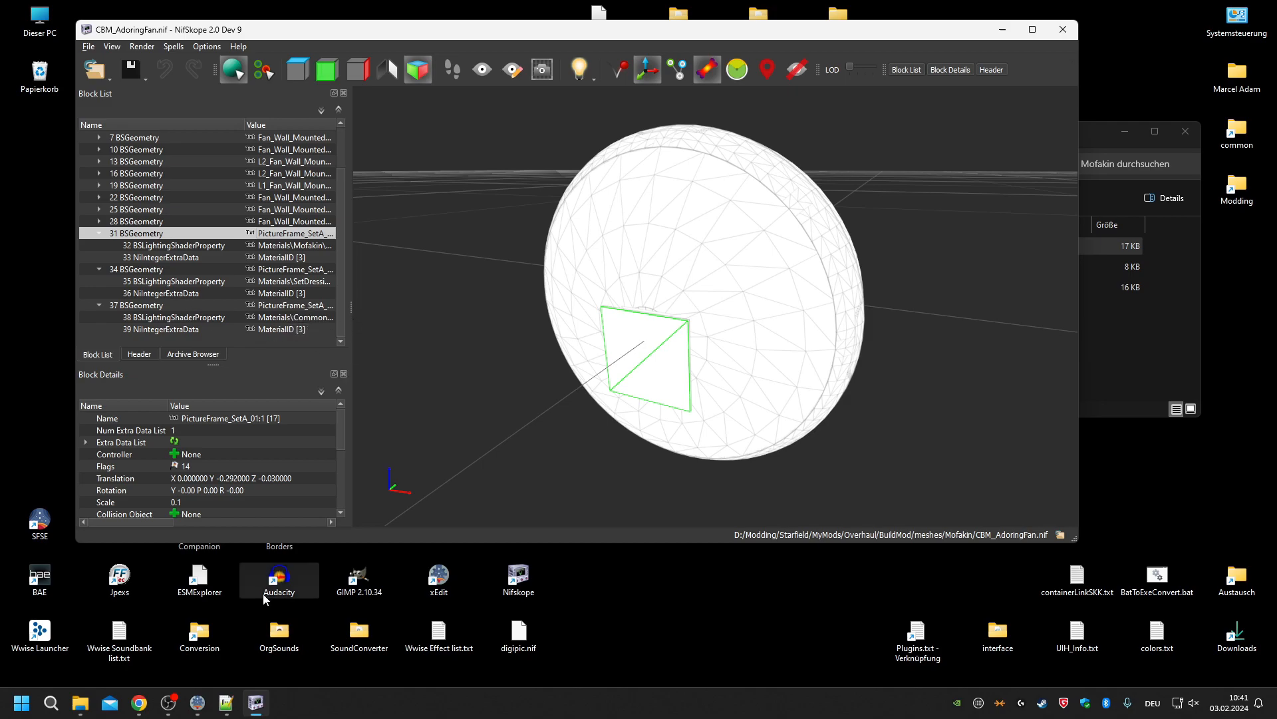
Switch to Chrome and search the Starfield mods on Nexus Mods for "material".
click(139, 702)
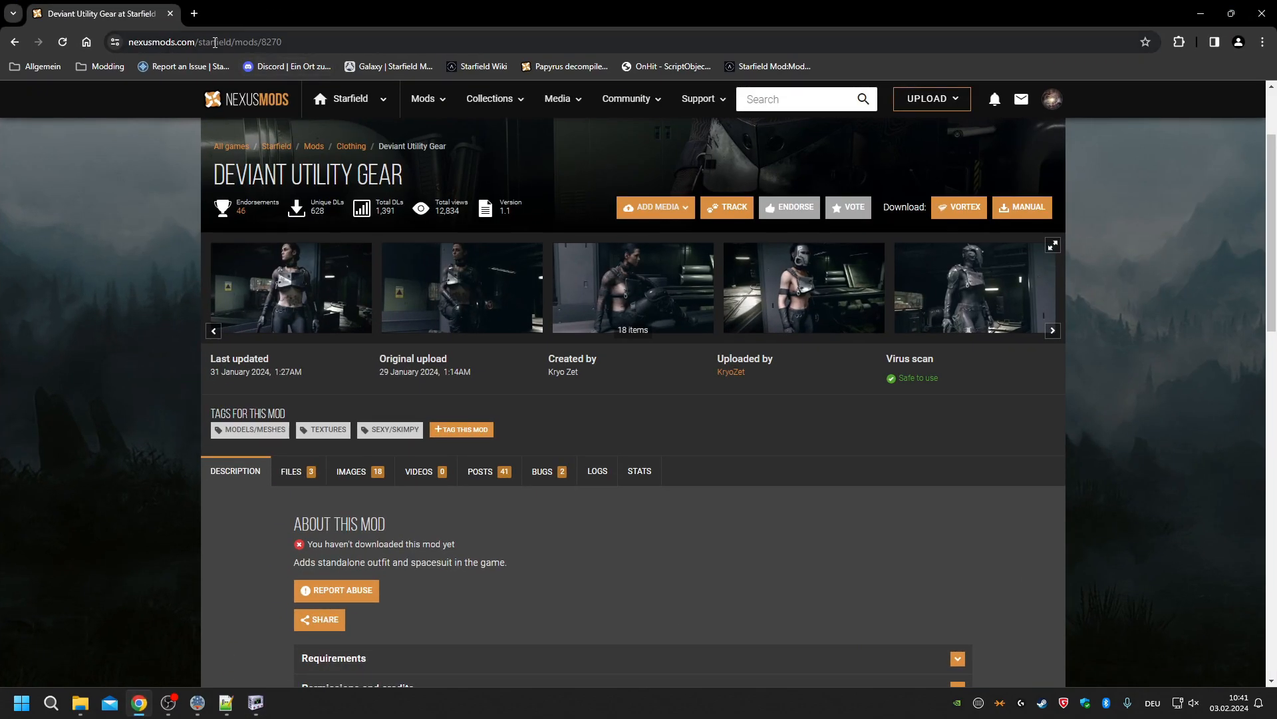
click(193, 14)
key(ctrl+shift+Tab)
click(783, 100)
text(material)
key(Return)
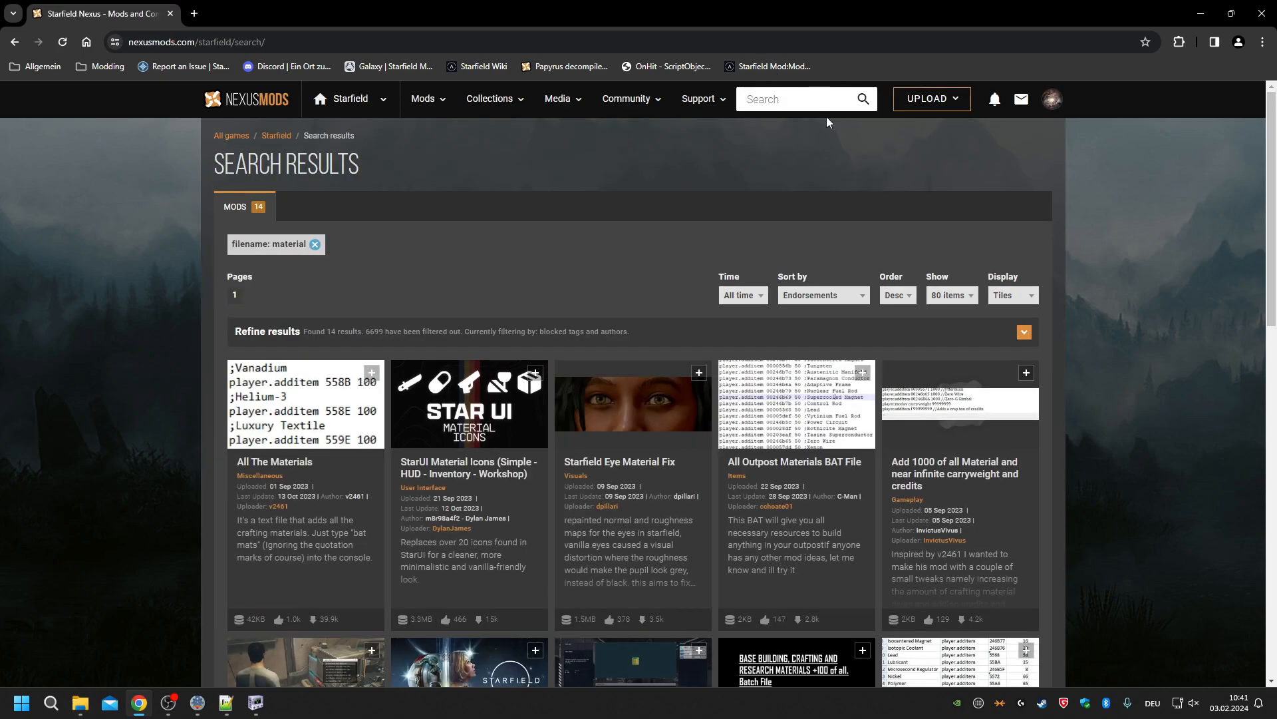
Open the Starfield Material Exporter mod page from the search results, review its description and minimize the browser.
scroll(685, 532, down, 8)
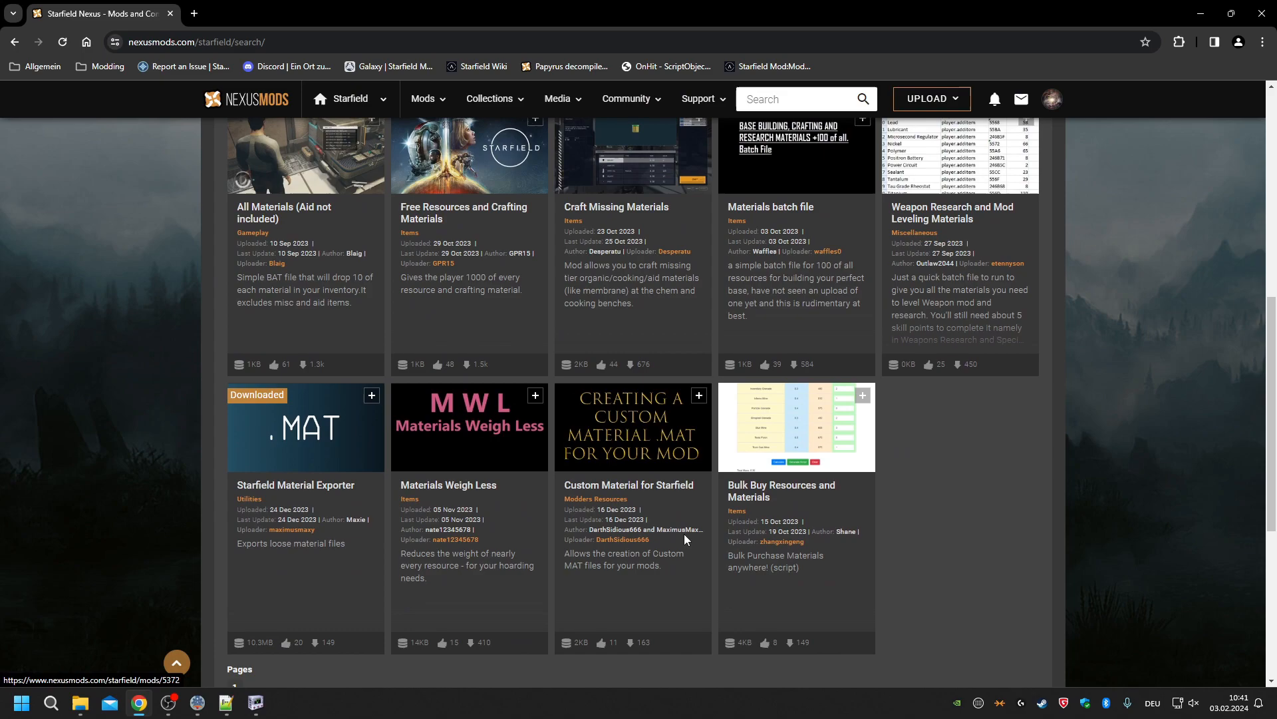
click(337, 485)
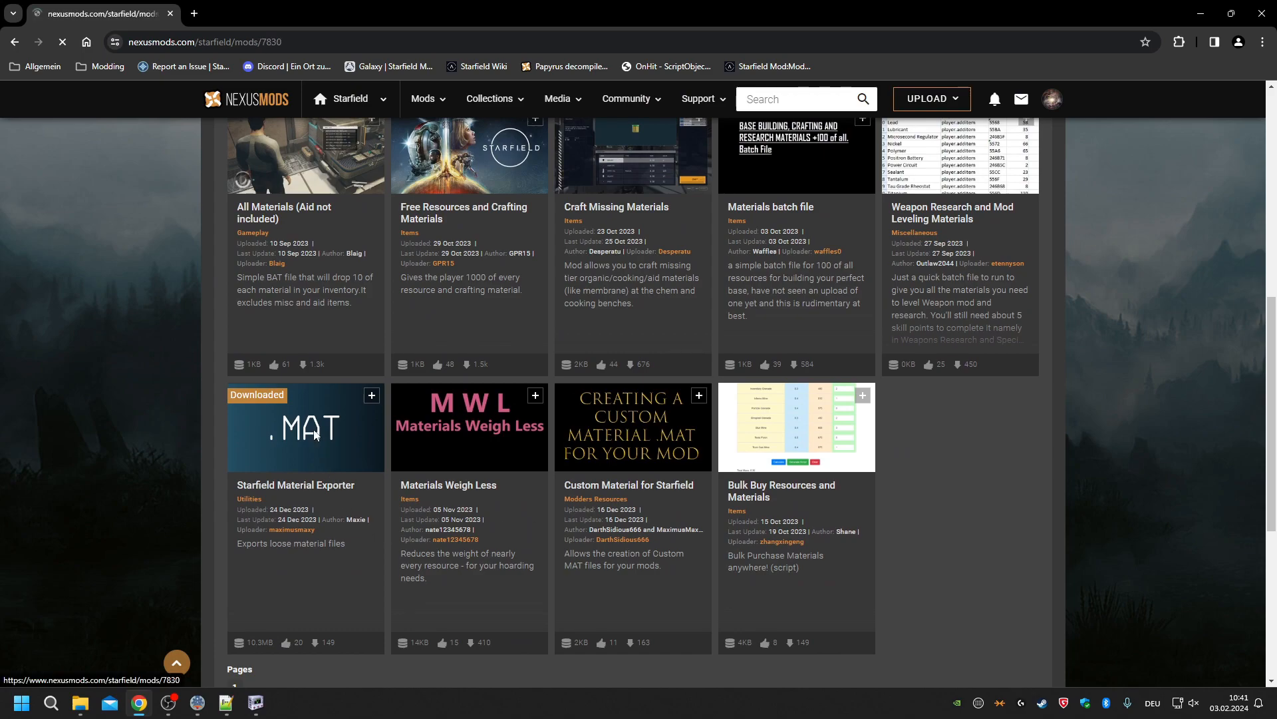
scroll(275, 311, down, 4)
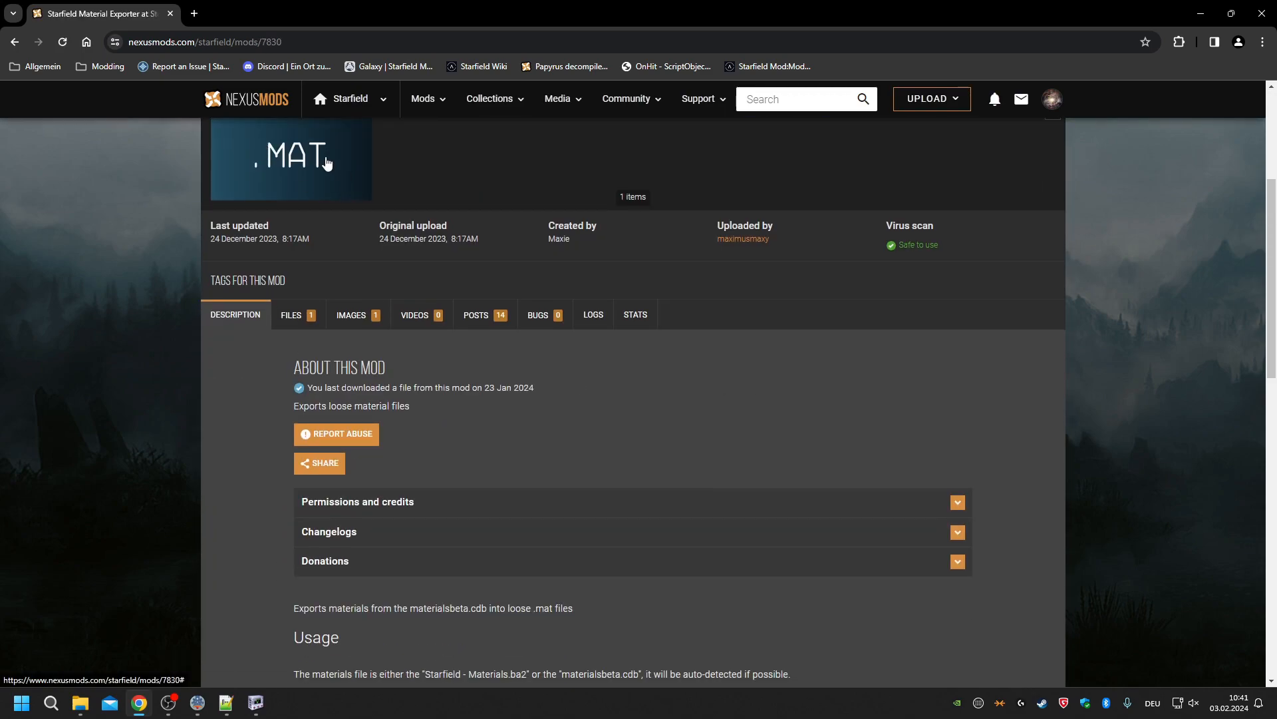
click(1200, 13)
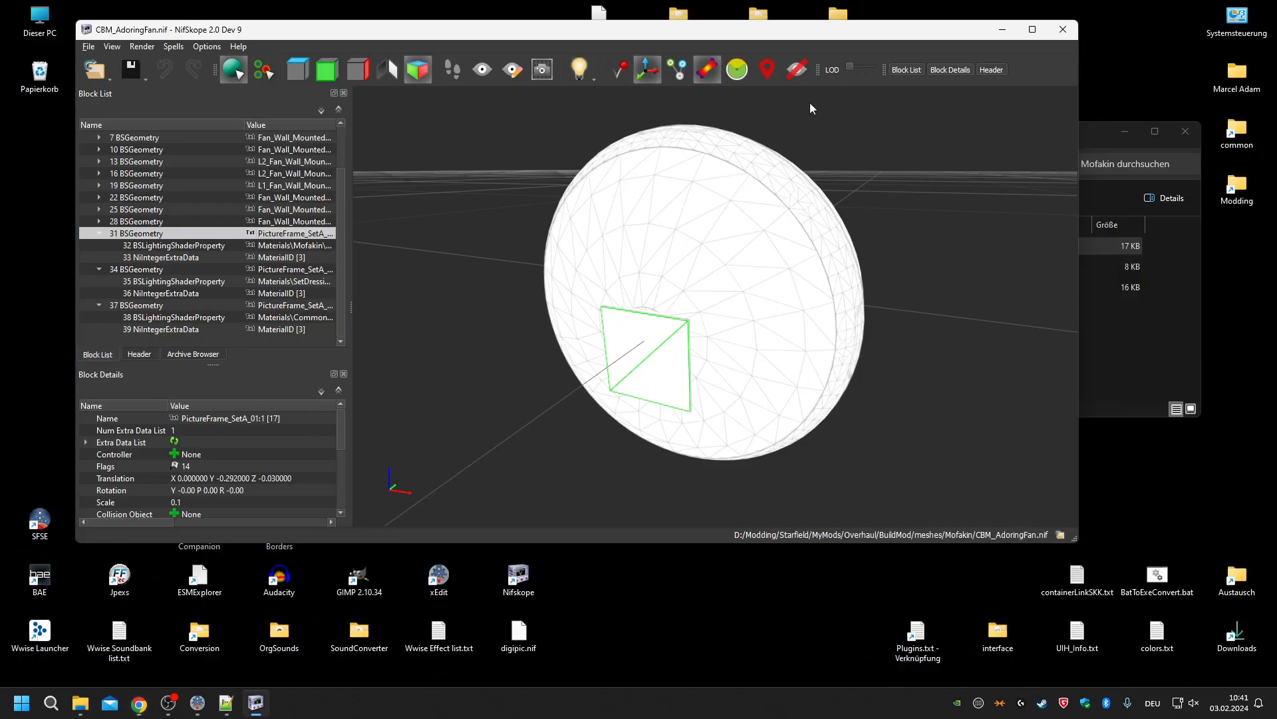
Launch SFME.exe from the Modding\Starfield\Tools\MaterialExporter folder, view the exporter's options, and close the program and its folder.
double_click(1238, 185)
double_click(859, 285)
double_click(813, 359)
double_click(851, 343)
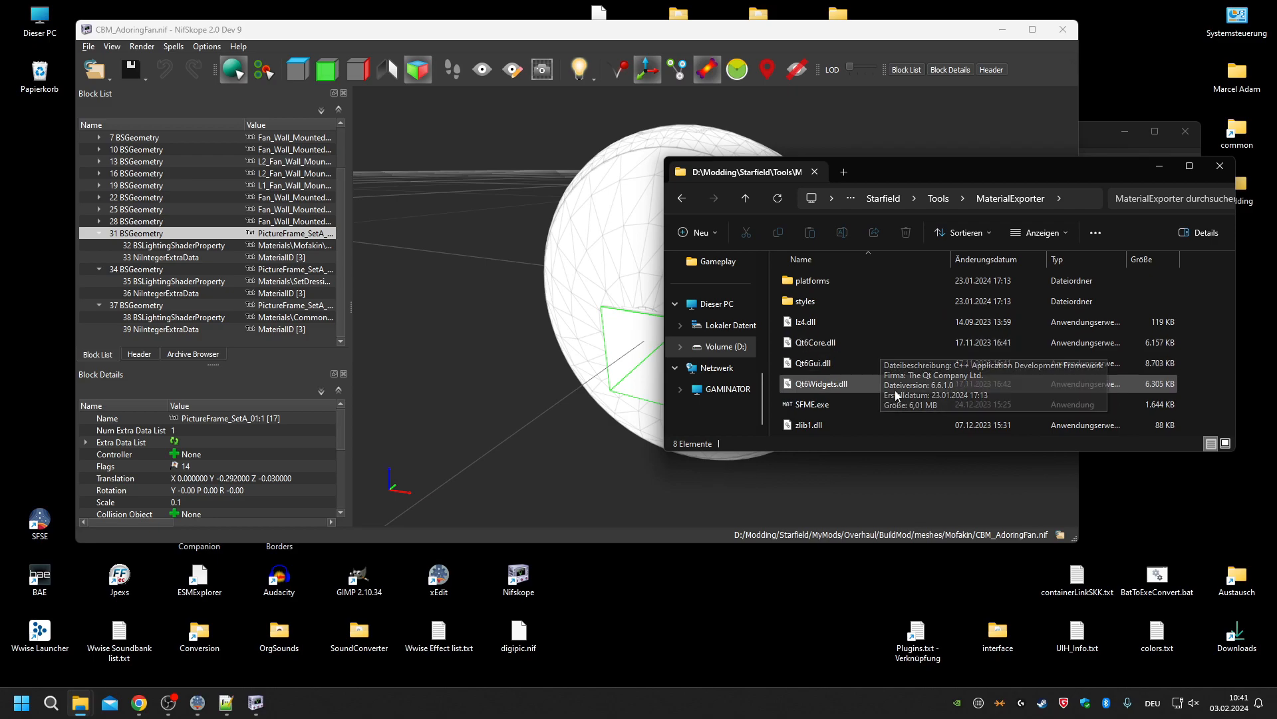
double_click(837, 404)
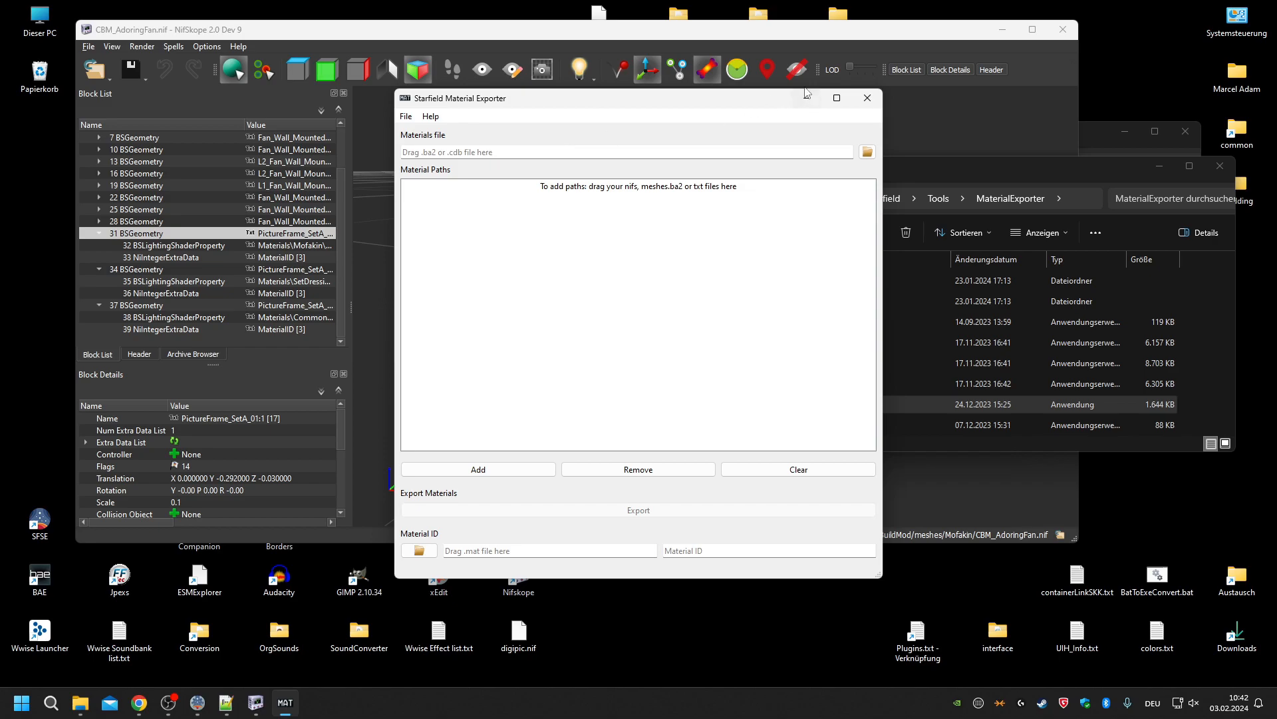
click(868, 99)
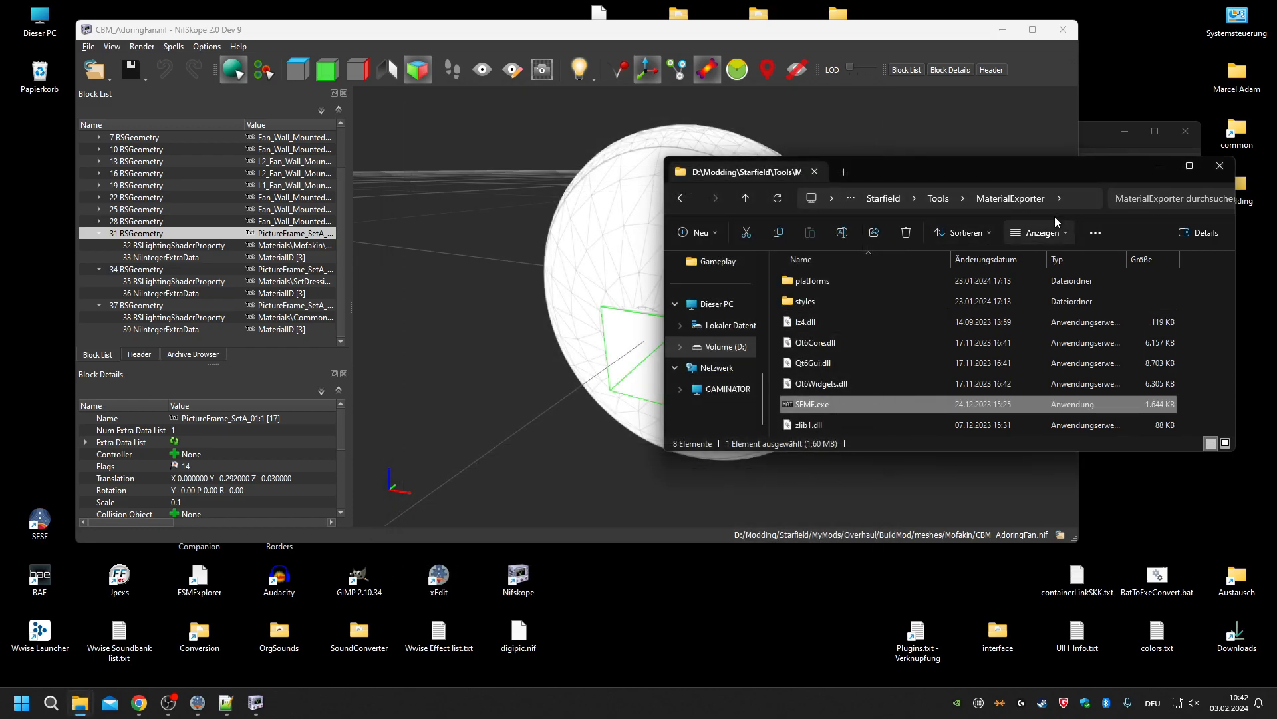
click(940, 200)
click(1220, 168)
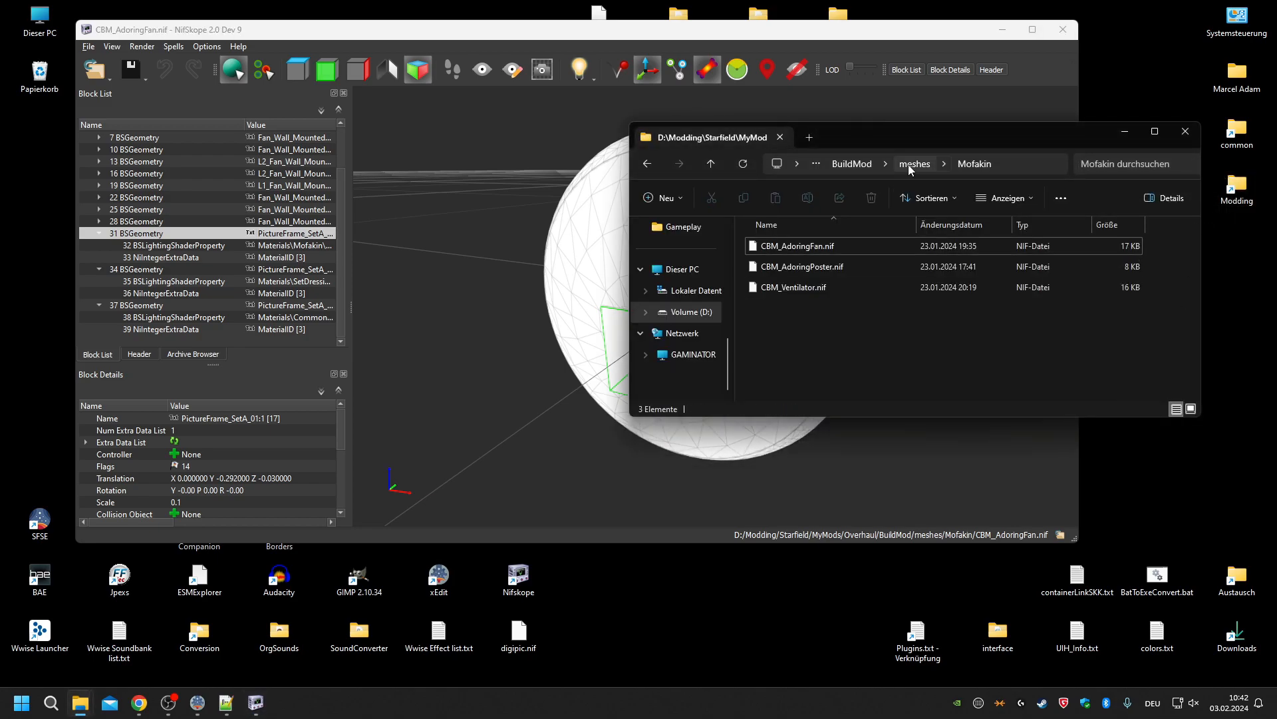
Open CBM_AdoringPoster.mat from BuildMod\materials\Mofakin in Notepad++, skim its contents and minimize the editor.
click(915, 164)
click(915, 164)
double_click(793, 248)
double_click(793, 249)
right_click(793, 251)
click(870, 276)
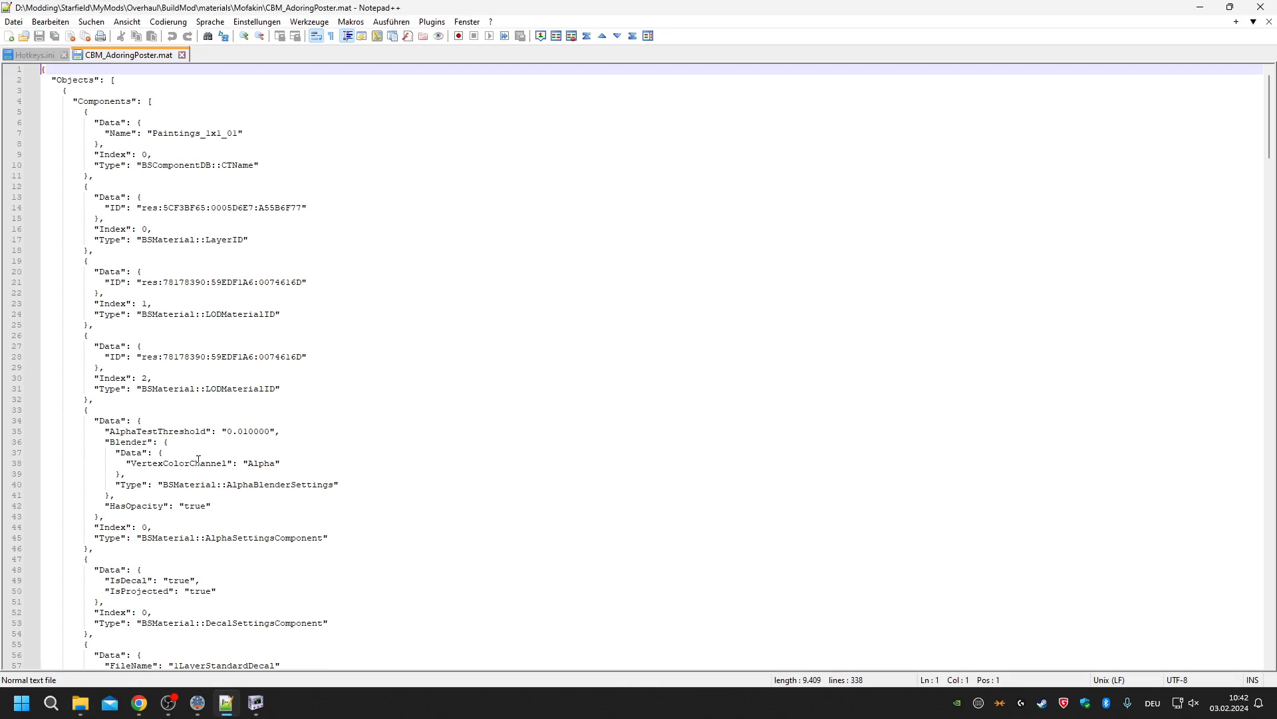
scroll(393, 379, down, 16)
scroll(322, 381, up, 16)
click(1200, 7)
Browse Starfield's game folder to Data\materials, check the Clothes and Mofakin subfolders for material files, and close the window.
double_click(1237, 128)
double_click(880, 314)
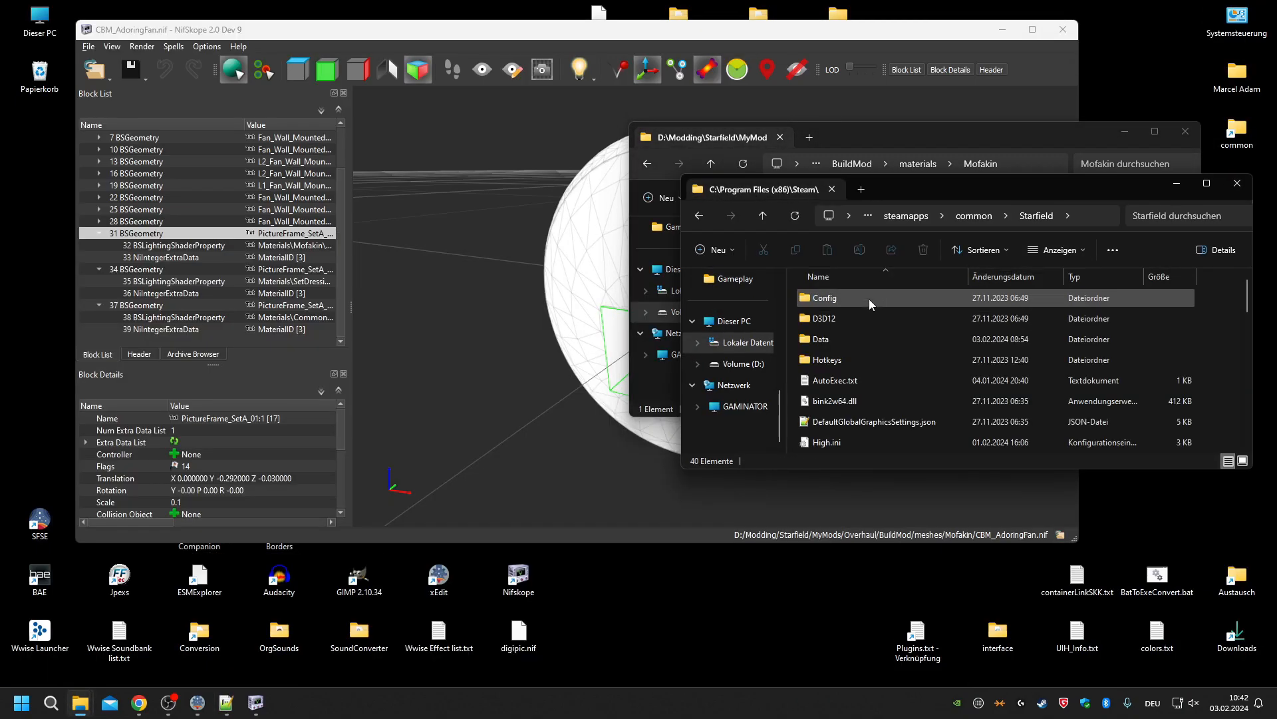
double_click(855, 334)
double_click(868, 331)
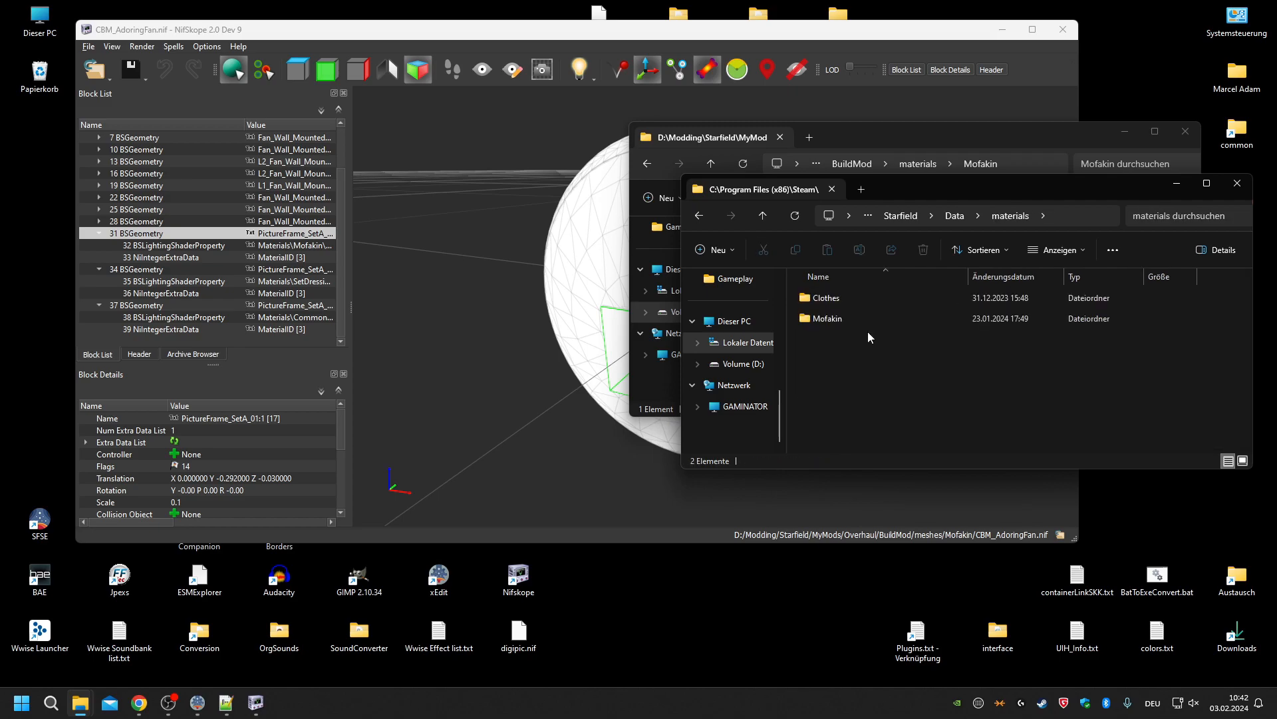
double_click(855, 301)
double_click(856, 302)
key(alt+Left)
key(alt+Left)
double_click(859, 314)
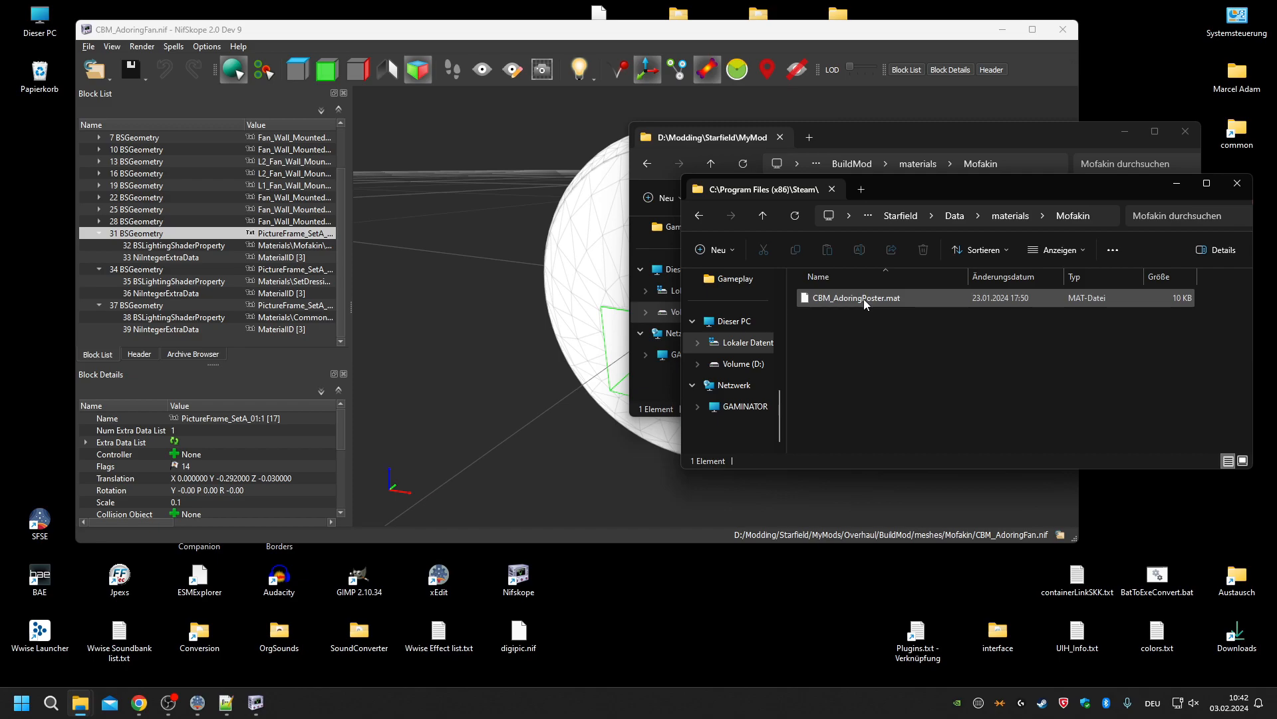
click(1237, 183)
Return to CBM_AdoringPoster.mat in Notepad++, examine it down to its texture entries and highlight the CBM_AdoringPoster_d.dds path on line 313.
double_click(798, 248)
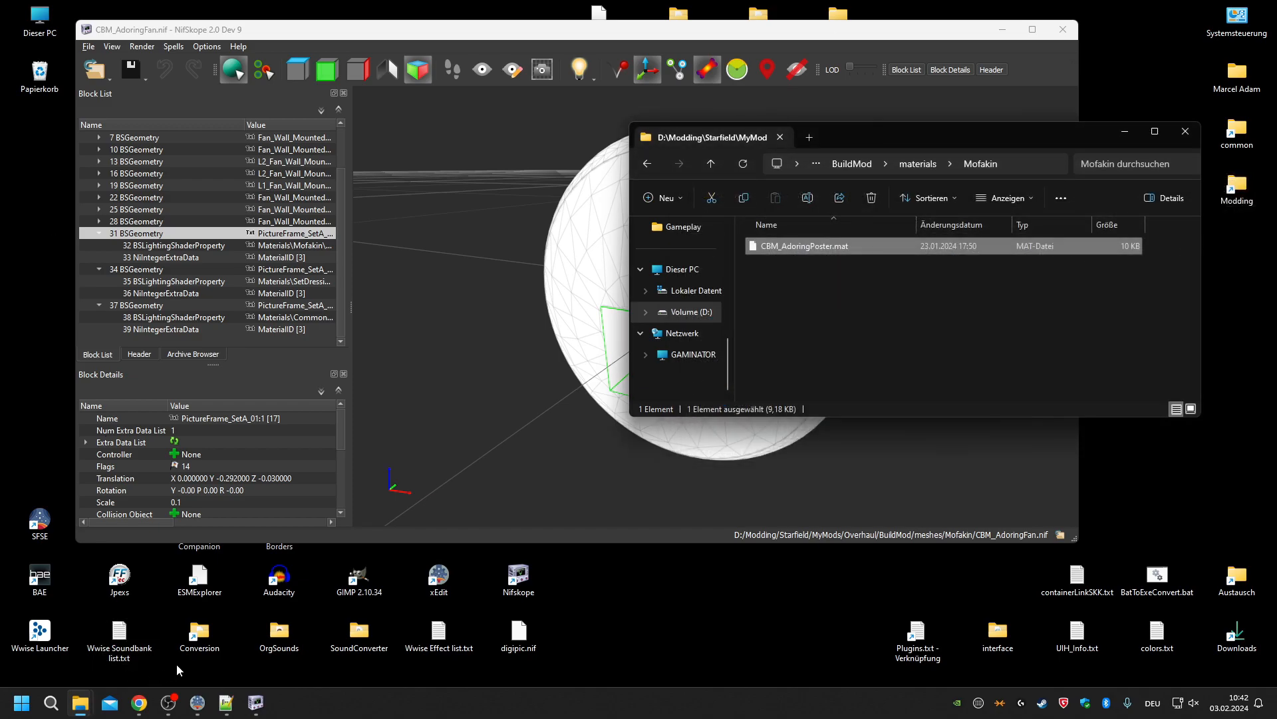
scroll(291, 388, down, 20)
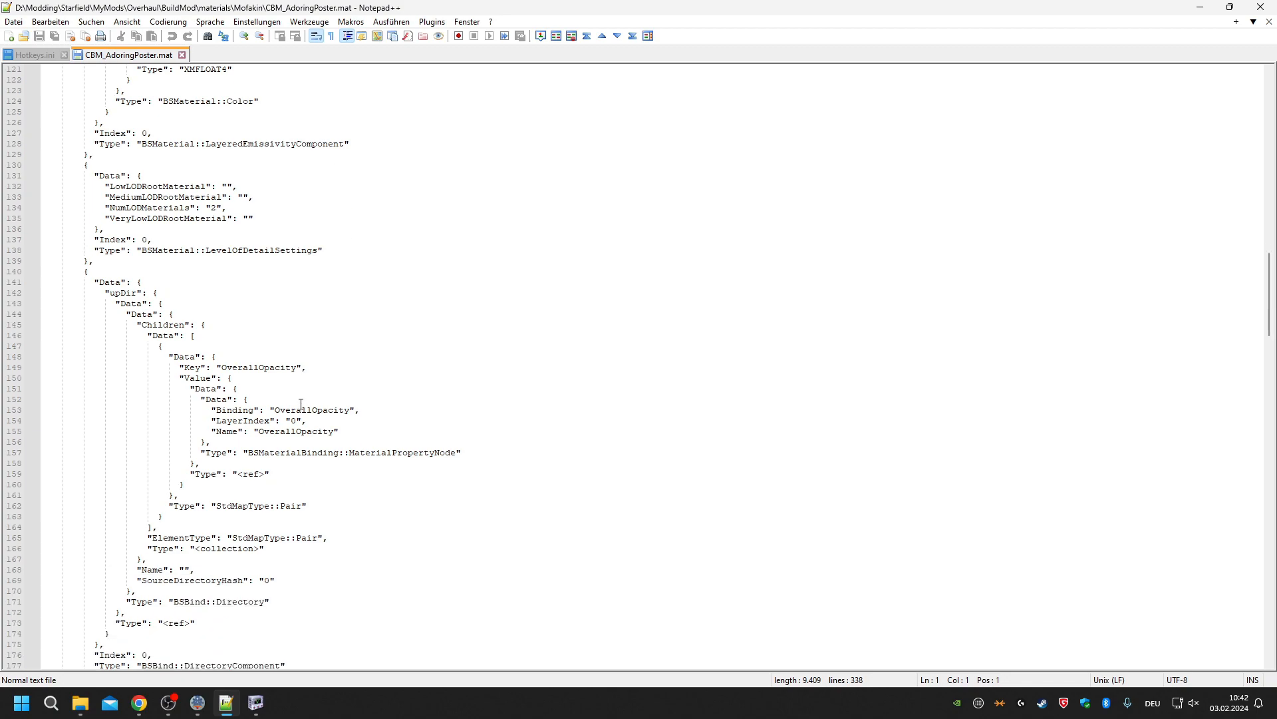
scroll(346, 354, down, 2)
scroll(360, 352, down, 20)
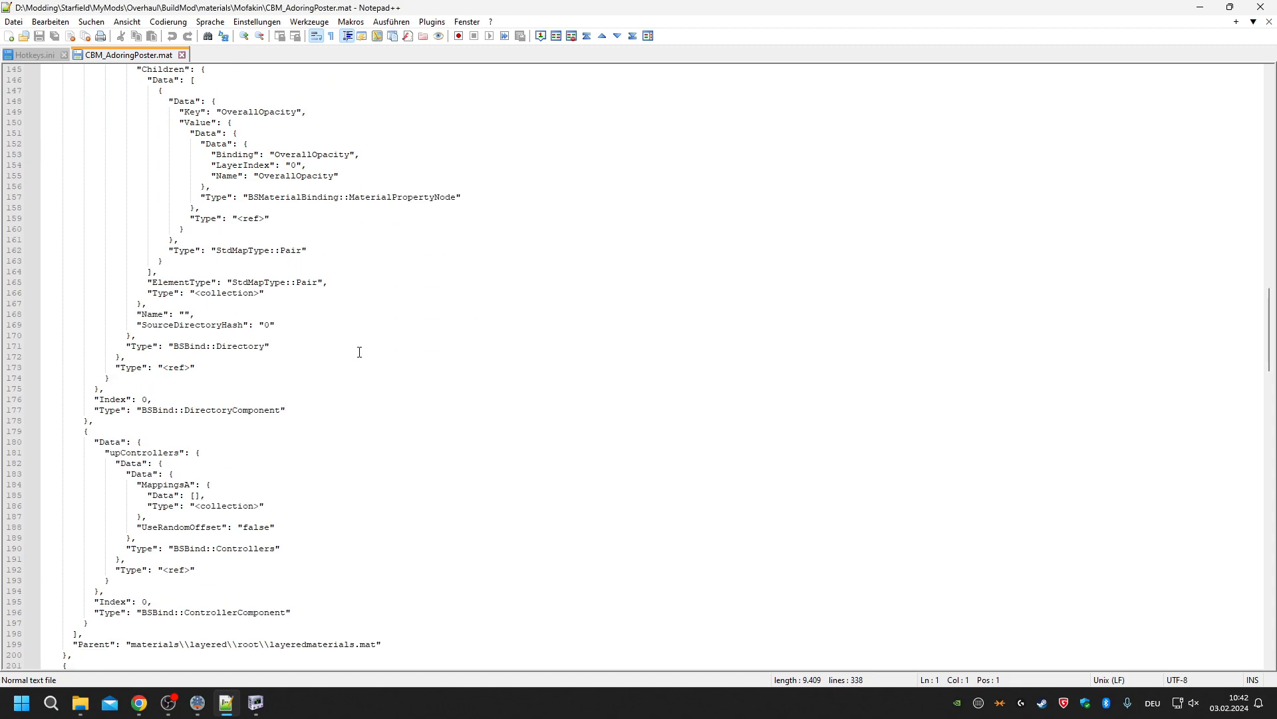
scroll(412, 349, down, 7)
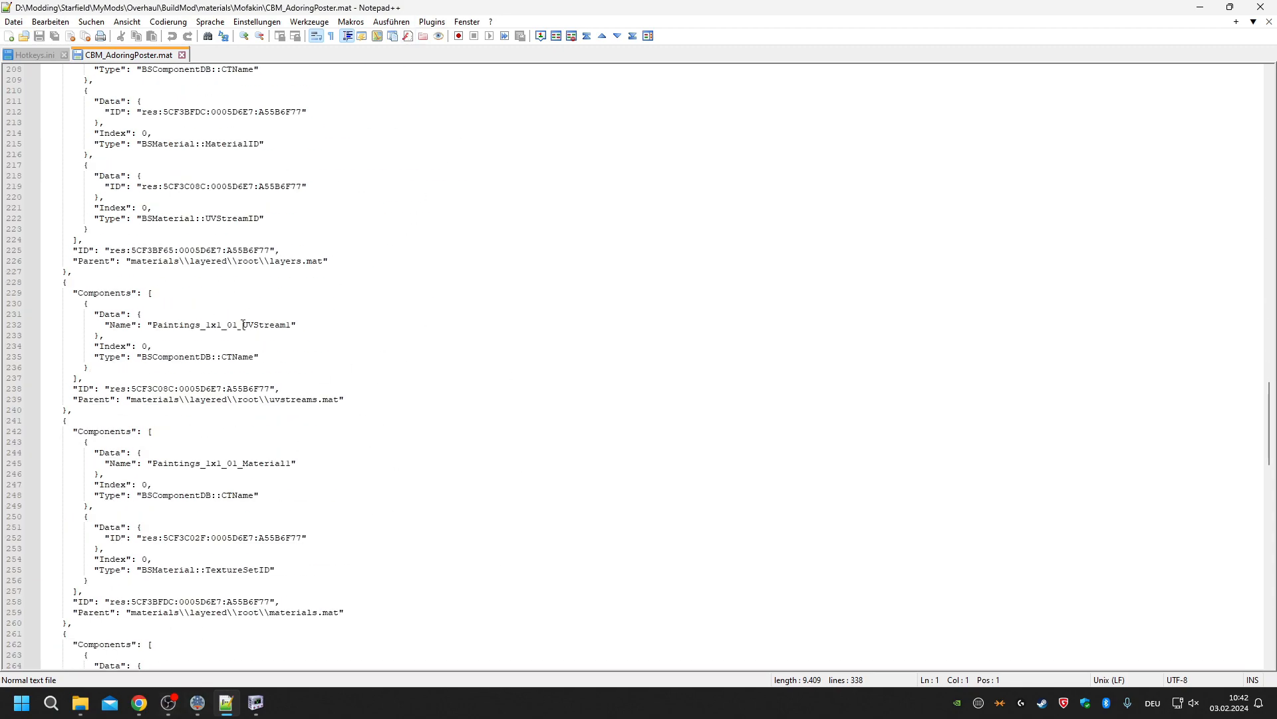
scroll(382, 223, down, 18)
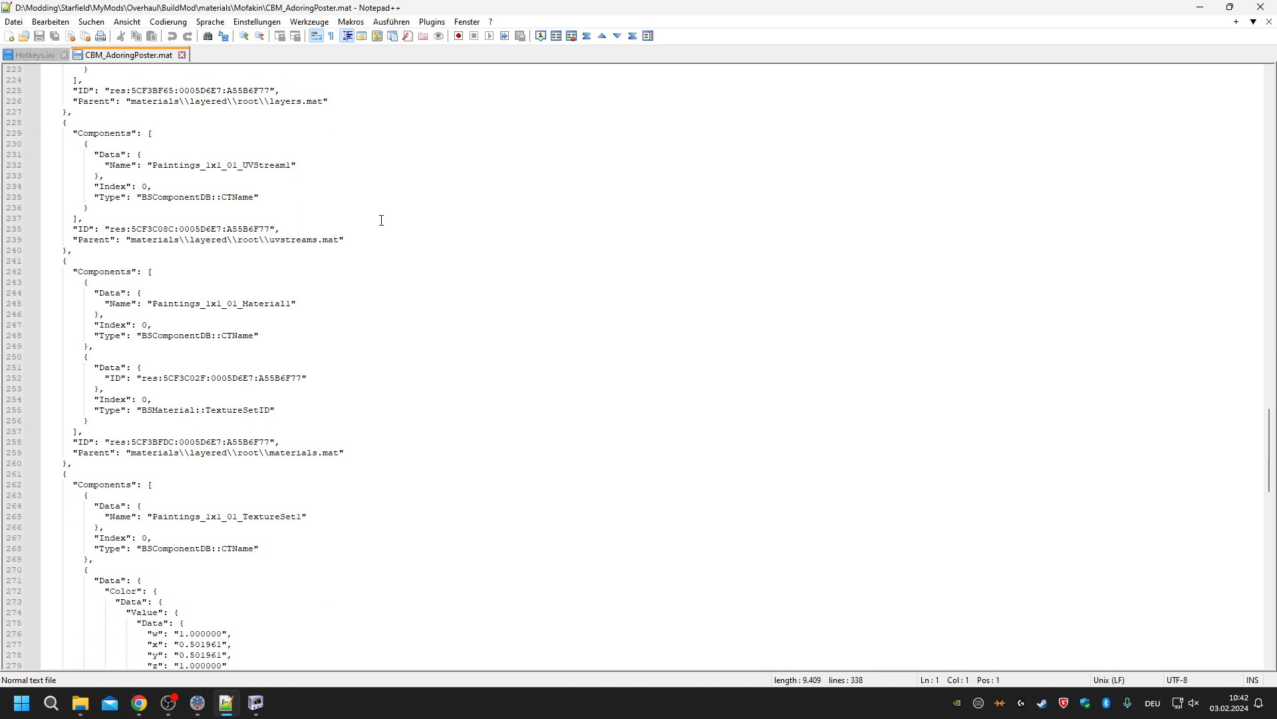
scroll(385, 233, down, 11)
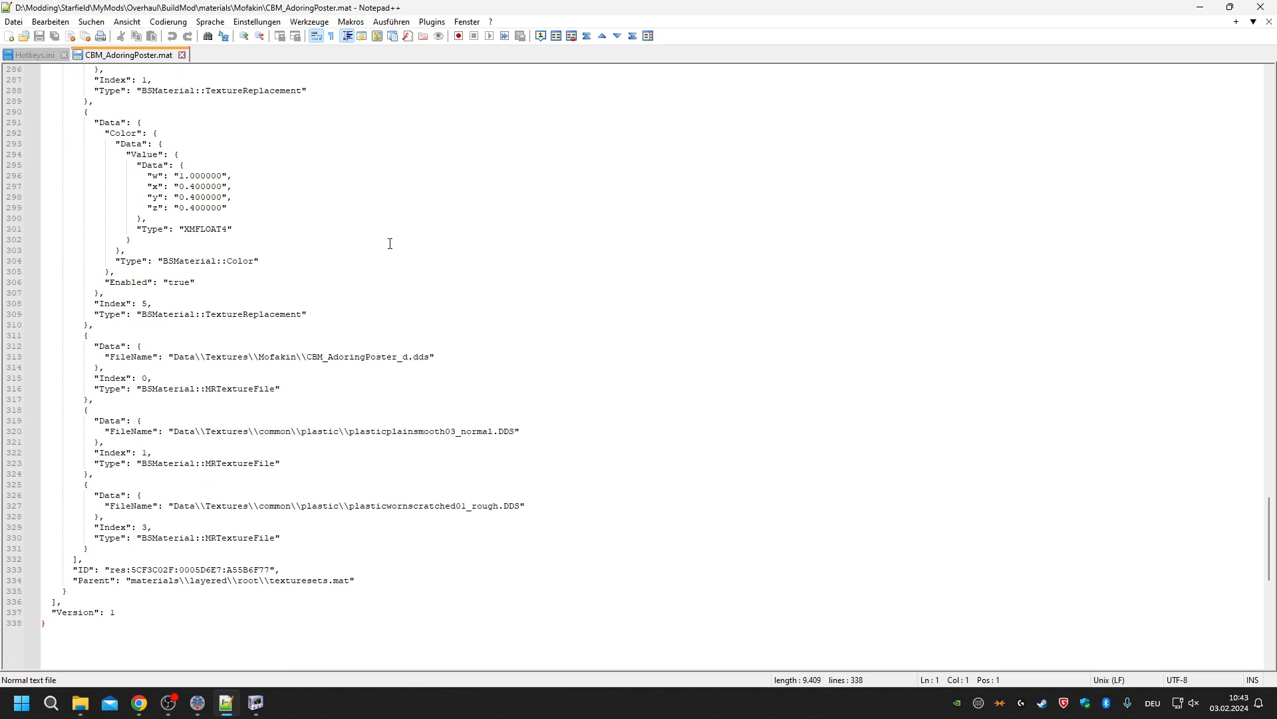
double_click(407, 261)
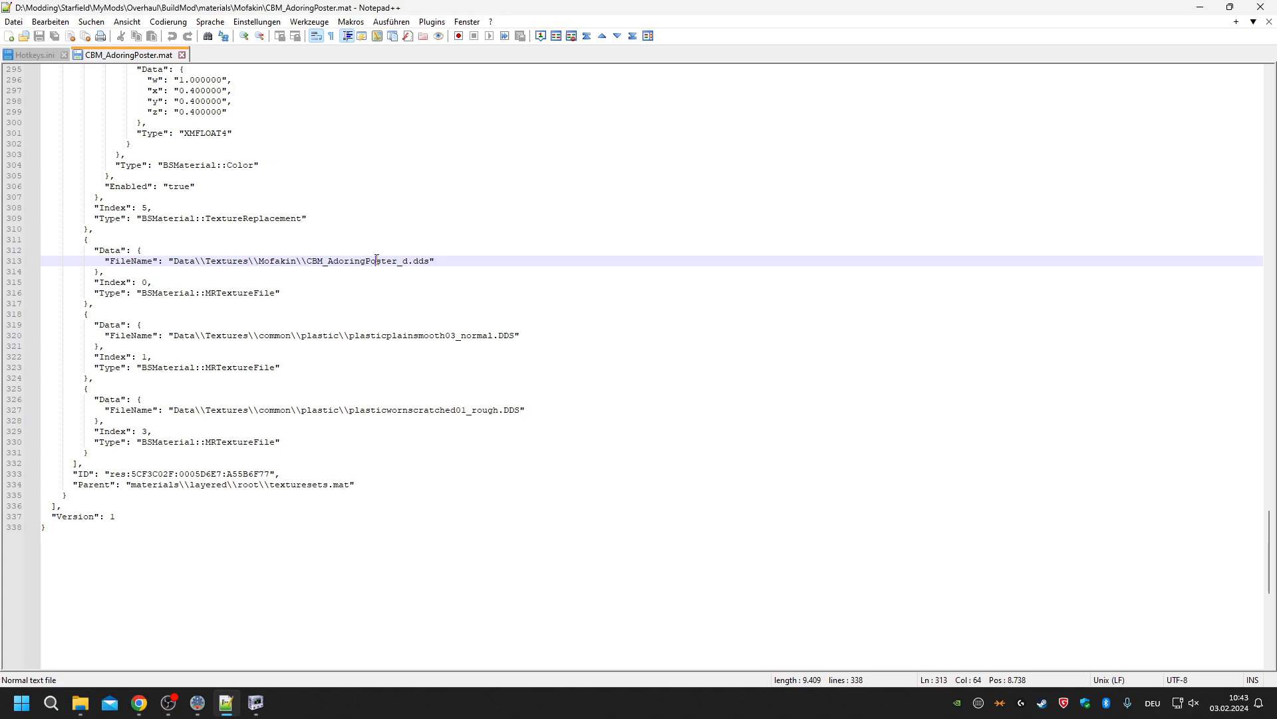
drag(174, 261, 435, 260)
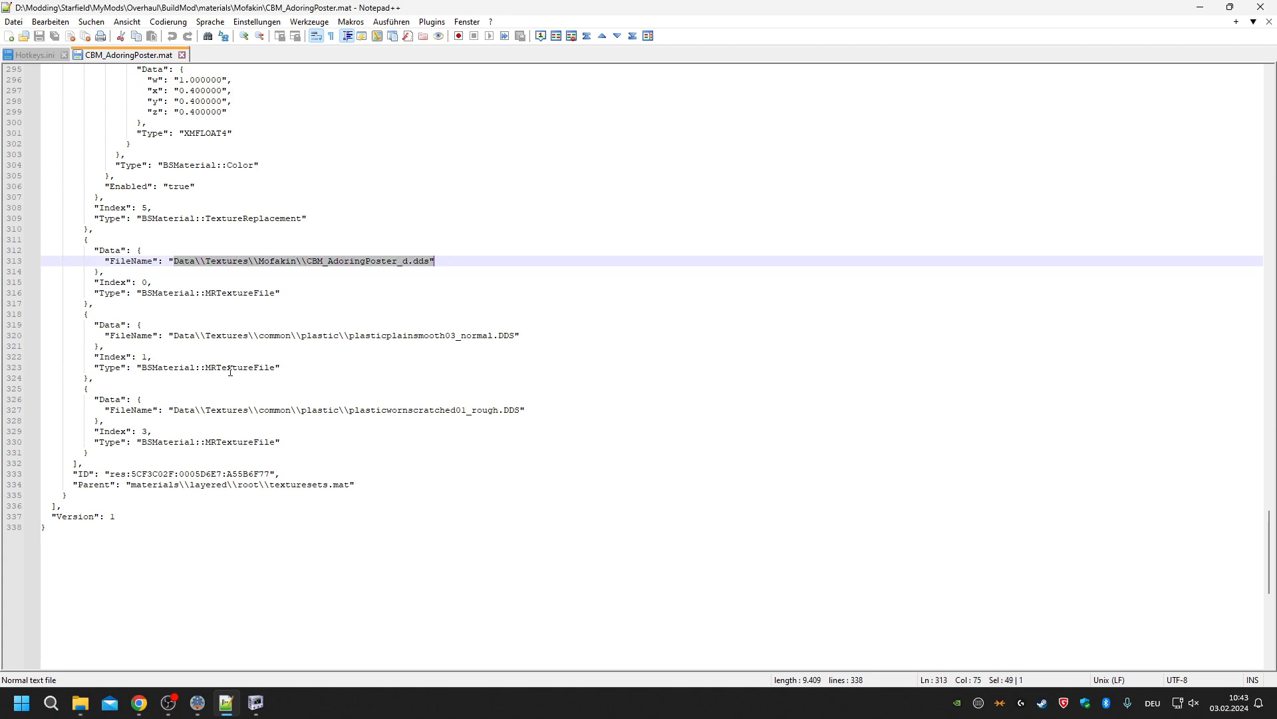
Highlight the plasticplainsmooth03_normal.DDS path on line 320 and the CBM_AdoringPoster_d name on line 313, glance at Hotkeys.ini, and minimize Notepad++.
drag(174, 336, 475, 336)
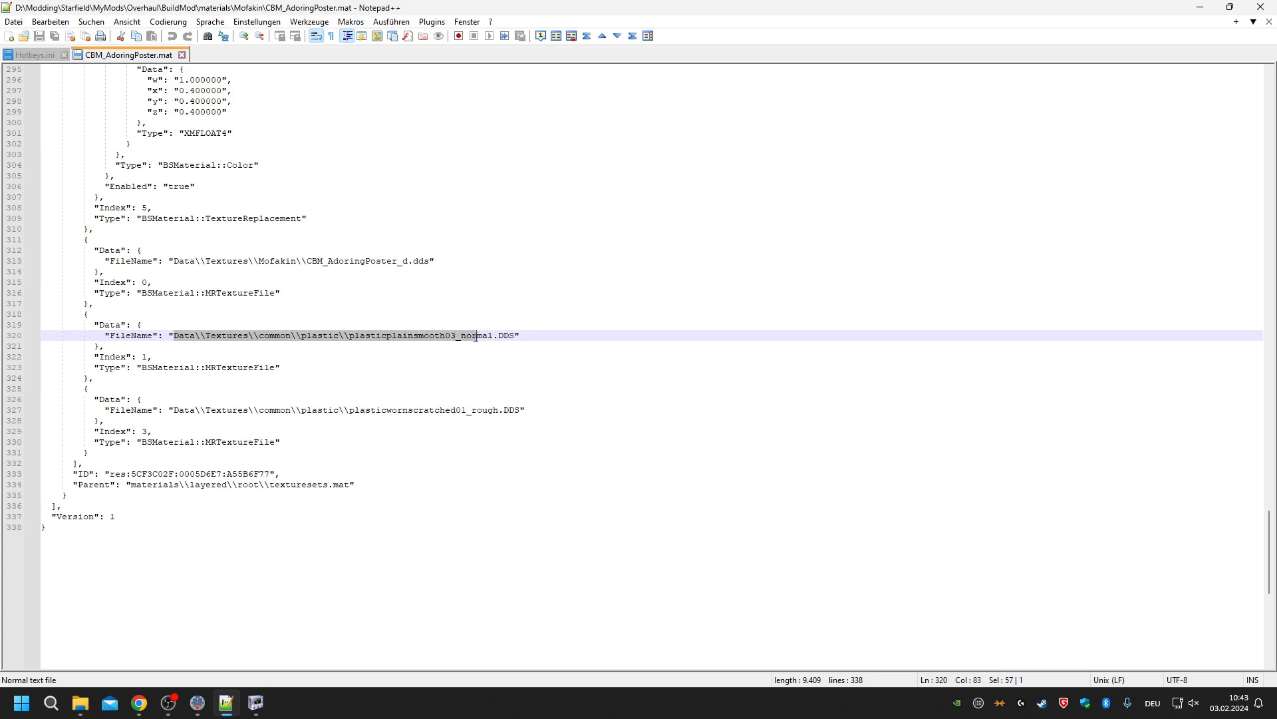
click(489, 262)
key(BackSpace)
text(c)
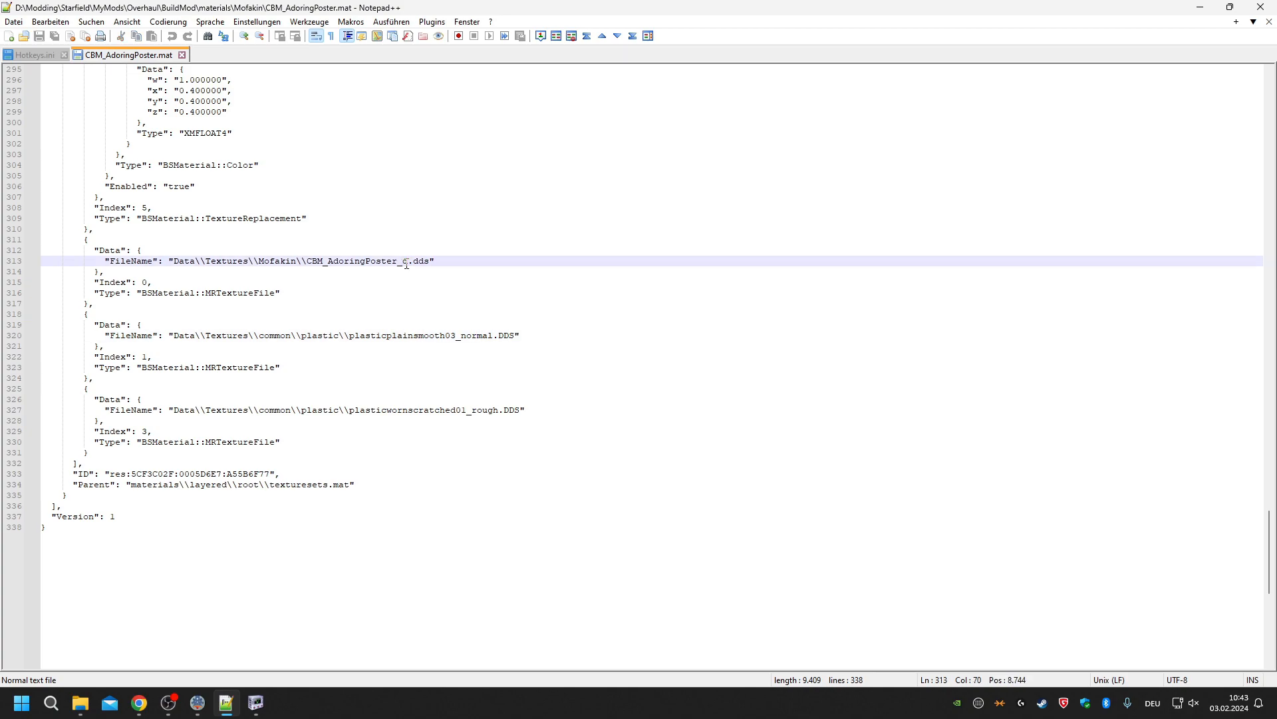
double_click(351, 261)
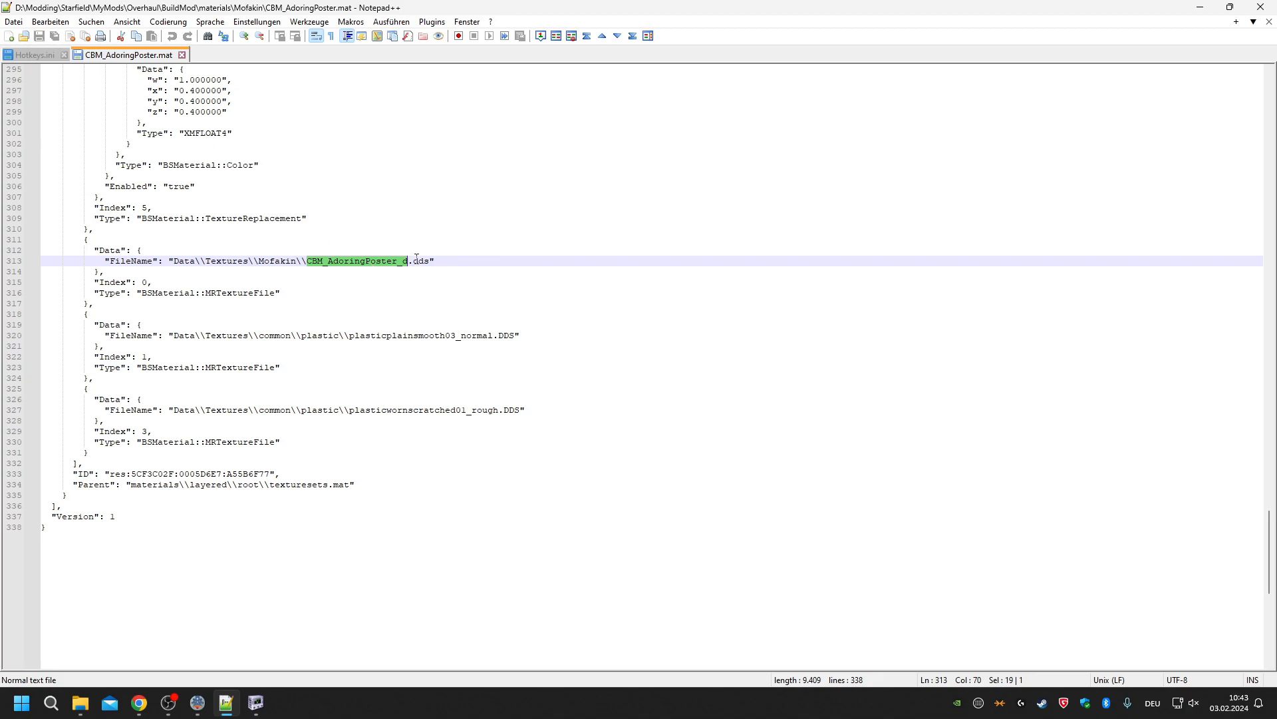
click(48, 57)
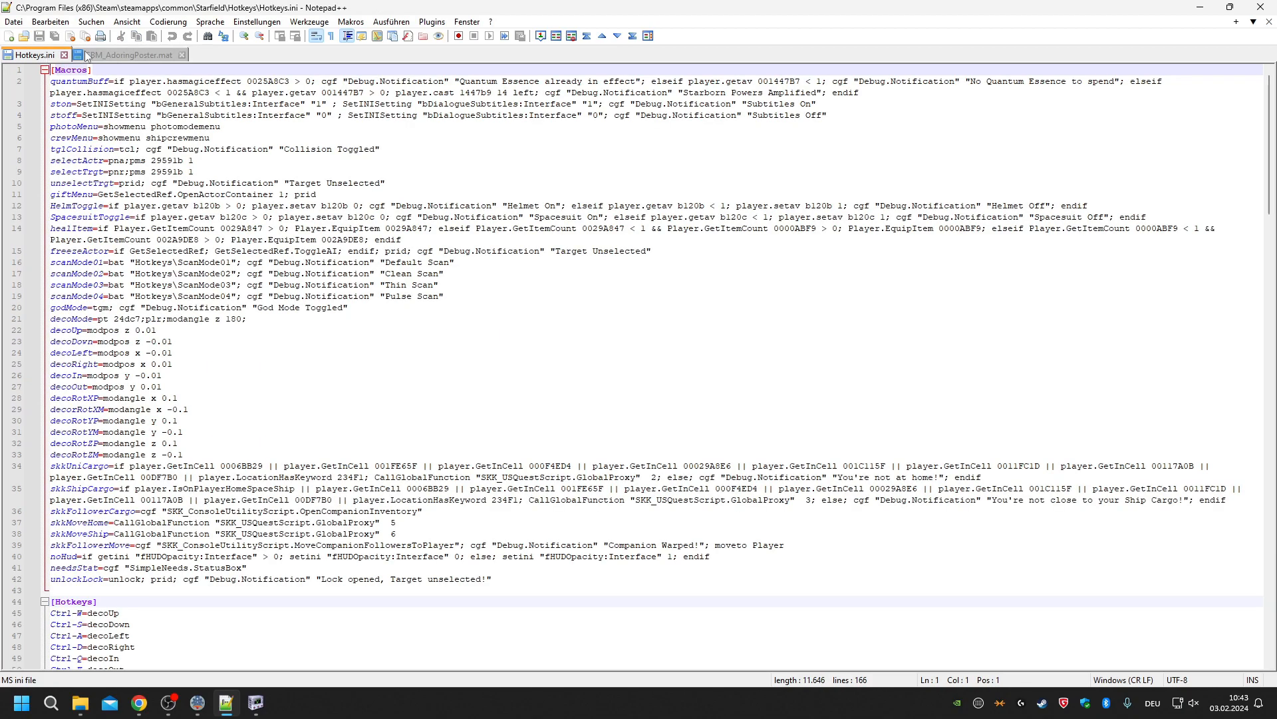
click(1202, 6)
In NifSkope, select the picture's block 31 BSGeometry and inspect the material path in its child block 32 BSLightingShaderProperty.
click(412, 214)
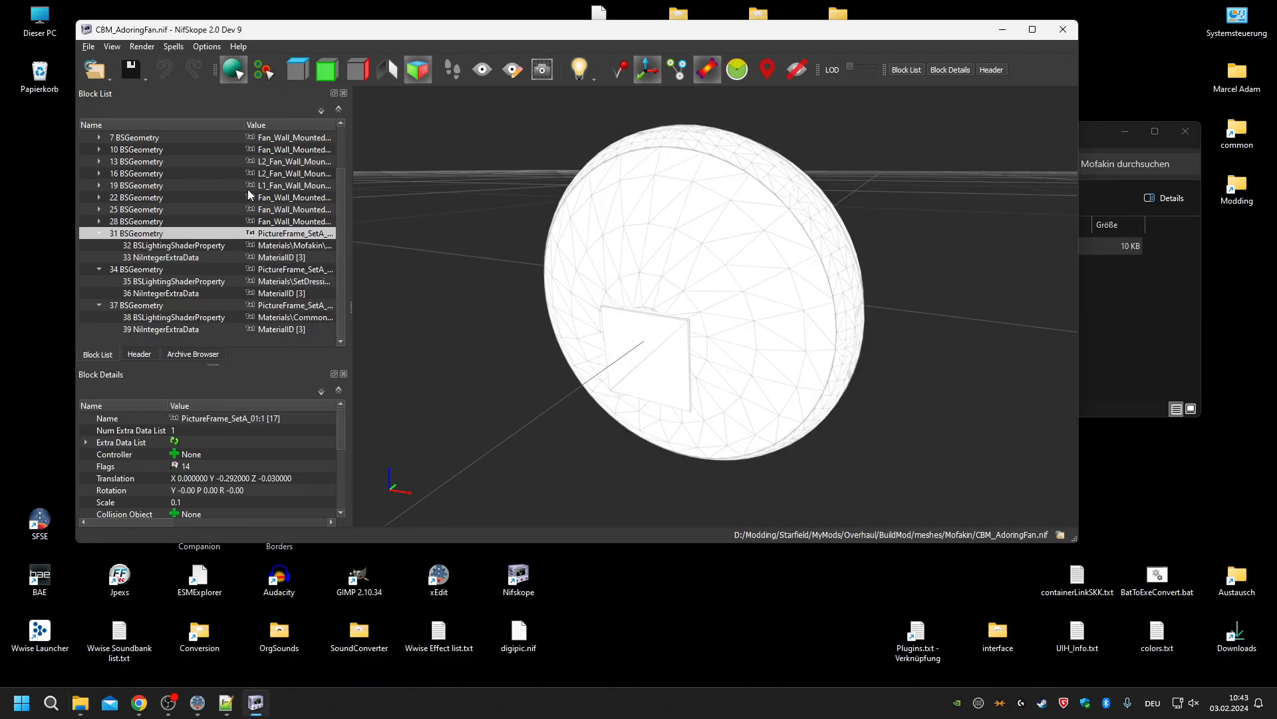
click(654, 343)
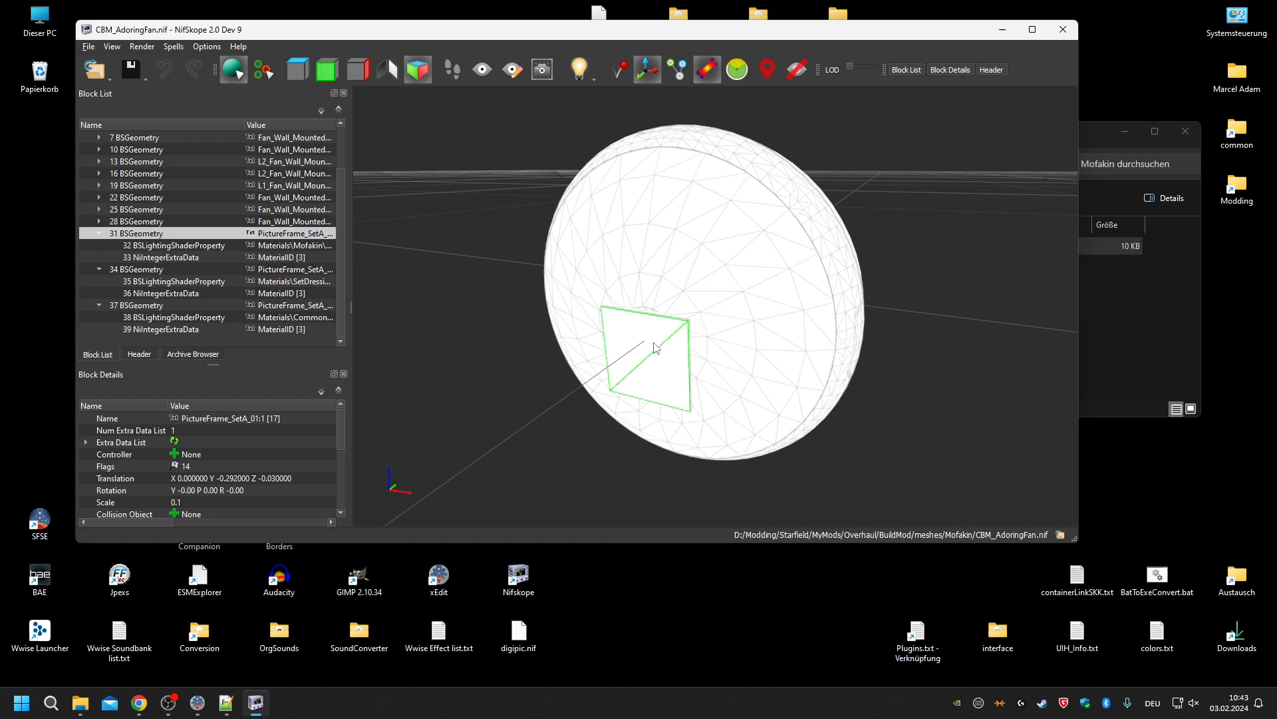
click(174, 226)
click(162, 230)
click(301, 246)
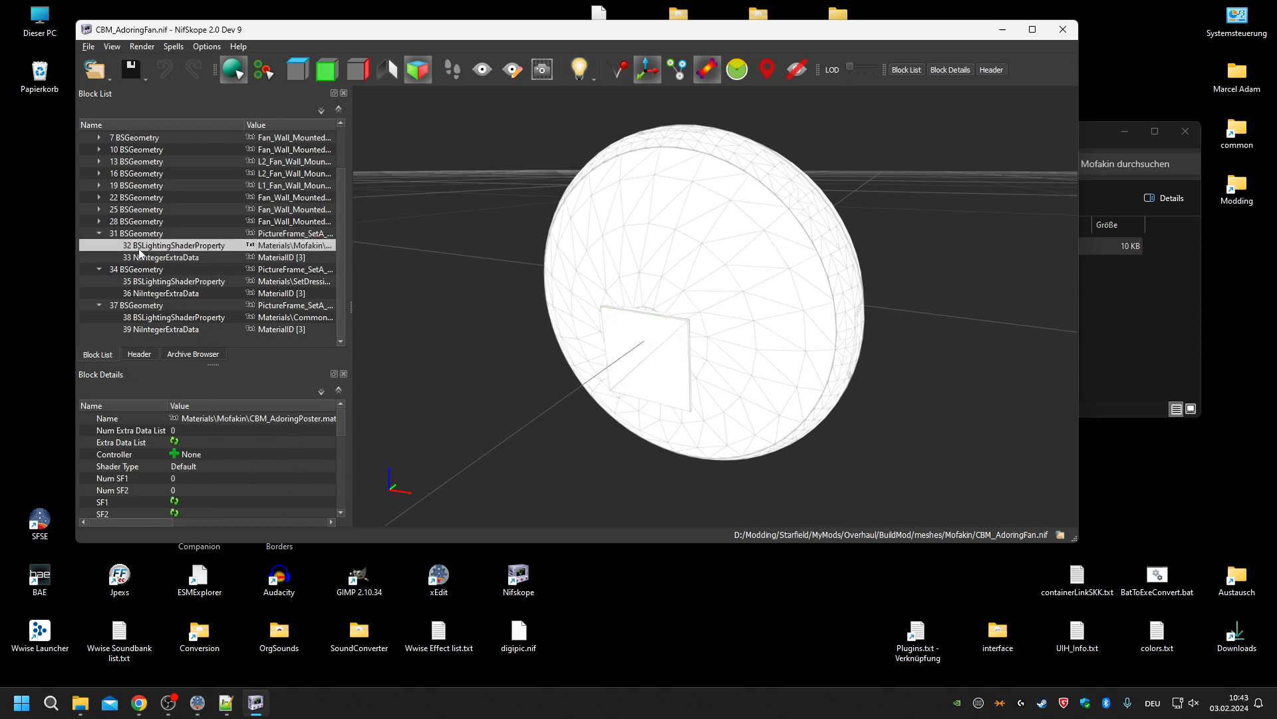
scroll(260, 477, down, 3)
scroll(260, 478, down, 6)
scroll(258, 472, up, 1)
click(258, 418)
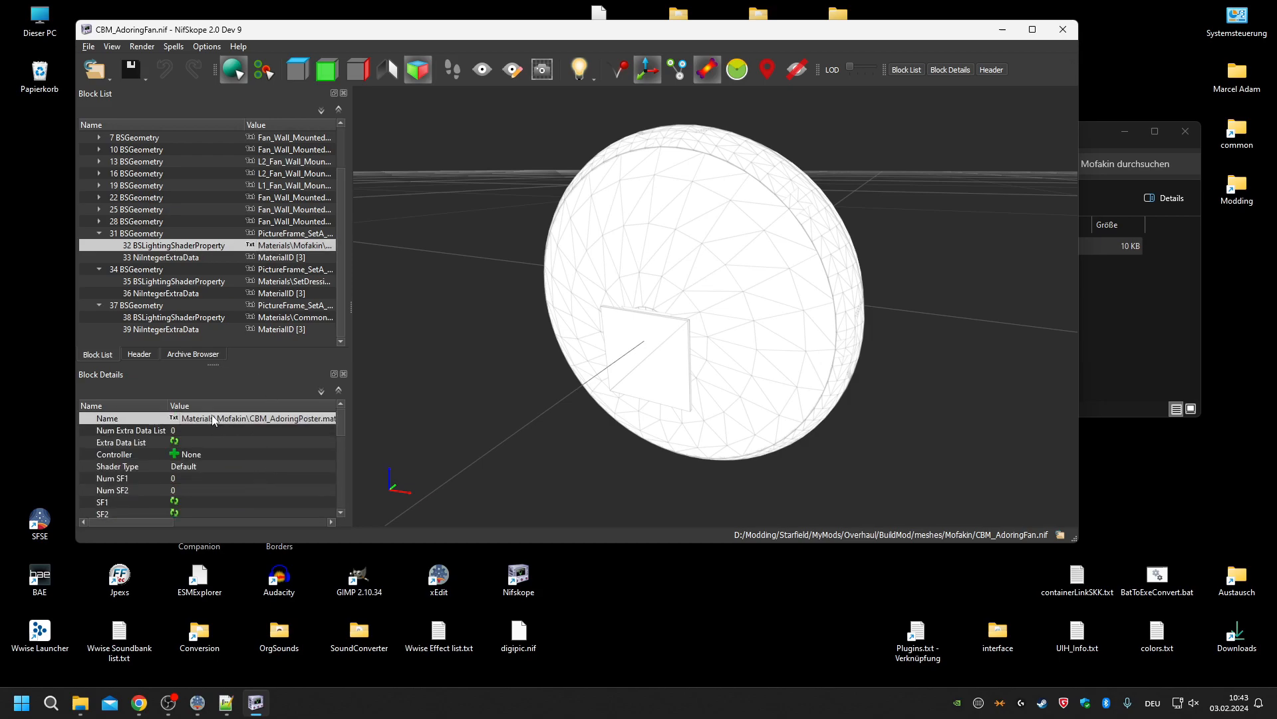
Compare the material path of block 35 BSLightingShaderProperty, and return to block 32's full Name value.
click(266, 282)
drag(189, 525, 117, 528)
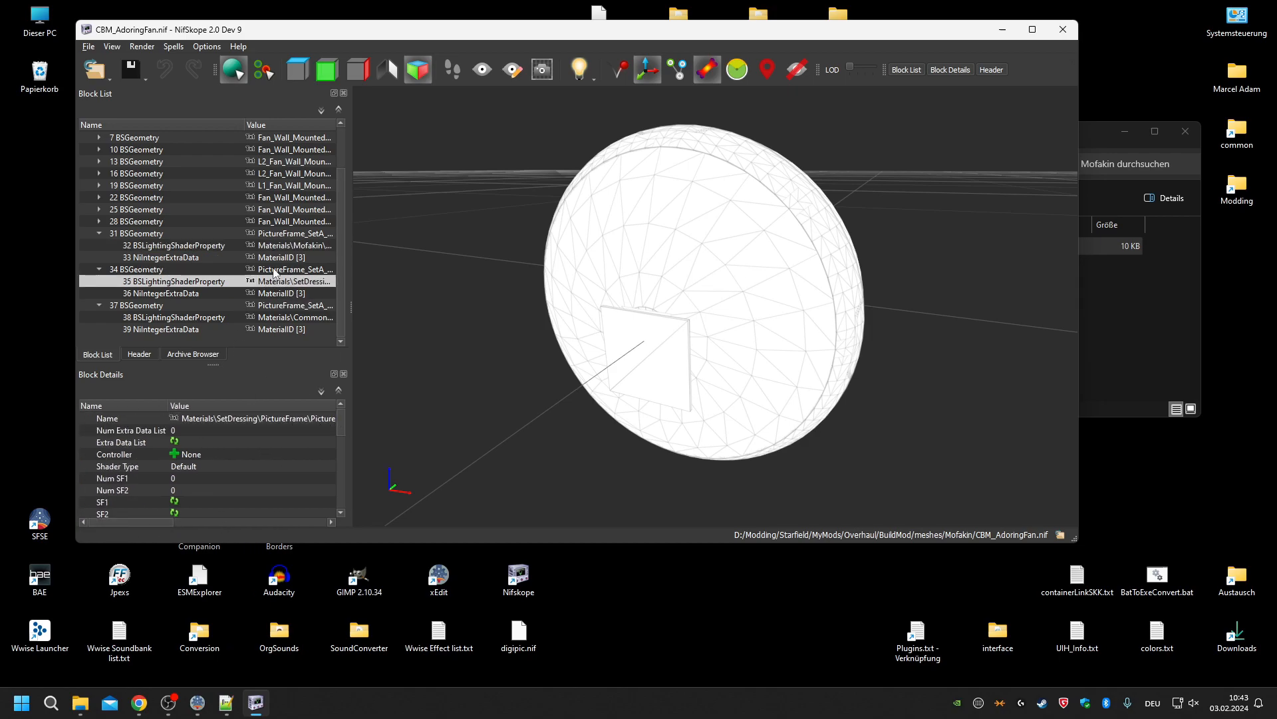
click(295, 246)
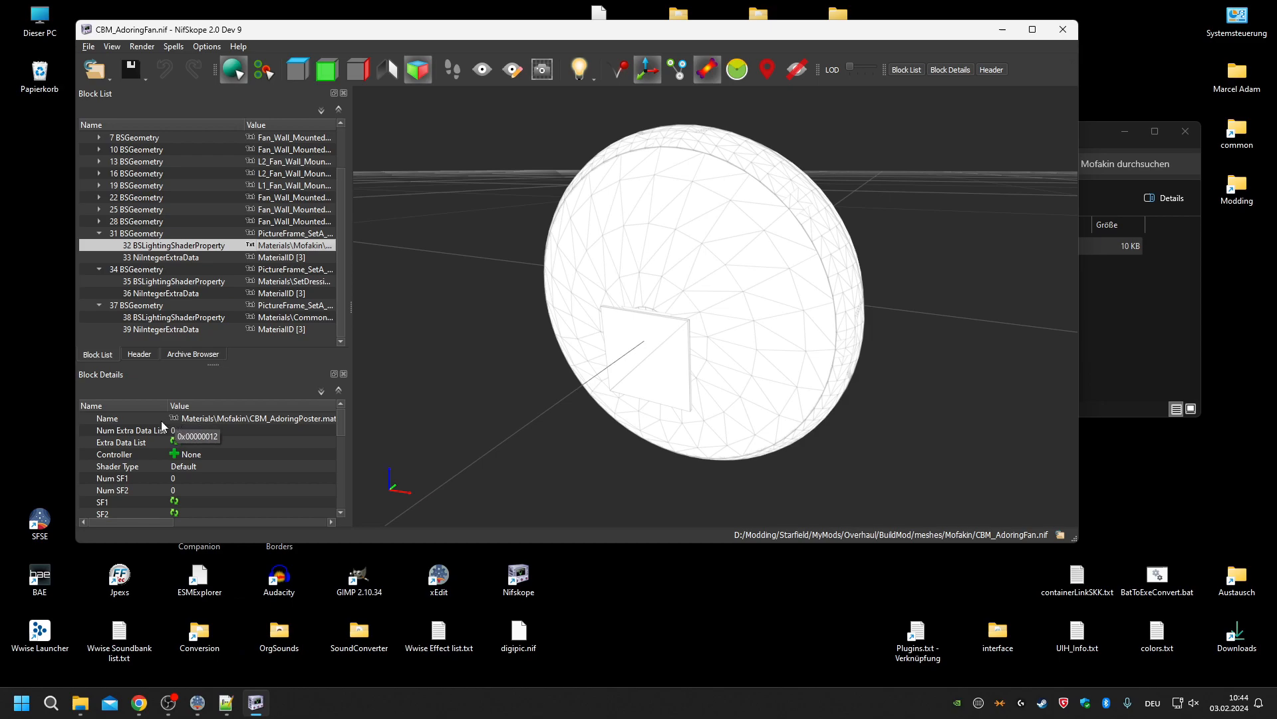
click(194, 420)
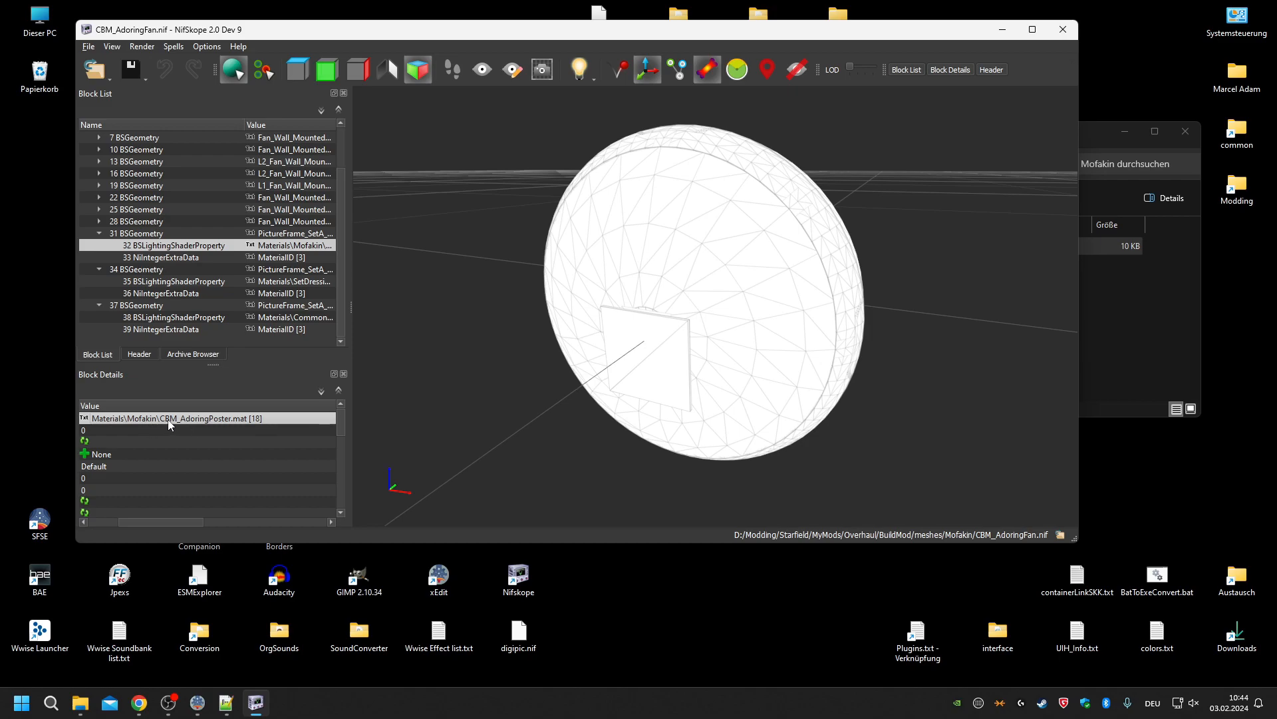
Bring up the BuildMod\materials\Mofakin folder and browse the game's Starfield folder to Data\materials\Mofakin to find CBM_AdoringPoster.mat.
mouse_move(79, 702)
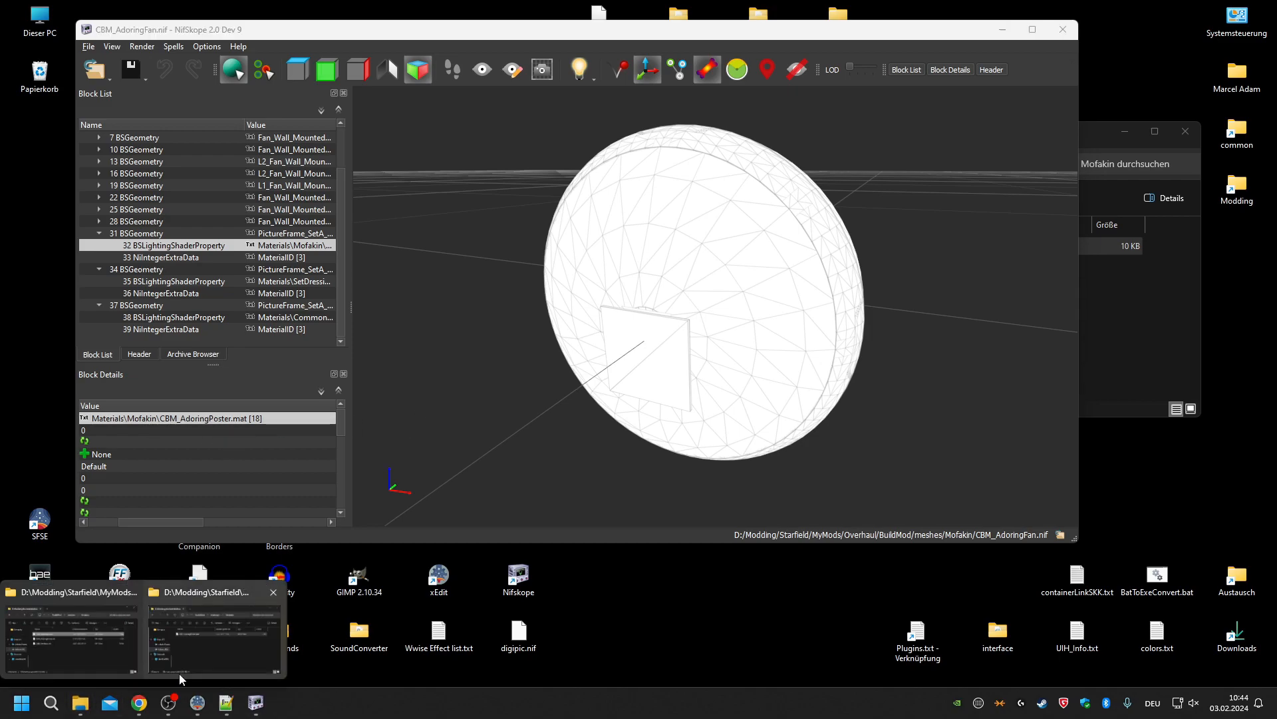
click(177, 674)
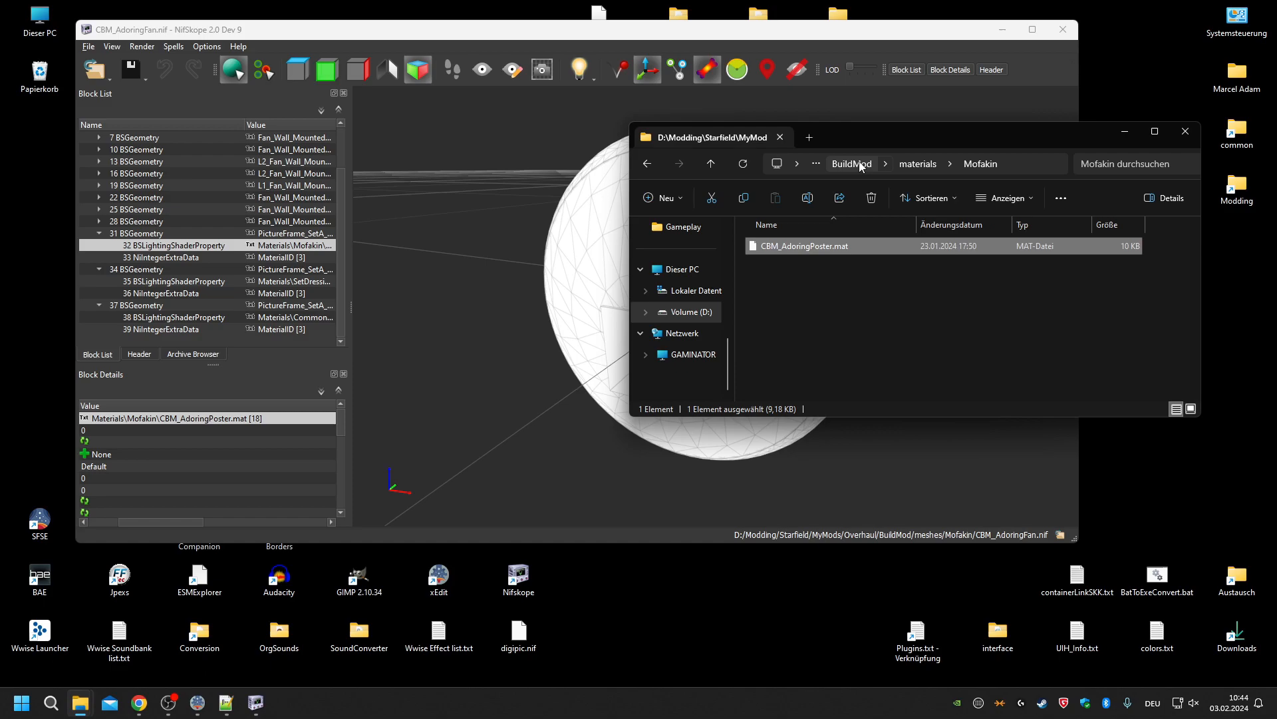
double_click(1208, 133)
double_click(871, 329)
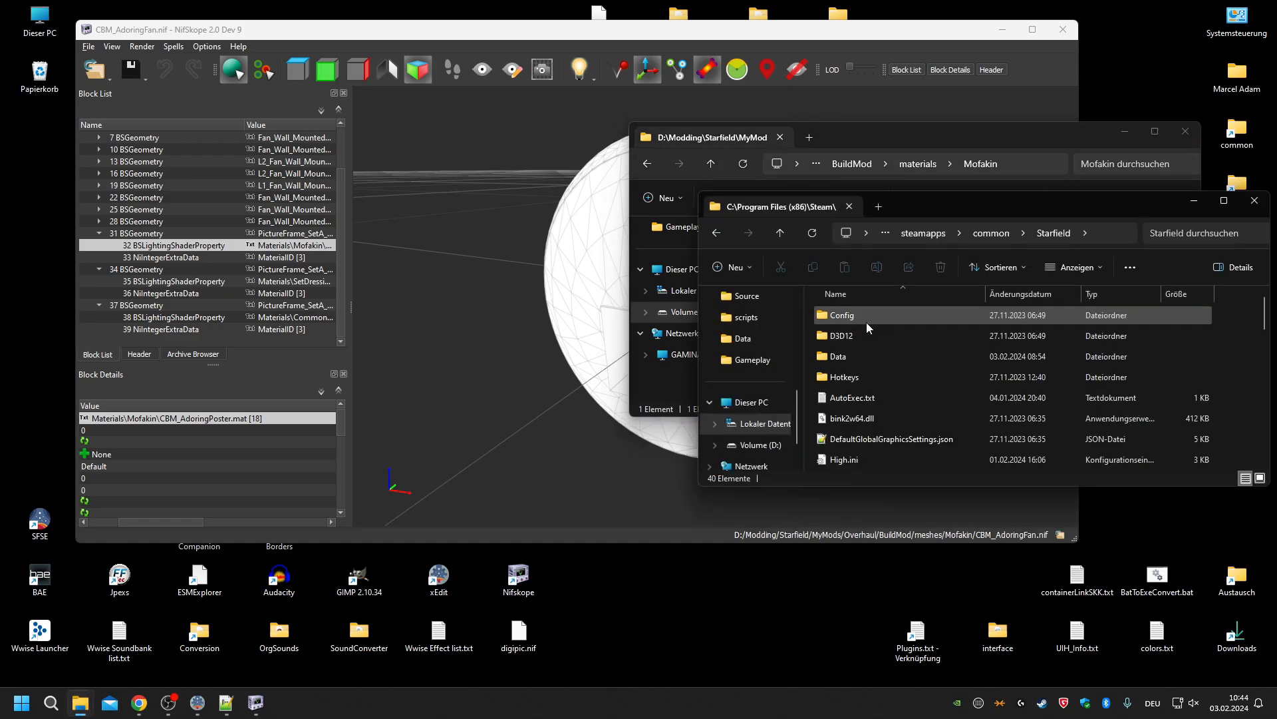
double_click(823, 359)
double_click(855, 357)
double_click(864, 320)
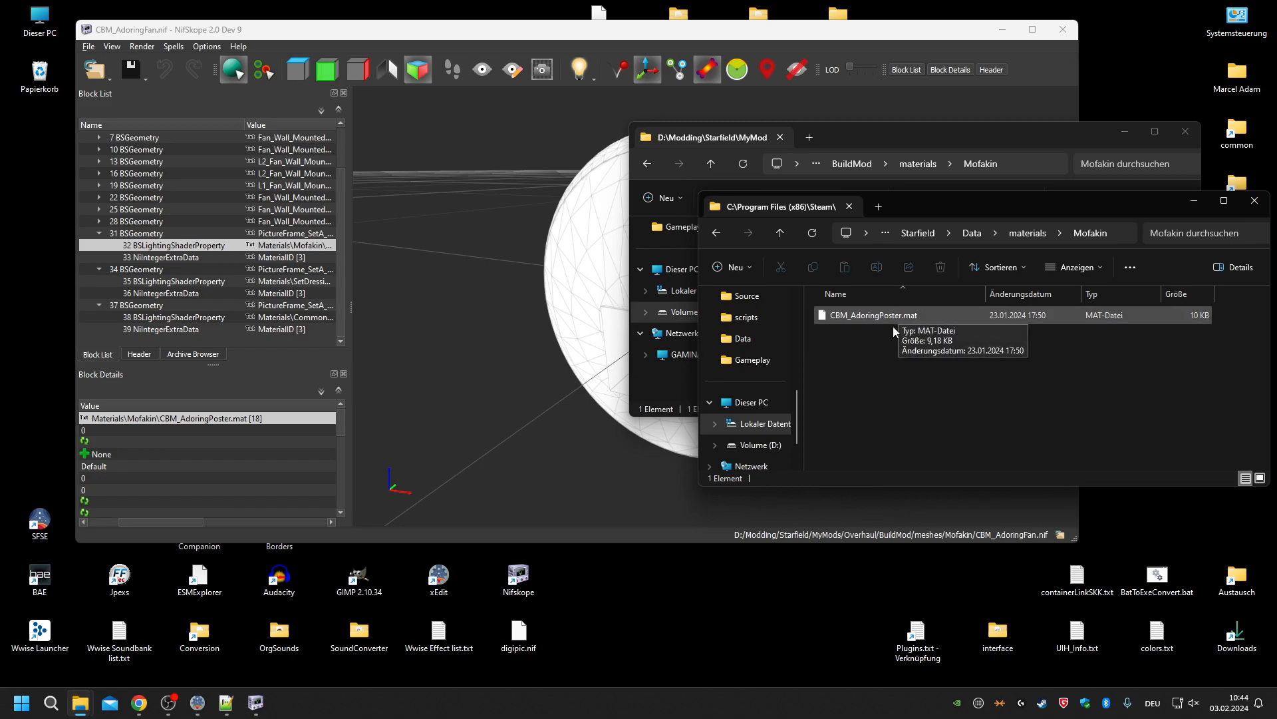
click(139, 632)
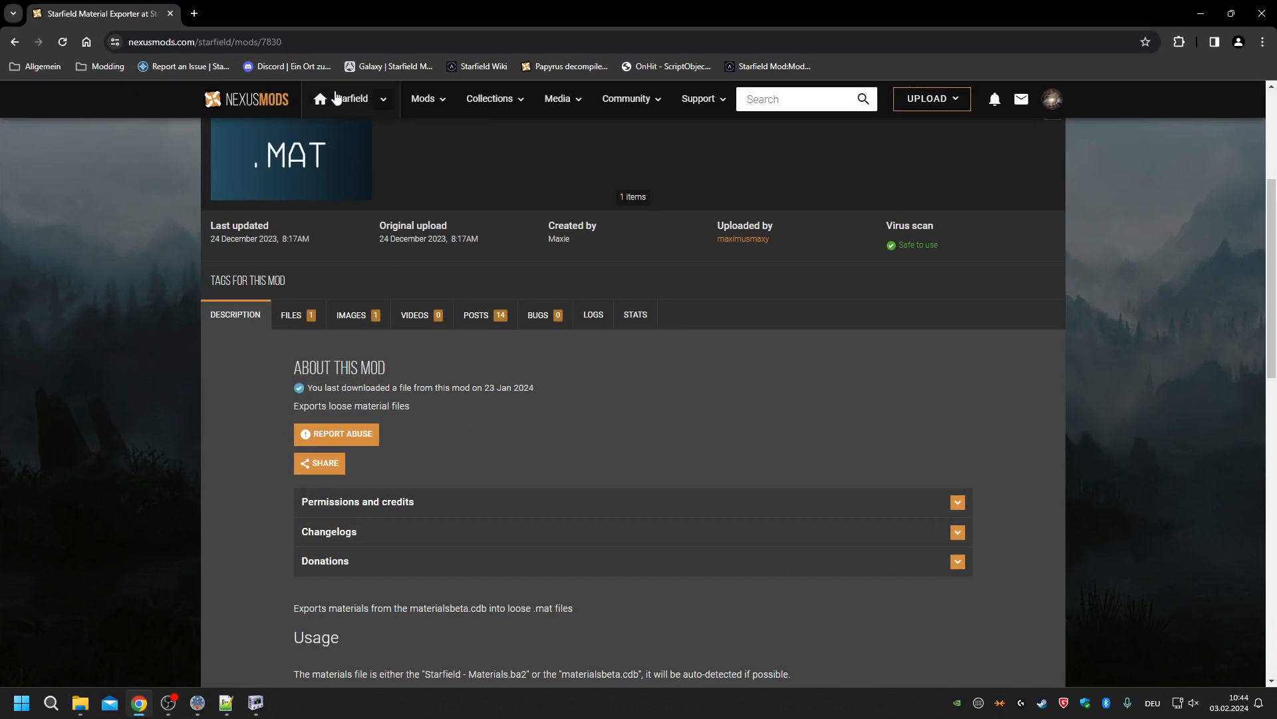
click(194, 13)
click(329, 13)
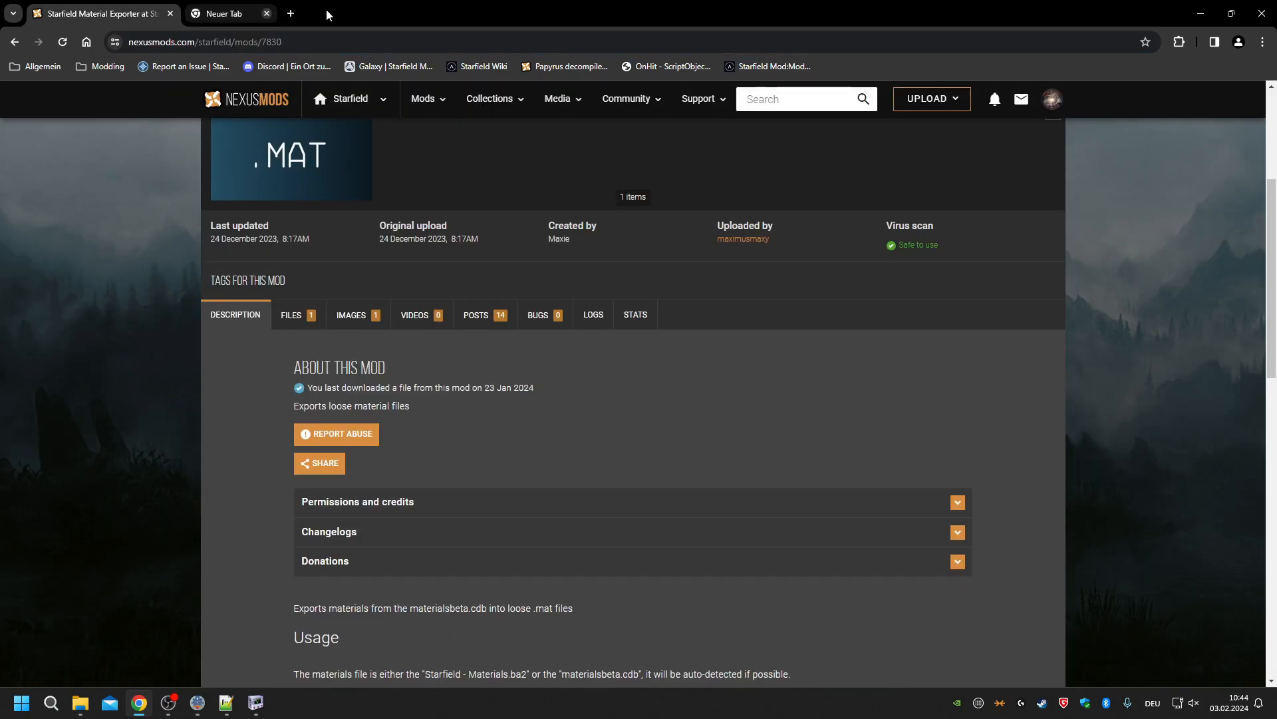
click(1199, 12)
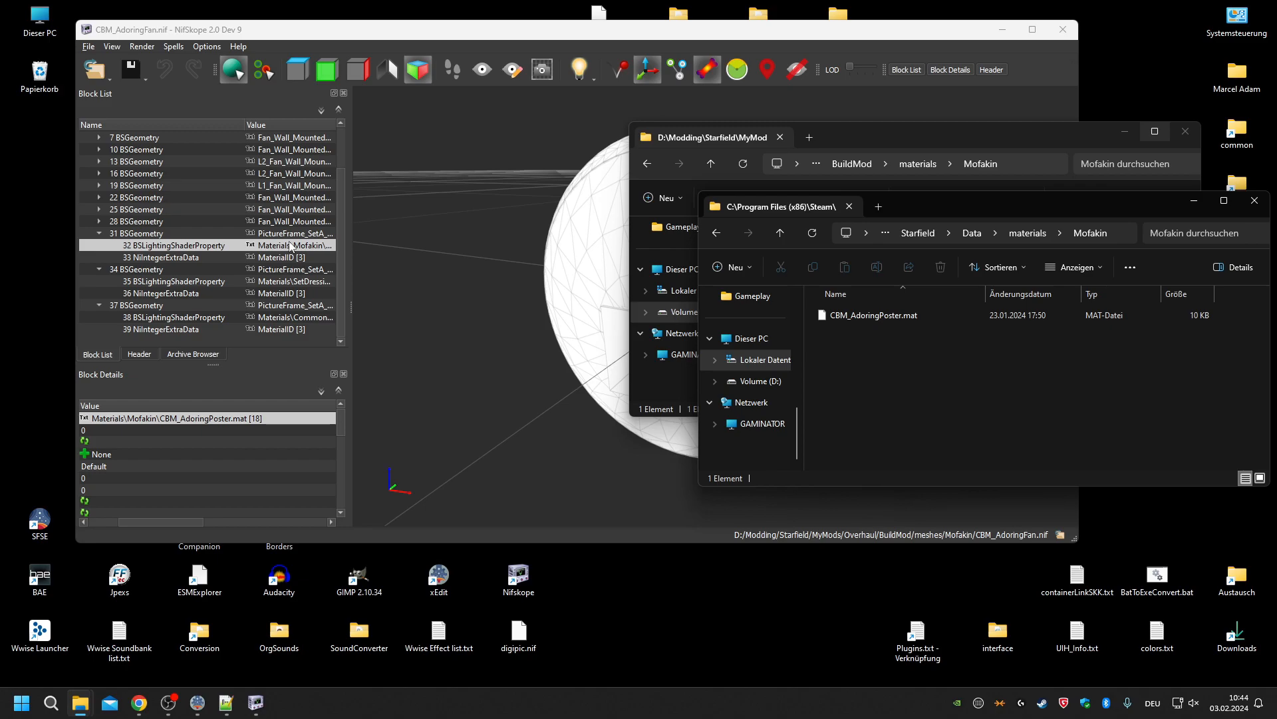
Check the Starfield game path in NifSkope's Resources settings, dismiss the settings and close NifSkope.
click(286, 28)
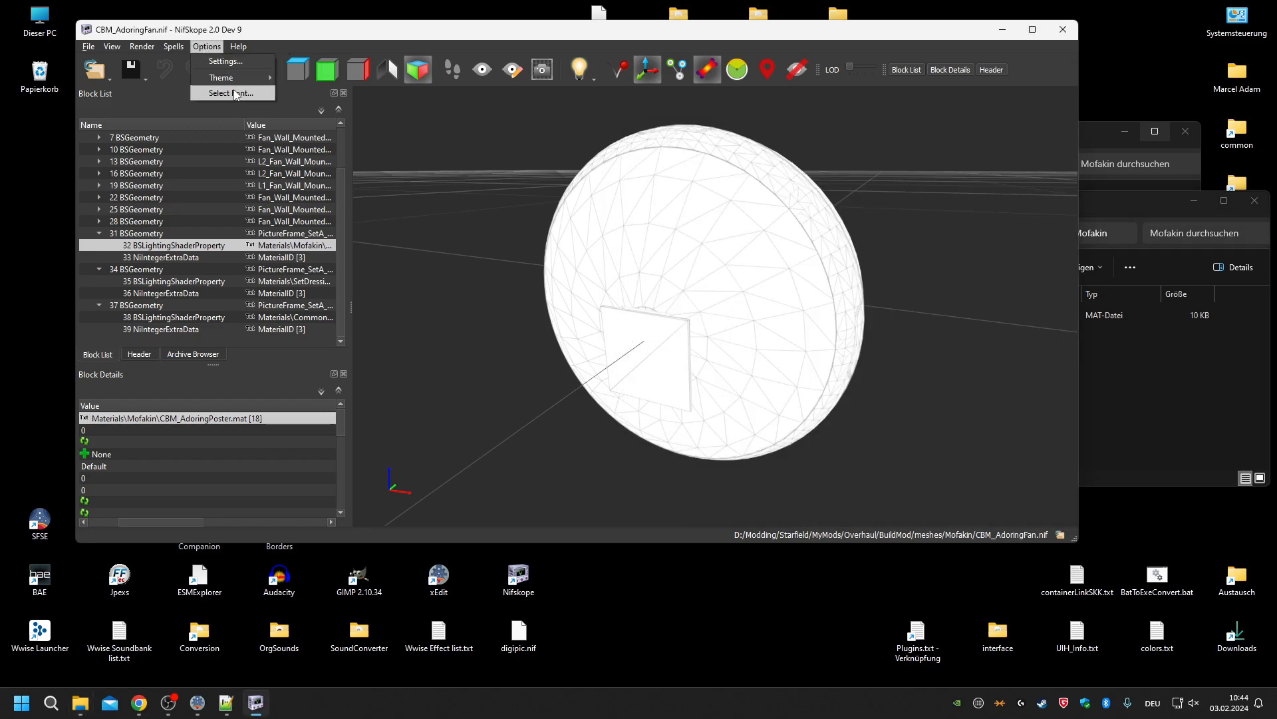
click(214, 62)
click(388, 207)
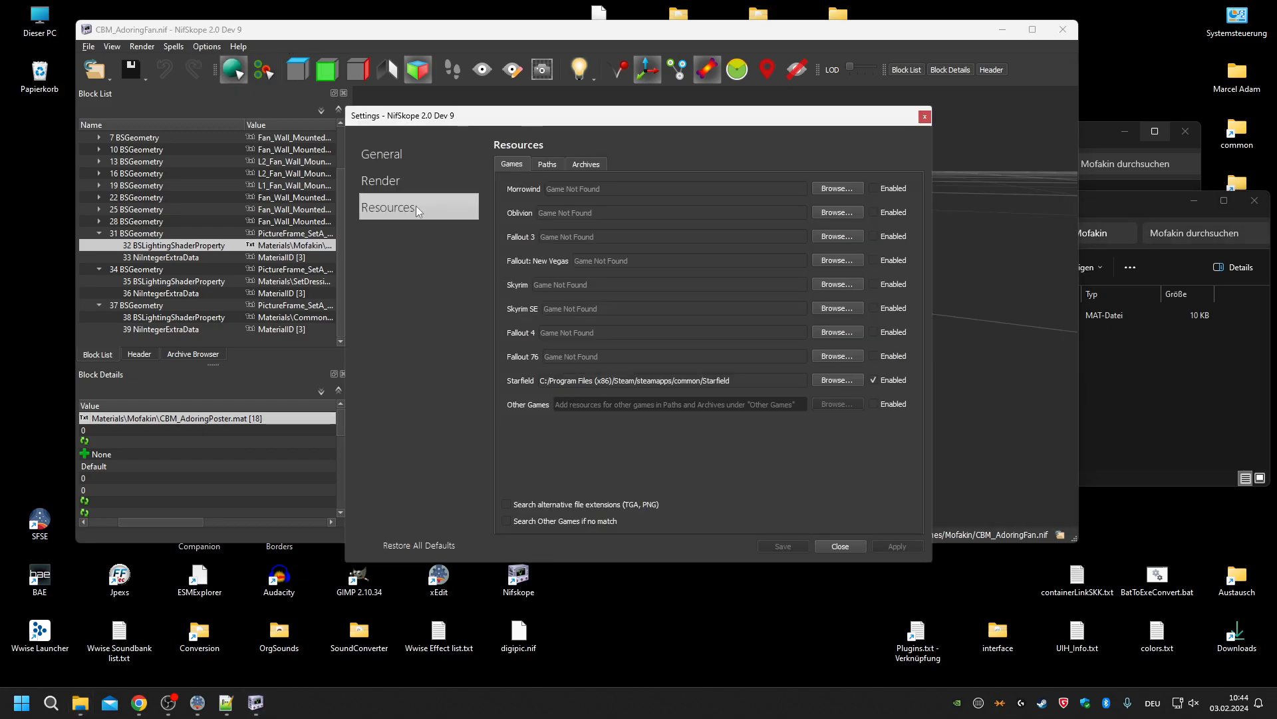
click(768, 376)
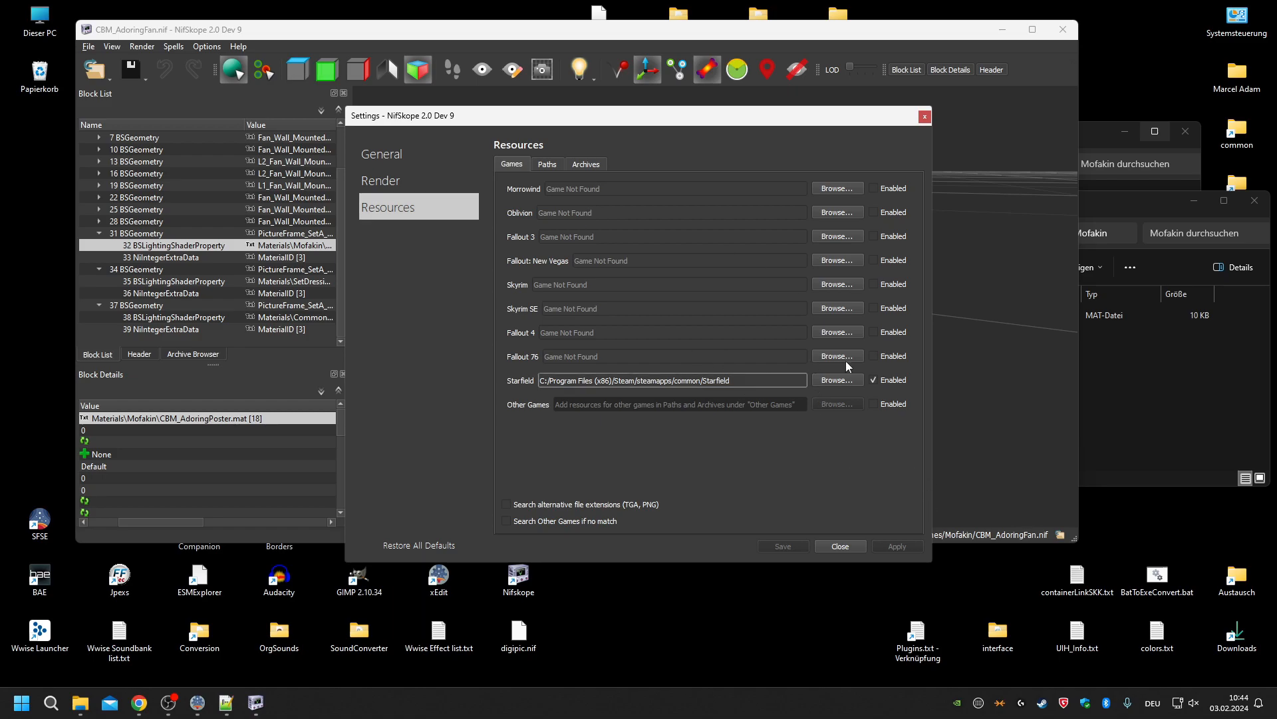
drag(747, 114, 599, 326)
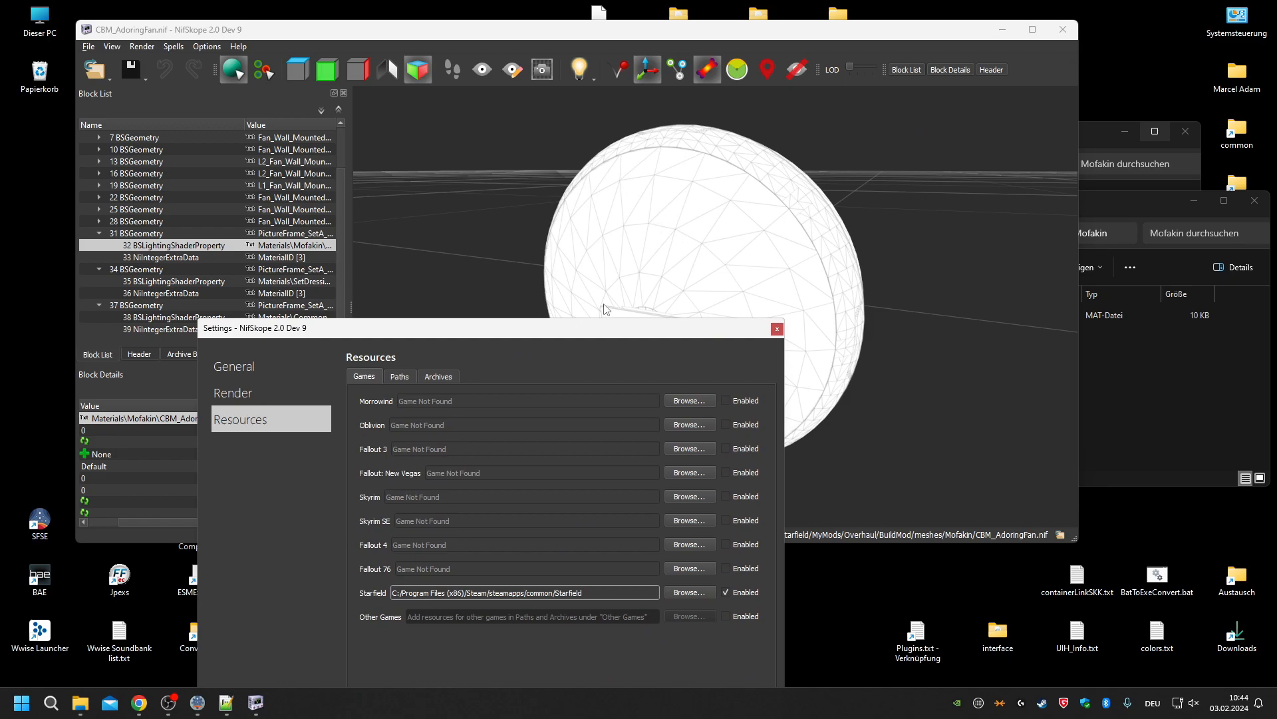
drag(579, 327, 656, 145)
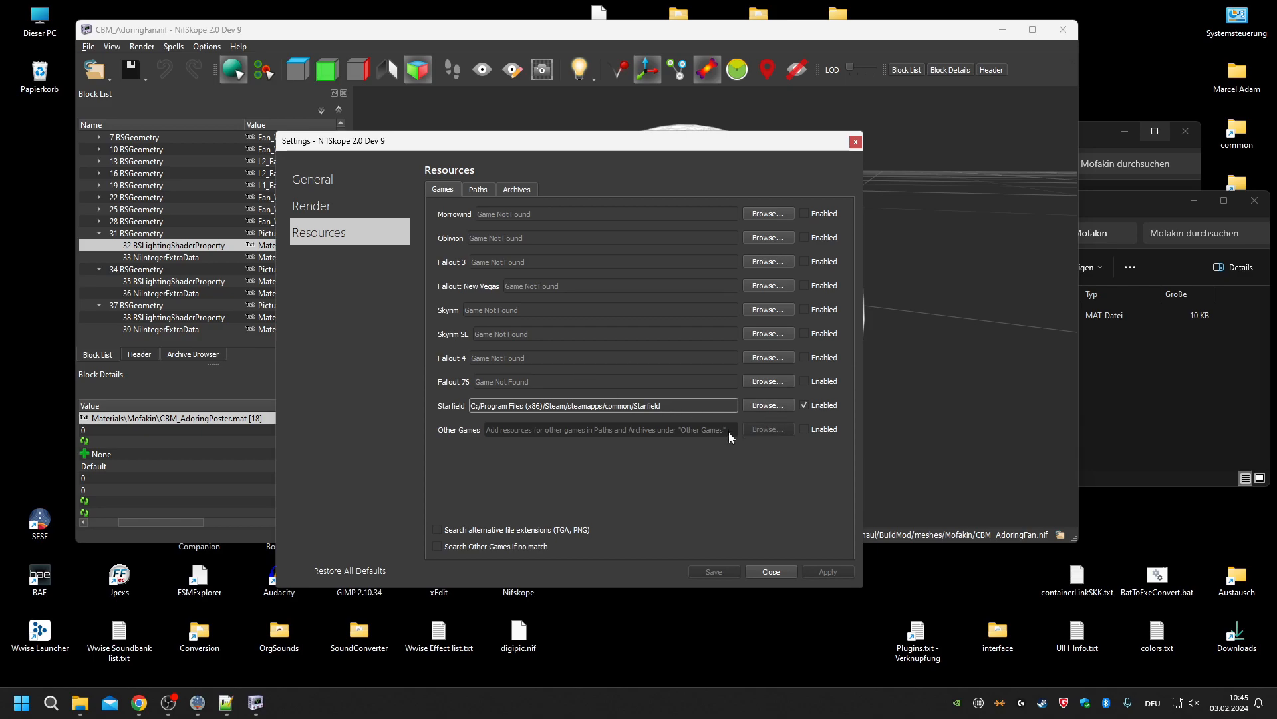
click(772, 572)
mouse_move(891, 410)
mouse_down()
mouse_move(802, 397)
mouse_move(876, 412)
mouse_up()
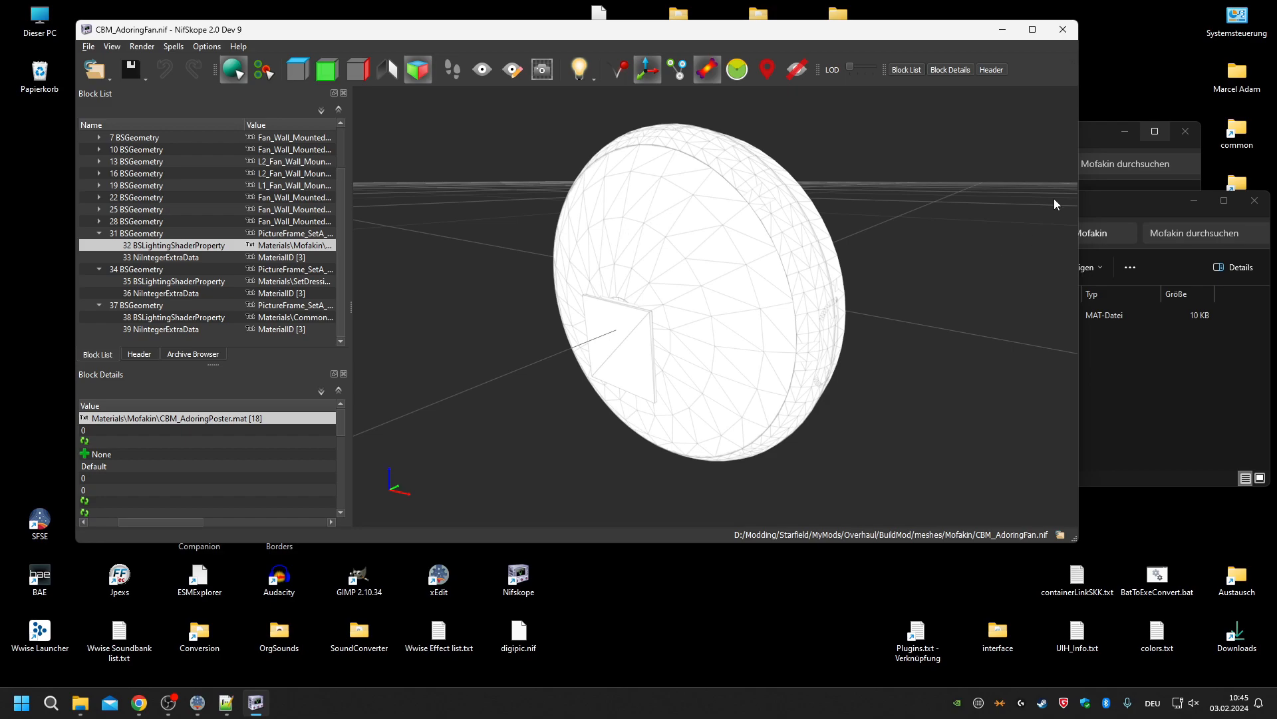
click(1063, 30)
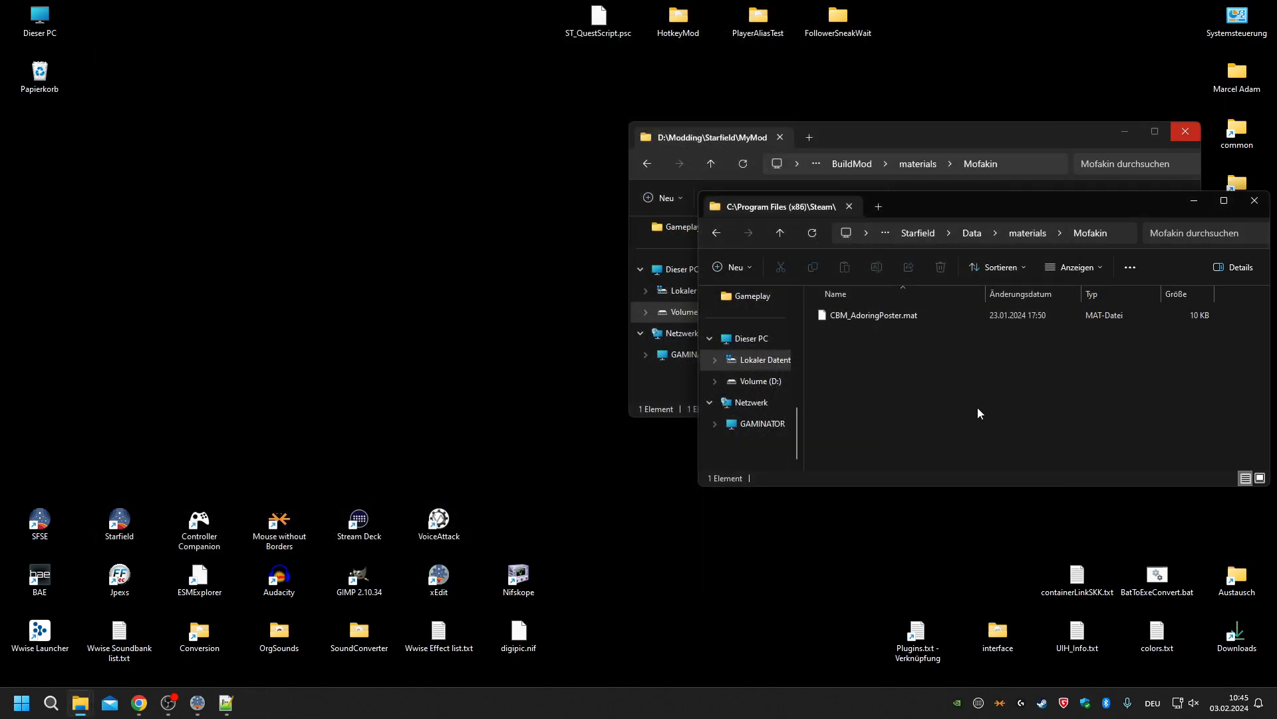
Browse the Starfield game folder to Data\textures\Mofakin to locate the CBM_AdoringPoster_d.dds texture.
drag(950, 207, 750, 214)
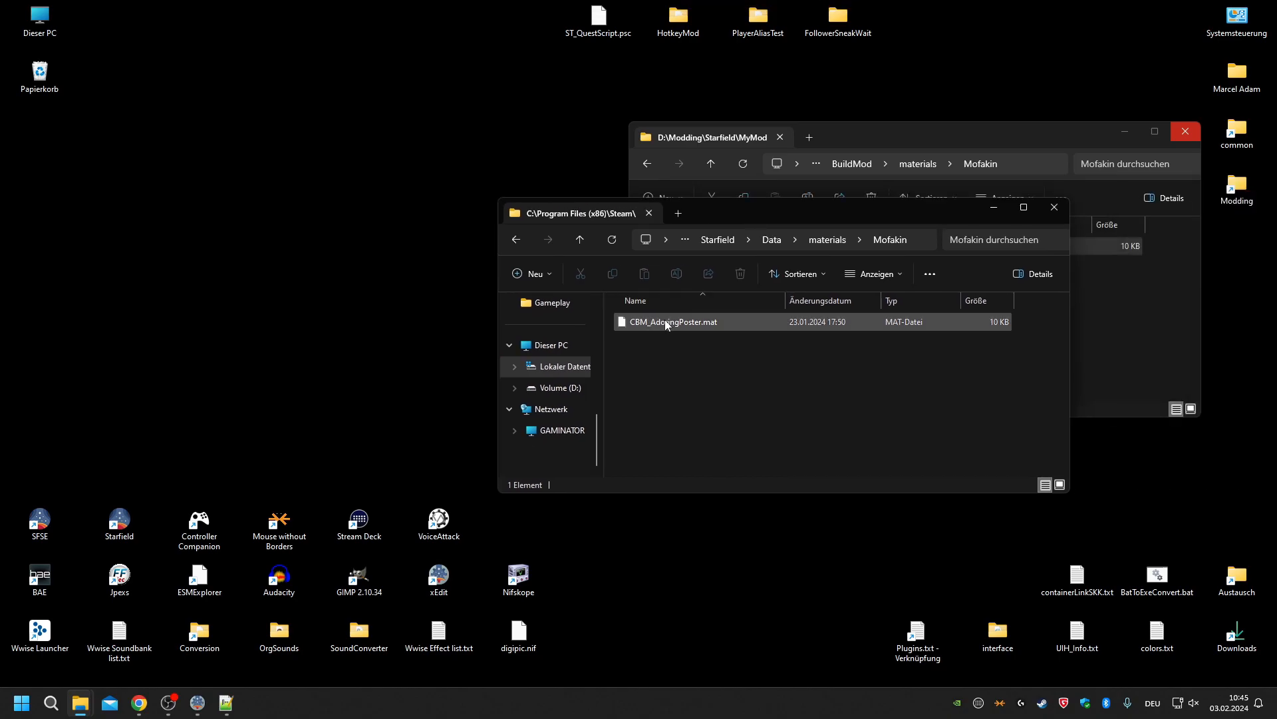
click(772, 241)
scroll(673, 425, down, 3)
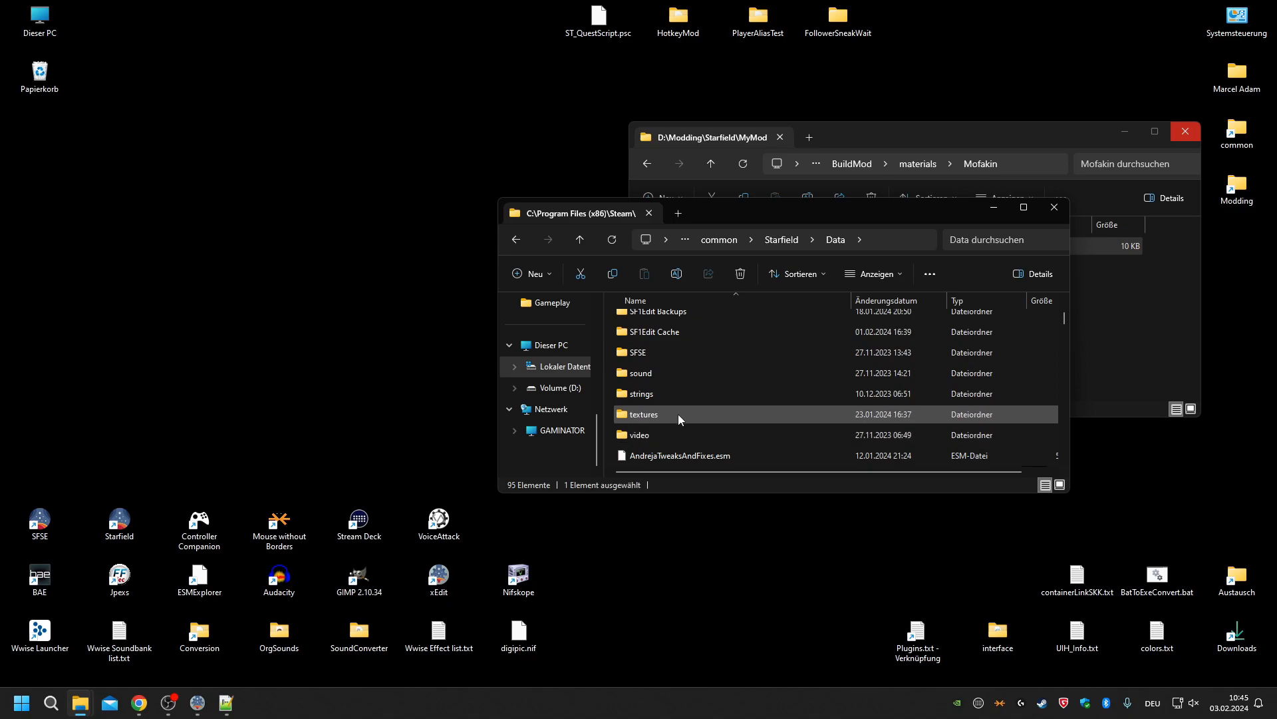
double_click(679, 416)
double_click(658, 424)
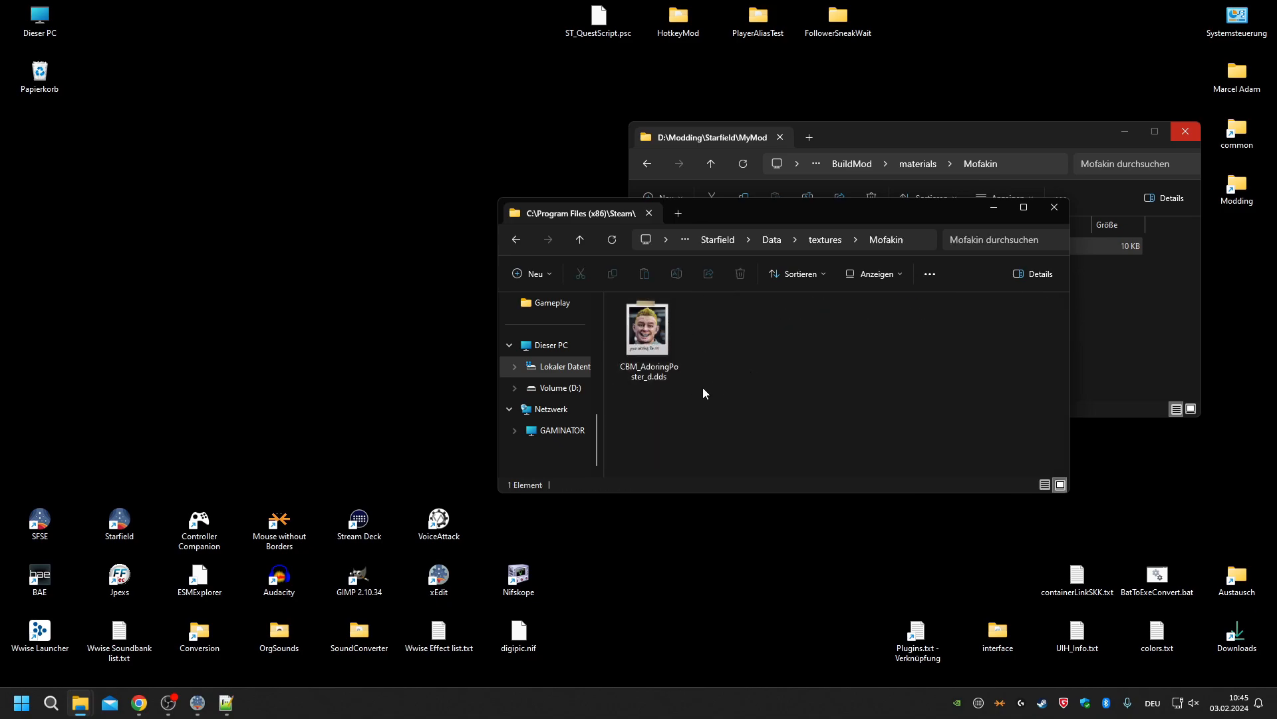
Open CBM_AdoringPoster_d.dds in GIMP with MIP maps and automatic decoding enabled, and bring up the export dialog for the .dds file.
drag(672, 365, 359, 579)
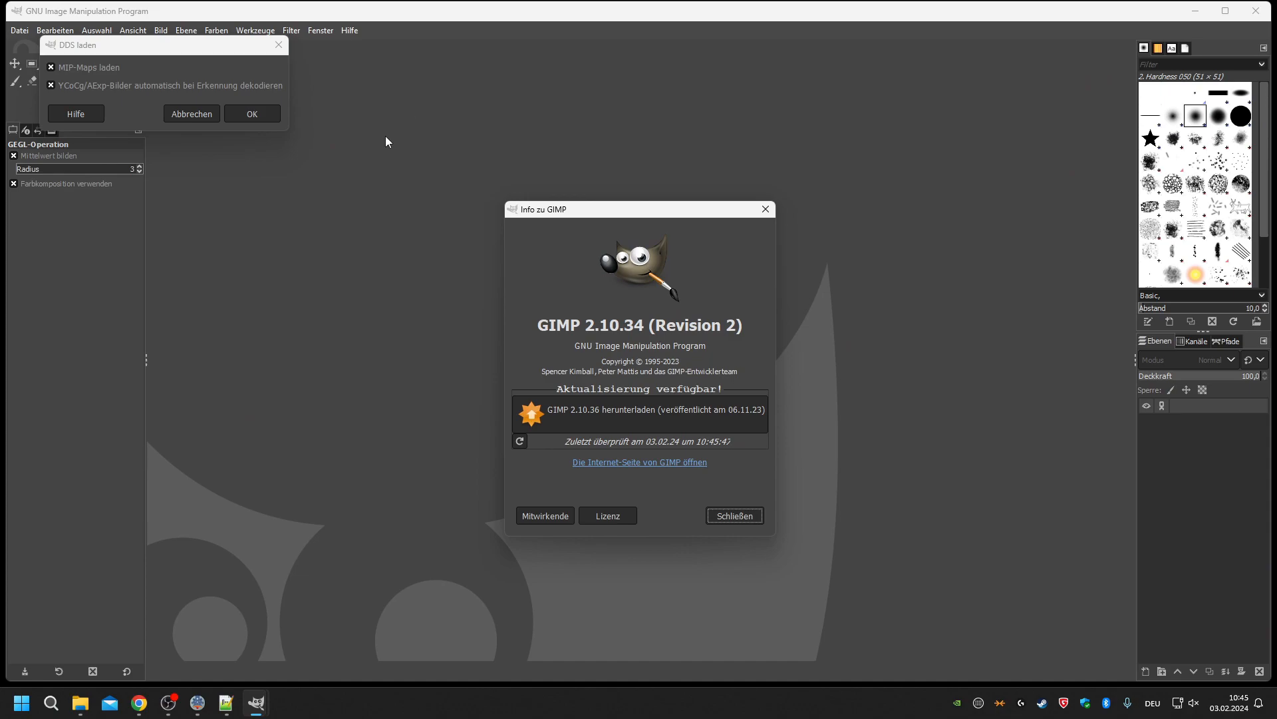
click(266, 115)
click(732, 522)
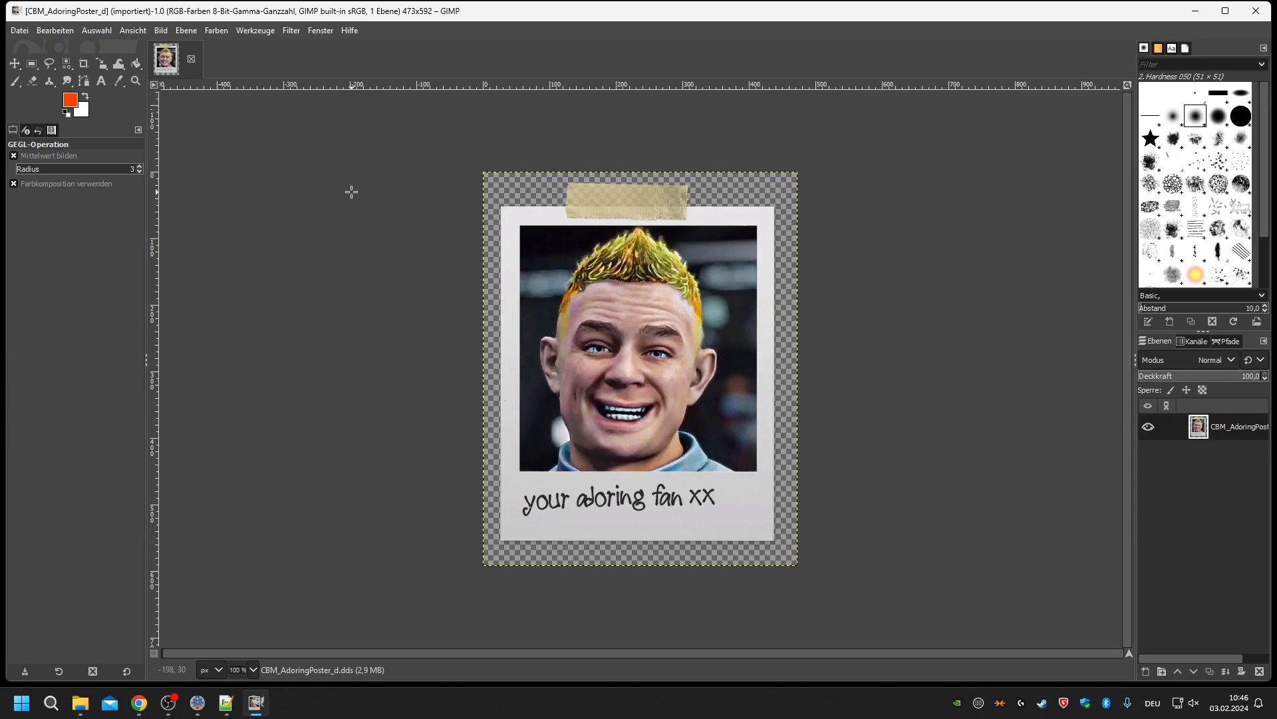
key(ctrl+shift+e)
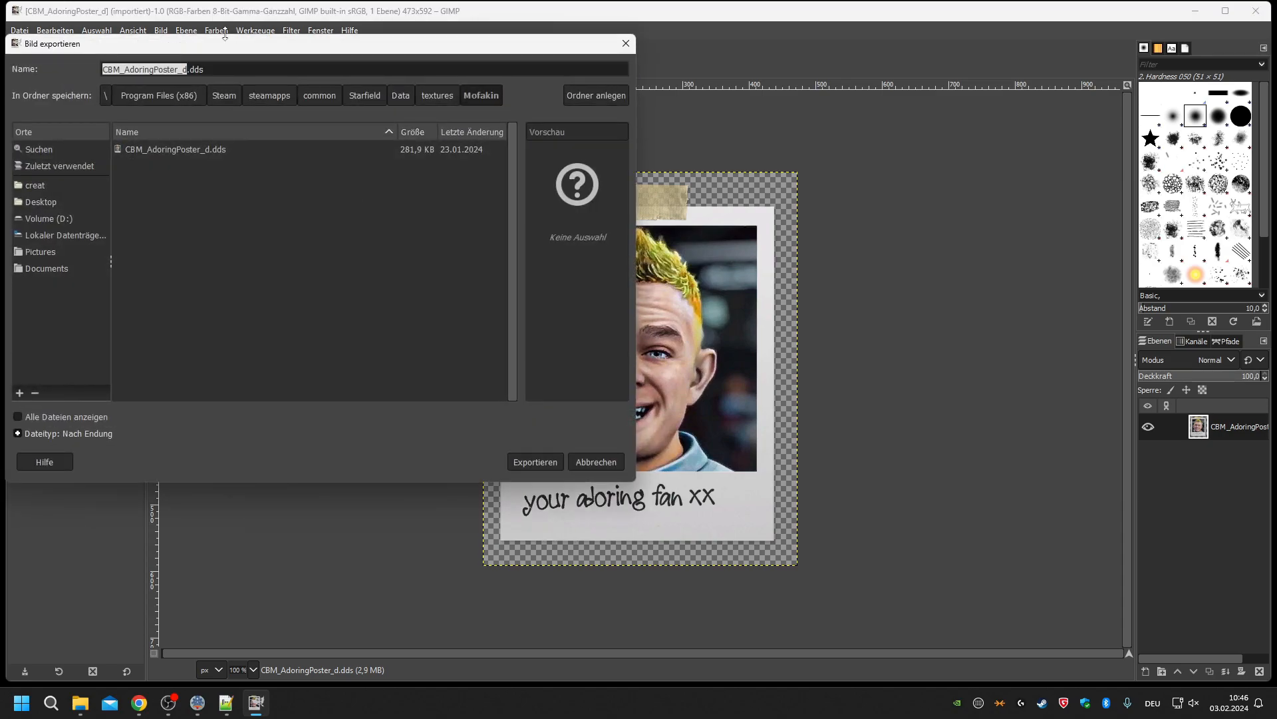
click(217, 70)
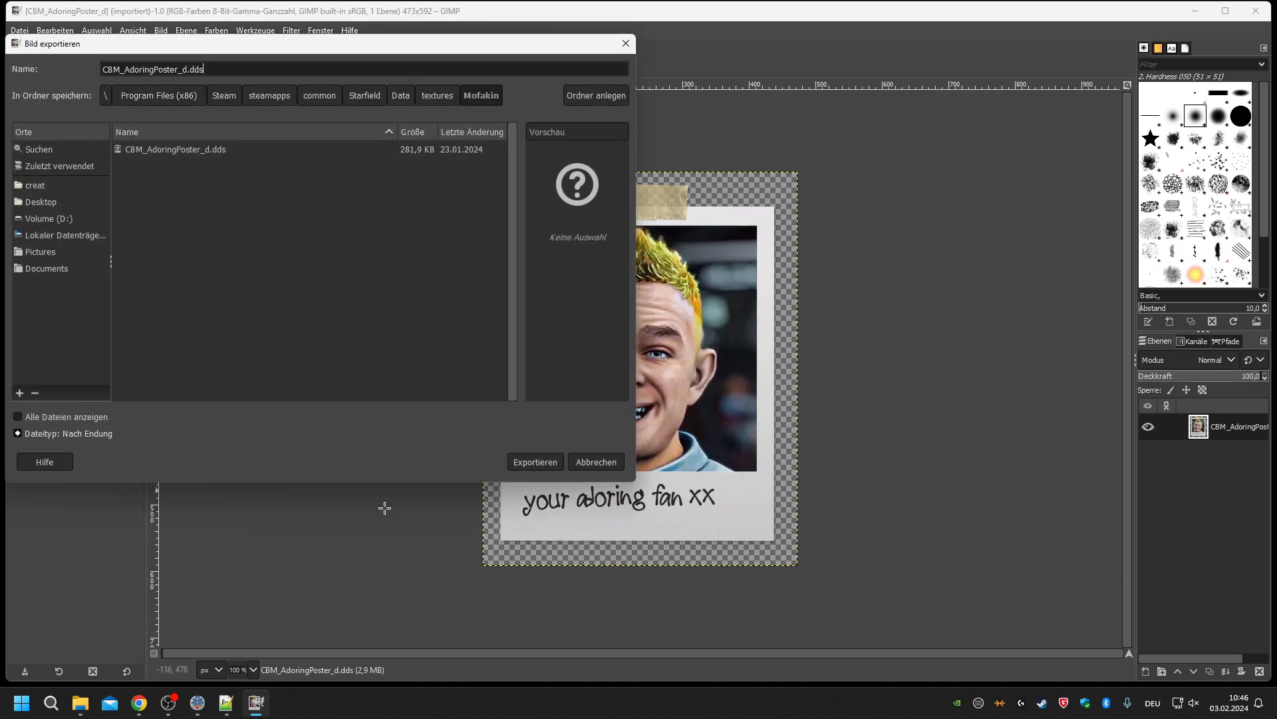
Switch to Chrome and search Google for "gimp .dds plugin" in a new tab.
click(139, 703)
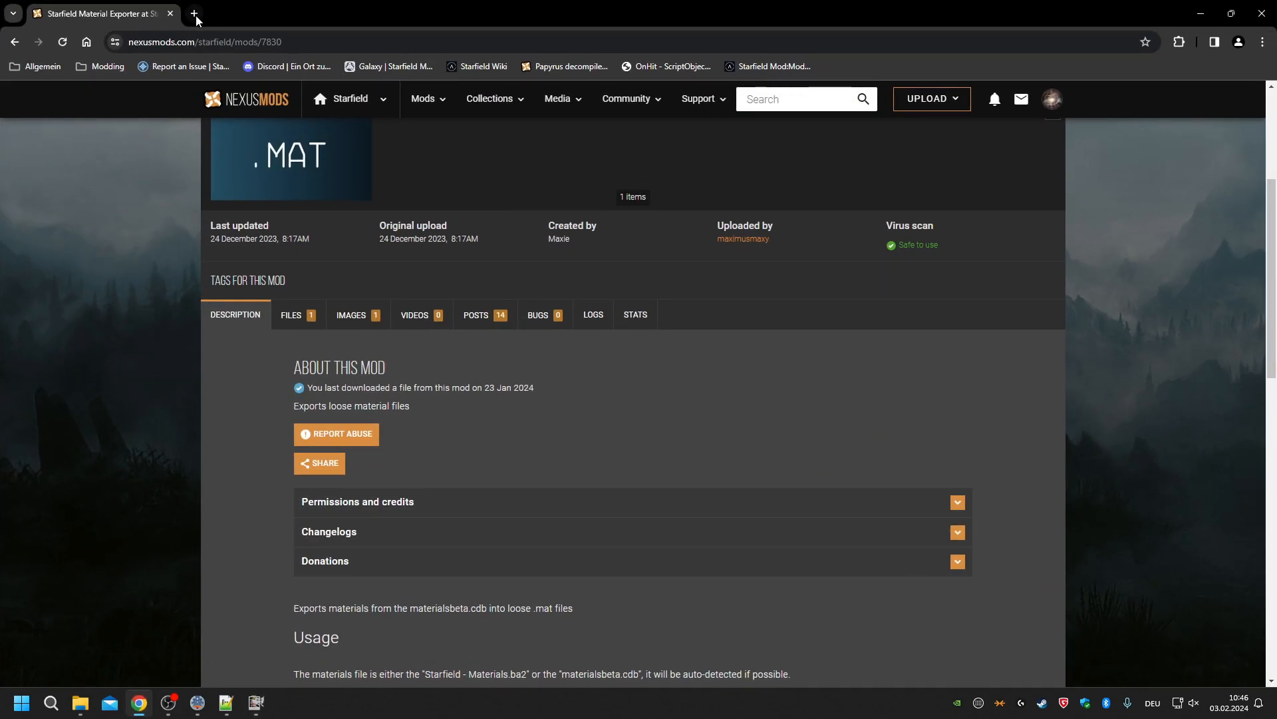
key(ctrl+t)
text(gimp)
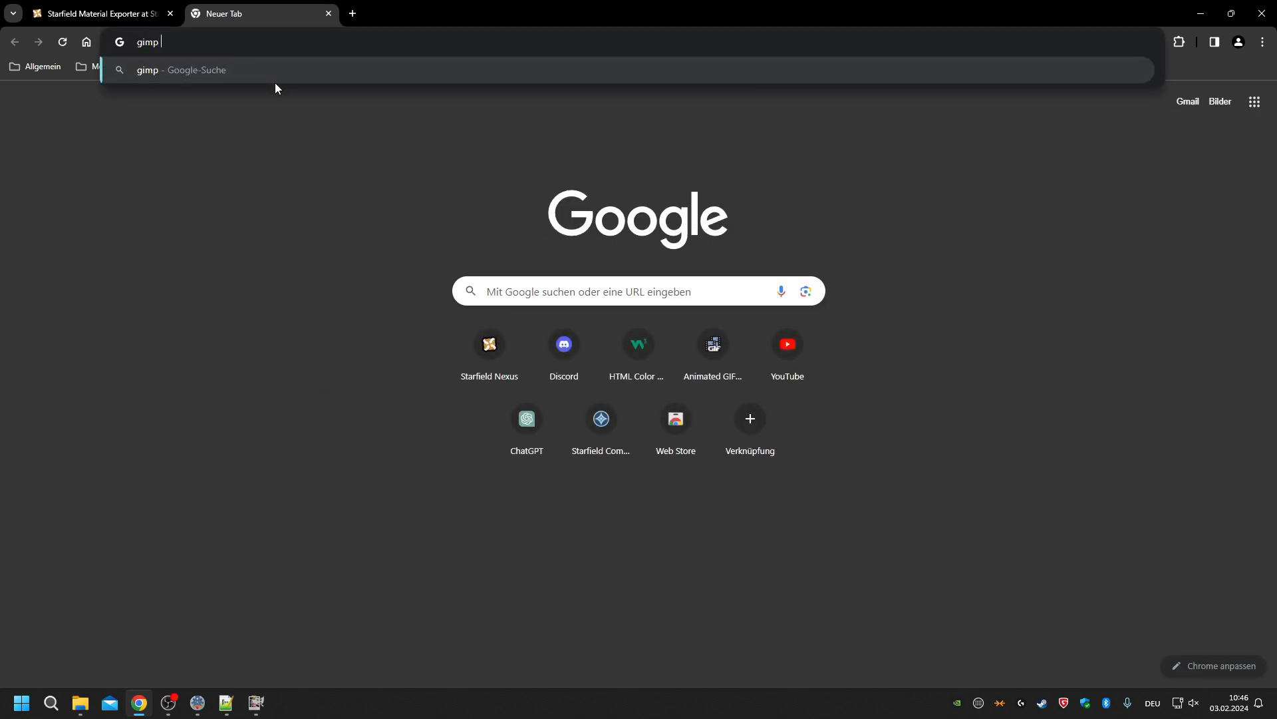
text( .dds plugin)
key(Return)
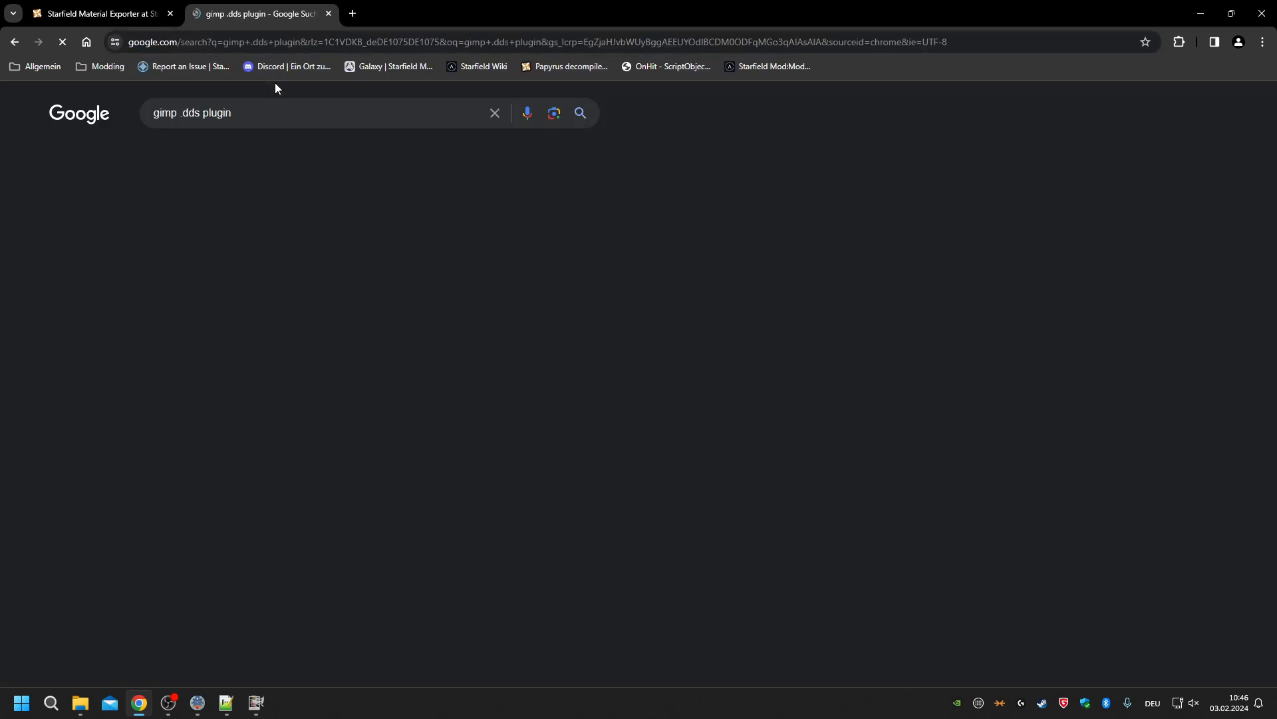
Look over the GIMP DDS Plugin page on Google Code Archive from the search results, close its tab and minimise Chrome.
scroll(499, 219, down, 2)
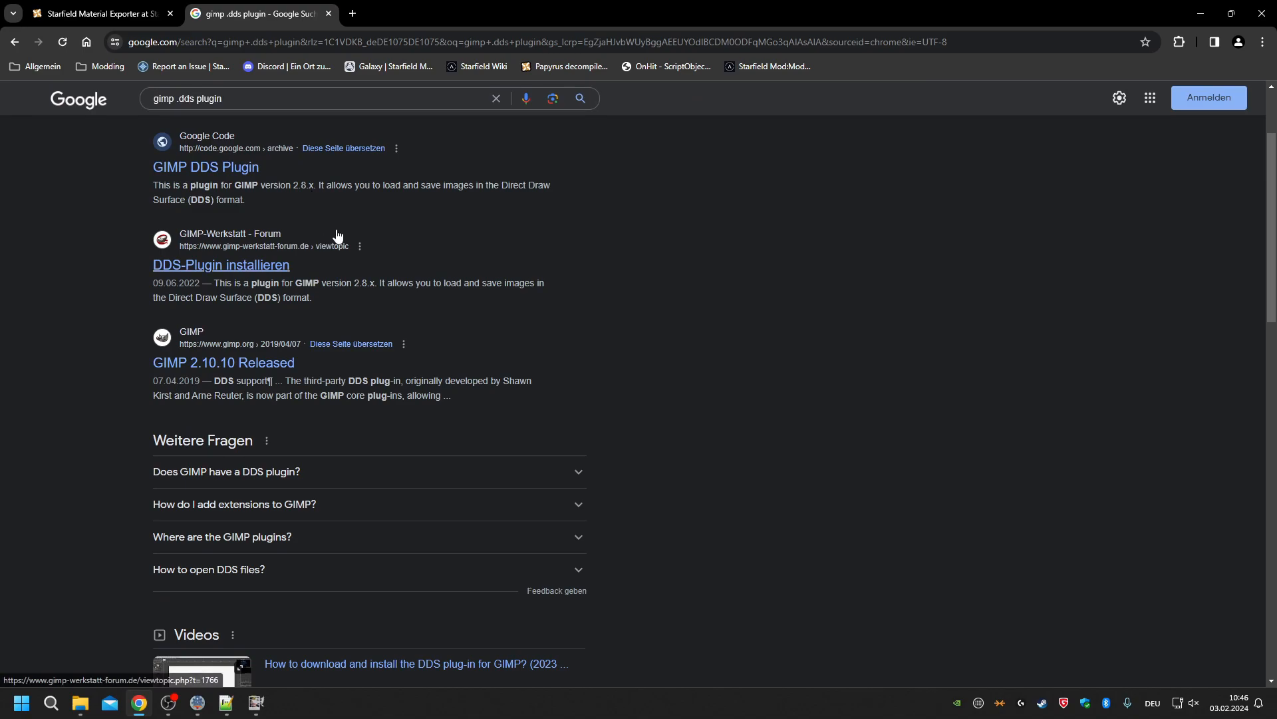
scroll(337, 236, up, 1)
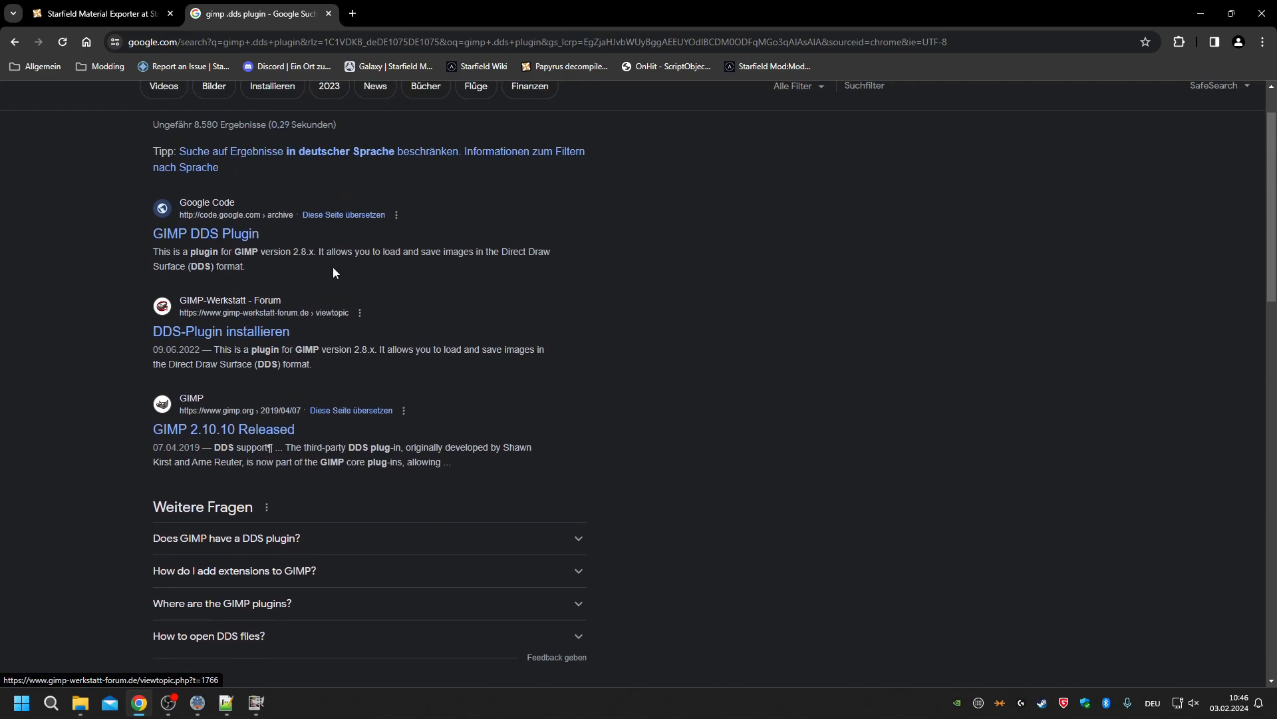
click(243, 234)
scroll(845, 399, down, 2)
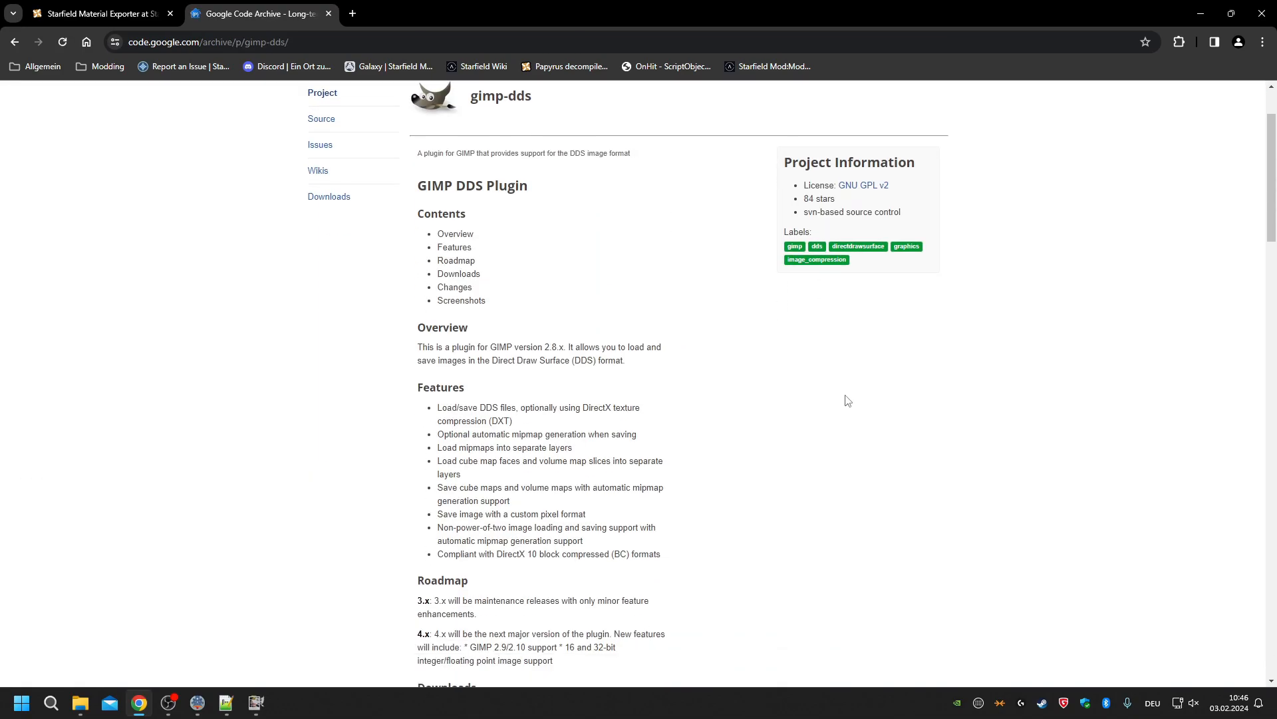
scroll(847, 404, up, 3)
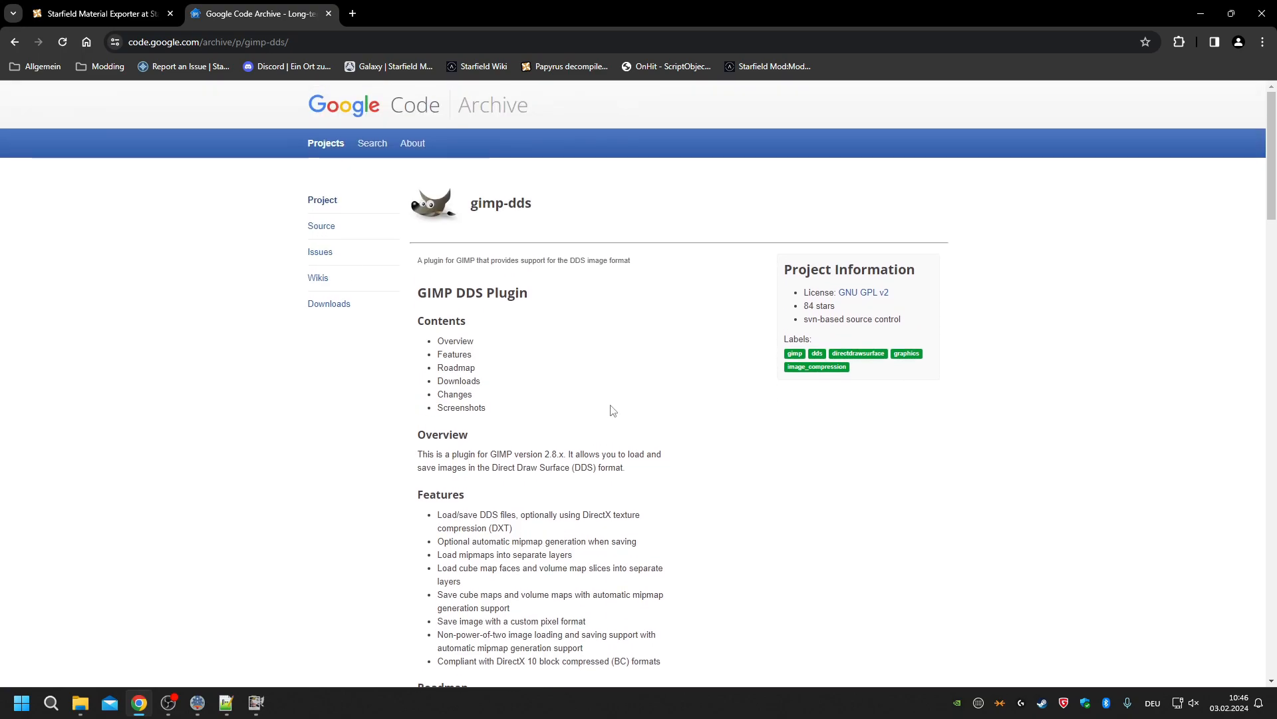
key(alt+Left)
click(328, 14)
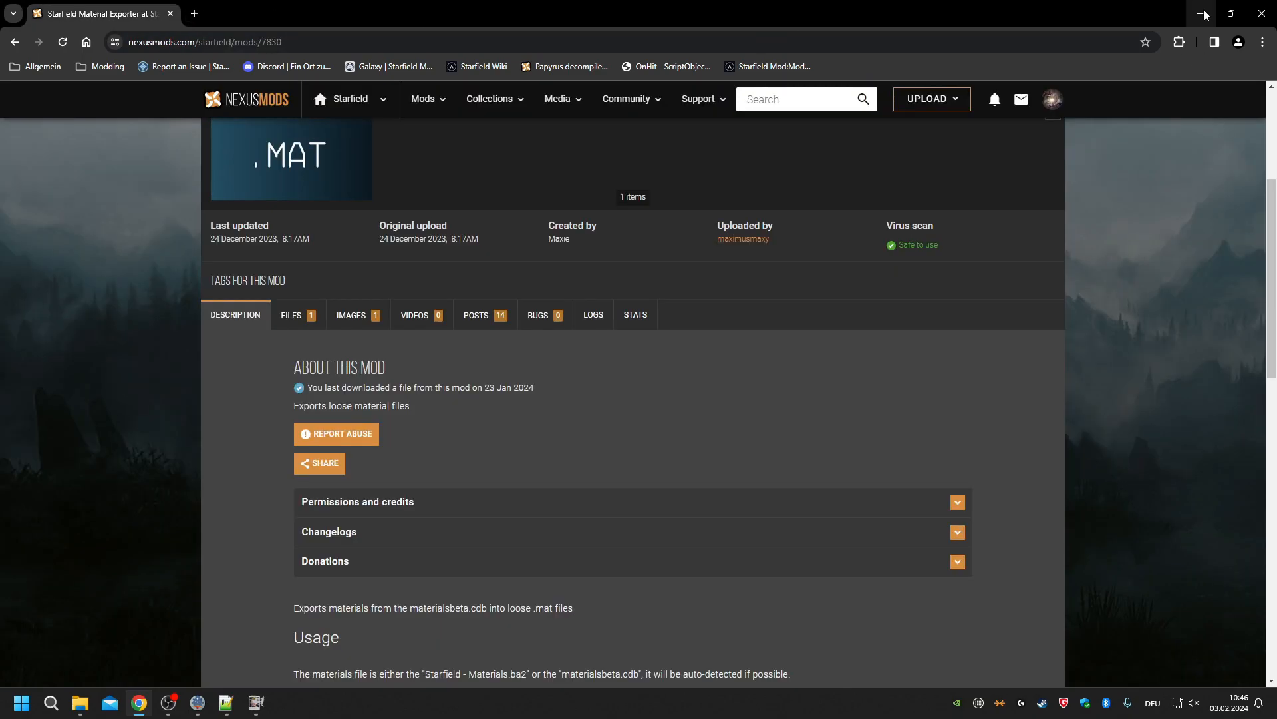
click(1204, 14)
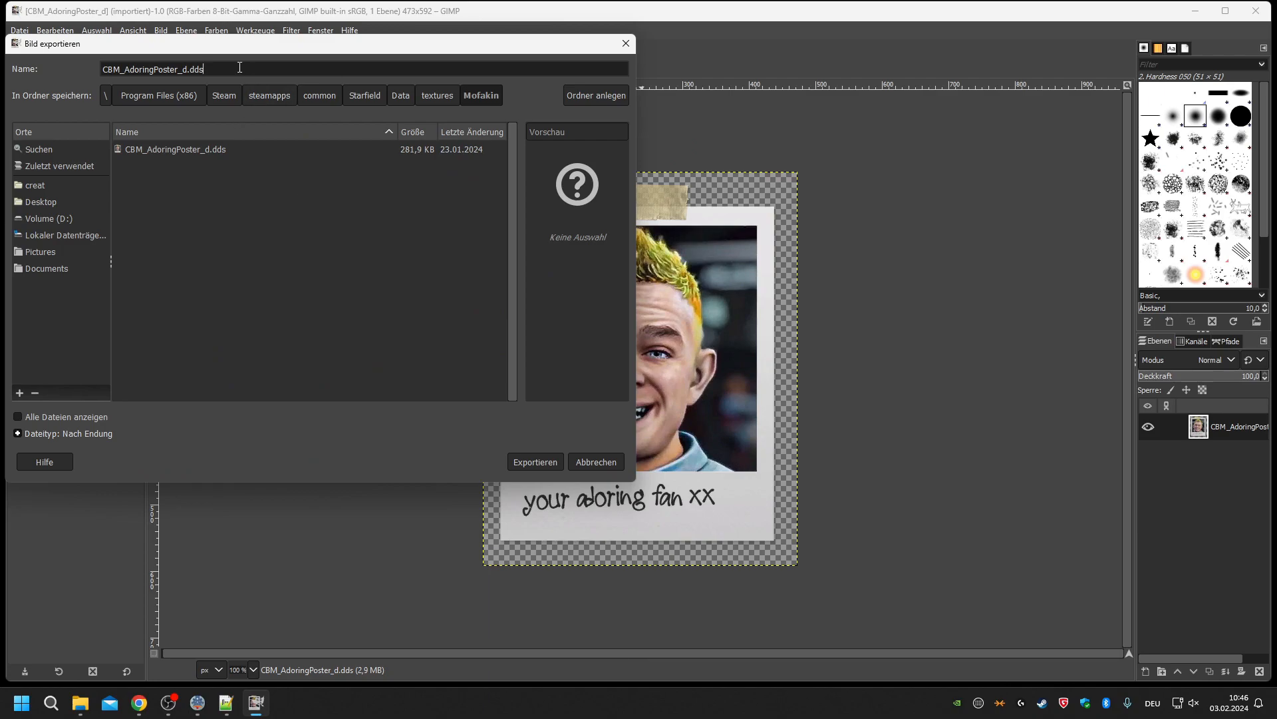
Try exporting CBM_AdoringPoster_d.dds over the existing file with BC3 / DXT5 compression, and cancel out of the DDS settings and export dialog.
key(shift+Left)
key(shift+Left)
key(shift+Left)
click(548, 461)
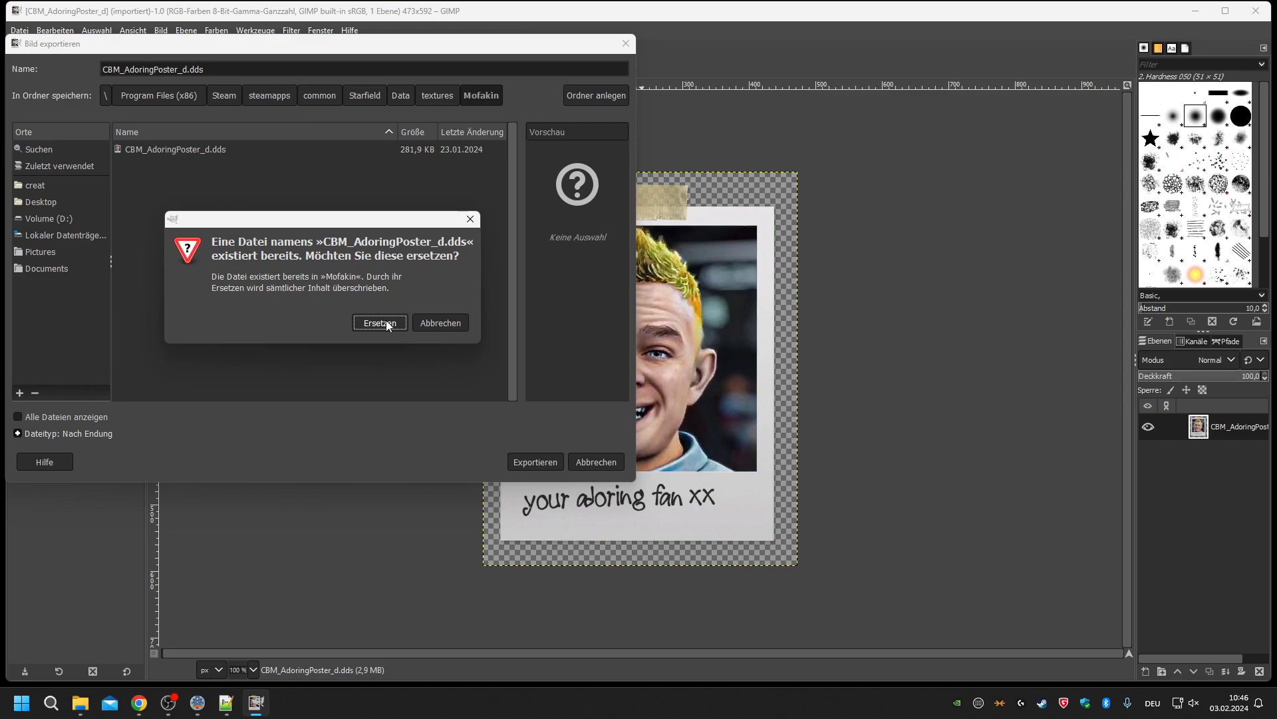
click(380, 323)
click(277, 139)
click(226, 208)
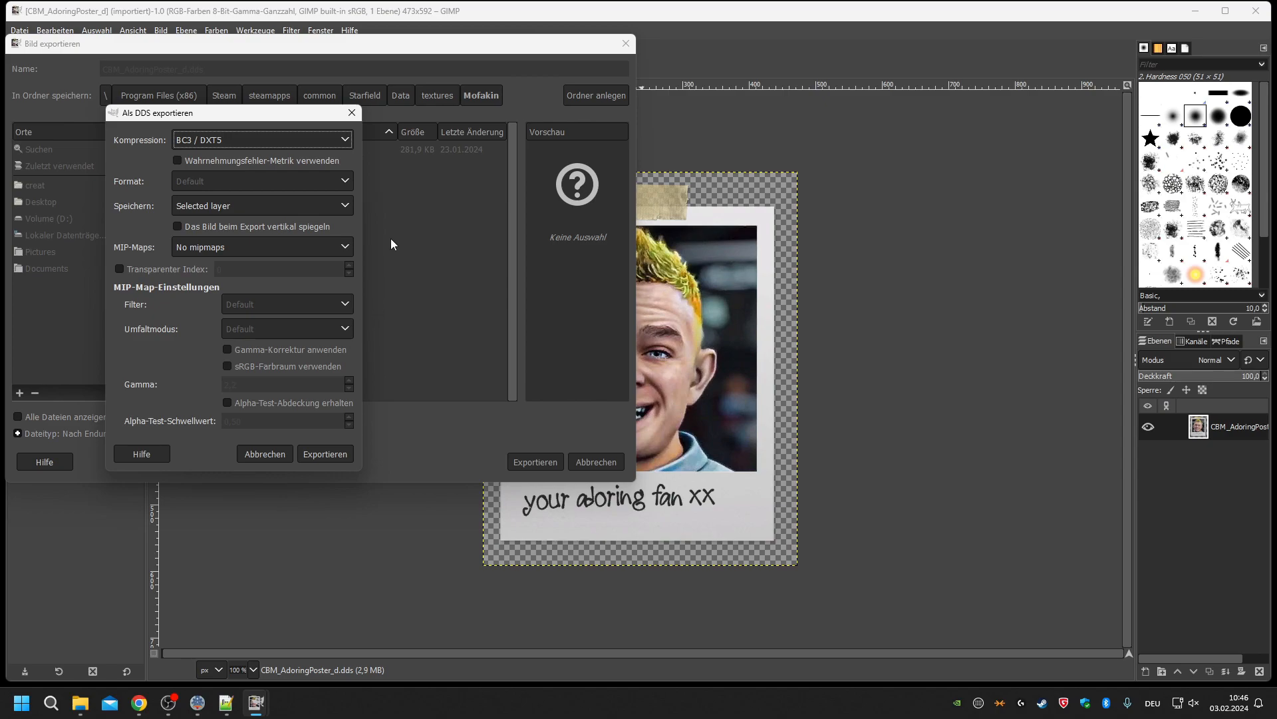
click(265, 454)
click(589, 463)
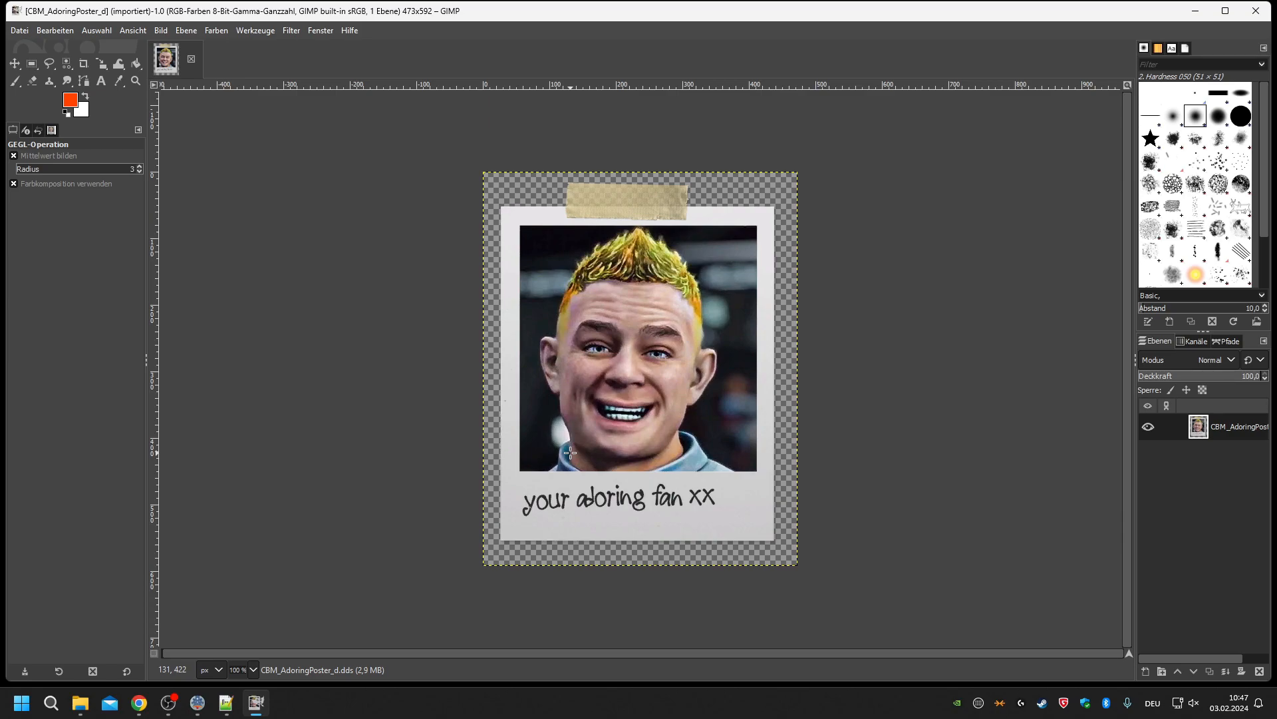
Close the poster image, GIMP and both open Mofakin folder windows.
key(ctrl+w)
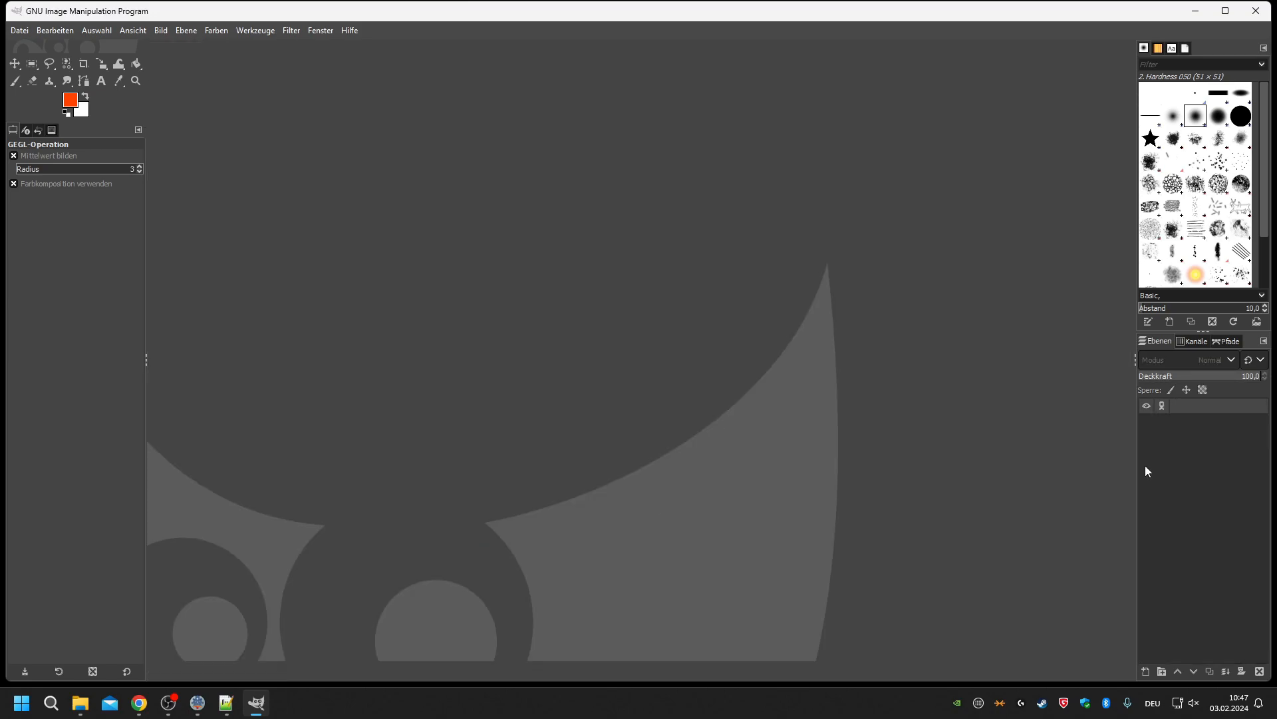
click(1256, 10)
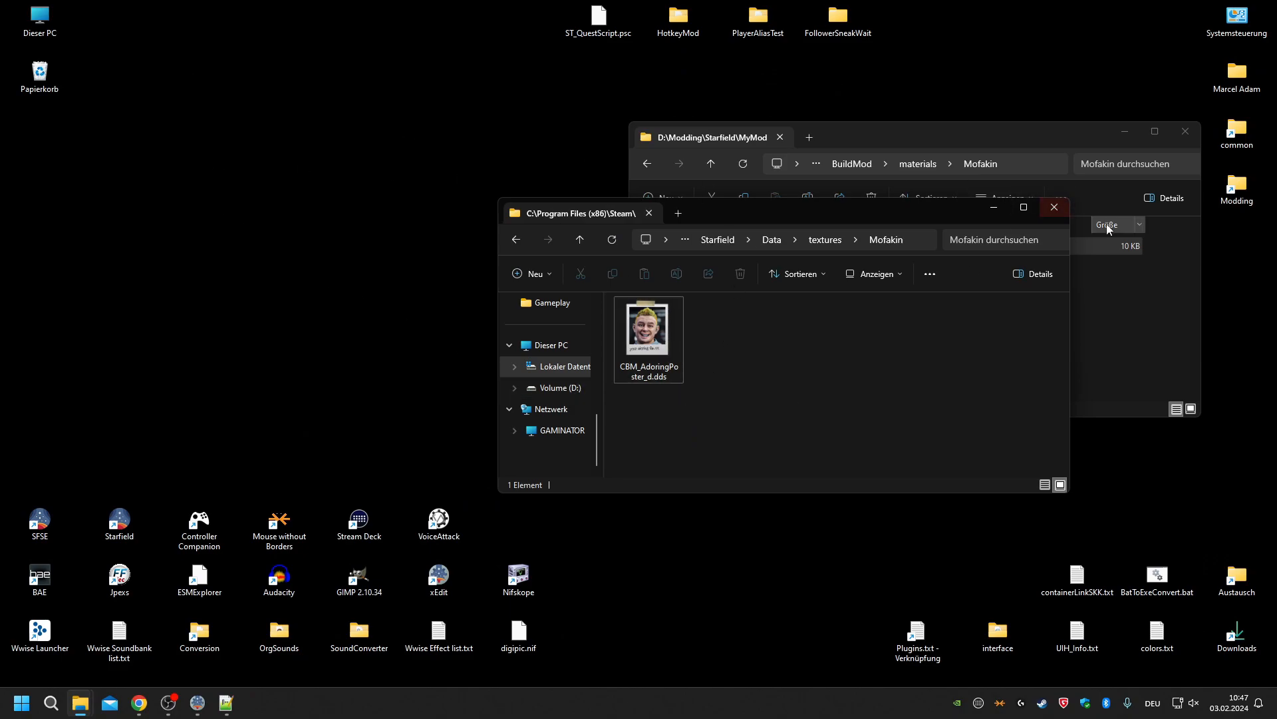
click(1056, 207)
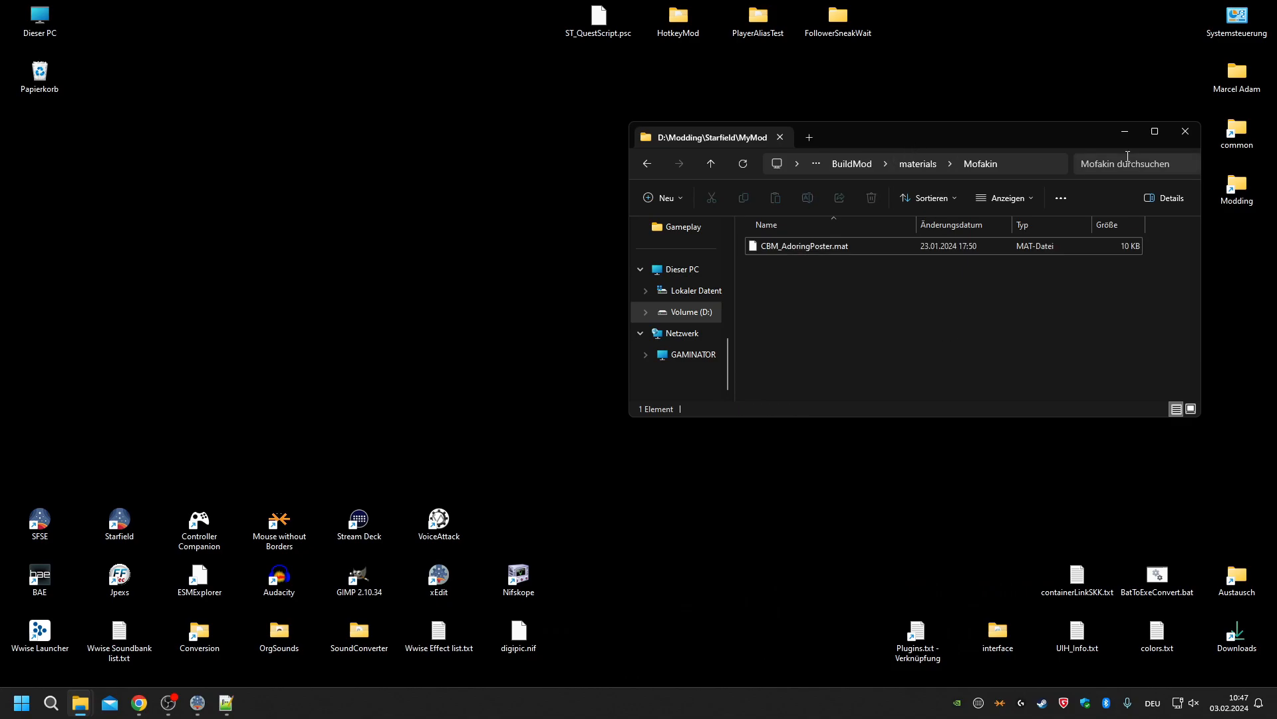
click(1183, 137)
Browse the materials, meshes and textures folders inside Starfield's Data folder, and close the folder window.
double_click(1237, 130)
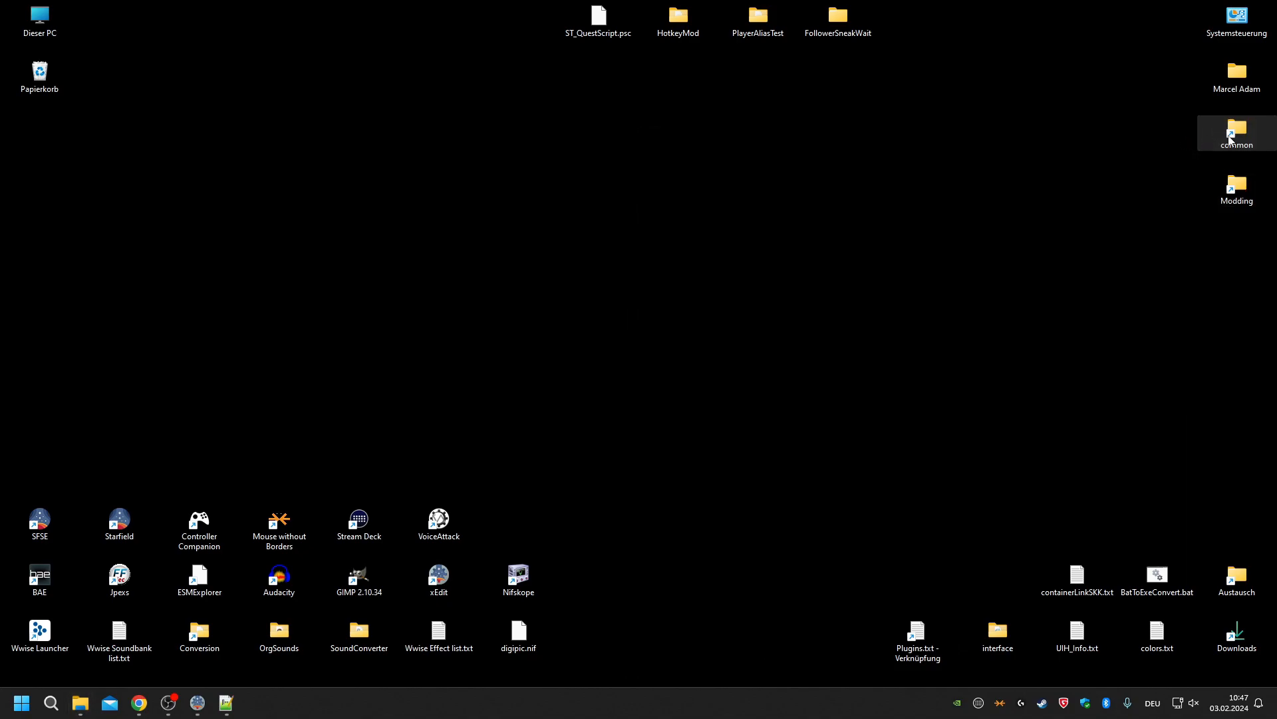
double_click(661, 349)
double_click(657, 360)
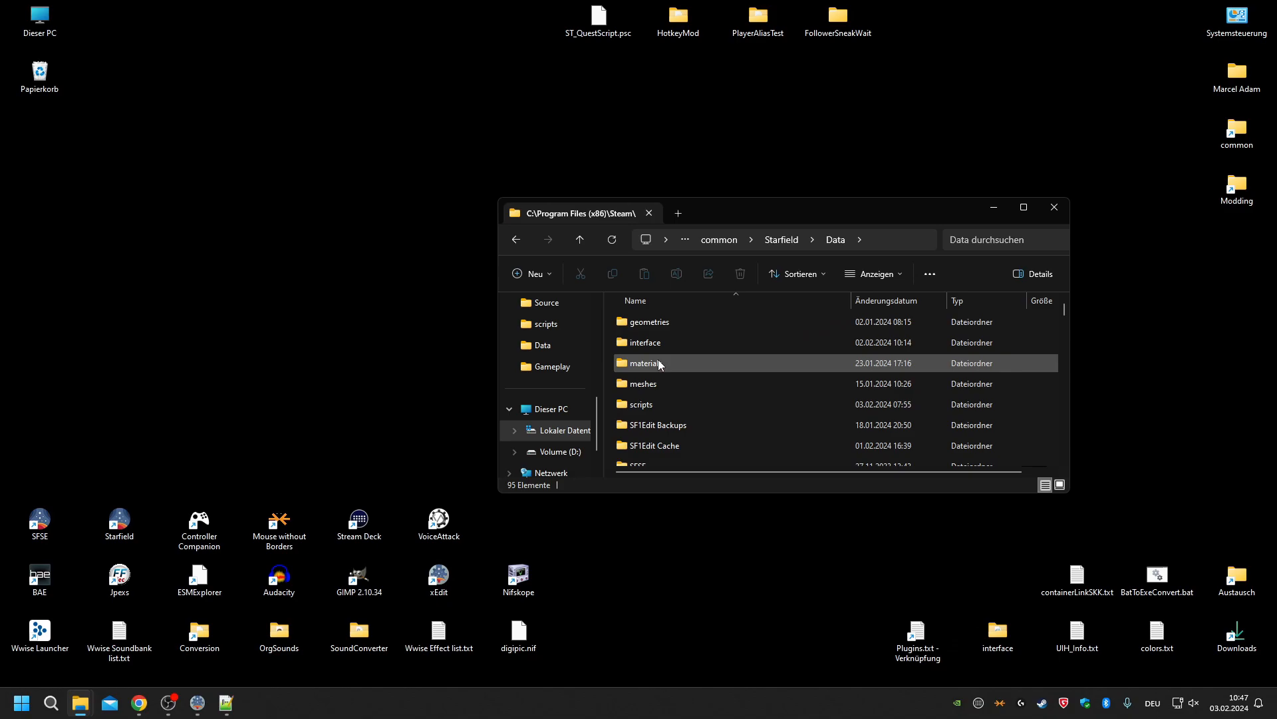
double_click(668, 361)
key(alt+Left)
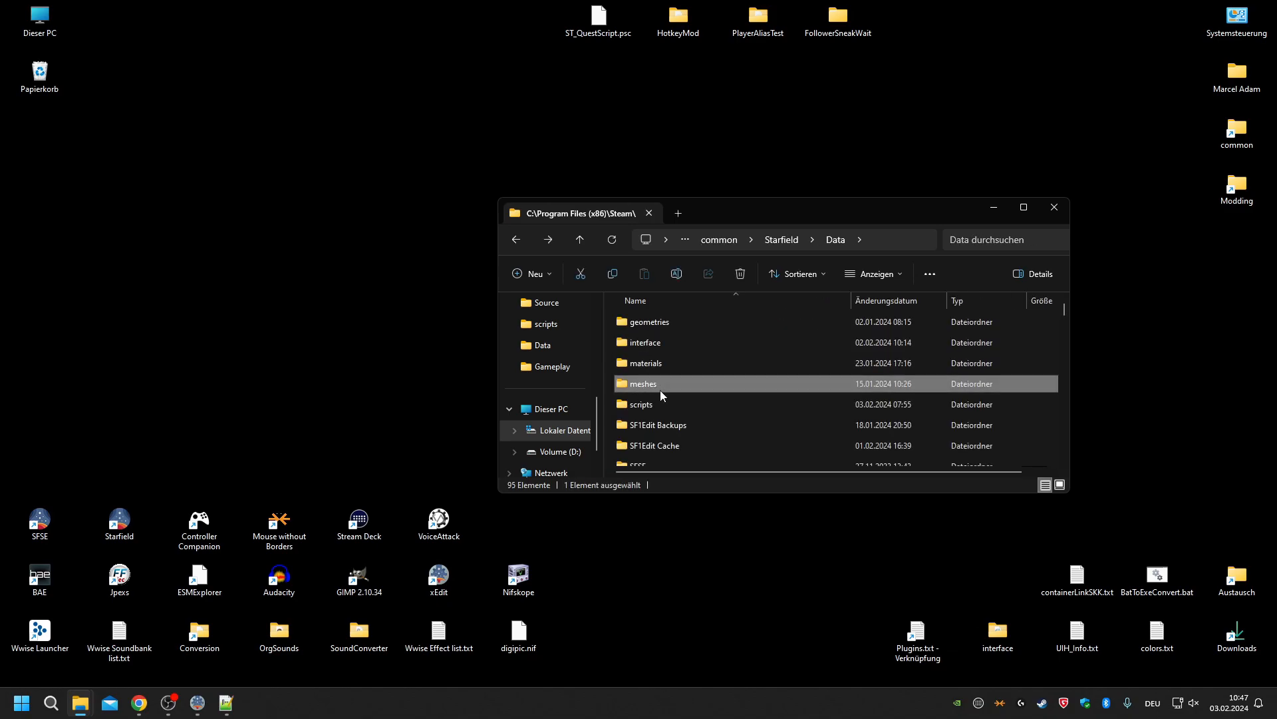
double_click(660, 386)
key(alt+Left)
double_click(673, 404)
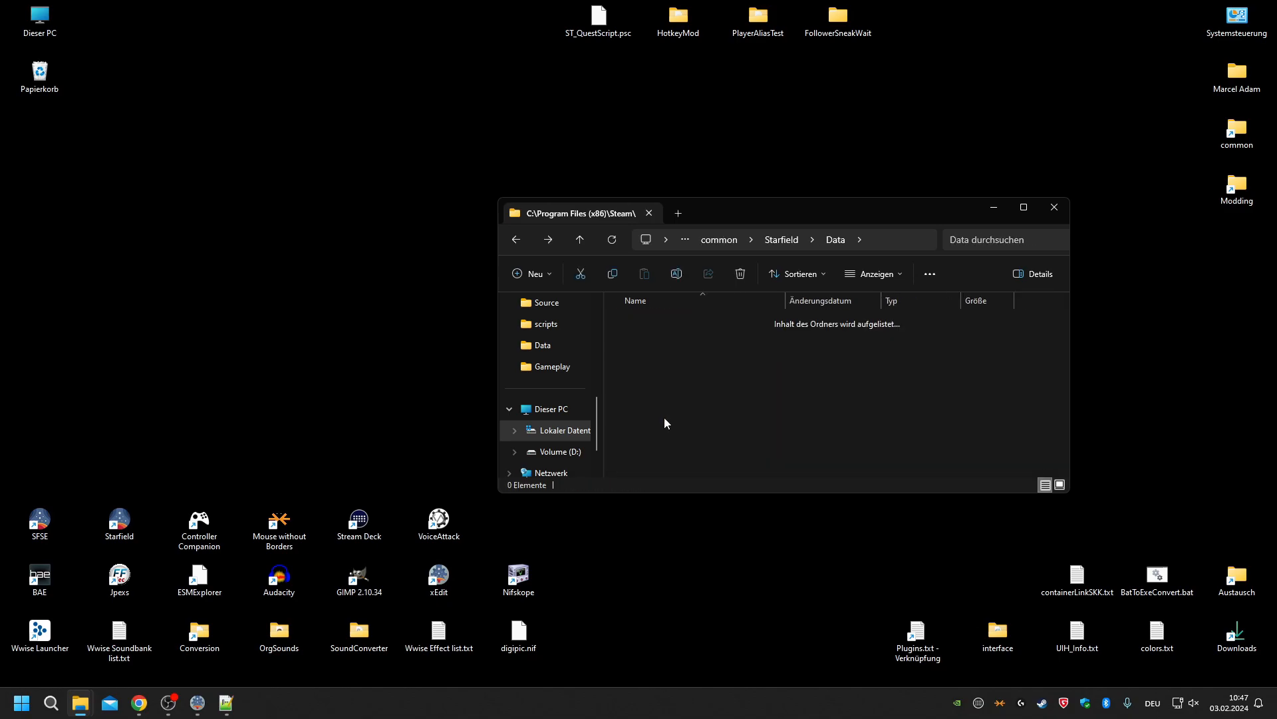
key(alt+Left)
key(super+d)
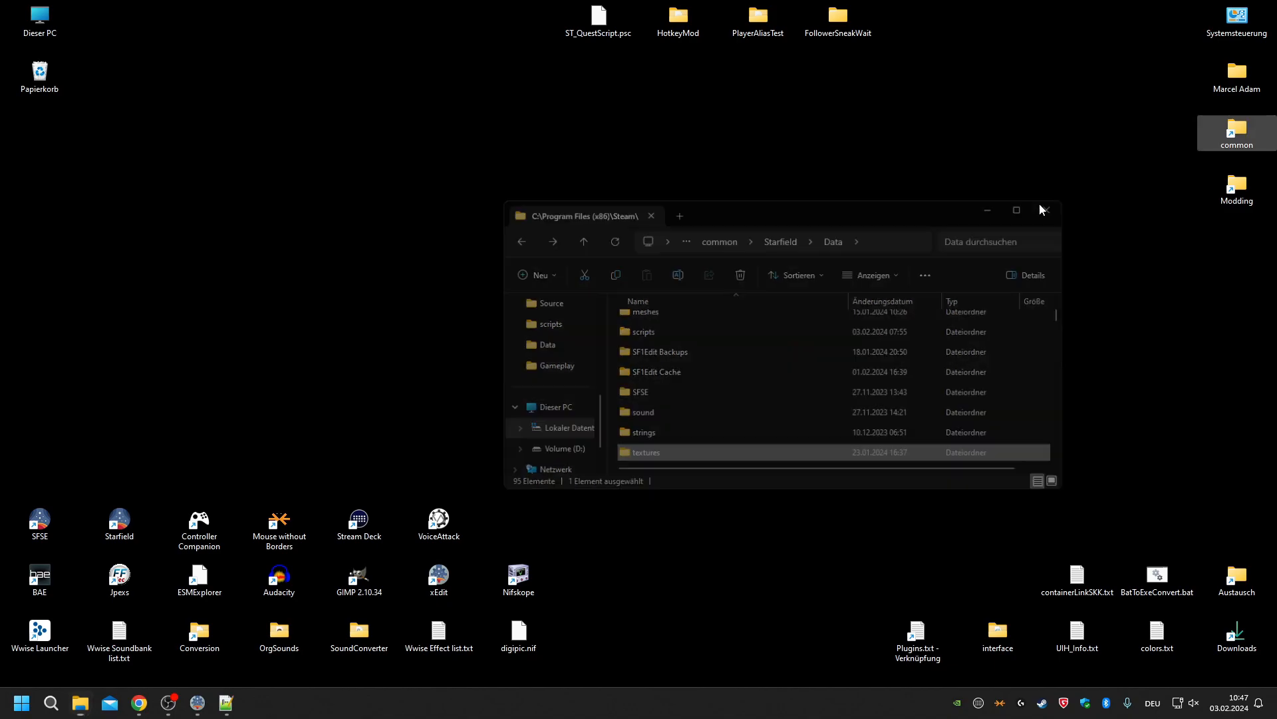
Close CBM_AdoringPoster.mat in Notepad++, and minimise the Notepad++ and SF1Edit windows.
click(225, 706)
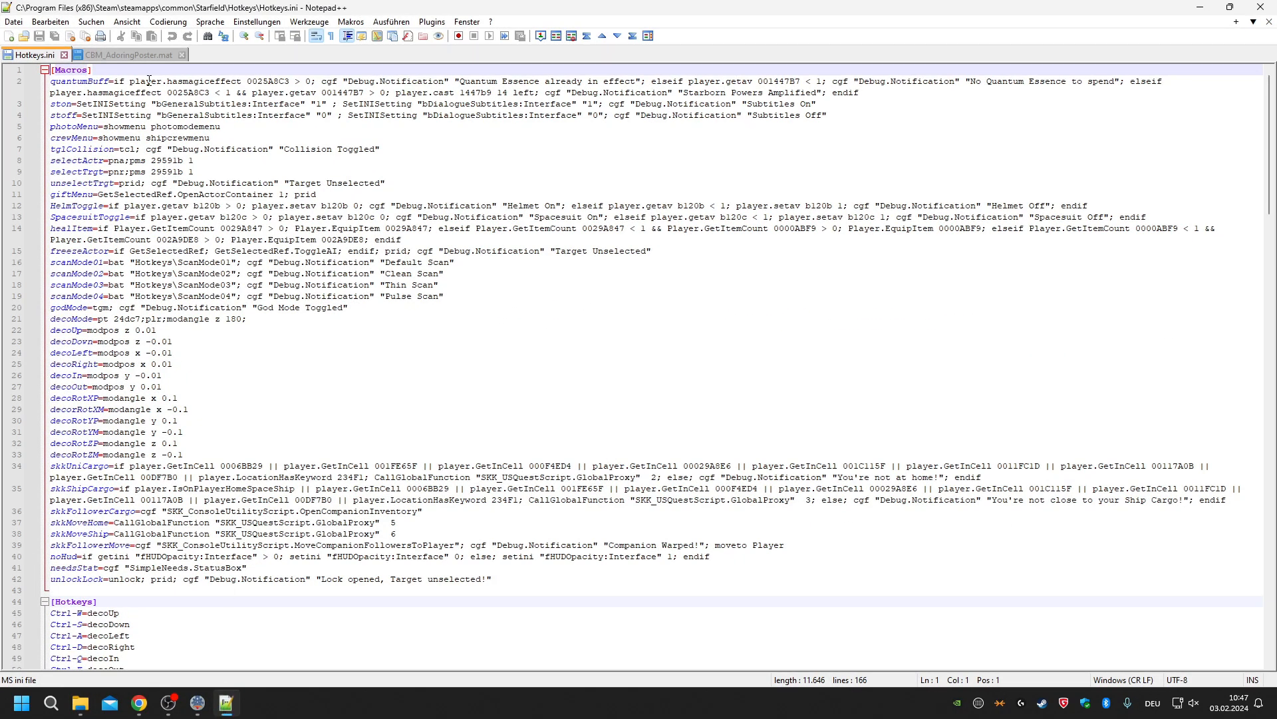
click(139, 55)
click(181, 55)
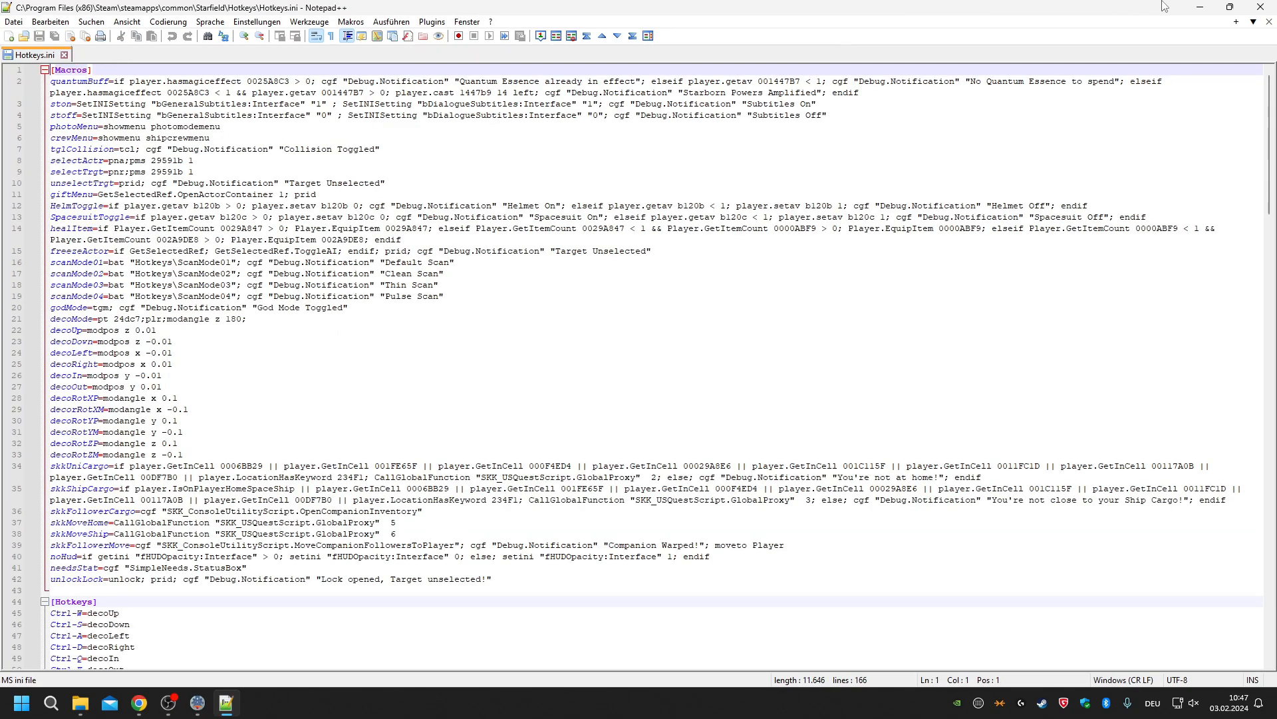
click(1200, 6)
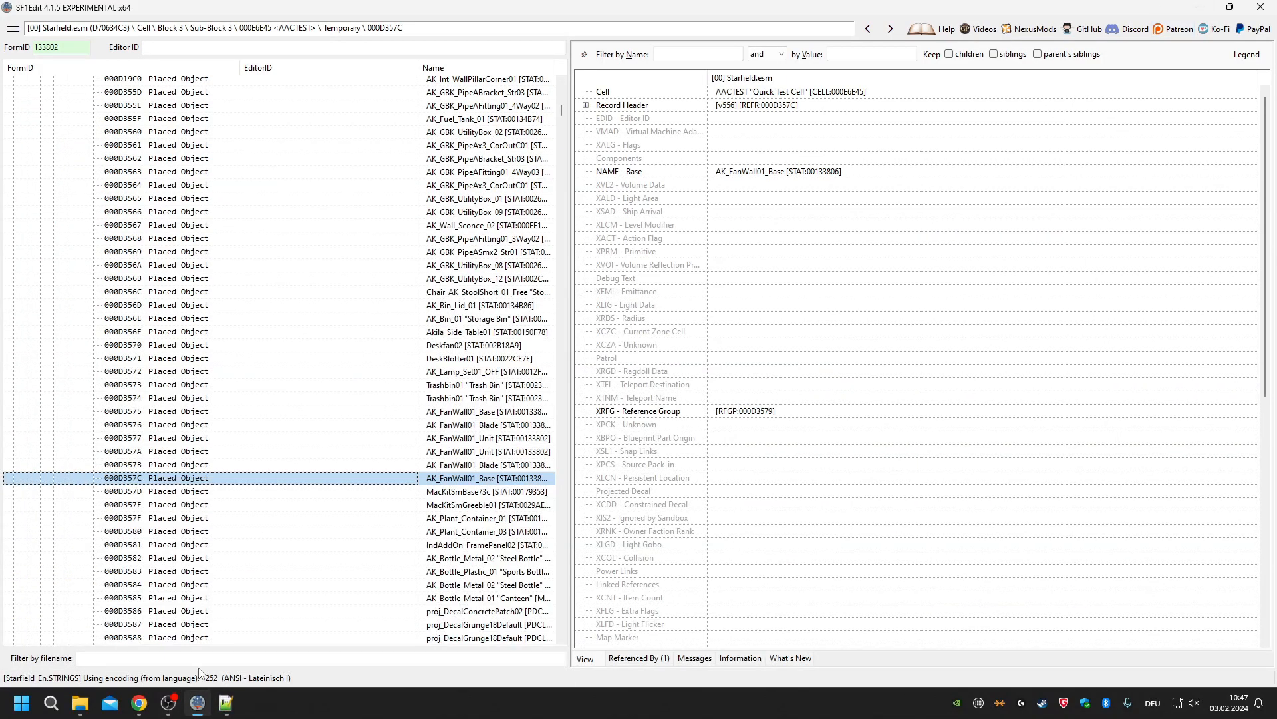
click(1200, 6)
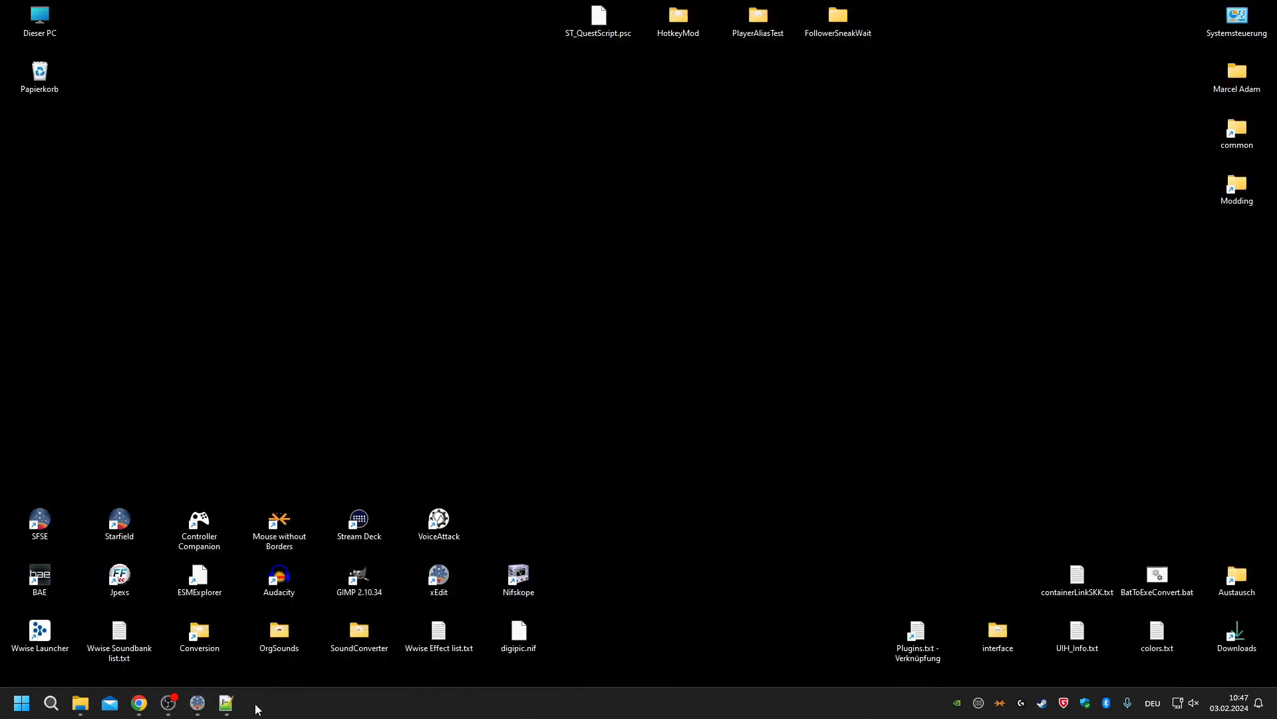
Bring Hotkeys.ini back up in Notepad++, close the Stream Deck window and look through the file's Macros and Hotkeys sections.
click(226, 702)
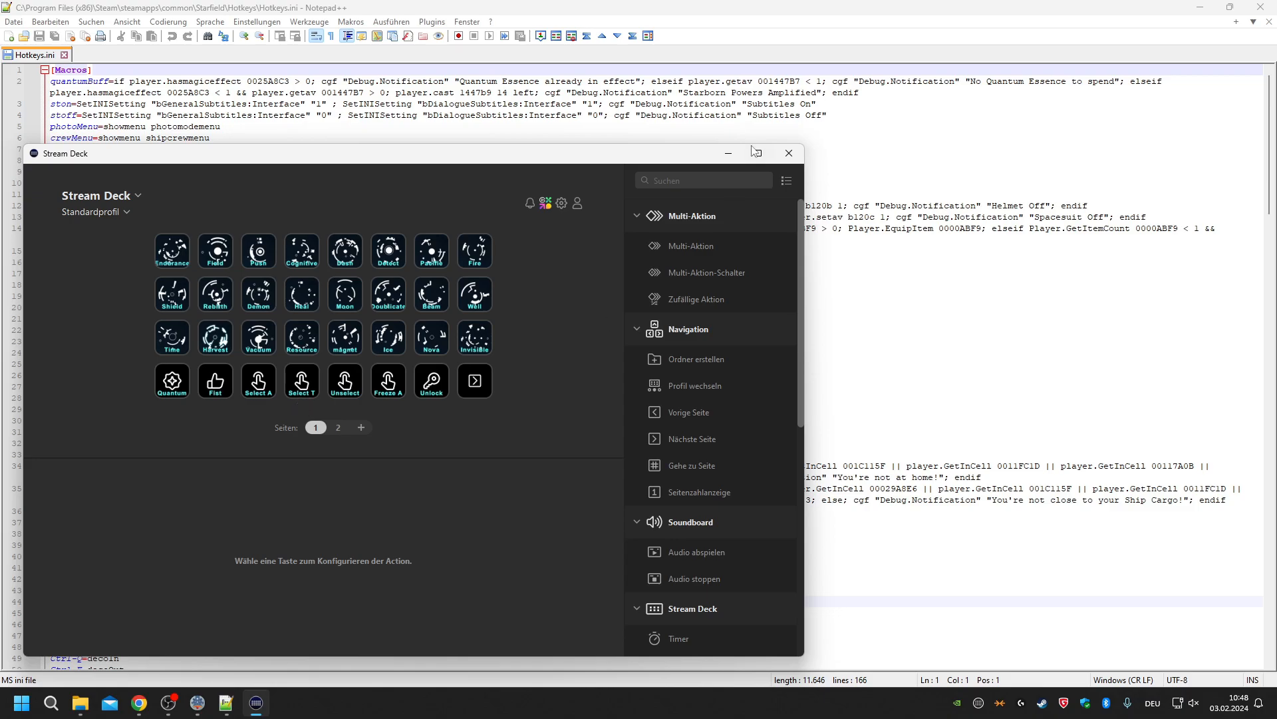
click(780, 158)
scroll(176, 365, down, 5)
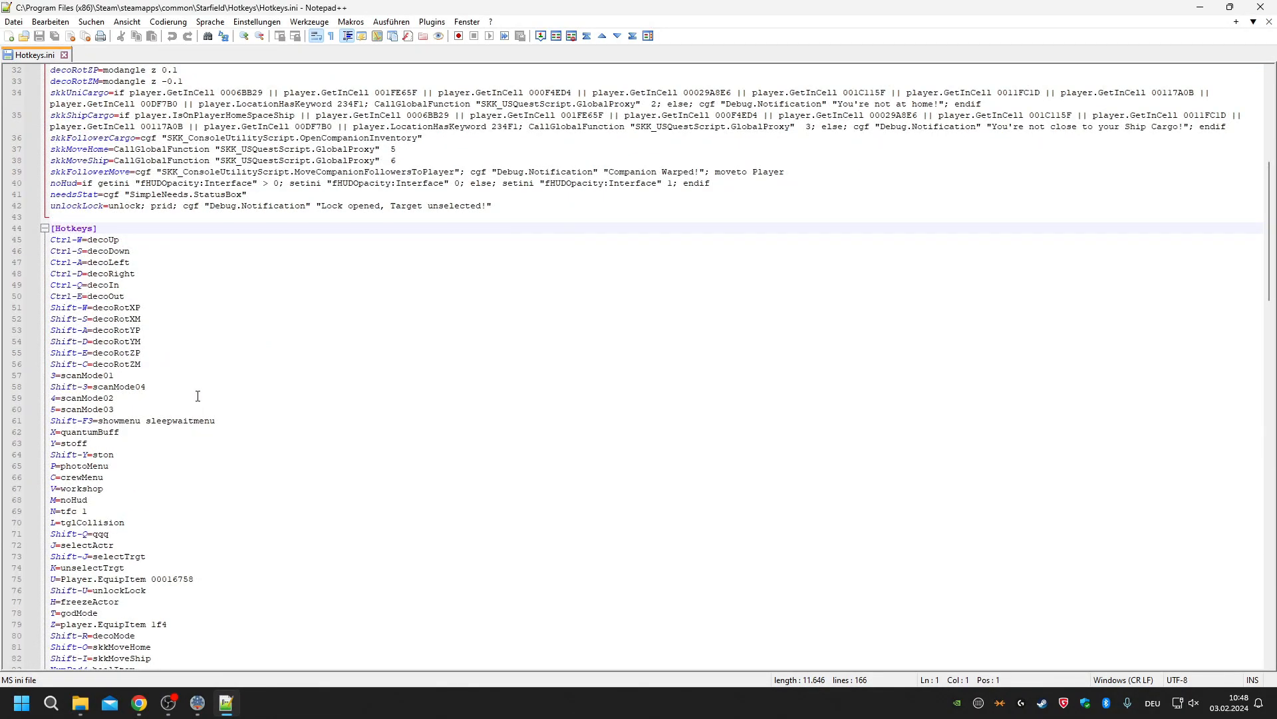
scroll(174, 346, up, 5)
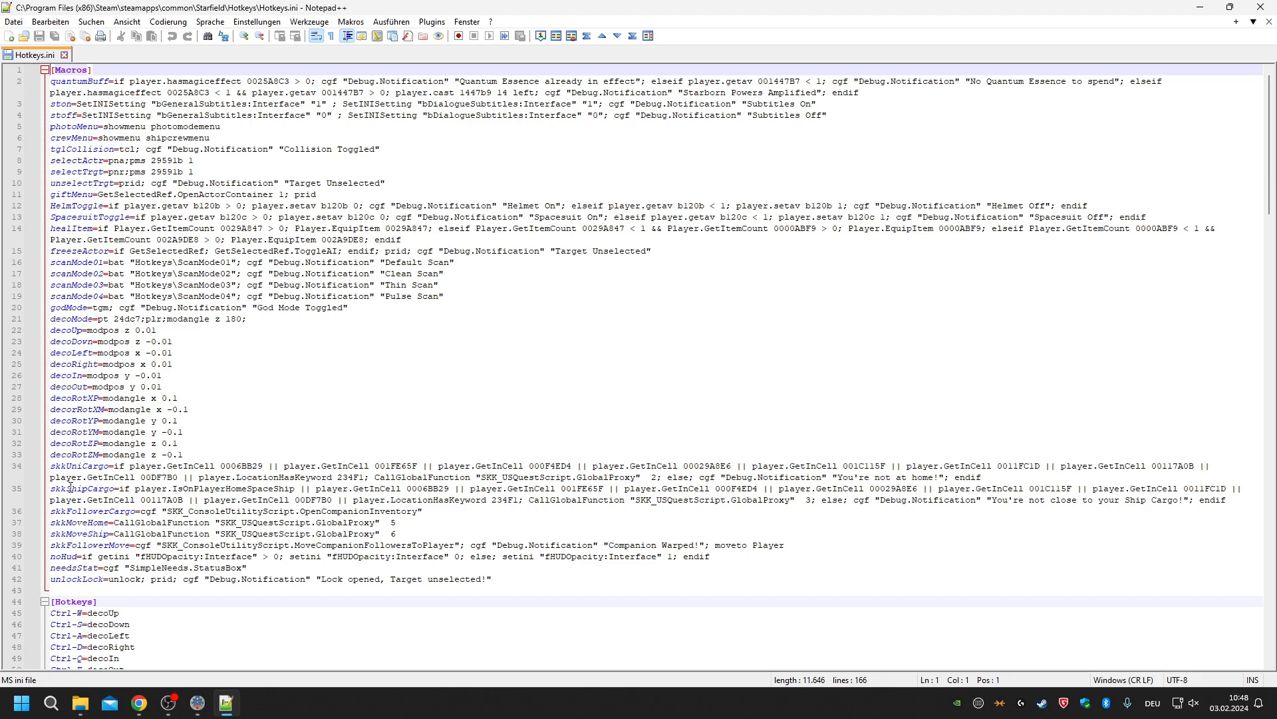
Highlight the pnr, pna and pms 29591b 1 commands of the selectTrgt and selectActr macros, and close Hotkeys.ini.
double_click(76, 172)
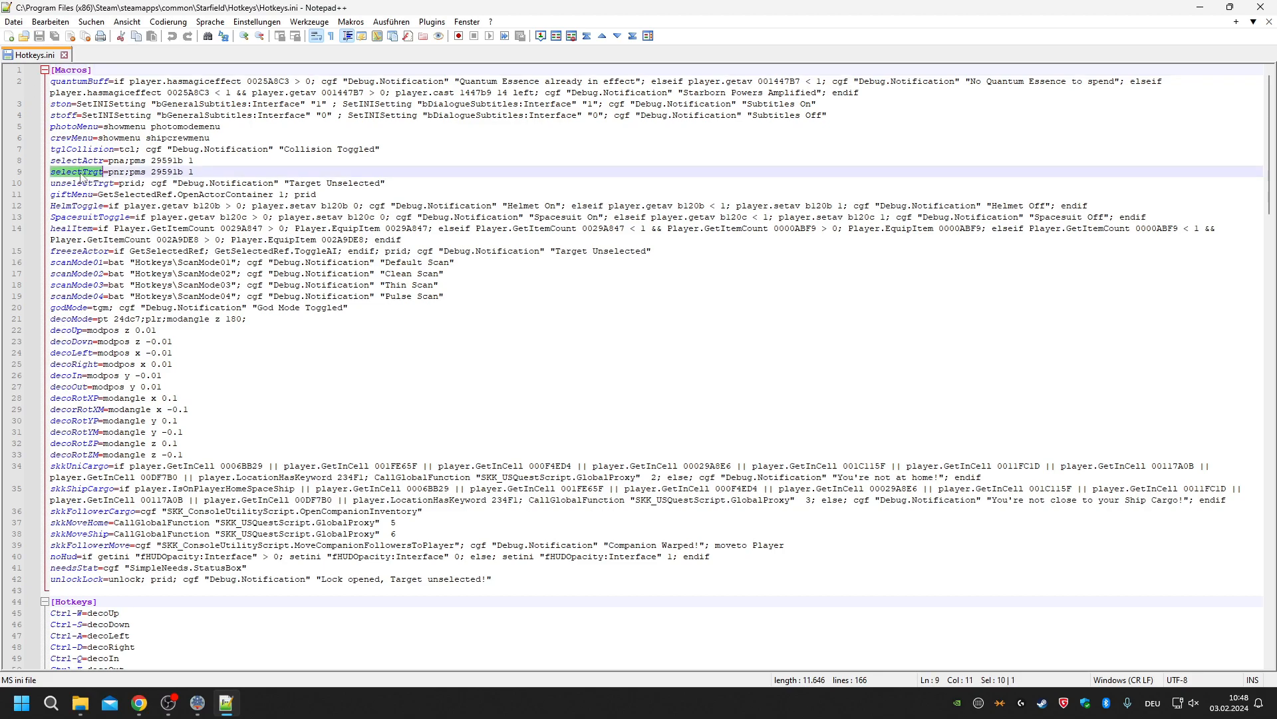
double_click(116, 172)
drag(194, 172, 130, 172)
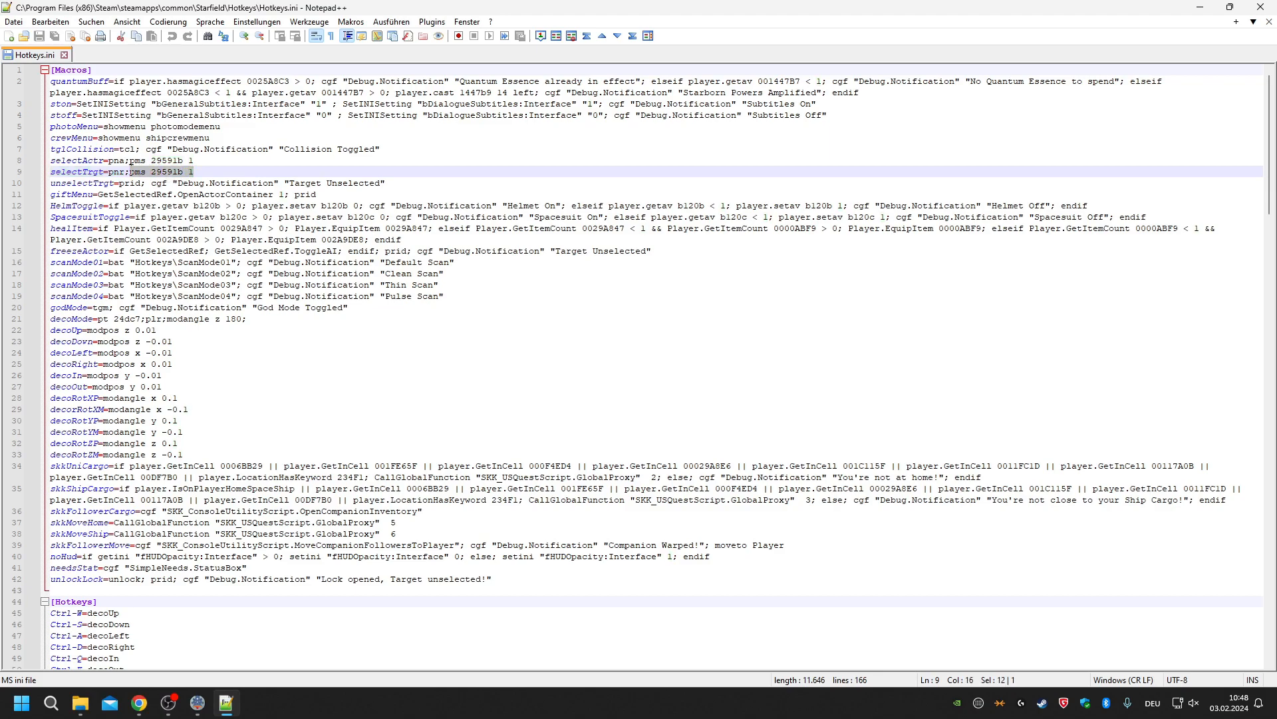
double_click(116, 172)
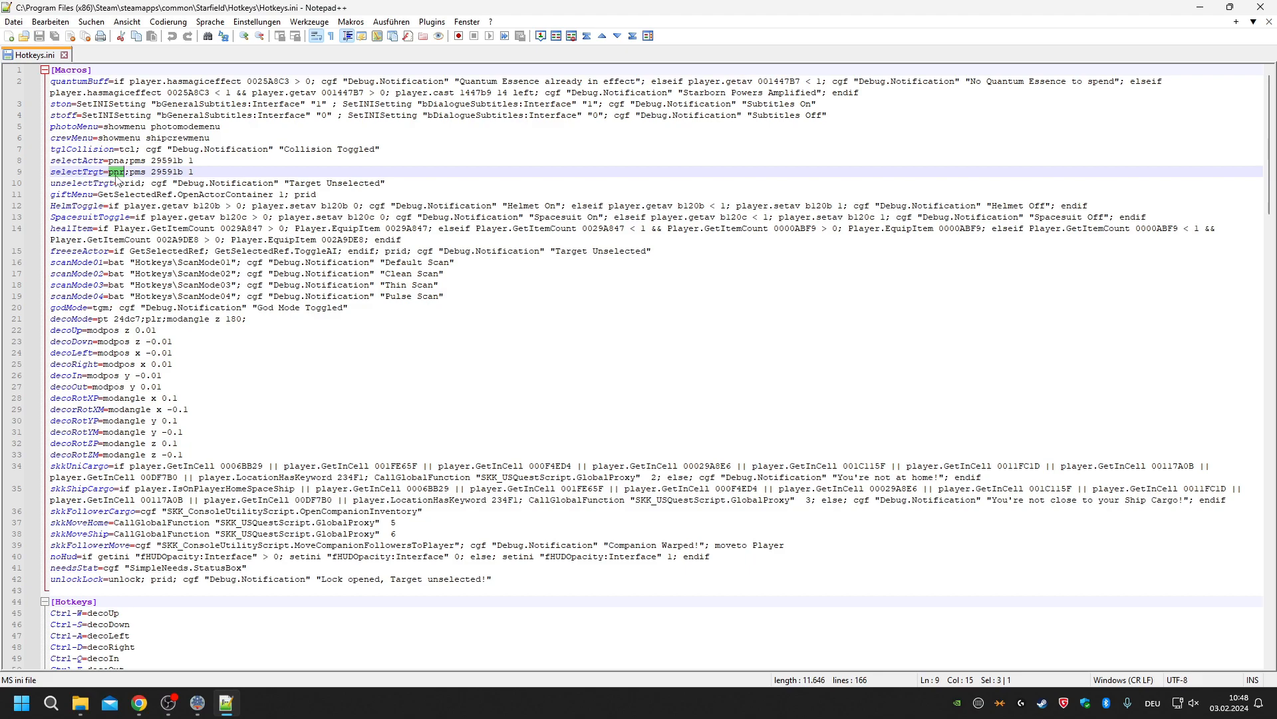
double_click(117, 161)
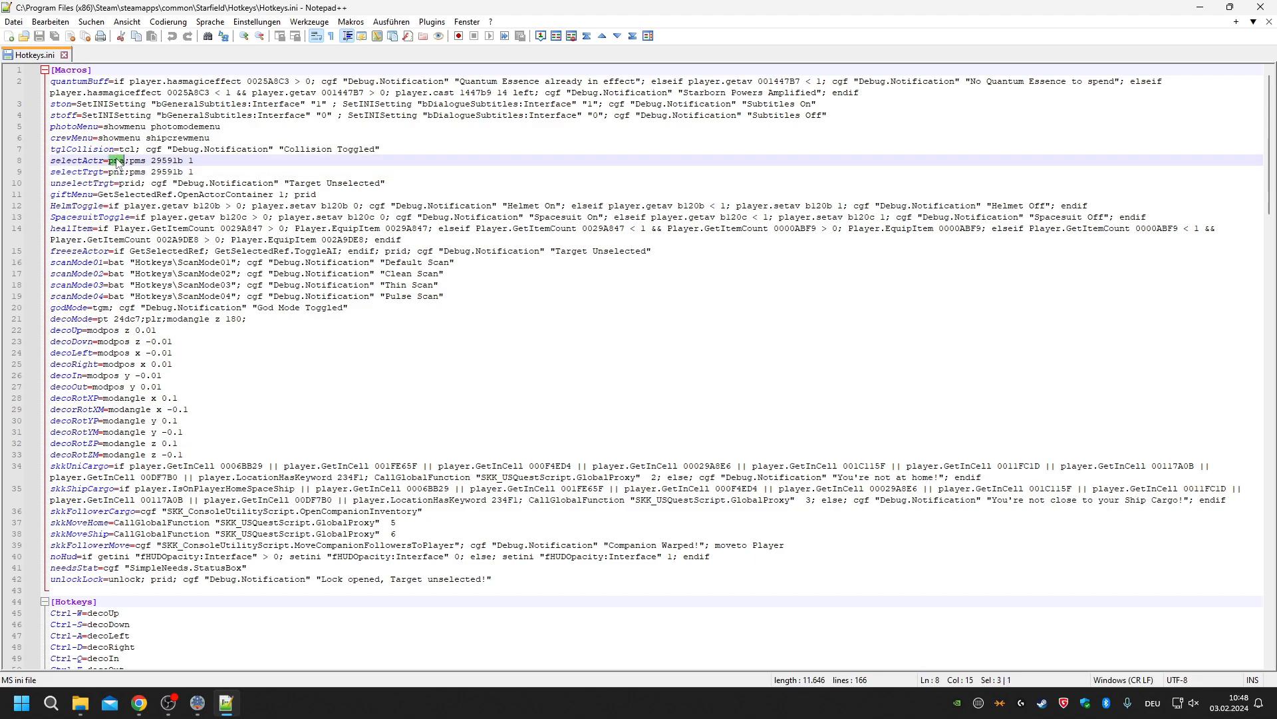
double_click(116, 173)
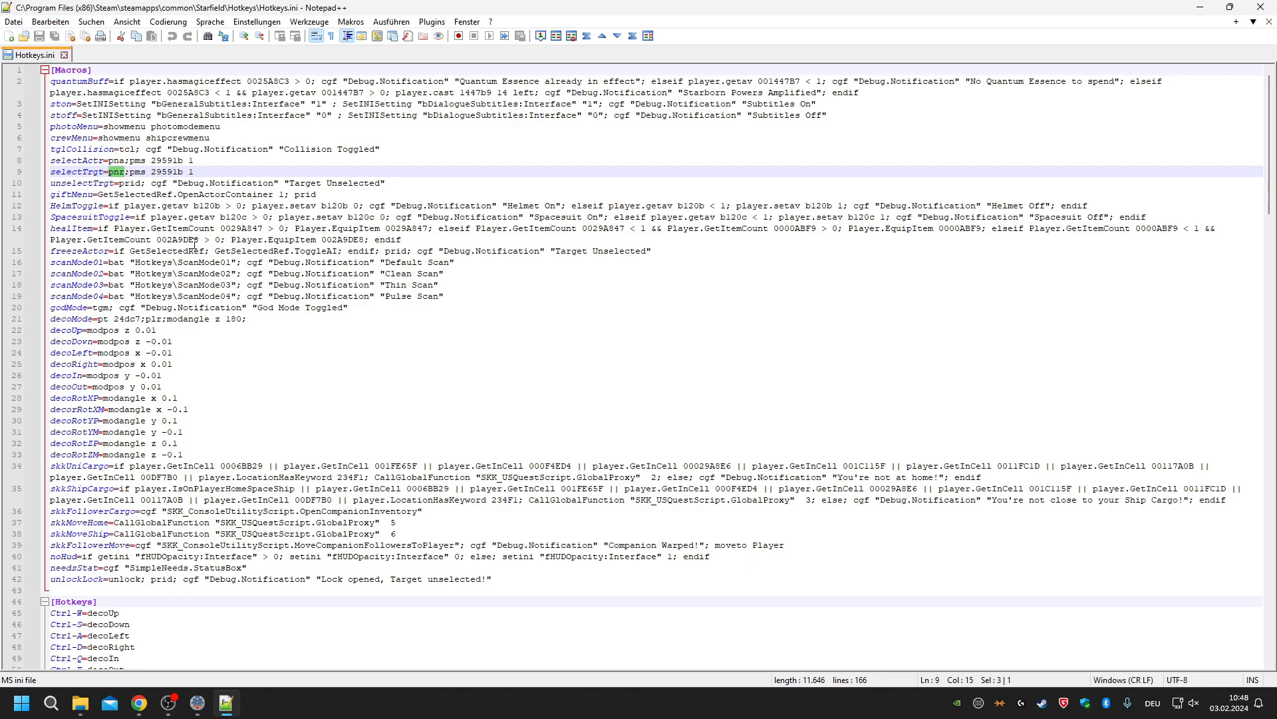
click(483, 296)
key(ctrl+w)
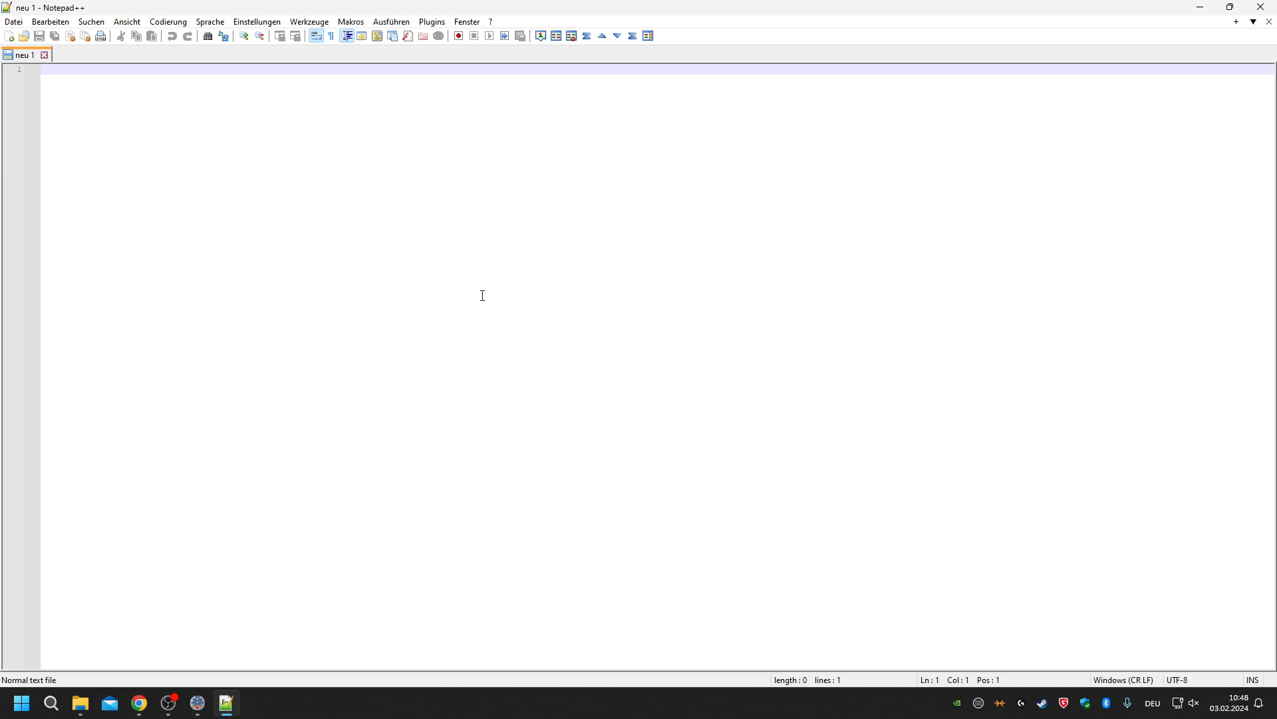
Close the empty text document, switch to SF1Edit, and collapse Starfield.esm to reach the static records of CBM_CrEaToXxBuildMod.esm.
key(alt+F4)
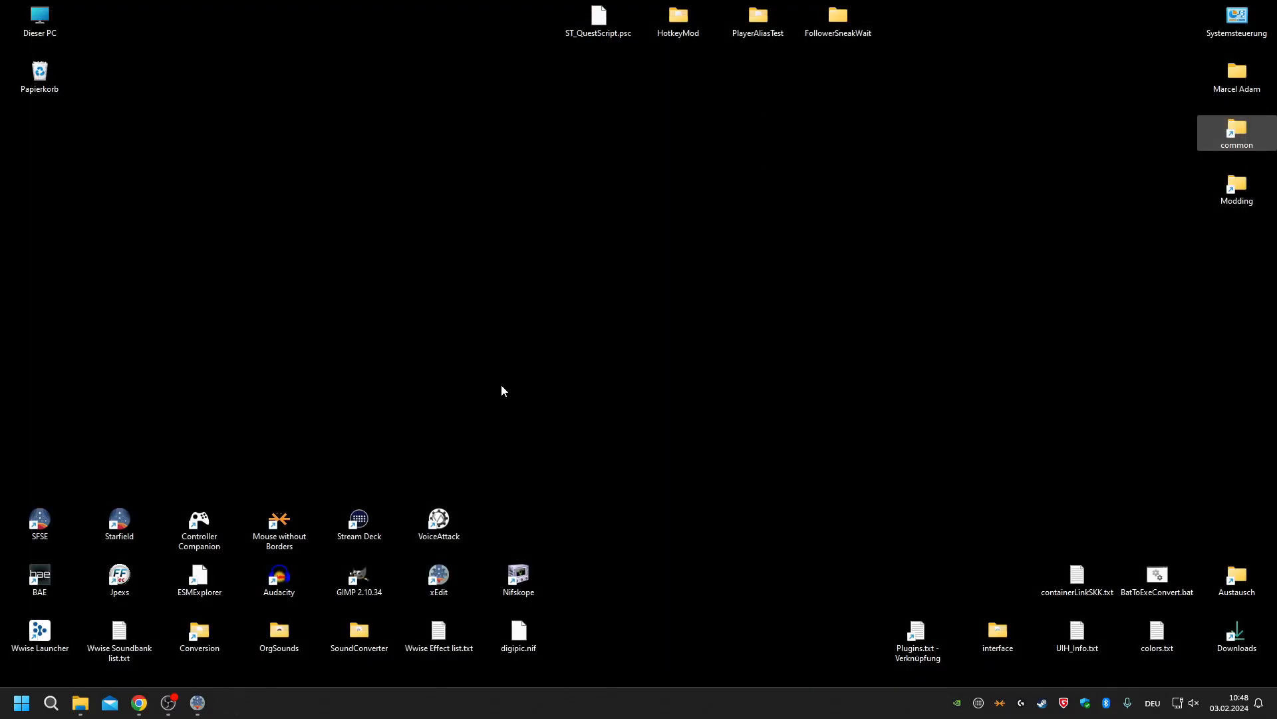
click(197, 702)
scroll(561, 130, up, 20)
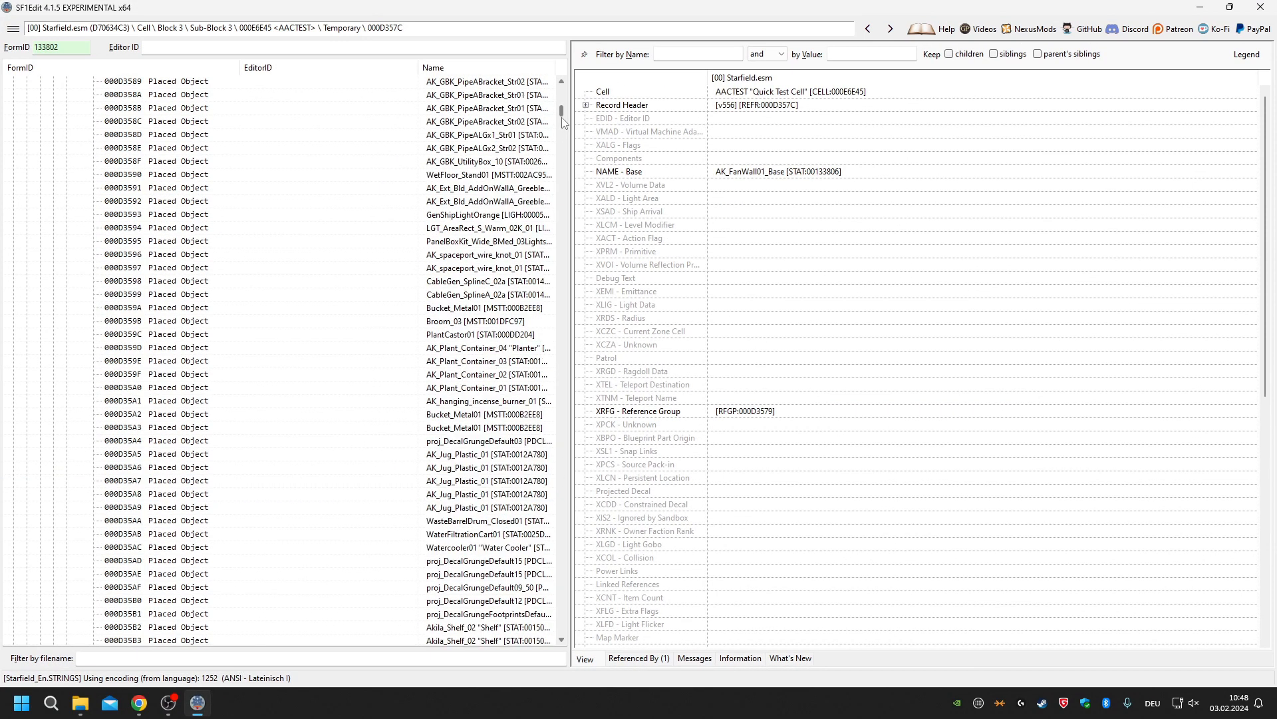
click(14, 82)
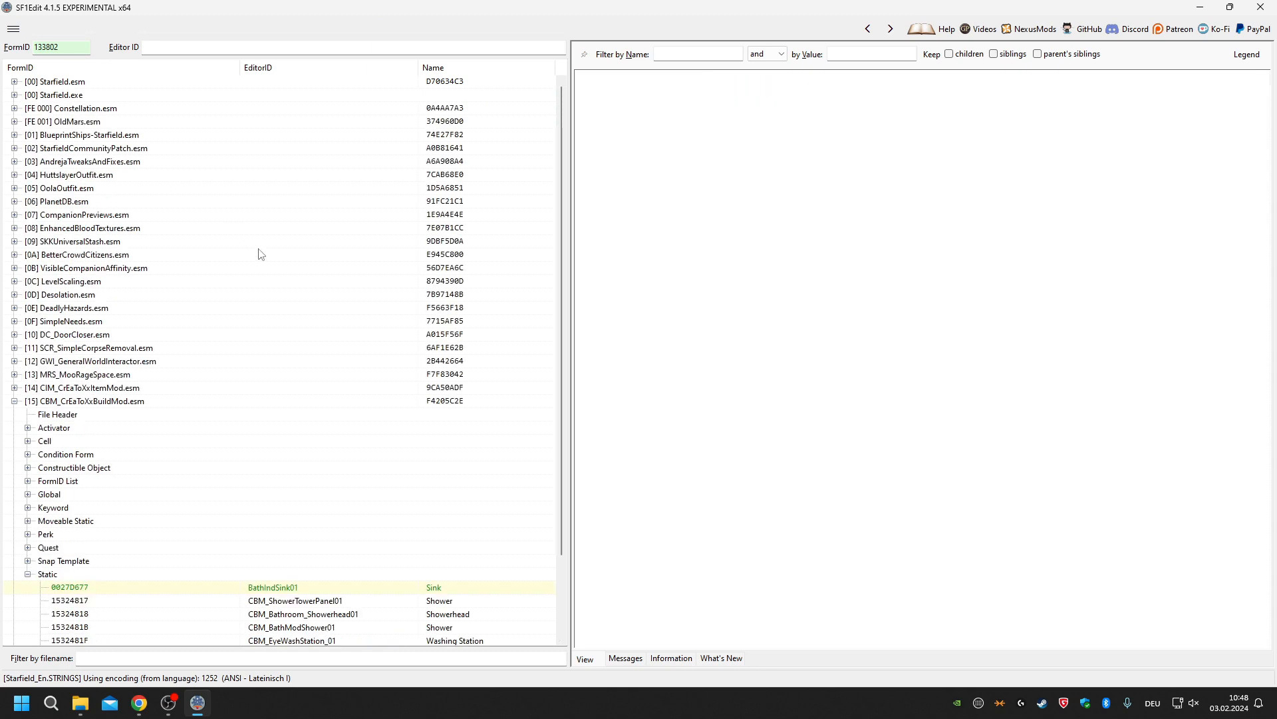
scroll(284, 422, down, 2)
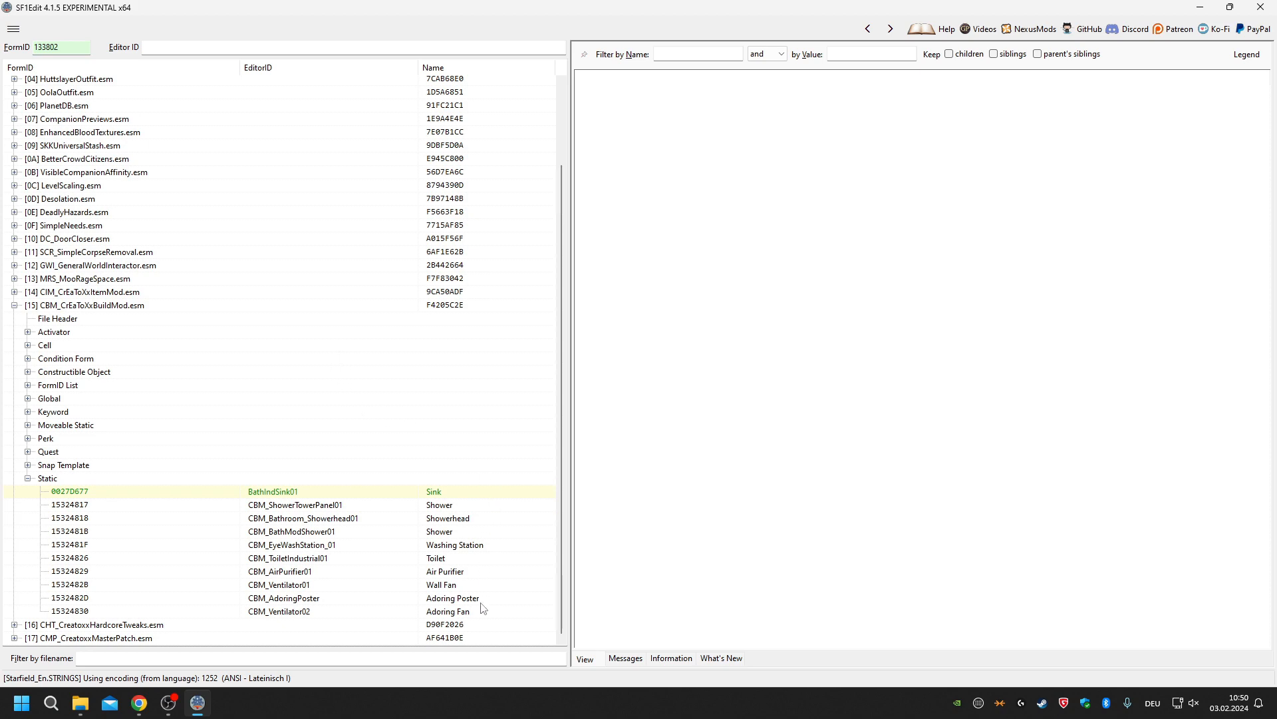
Examine the Adoring Fan and Wall Fan static records, expanding the Wall Fan's model details.
click(454, 611)
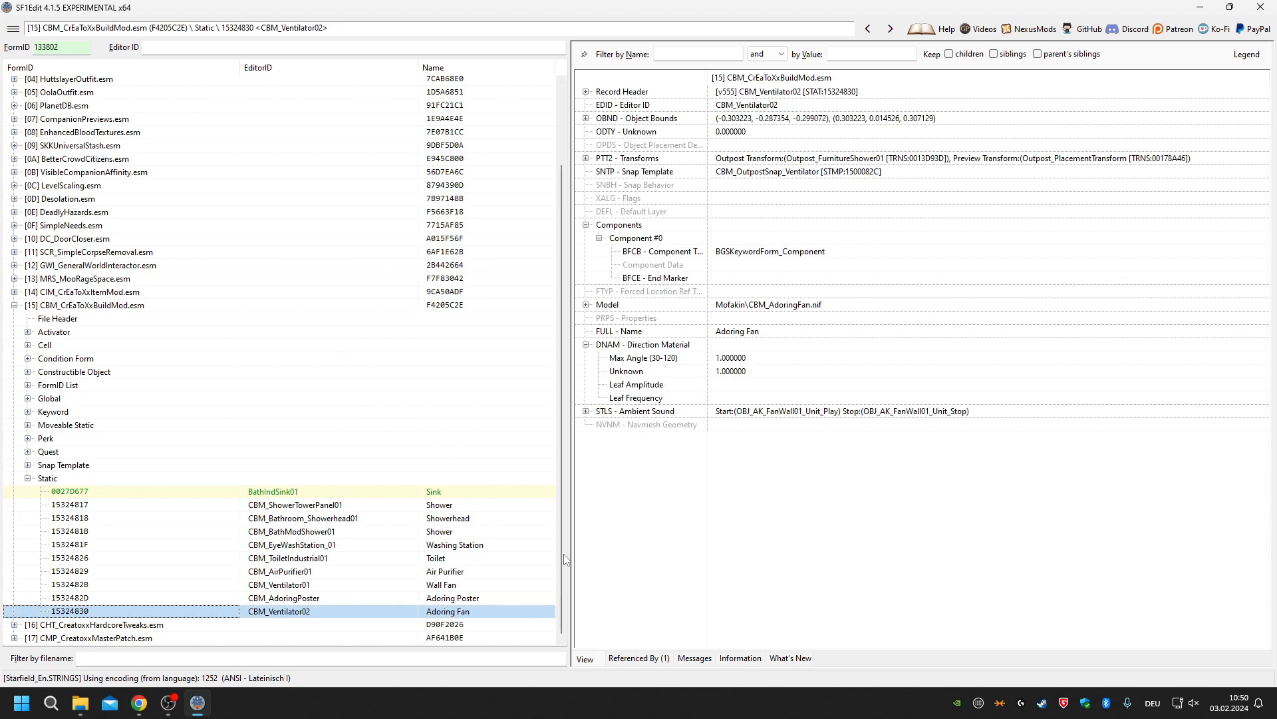
click(453, 586)
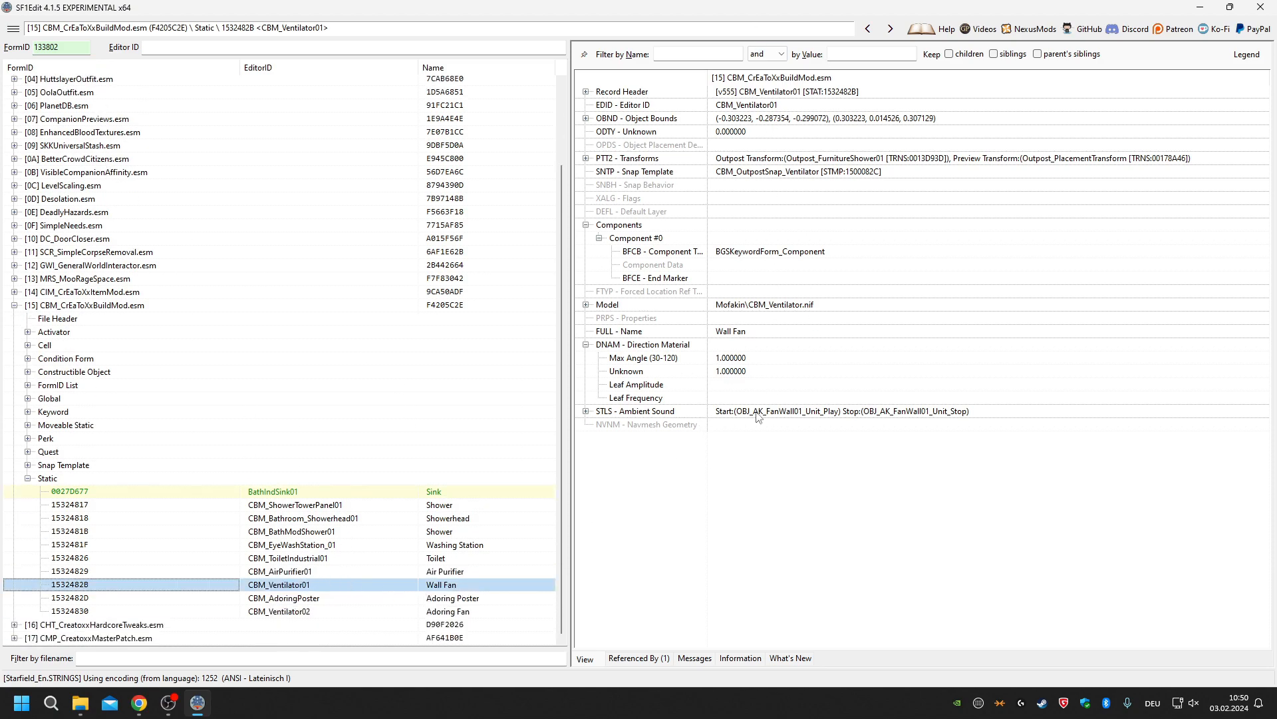
click(744, 309)
click(586, 305)
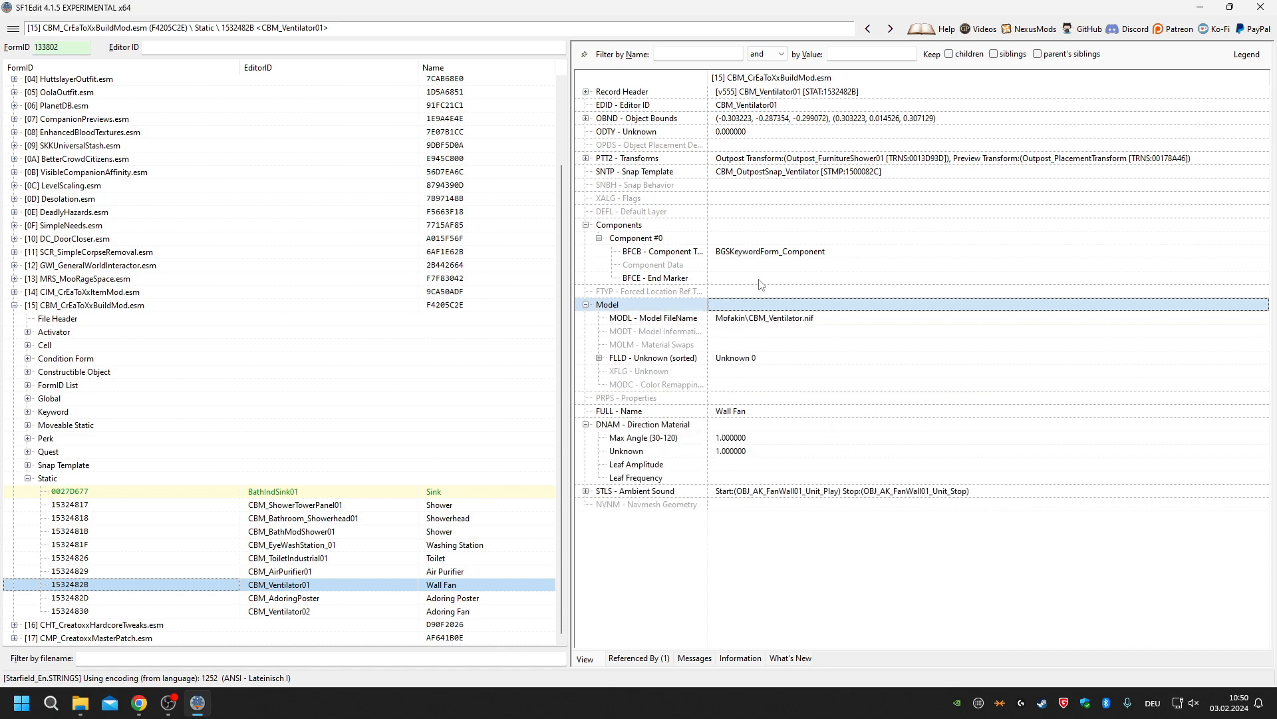
Inspect the CBM_OutpostSnap_Poster snap template and its defaultNode_Origin node, return to the template, and collapse the Snap Template group.
click(27, 465)
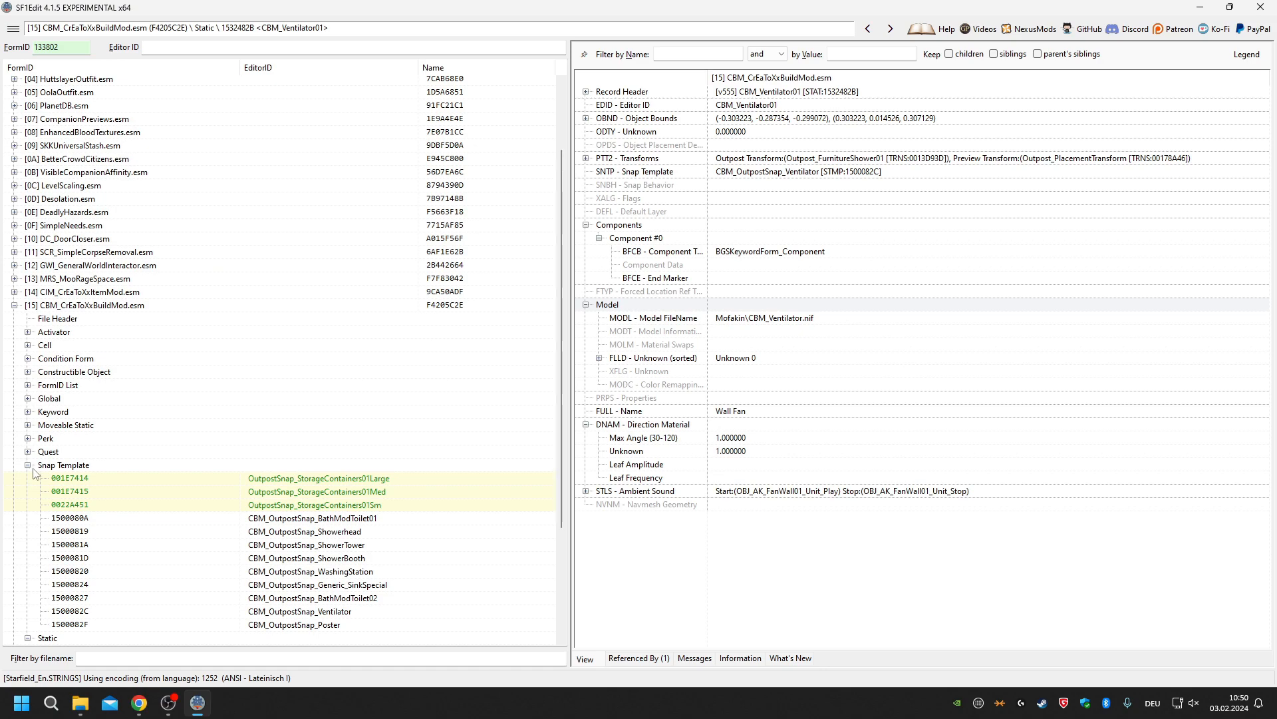
click(312, 466)
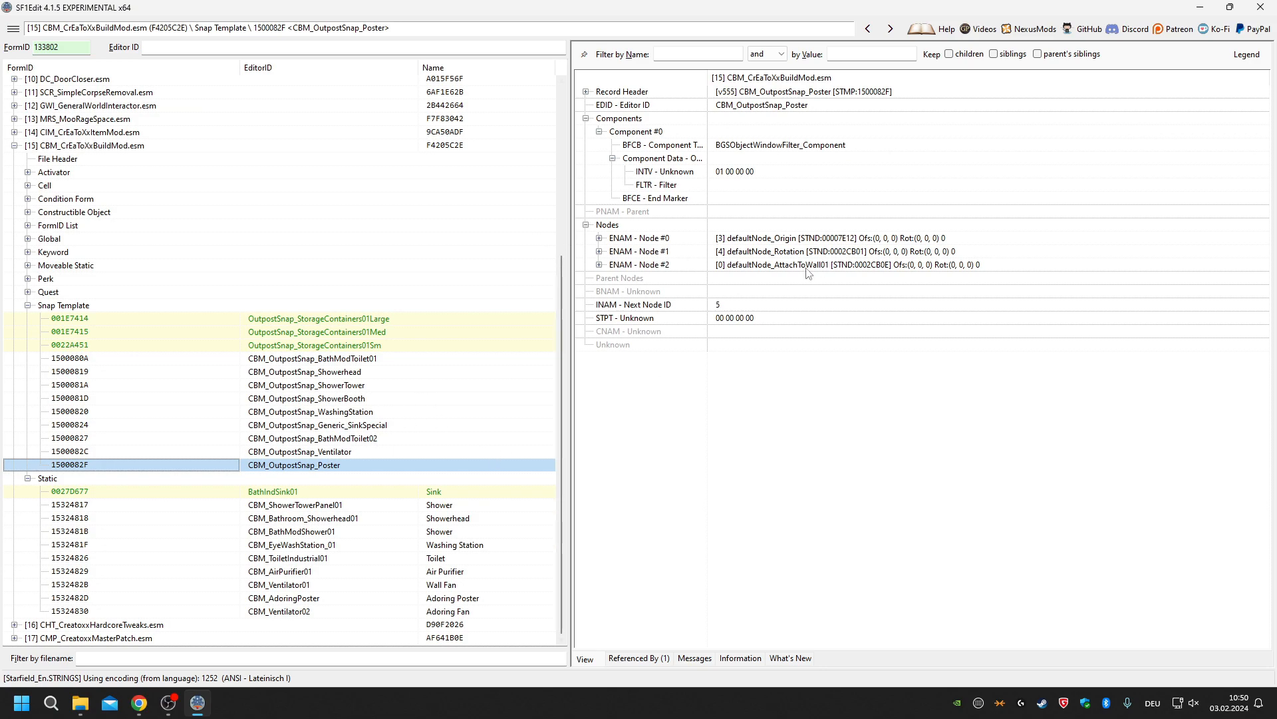
double_click(798, 241)
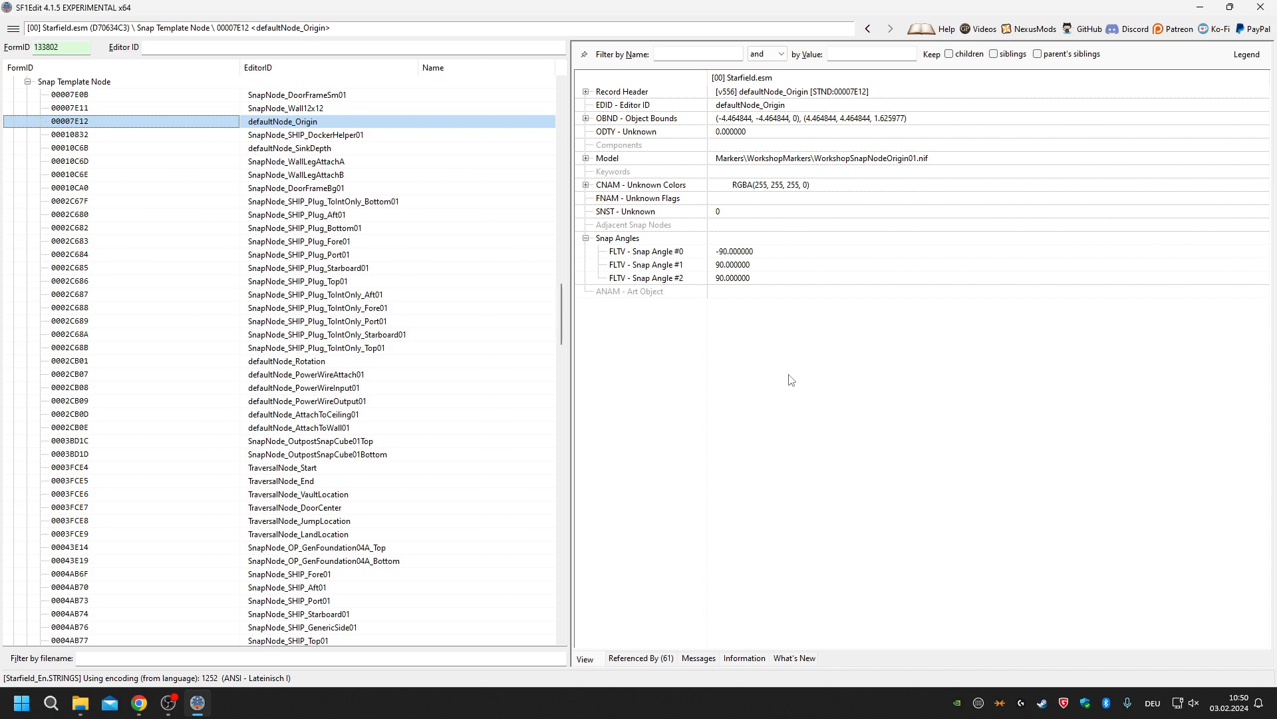
key(alt+Left)
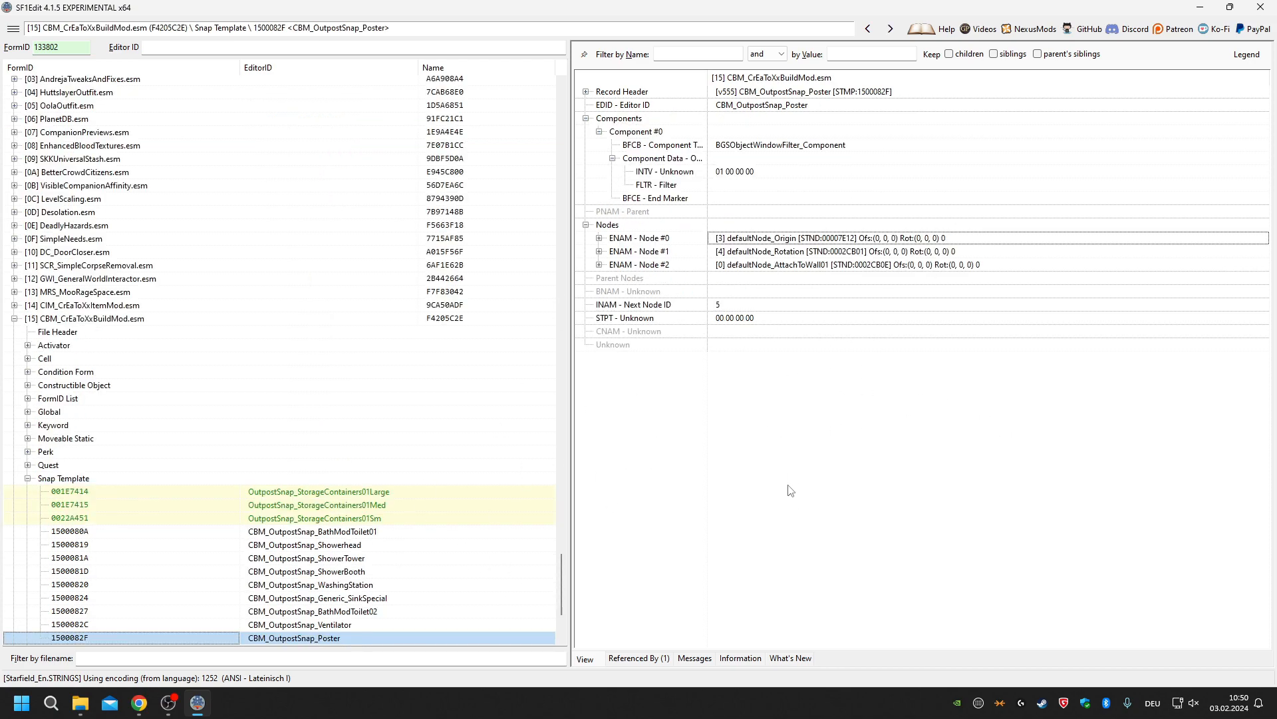
click(28, 478)
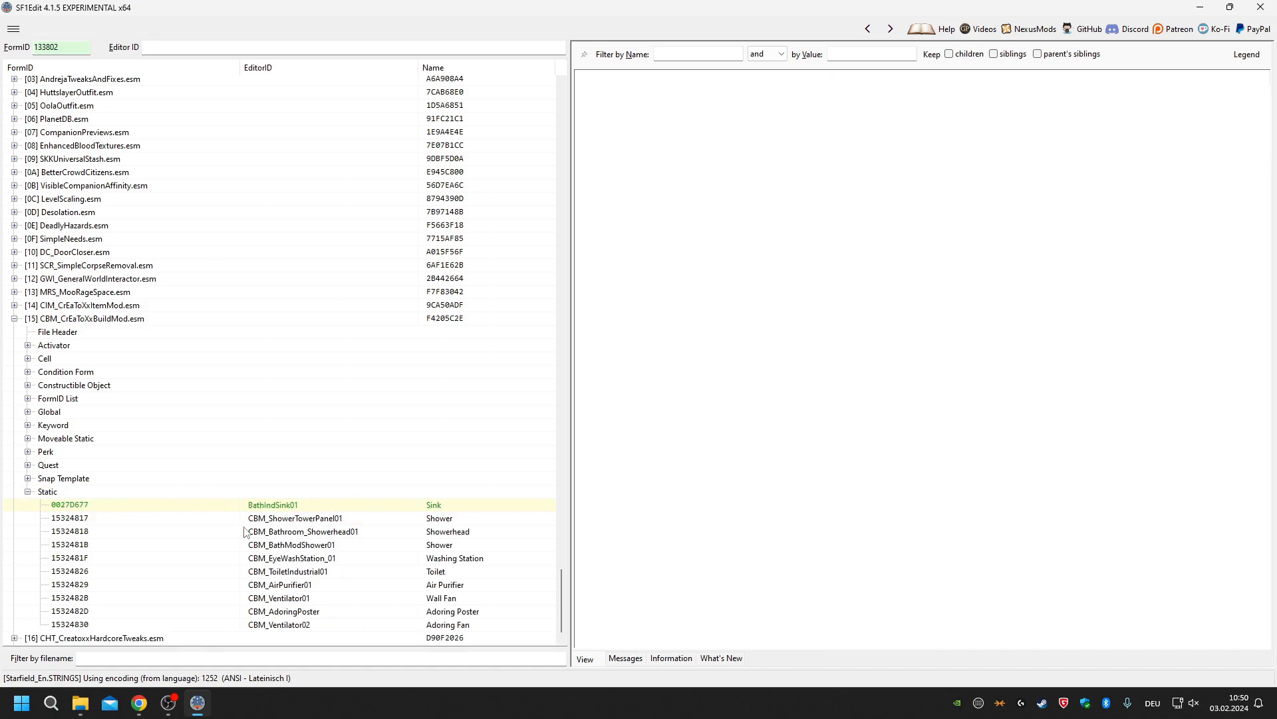
Review the Wall Fan record's snap template reference and its outpost and preview transforms.
click(465, 598)
click(793, 175)
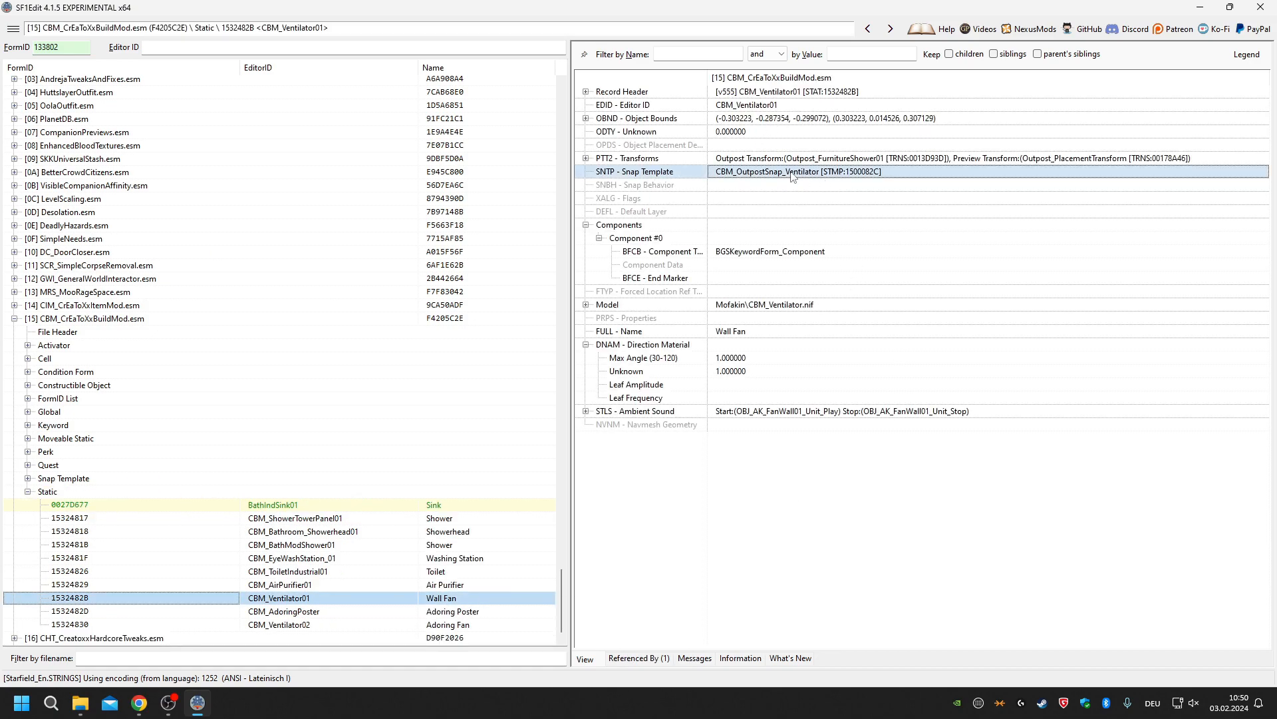
click(586, 159)
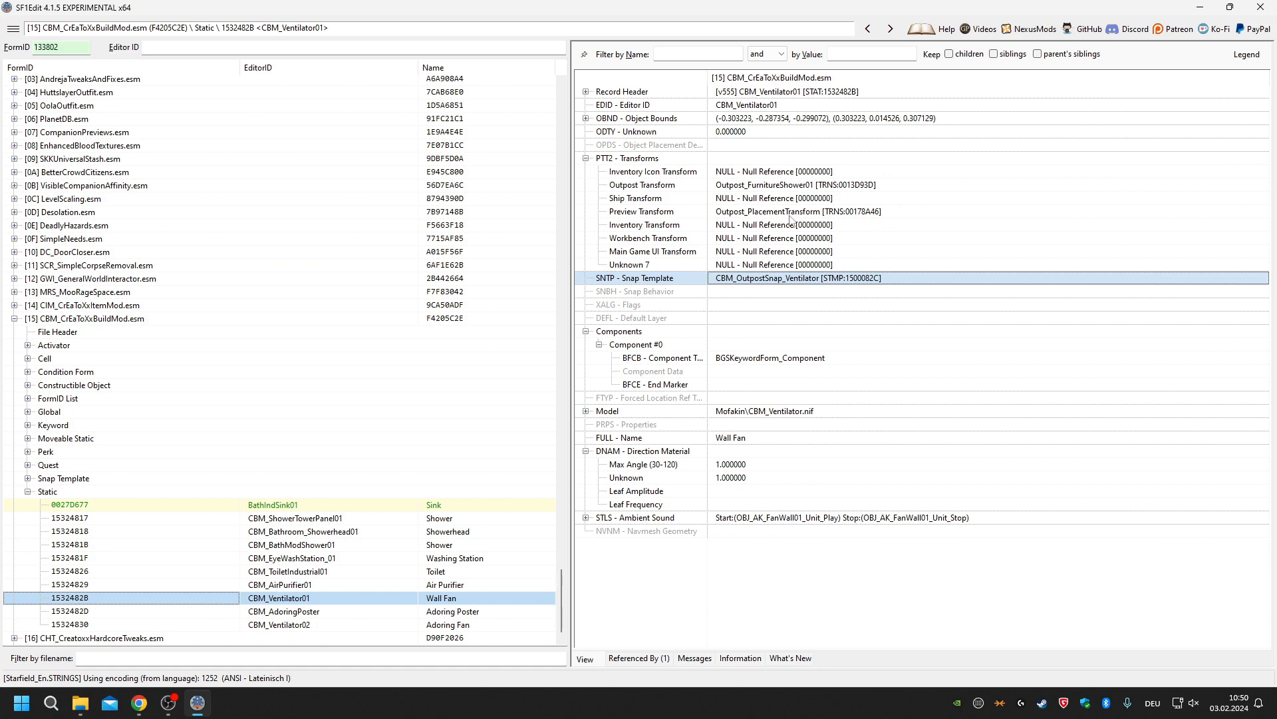
click(769, 187)
click(763, 211)
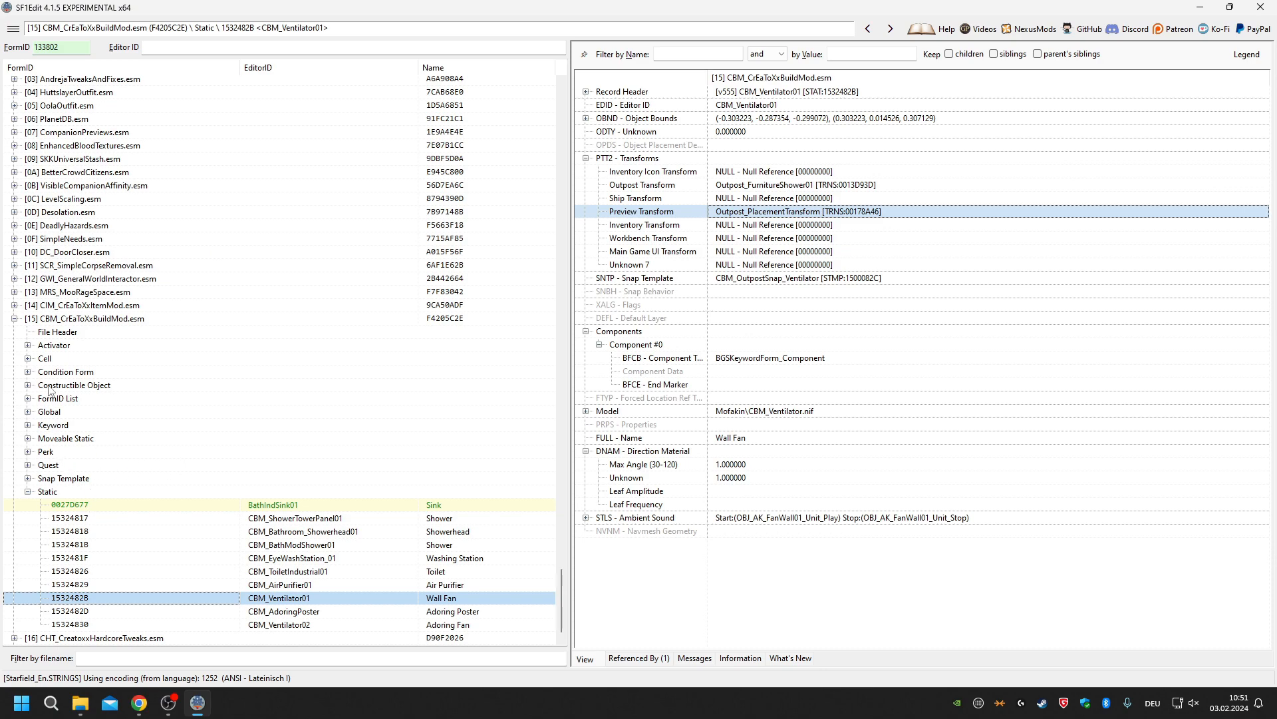
Examine the CBM_co_Outpost_Ventilator02 constructible object and its workbench keyword.
click(28, 385)
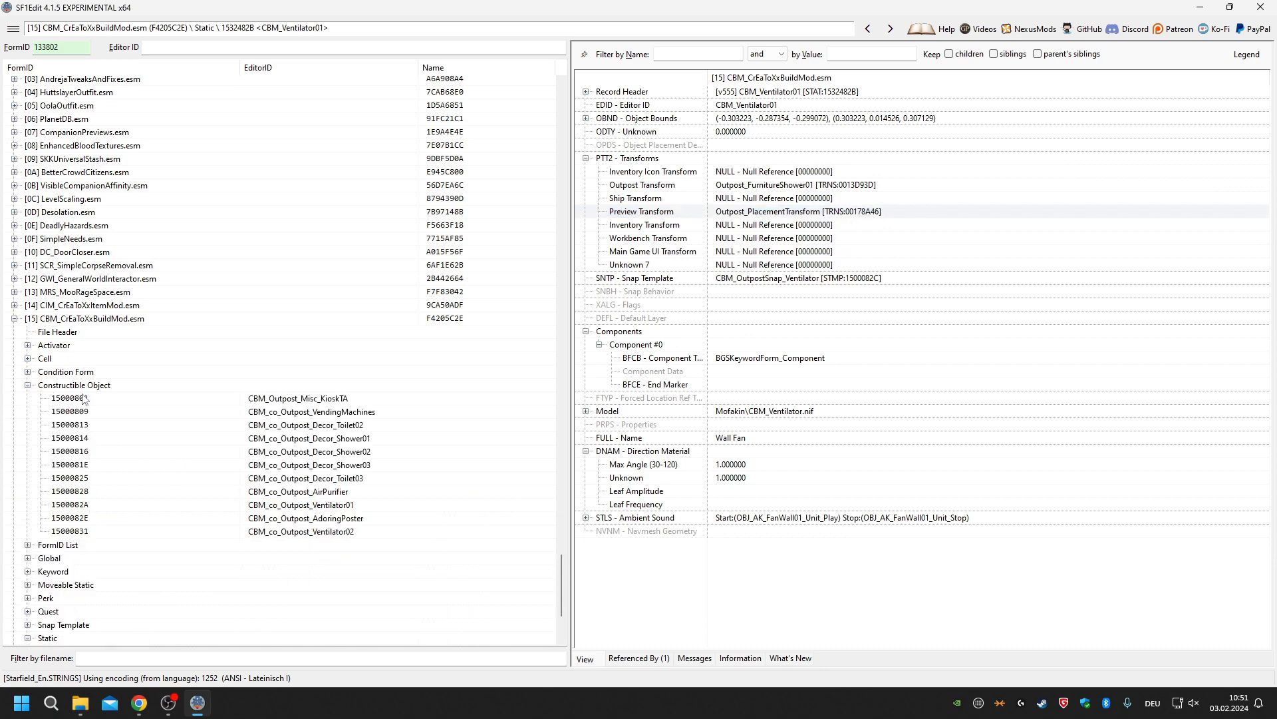
click(336, 531)
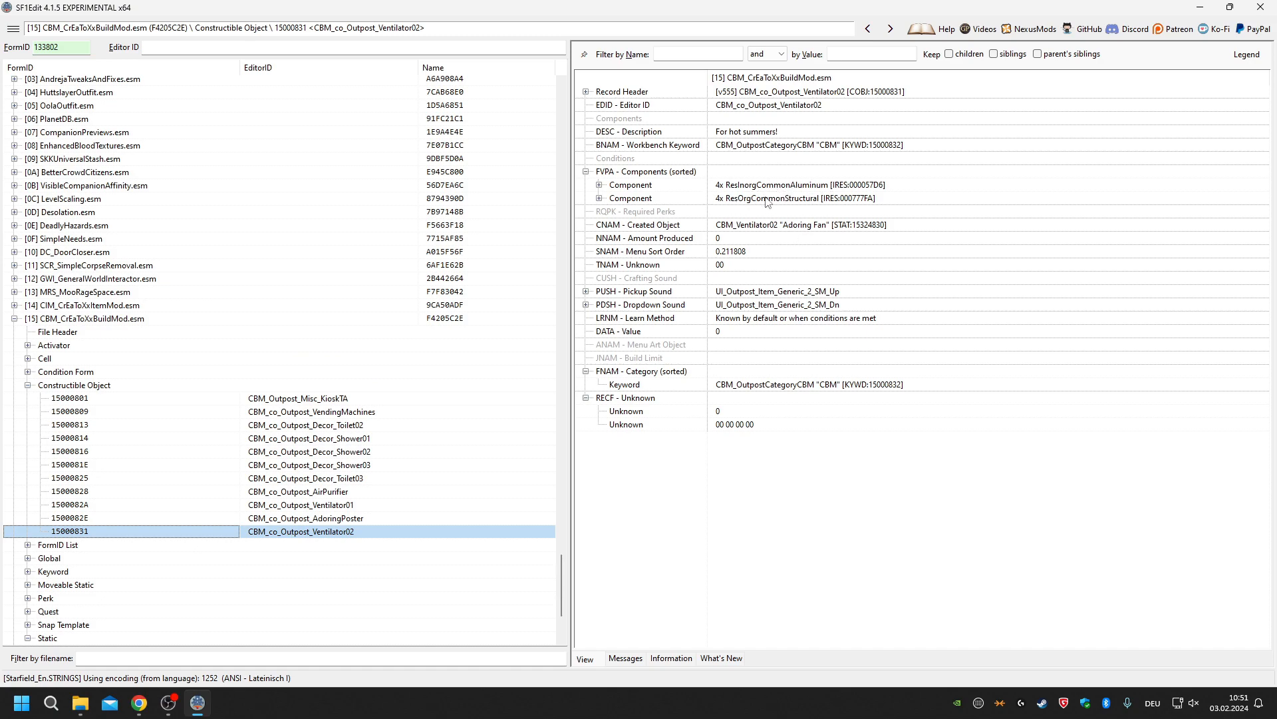
click(786, 149)
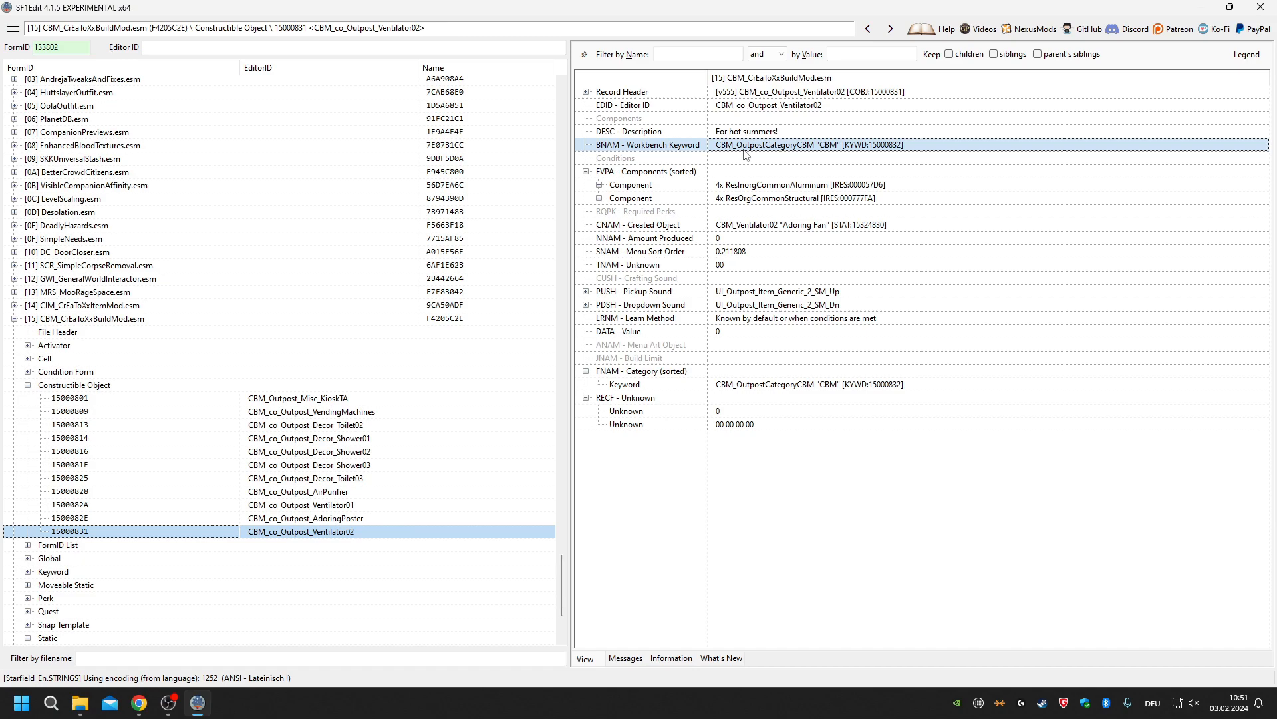
Follow the workbench keyword to the CBM_OutpostCategoryCBM record and check its type and the records that reference it.
double_click(816, 148)
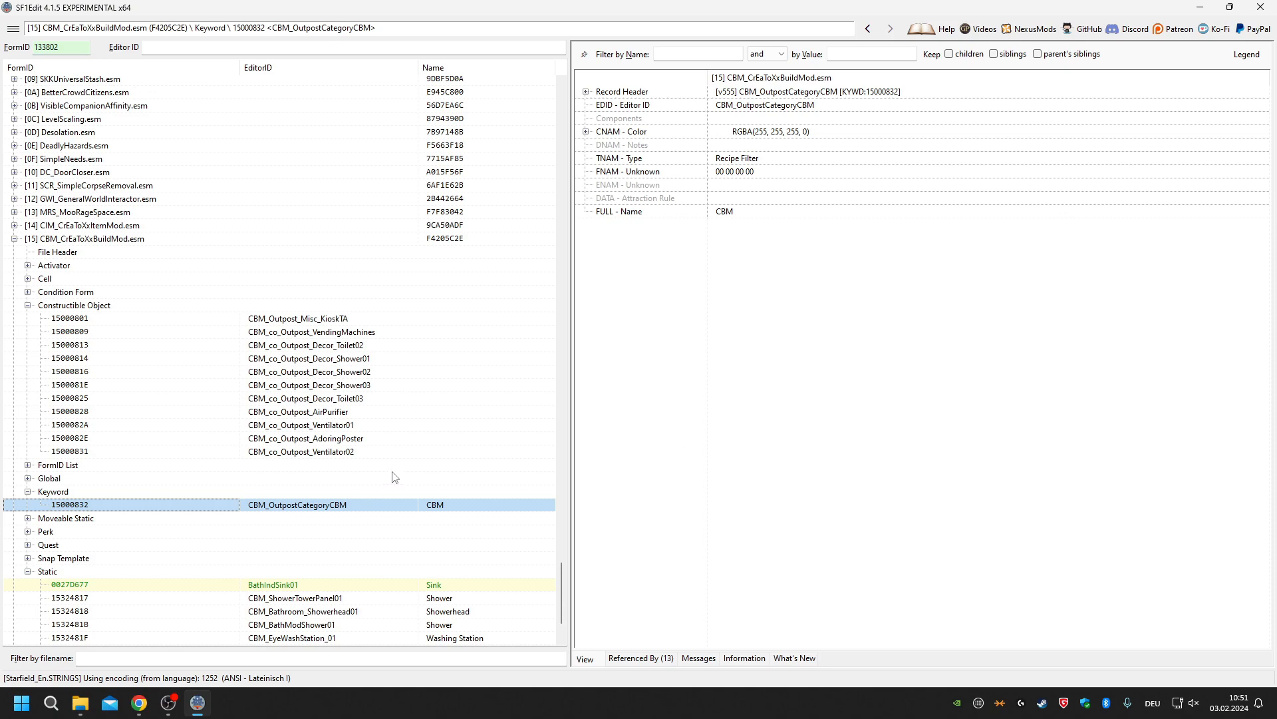
click(747, 161)
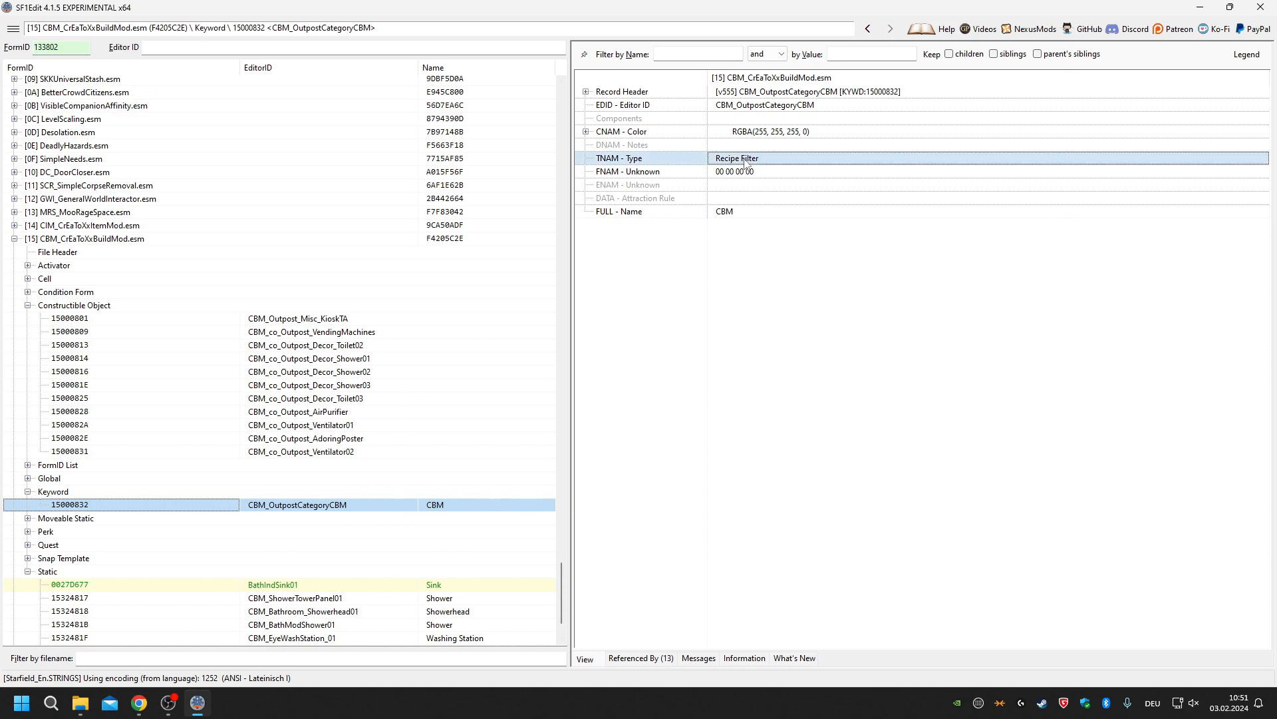
click(652, 662)
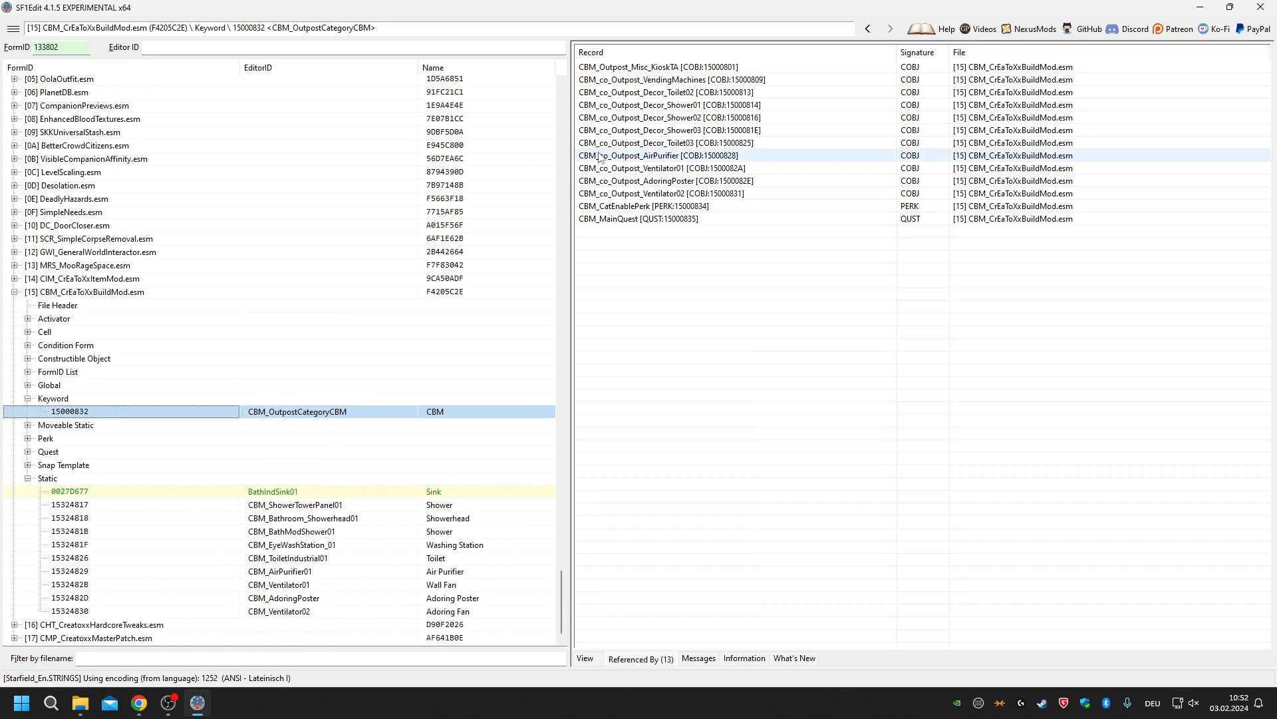
Look up which records reference the CBM_CatEnablePerk perk, and minimize SF1Edit.
click(28, 438)
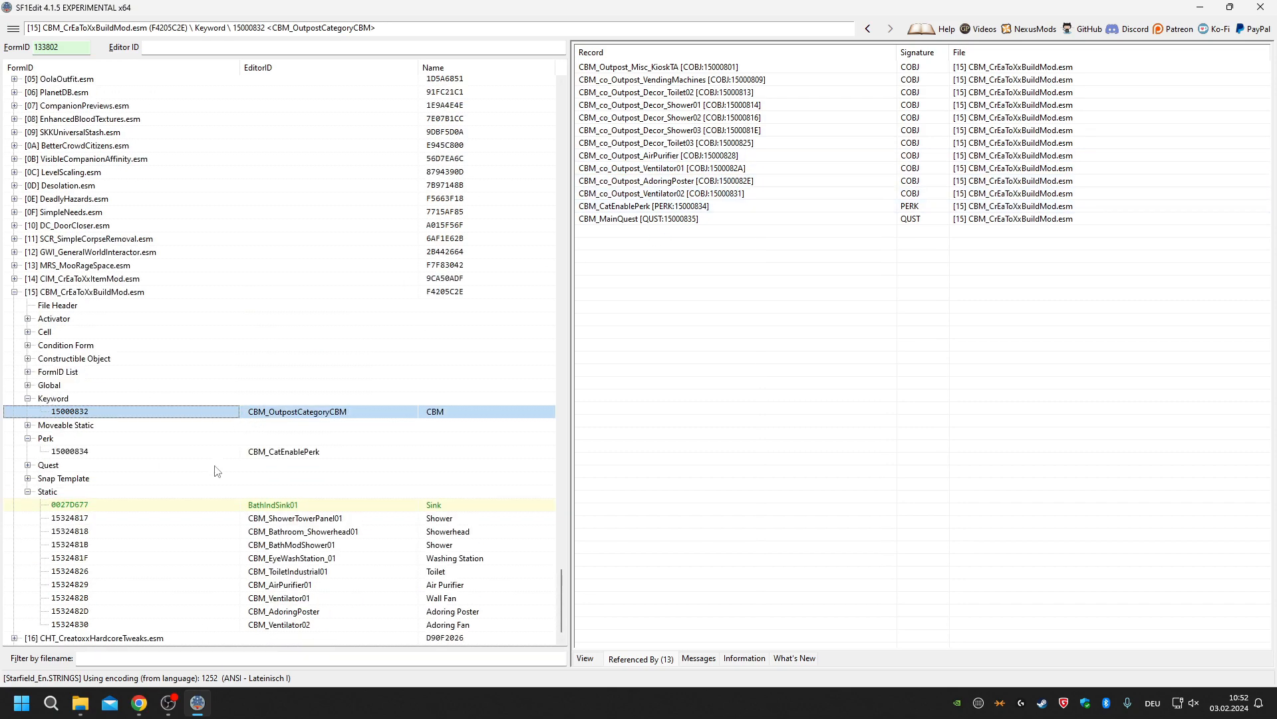
click(279, 451)
click(692, 78)
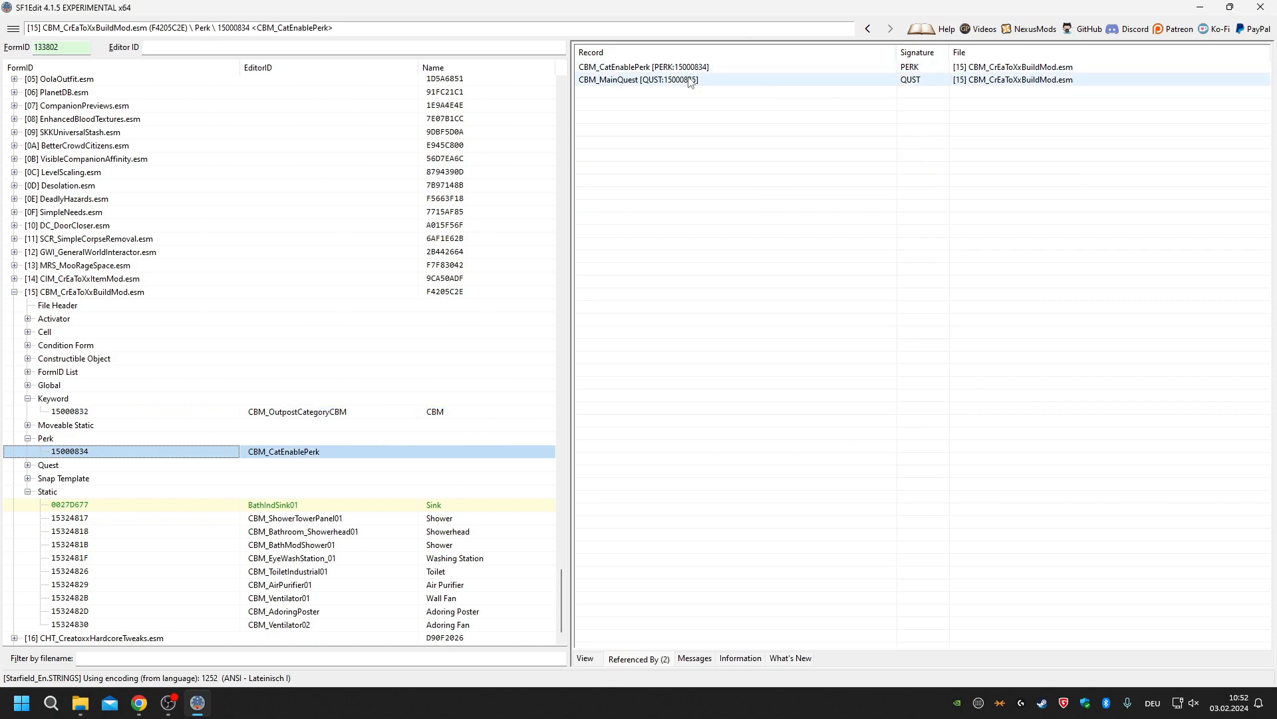
click(1201, 6)
double_click(1237, 130)
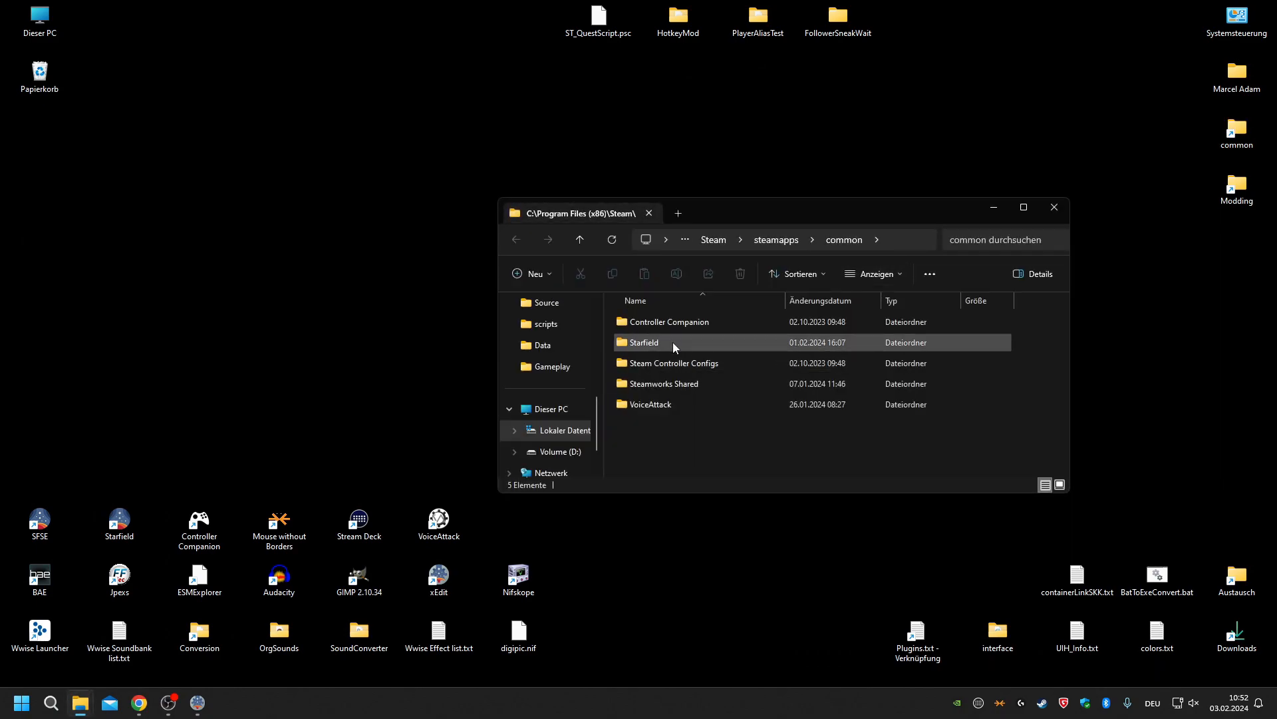
double_click(672, 342)
double_click(661, 361)
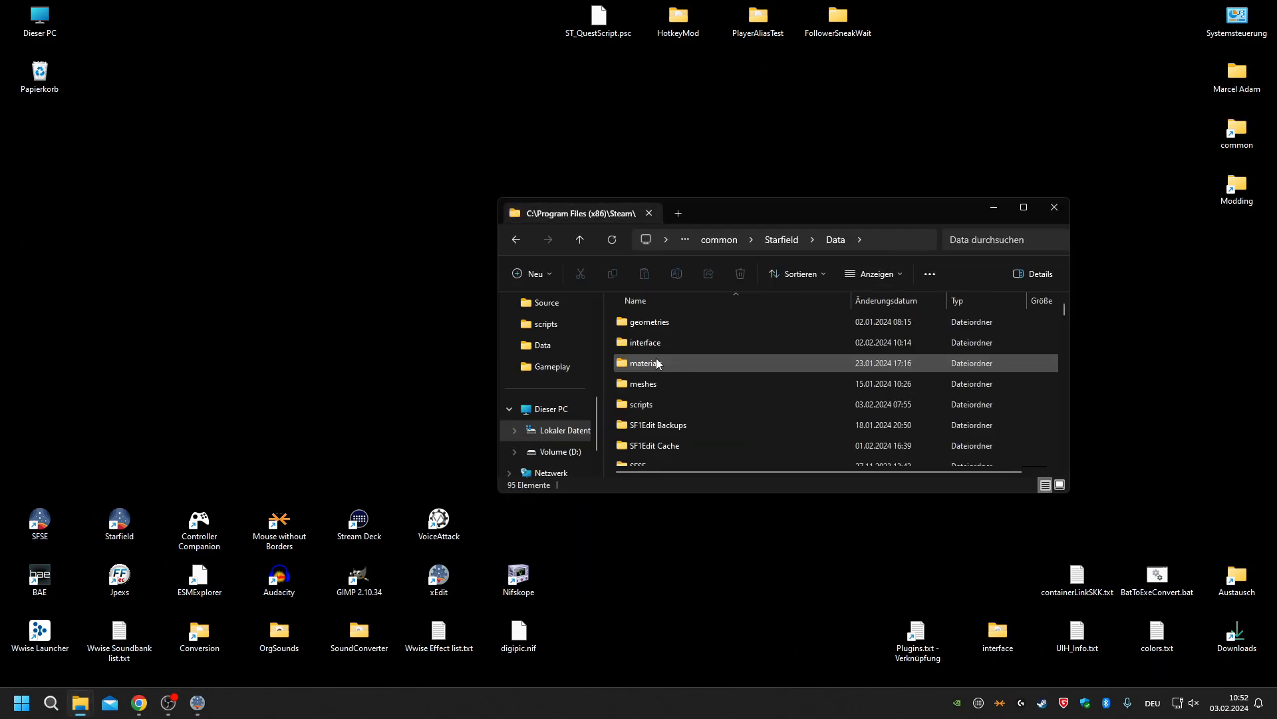
double_click(656, 400)
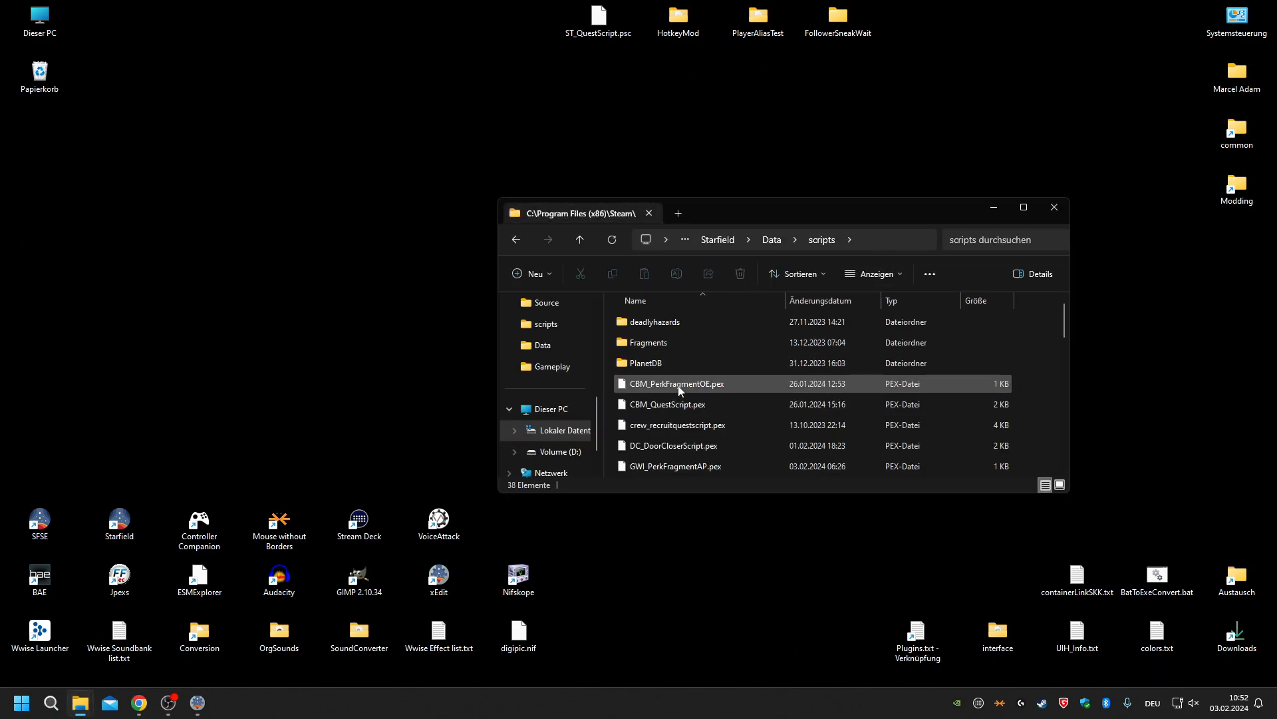
click(1054, 207)
Open the BuildMod folder under Modding, Starfield, MyMods, Overhaul in File Explorer.
double_click(1249, 188)
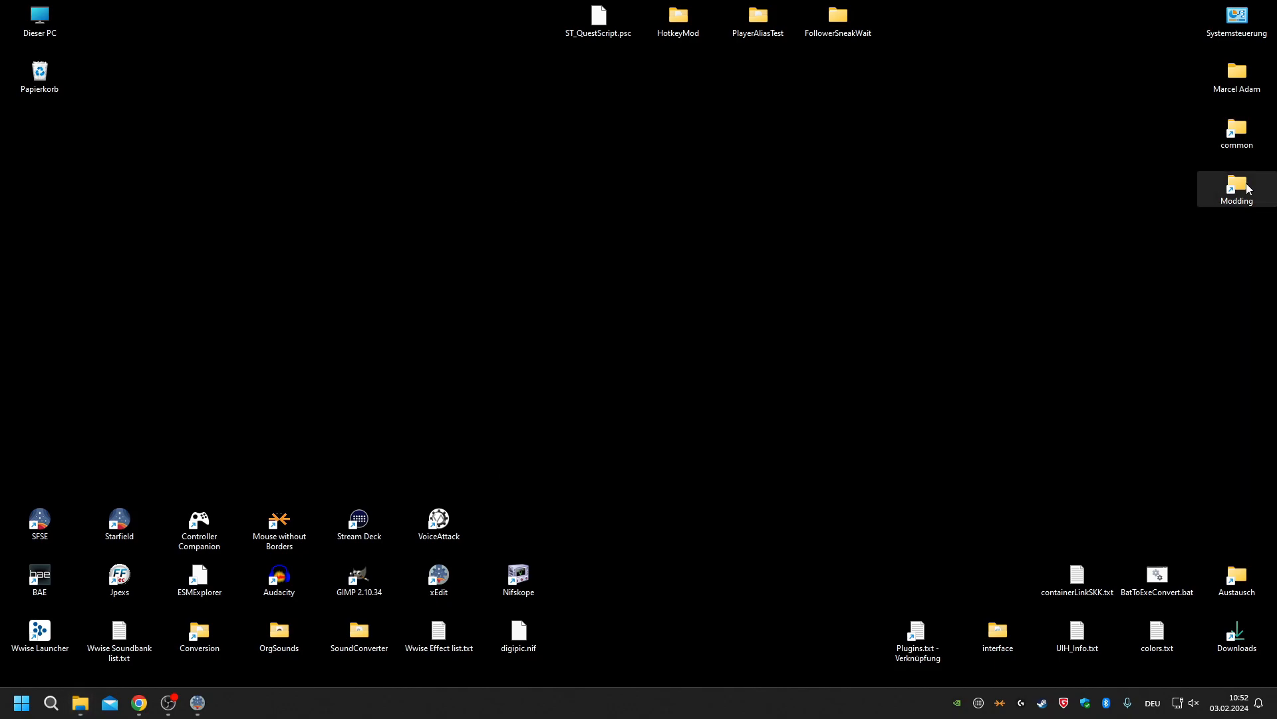
double_click(677, 328)
double_click(654, 386)
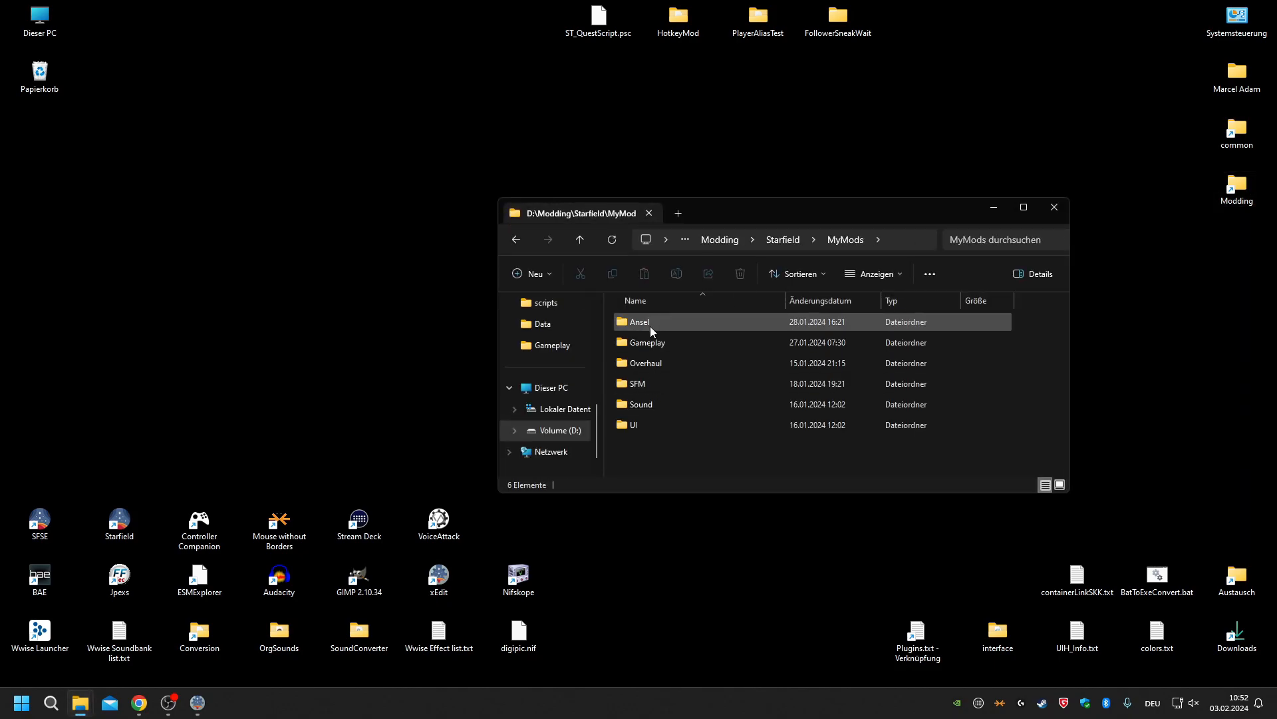
double_click(644, 365)
double_click(653, 321)
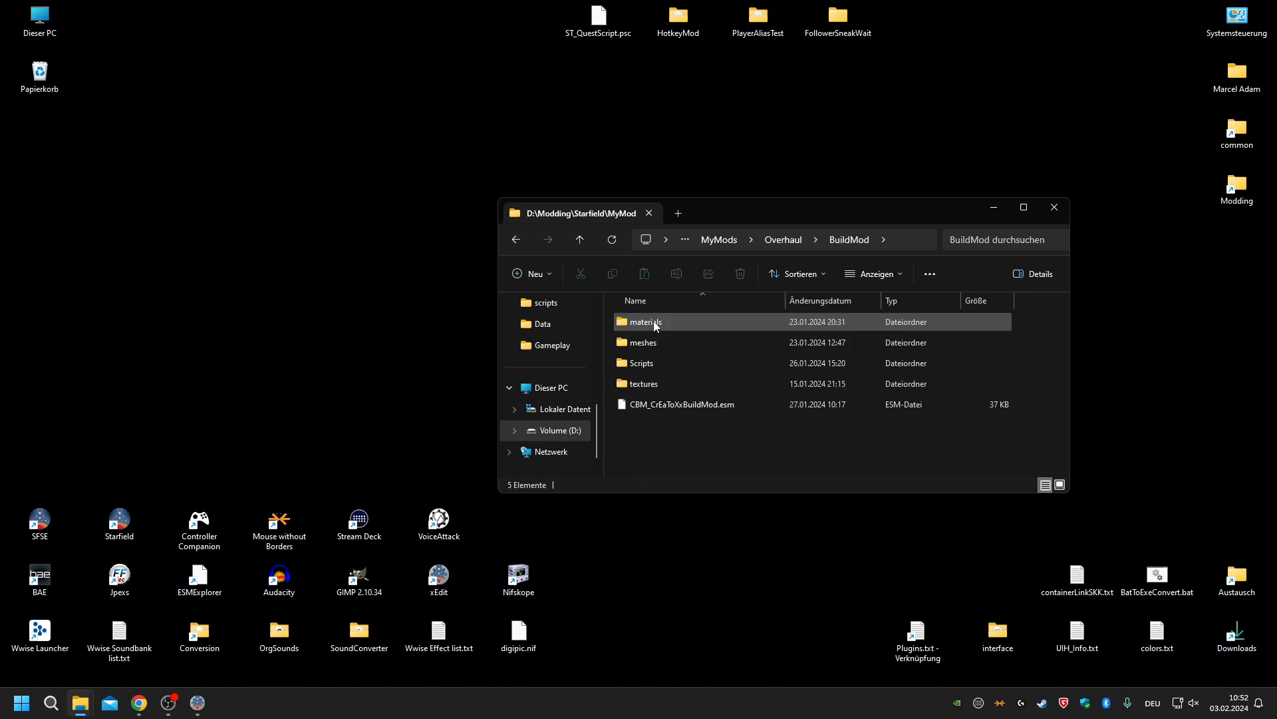
Open both Papyrus source scripts, CBM_PerkFragmentOE.psc and CBM_QuestScript.psc, from BuildMod's Scripts\Source folder in Notepad++.
double_click(649, 361)
double_click(657, 324)
drag(761, 381, 651, 320)
right_click(650, 319)
click(705, 326)
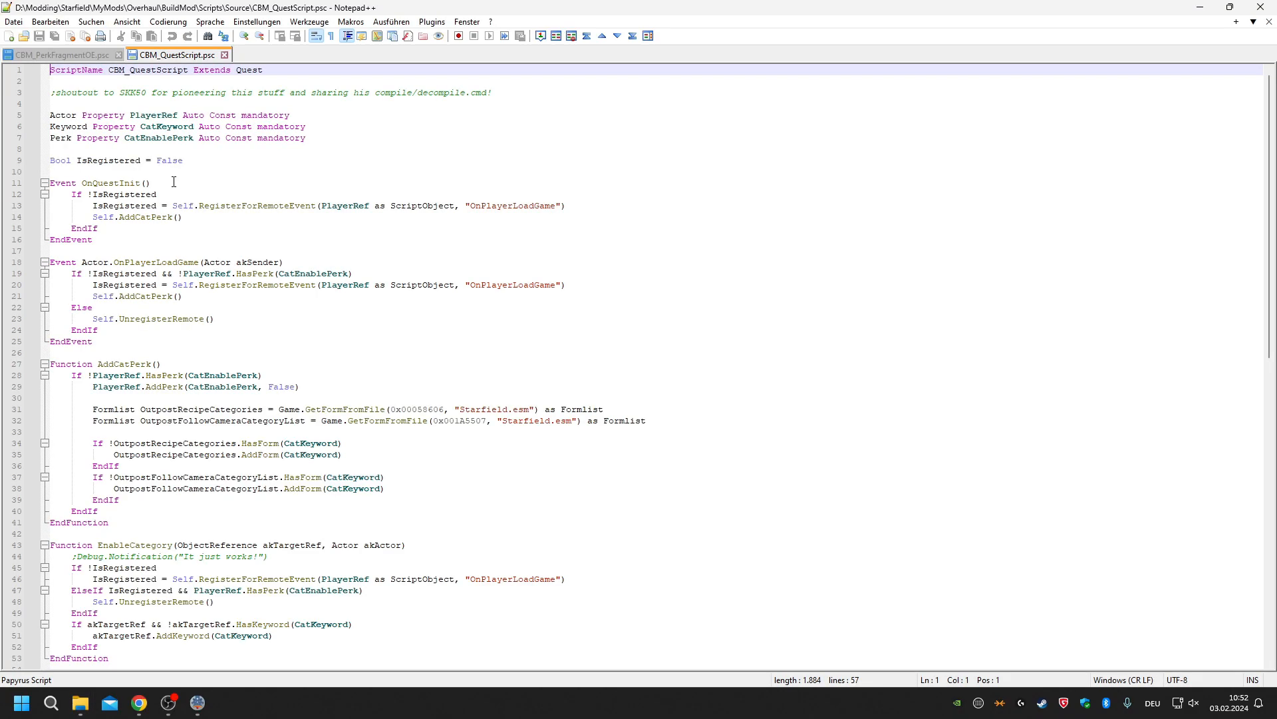
Examine CBM_QuestScript's CatKeyword and CatEnablePerk properties and where the perk is checked and added in the load event and AddCatPerk function.
double_click(169, 138)
double_click(173, 127)
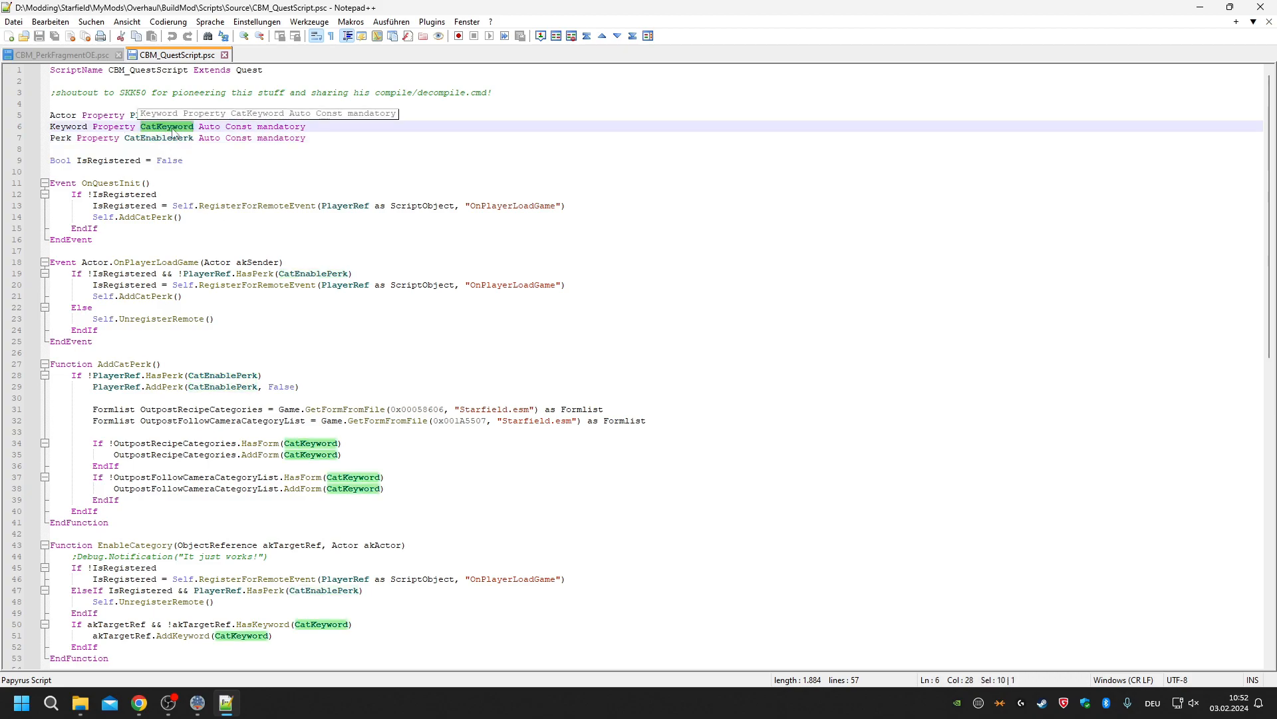
double_click(171, 139)
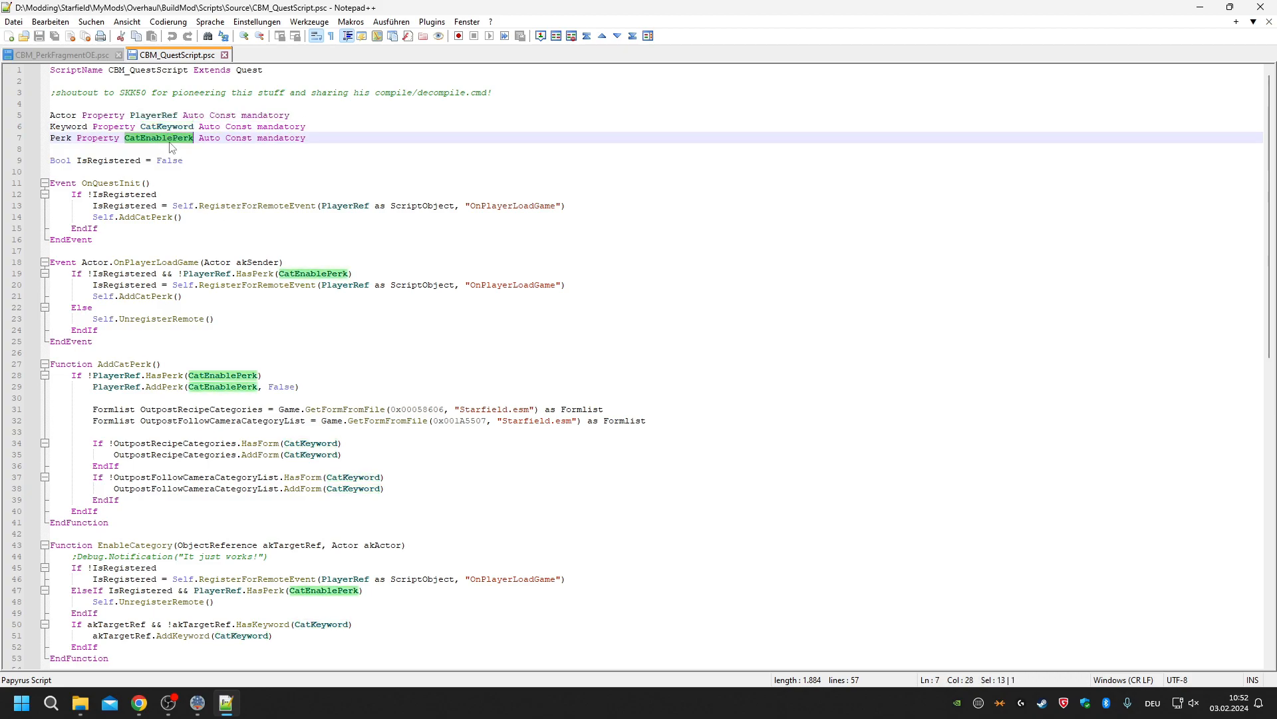
double_click(312, 274)
double_click(146, 296)
click(174, 377)
key(Down)
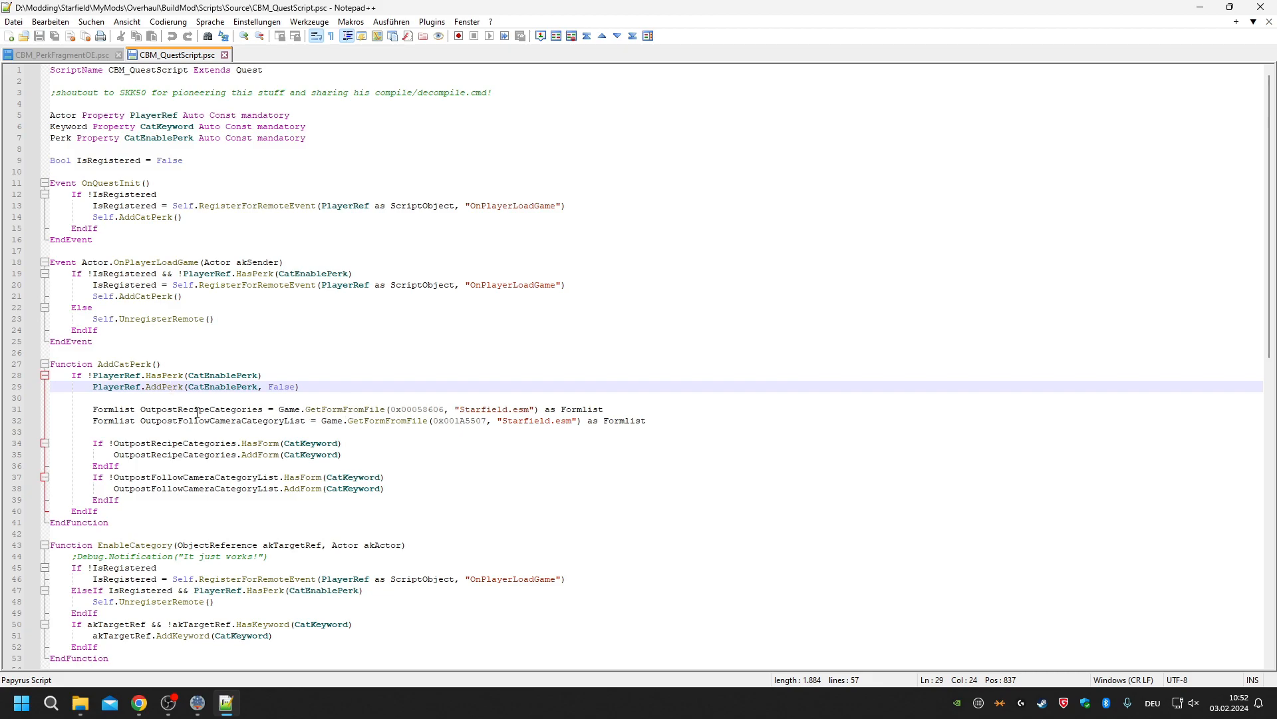
Examine the OutpostRecipeCategories and OutpostFollowCameraCategoryList form lists in AddCatPerk, highlighting the form ID 0x00058606.
double_click(197, 409)
double_click(236, 421)
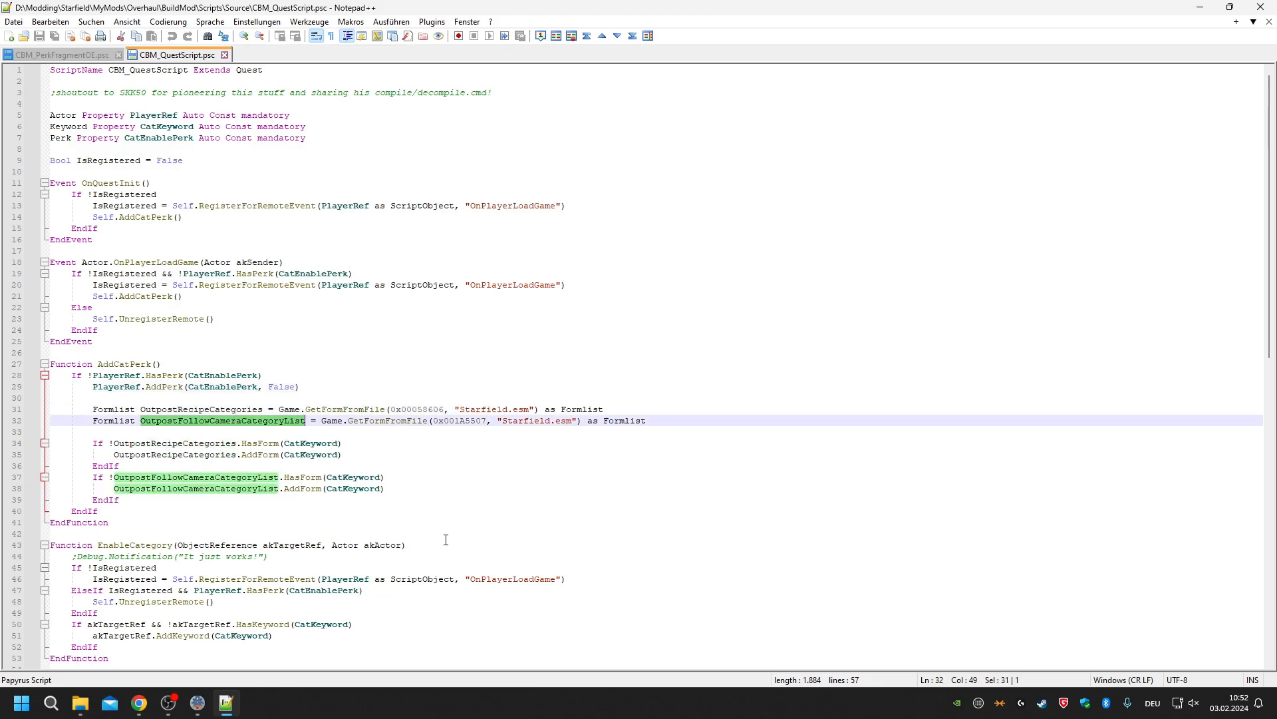
double_click(419, 407)
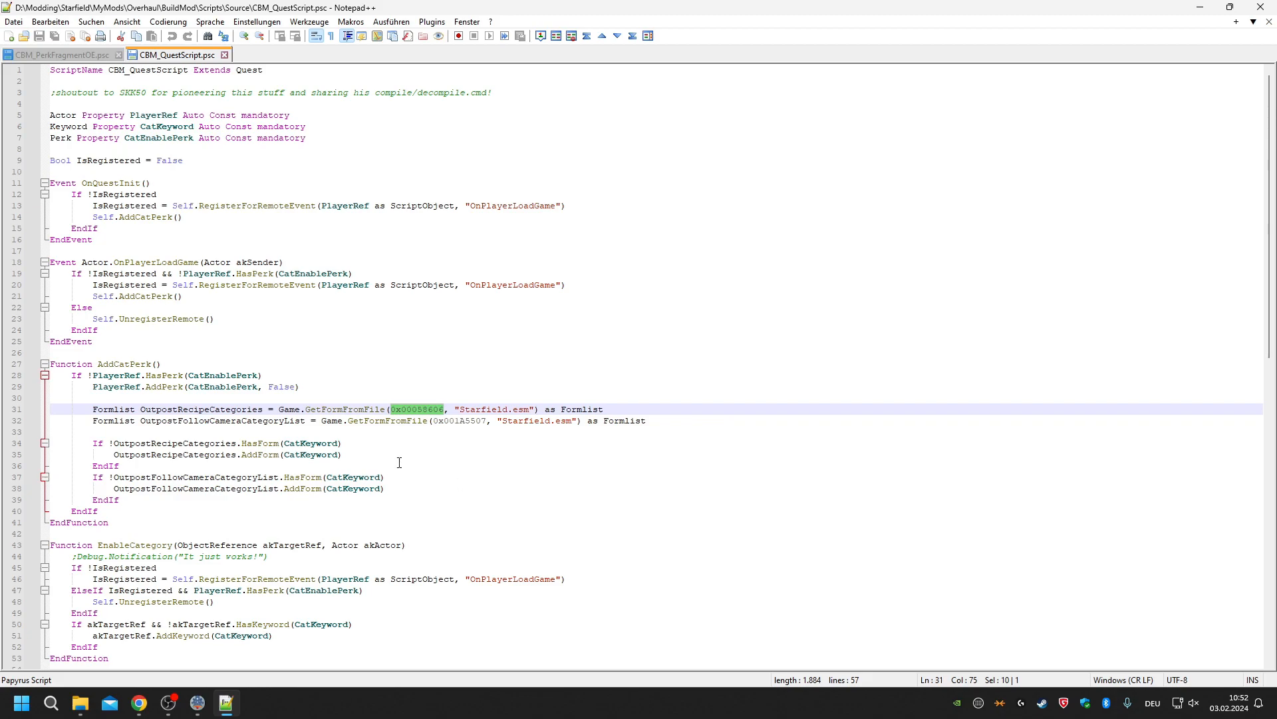
Switch to SF1Edit and look up the record with FormID 00058606 to view the outpost recipe categories form list.
click(197, 703)
double_click(67, 51)
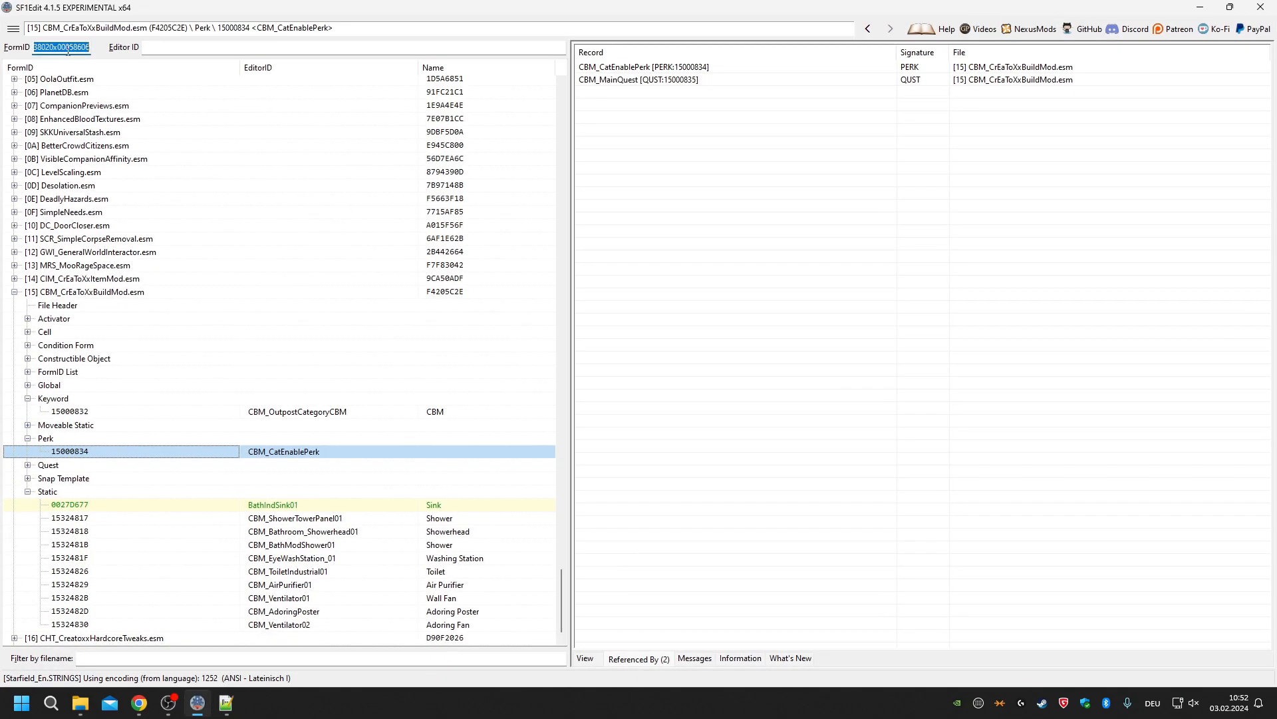
click(55, 48)
key(BackSpace)
key(BackSpace)
key(BackSpace)
key(BackSpace)
key(BackSpace)
key(Return)
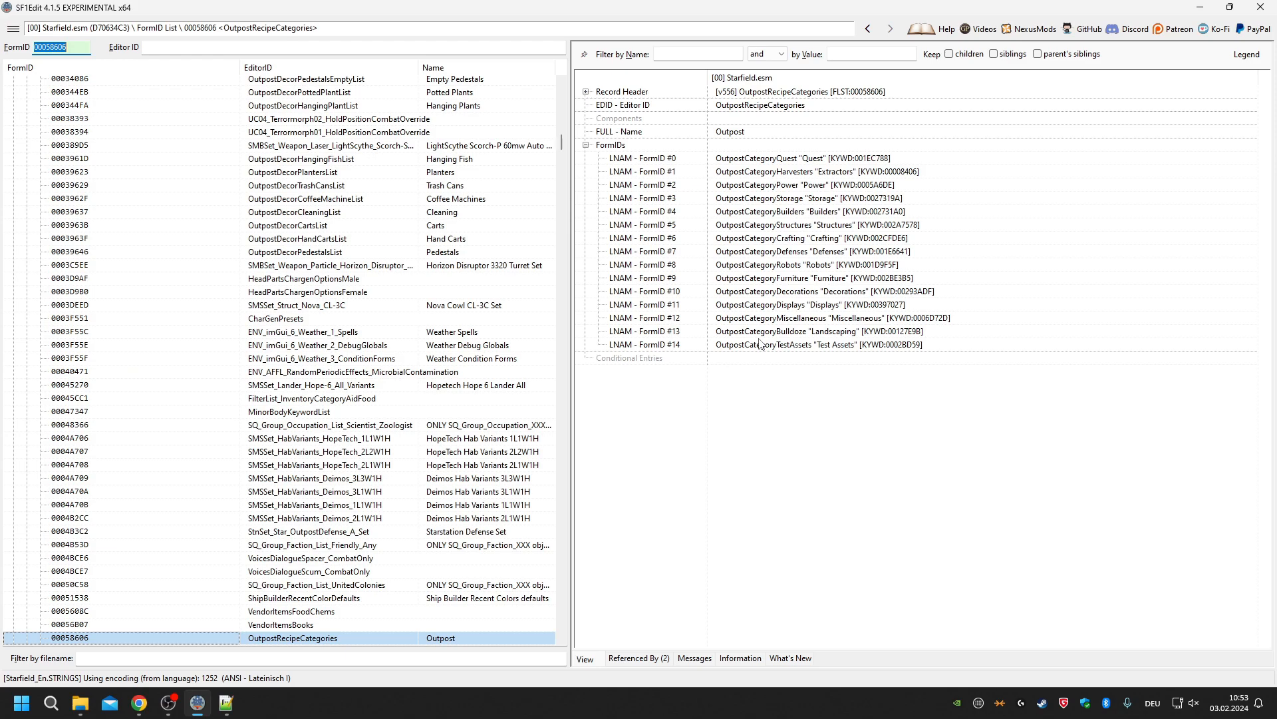
Back in Notepad++, examine how AddCatPerk fetches OutpostRecipeCategories with GetFormFromFile and adds CatKeyword to it, highlighting these terms.
click(228, 705)
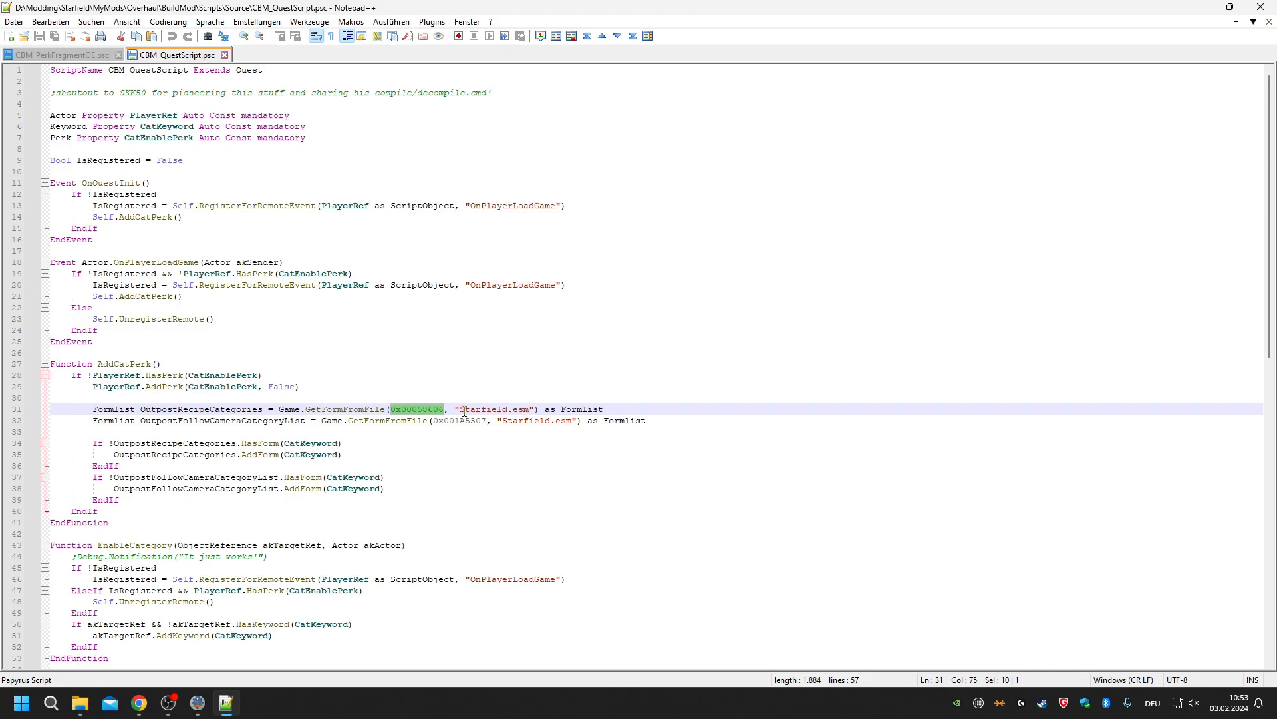
scroll(368, 421, down, 2)
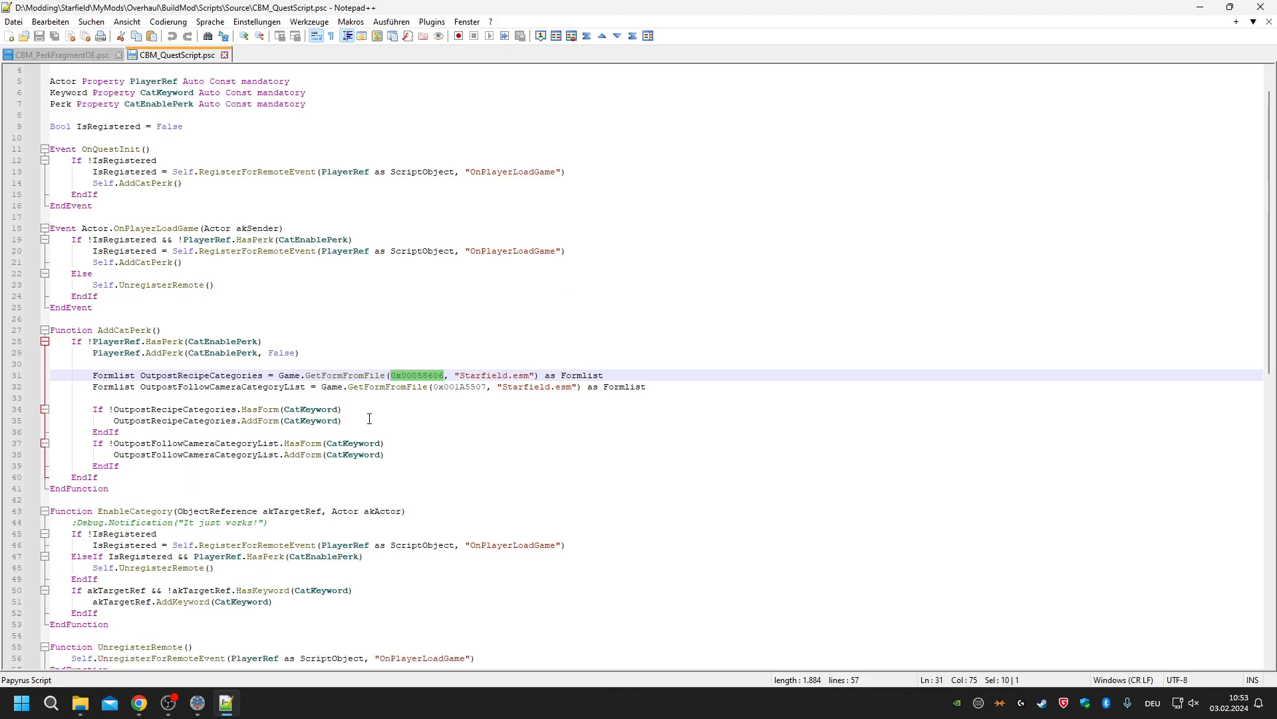
click(230, 337)
double_click(339, 342)
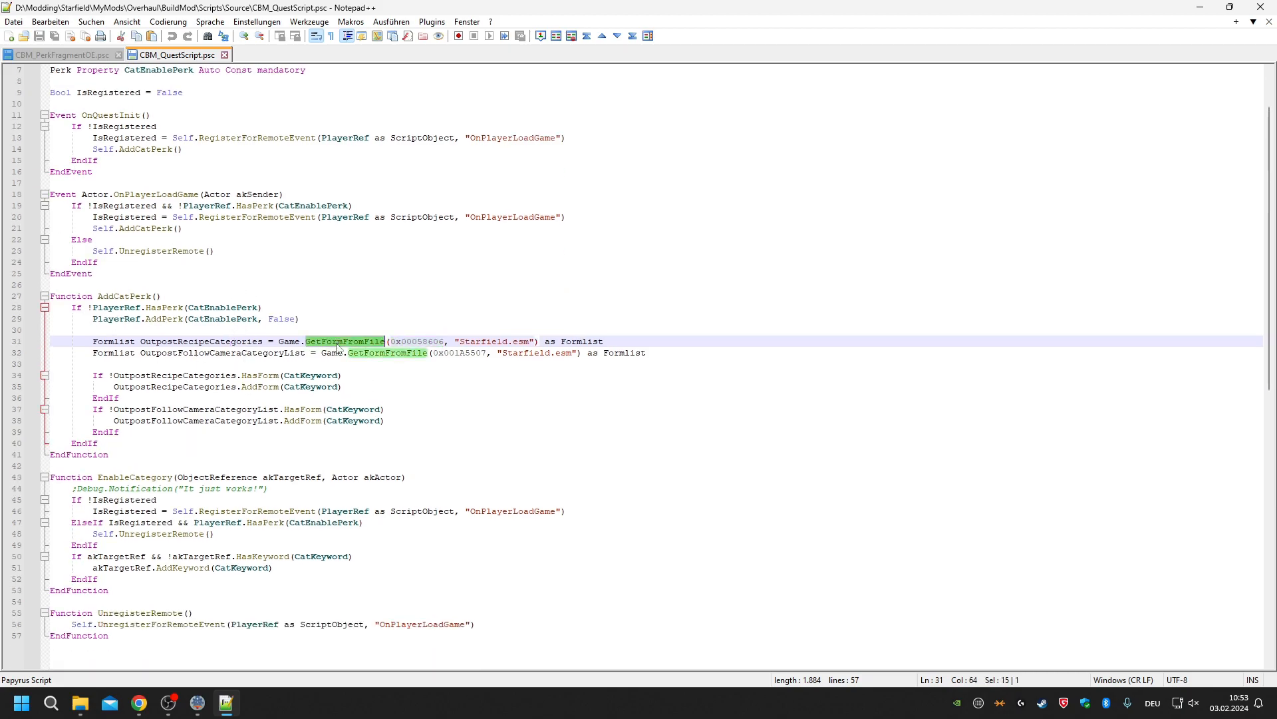
click(214, 332)
double_click(213, 344)
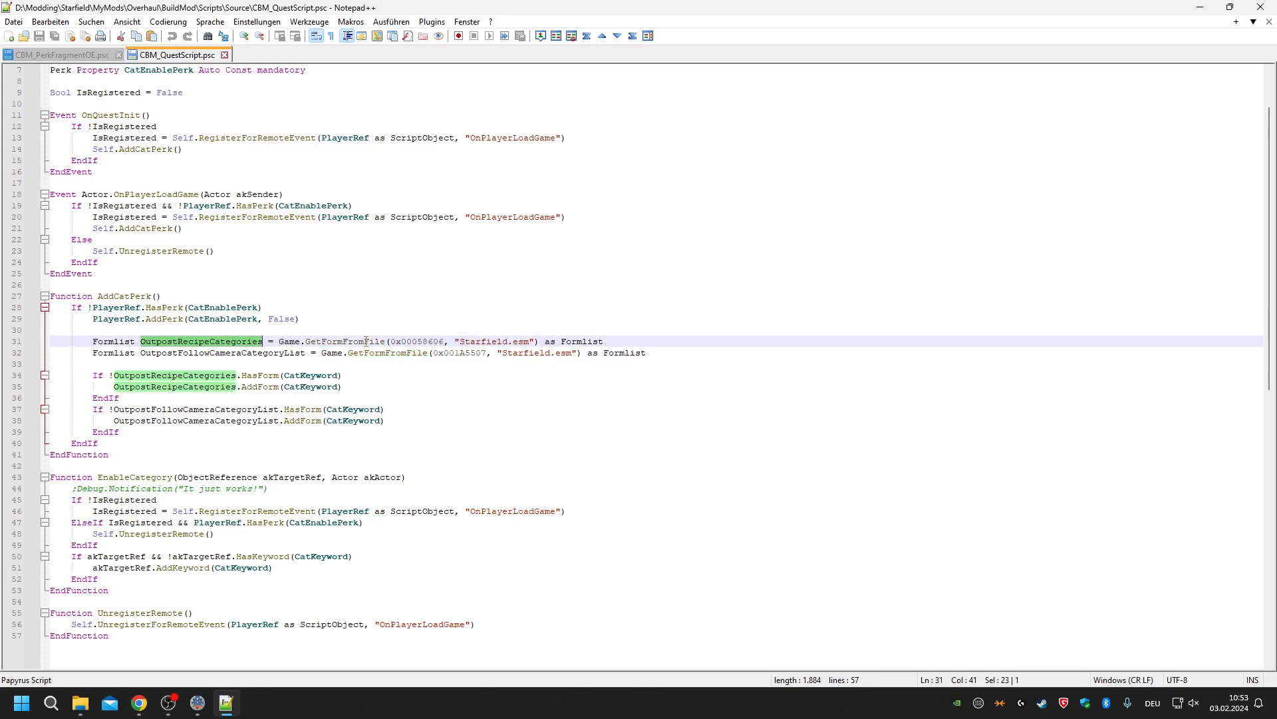
click(259, 386)
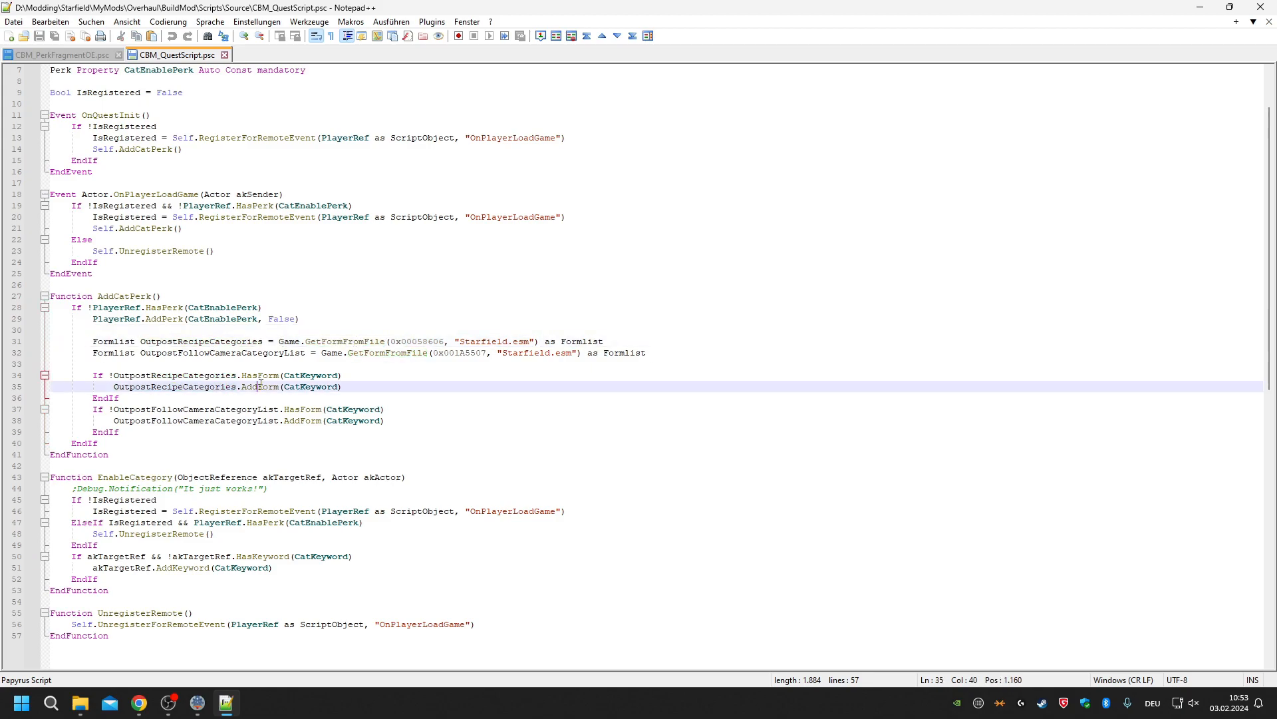
double_click(315, 386)
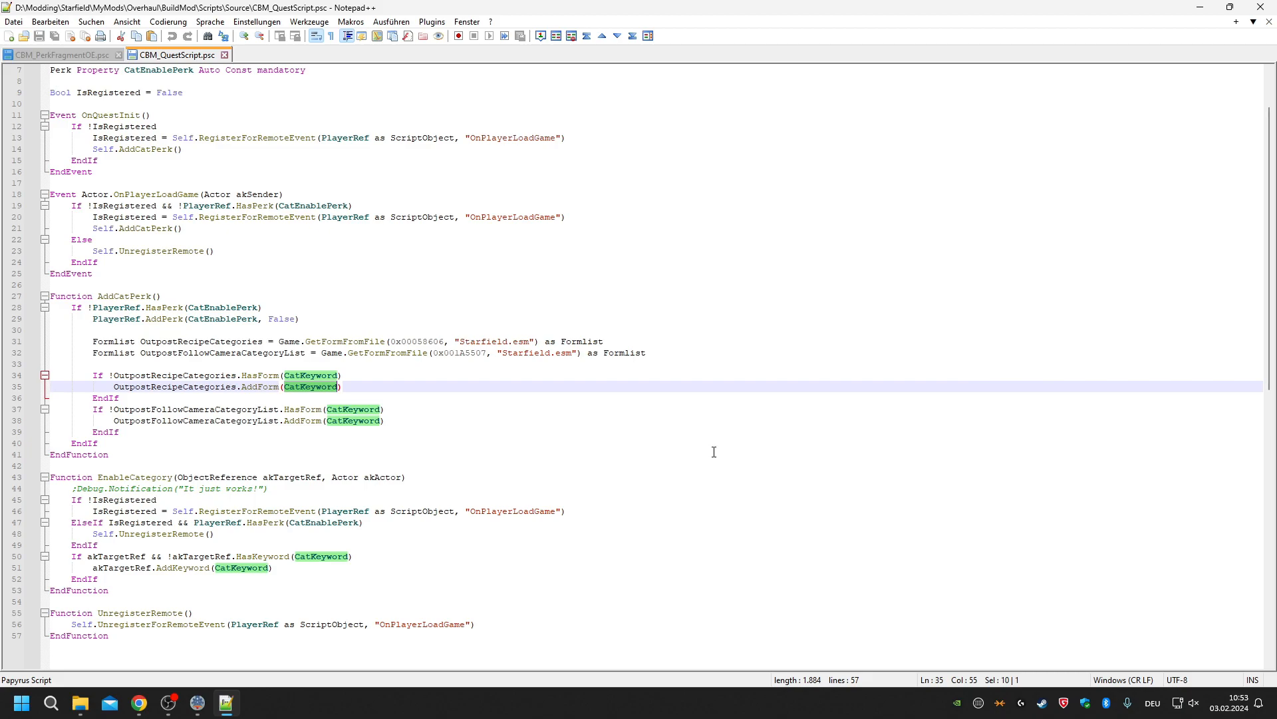
Return to the build mod's records in SF1Edit and inspect the TNAM type of the CBM_OutpostCategoryCBM keyword.
key(alt+Tab)
key(alt+Left)
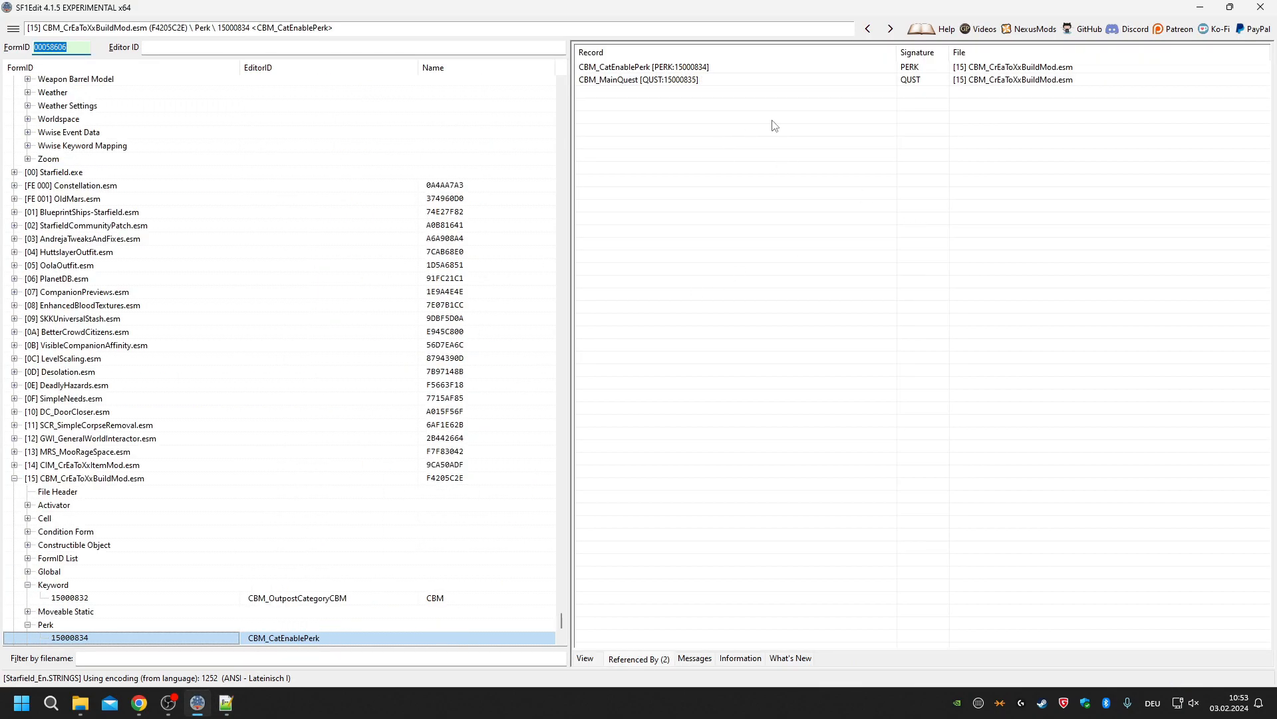
click(587, 657)
key(alt+Left)
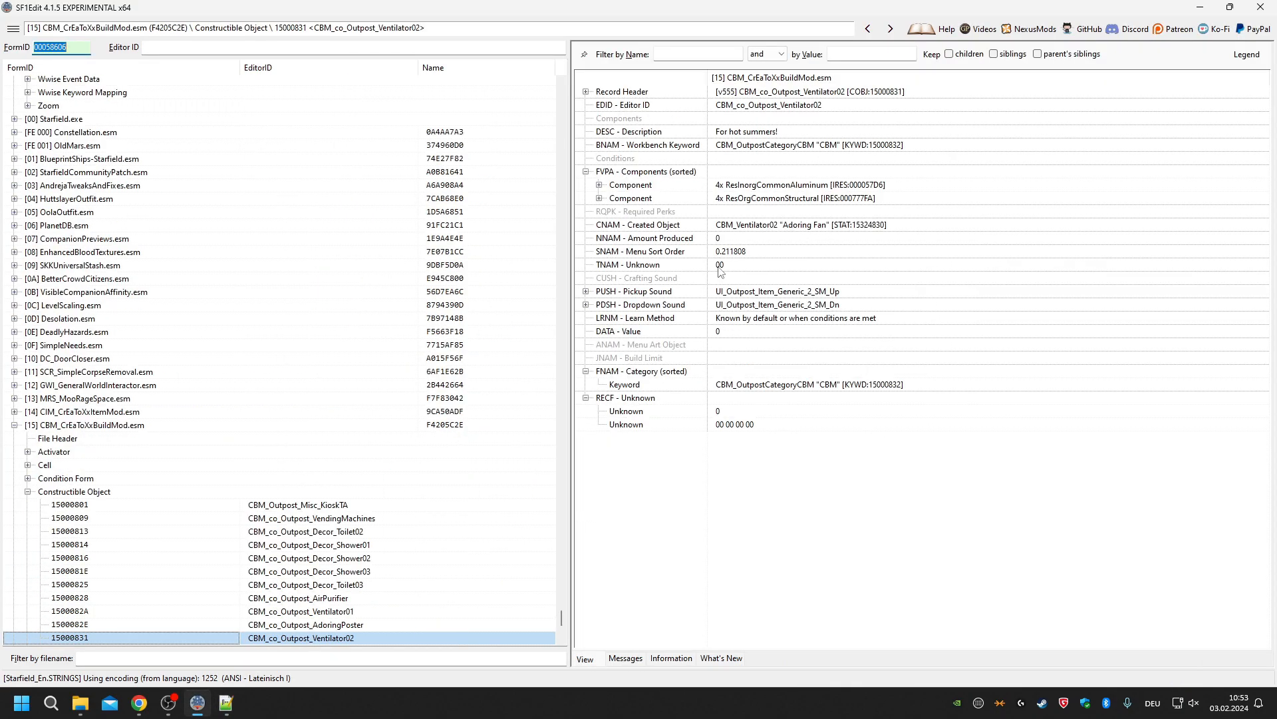
scroll(404, 471, down, 7)
click(313, 398)
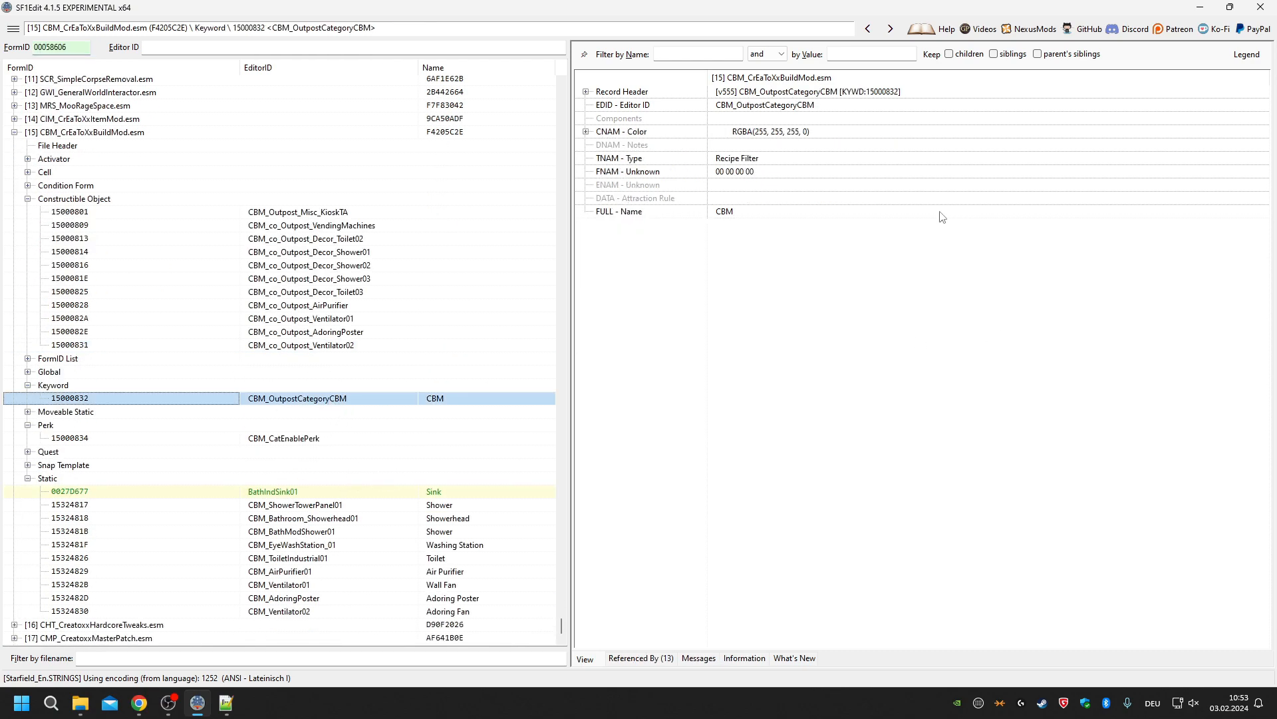
click(749, 161)
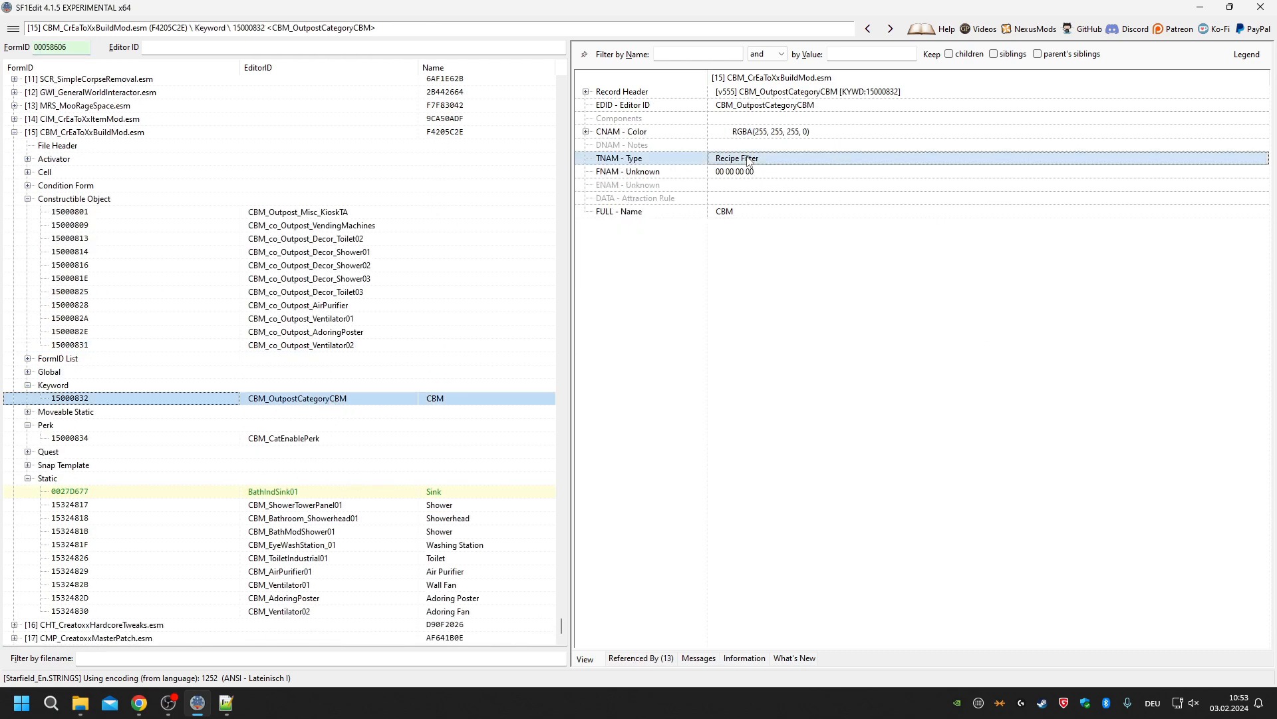
Switch to Notepad++ and examine the EnableCategory function in CBM_QuestScript, including its registration and keyword checks.
key(alt+Tab)
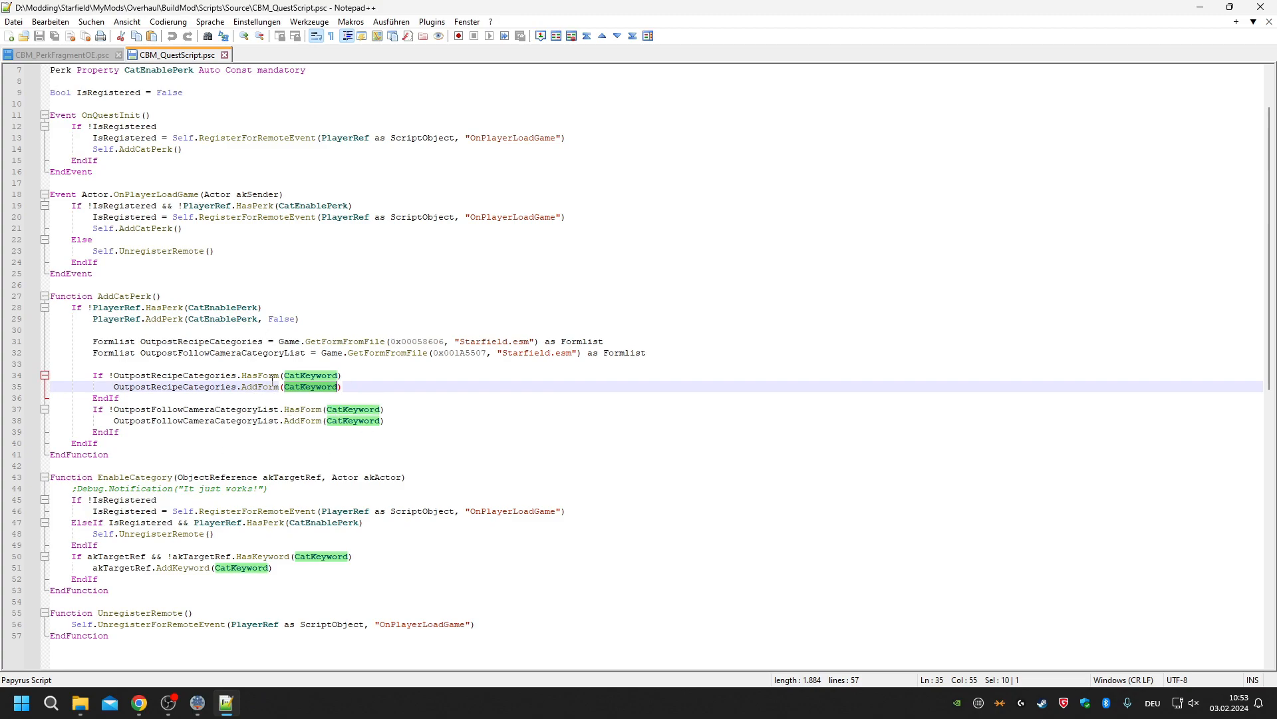
double_click(133, 477)
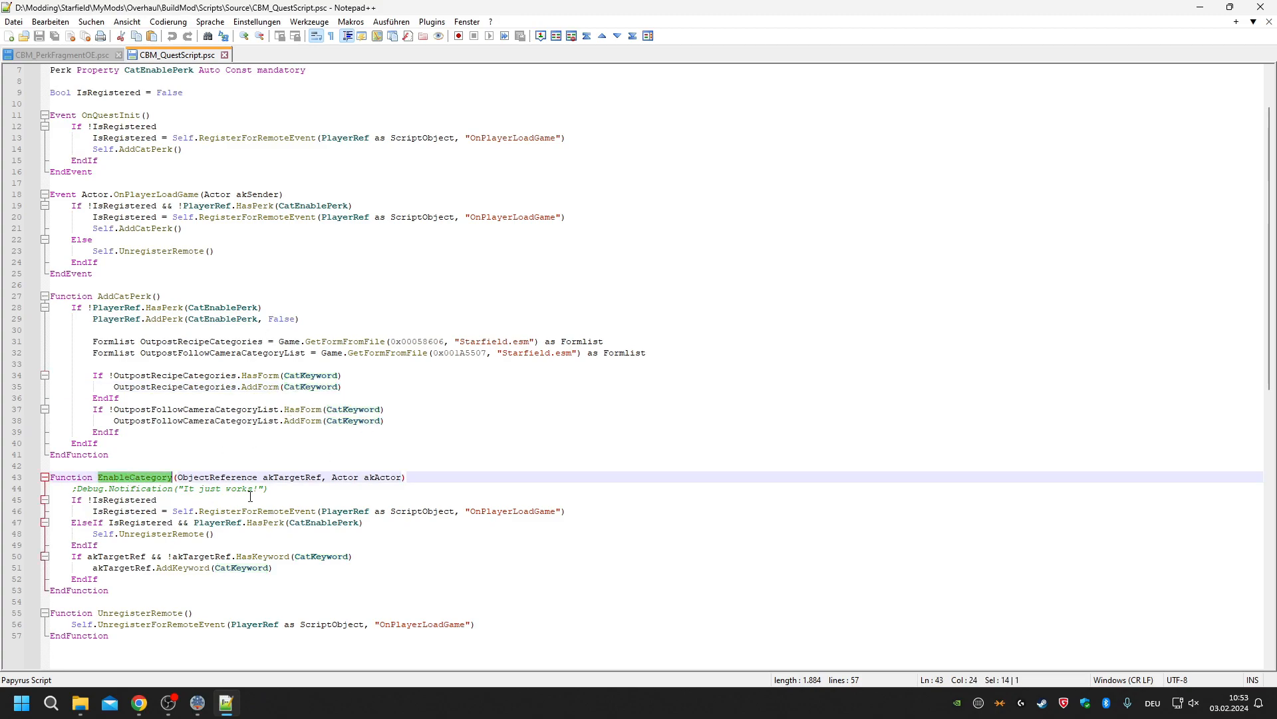
scroll(255, 500, down, 1)
scroll(319, 452, up, 3)
scroll(393, 395, down, 2)
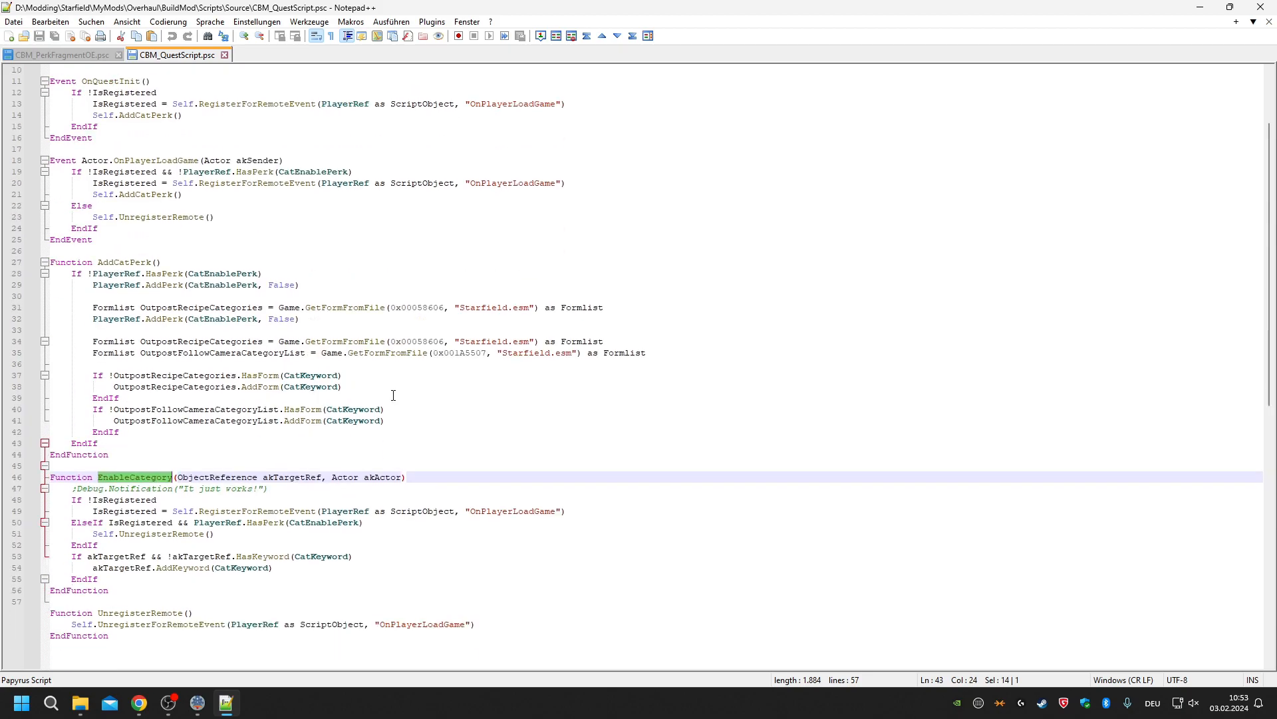
scroll(393, 395, down, 4)
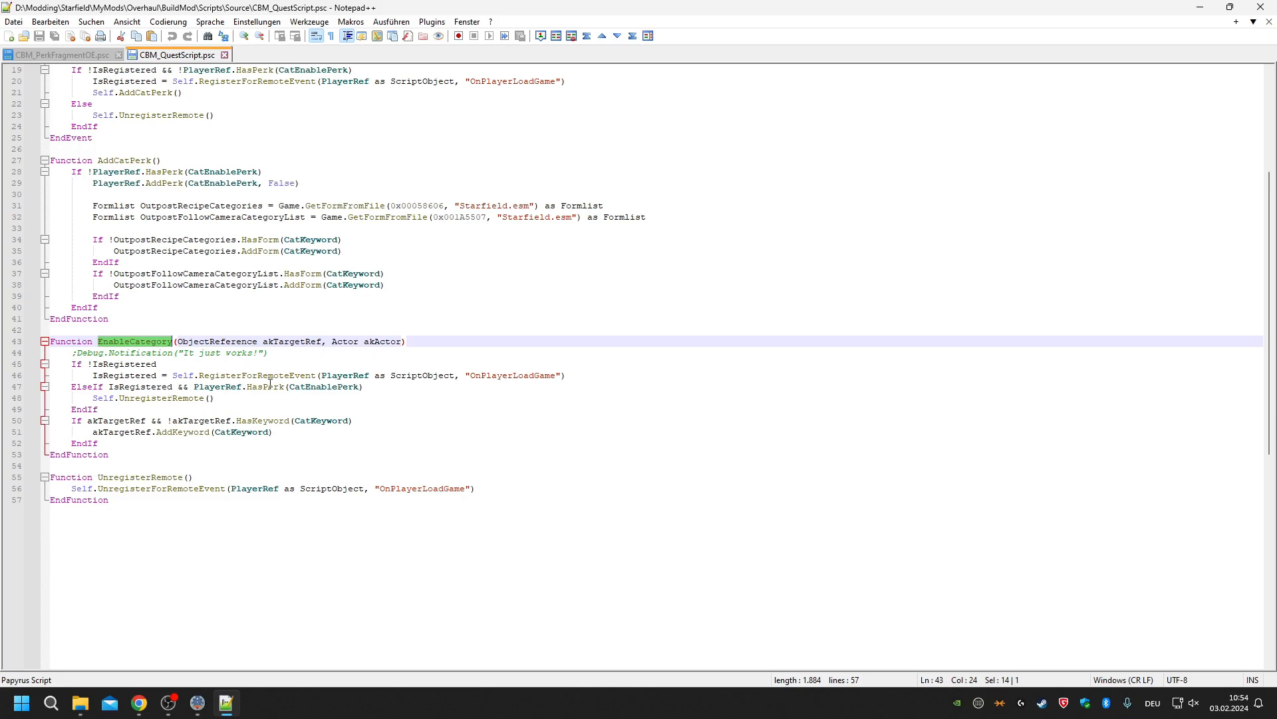
scroll(237, 391, up, 1)
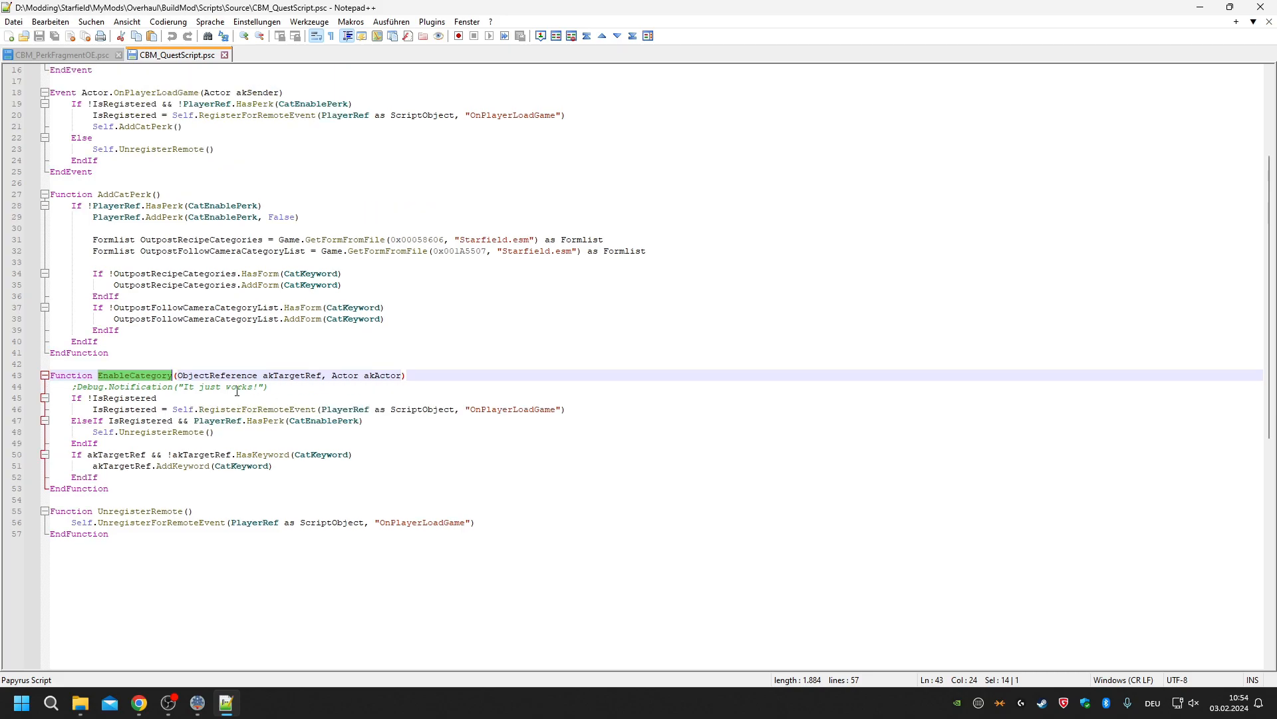
Highlight the AddCatPerk and EnableCategory functions, check the EnableCategory call in CBM_PerkFragmentOE.psc, and return to CBM_QuestScript.psc.
double_click(132, 193)
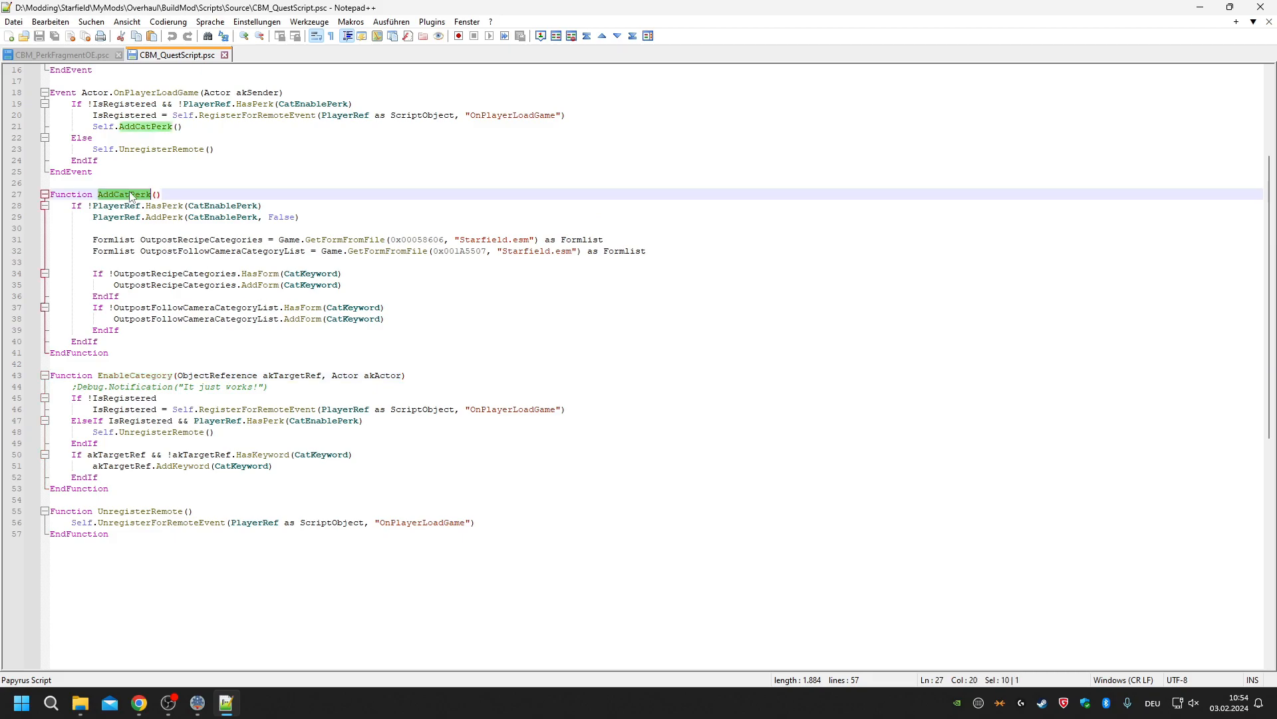
double_click(153, 376)
click(80, 55)
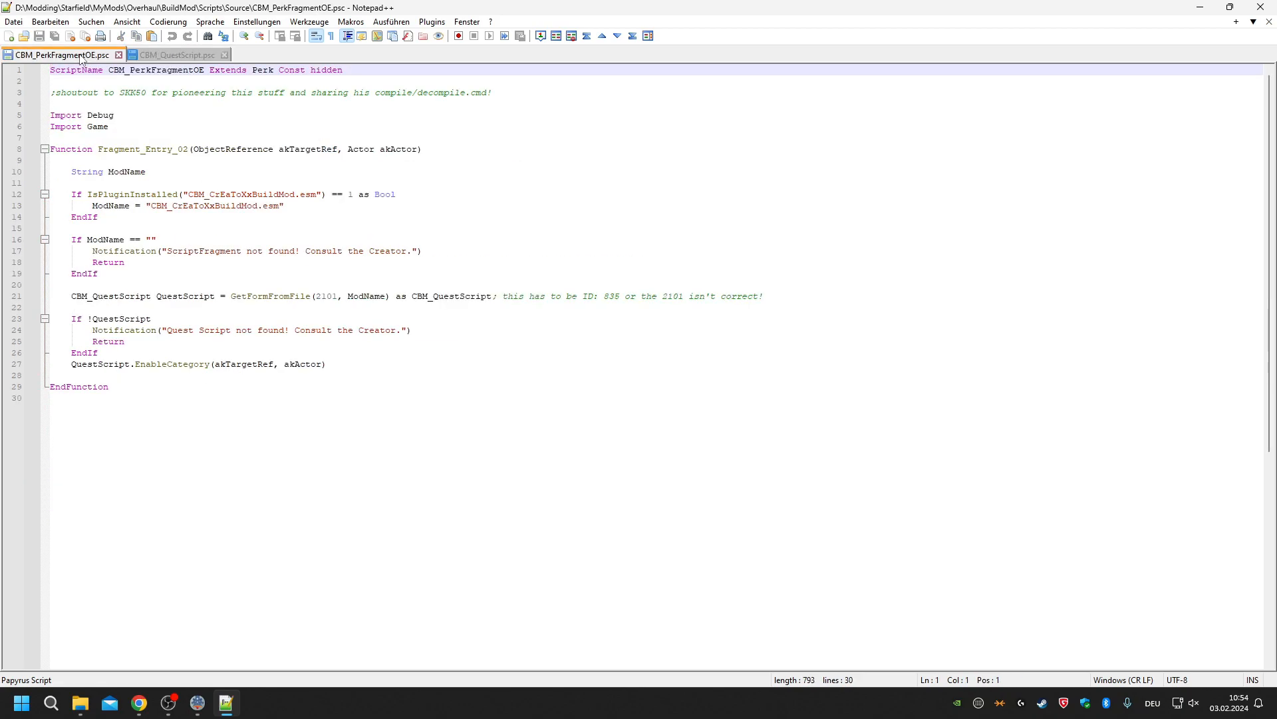
double_click(178, 366)
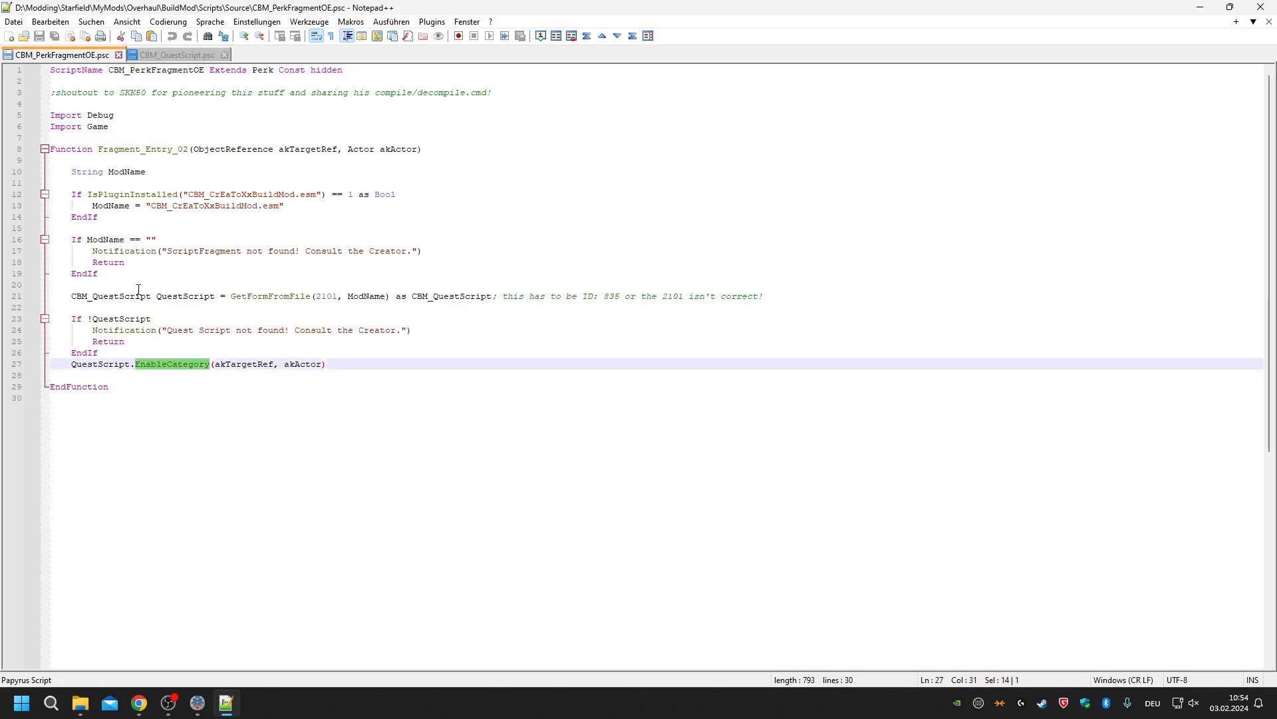
click(163, 56)
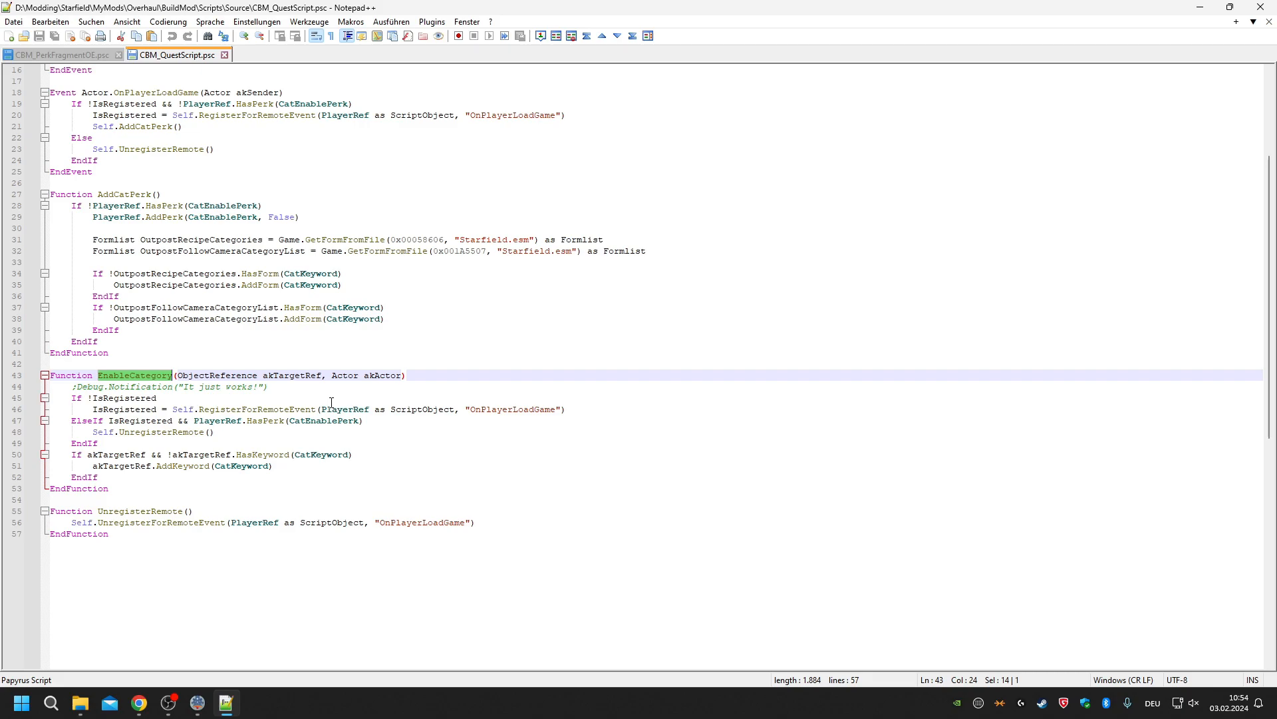
In SF1Edit, inspect the workbench and category keywords of the CBM_co_Outpost_VendingMachines constructible object.
click(208, 702)
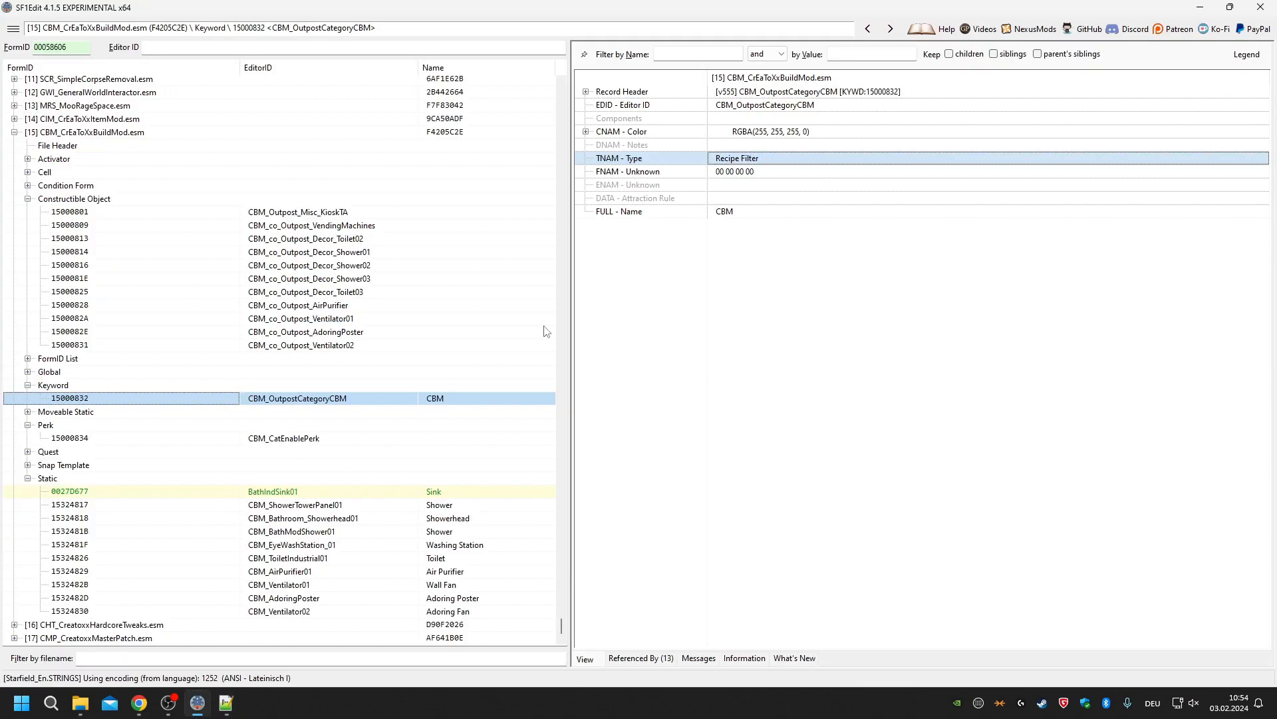
click(286, 226)
click(776, 146)
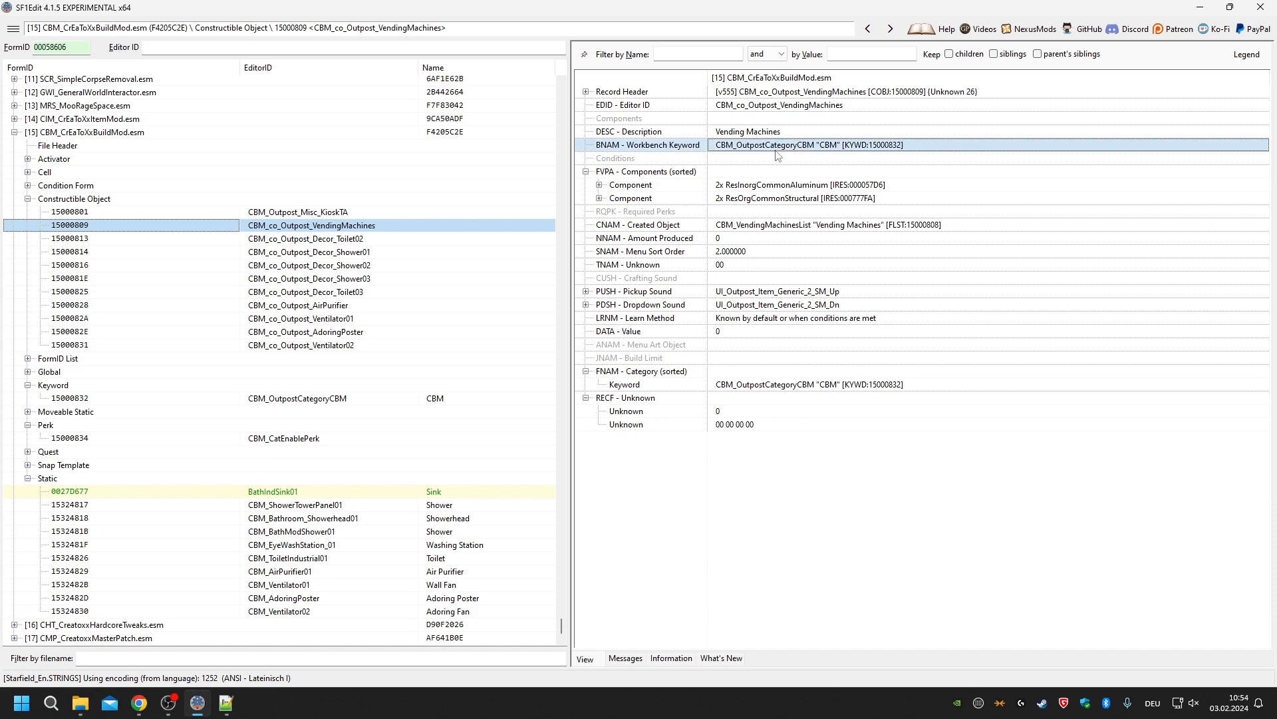
click(797, 386)
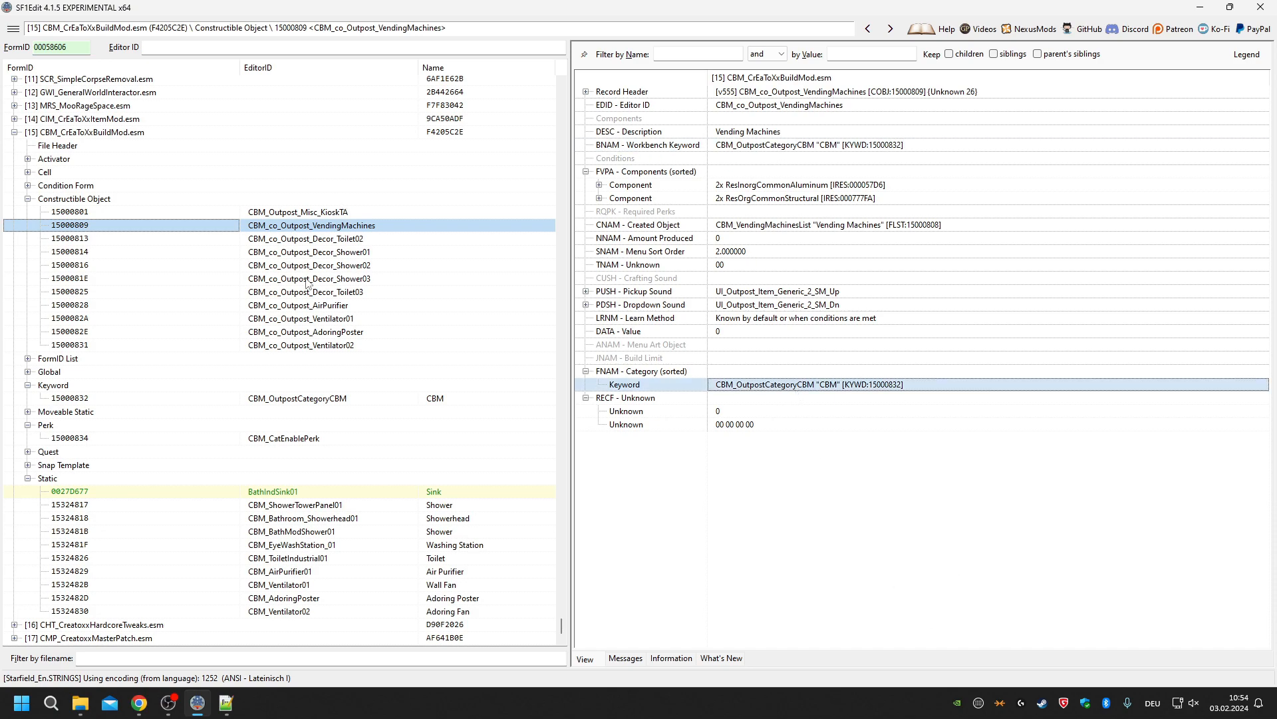
Minimize the open windows, launch Starfield through the SFSE desktop shortcut, and load the Chthonia save.
click(1202, 6)
click(1202, 5)
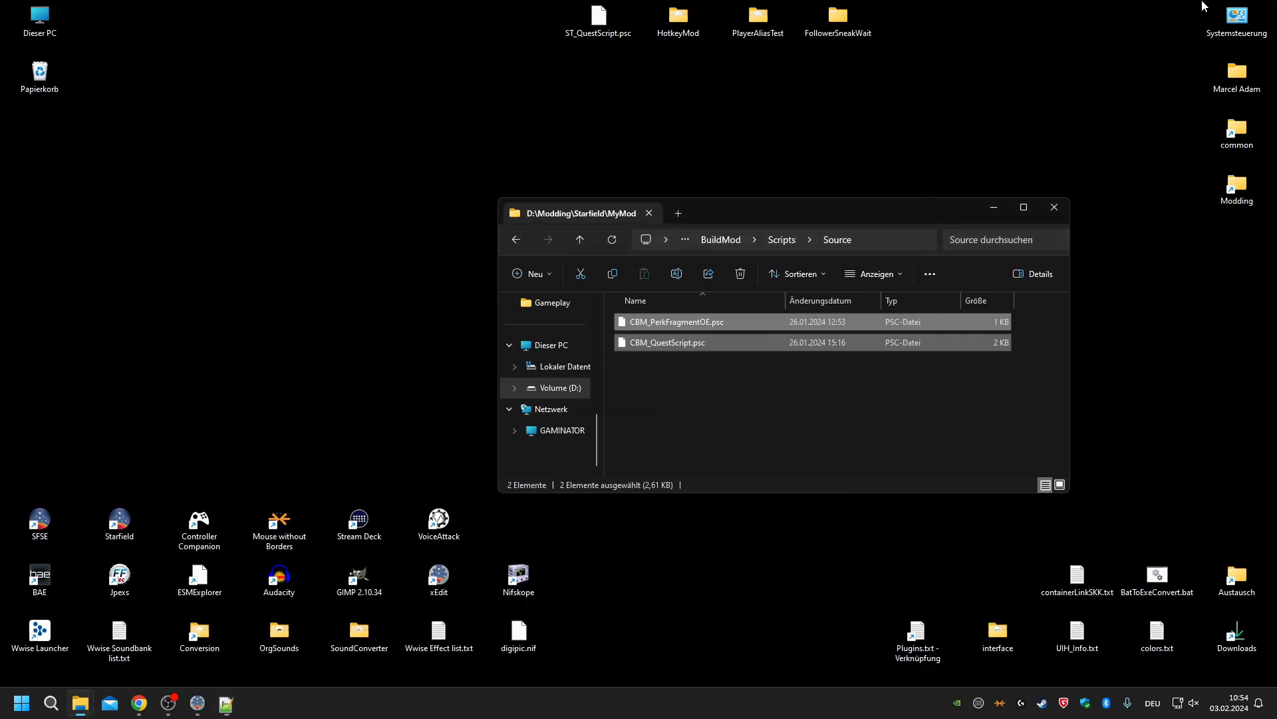
double_click(32, 519)
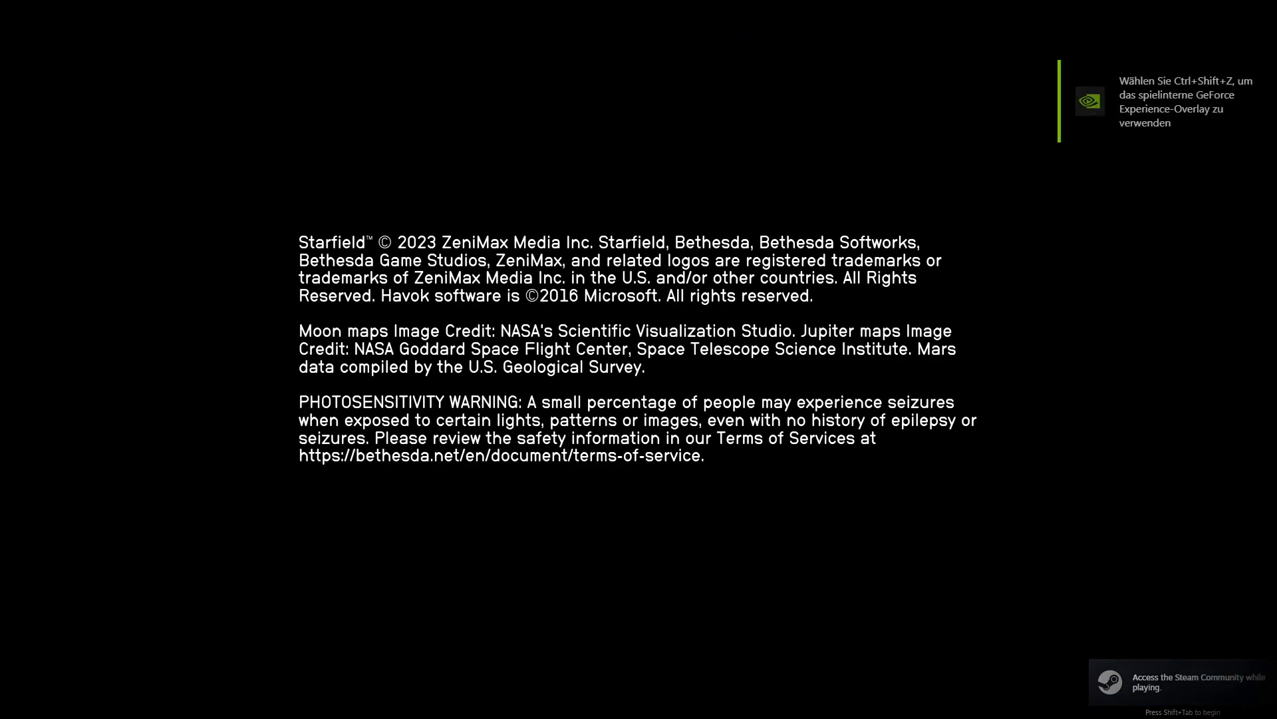
key(Return)
key(Return)
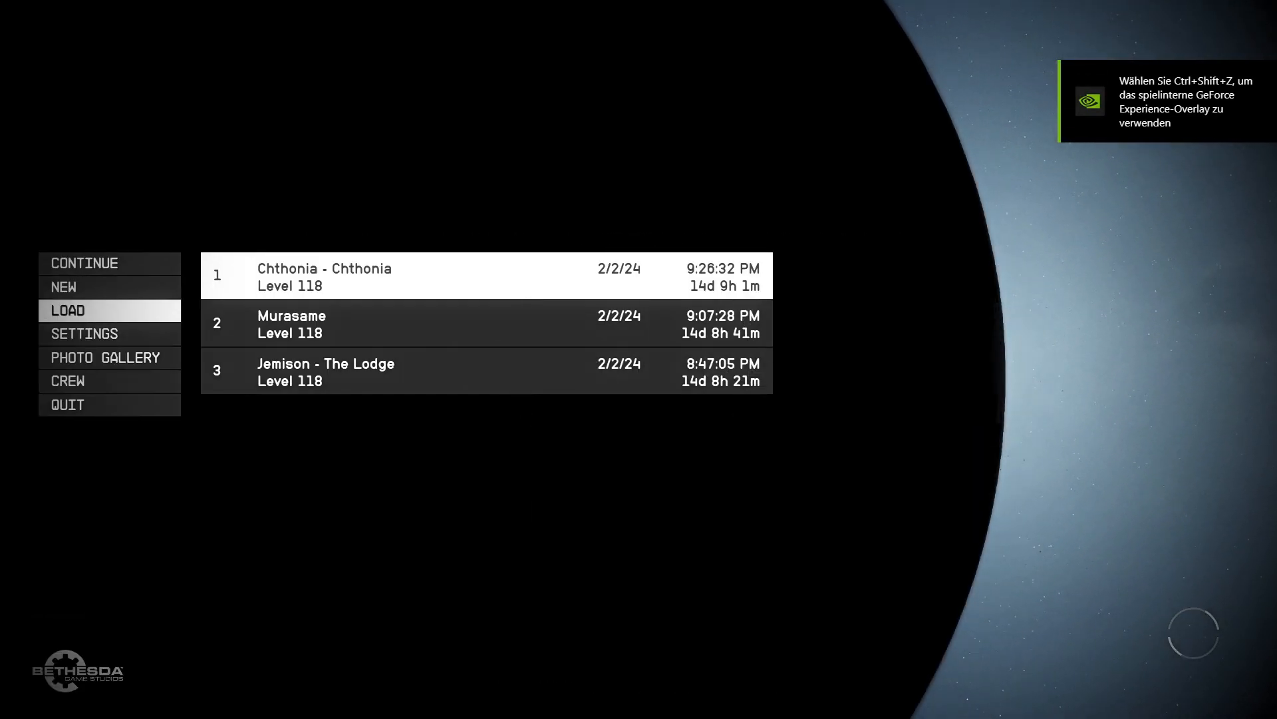
key(Return)
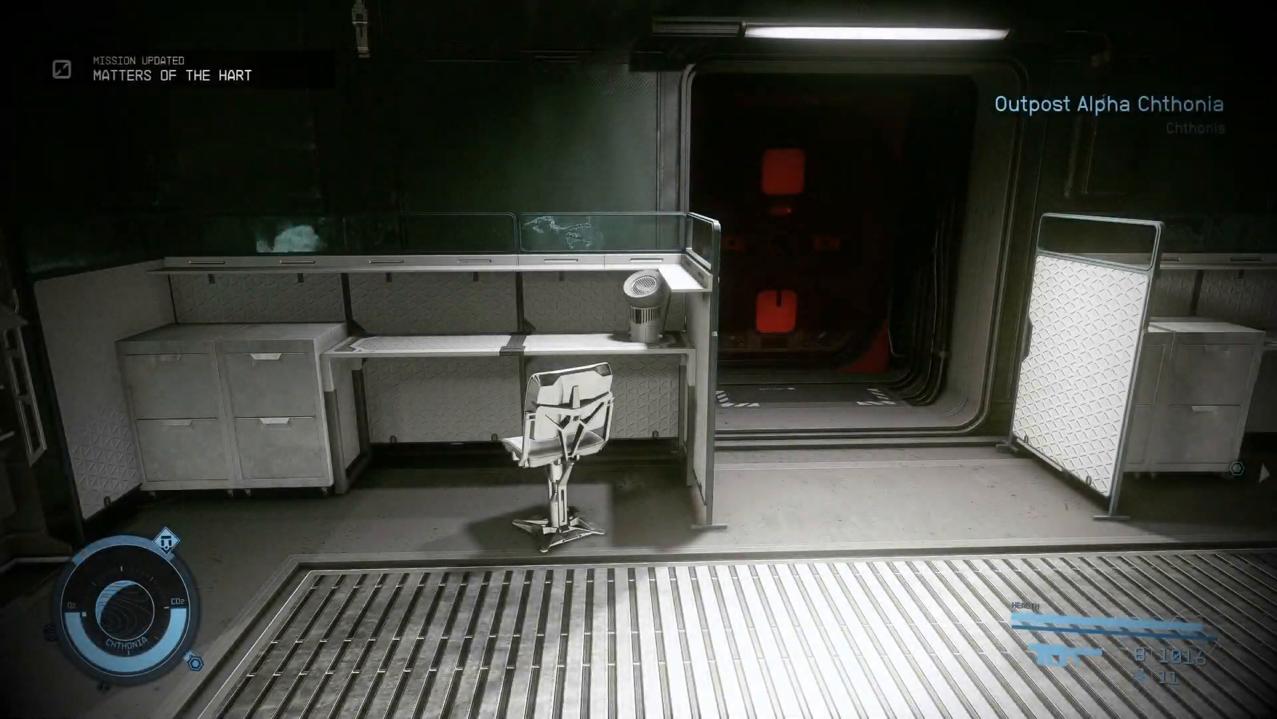
Enter outpost build mode inside Outpost Alpha Chthonia and switch to the custom CBM category.
key(w)
key(w)
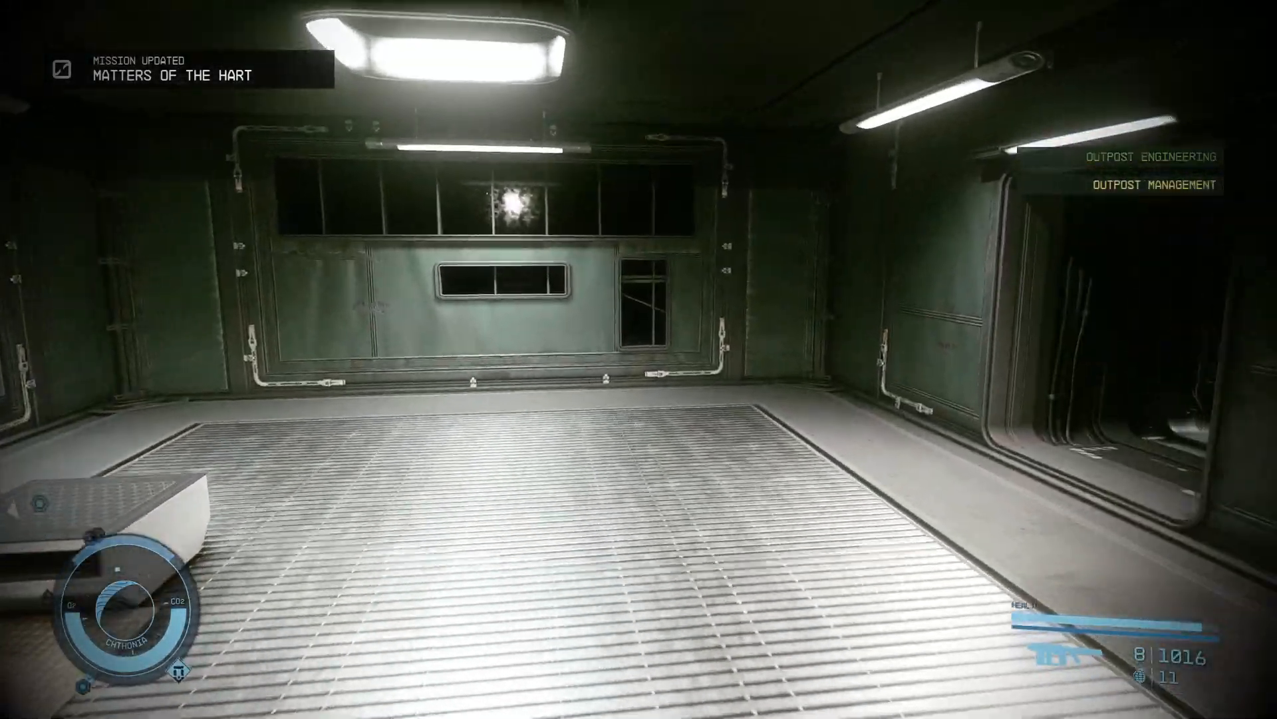
key(f)
key(r)
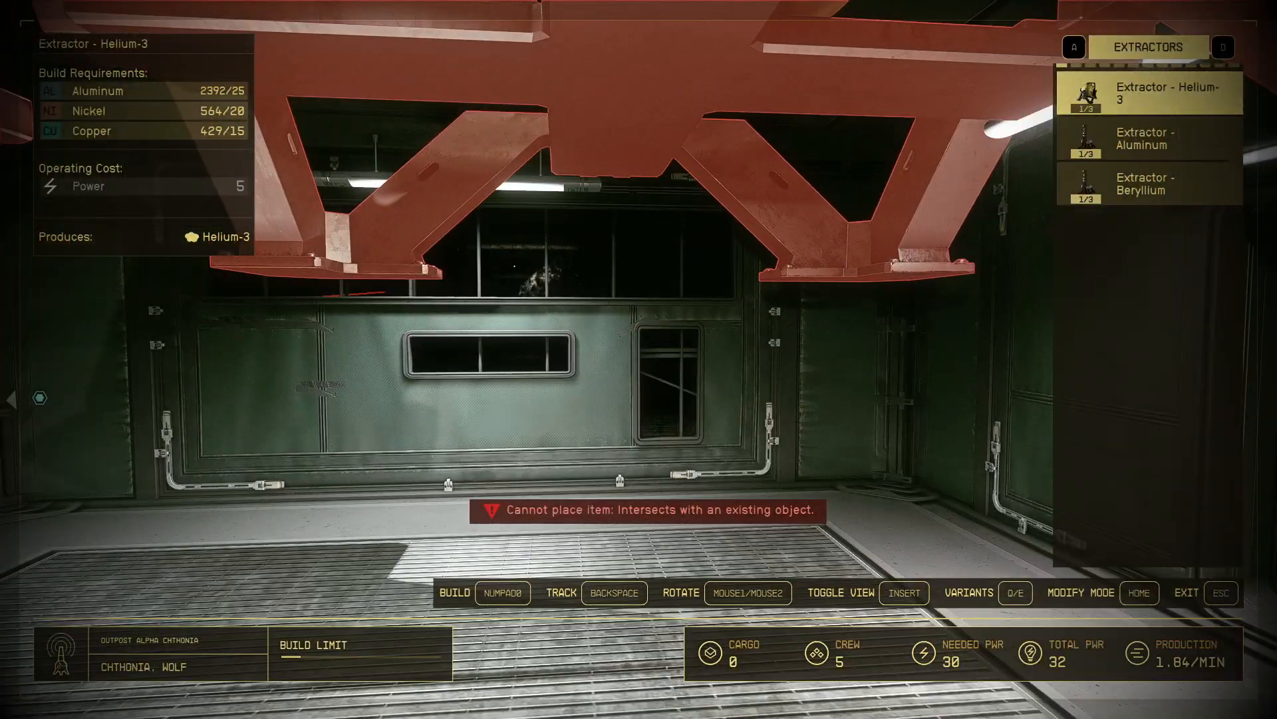
key(a)
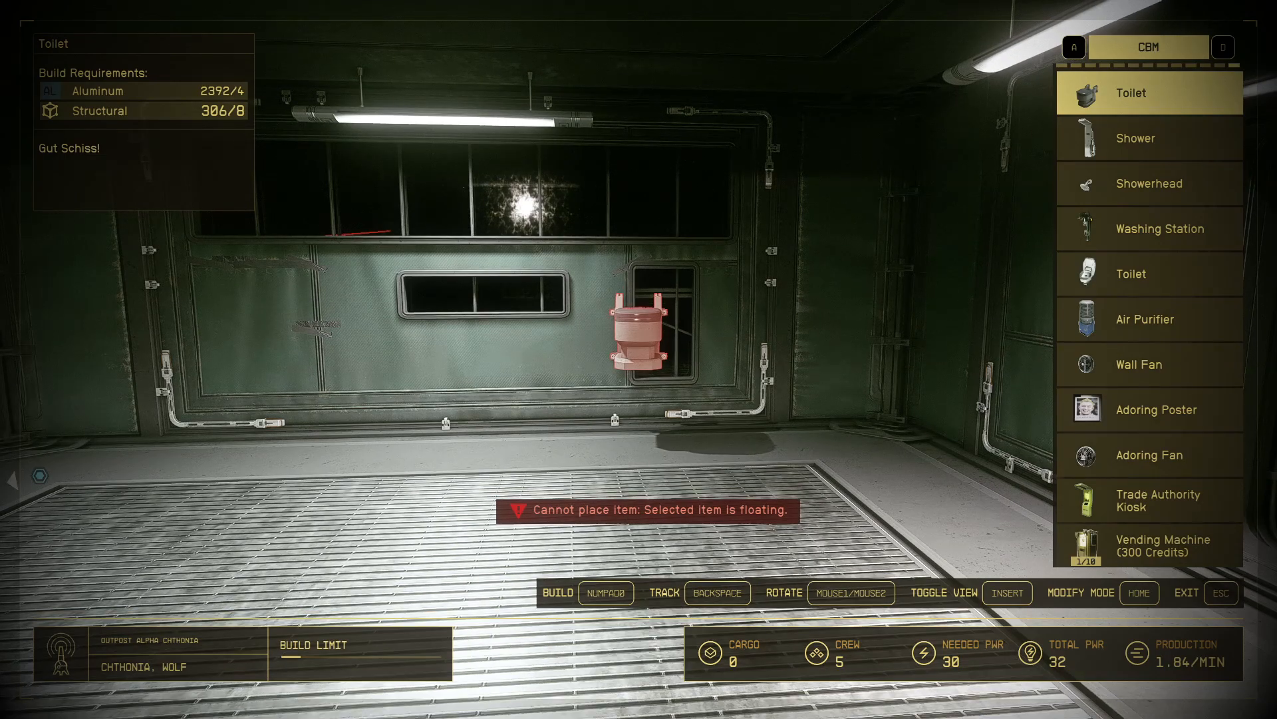
Browse the CBM category's items from the showerhead through the washing station and wall fan to the Adoring Poster, previewing each.
key(Down)
key(Down)
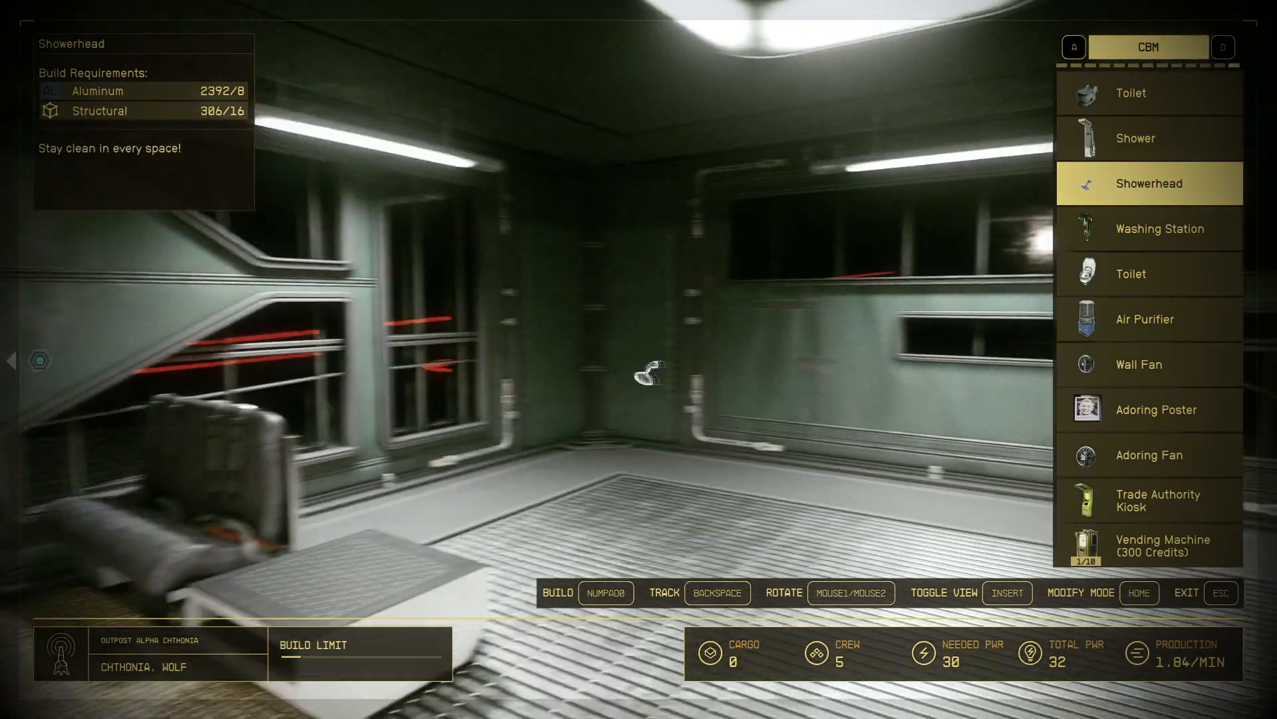
key(Down)
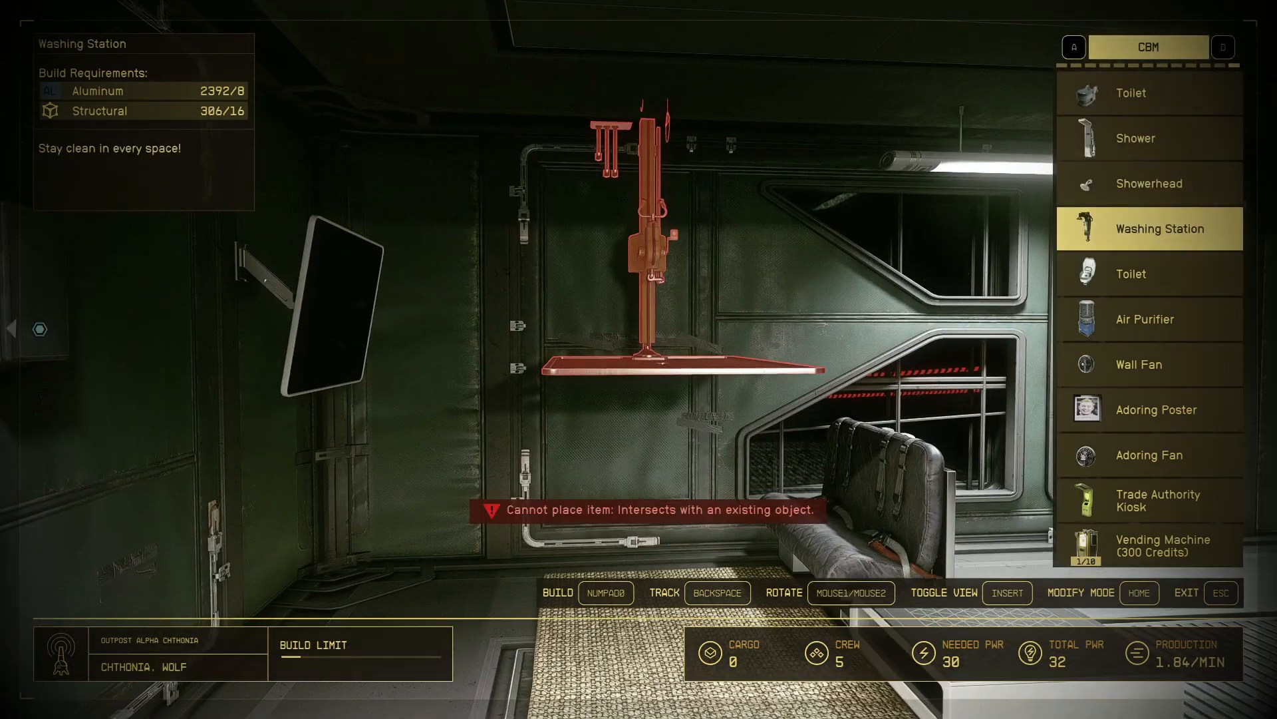
key(Down)
key(Down)
key(Down)
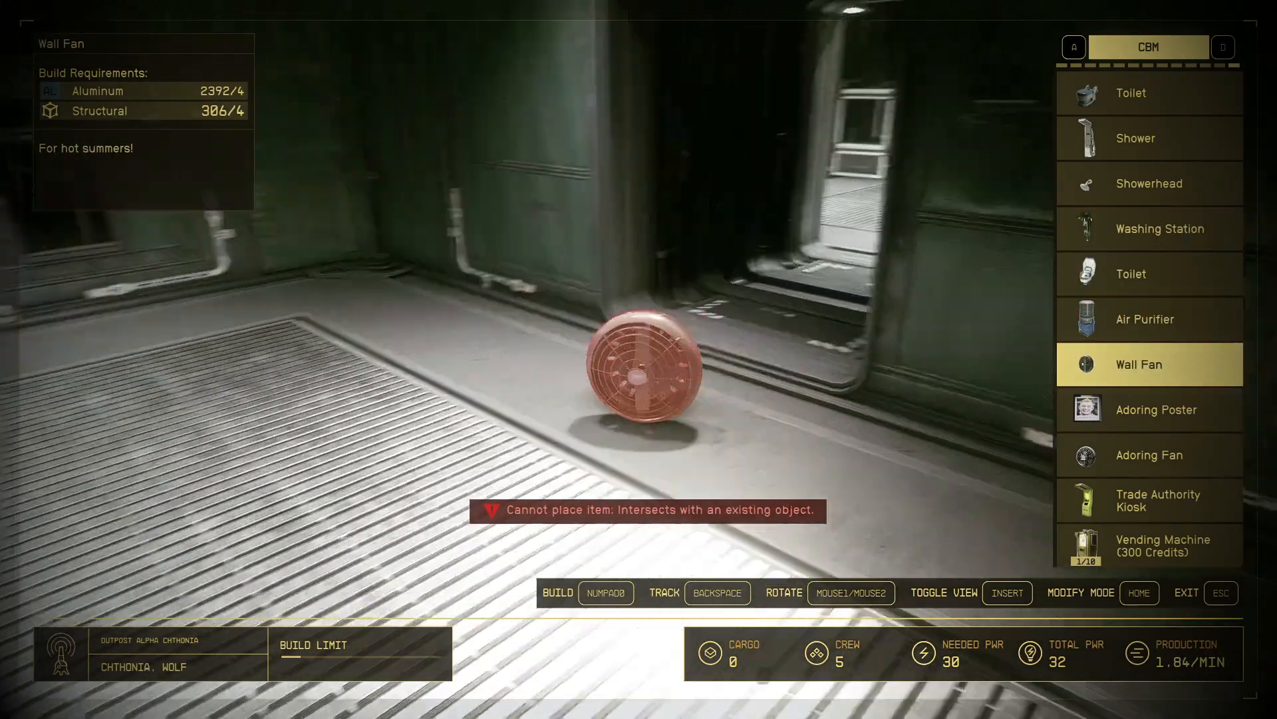
key(Down)
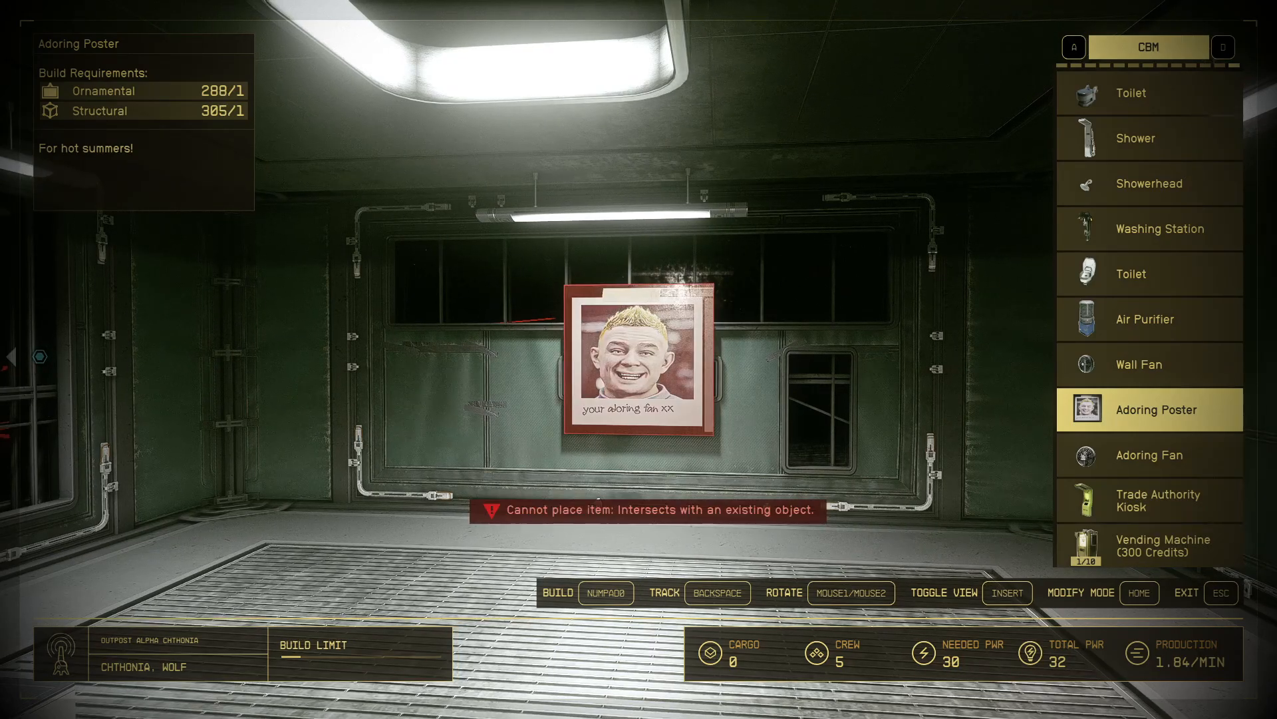
Preview the Adoring Fan item, leave build mode and inspect the placed poster and wall fan up close.
key(Down)
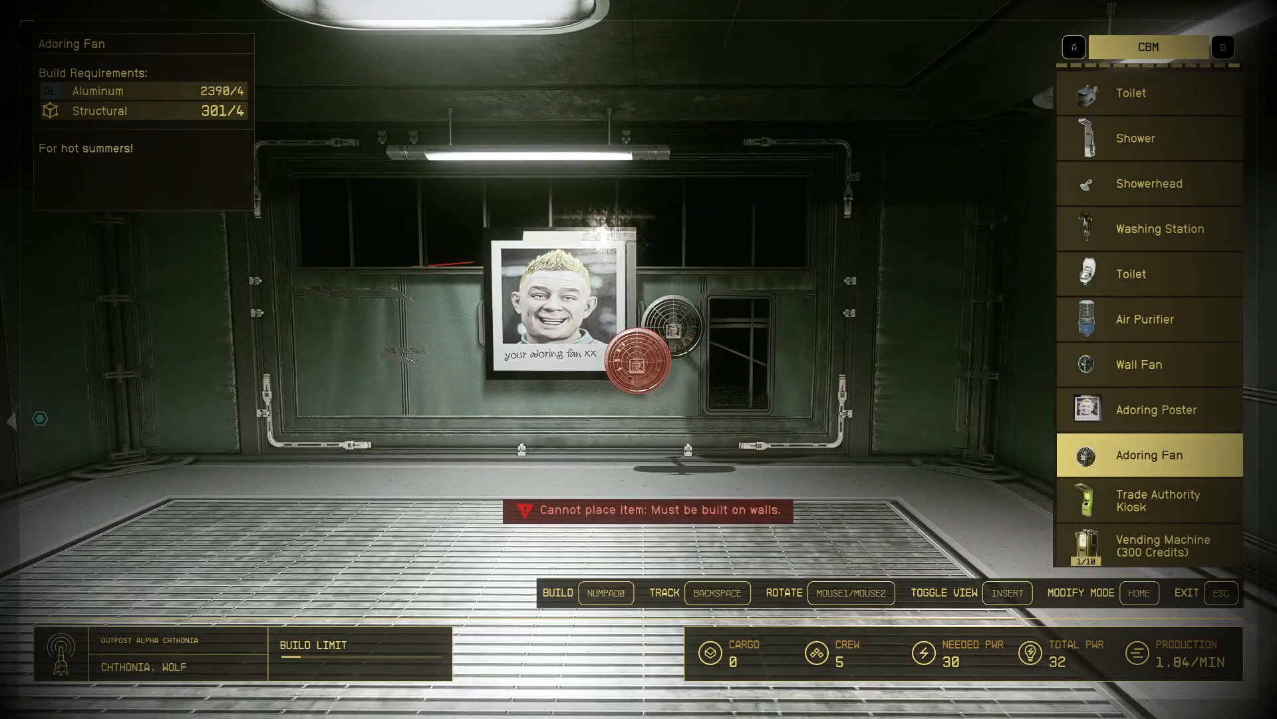
key(Escape)
key(w)
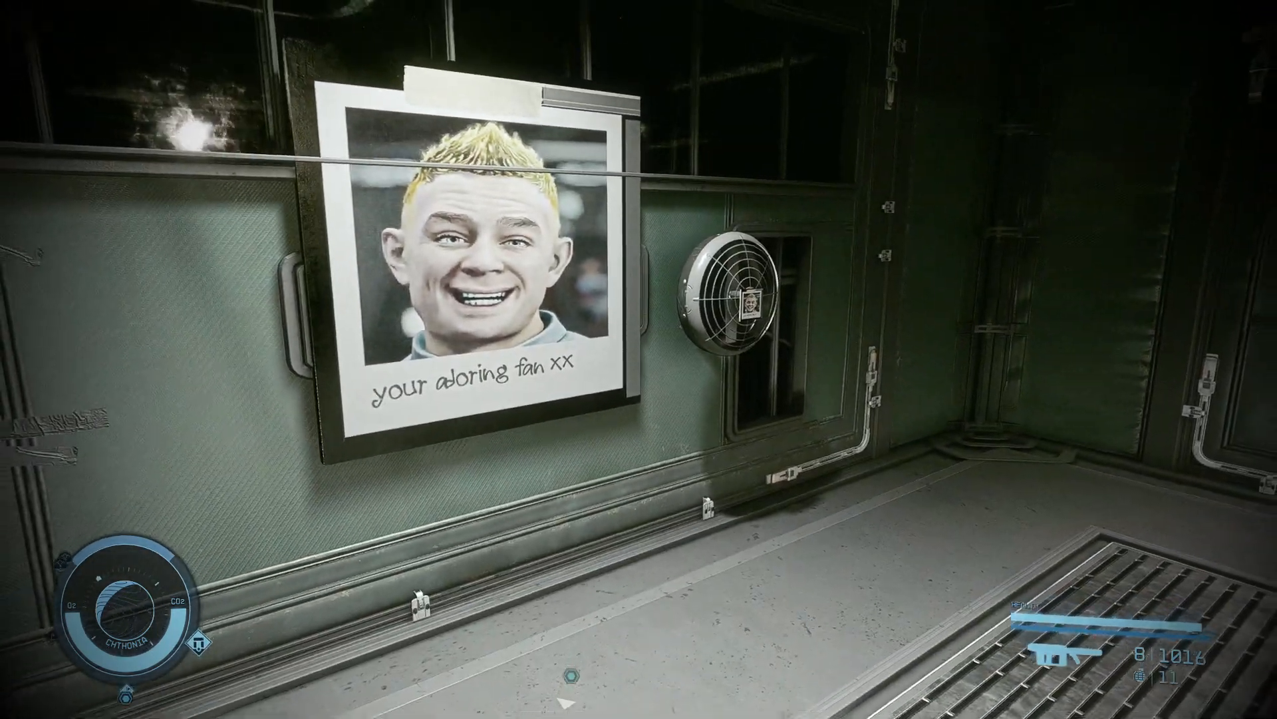
mouse_move(639, 360)
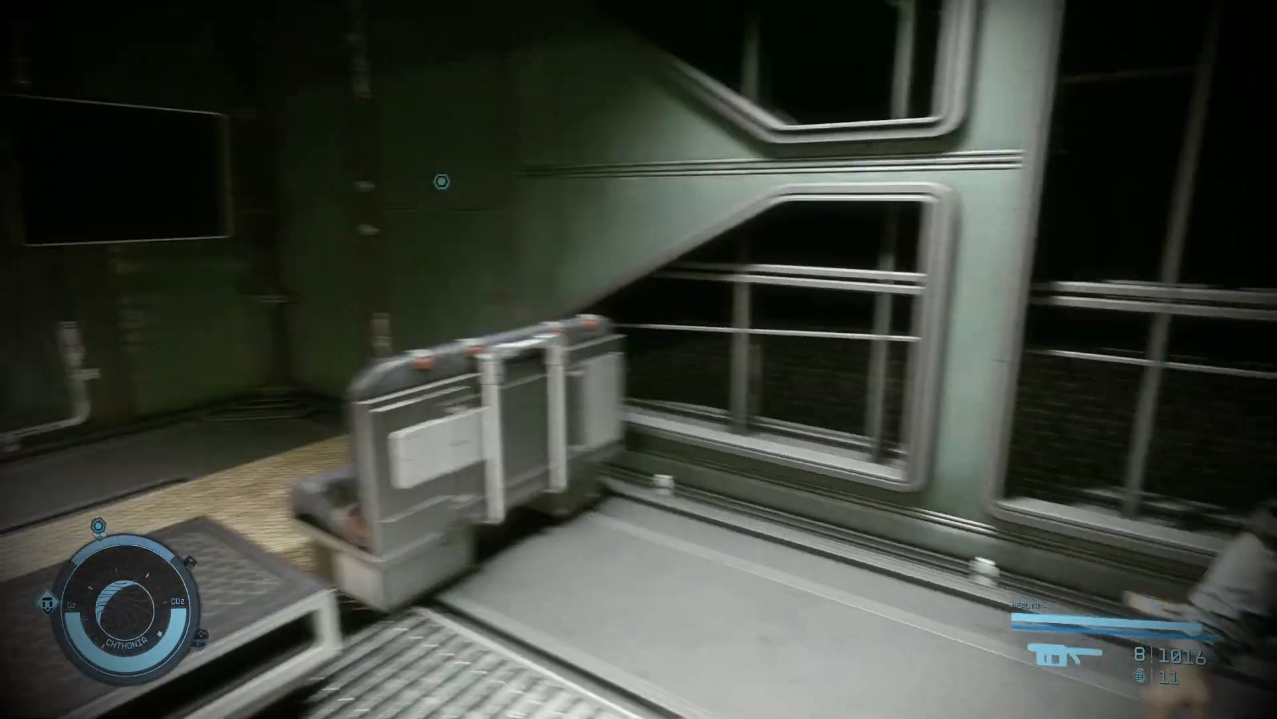
key(w)
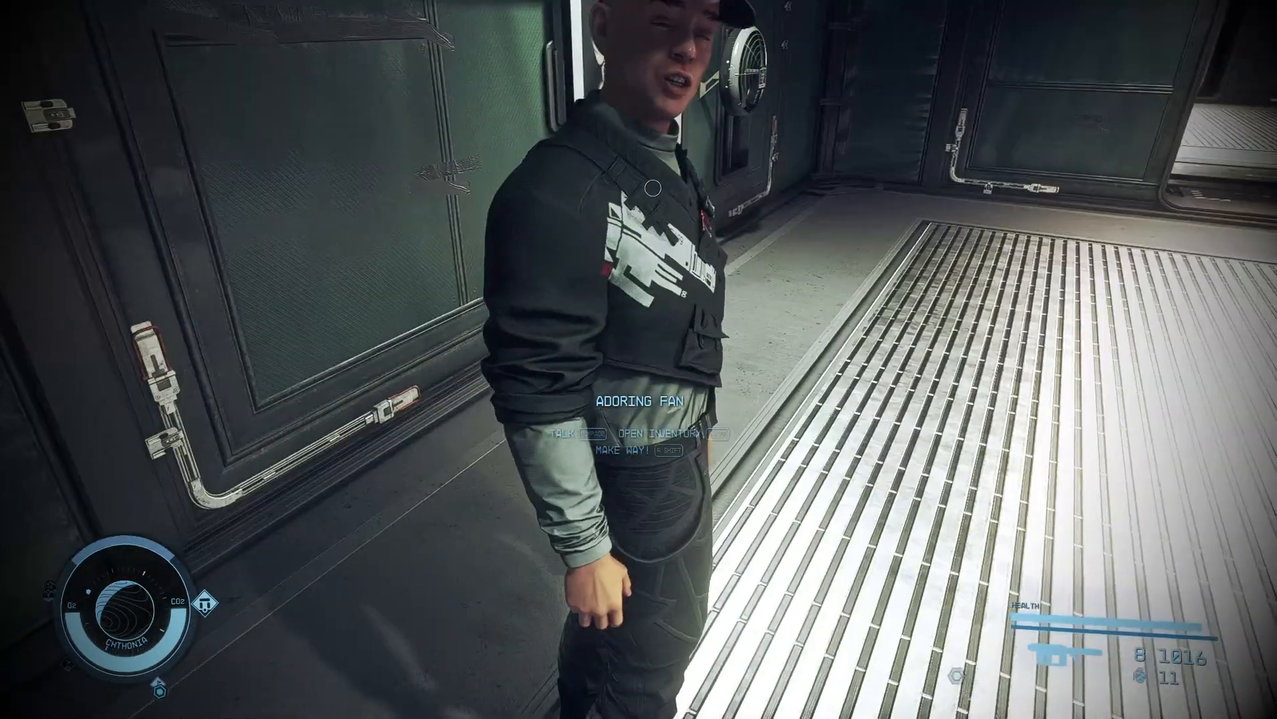
Attack the Adoring Fan companion beside the poster and bring him back to the player through the console.
click(653, 188)
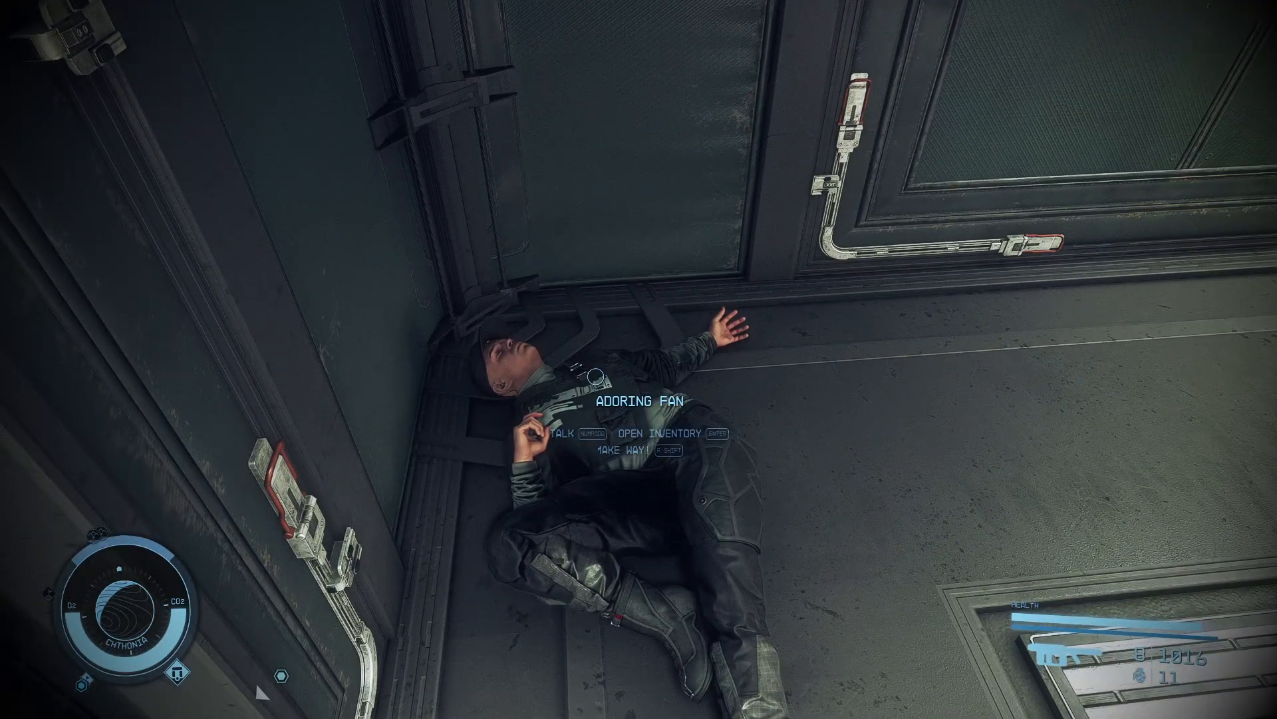
key(grave)
click(596, 423)
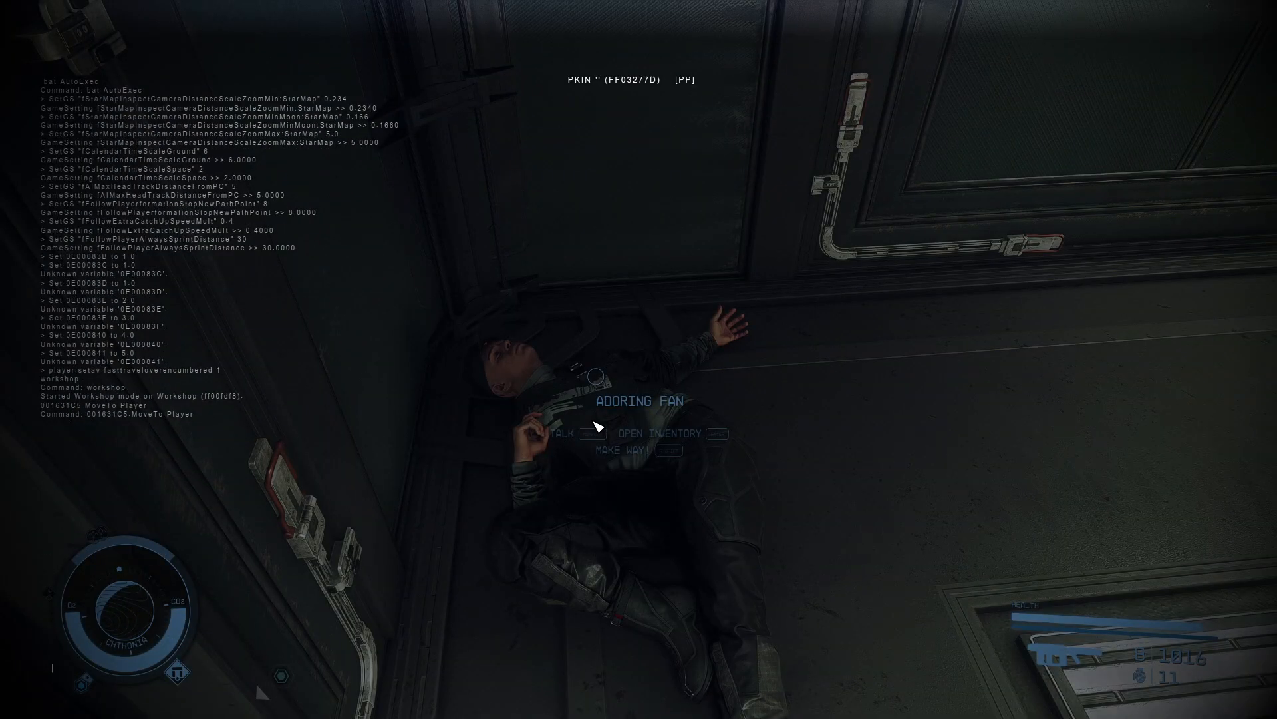
key(grave)
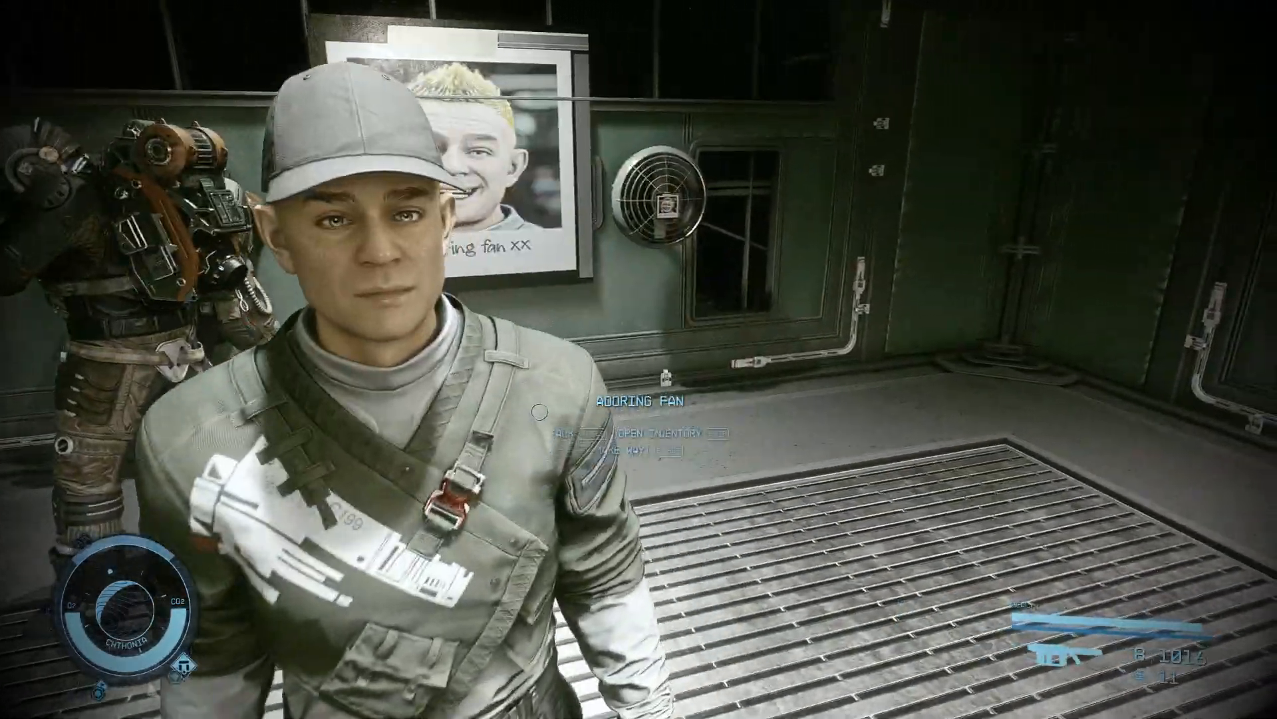
key(r)
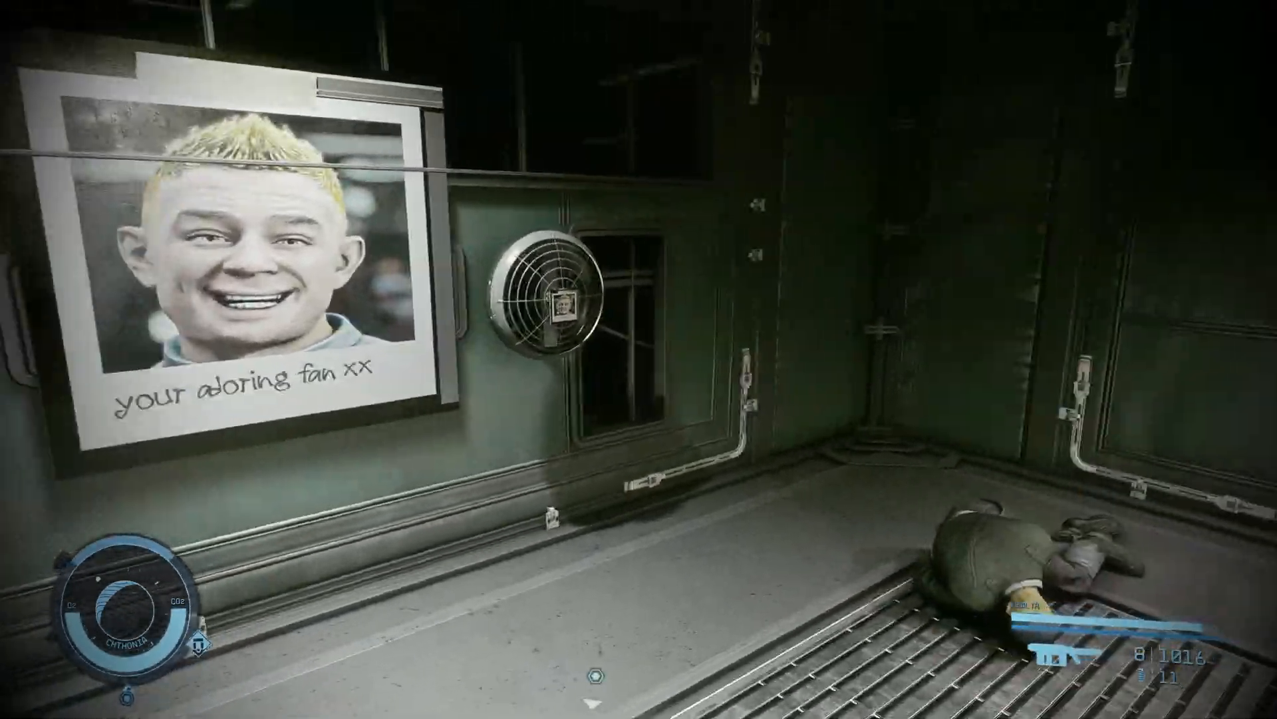
key(w)
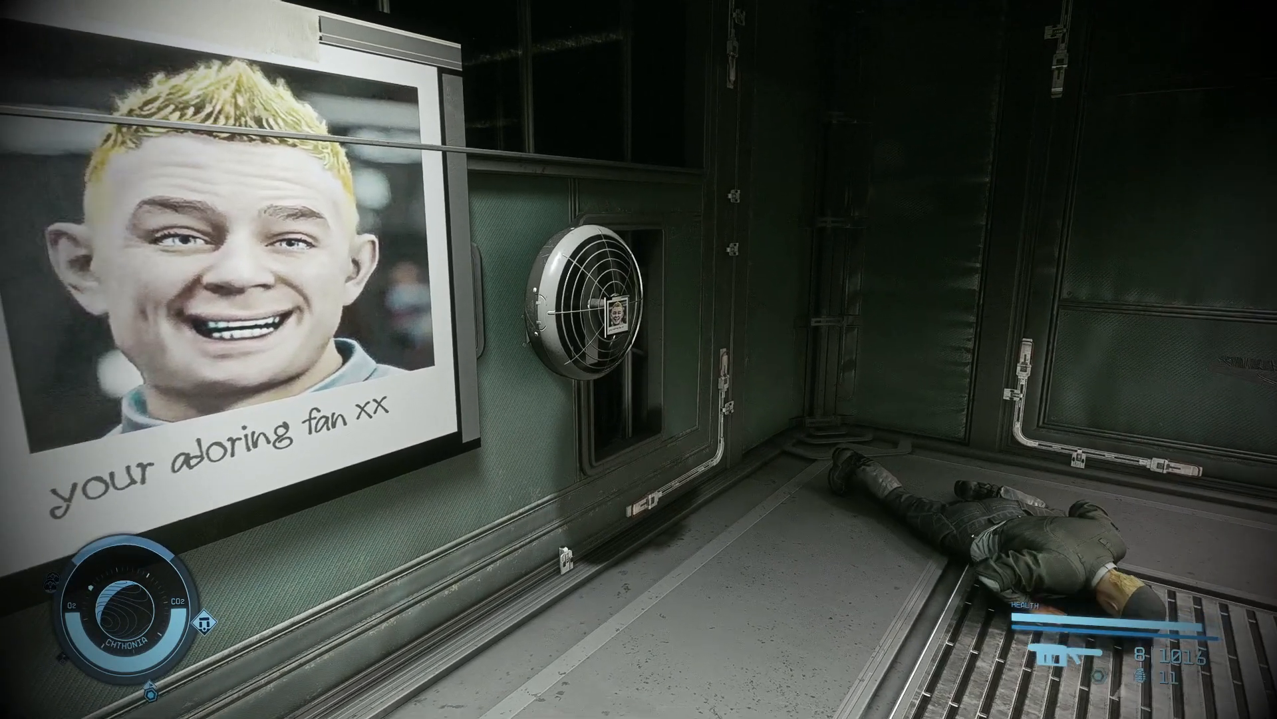
key(grave)
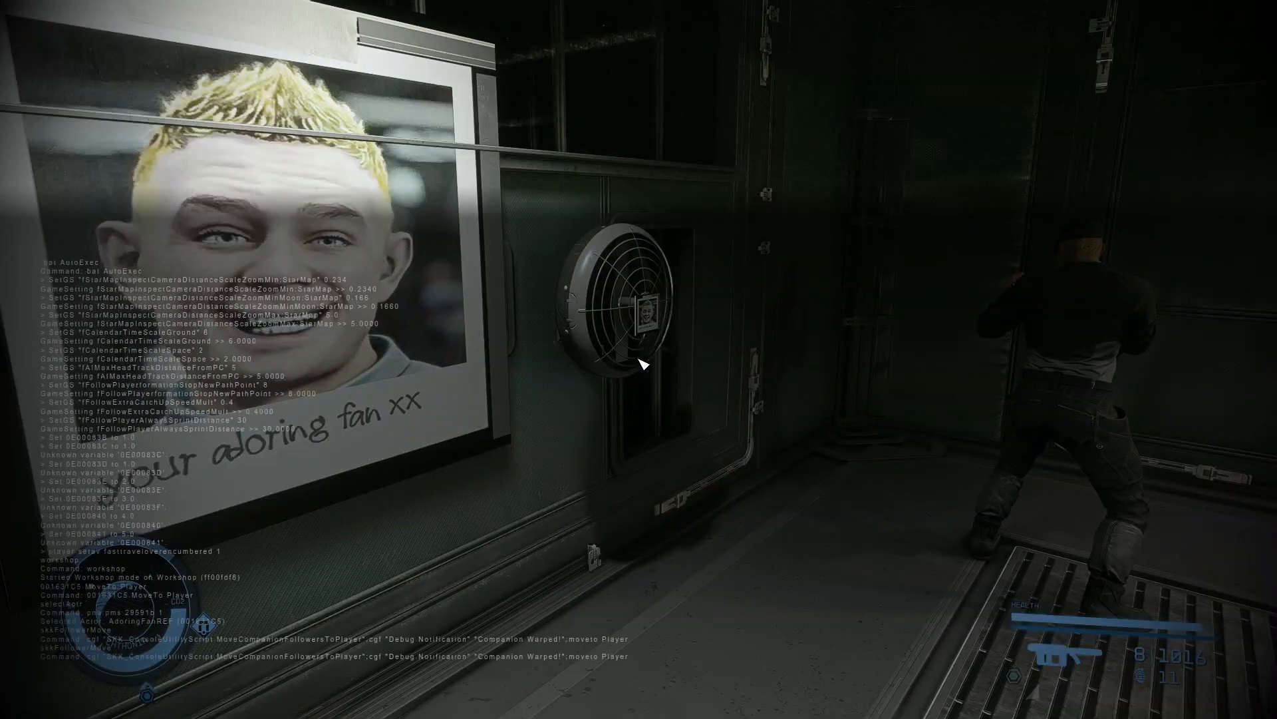
key(grave)
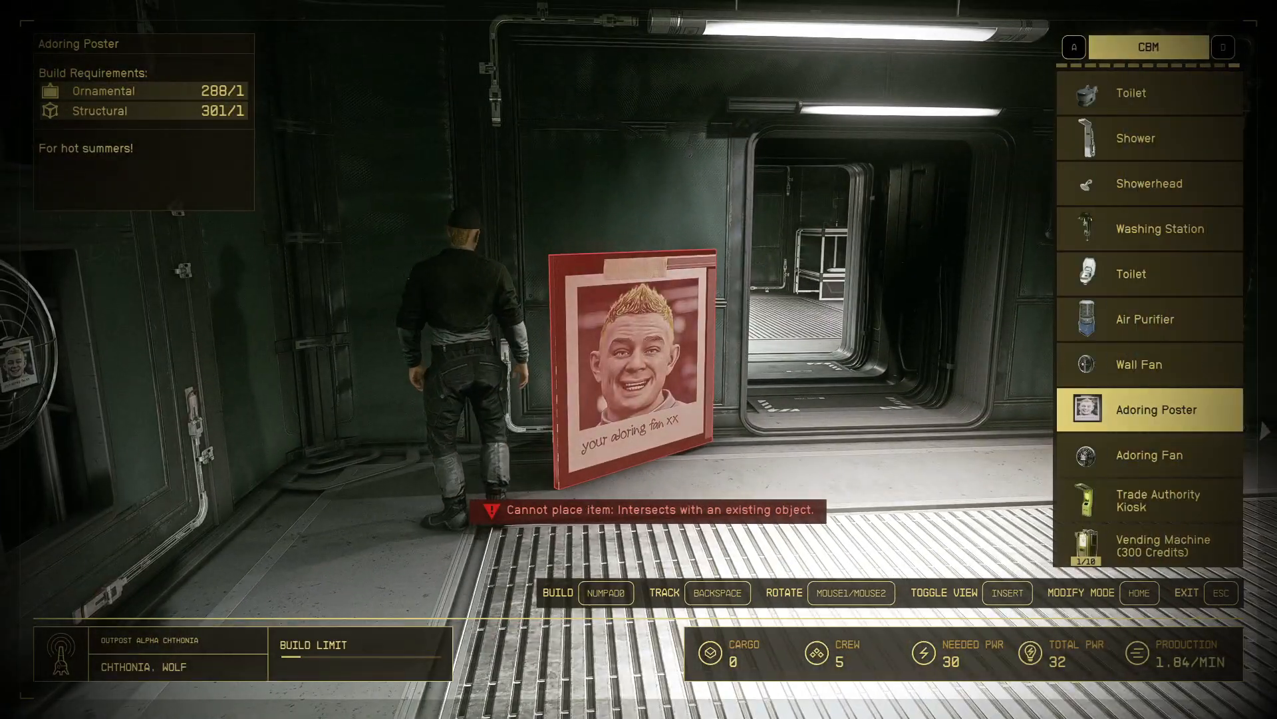
In build mode's CBM category, browse past the Trade Authority Kiosk and cycle through all Vending Machine variants.
key(s)
key(s)
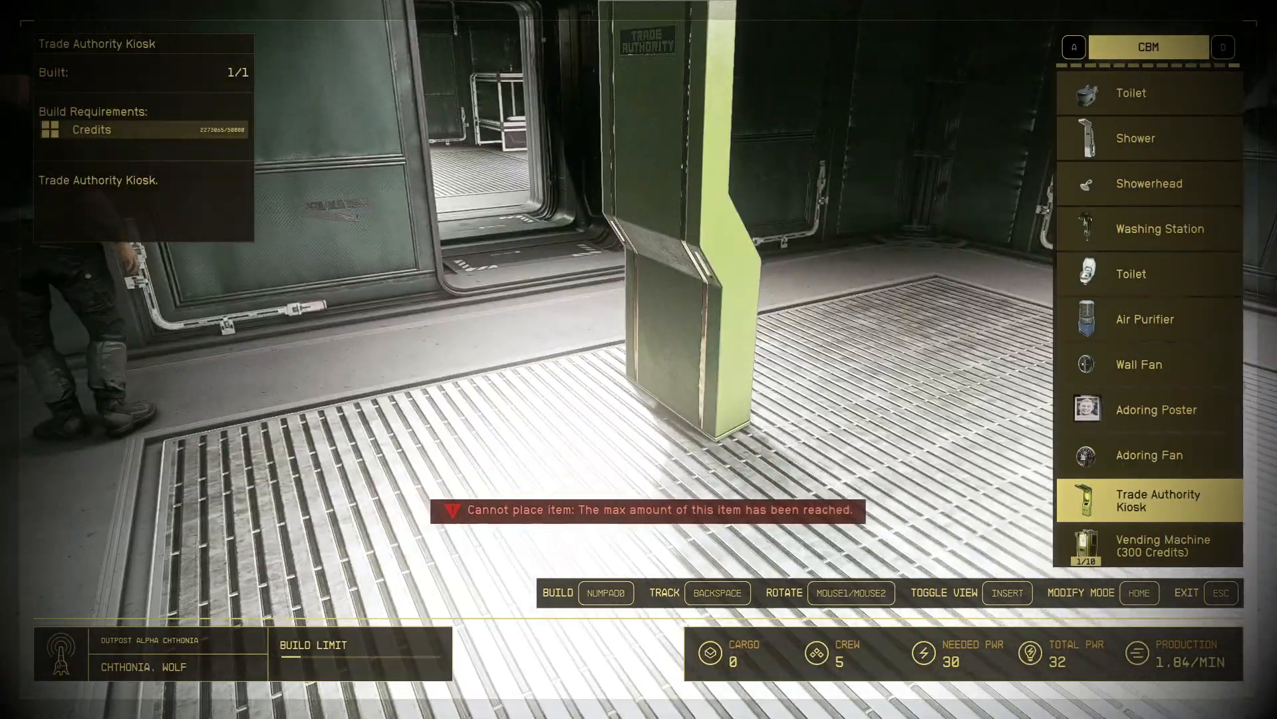
key(s)
key(e)
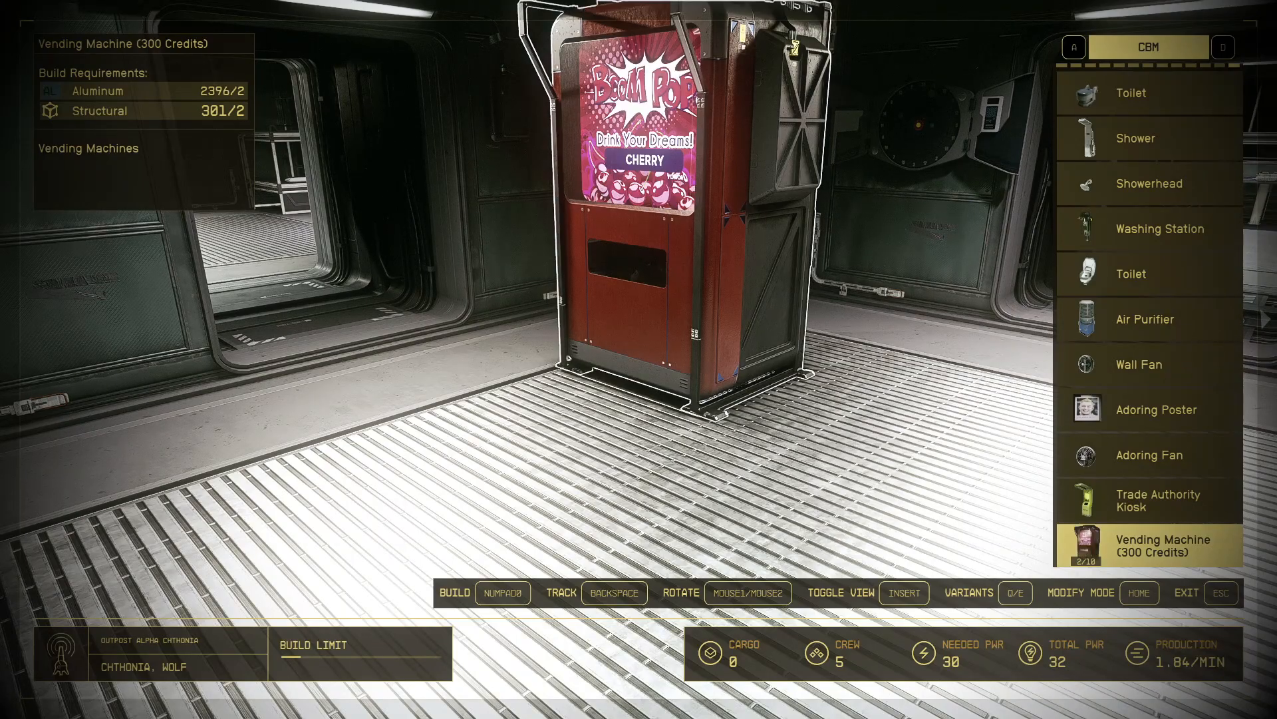
key(e)
key(e)
key(e)
key(e)
key(e)
key(e)
key(e)
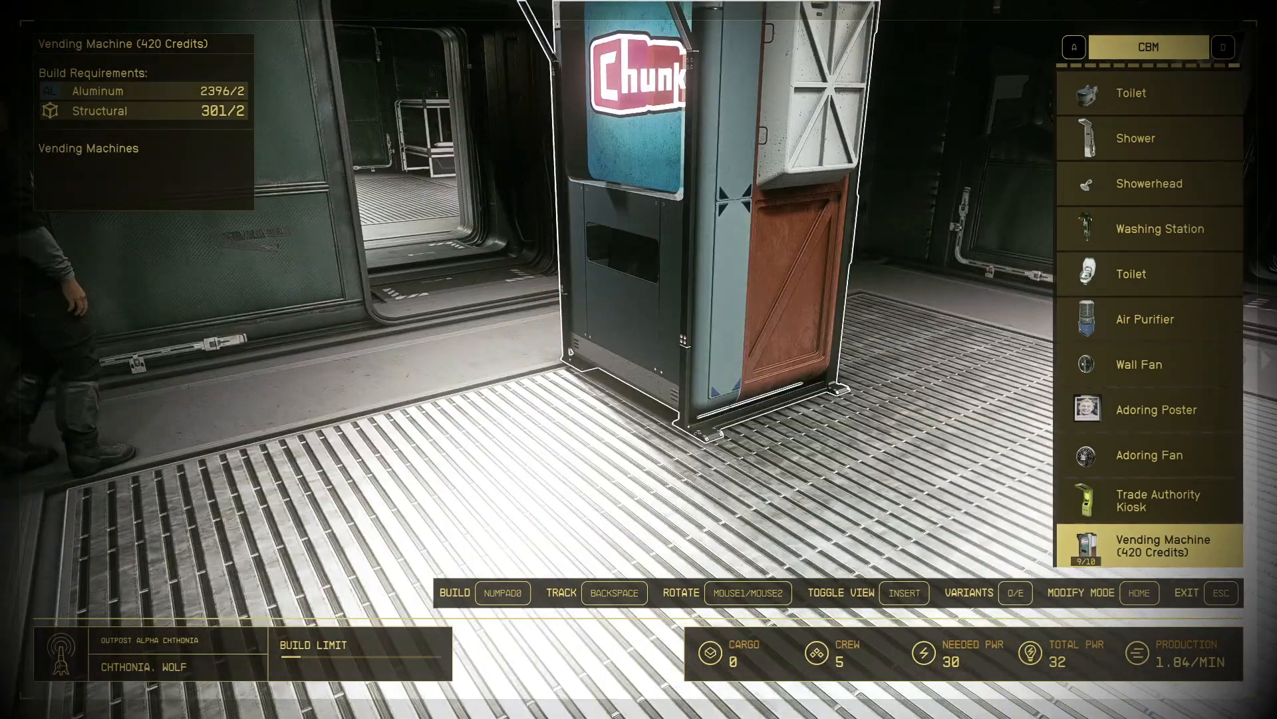
key(e)
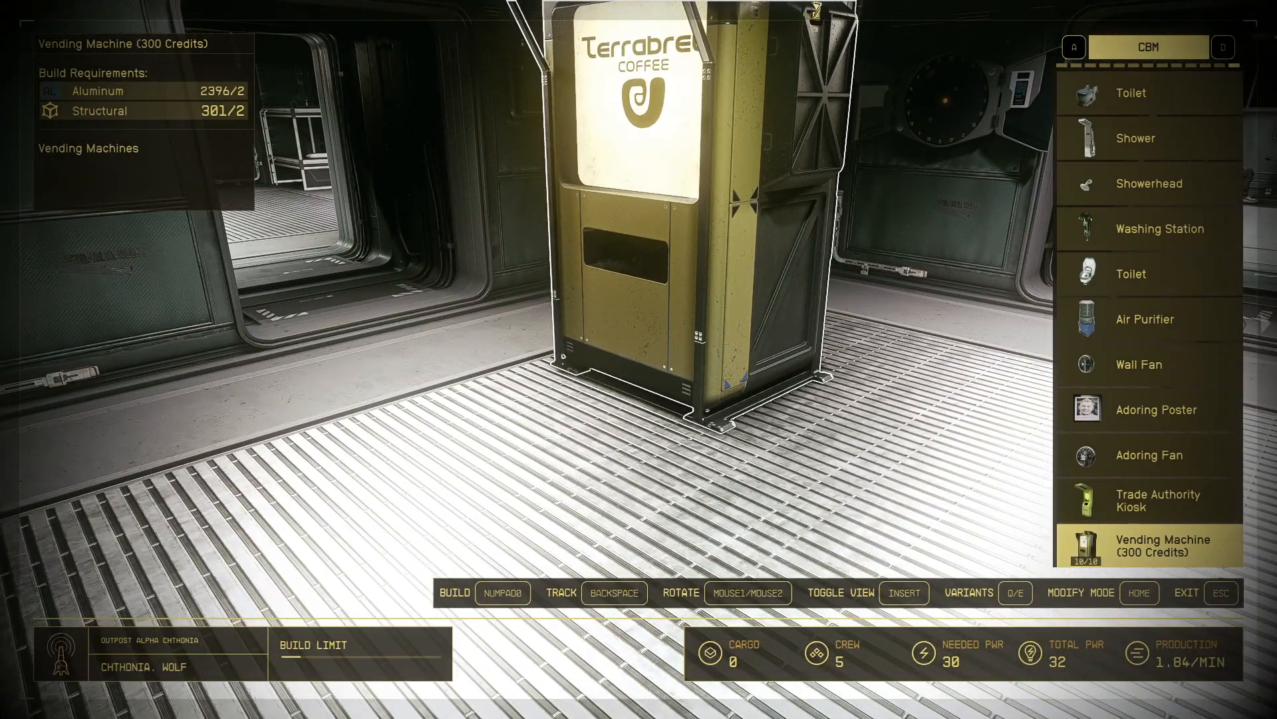
Compare the Extractors category with the custom CBM category, browsing CBM down to the second Toilet.
key(w)
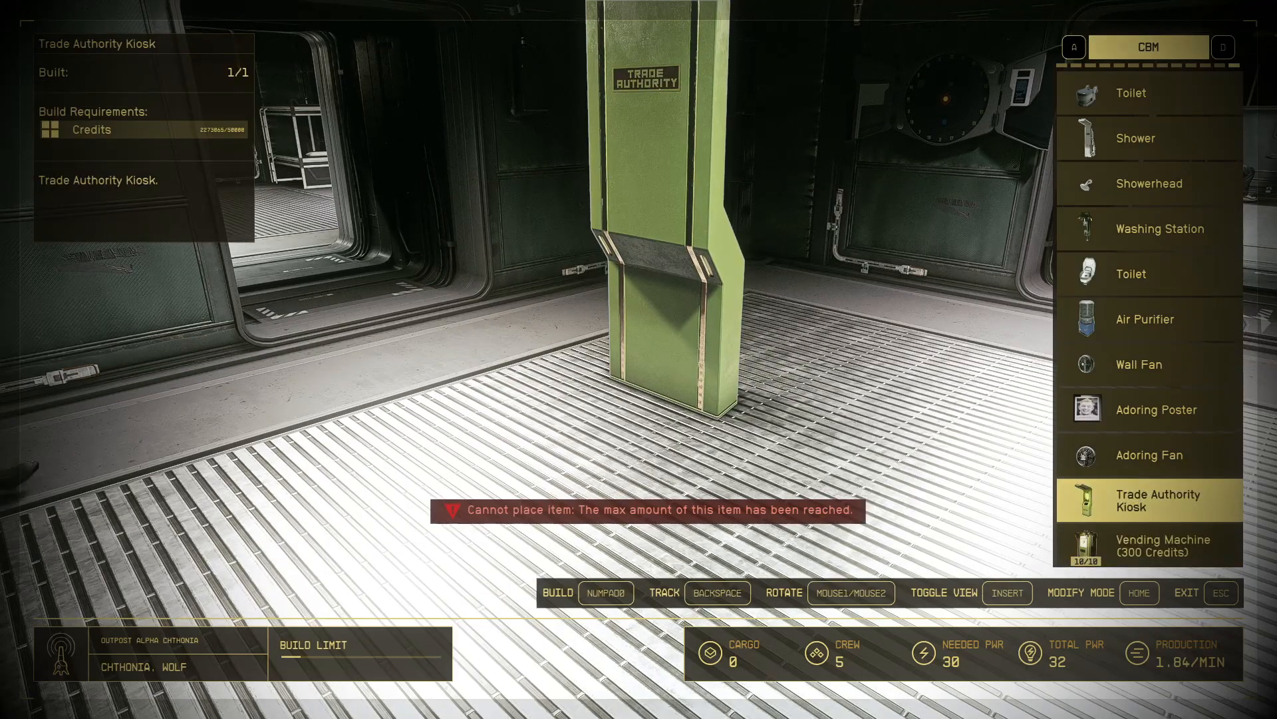
key(d)
key(a)
key(s)
key(s)
key(s)
key(s)
key(a)
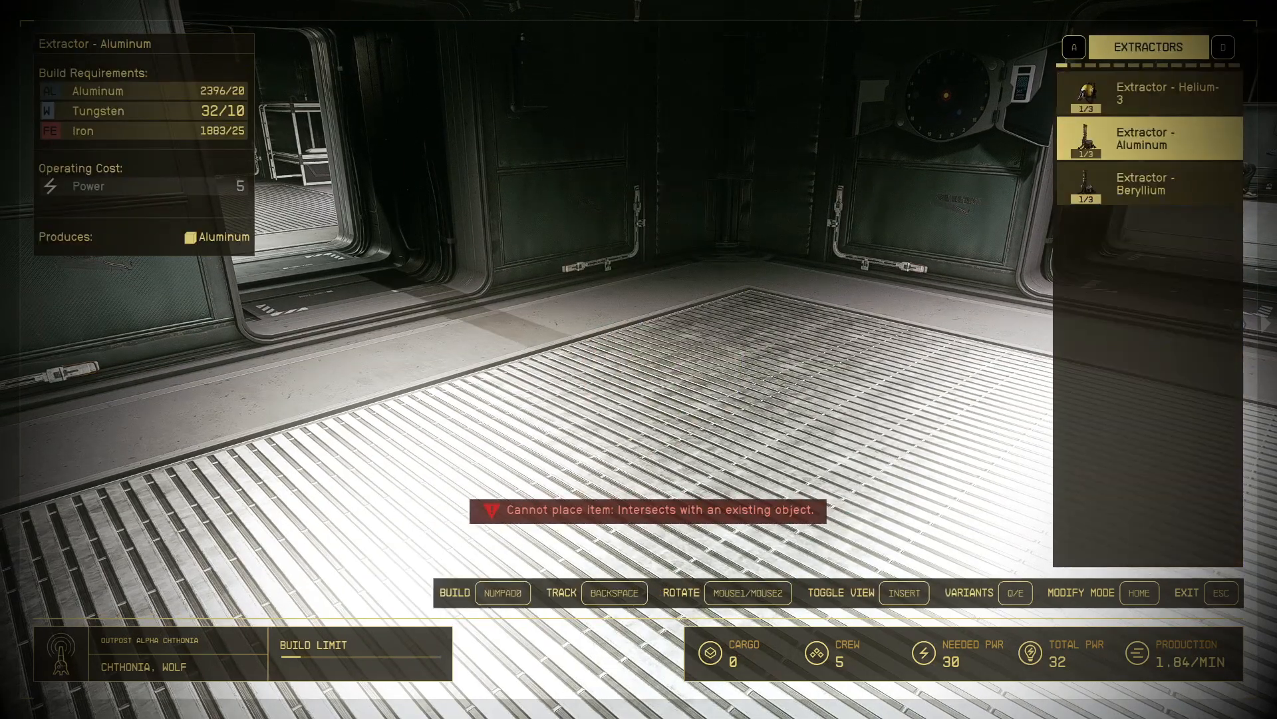
key(w)
key(d)
key(s)
key(s)
key(s)
key(s)
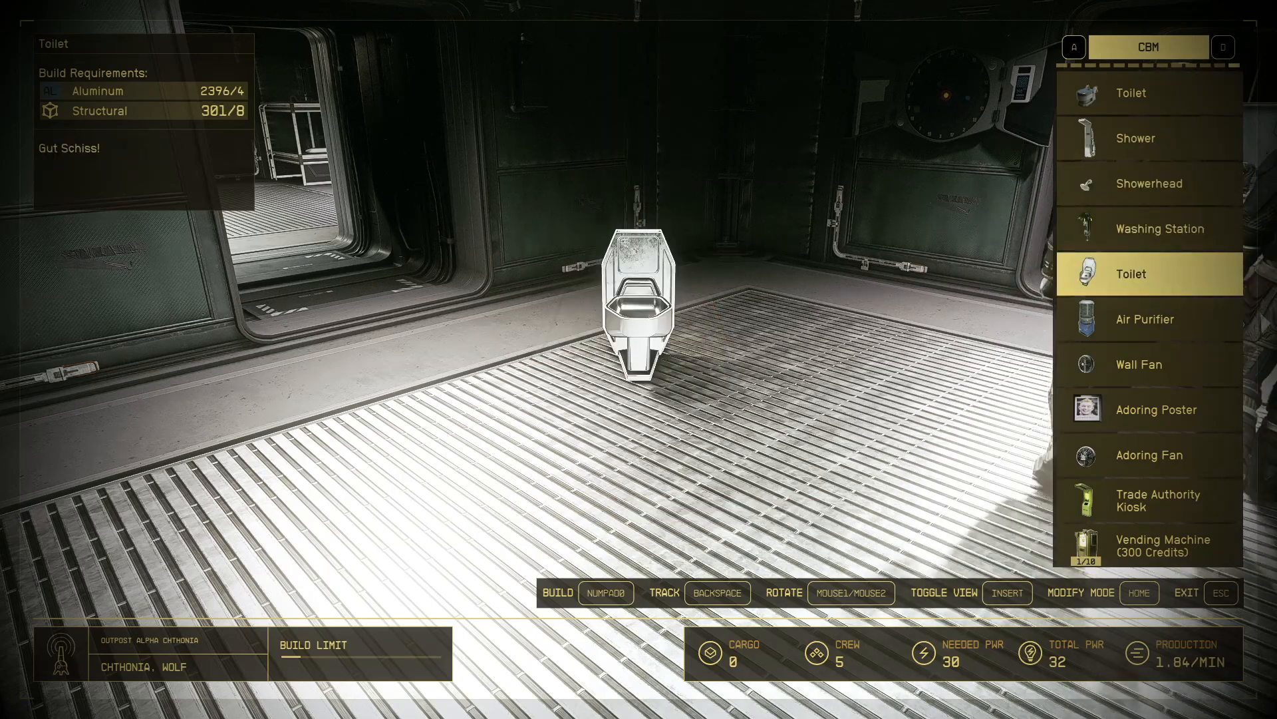
Leave build mode and quit the game with the console command qq.
key(Escape)
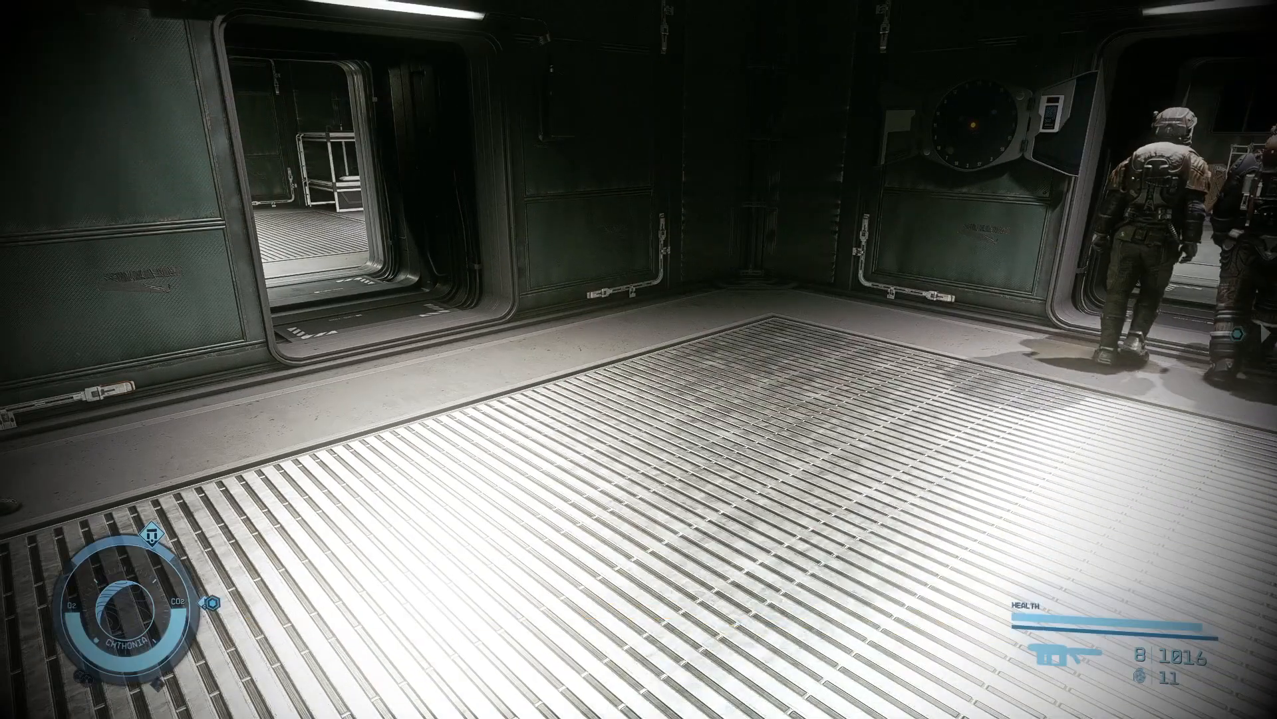
key(grave)
text(qq)
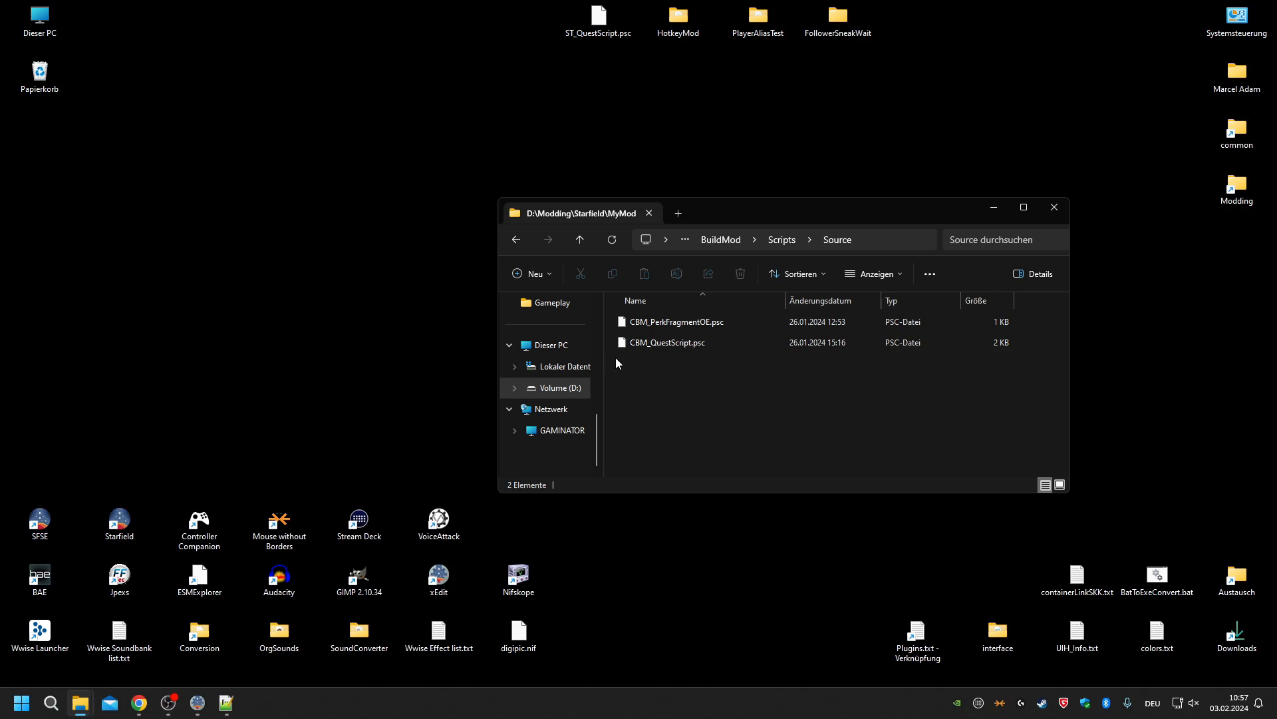
In File Explorer, browse to BuildMod's textures\interface\workshopicons folder and look through its .dds build icons.
click(723, 240)
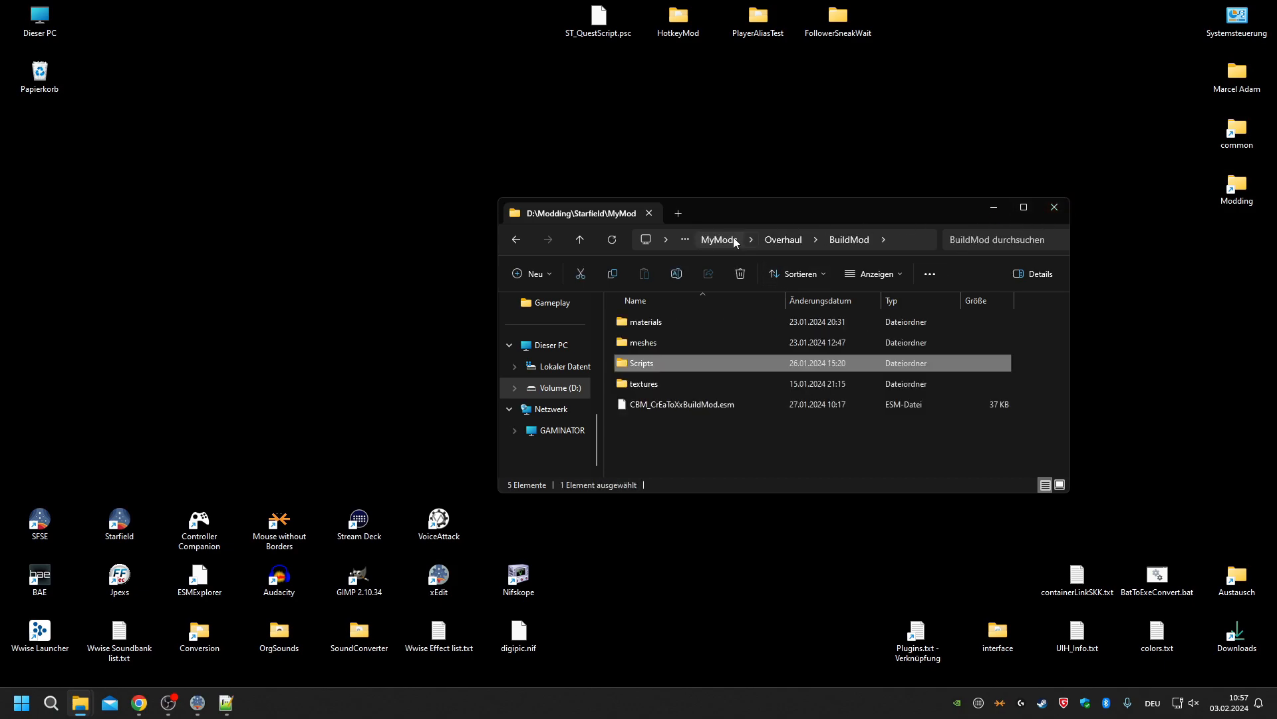
double_click(649, 383)
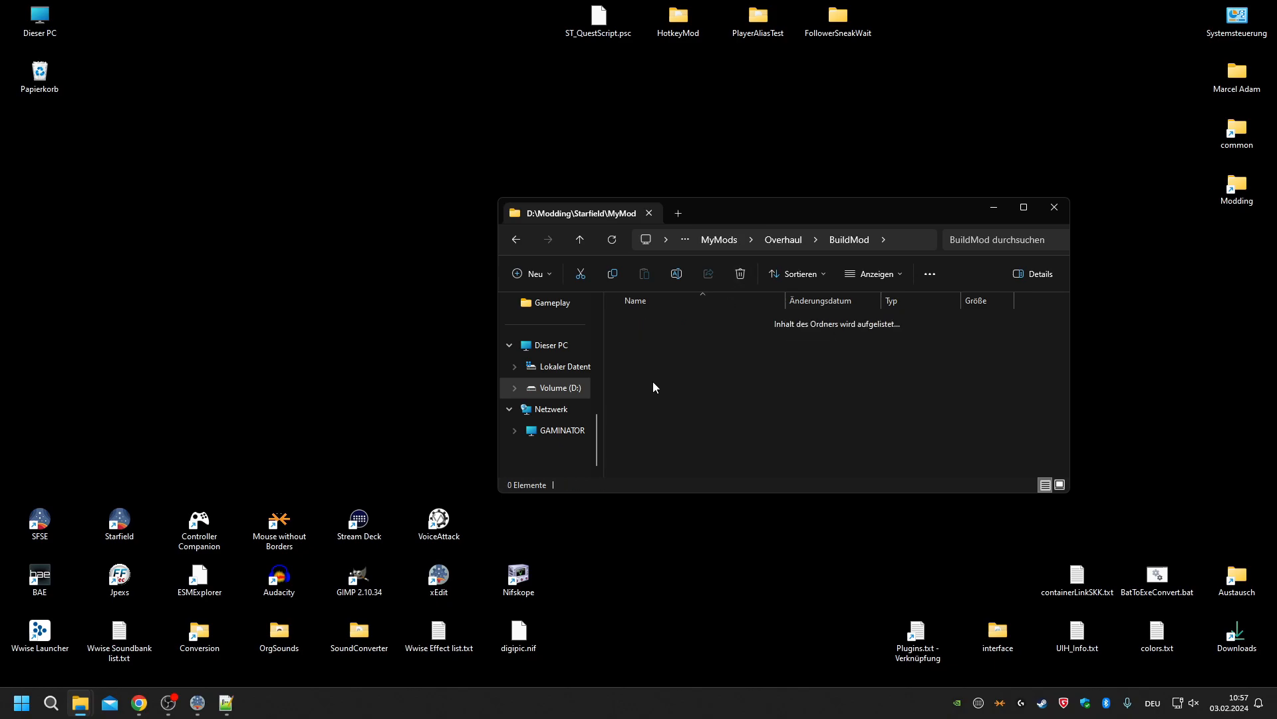
double_click(668, 325)
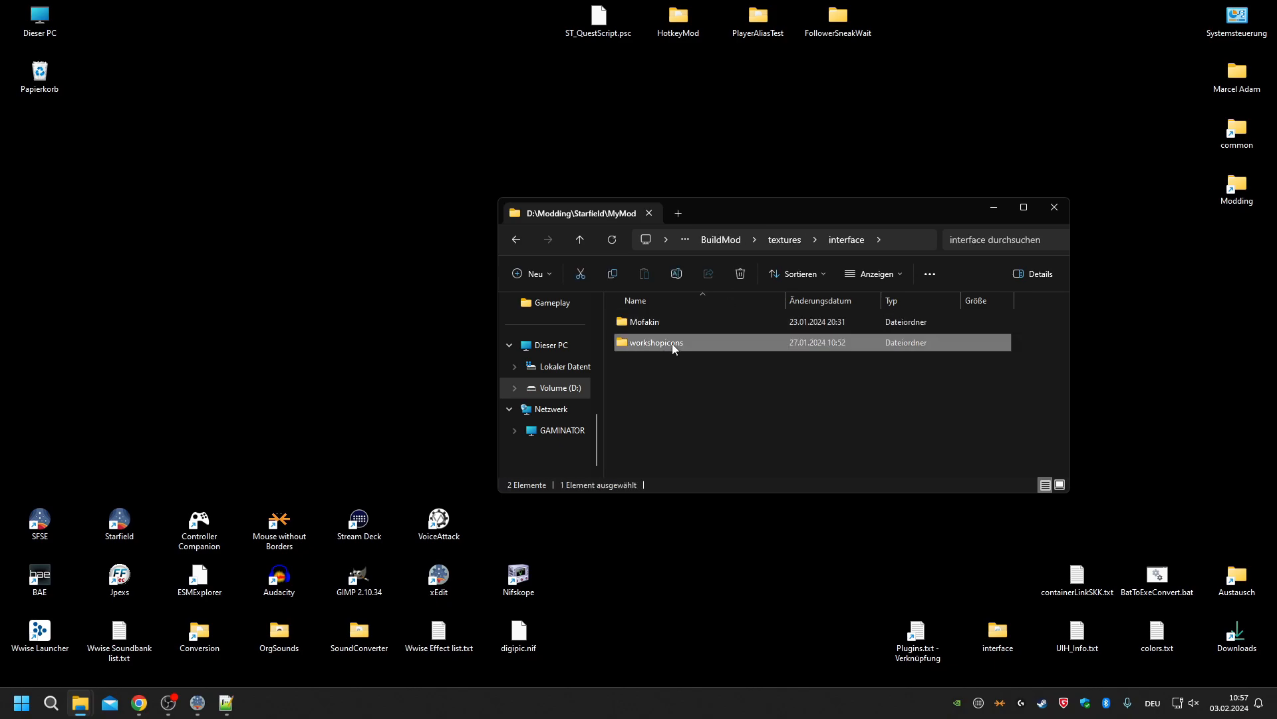
double_click(672, 342)
scroll(689, 337, down, 3)
scroll(700, 418, up, 3)
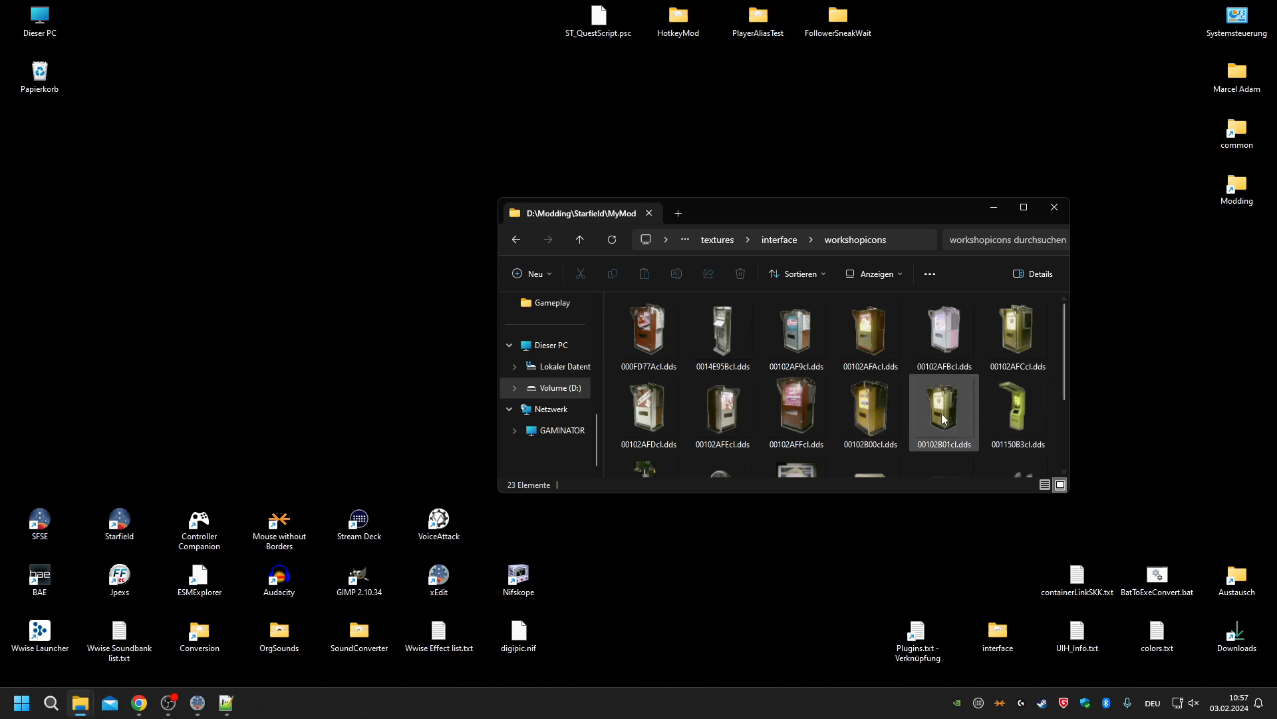
Load Starfield - Interface.ba2 from the game's Data folder into B.A.E., inspect its interface folder and close it.
click(717, 239)
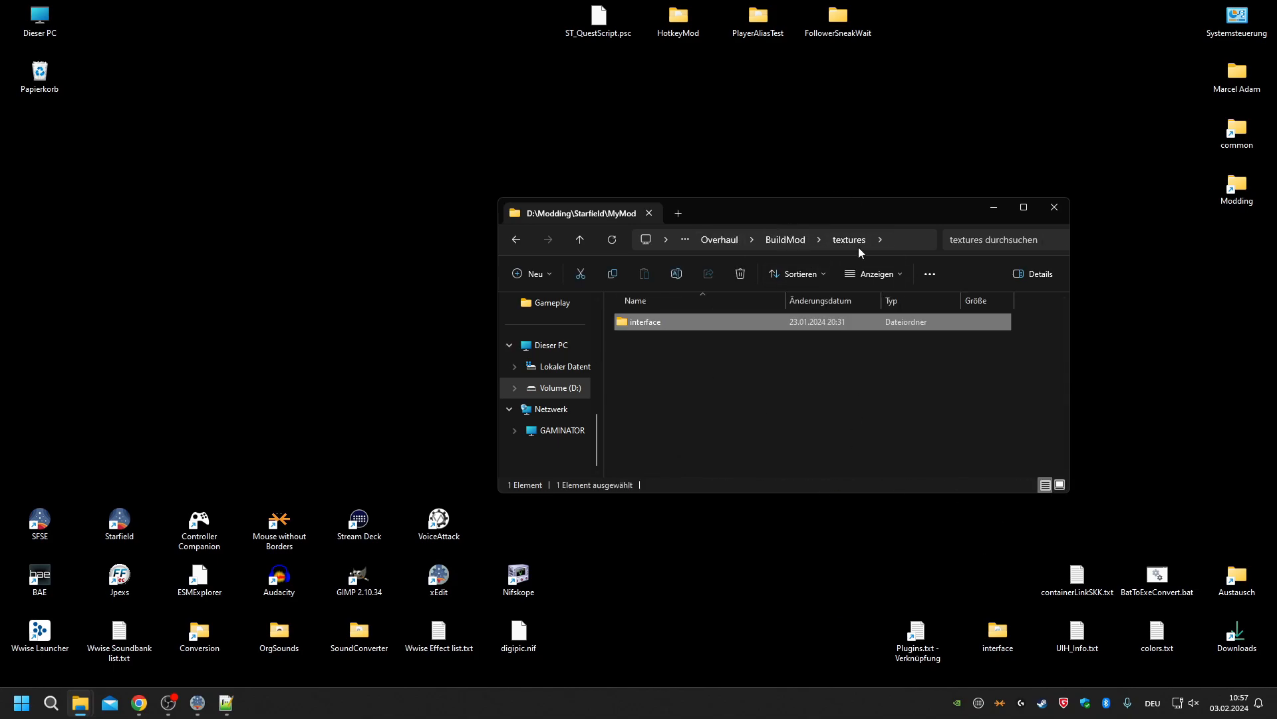
double_click(1237, 129)
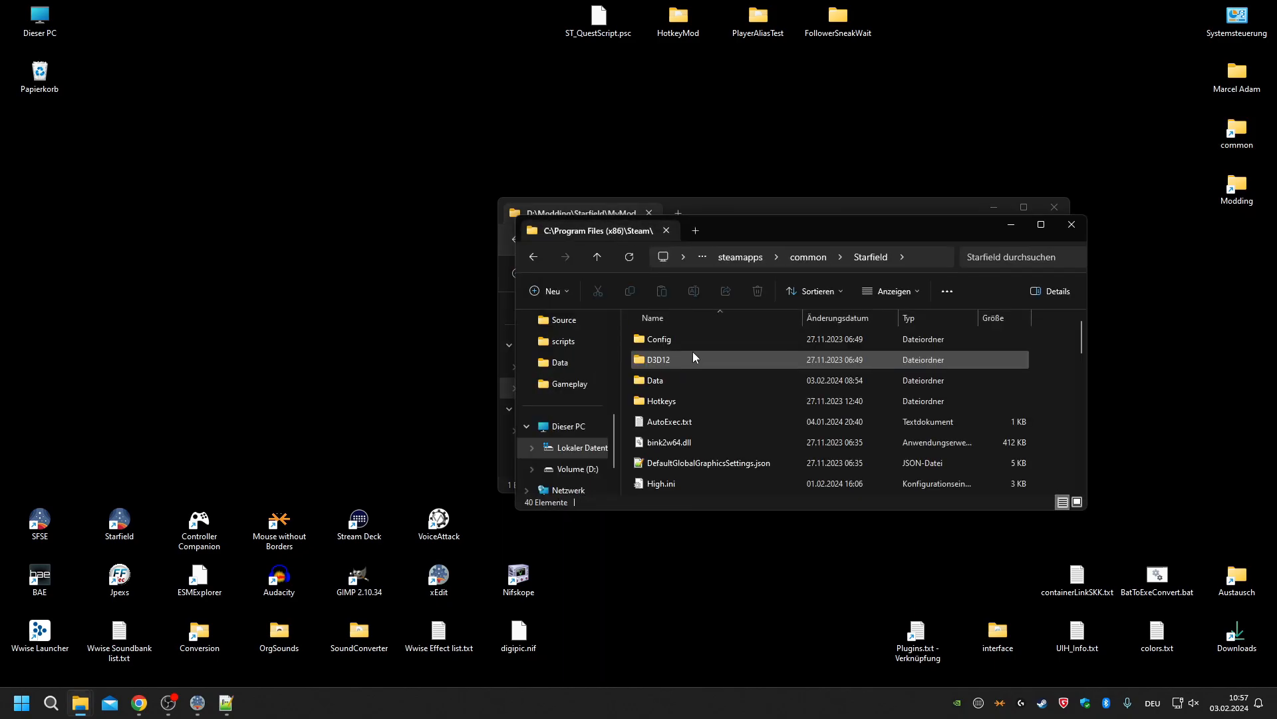
double_click(681, 373)
scroll(681, 372, down, 10)
scroll(682, 372, down, 5)
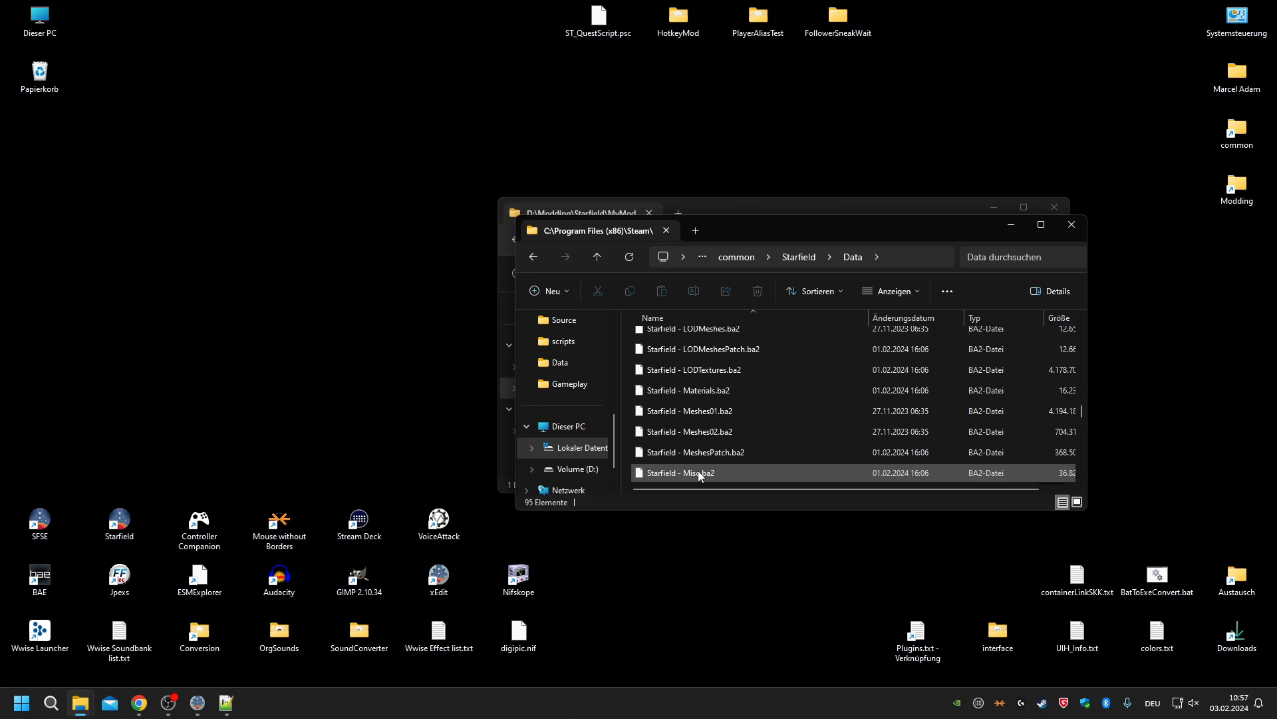
scroll(712, 446, up, 2)
drag(719, 398, 40, 575)
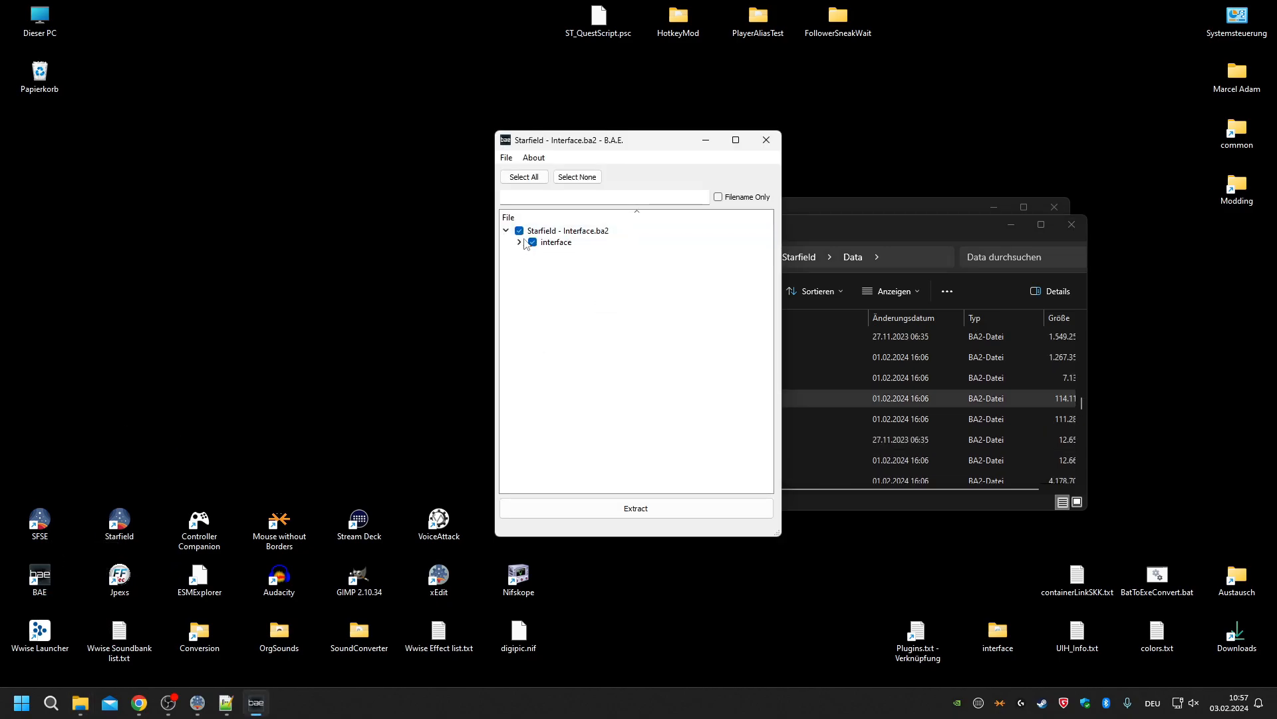
click(520, 242)
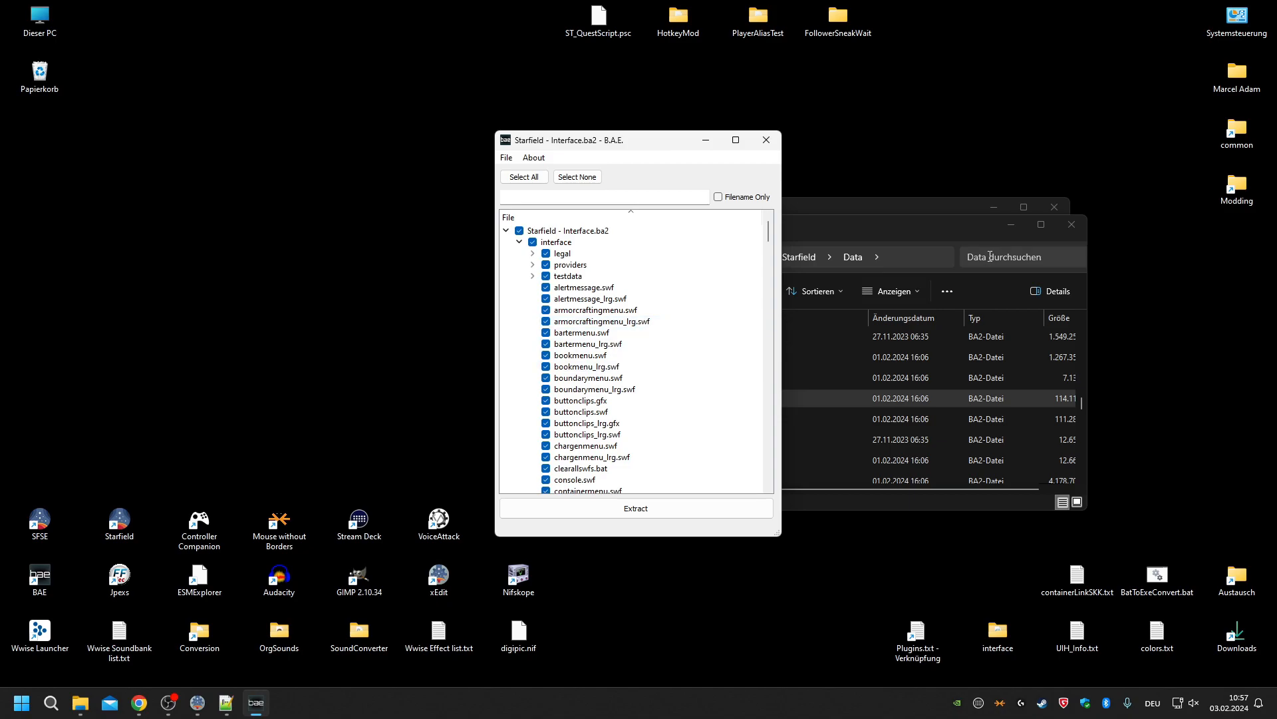
click(918, 205)
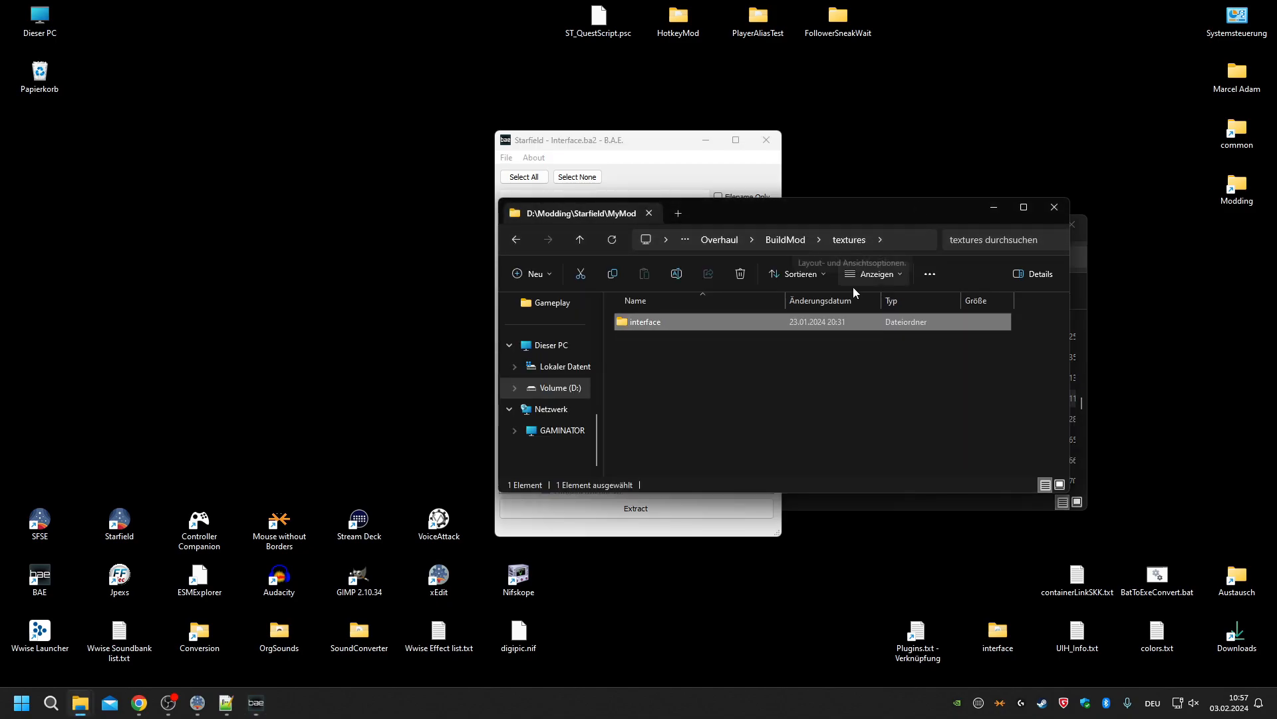
click(766, 140)
Load Starfield - Textures05.ba2 from the Data folder into B.A.E. and expand its textures and interface folders.
drag(845, 200, 706, 50)
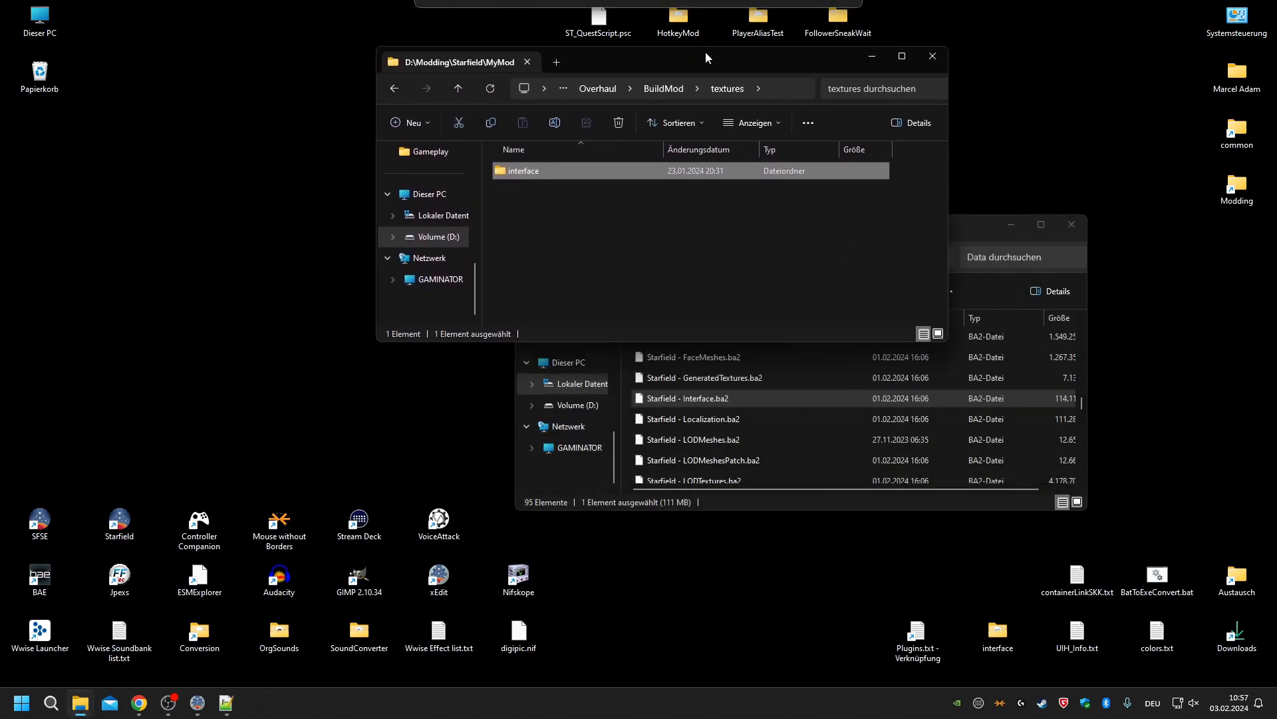
click(757, 386)
scroll(751, 399, down, 3)
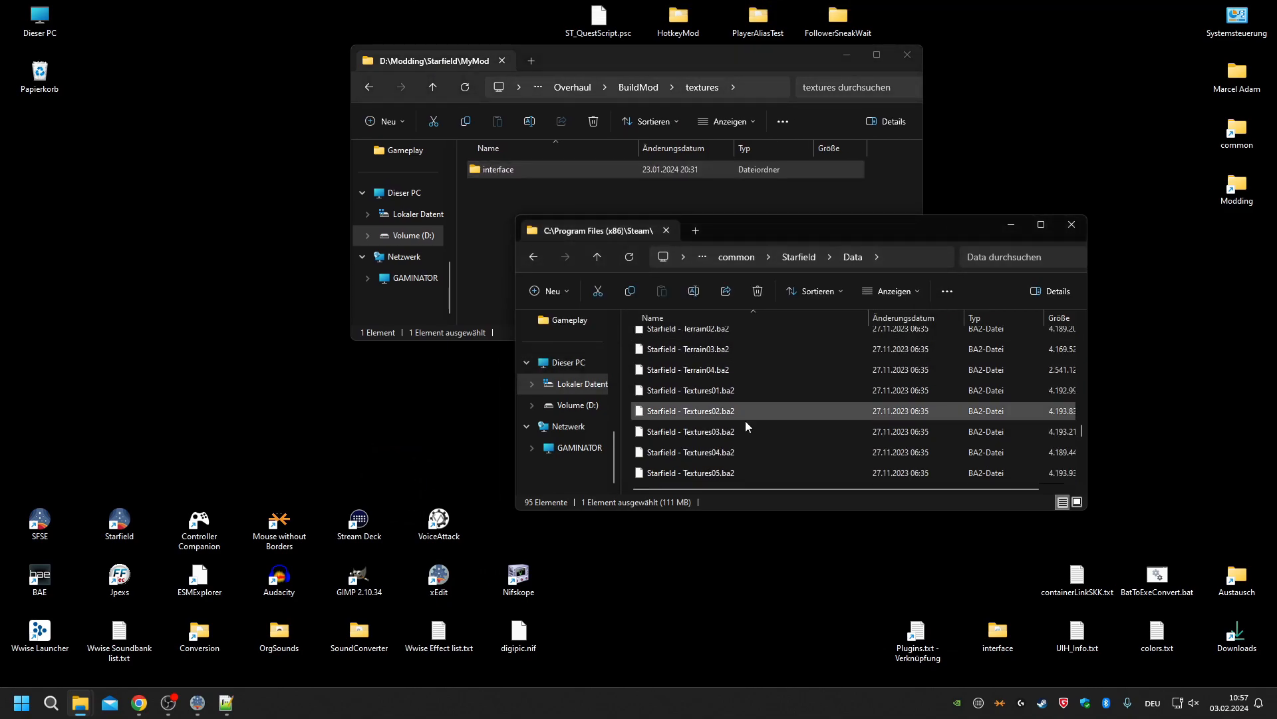
drag(692, 452, 52, 588)
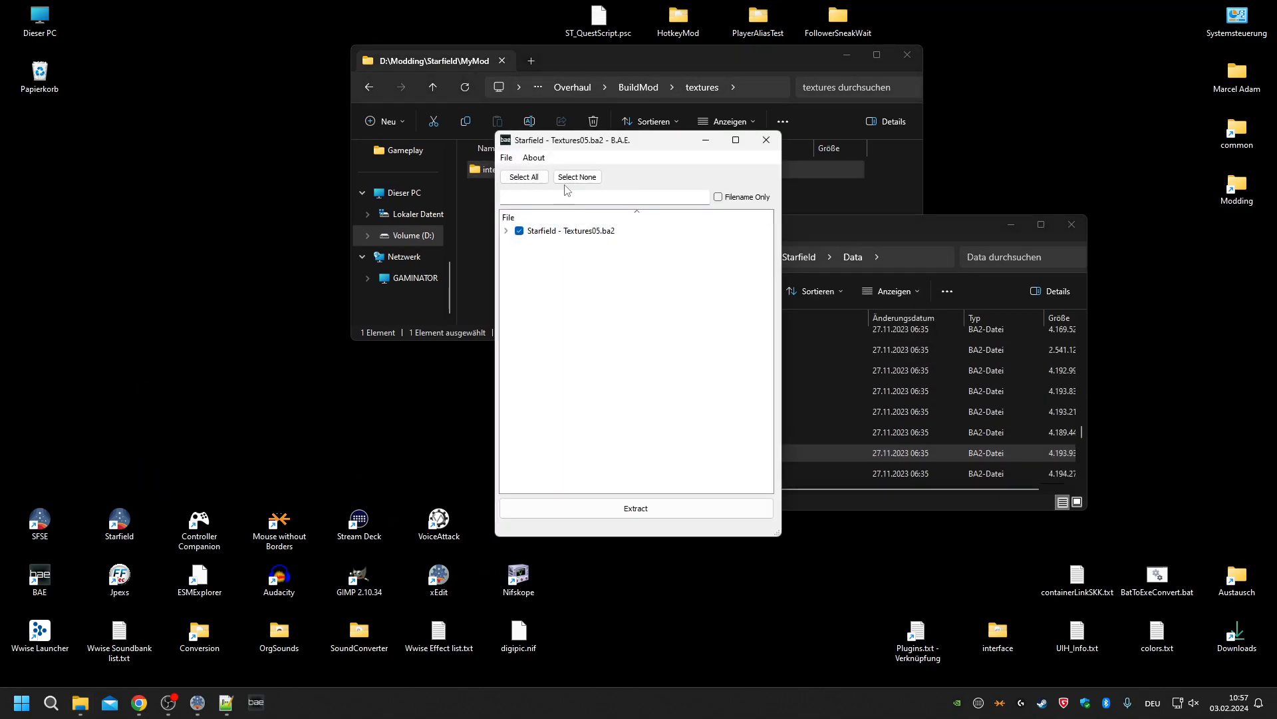
click(507, 230)
click(519, 242)
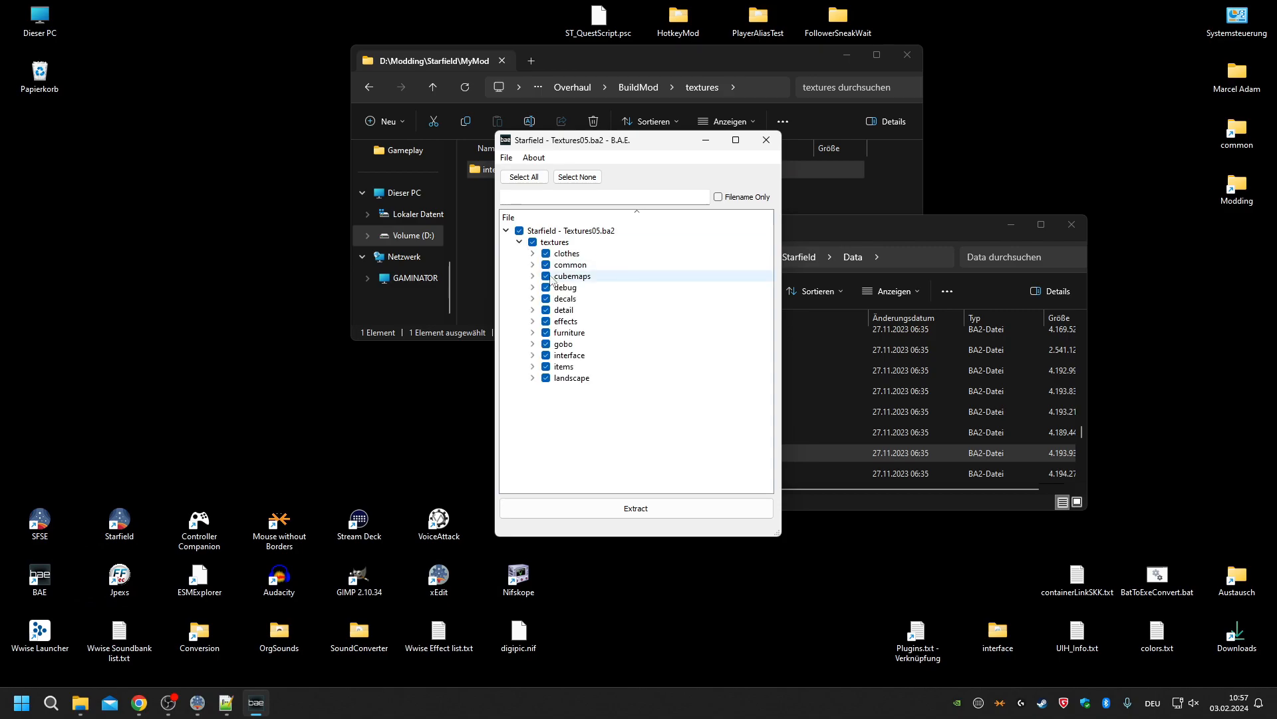
click(533, 355)
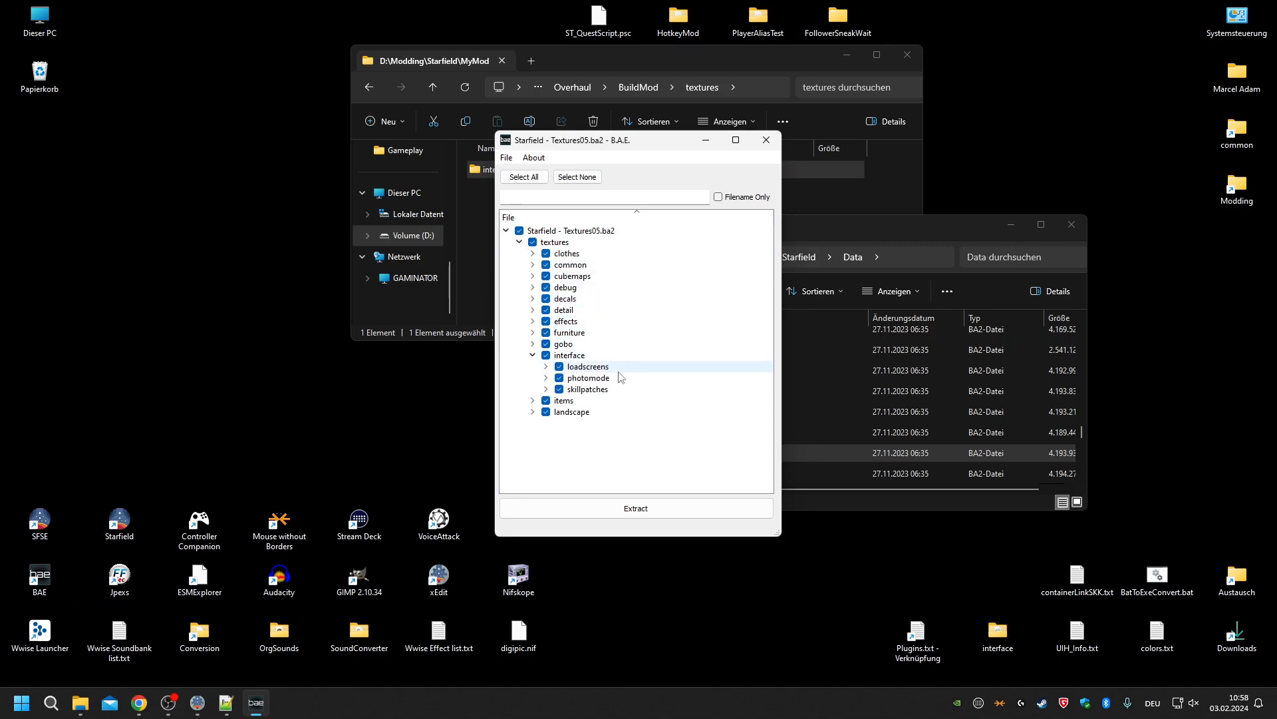
Load Starfield - Textures06.ba2 into B.A.E., inspect its textures and landscape folders, and close B.A.E. and the Data folder.
click(766, 140)
click(761, 431)
drag(716, 473, 41, 577)
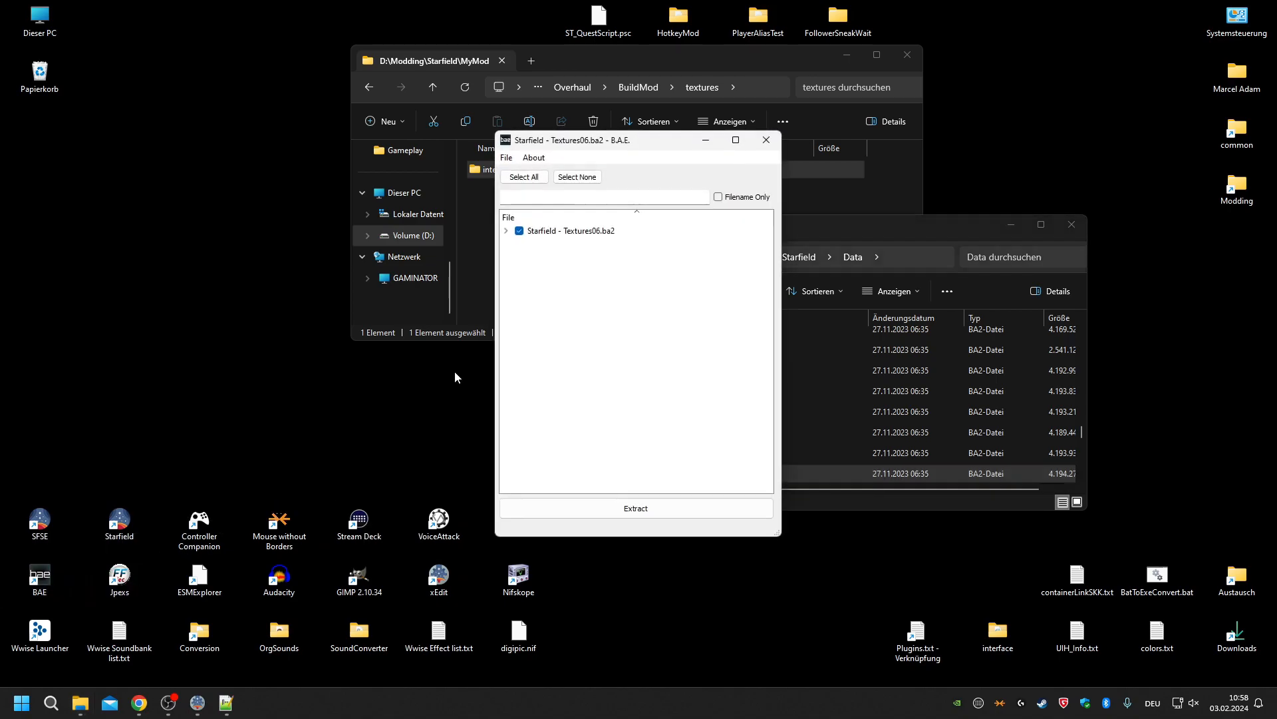
click(519, 241)
click(532, 253)
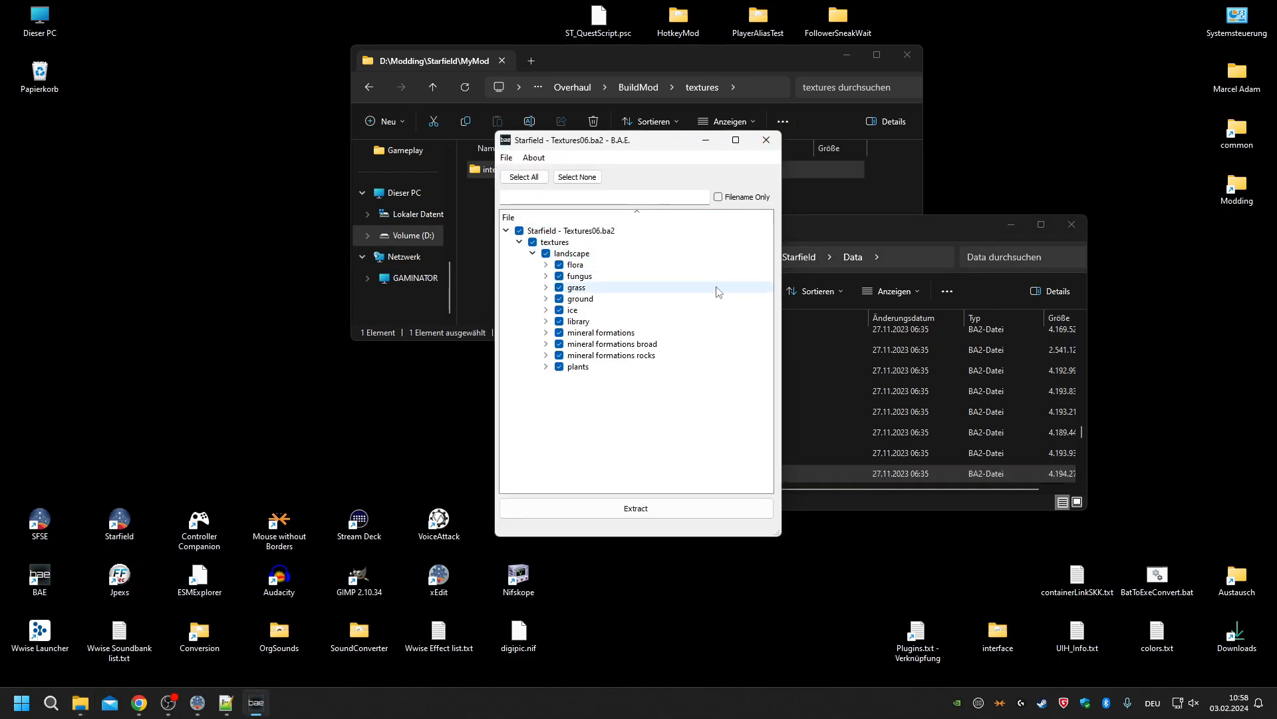
click(767, 140)
click(1071, 224)
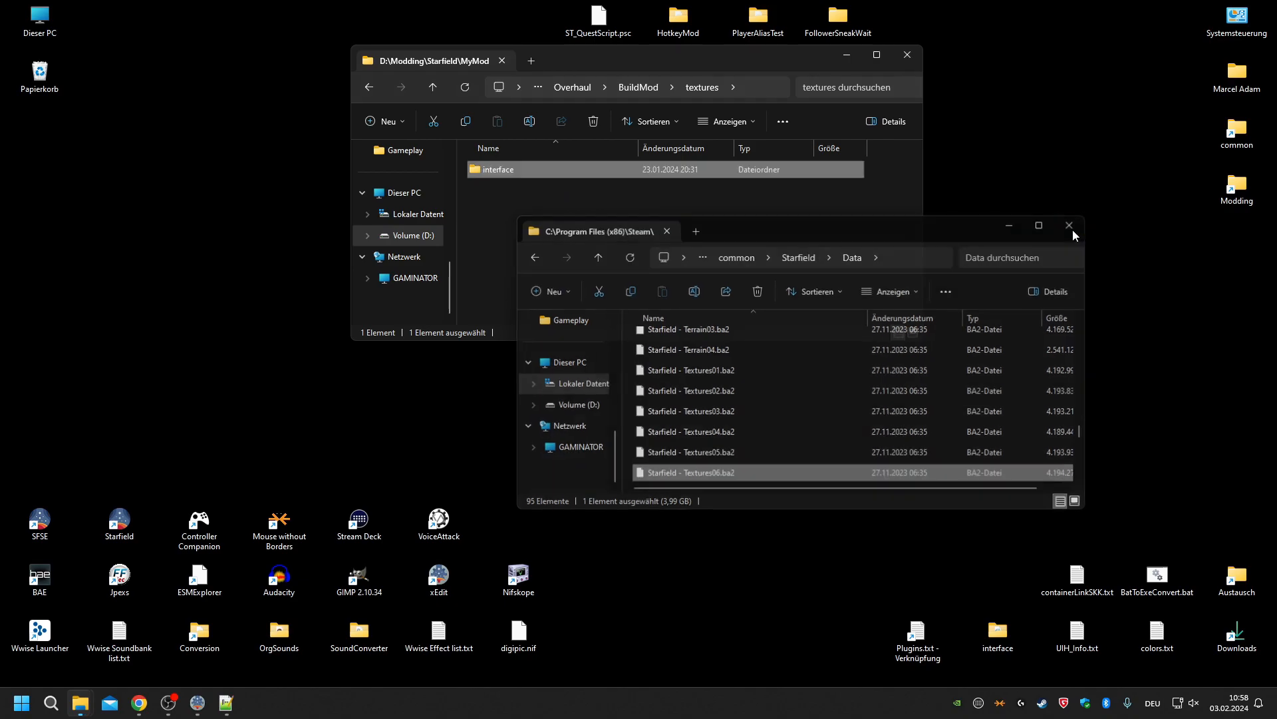
Browse from BuildMod's textures folder through interface to workshopicons and look over the .dds build icons.
click(640, 91)
double_click(519, 223)
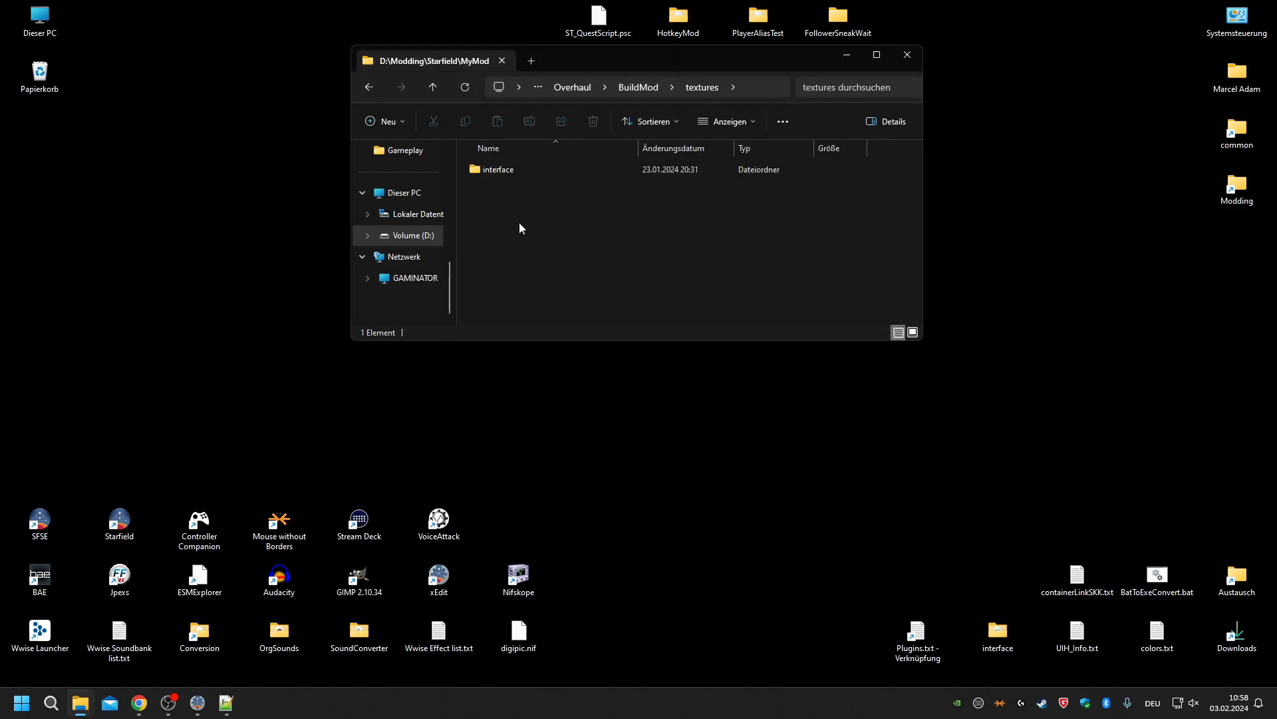
double_click(513, 169)
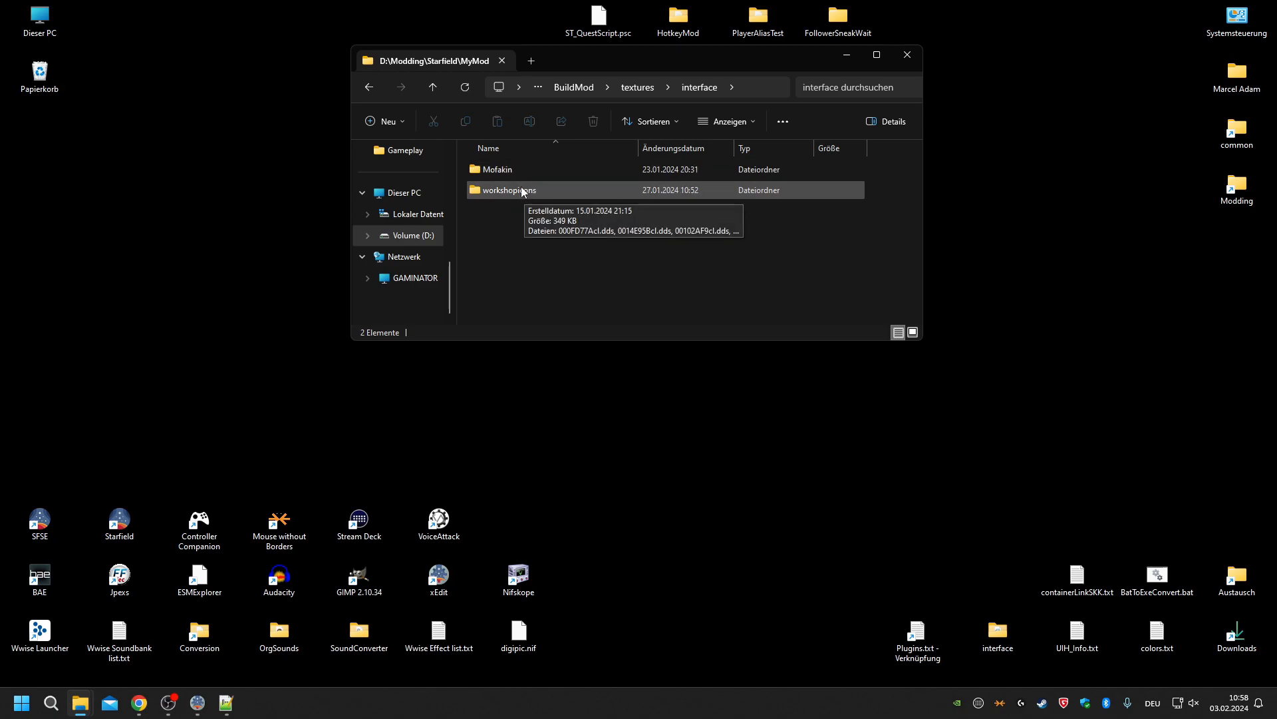
double_click(521, 186)
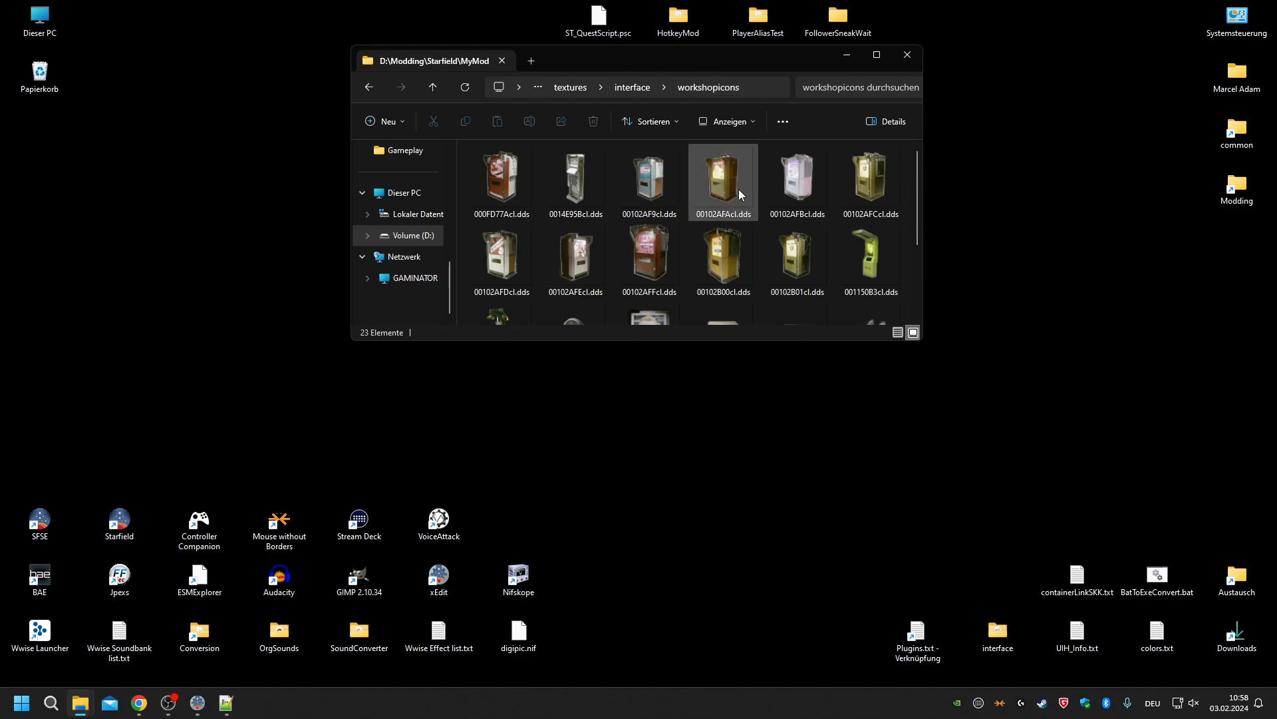
click(575, 87)
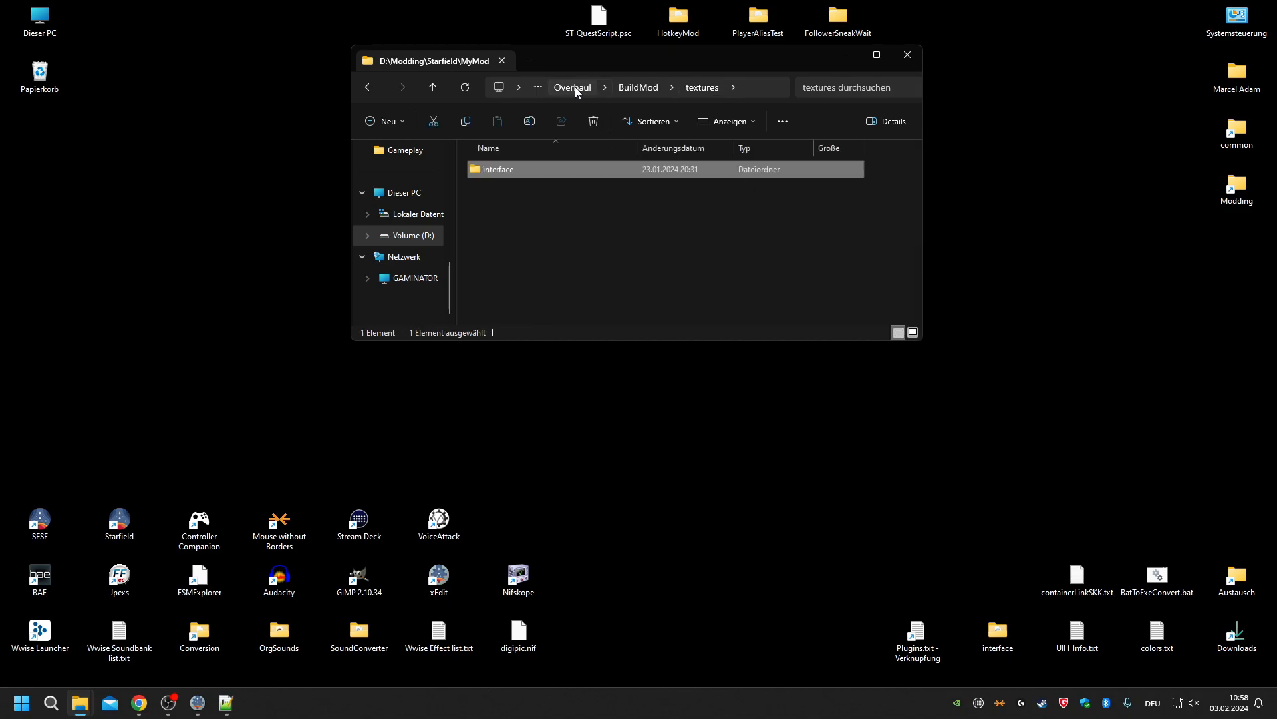
double_click(489, 173)
double_click(530, 191)
scroll(703, 222, down, 1)
scroll(703, 222, up, 1)
Open the name of 0014E95Bcl.dds for editing to examine its cl suffix, leaving the name as it is.
right_click(576, 178)
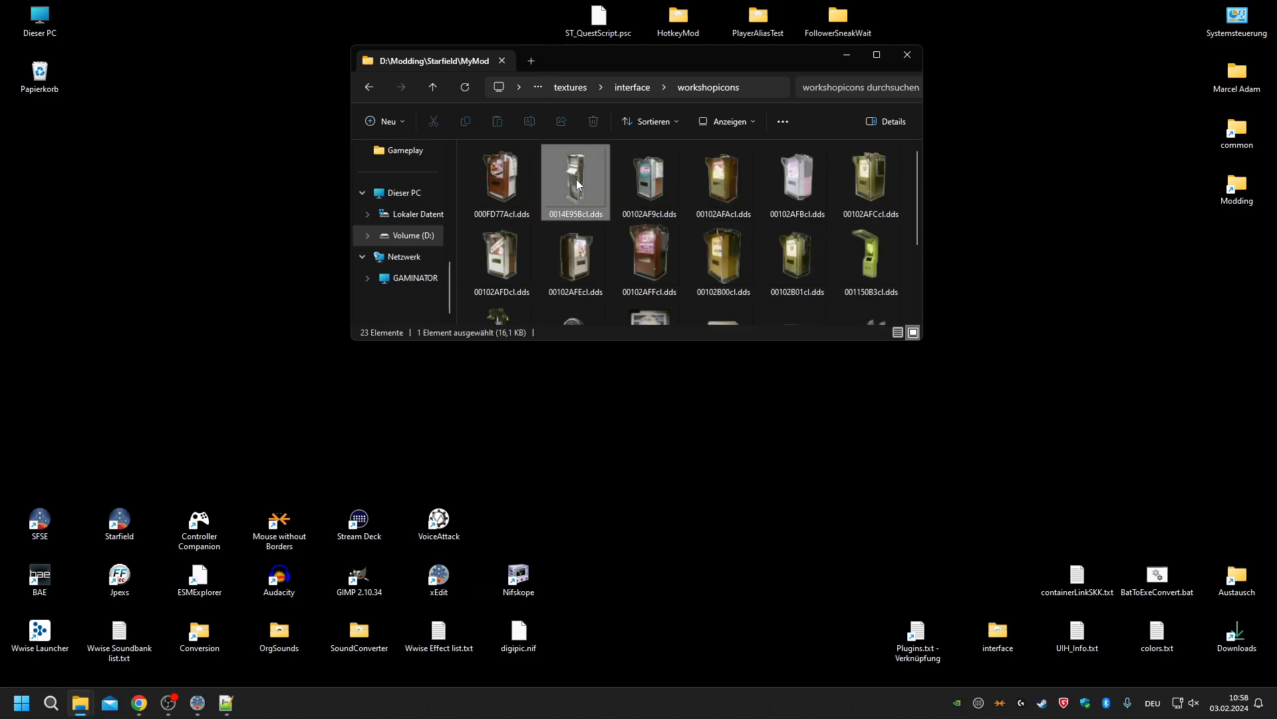
click(650, 456)
click(591, 213)
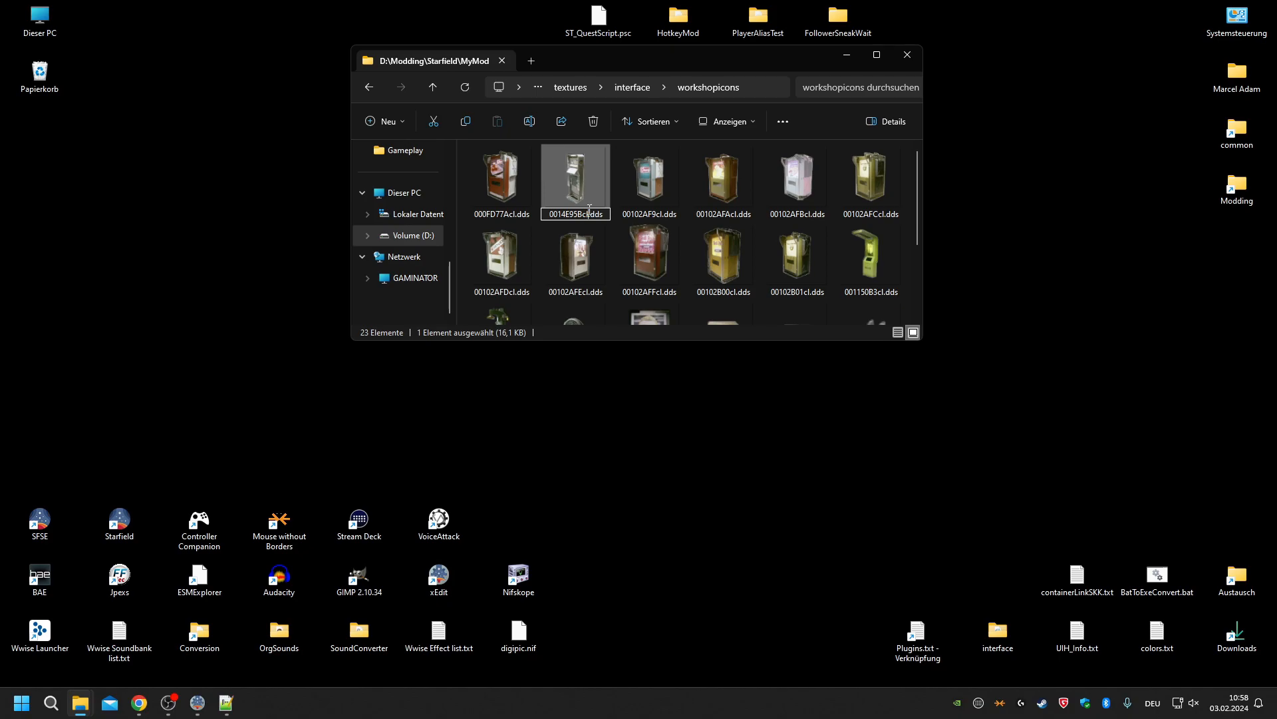
click(749, 181)
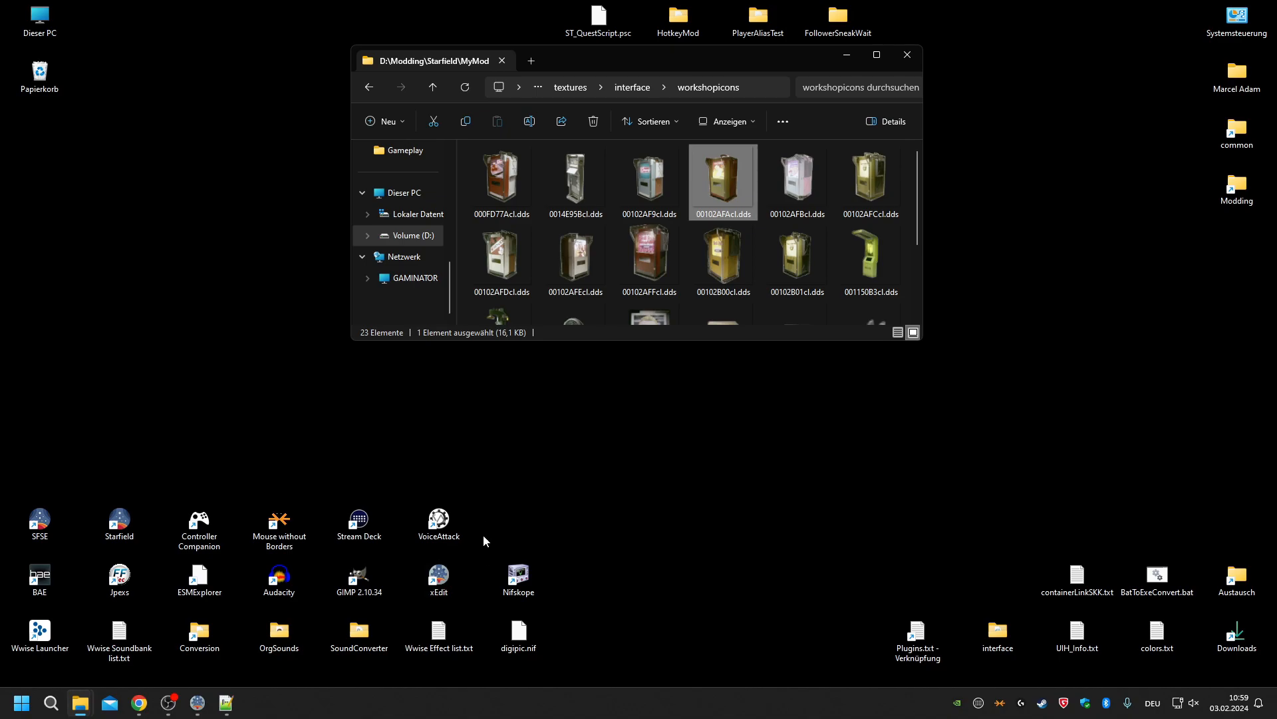
Open the icon 000FD77Acl.dds in GIMP with MIP maps loaded and view the vending machine image up close.
drag(496, 170, 362, 577)
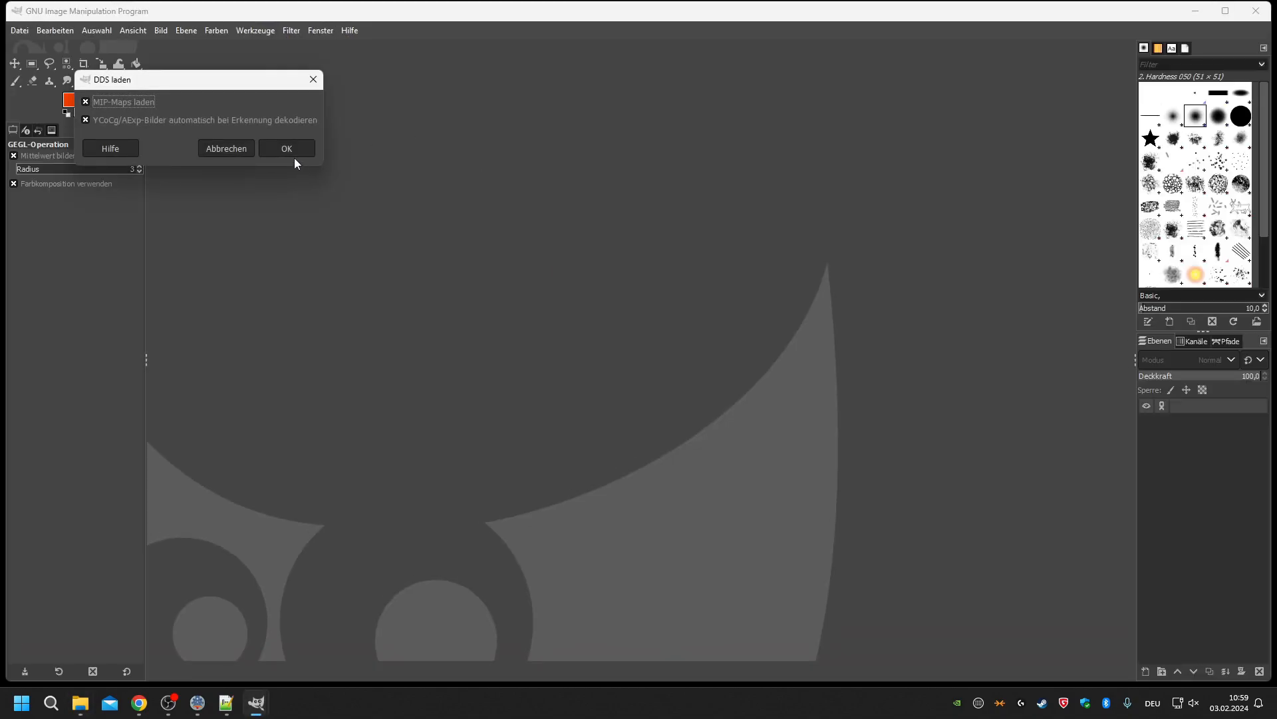
click(287, 148)
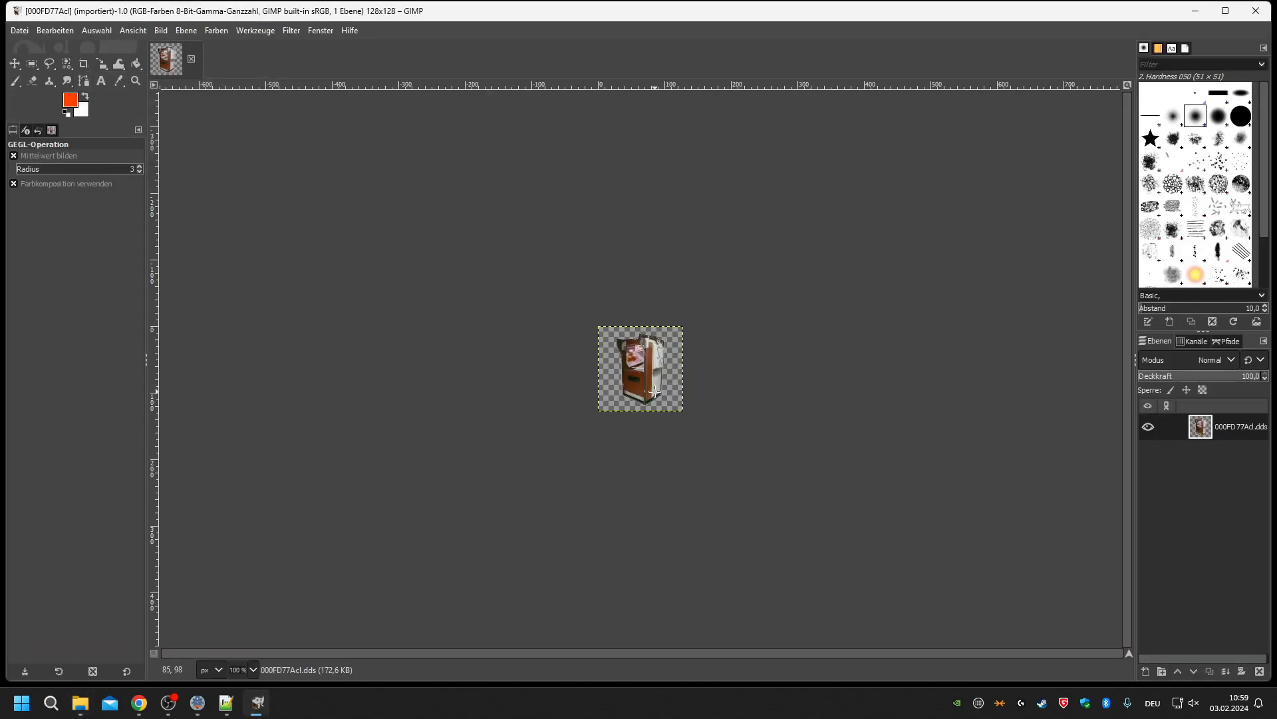
scroll(655, 392, up, 5)
scroll(679, 359, down, 1)
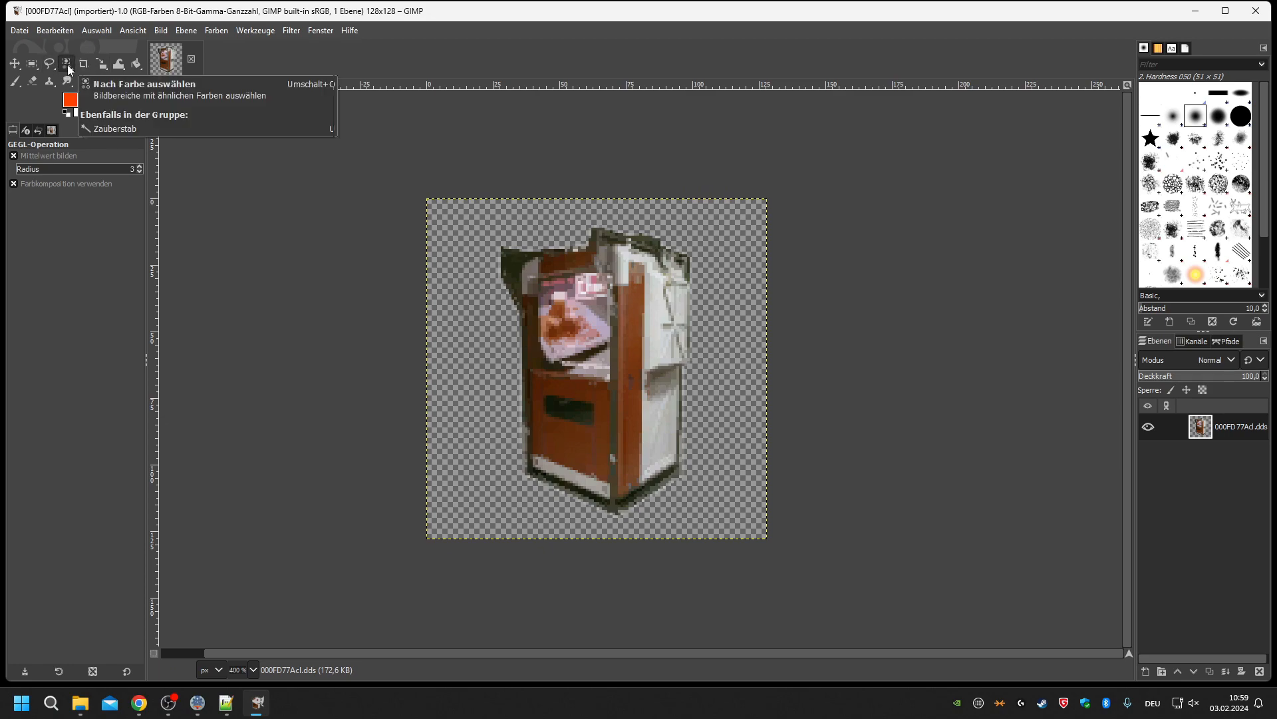
Try to outline the vending machine with the Free Select tool.
click(50, 64)
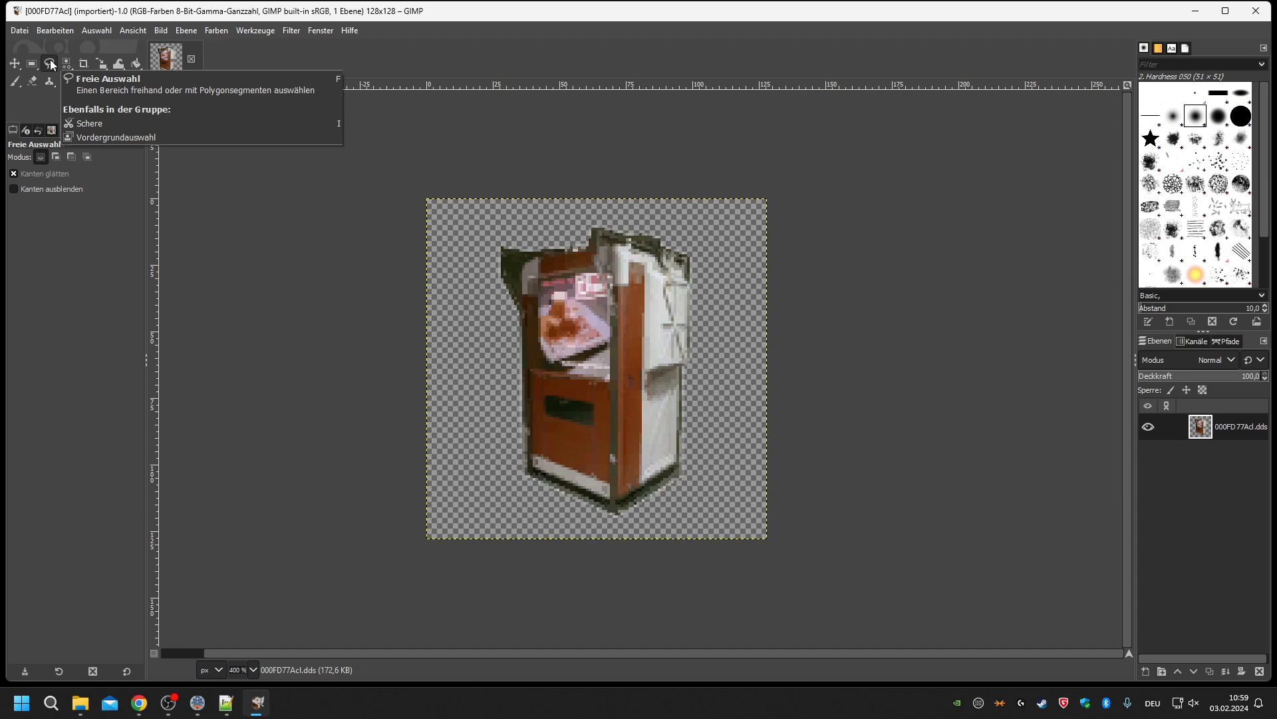
click(492, 244)
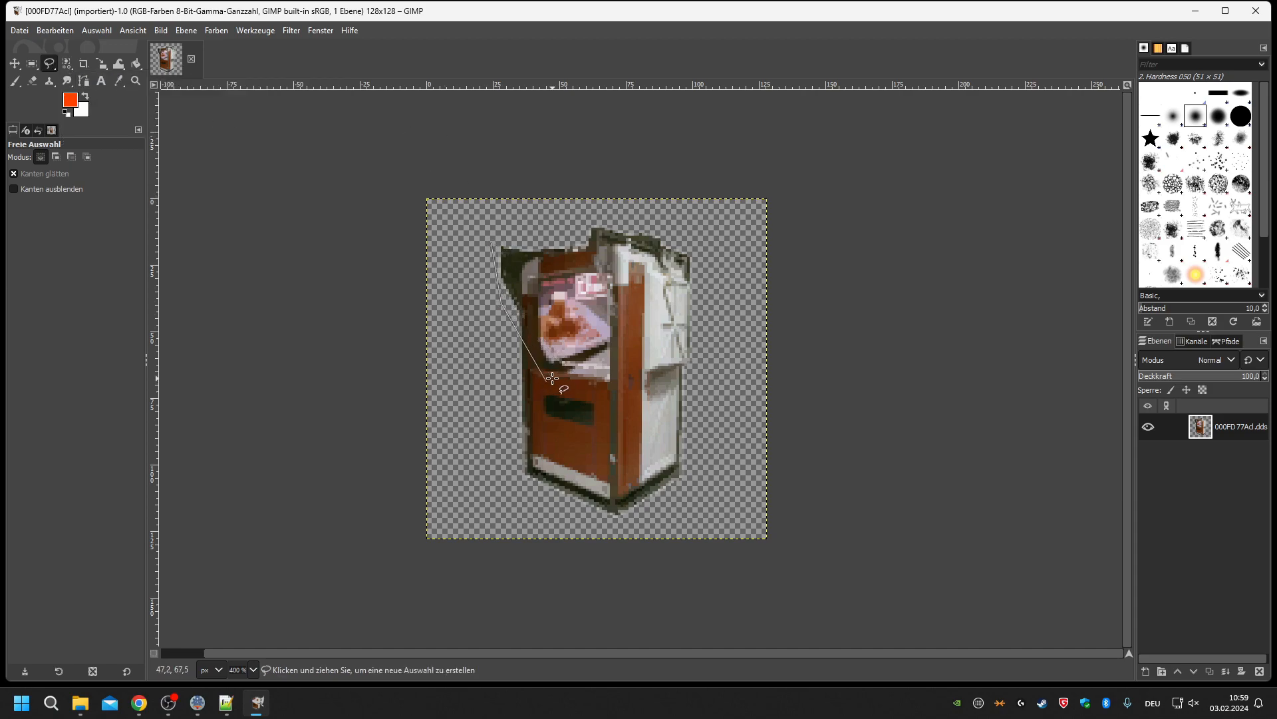
ctrl+scroll(551, 377, up, 2)
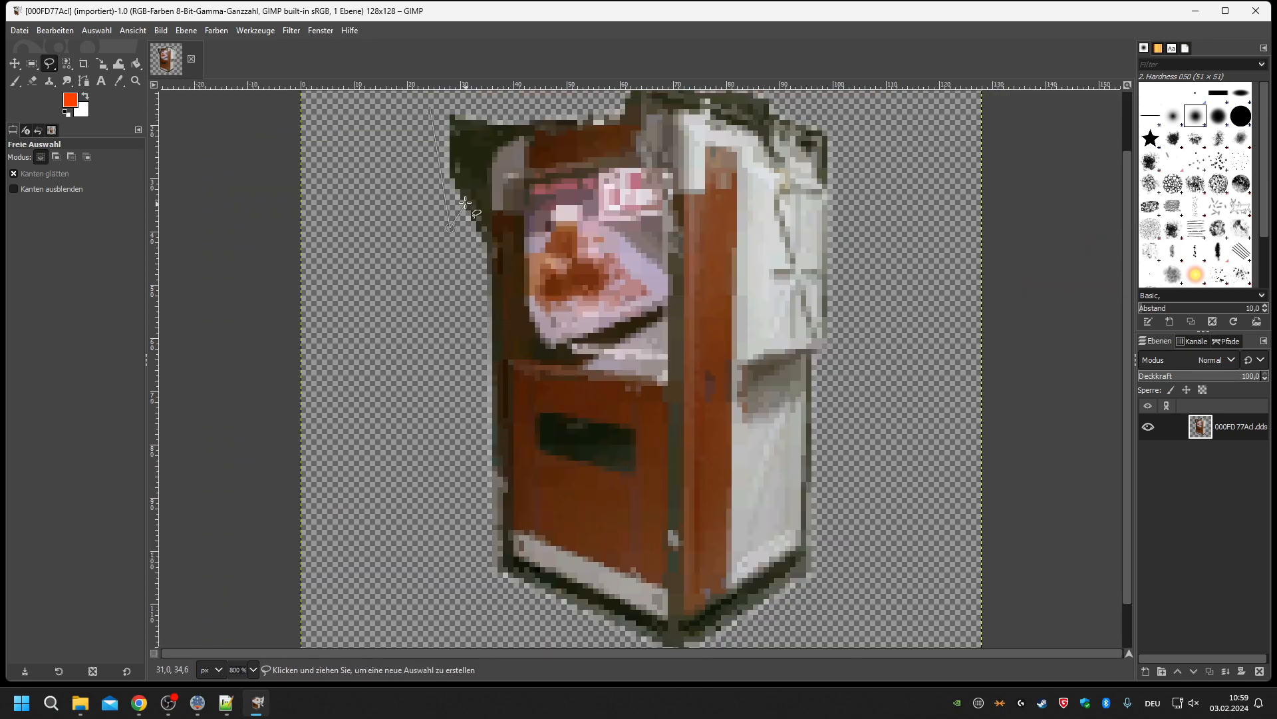
click(483, 283)
key(Escape)
ctrl+scroll(496, 412, up, 2)
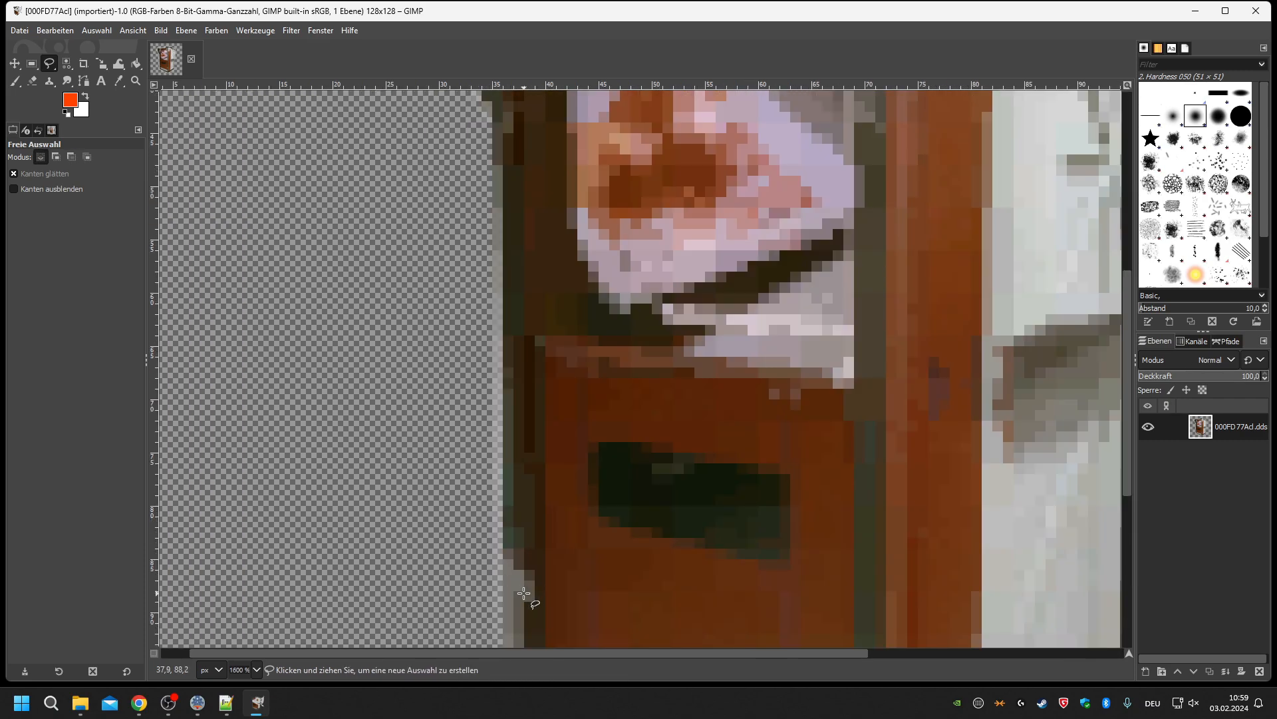
Examine the edges of the vending machine cut-out against its transparent background, and close the image and GIMP.
scroll(512, 532, down, 4)
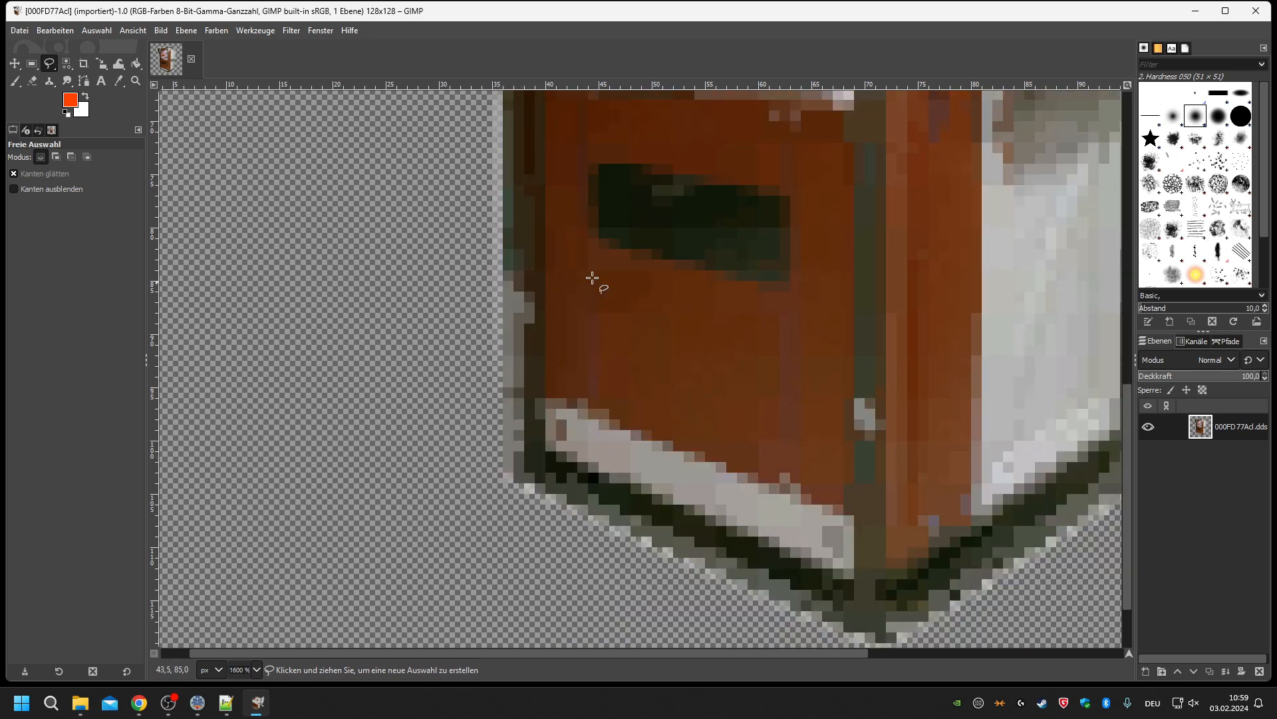
ctrl+scroll(737, 191, down, 1)
scroll(735, 191, up, 4)
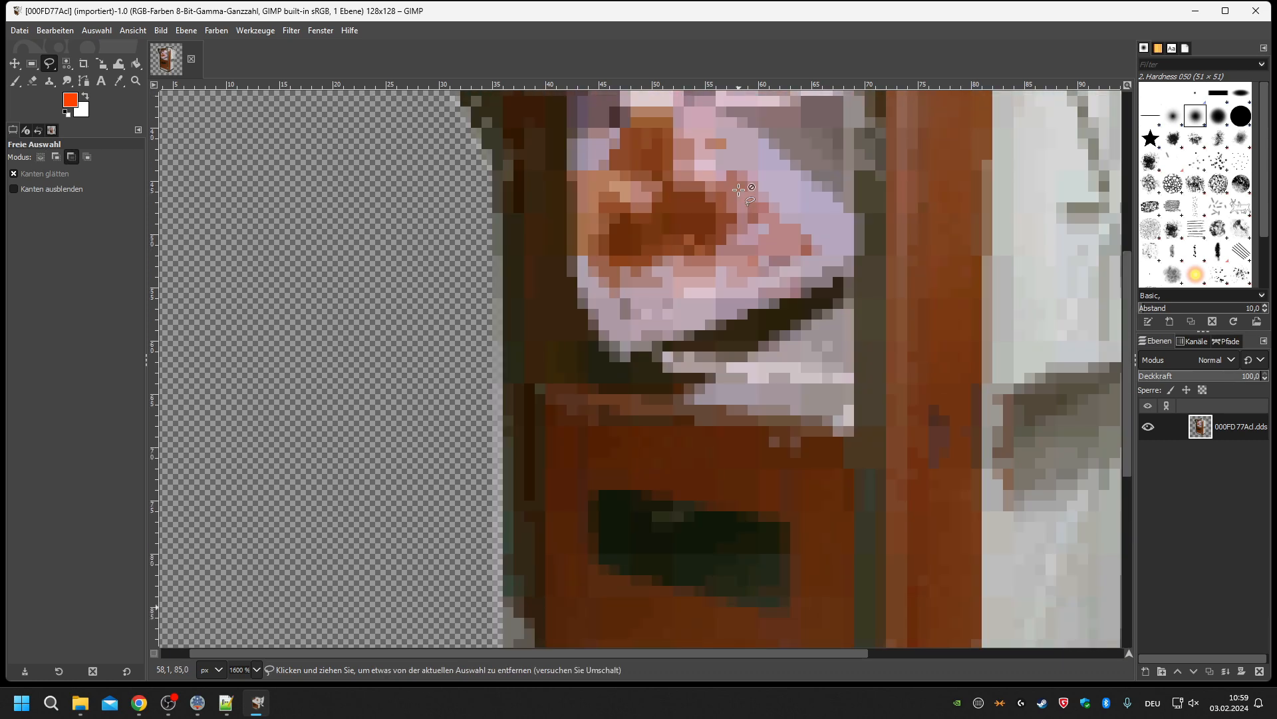
ctrl+scroll(734, 188, down, 2)
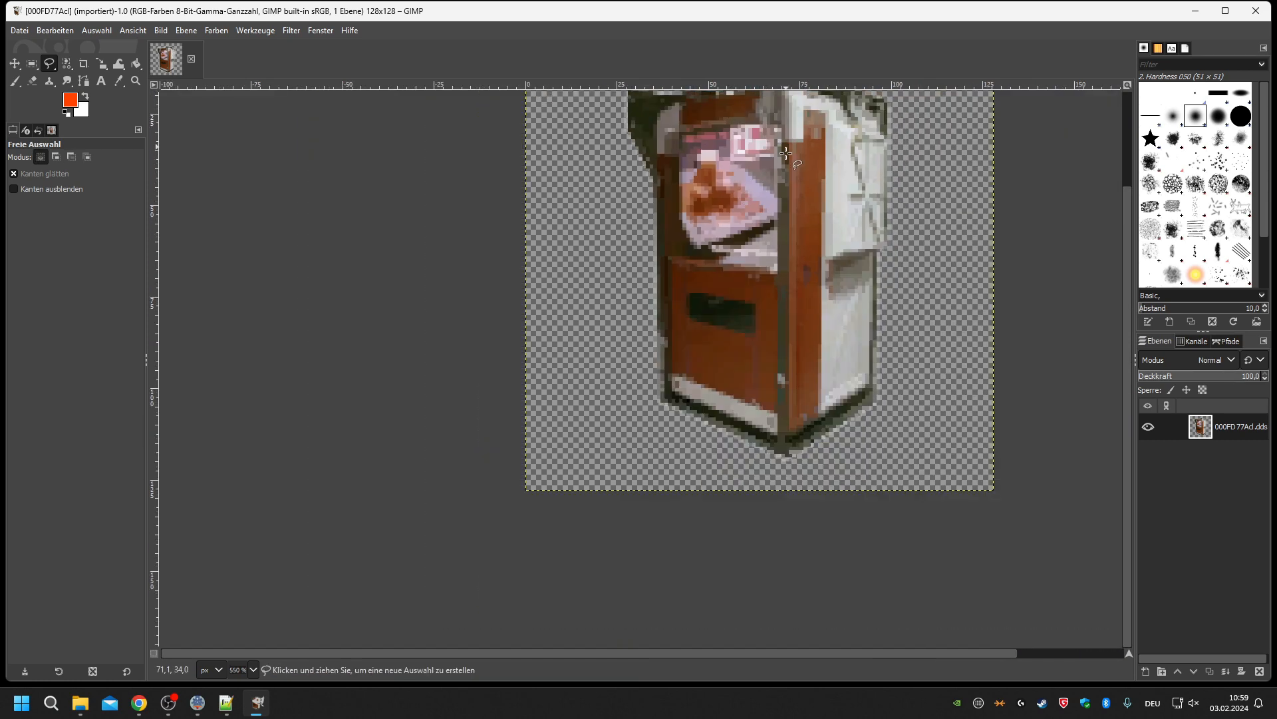
scroll(574, 230, up, 2)
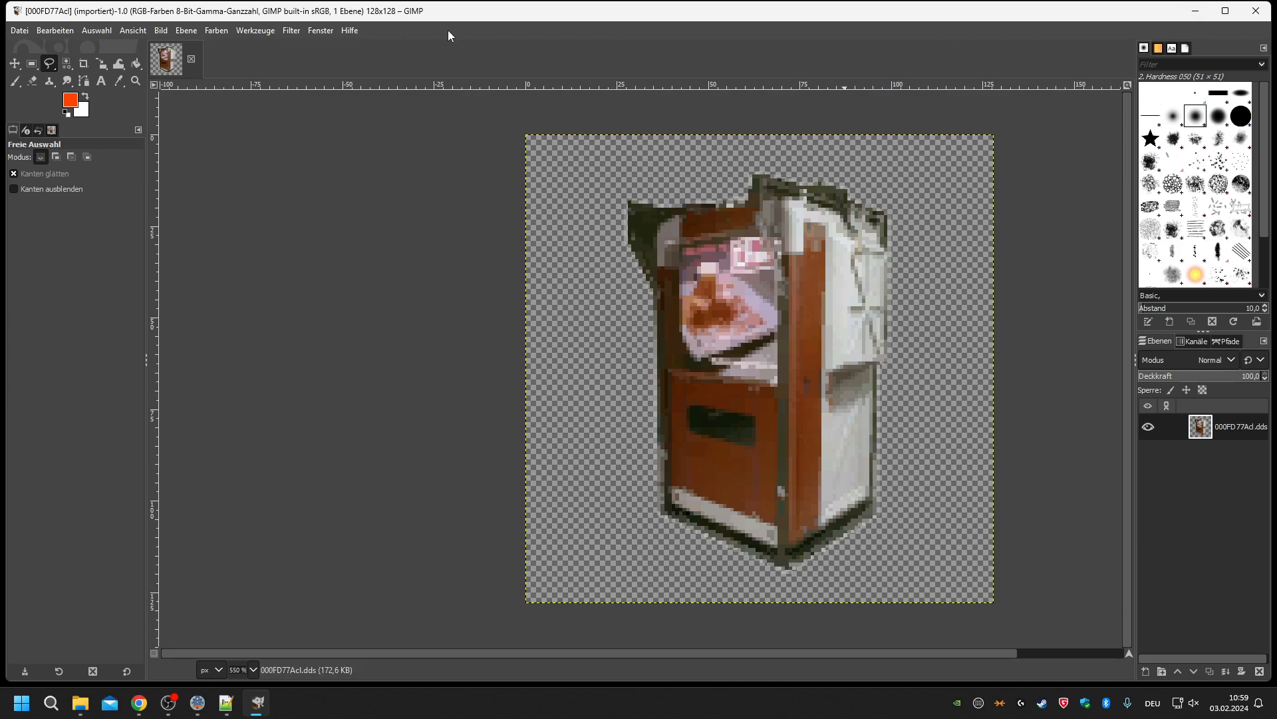
key(ctrl+w)
click(1256, 10)
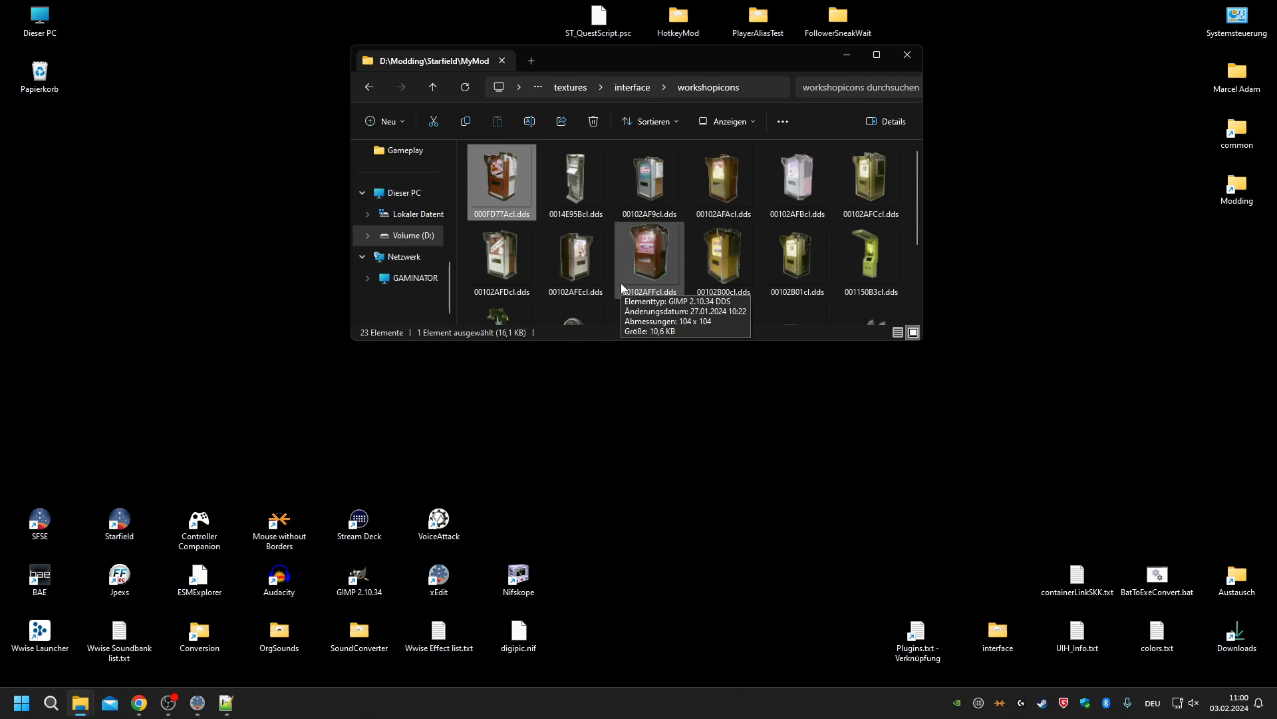
Check the details of 00102AFFcl.dds and 15324811cl.dds among the icons in the workshopicons folder.
click(651, 268)
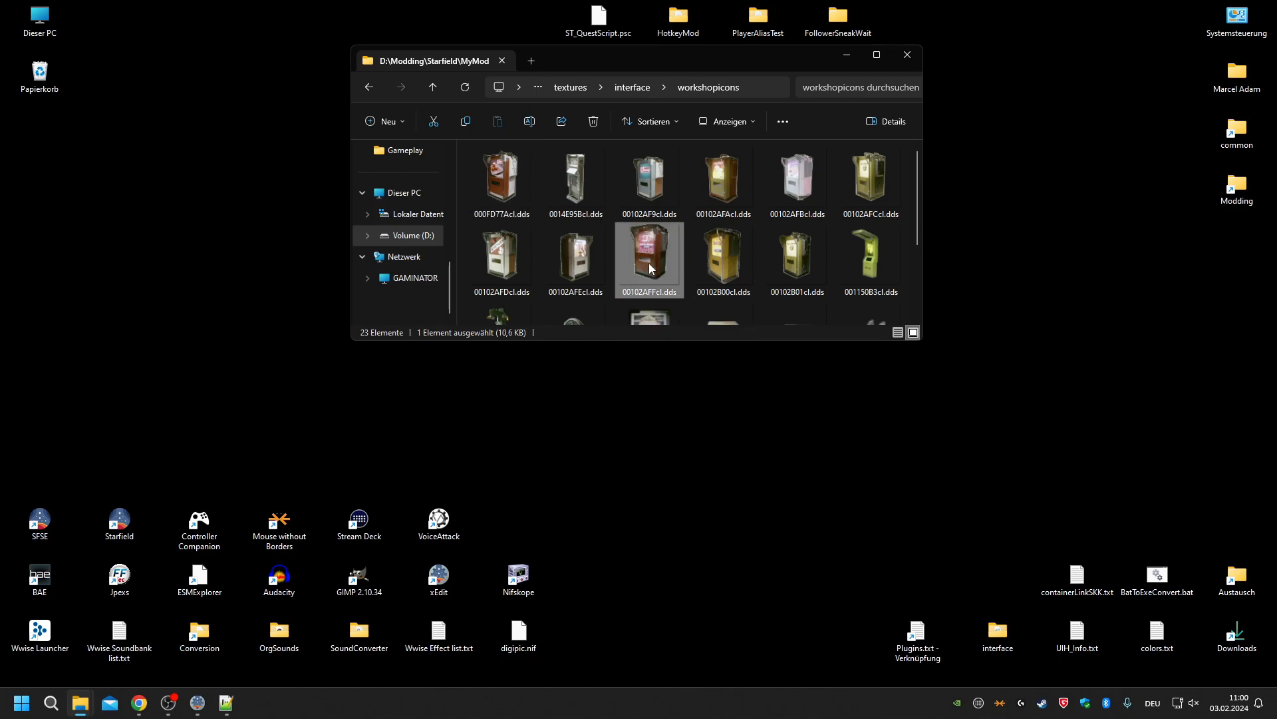
scroll(878, 230, down, 2)
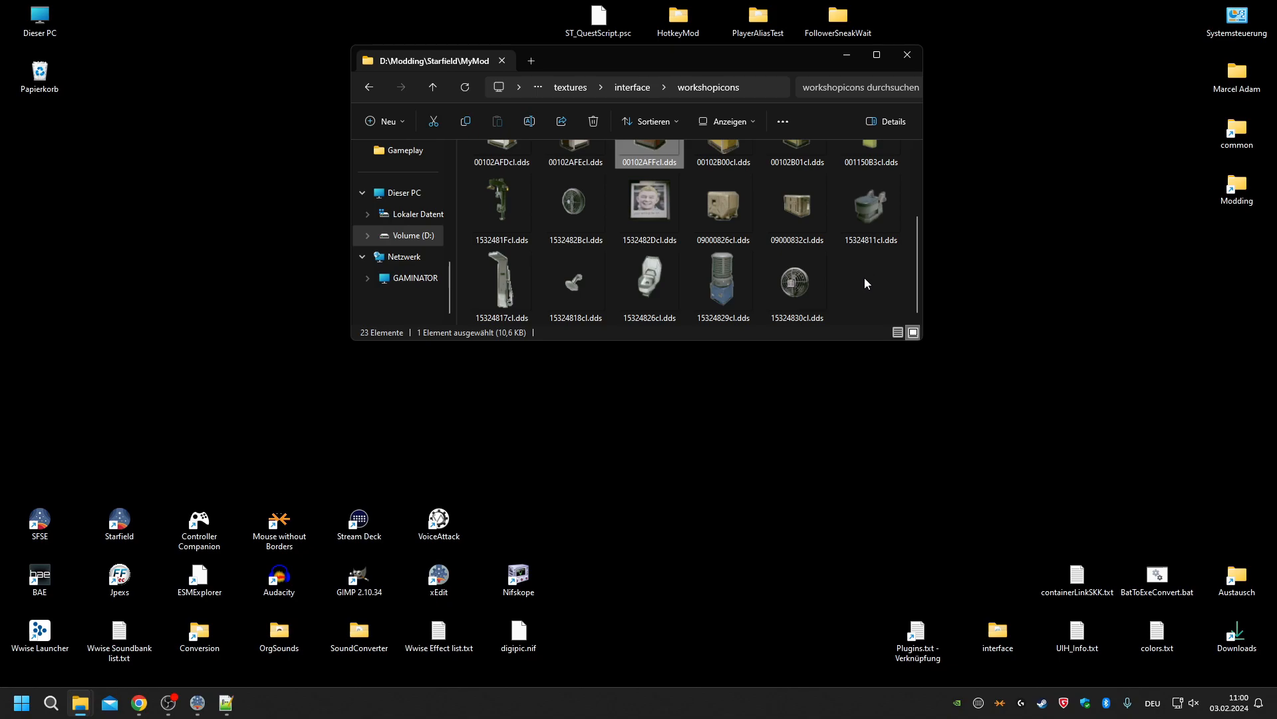
mouse_move(861, 250)
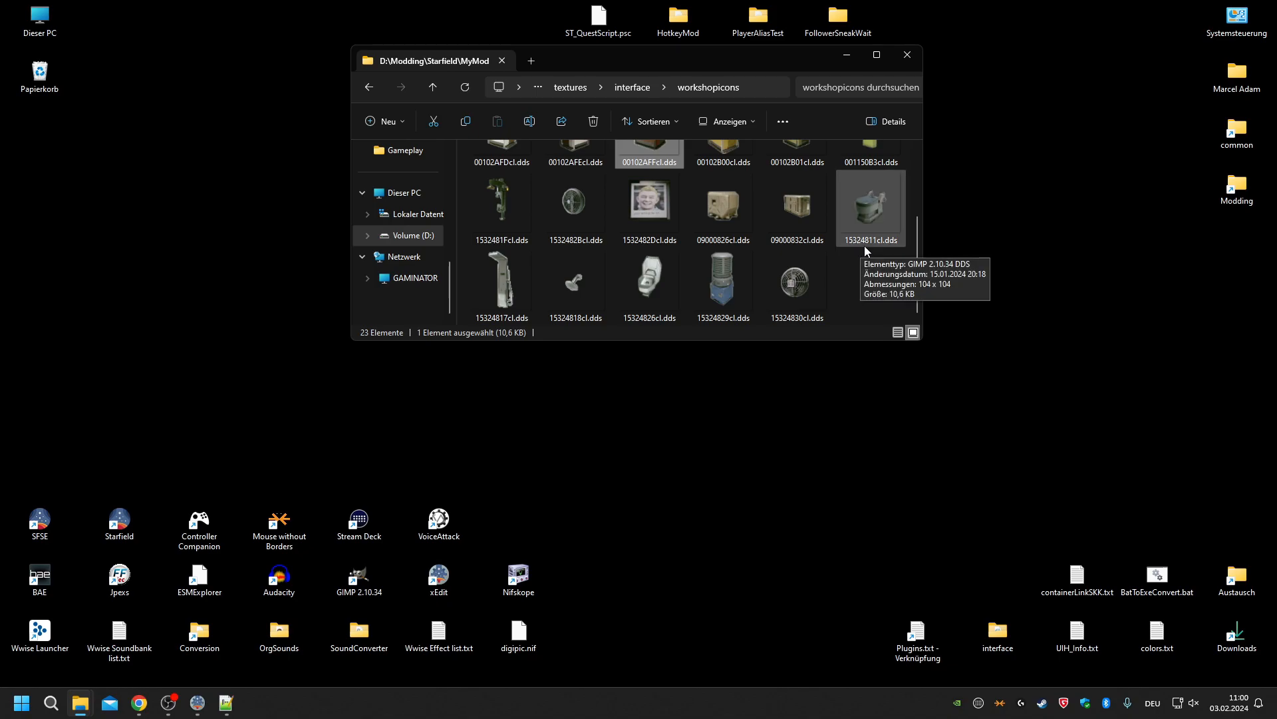
Switch to SF1Edit, expand Moveable Static, and compare the CBM_BathModShower01 and CBM_IH_BathModToilet02 FormIDs with the icon file names.
click(197, 703)
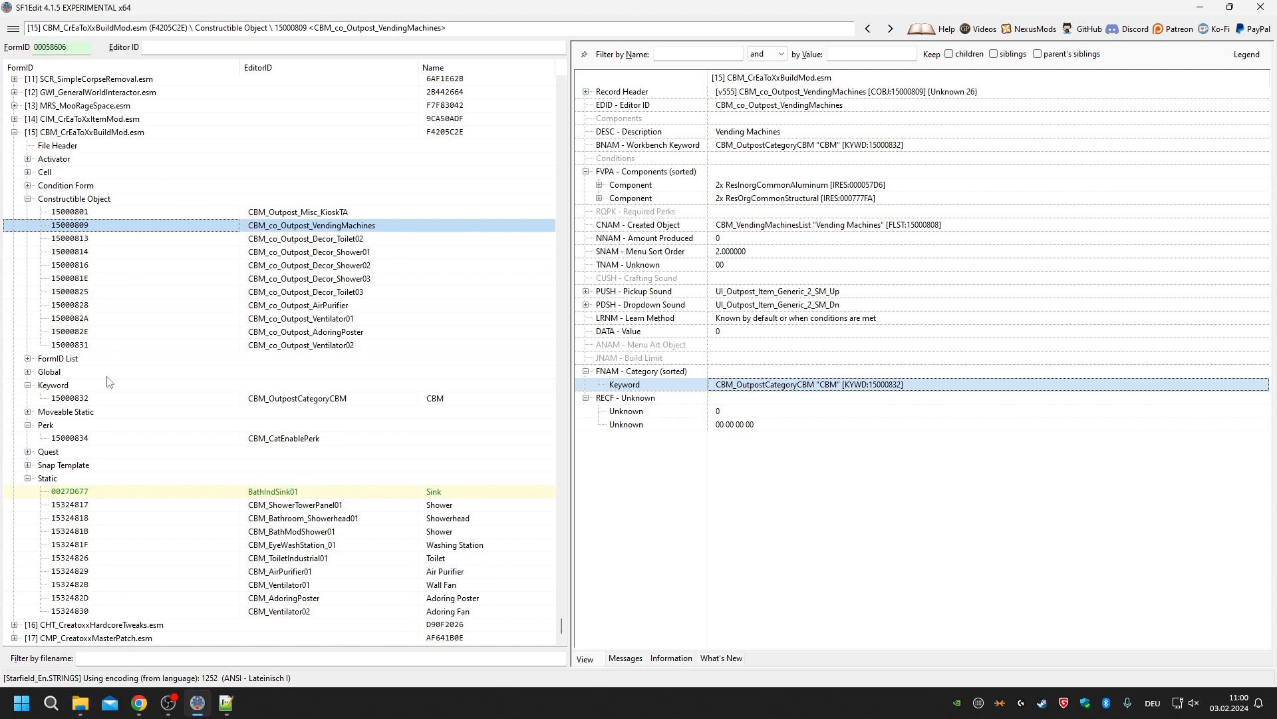
click(28, 411)
scroll(133, 496, down, 1)
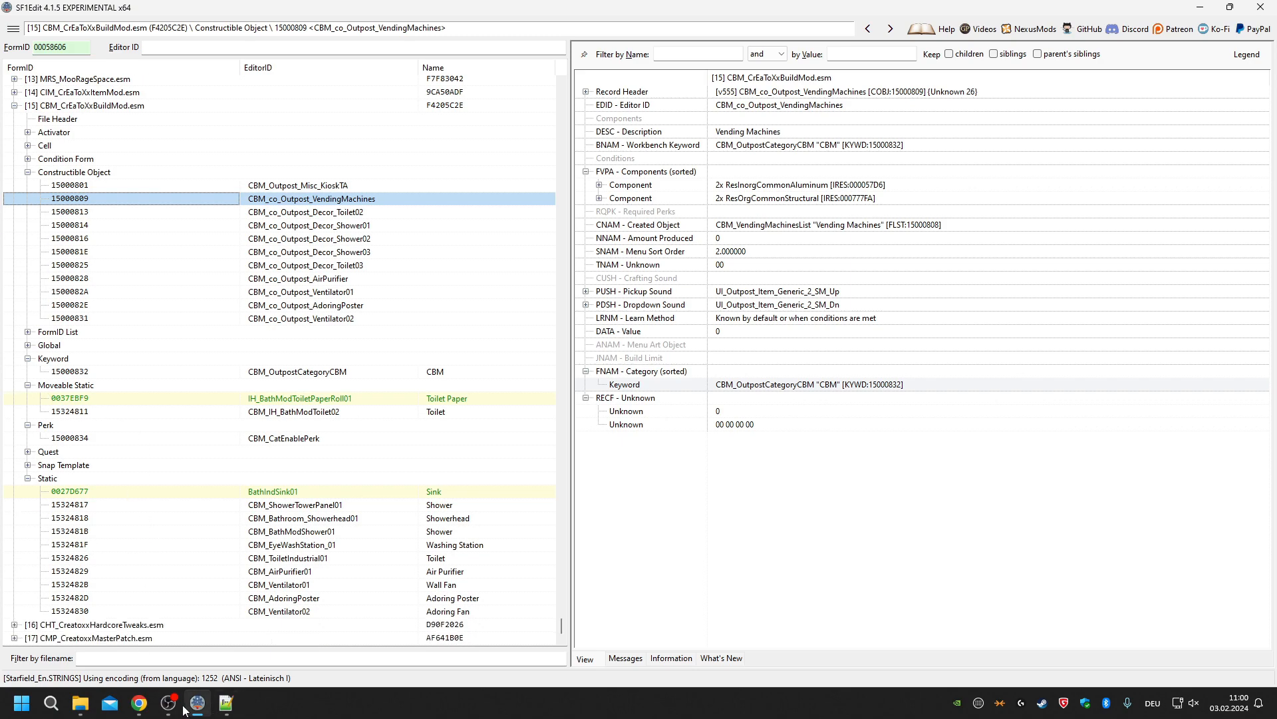
mouse_move(80, 704)
click(209, 665)
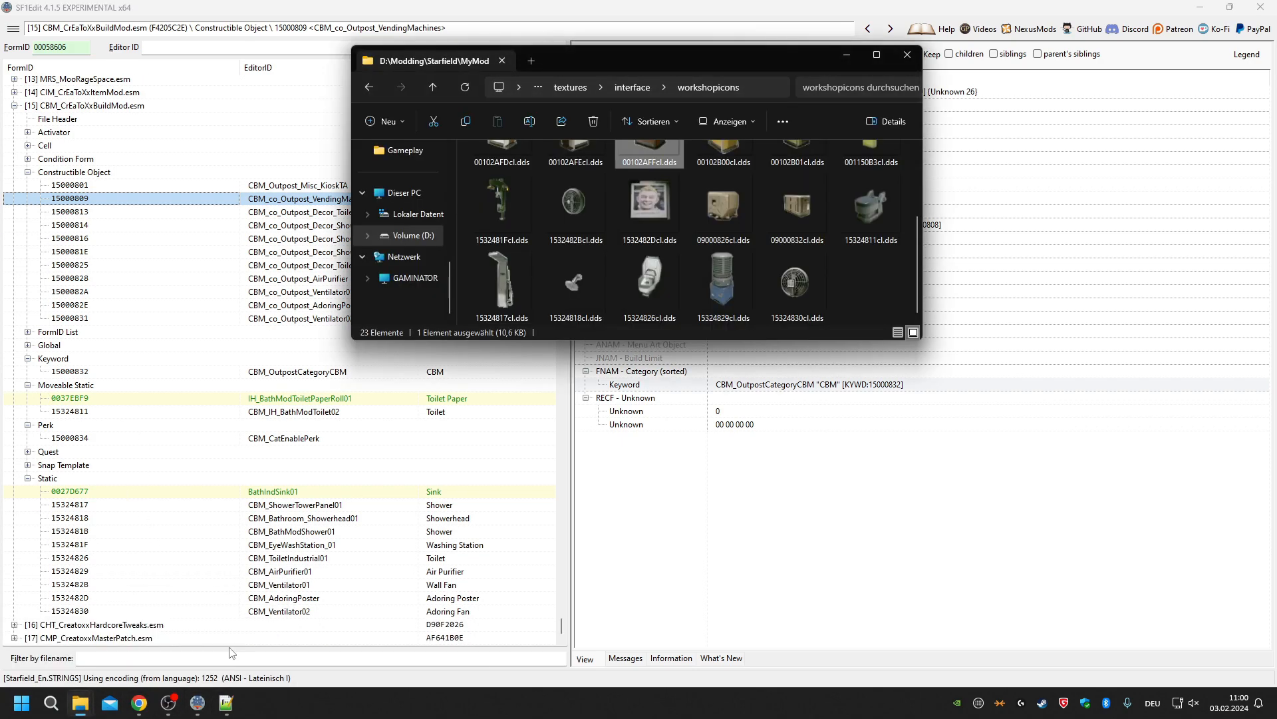
click(100, 532)
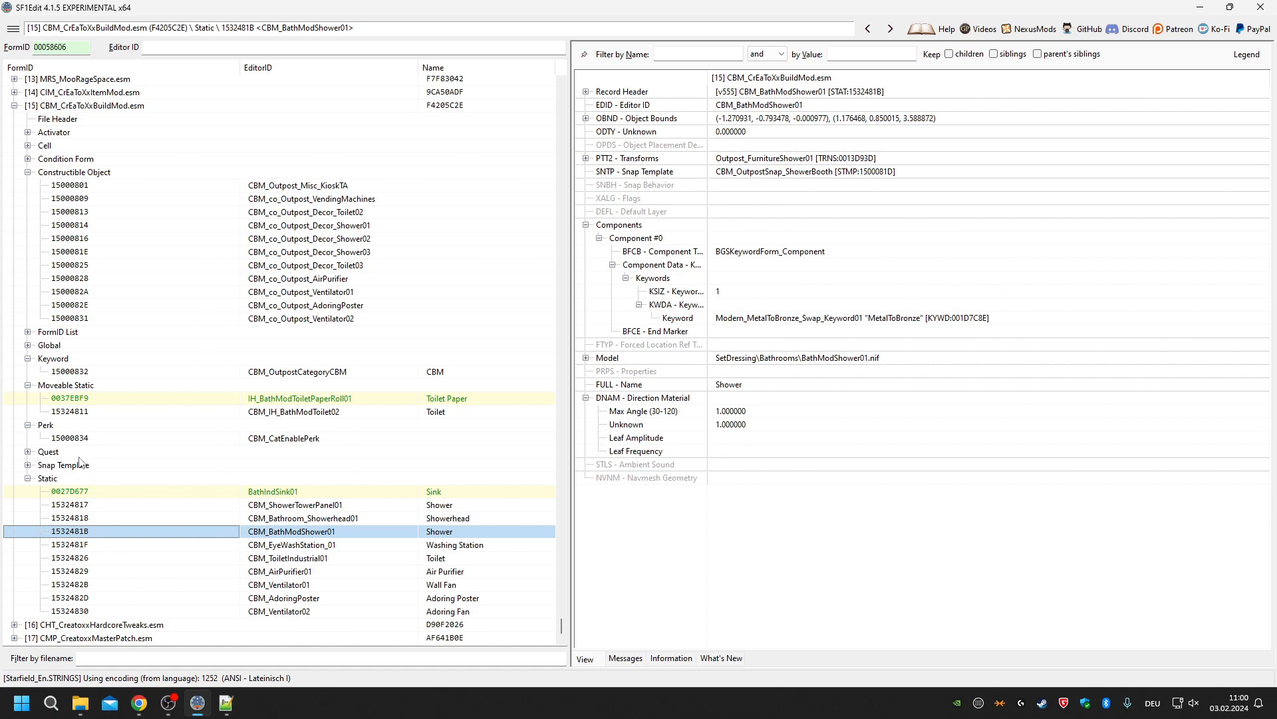
click(188, 410)
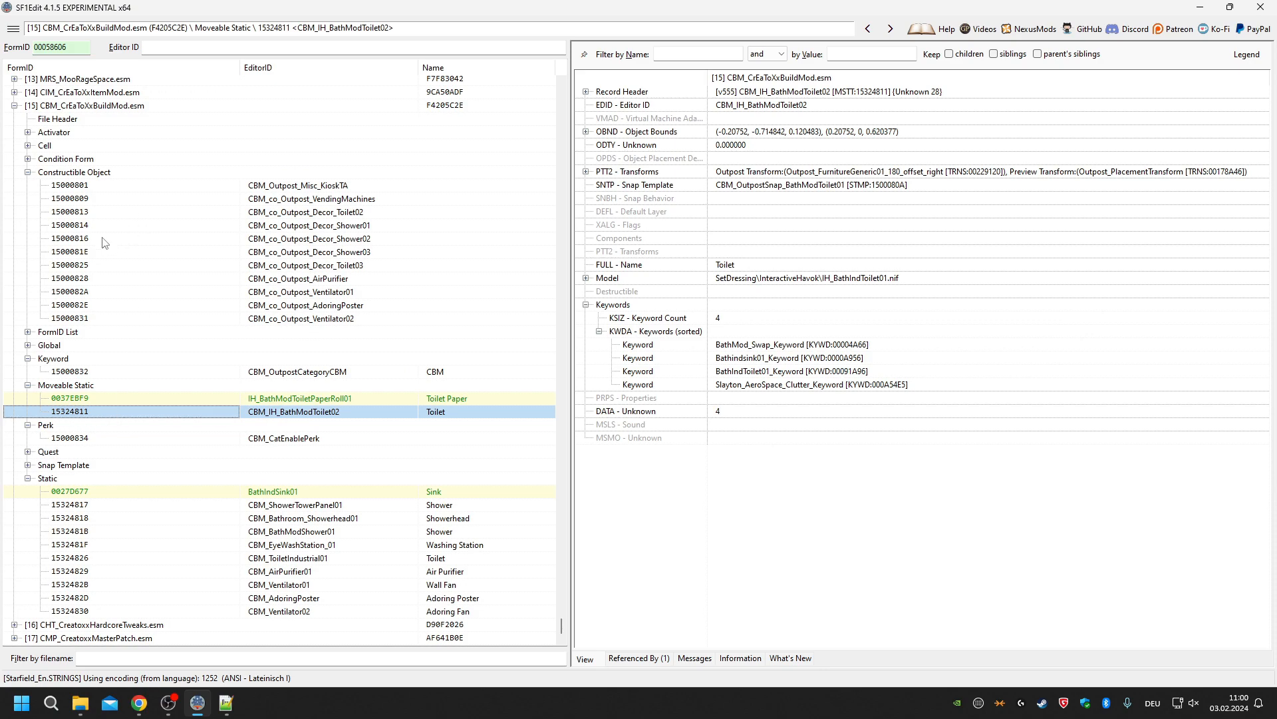
Examine the CBM_co_Outpost_Decor_Shower03 and CBM_co_Outpost_AdoringPoster records and the header of CBM_CrEaToXxBuildMod.esm.
right_click(288, 253)
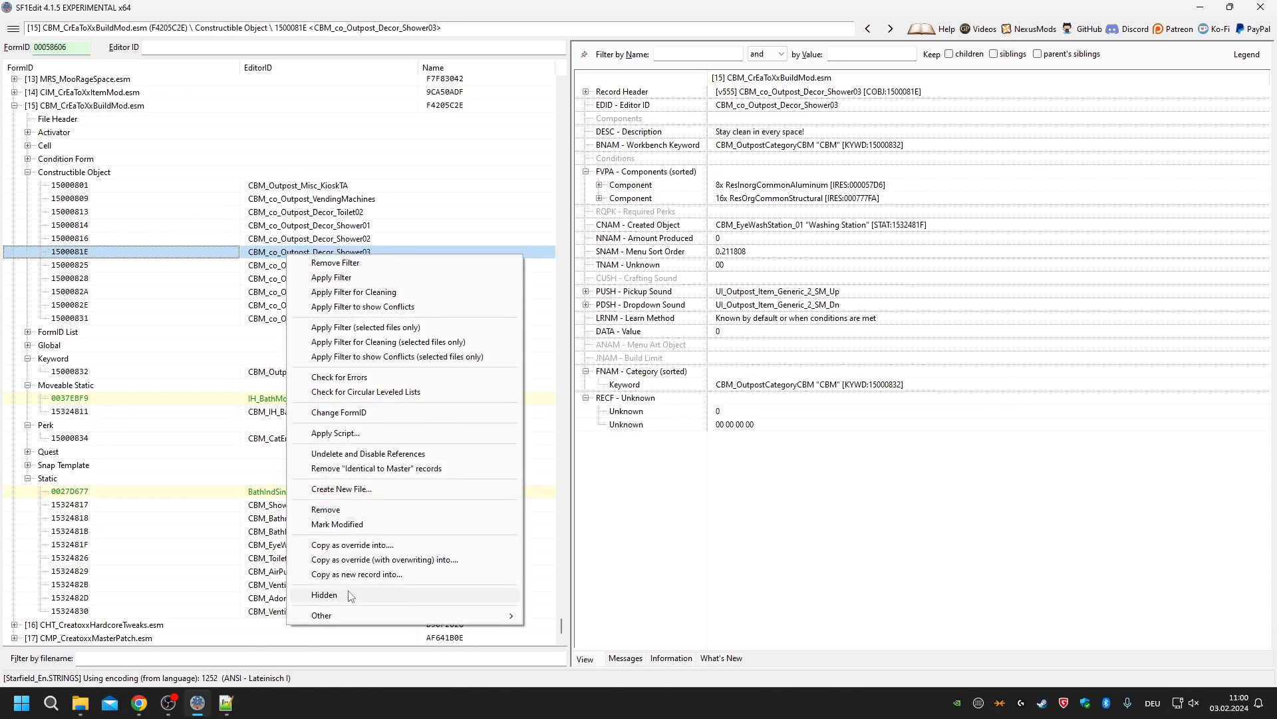
click(139, 306)
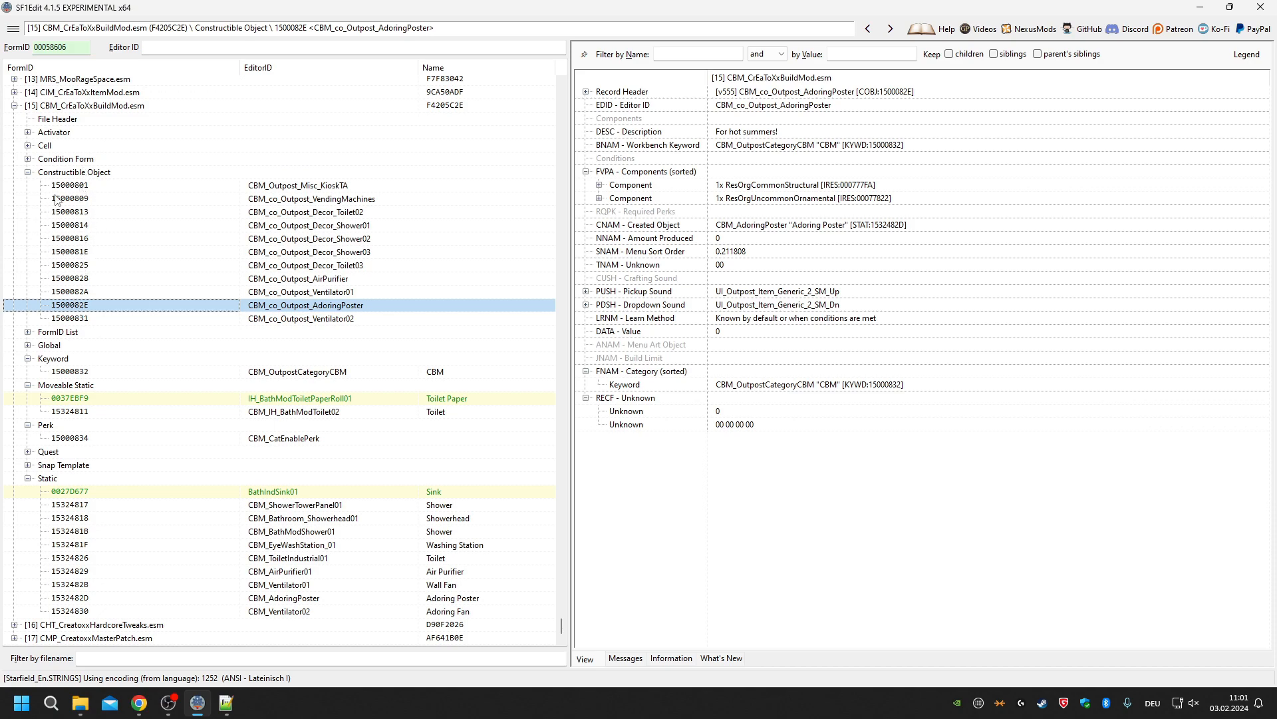
scroll(53, 134, up, 2)
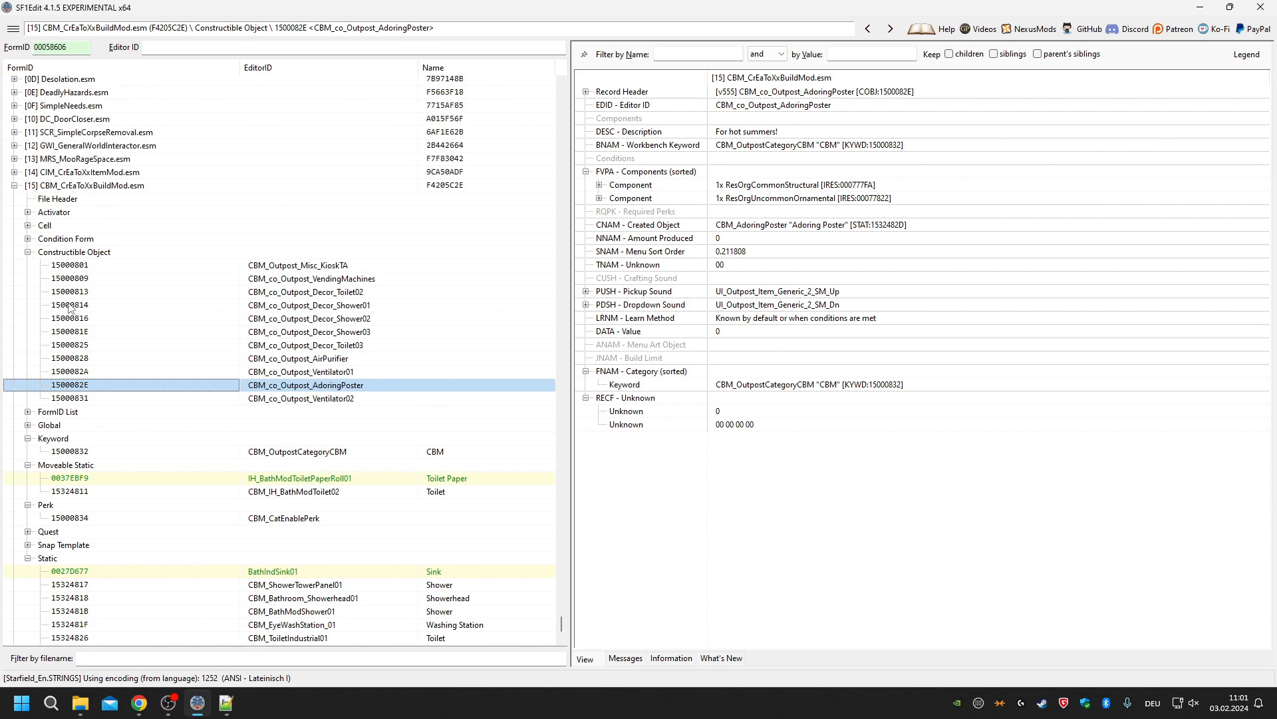
scroll(81, 406, down, 1)
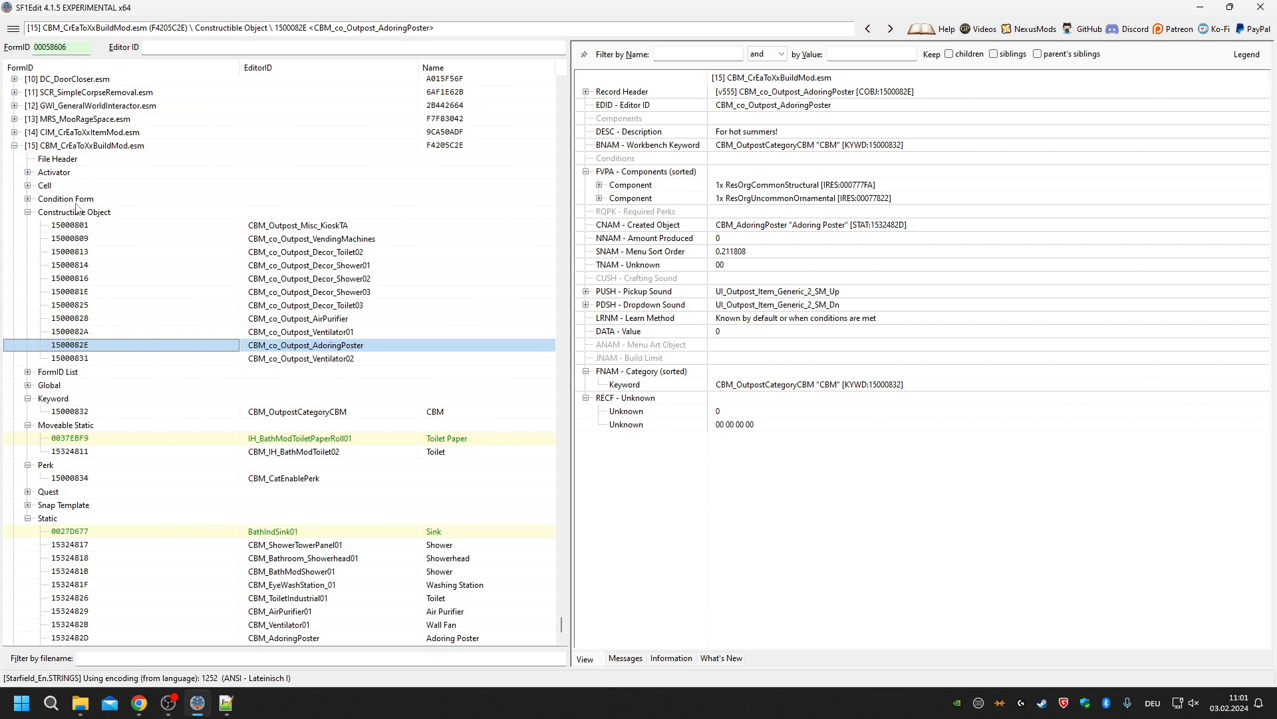
click(43, 147)
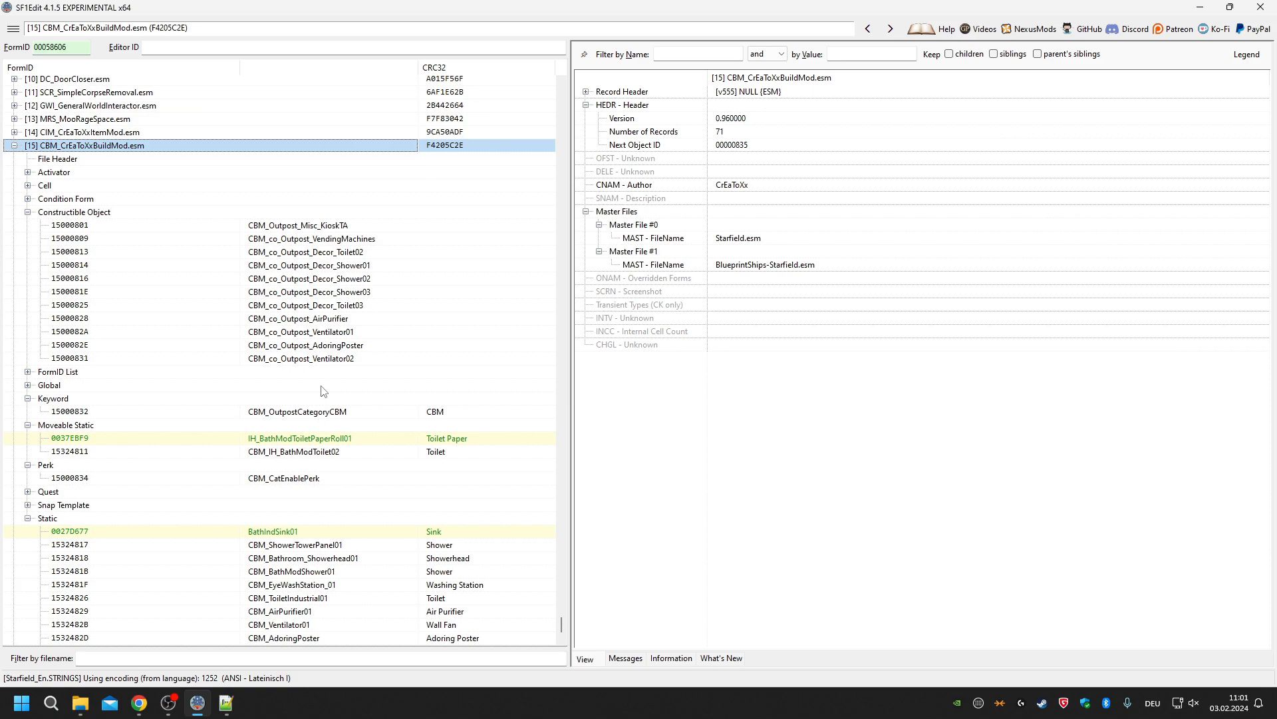
Compare the FormID of the CBM_IH_BathModToilet02 record with the 15324811cl.dds file name in the workshopicons folder.
scroll(310, 352, down, 1)
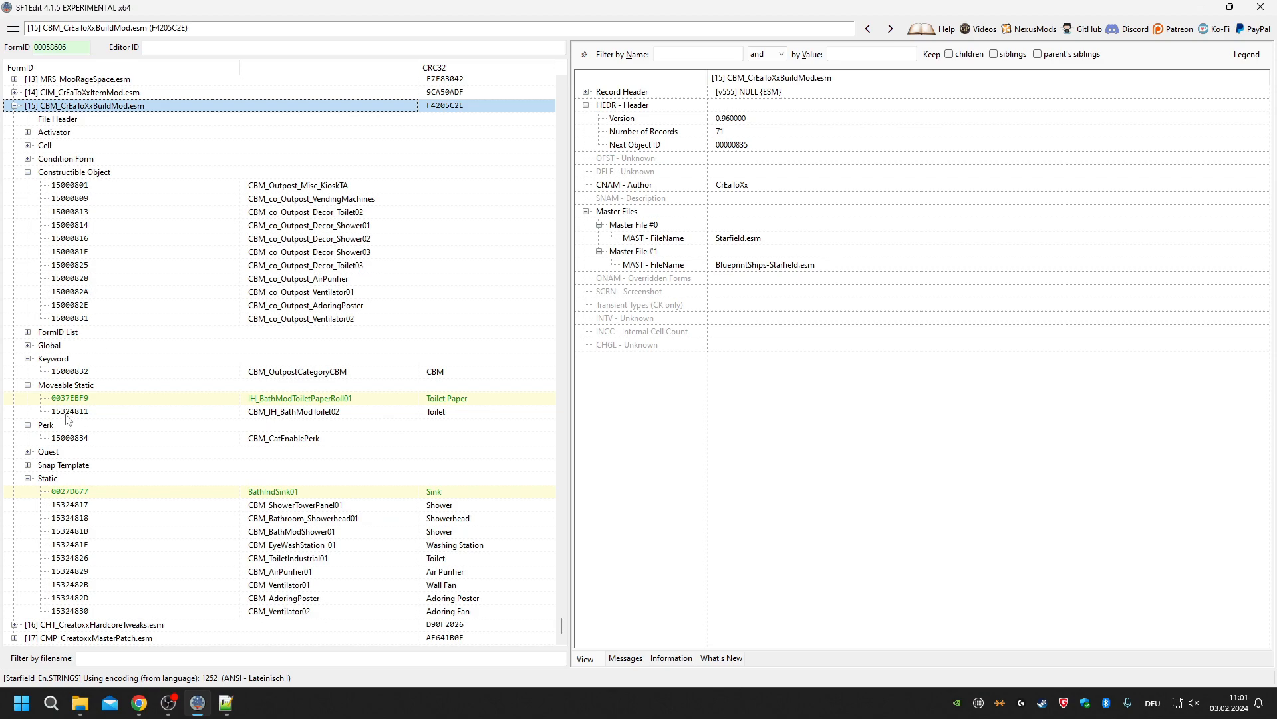
mouse_move(81, 703)
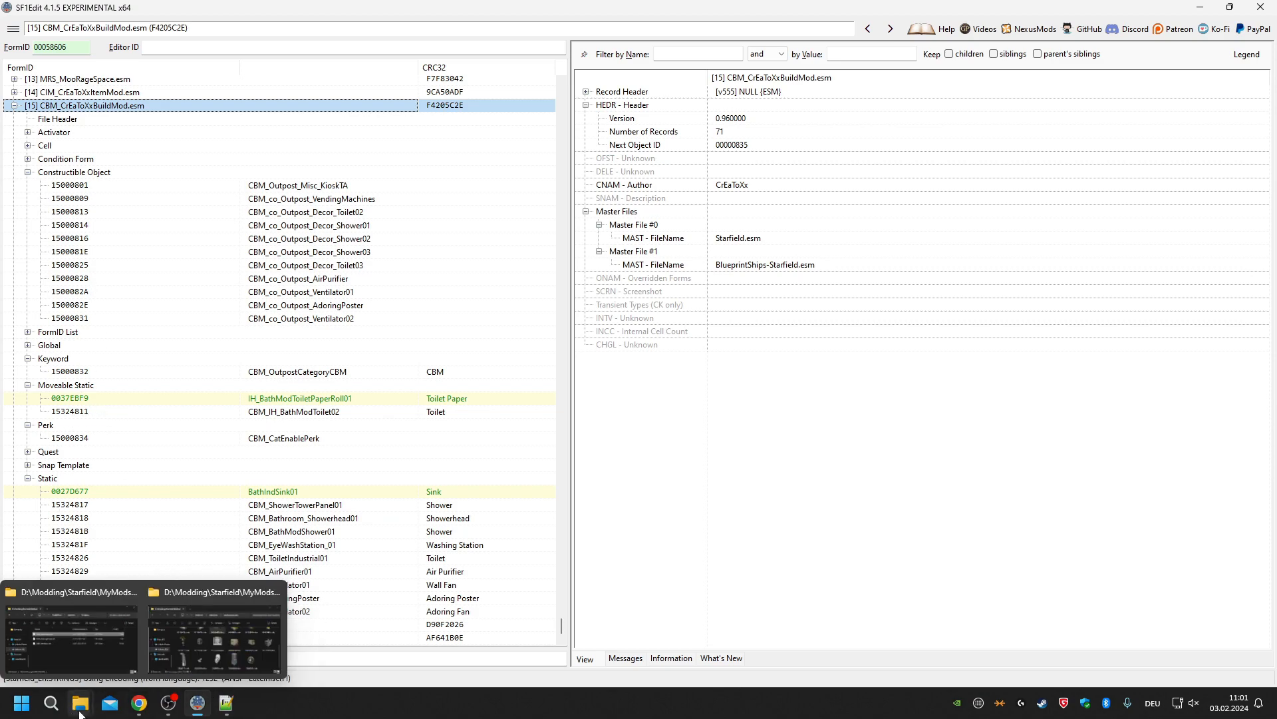
click(223, 632)
scroll(721, 222, up, 1)
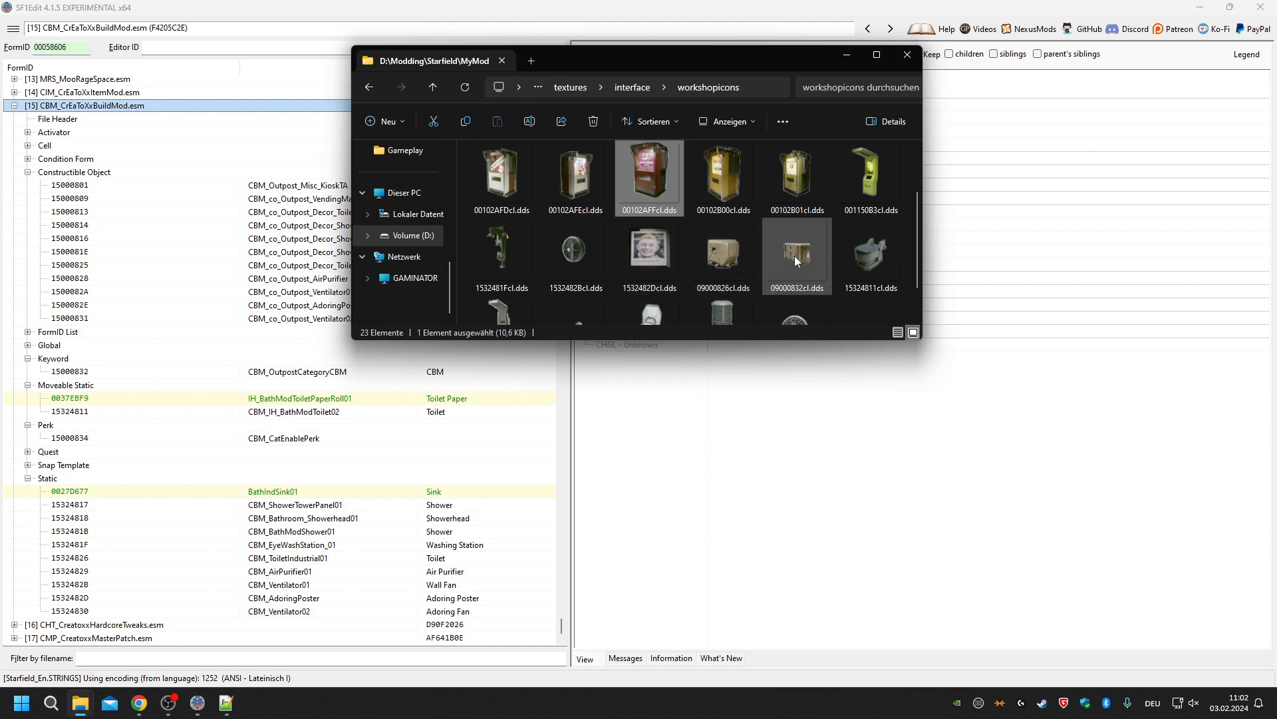
mouse_move(881, 292)
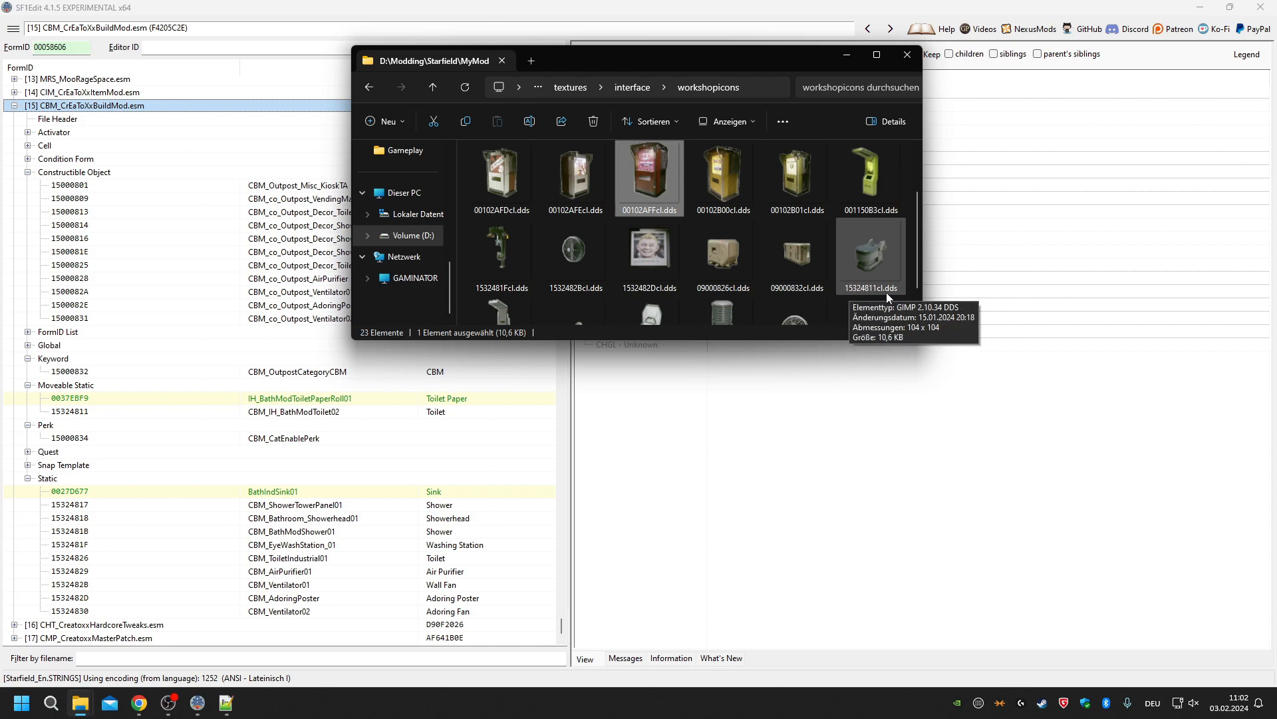
click(836, 306)
key(alt+Tab)
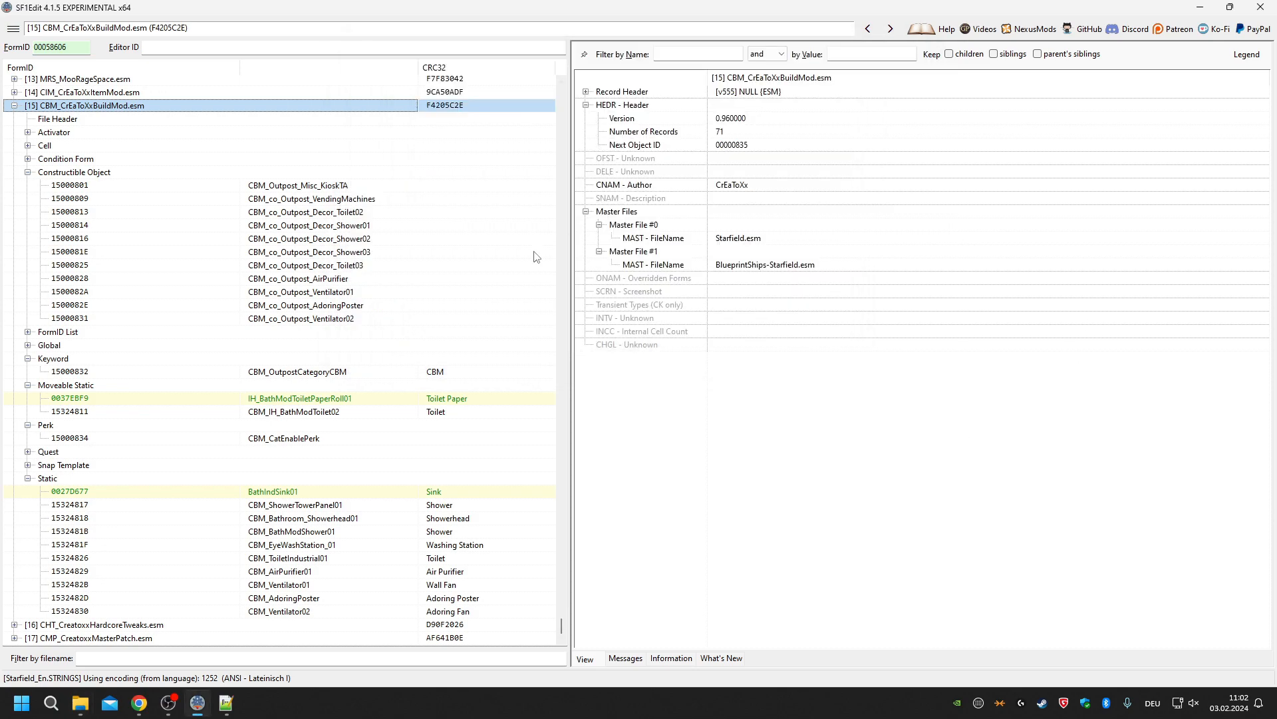
click(291, 414)
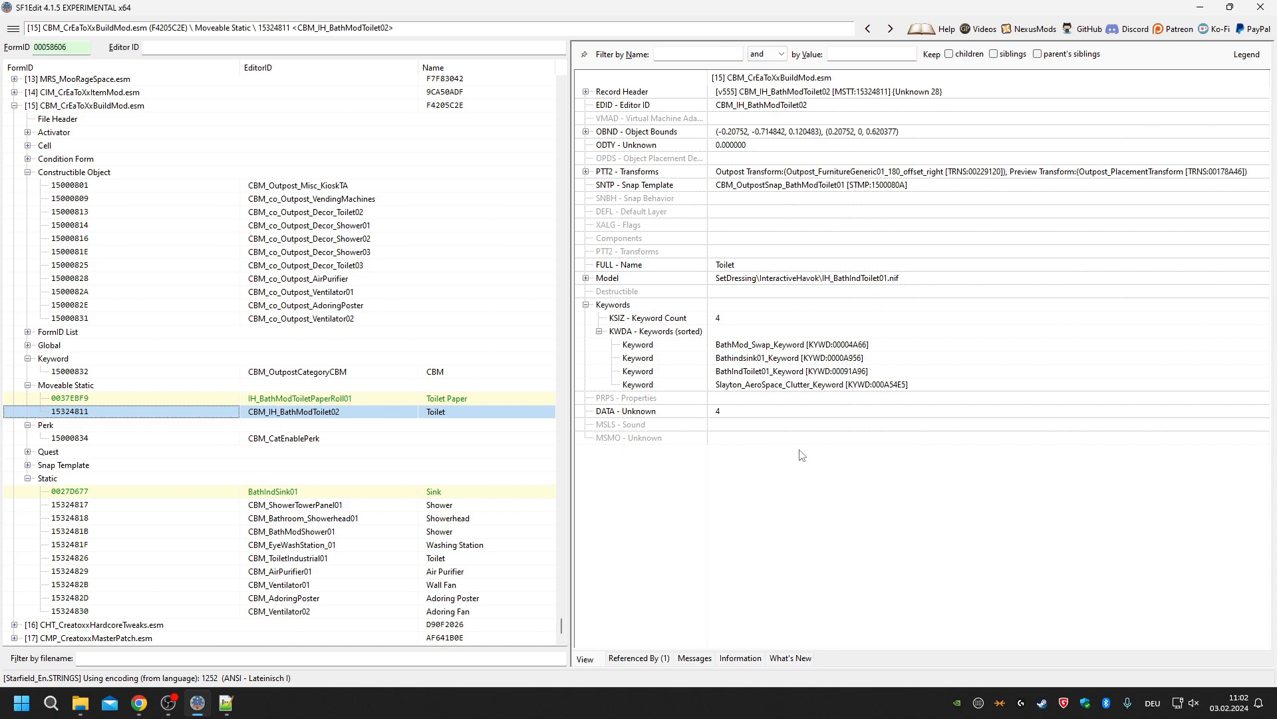
click(1200, 8)
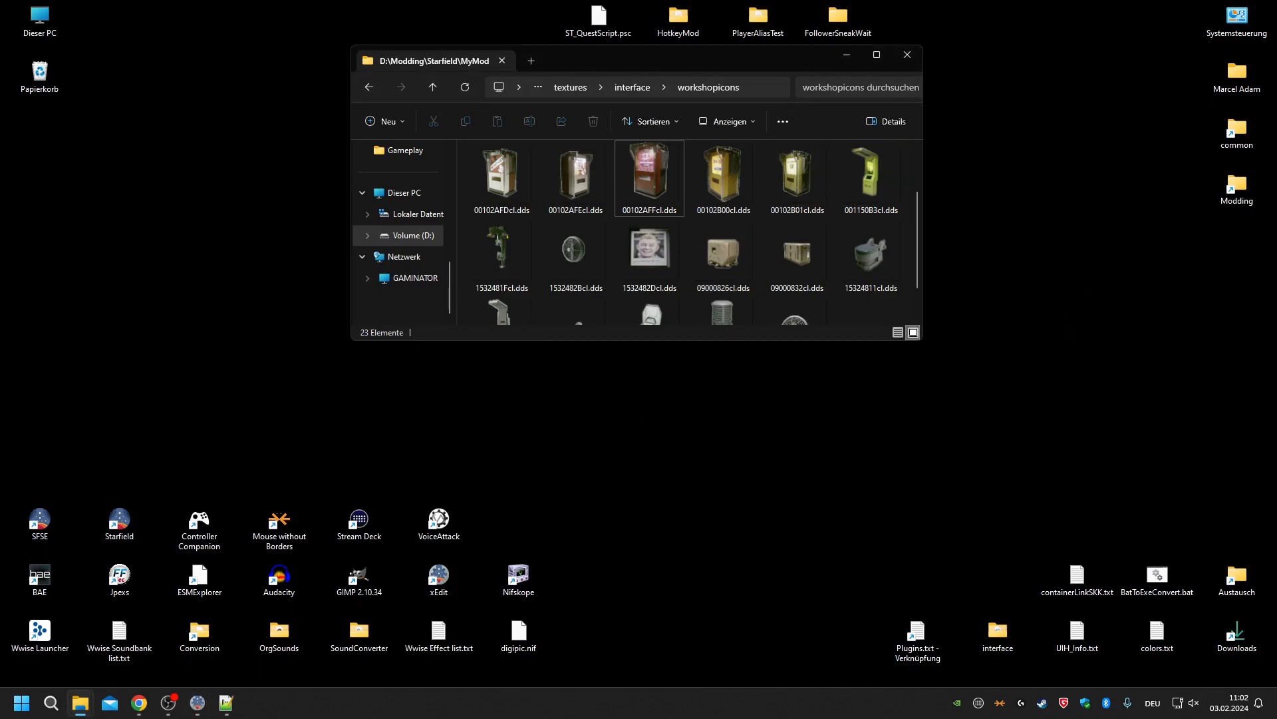
click(192, 704)
Collapse CBM_CrEaToXxBuildMod.esm and Starfield.esm to the plain plugin list, and compare the load-order indices with the workshop icon file names.
scroll(227, 363, up, 2)
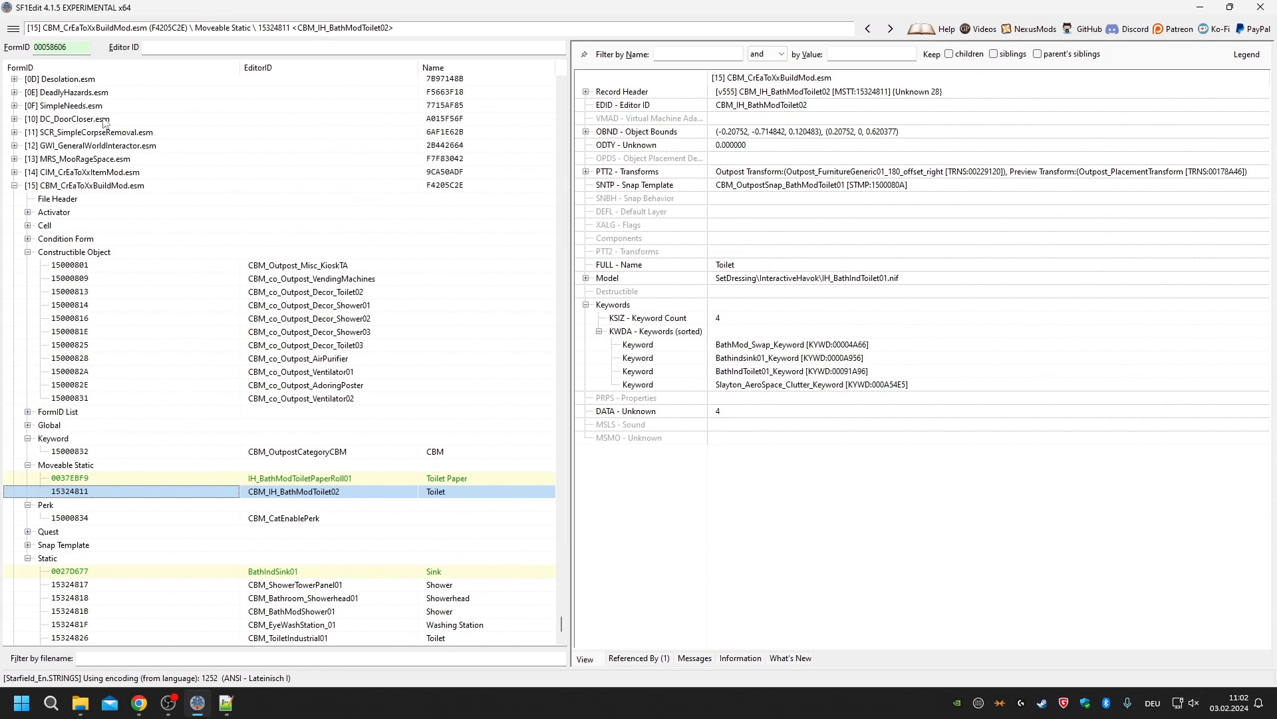
click(15, 185)
scroll(60, 435, up, 15)
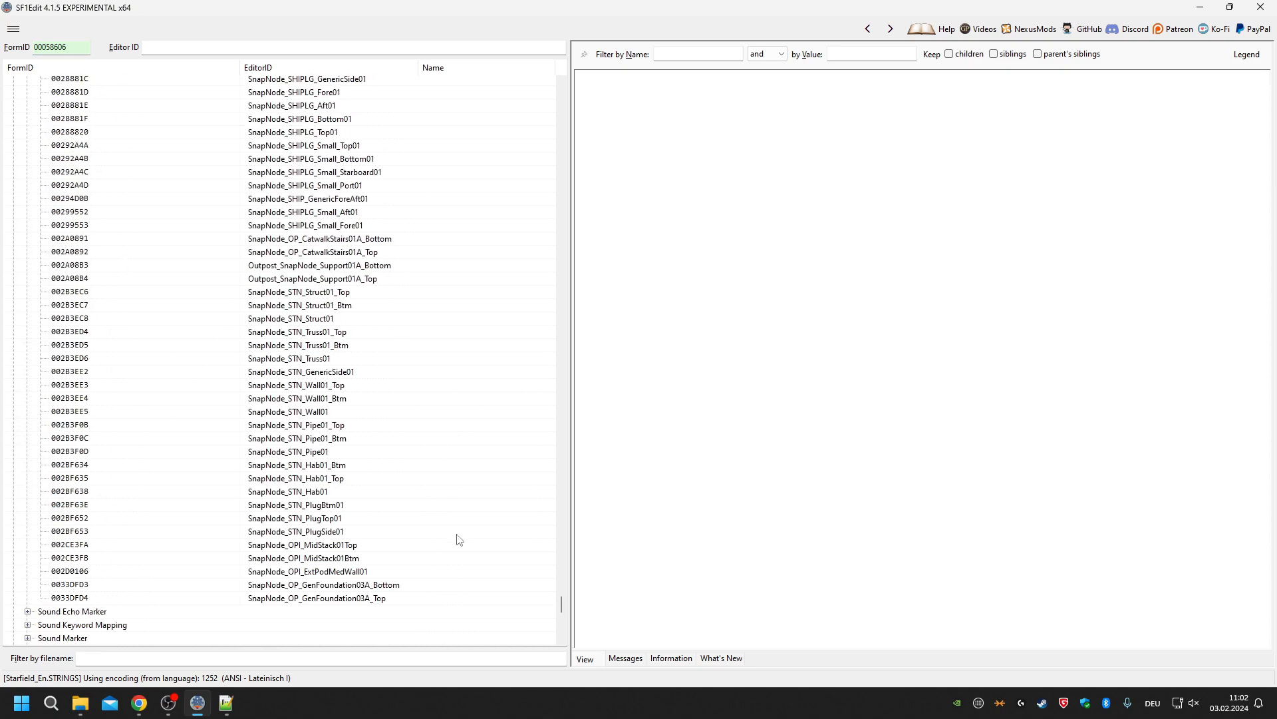
drag(561, 605, 526, 88)
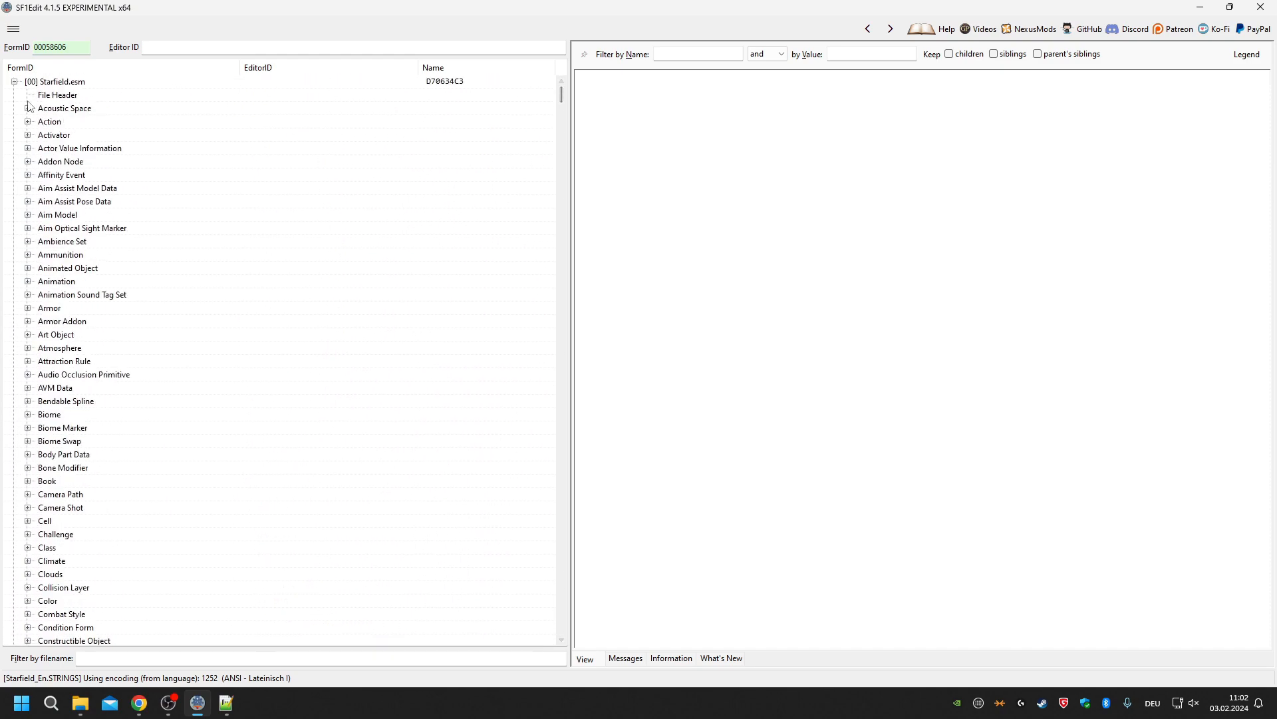
click(15, 83)
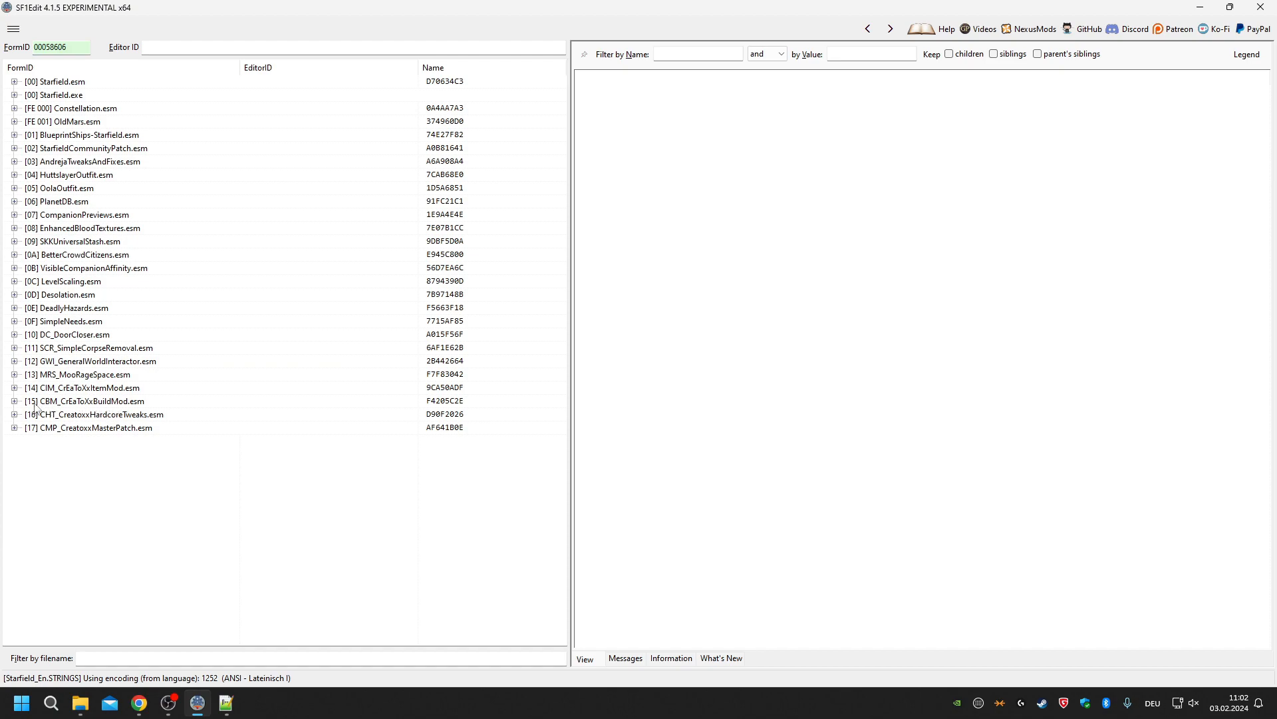
mouse_move(81, 703)
click(222, 657)
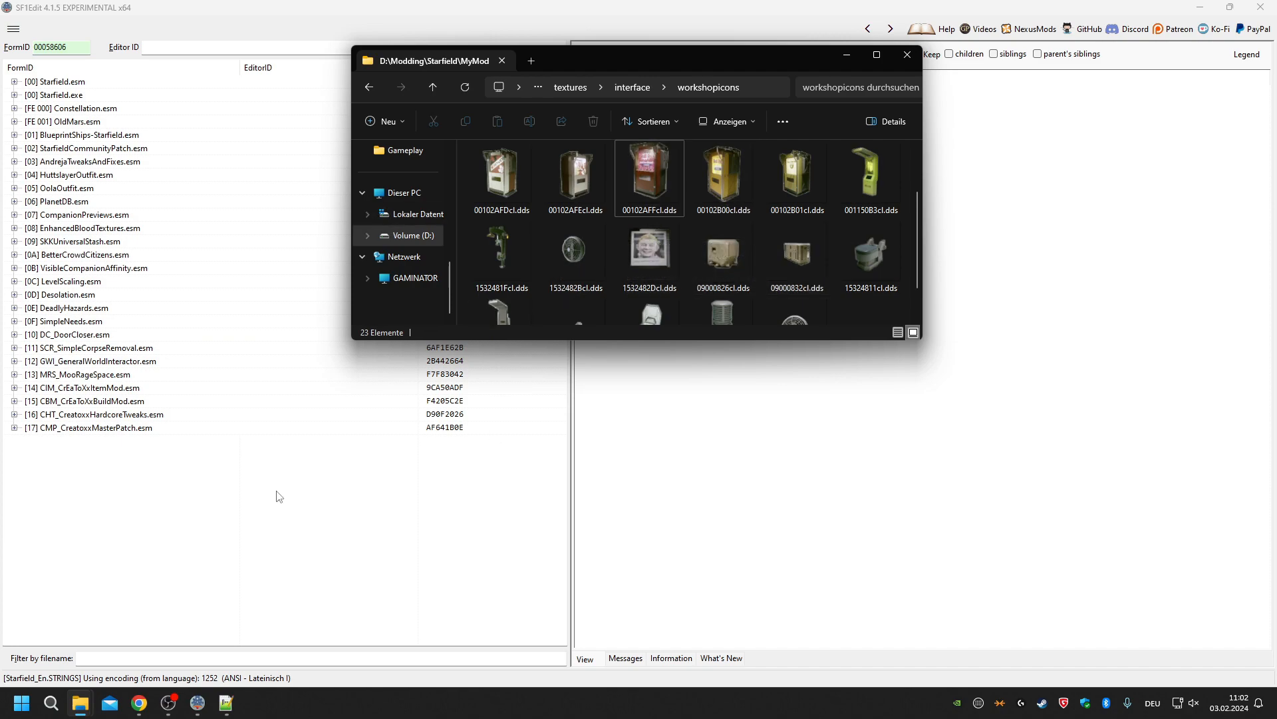
click(288, 531)
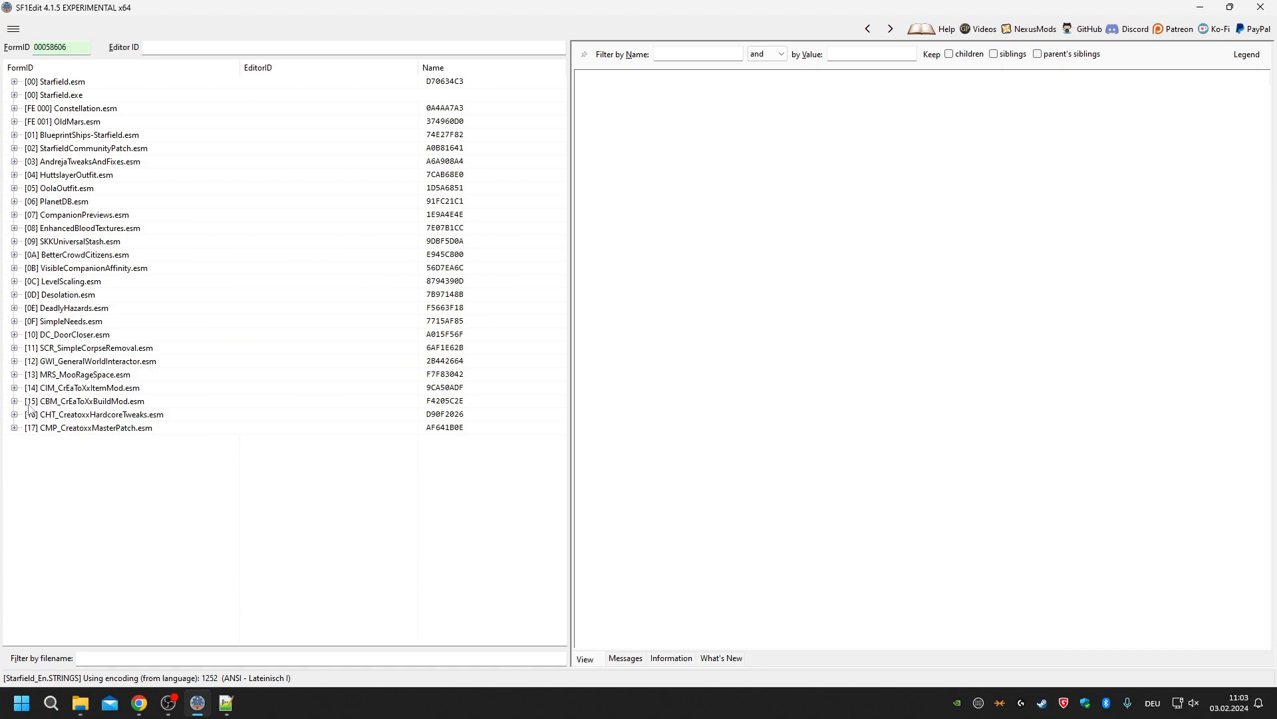
Expand the Static group of CBM_CrEaToXxBuildMod.esm and examine the model file path of CBM_ShowerTowerPanel01.
click(14, 402)
click(35, 572)
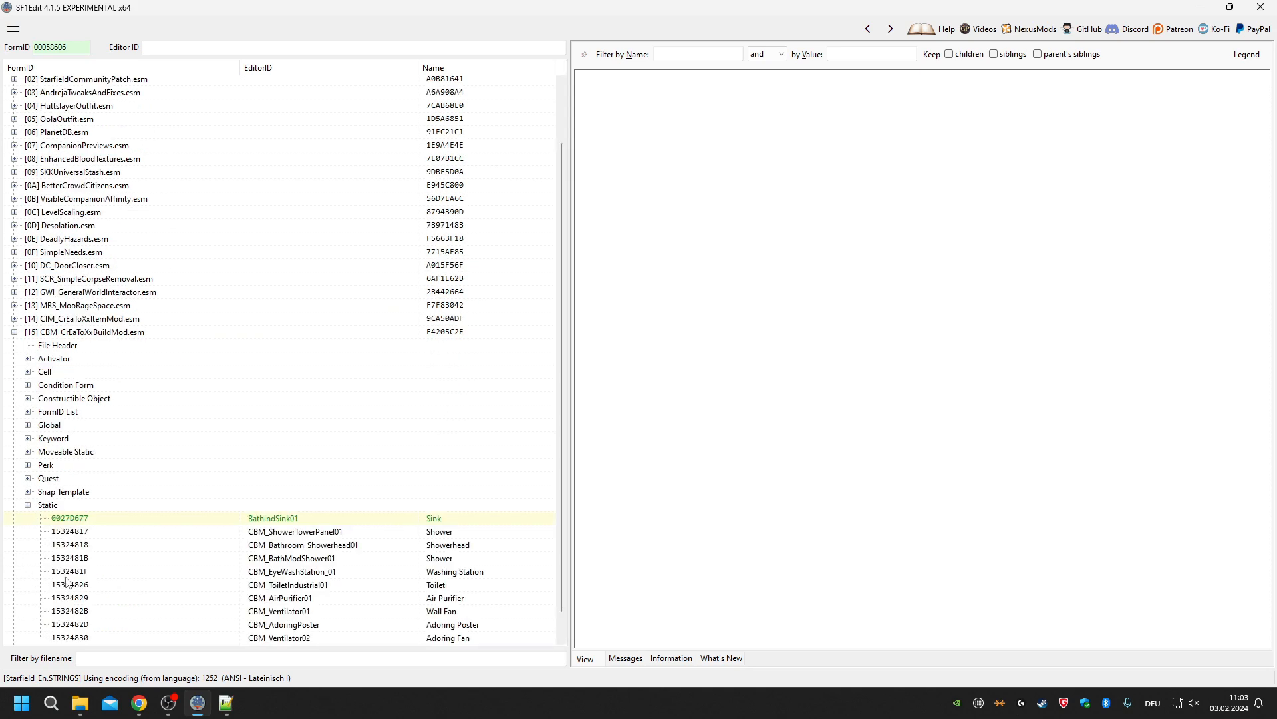
click(455, 535)
click(602, 358)
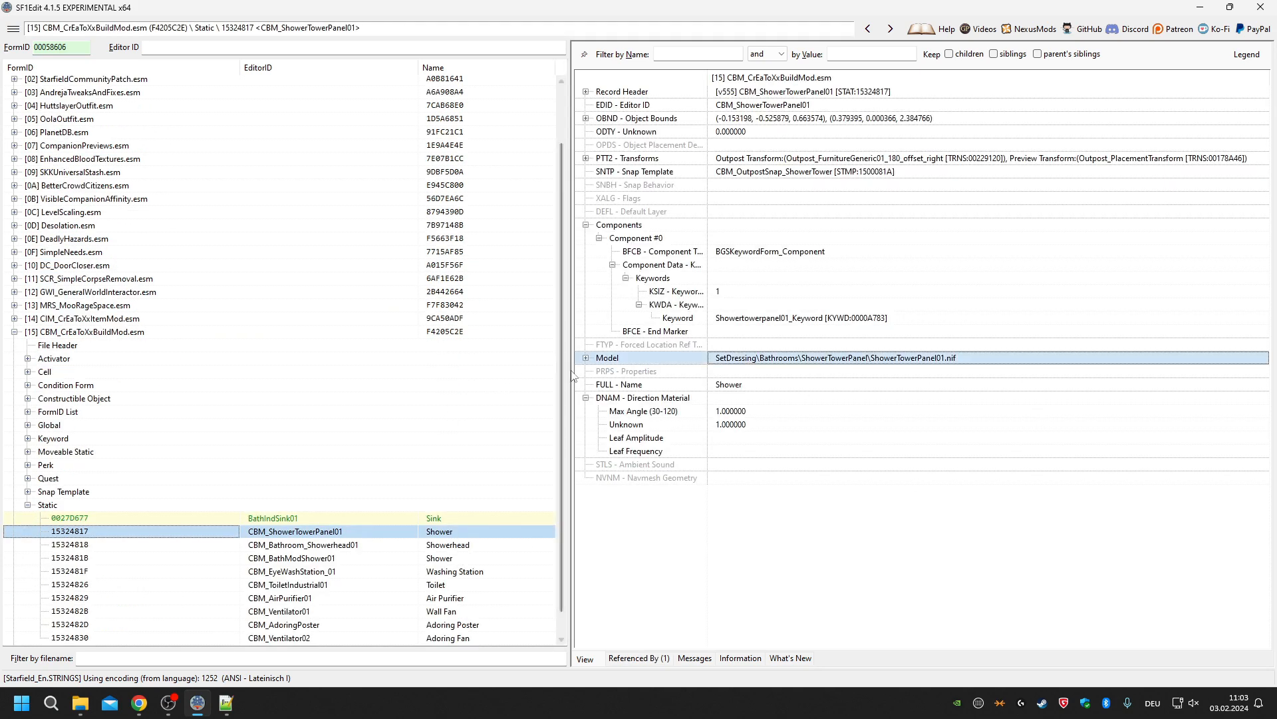
click(790, 374)
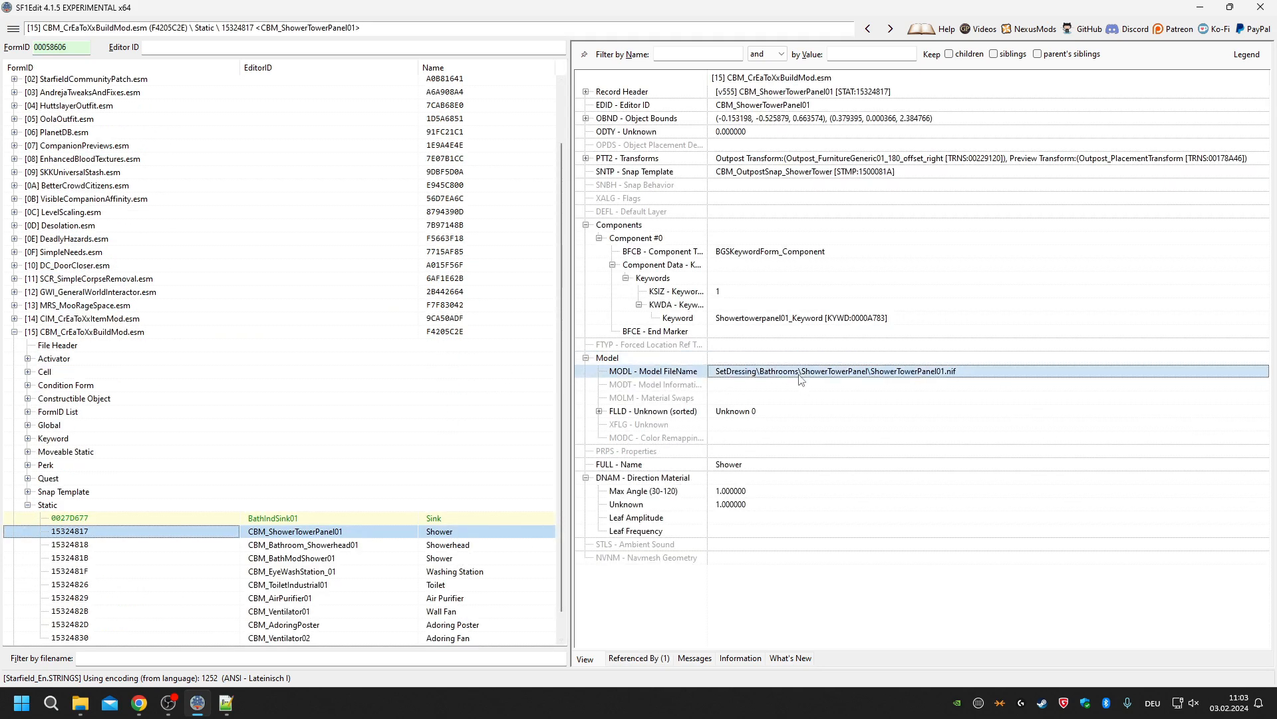
Examine the transforms of CBM_ShowerTowerPanel01 and the data of its linked Outpost_FurnitureGeneric01_180_offset_right record, returning to the shower record.
click(587, 158)
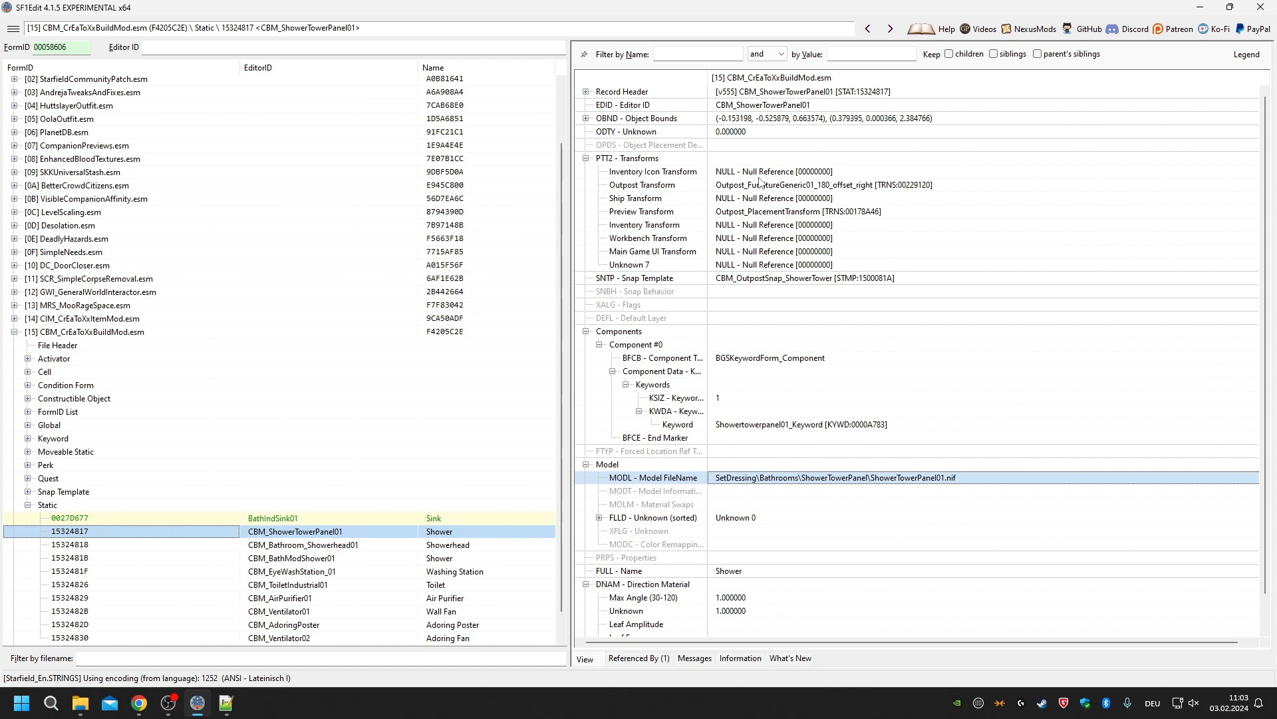
click(780, 173)
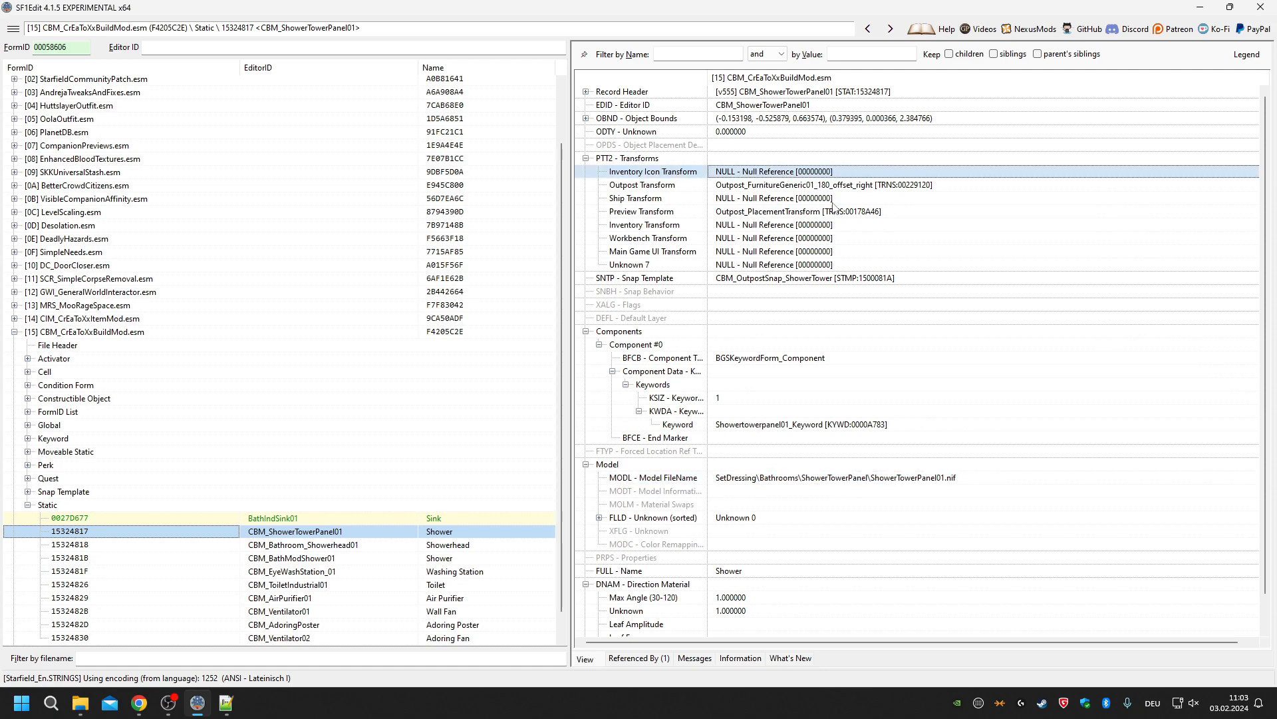
double_click(802, 186)
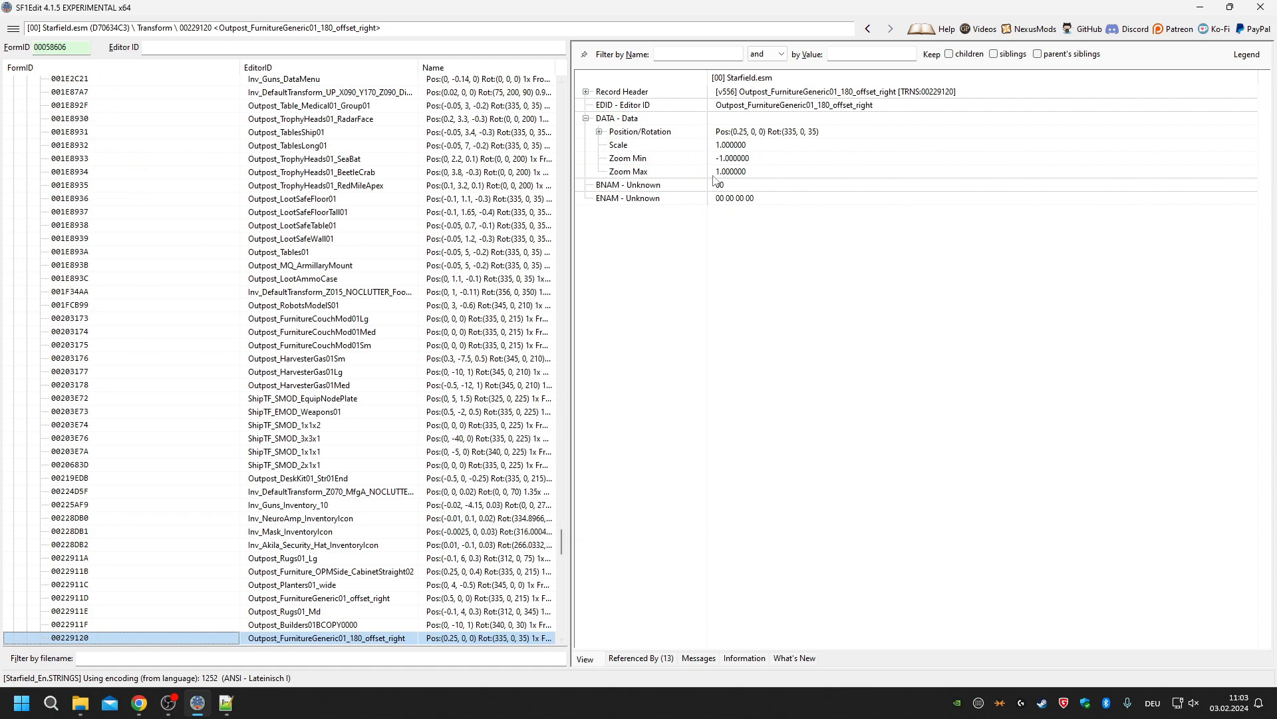
key(alt+Left)
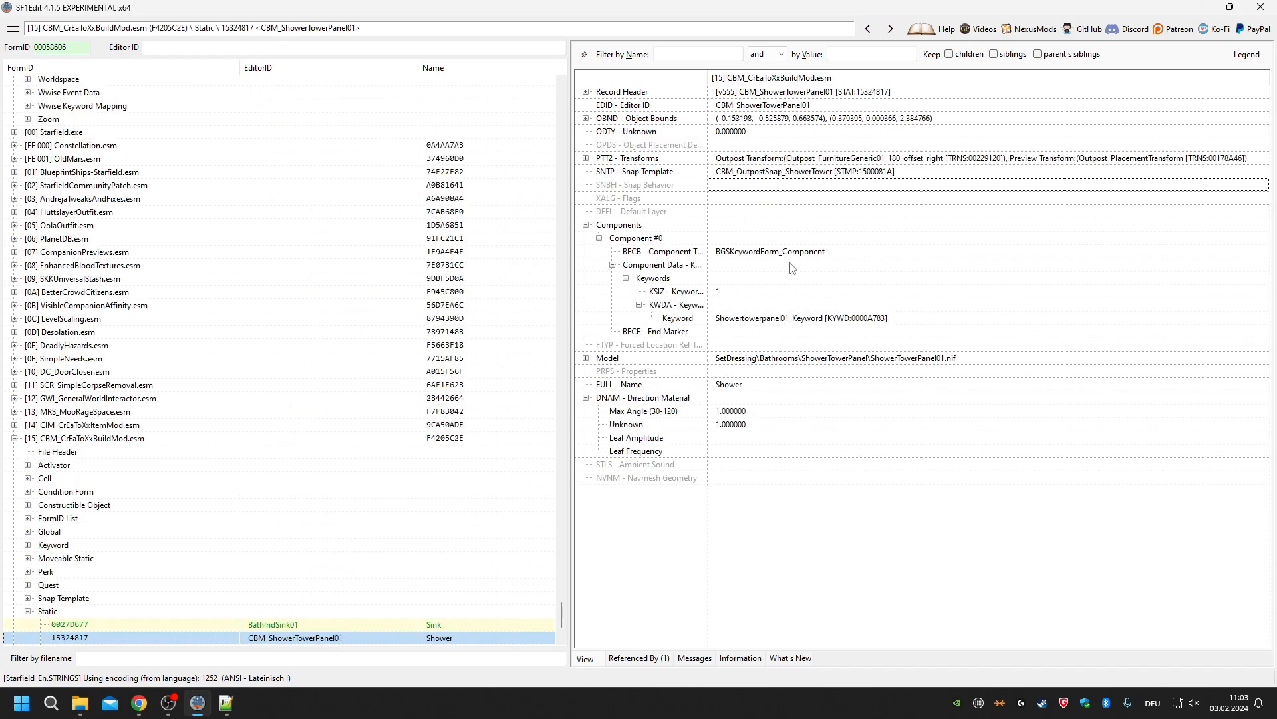
click(586, 158)
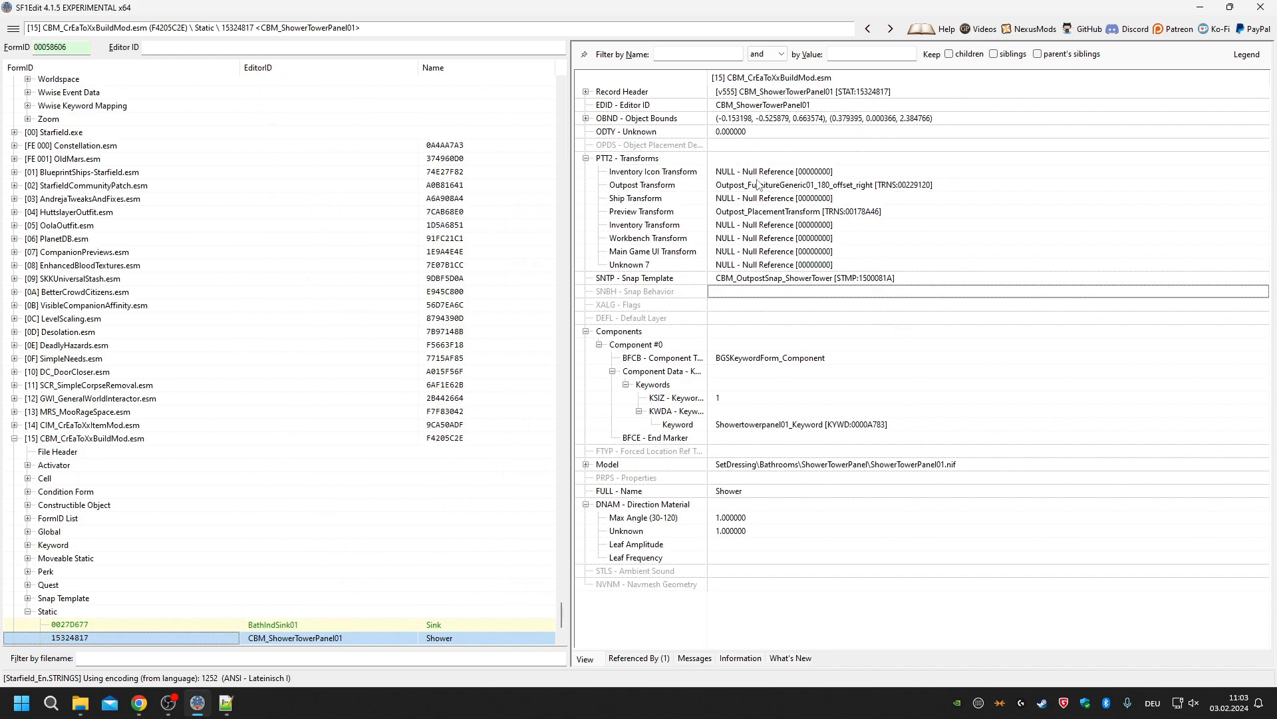
click(758, 177)
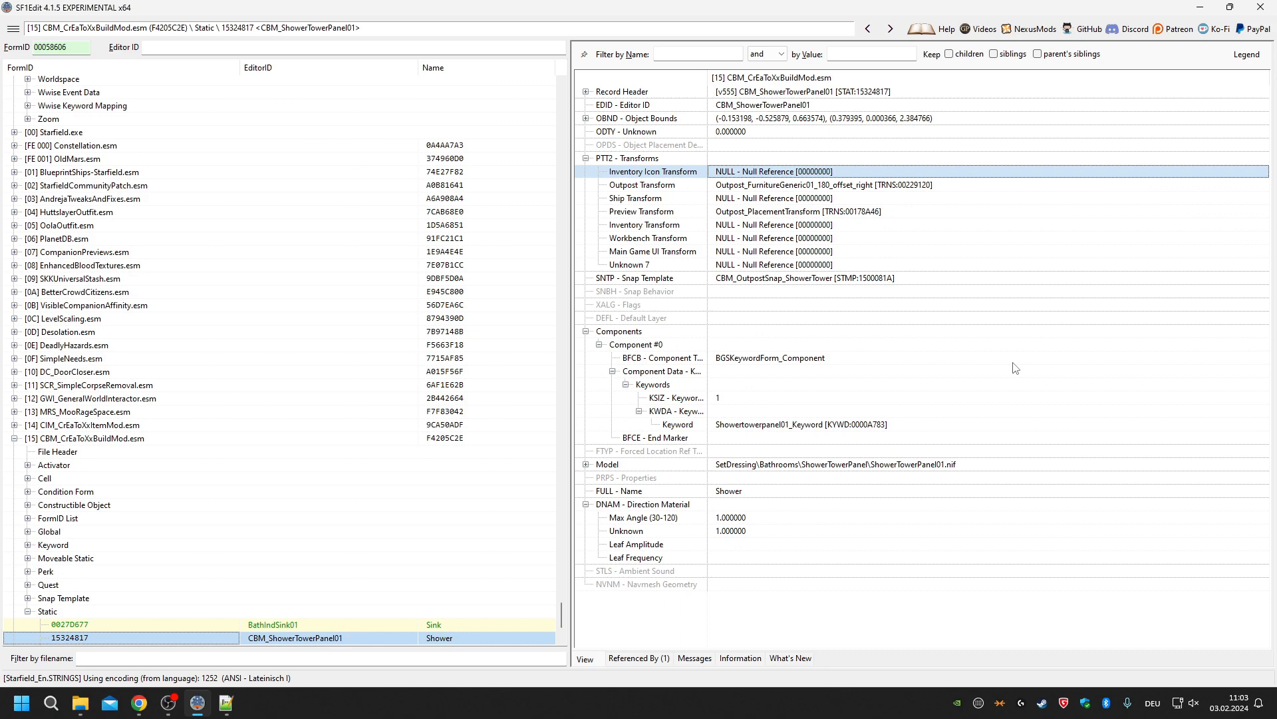
Check which records reference the Outpost_FurnitureGeneric01_180_offset_right transform, and go back to CBM_ShowerTowerPanel01.
double_click(807, 190)
click(648, 658)
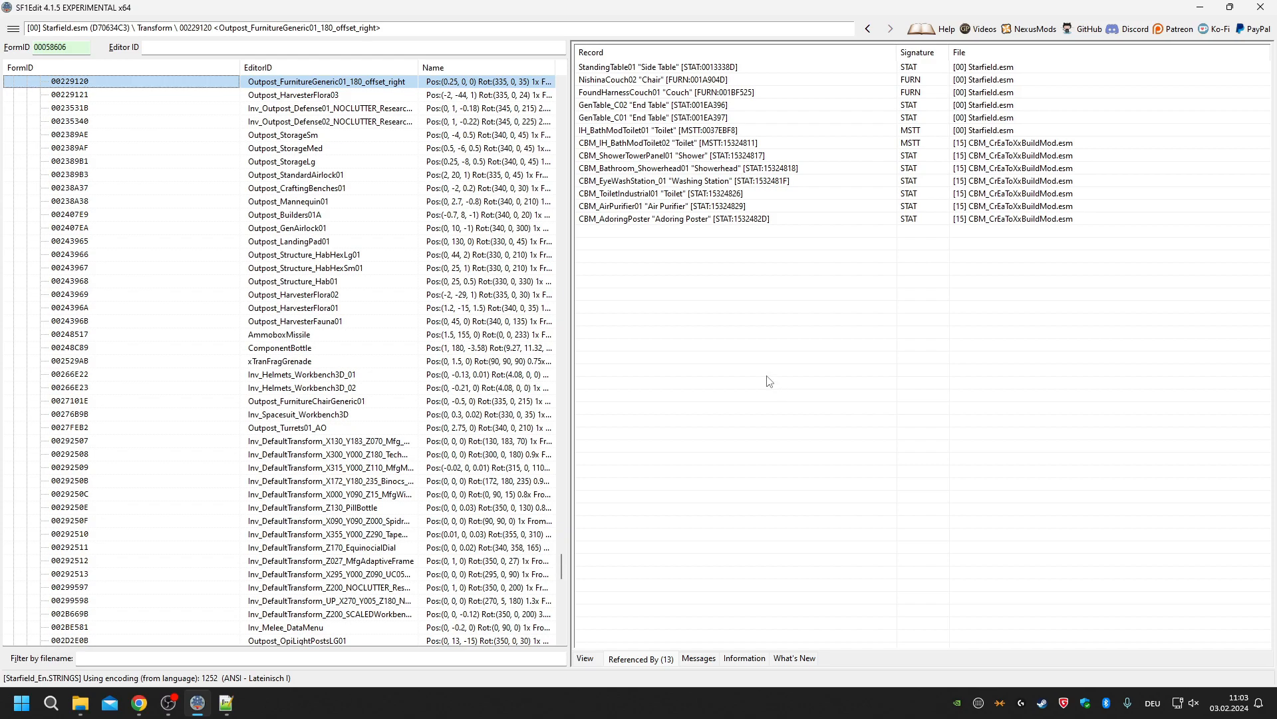
key(alt+Left)
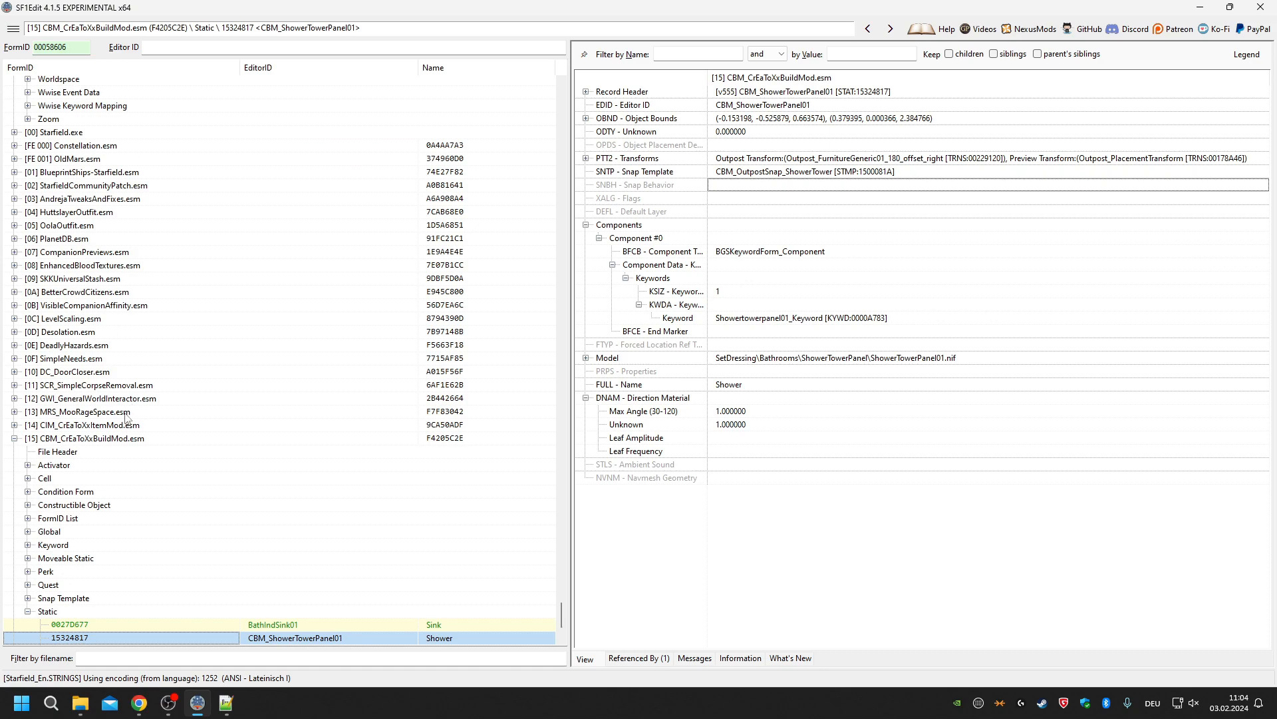
Collapse the Starfield.esm tree, show only the record groups of CBM_CrEaToXxBuildMod.esm, and minimize SF1Edit.
click(14, 439)
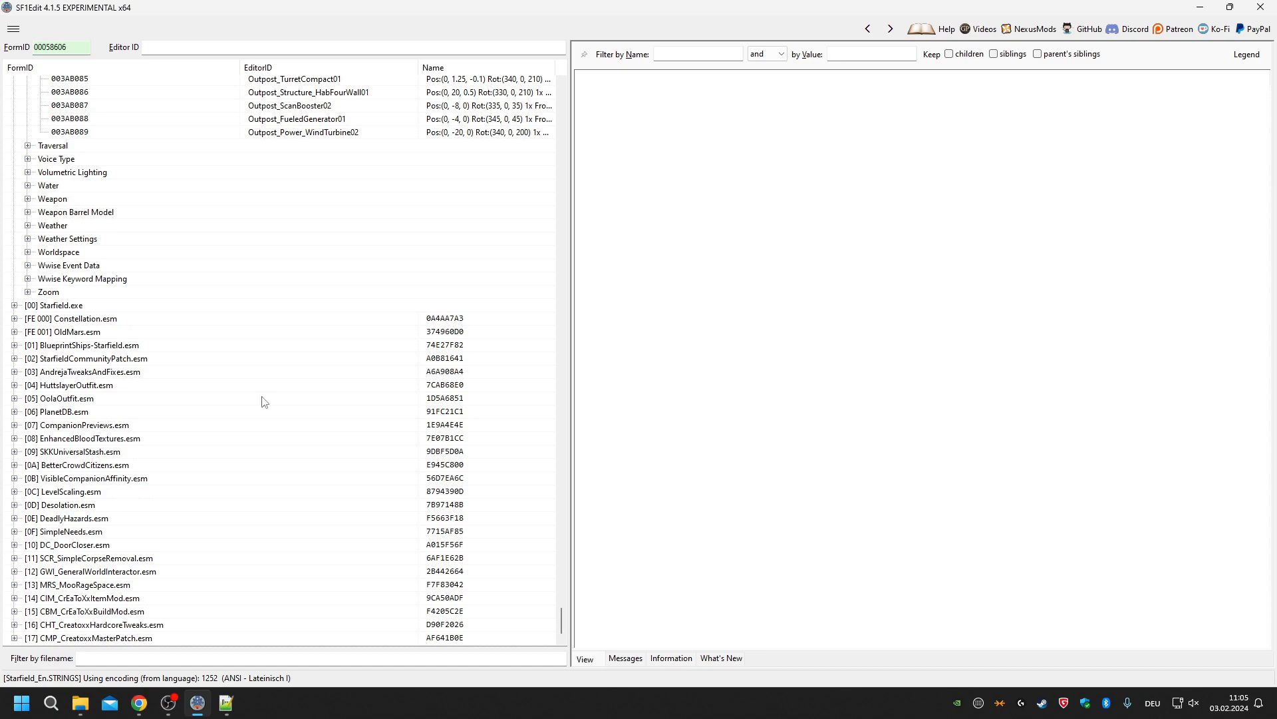
scroll(288, 353, up, 14)
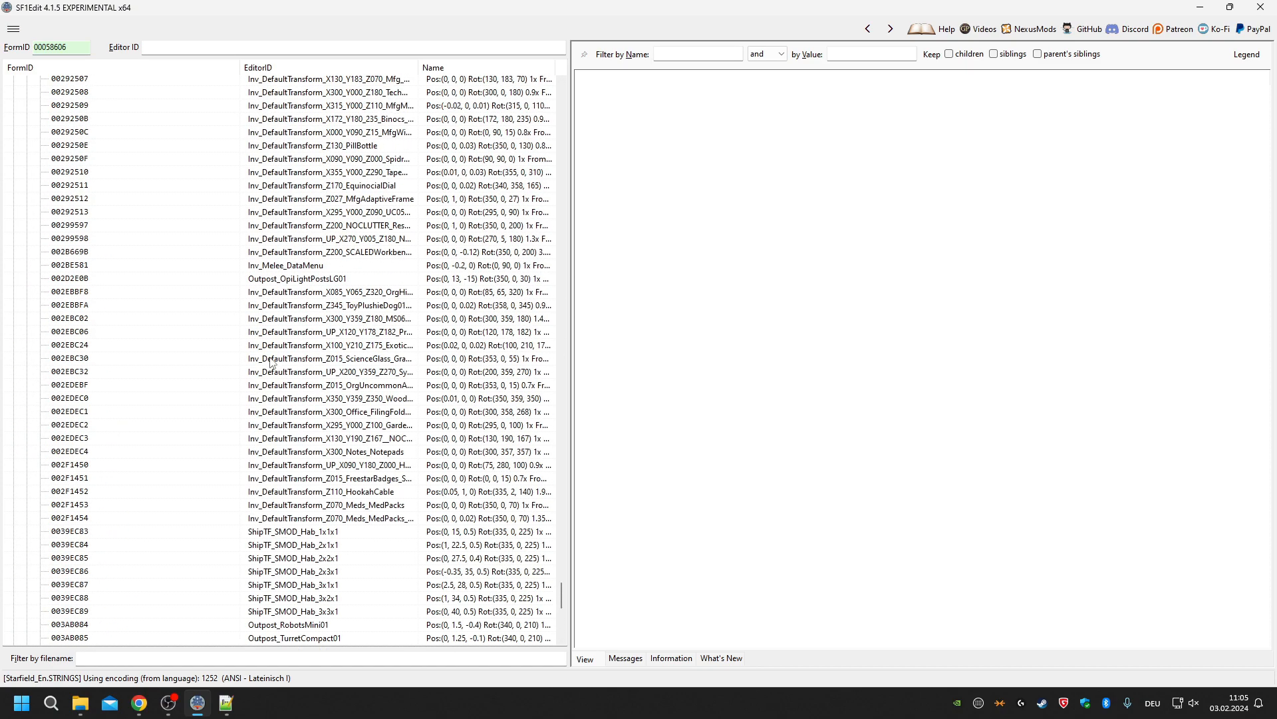
drag(562, 601, 562, 96)
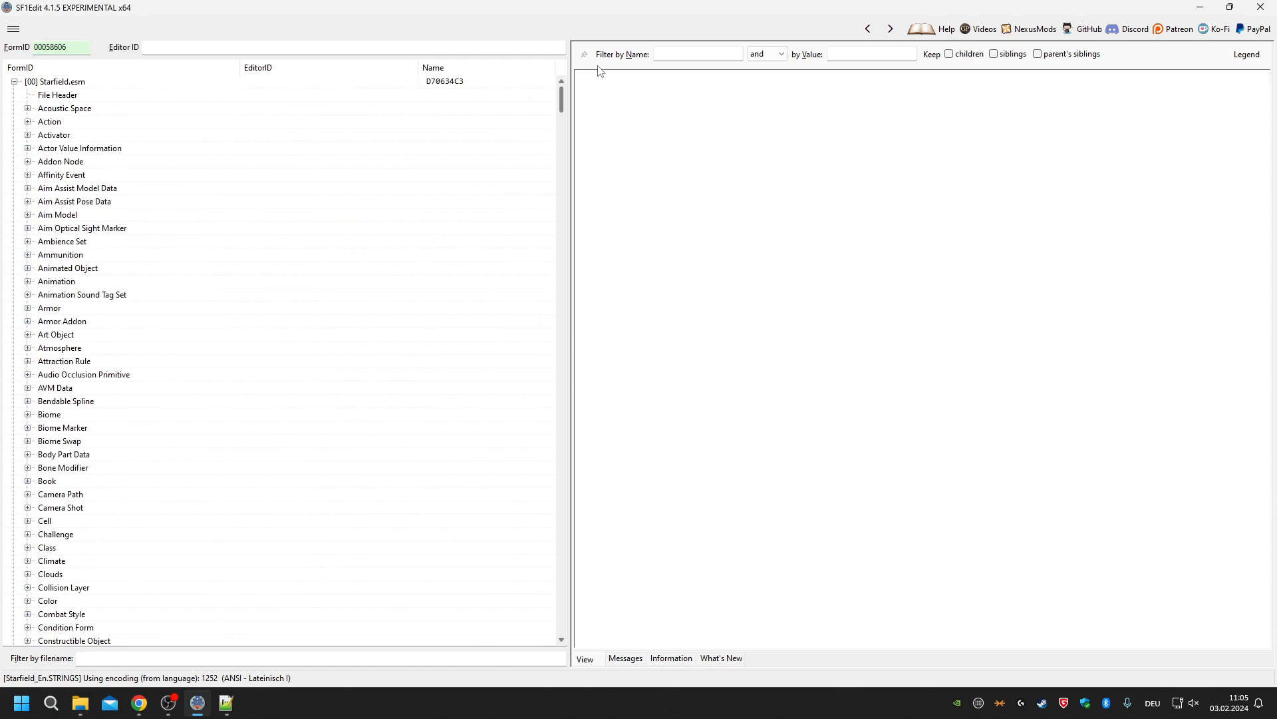
click(14, 82)
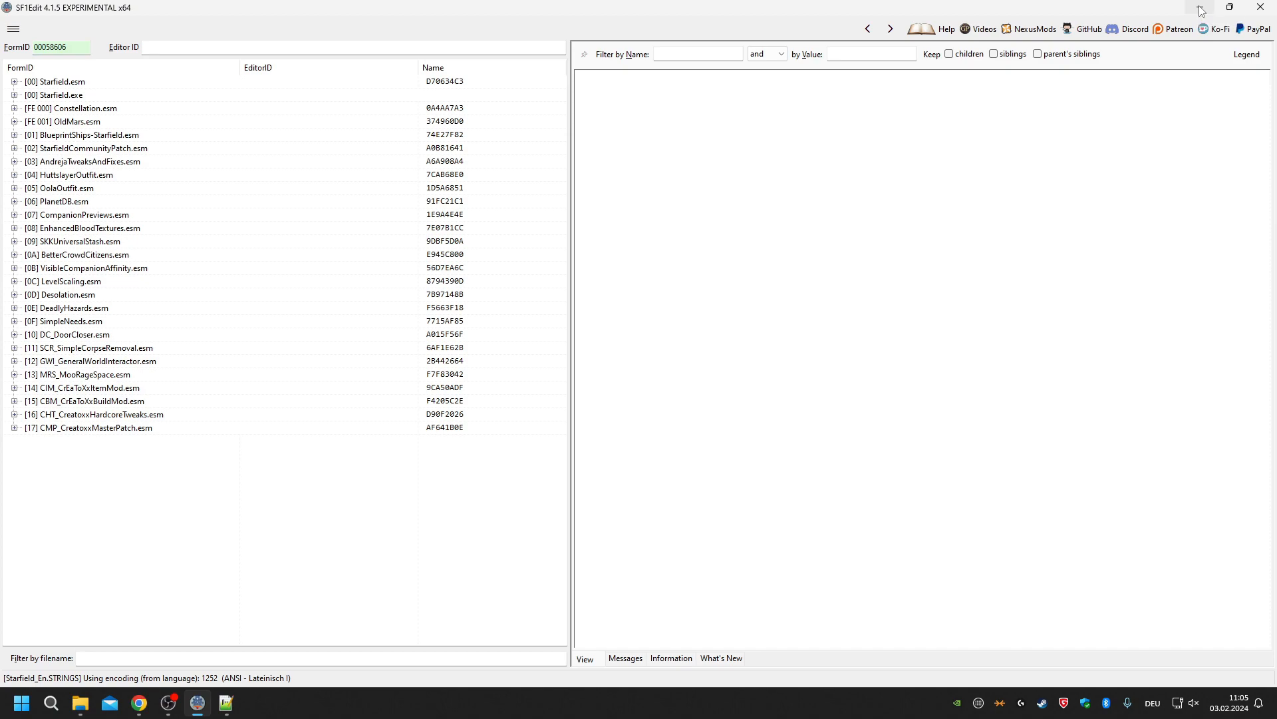
click(14, 401)
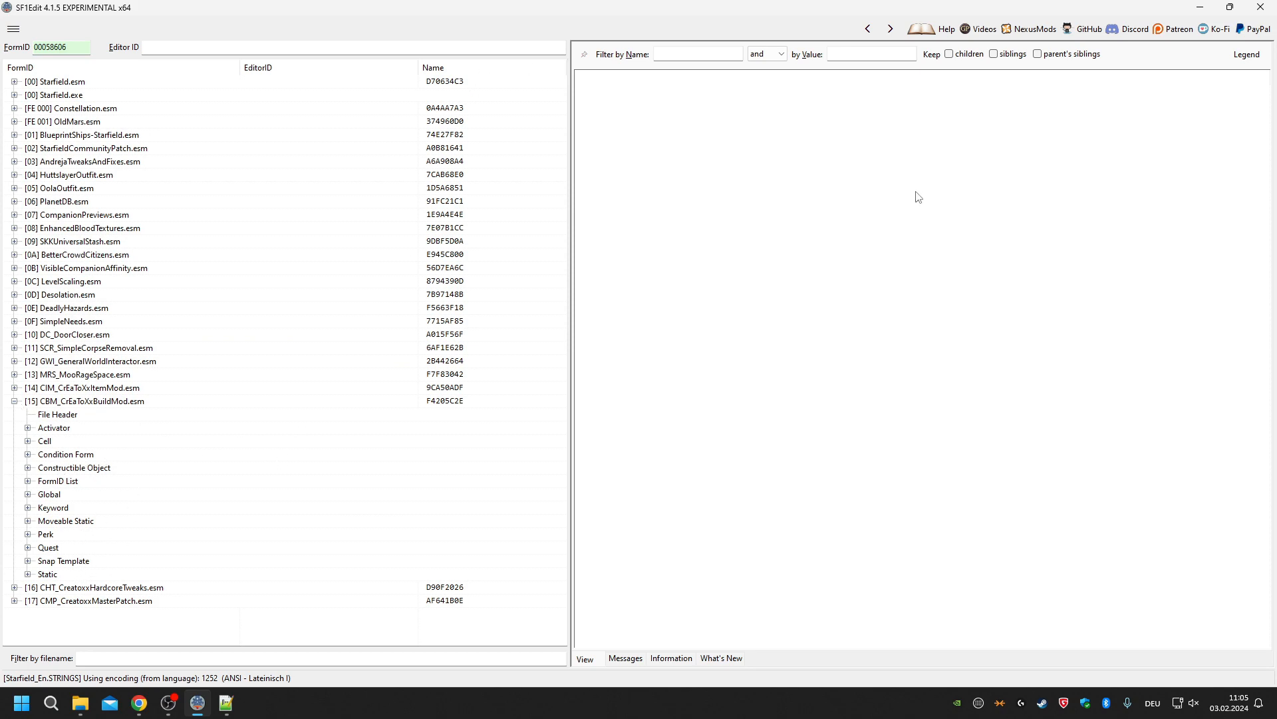
click(1201, 8)
mouse_move(165, 707)
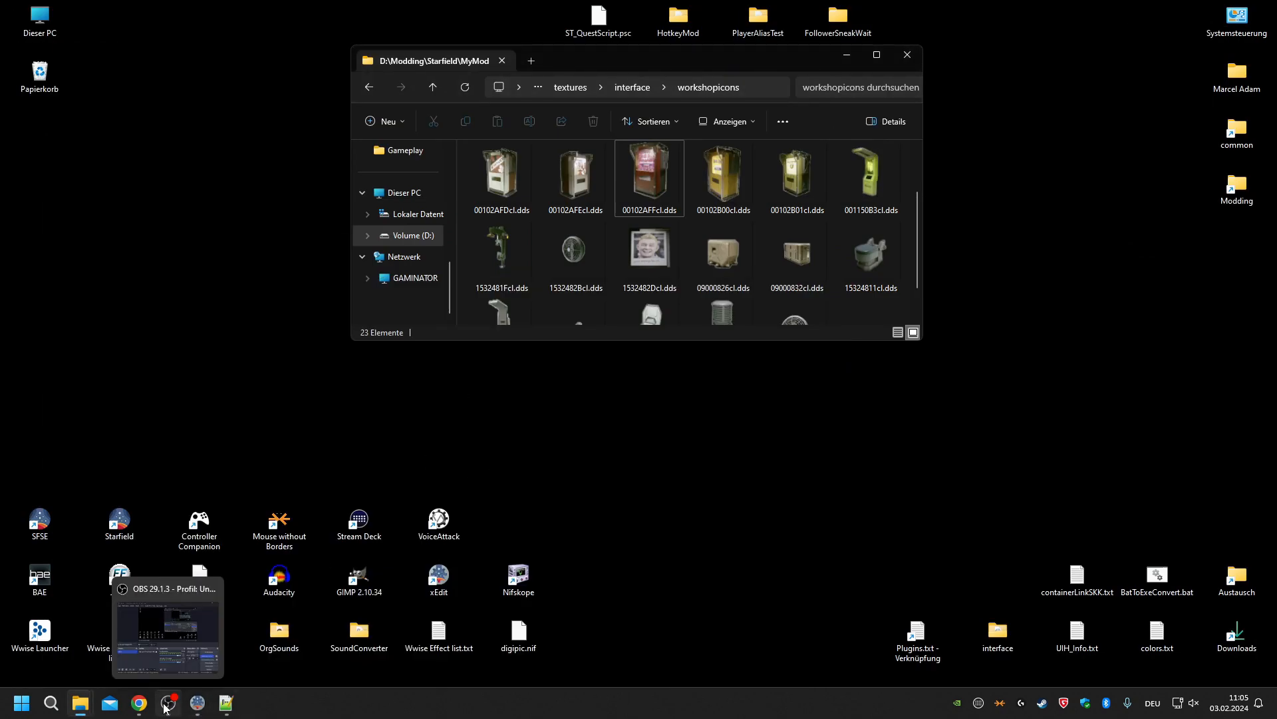
click(167, 638)
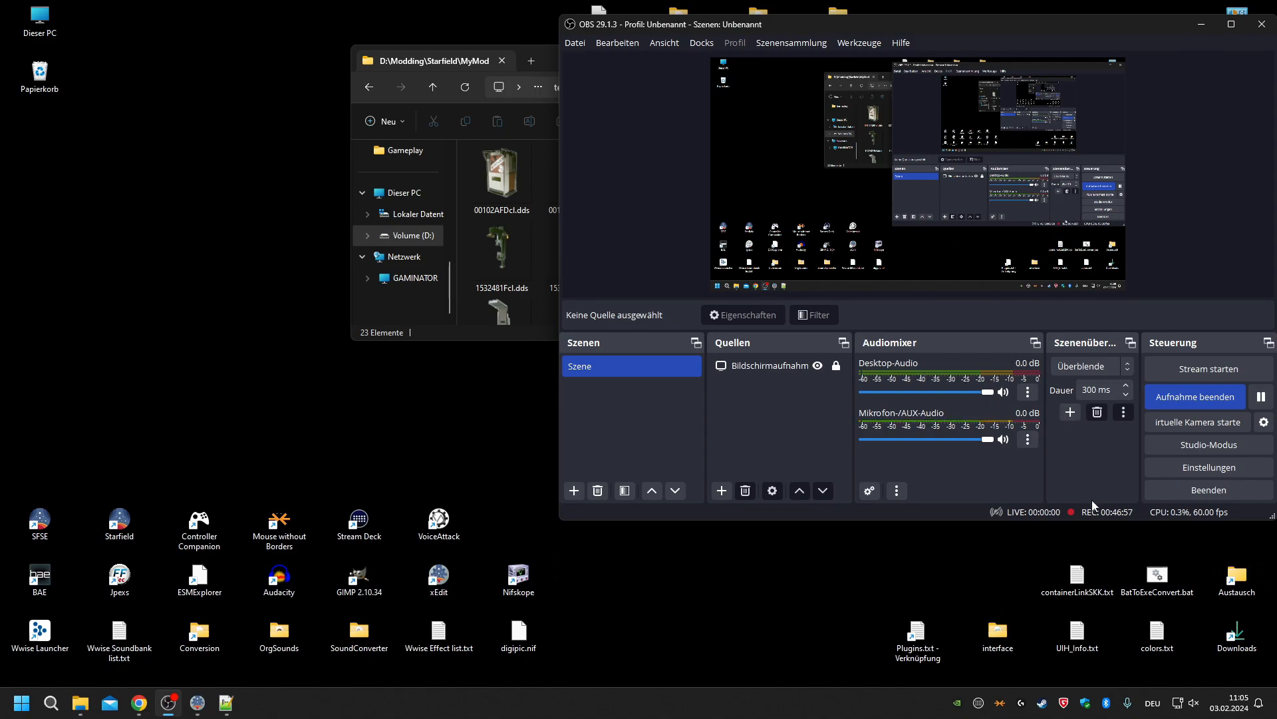
click(1202, 24)
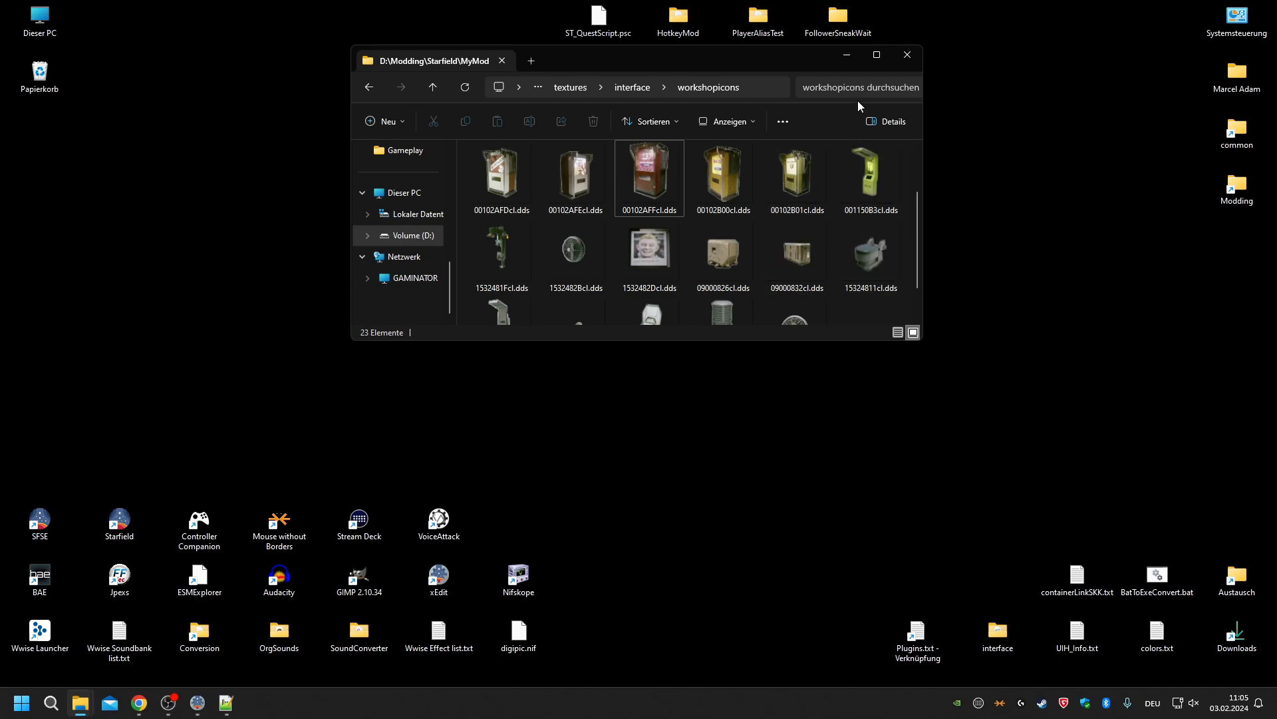
Close the workshopicons folder and switch to Notepad++ to view the OnPlayerLoadGame event in CBM_QuestScript.psc.
scroll(765, 244, up, 1)
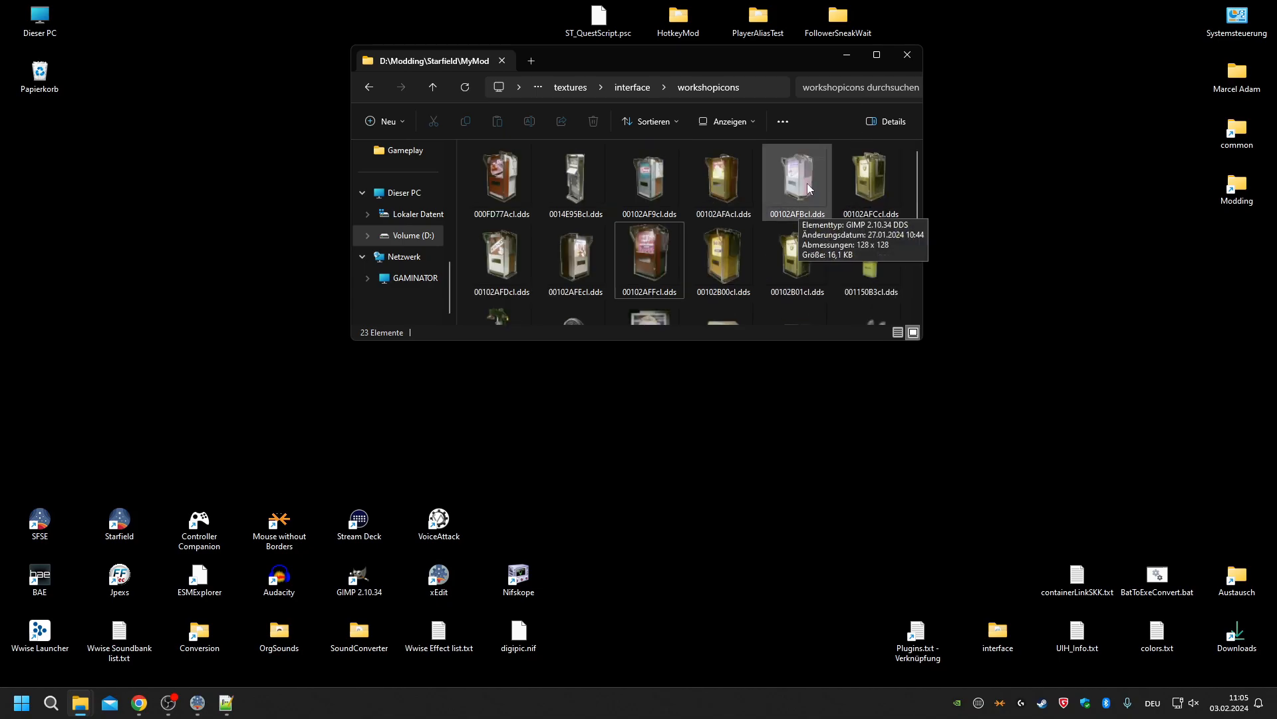
click(905, 57)
click(226, 703)
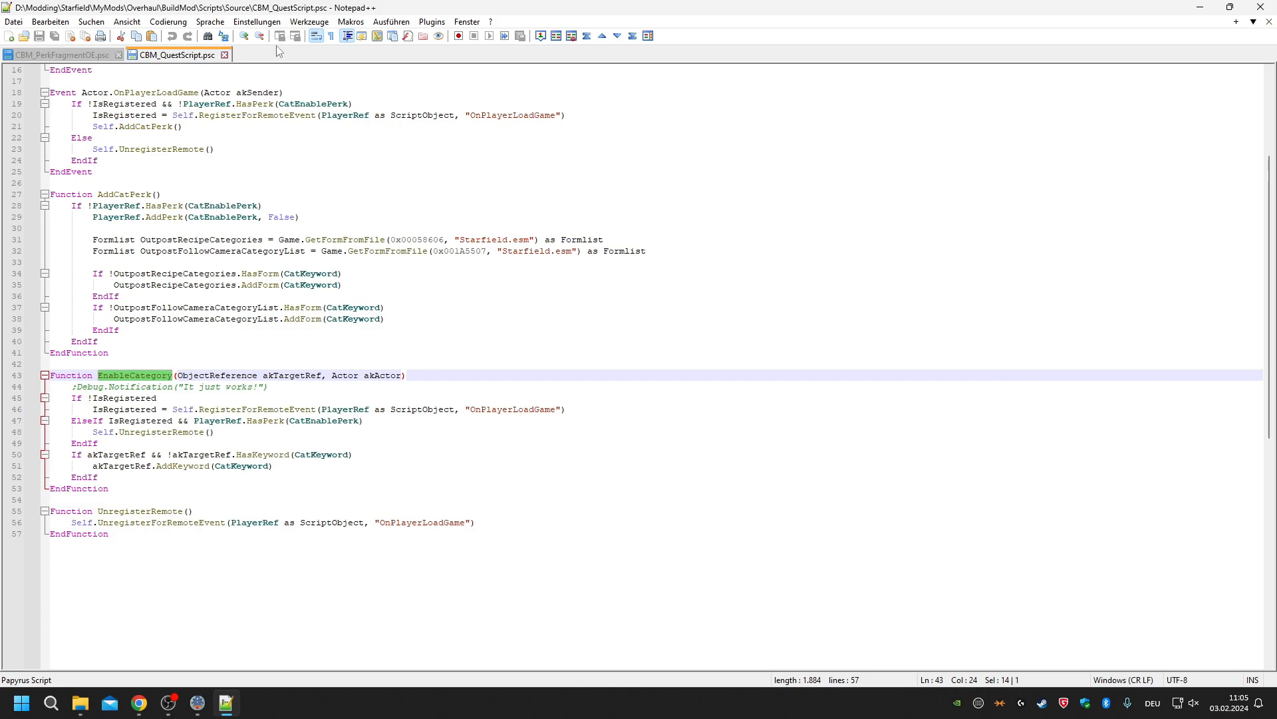
click(460, 160)
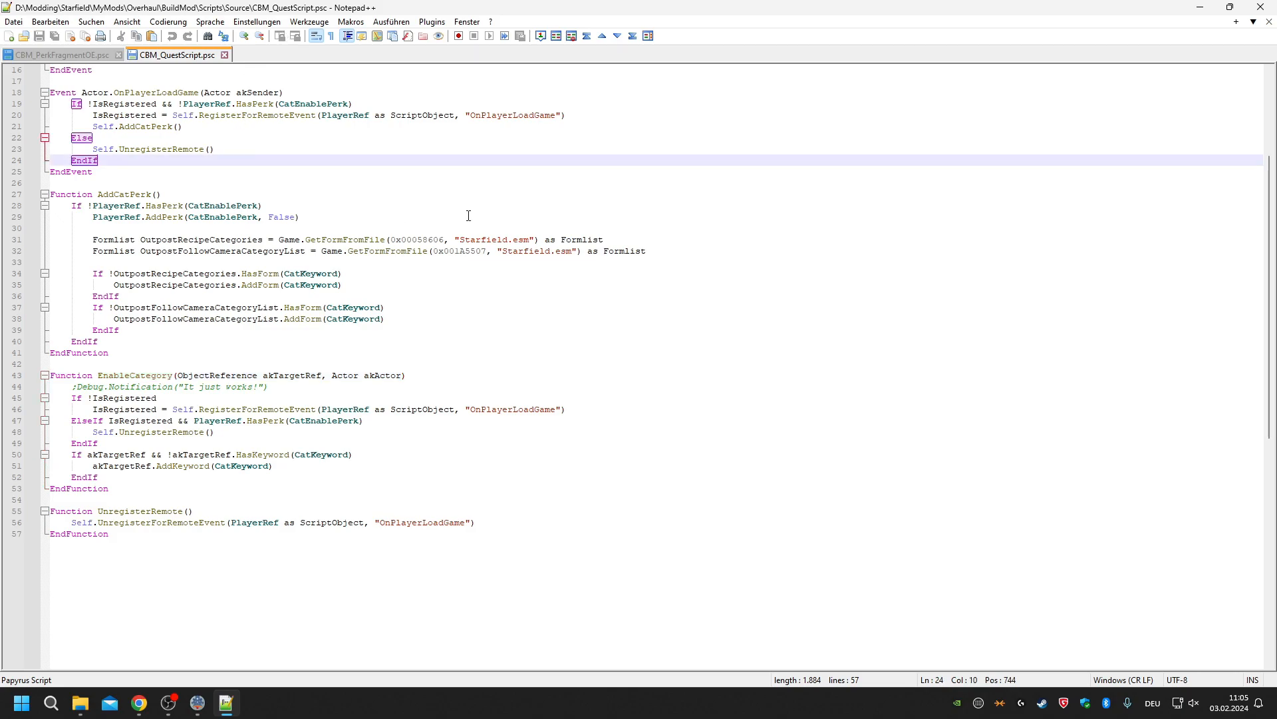
Close CBM_QuestScript.psc, CBM_PerkFragmentOE.psc and Notepad++, and close the Explorer window showing the Mofakin meshes folder.
key(ctrl+w)
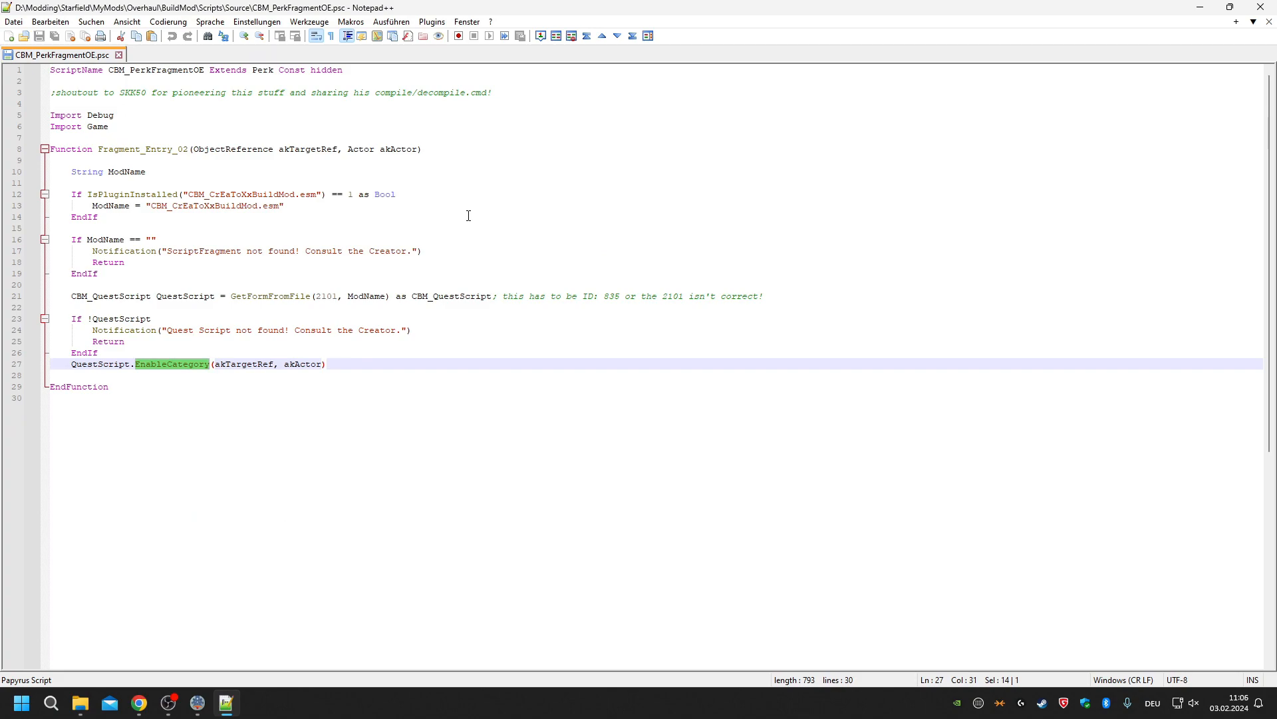
key(ctrl+w)
key(alt+F4)
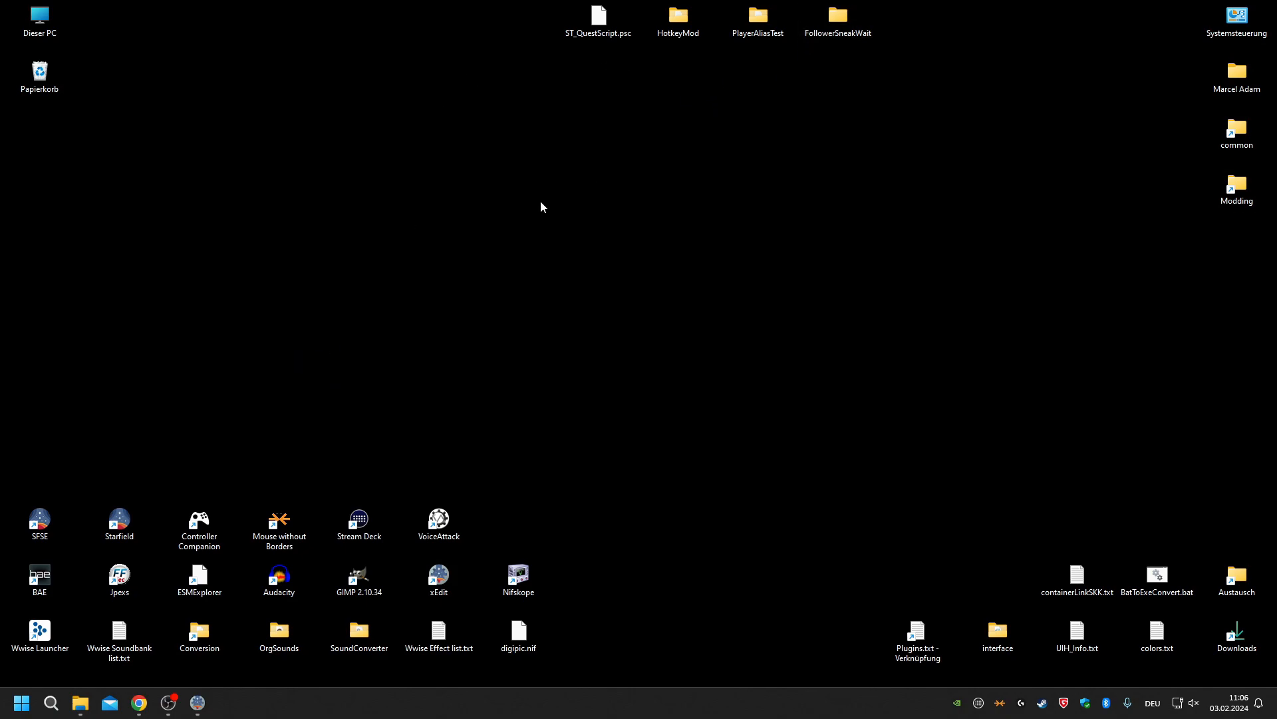
click(81, 702)
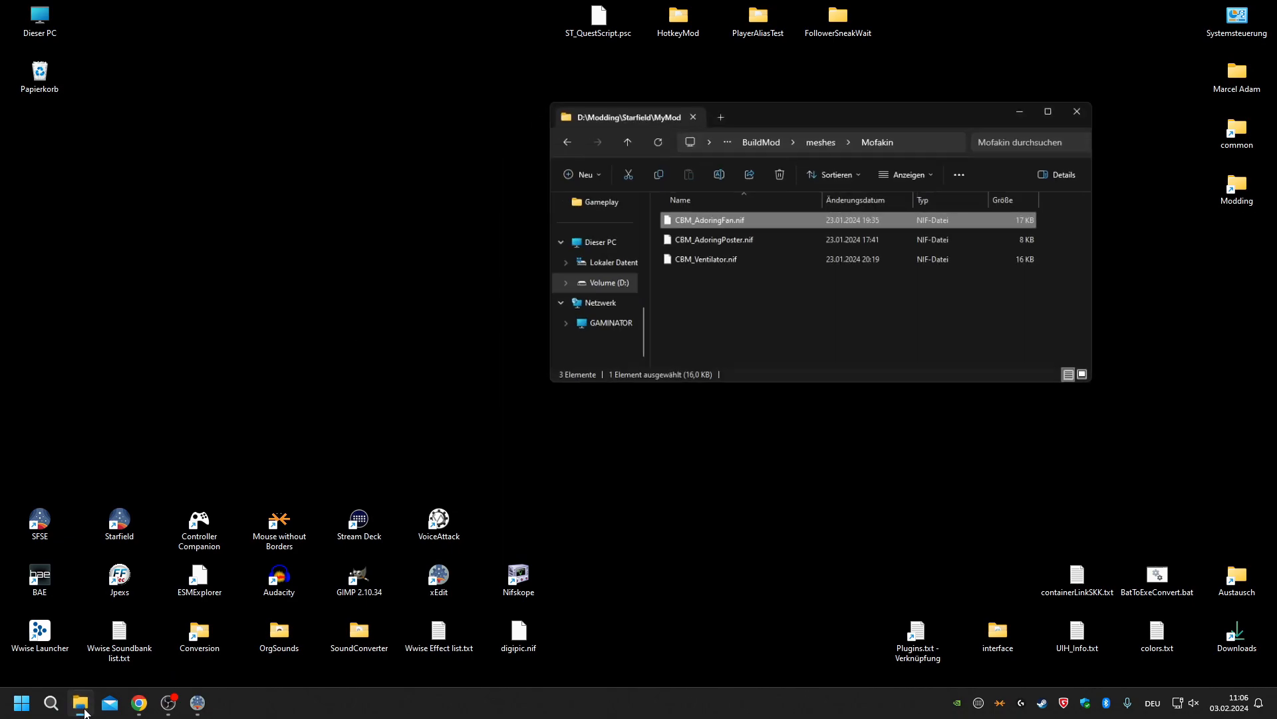
click(1127, 79)
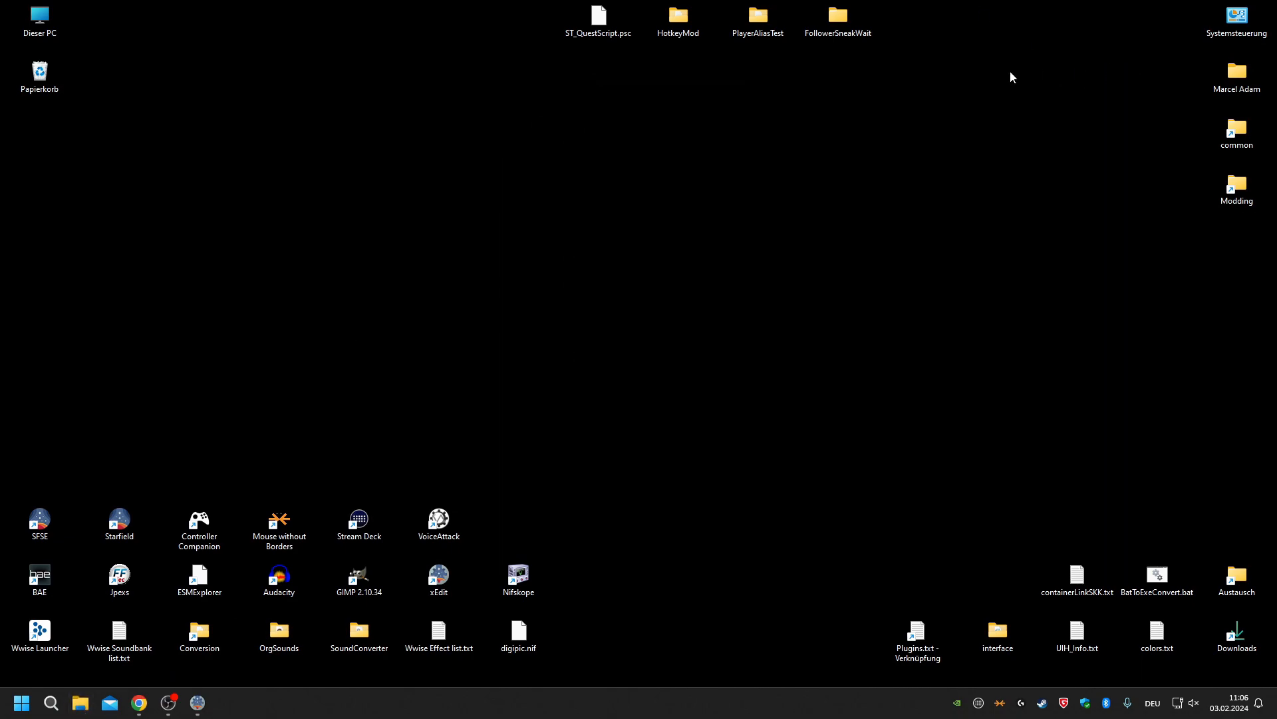
Check the contents of the Recycle Bin, close it, and permanently shred everything in it.
right_click(44, 79)
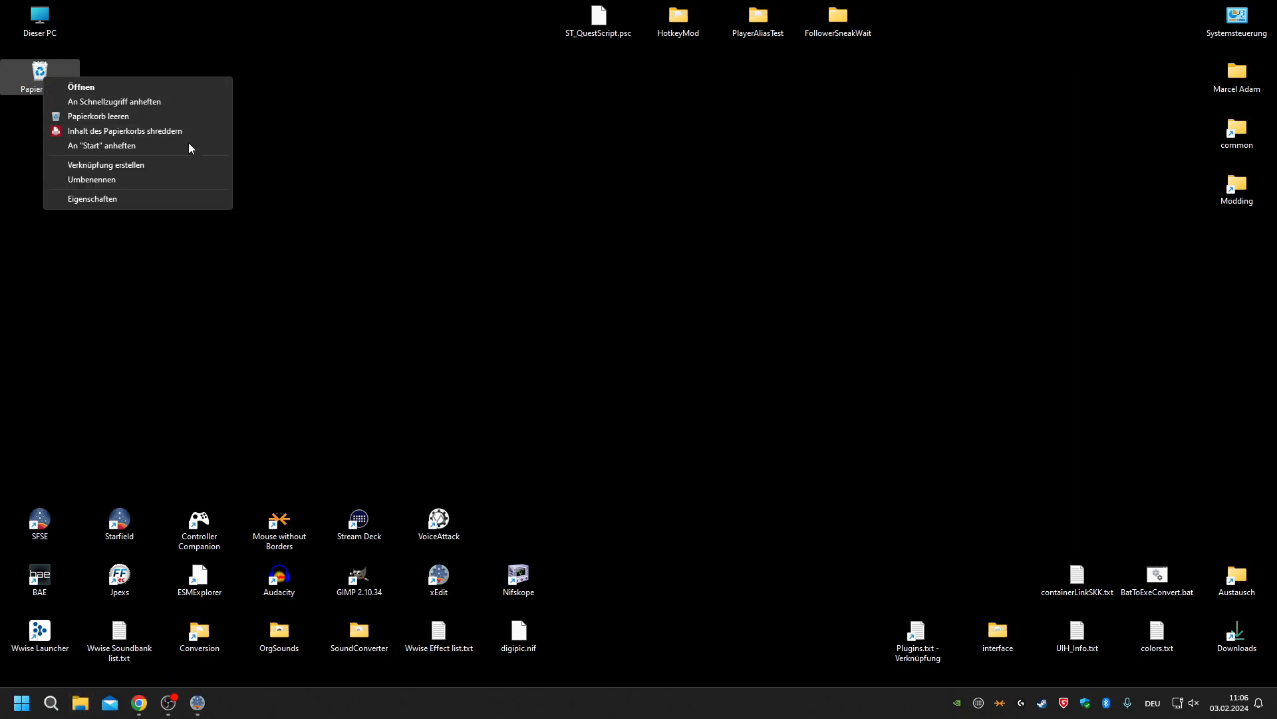
key(Escape)
double_click(40, 73)
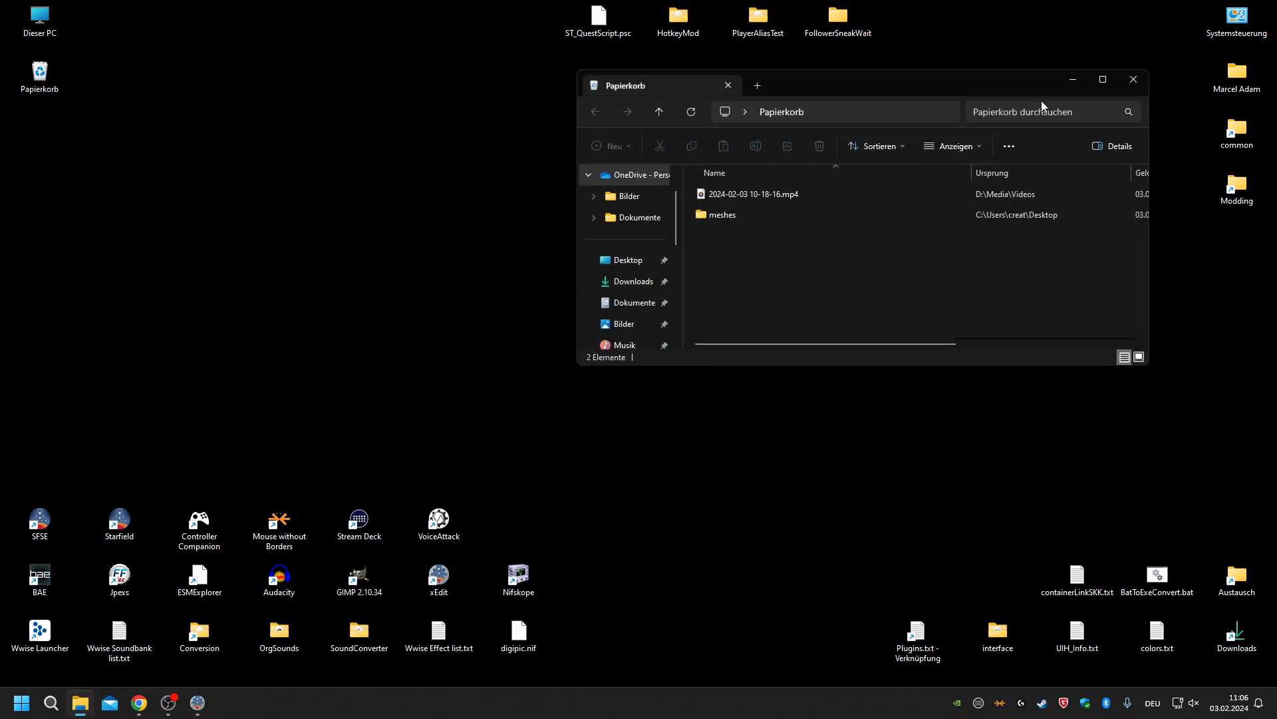
click(1133, 79)
right_click(16, 94)
click(120, 132)
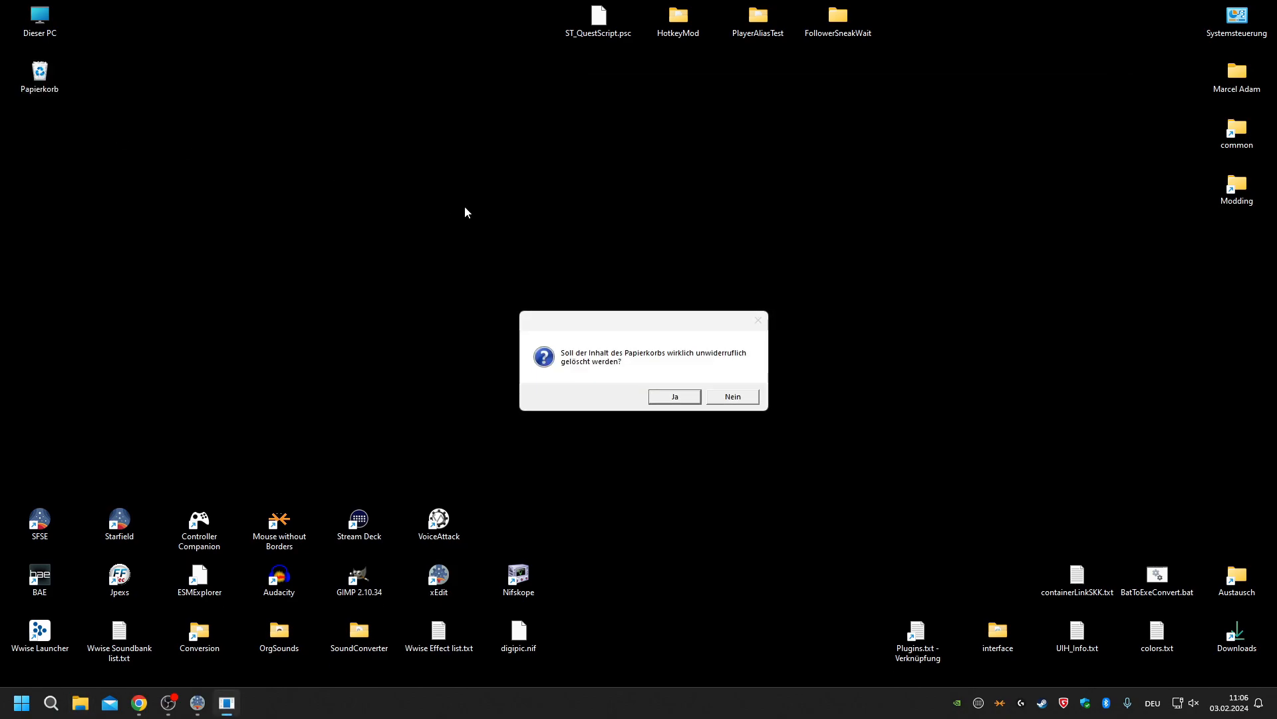
key(Return)
Close SF1Edit, and view the Starfield home page on Nexus Mods in Chrome before minimizing the browser.
click(198, 703)
click(1261, 6)
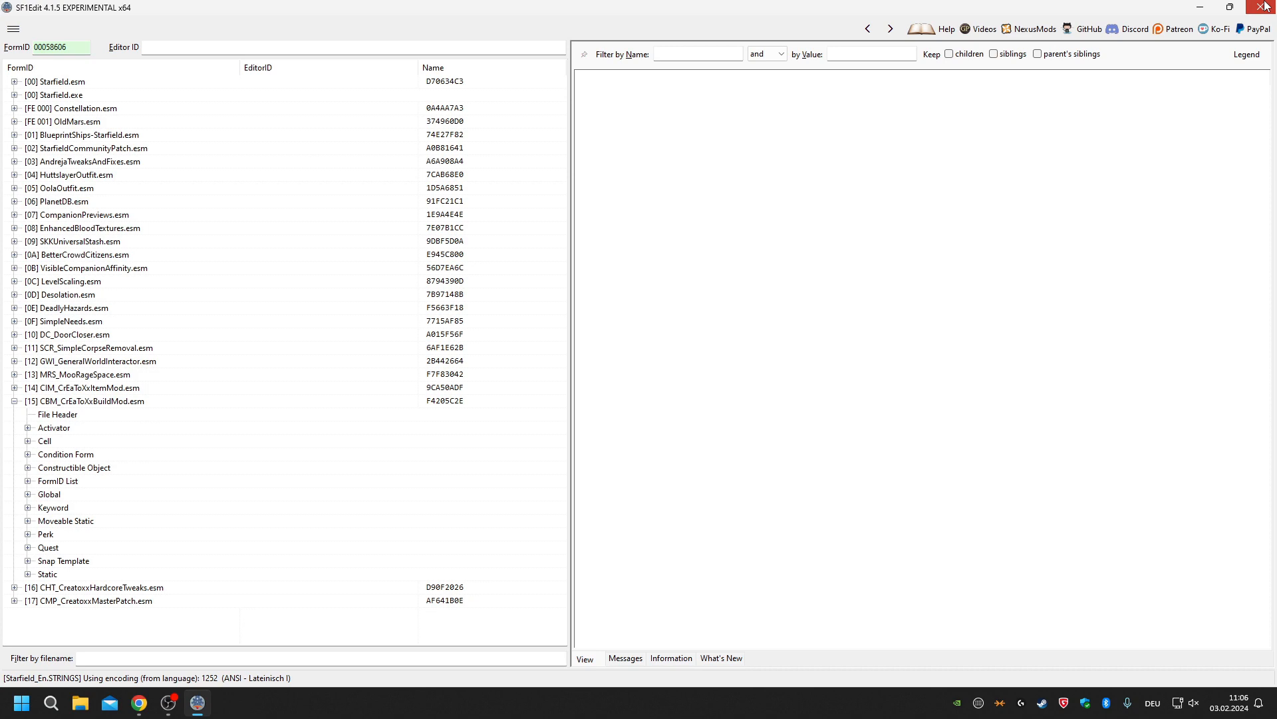
click(142, 707)
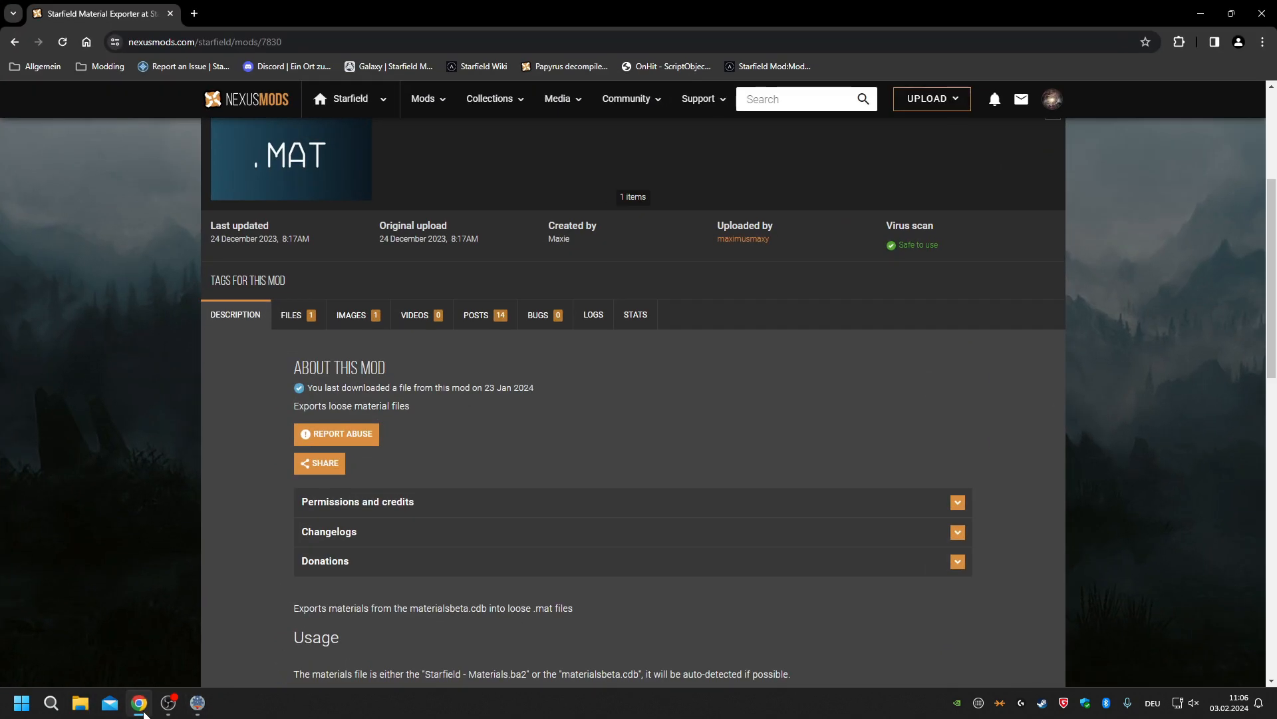
click(352, 100)
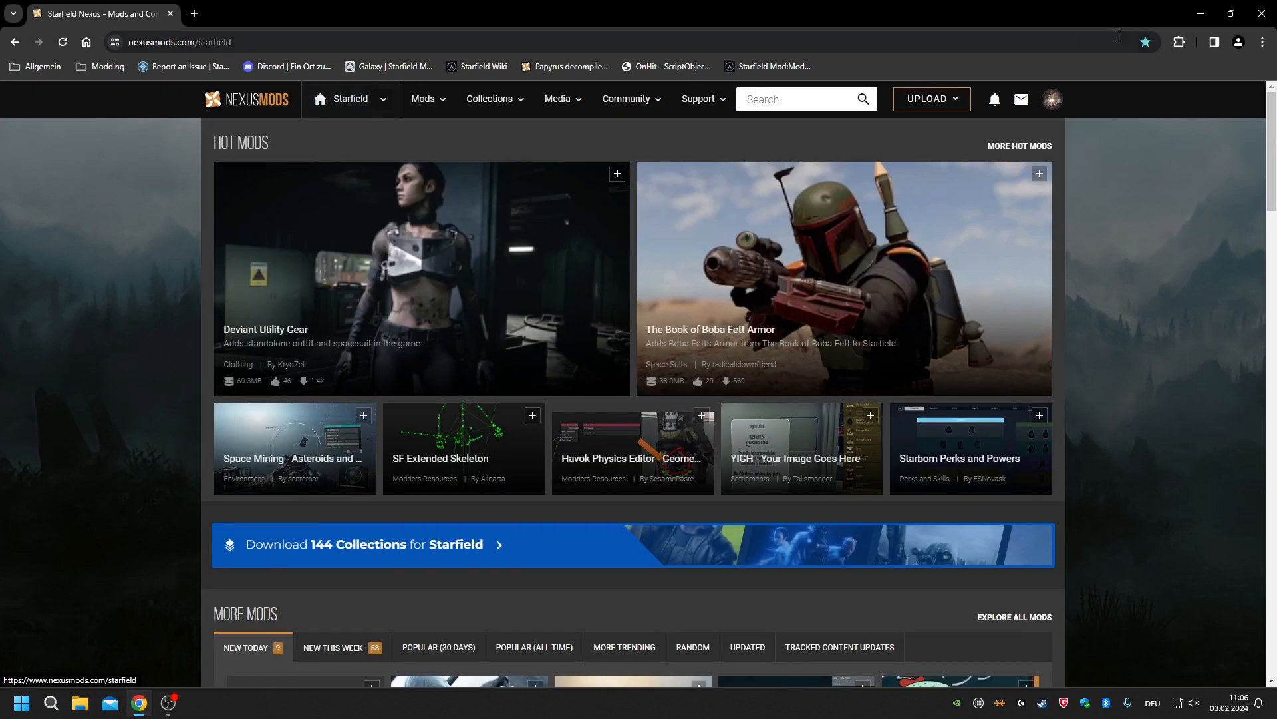
click(1202, 11)
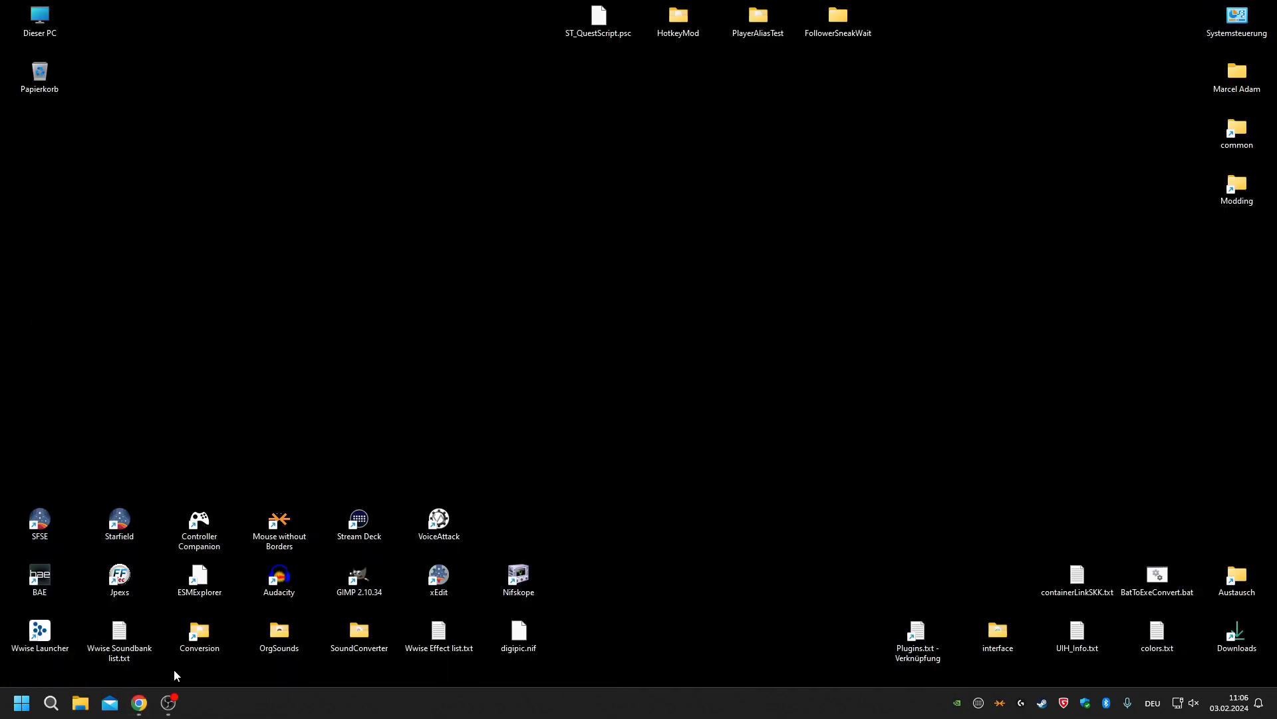
Open ST_QuestScript.psc from the desktop in Notepad++ and minimize the editor.
right_click(601, 21)
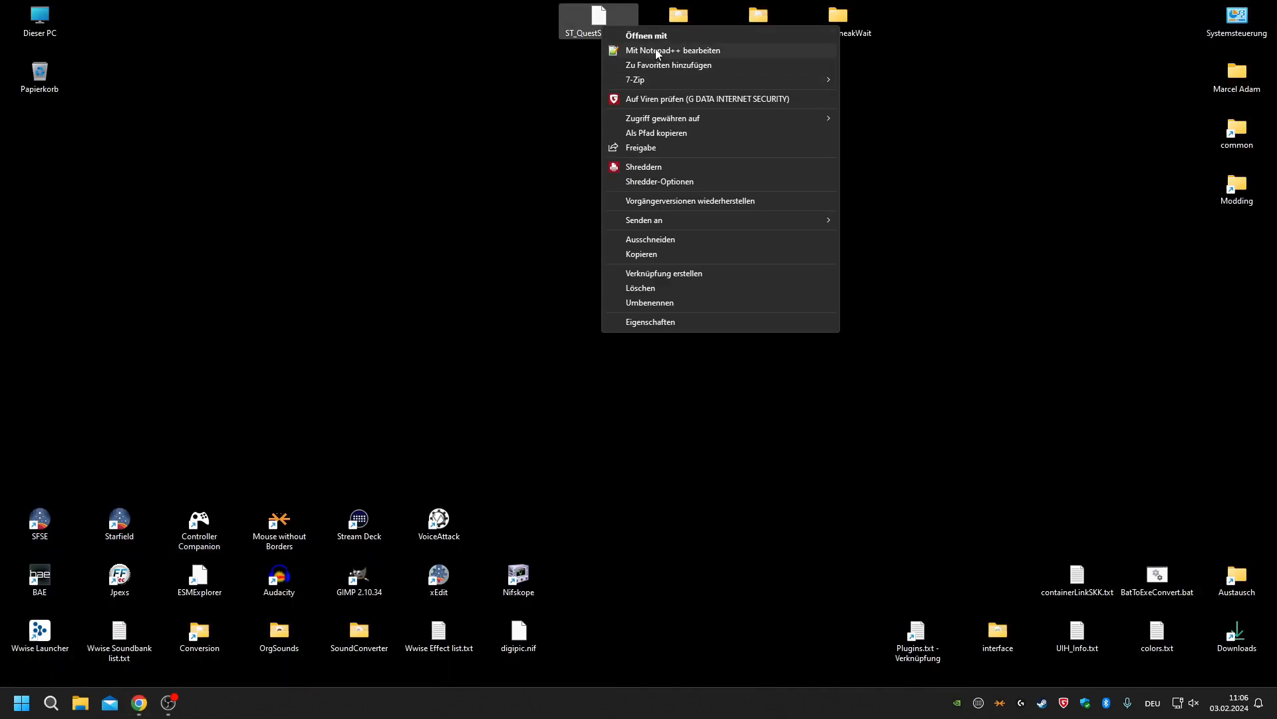
click(655, 52)
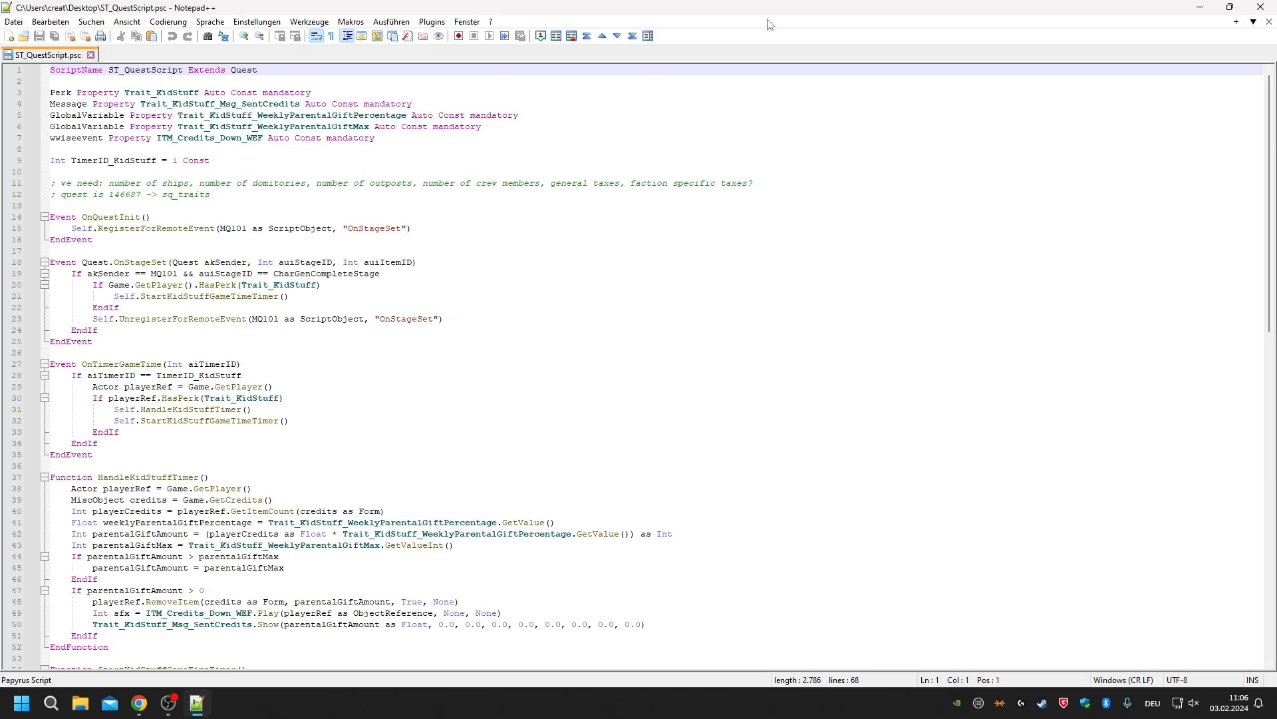
click(1208, 8)
Browse from the desktop's Modding shortcut to the Starfield\Development\Source\scripts\Source folder.
double_click(1232, 186)
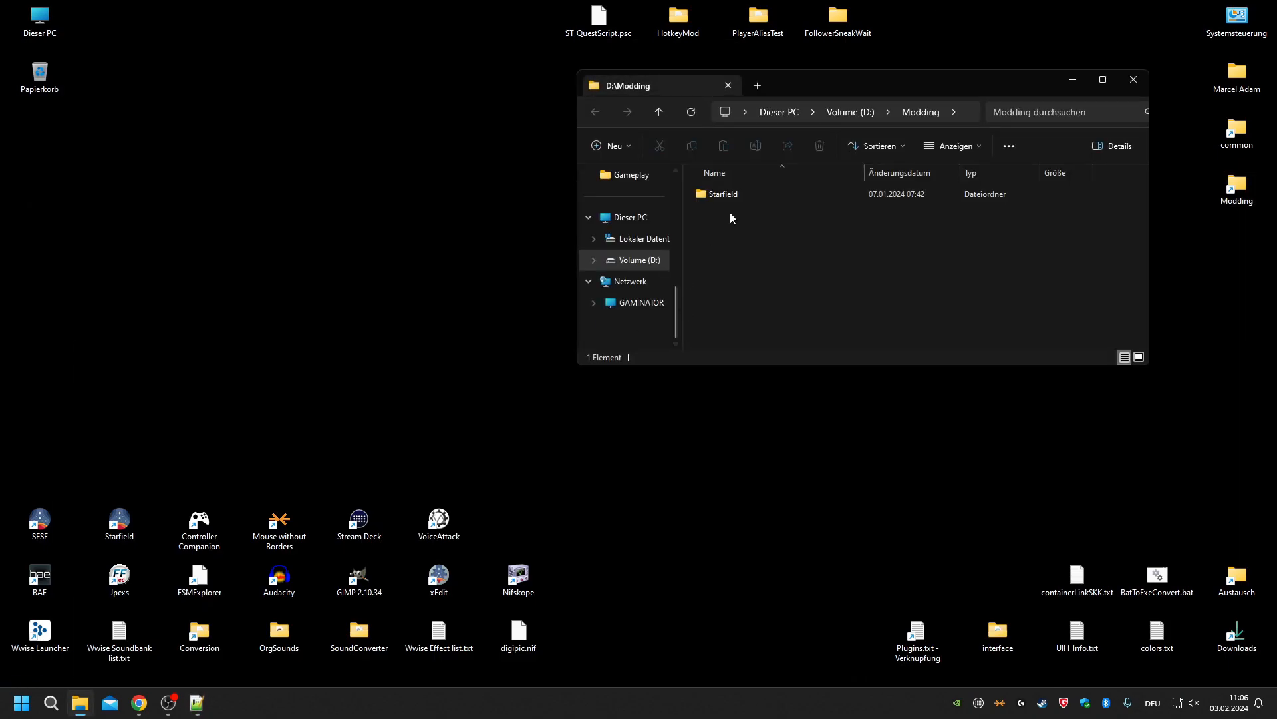
double_click(765, 210)
double_click(757, 193)
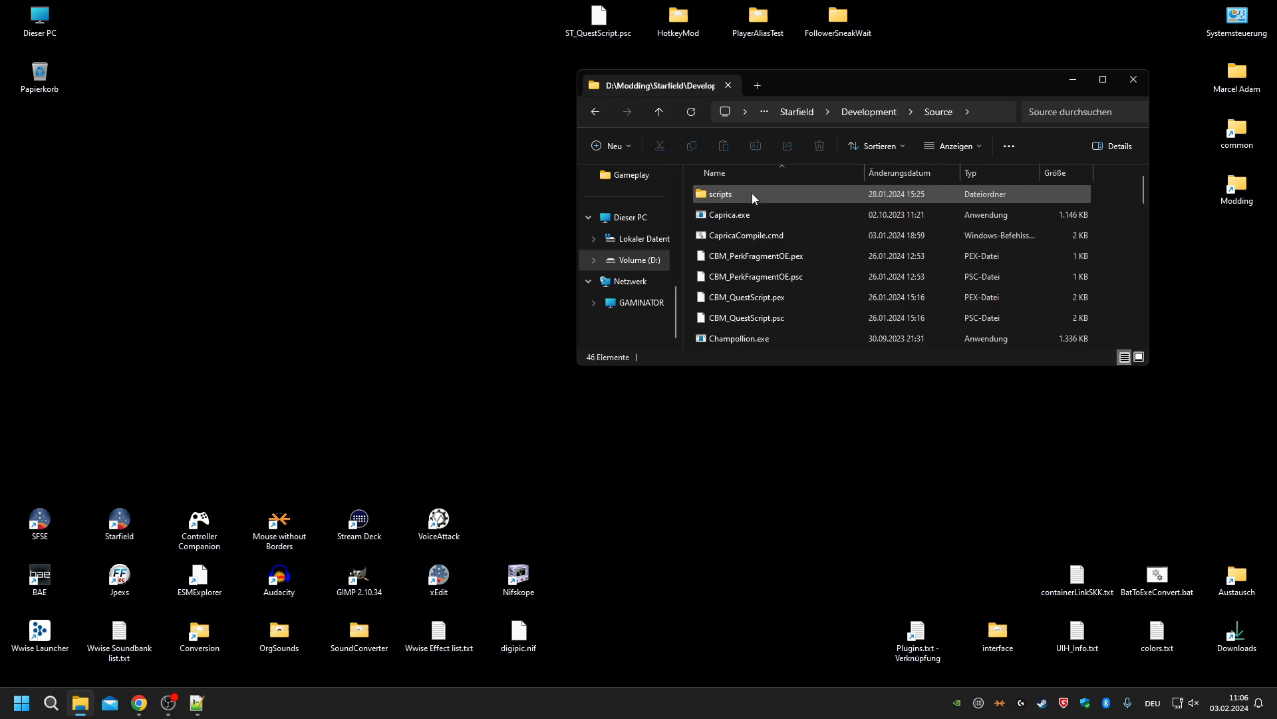
double_click(752, 193)
double_click(739, 273)
Search the Source folder for *traits and open sq_traitsquestscript.psc in Notepad++.
click(1091, 113)
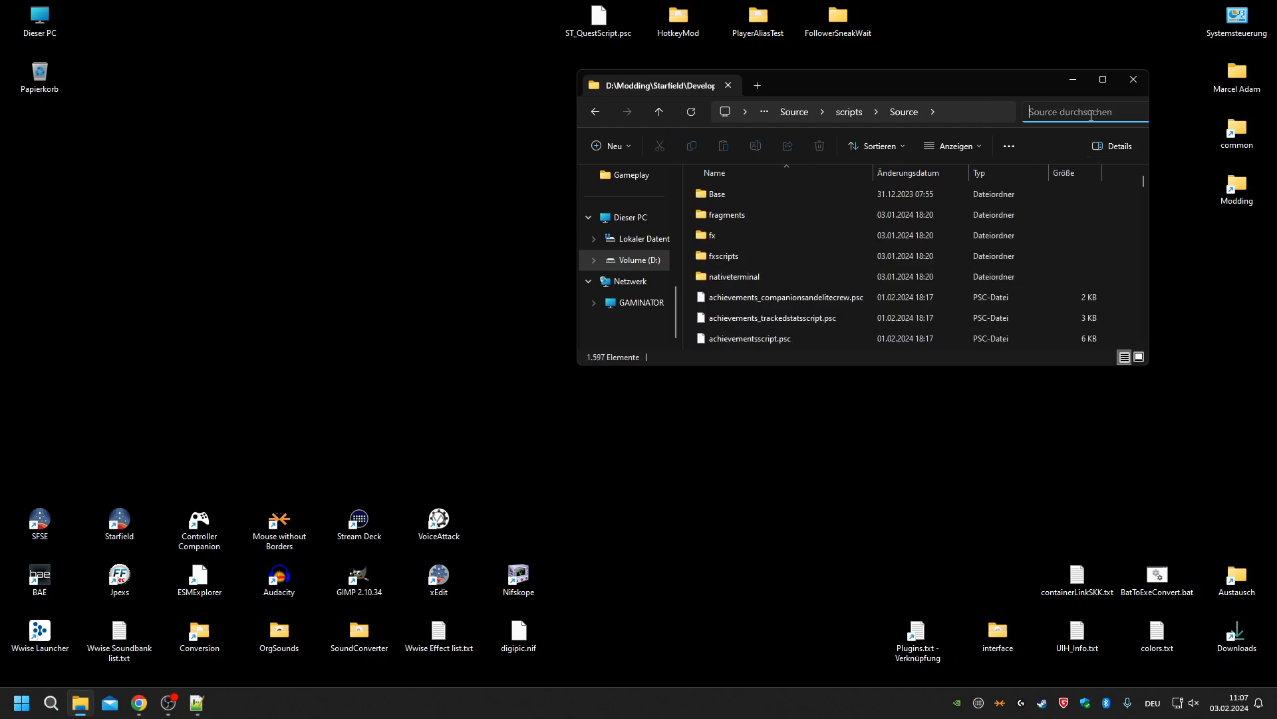
text(*traits)
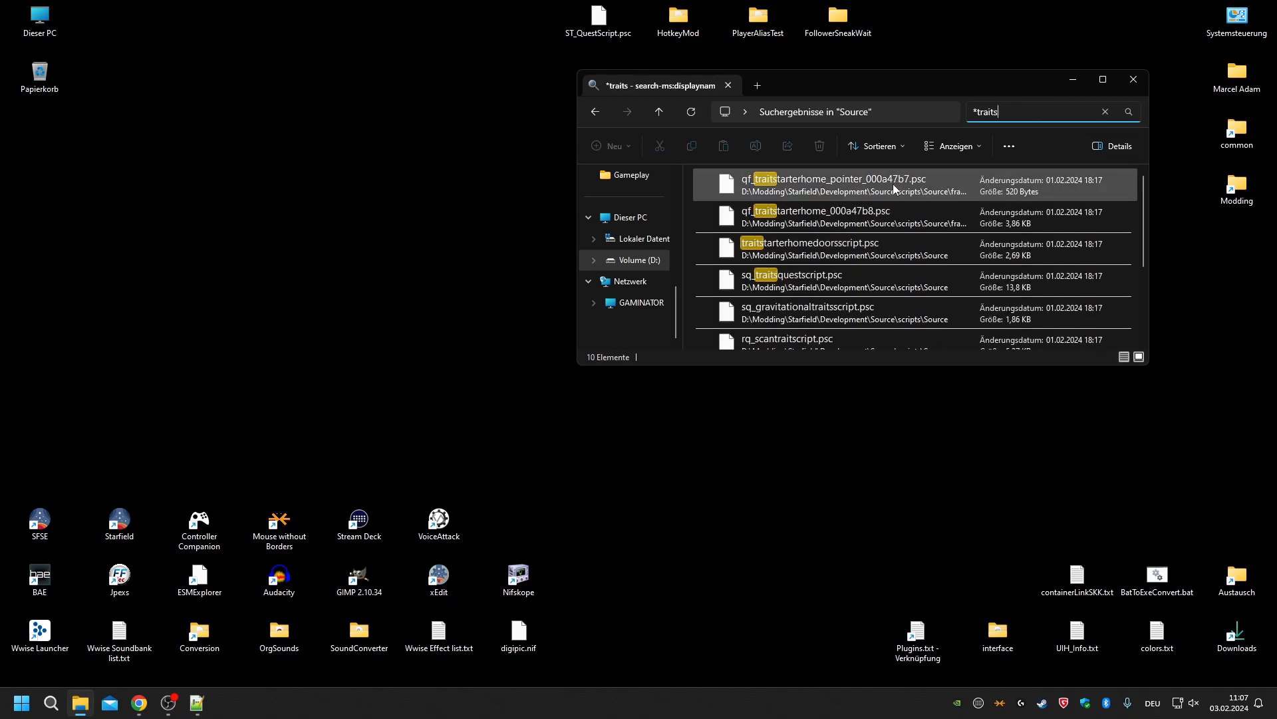
right_click(786, 282)
click(832, 306)
Examine the KidStuff property group, highlighting Trait_KidStuff_WeeklyParentalGiftPercentage, and close sq_traitsquestscript.psc.
scroll(224, 280, down, 13)
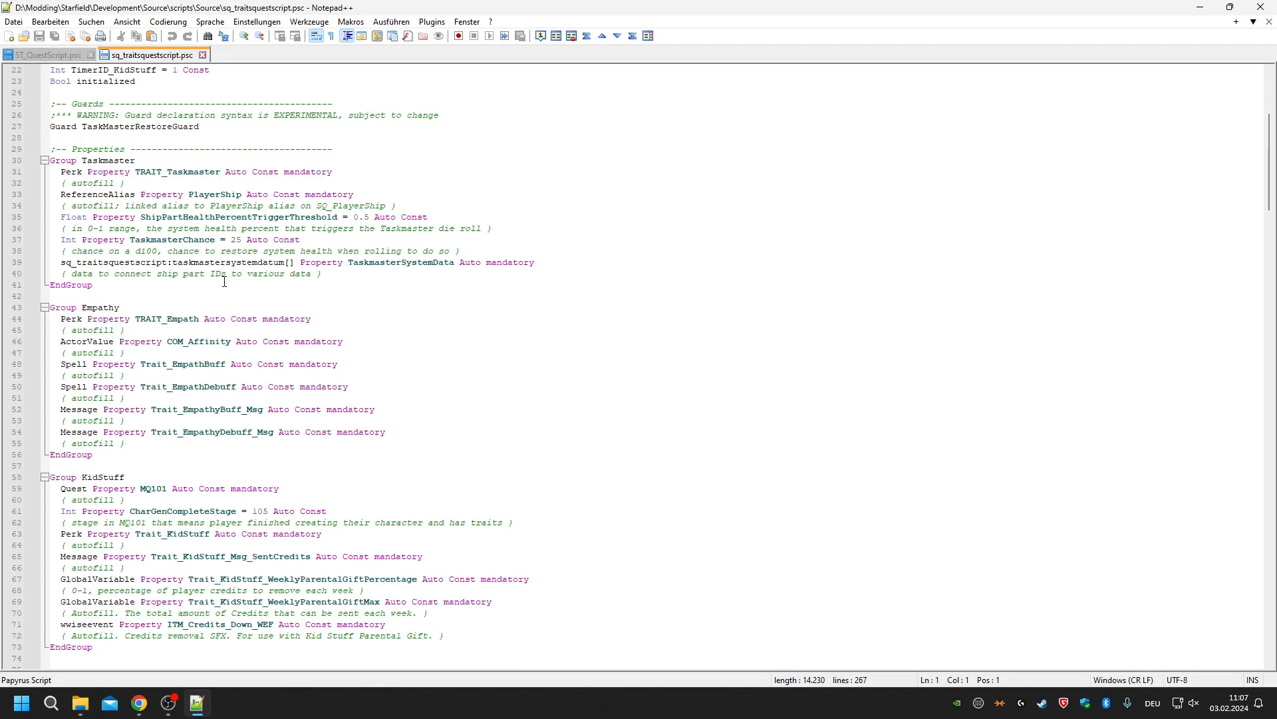
scroll(224, 281, down, 2)
double_click(303, 308)
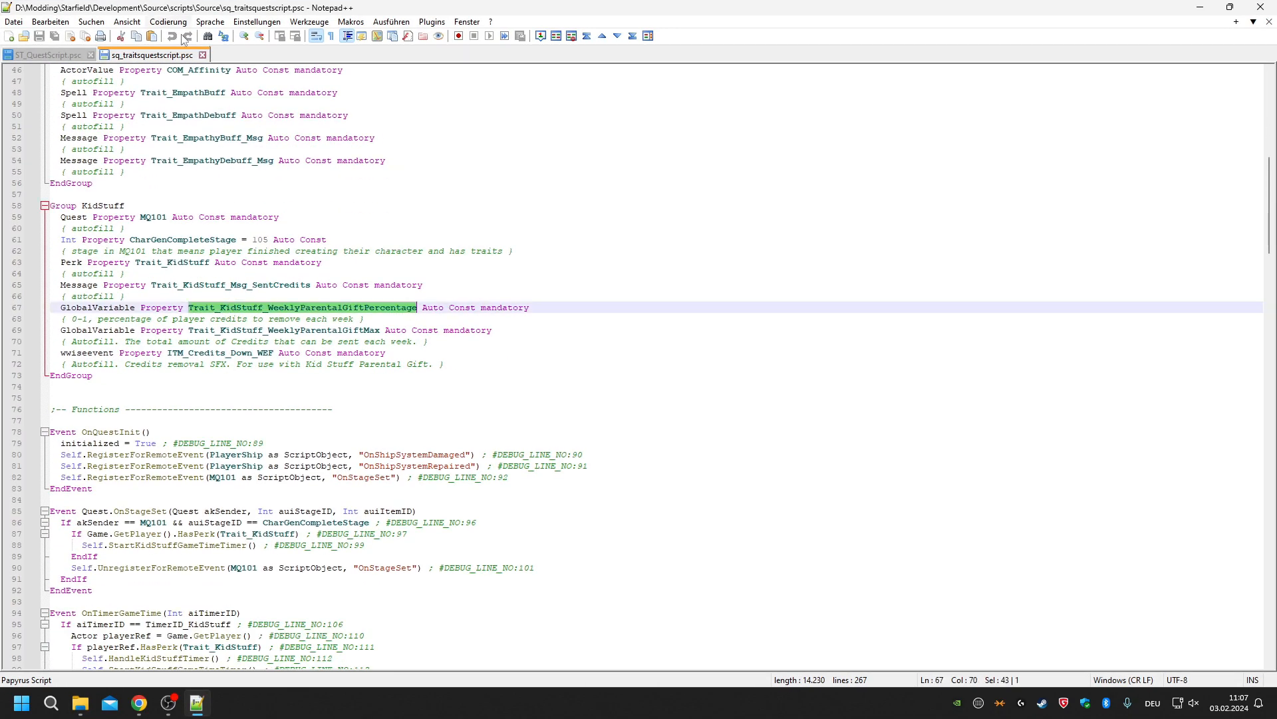
click(203, 55)
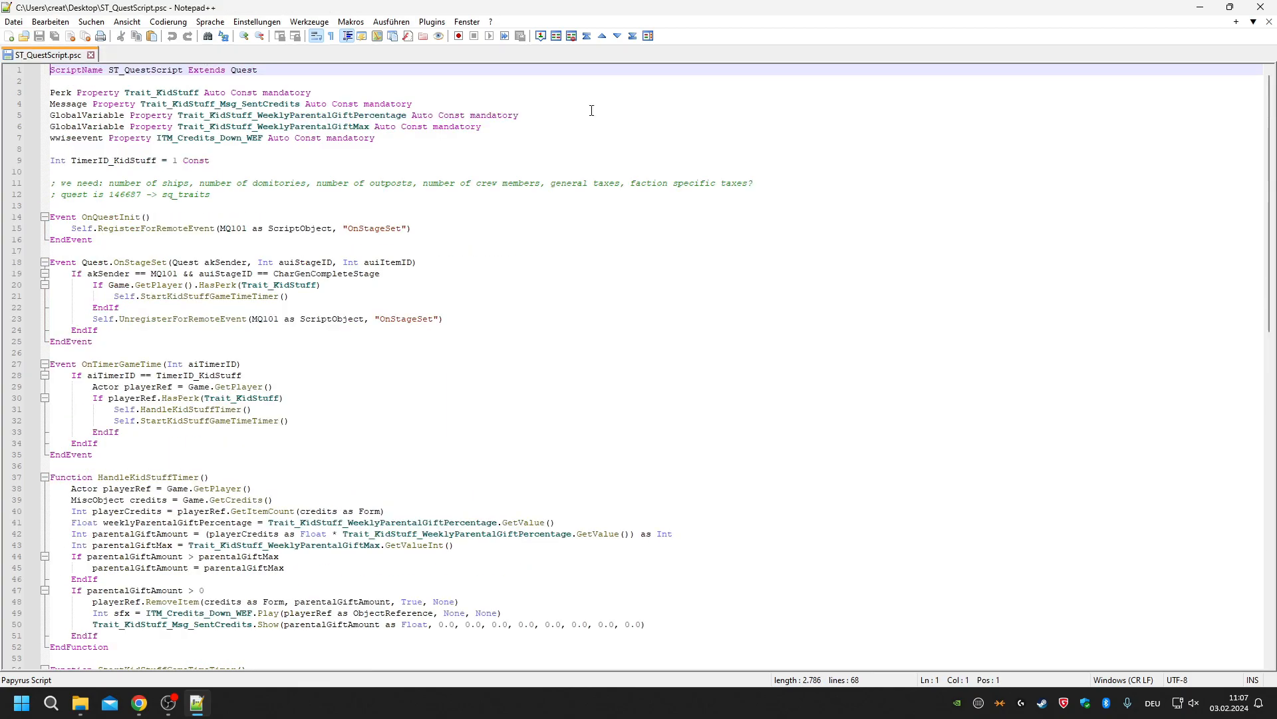
Close the file search window and read through ST_QuestScript.psc, highlighting Quest in its ScriptName line.
click(1205, 10)
click(1126, 81)
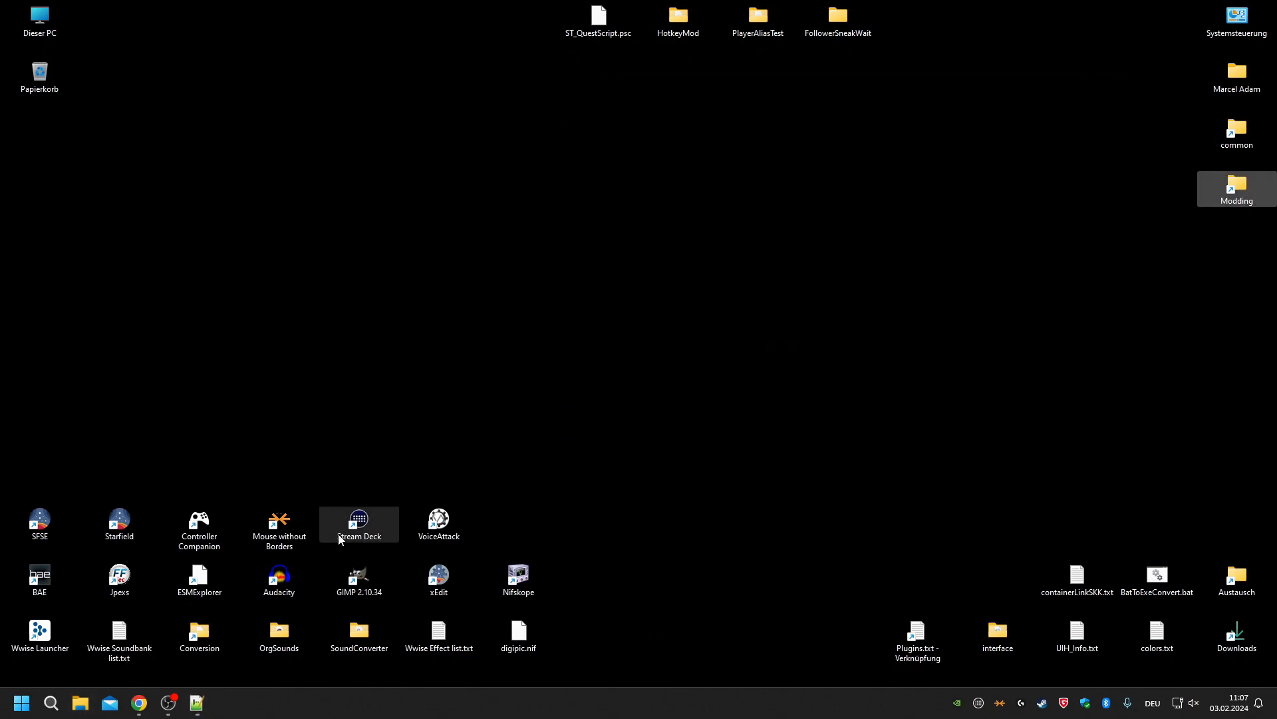
click(197, 703)
scroll(508, 487, down, 4)
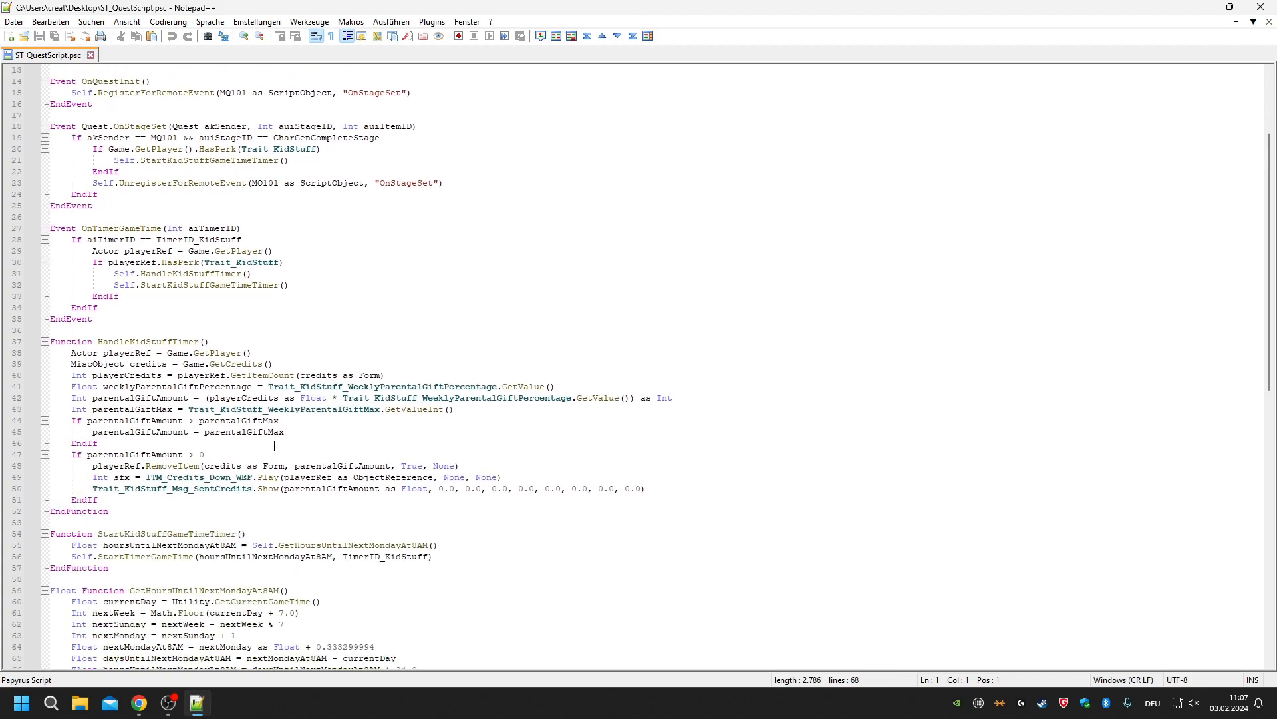
scroll(275, 446, down, 3)
scroll(254, 562, up, 7)
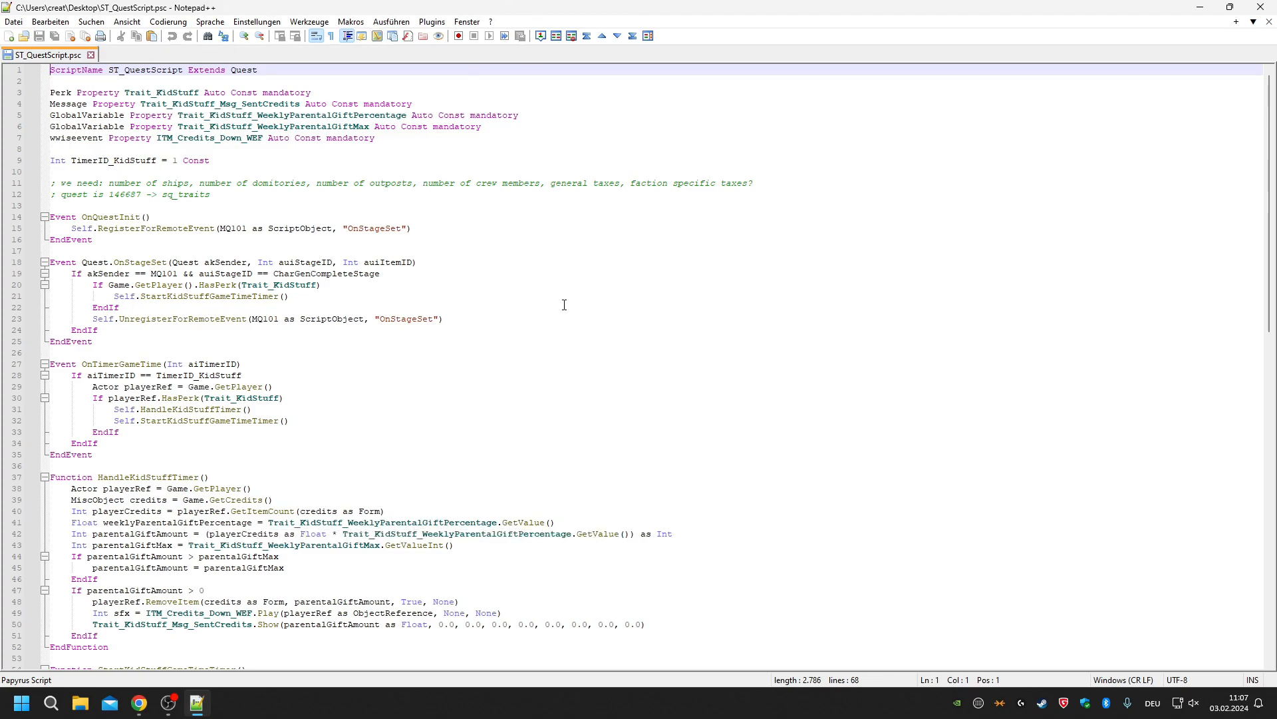
scroll(399, 286, down, 4)
scroll(225, 265, up, 5)
scroll(405, 346, down, 6)
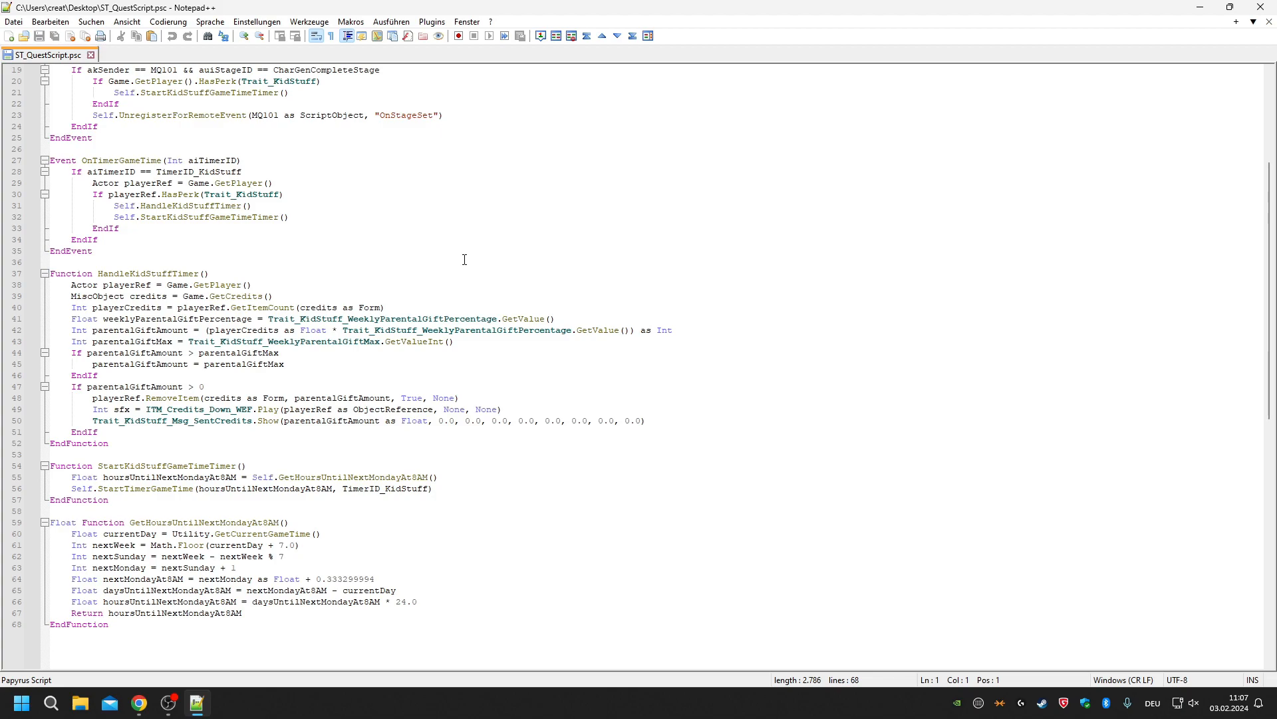
scroll(465, 259, up, 6)
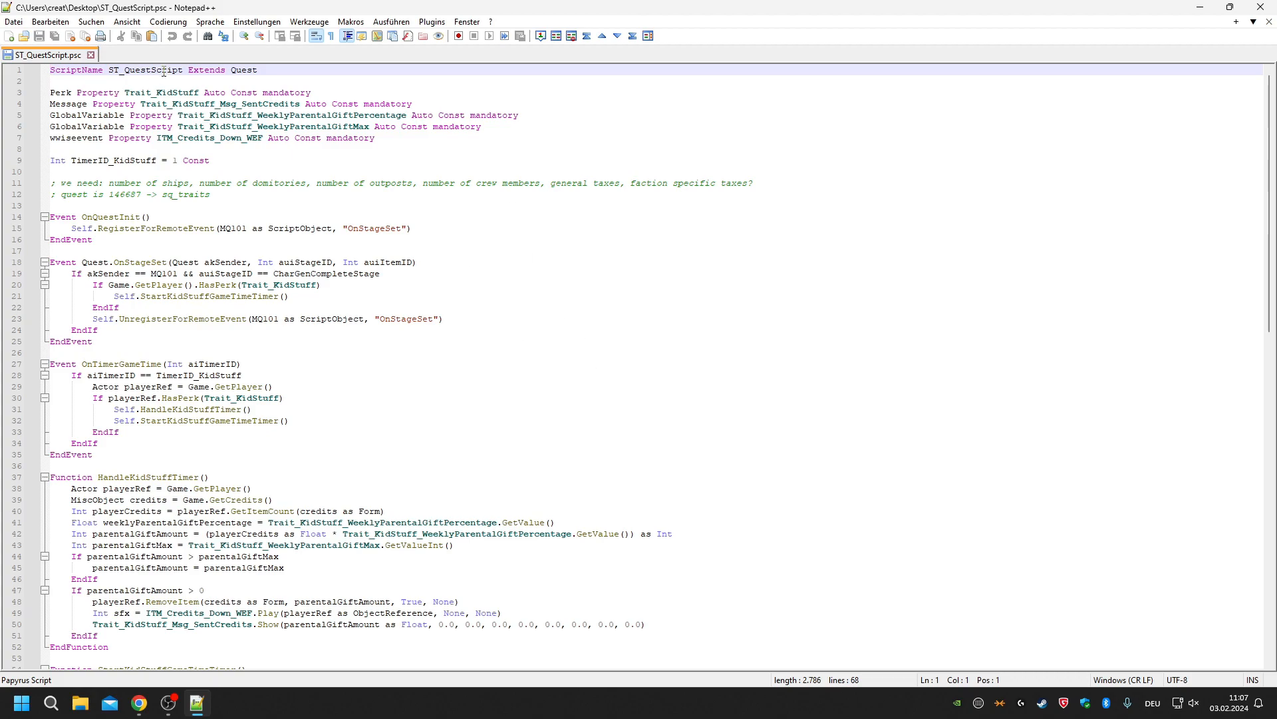
double_click(251, 69)
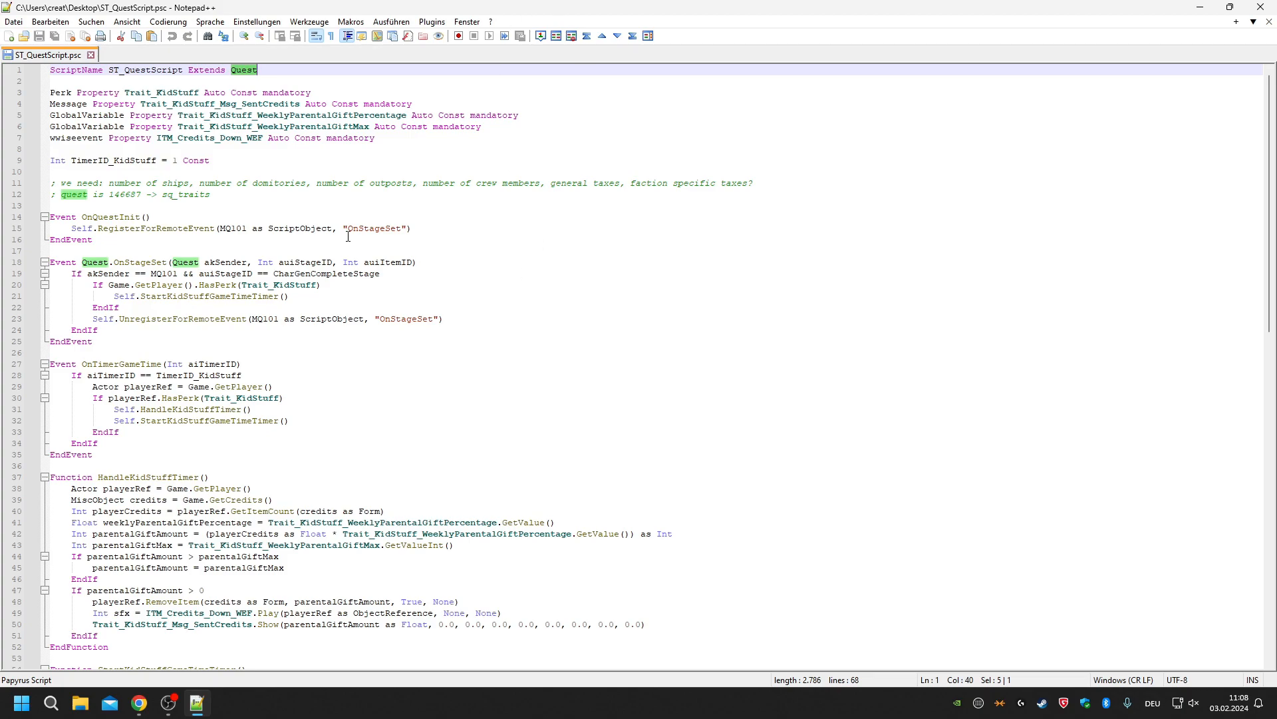
Highlight the name, the Function keyword and the Float return type in the GetHoursUntilNextMondayAt8AM declaration at the script's end.
scroll(339, 253, down, 11)
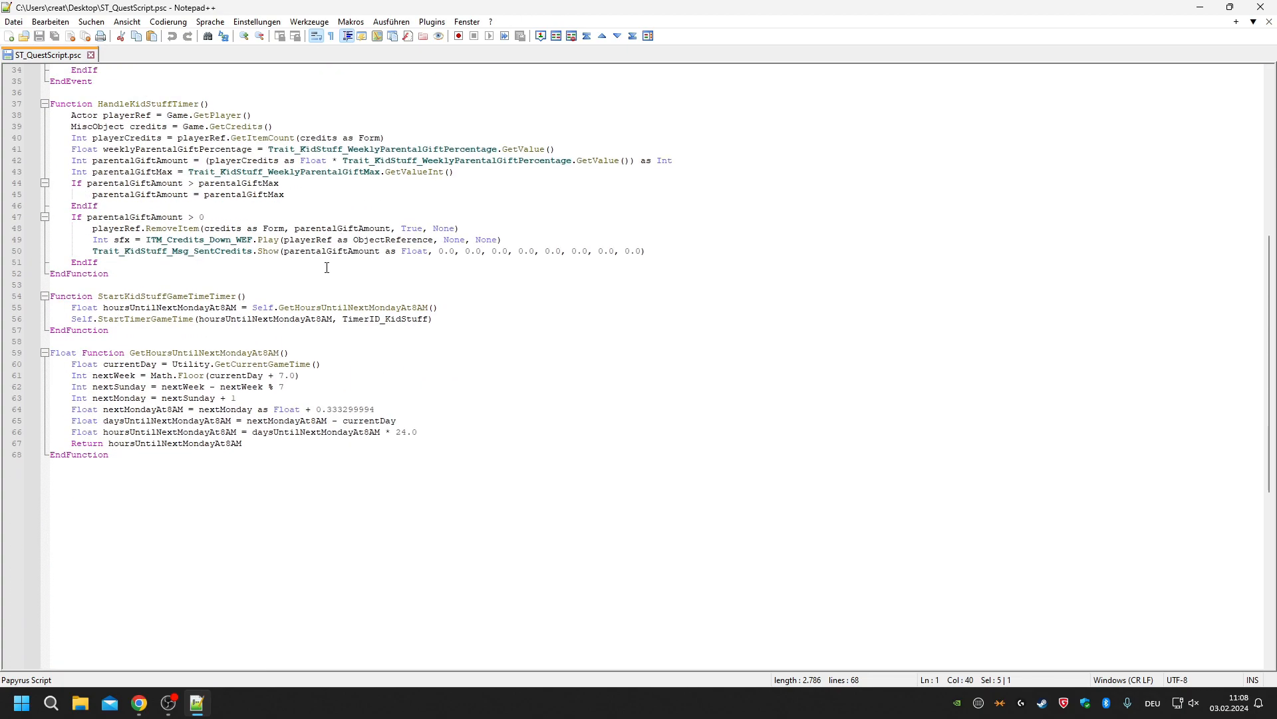
click(206, 460)
click(185, 353)
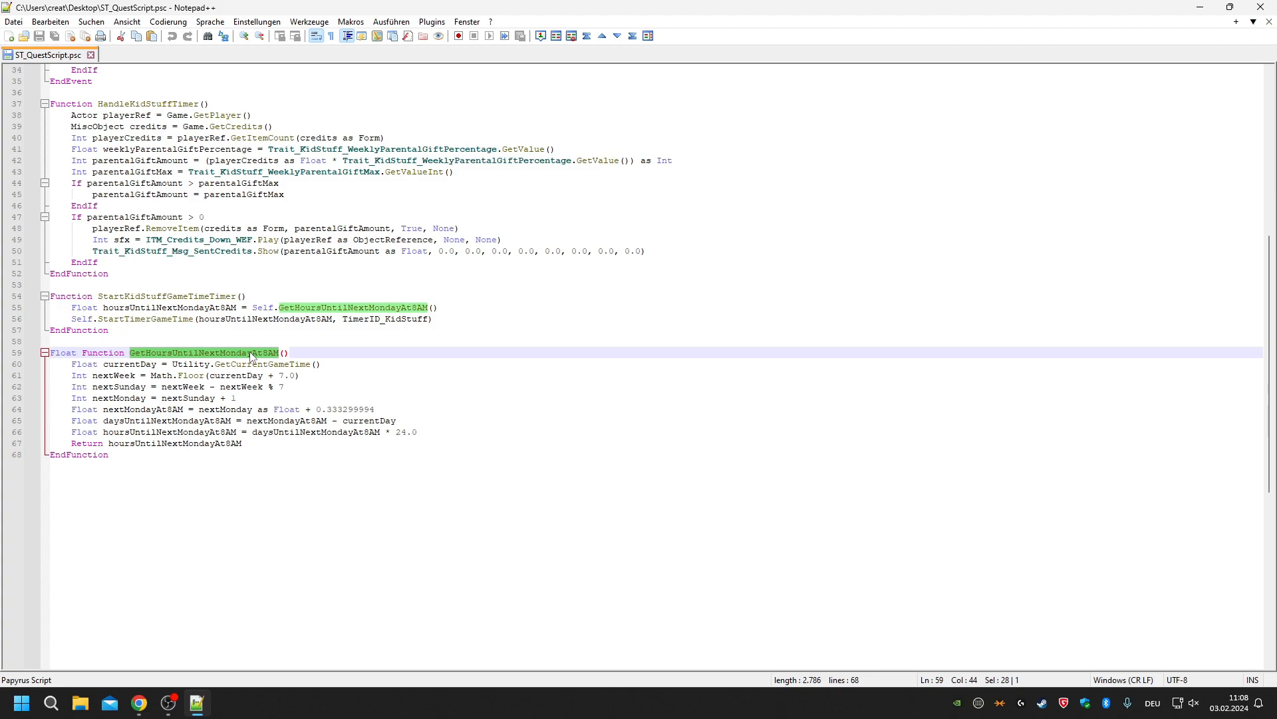
click(98, 353)
double_click(98, 353)
double_click(60, 353)
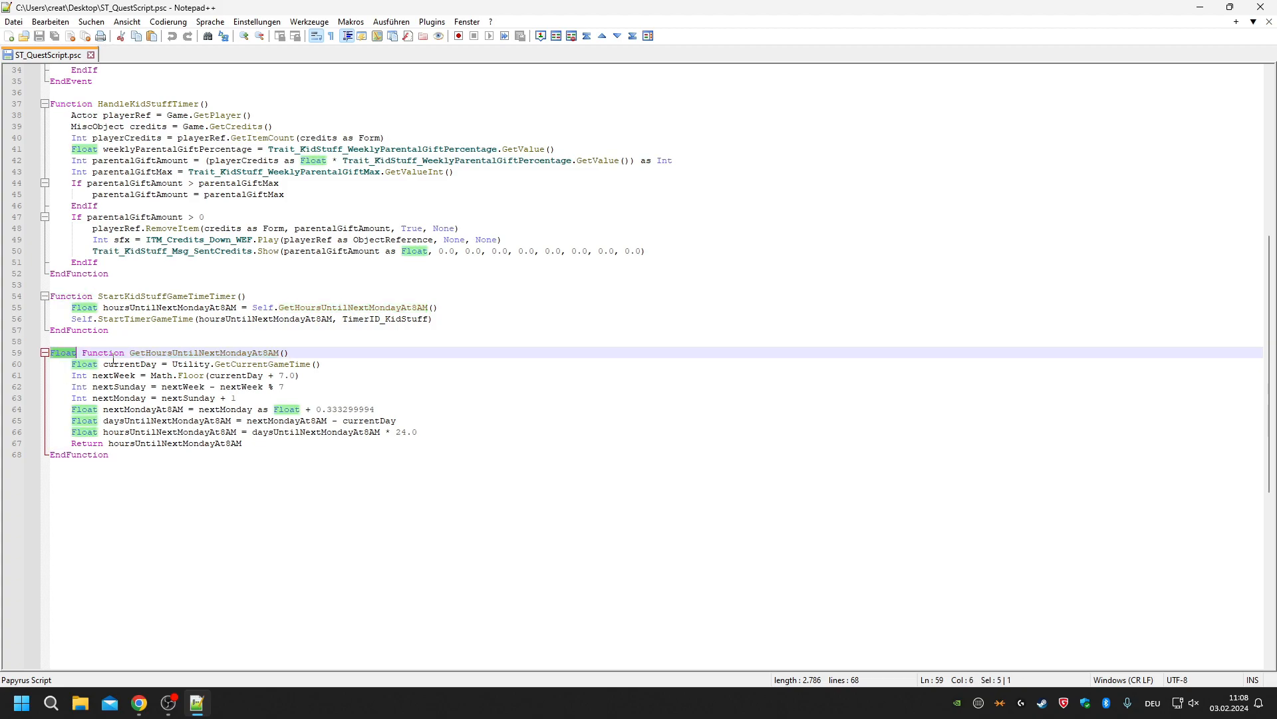
click(98, 353)
click(60, 352)
double_click(60, 352)
double_click(103, 352)
double_click(176, 353)
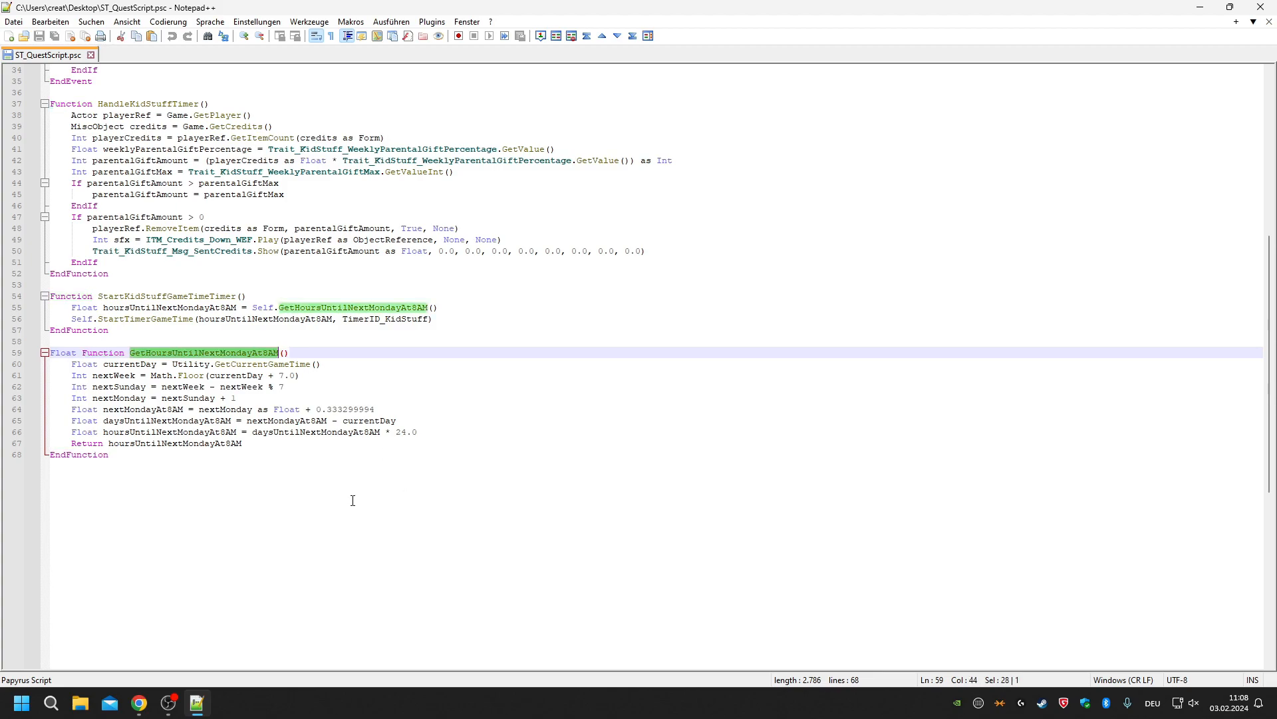
Mark the body of the GetHoursUntilNextMondayAt8AM function and highlight its returned variable hoursUntilNextMondayAt8AM.
drag(50, 352, 320, 439)
key(ctrl+End)
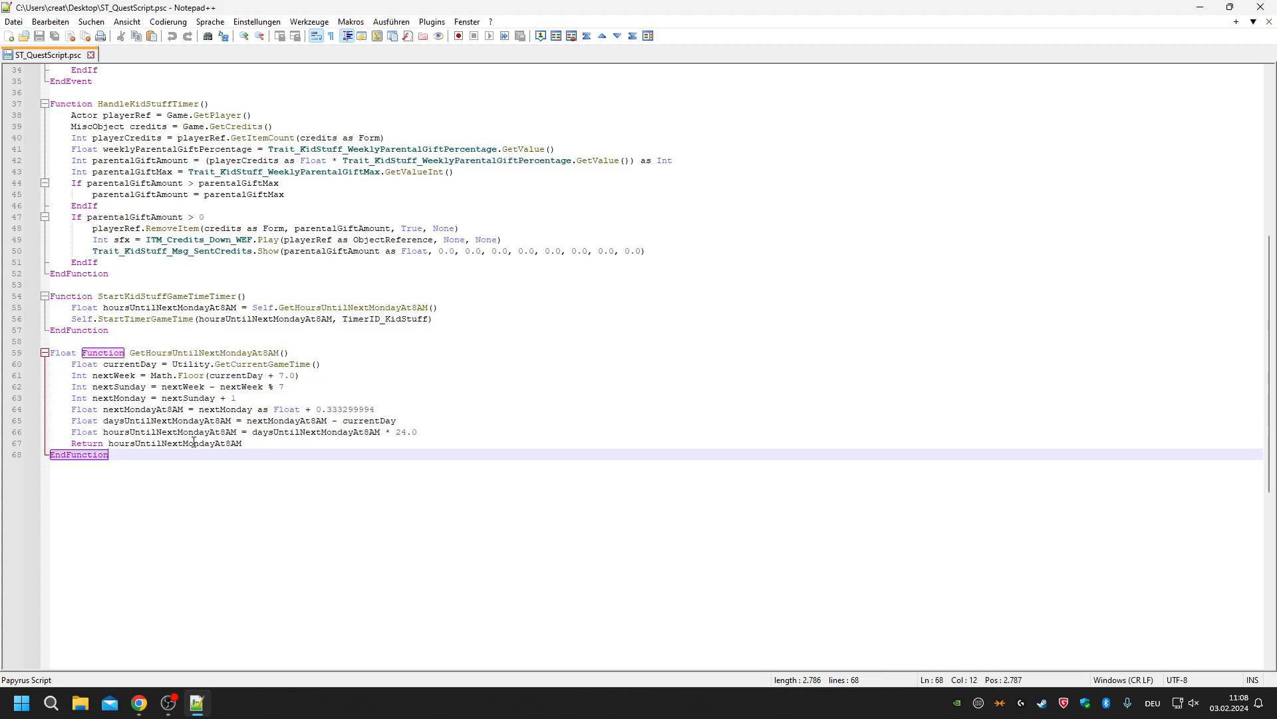
double_click(193, 443)
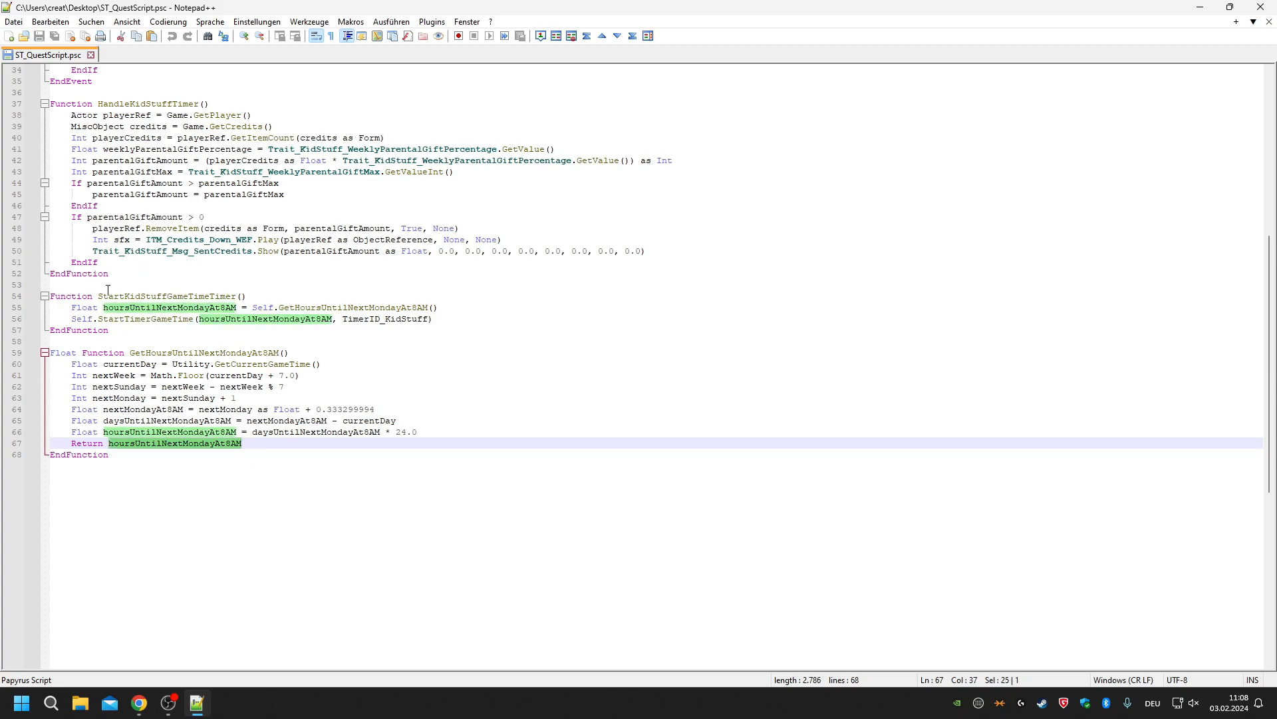
In StartKidStuffGameTimeTimer, highlight the Float type, the hoursUntilNextMondayAt8AM variable and the GetHoursUntilNextMondayAt8AM call that fills it.
double_click(179, 307)
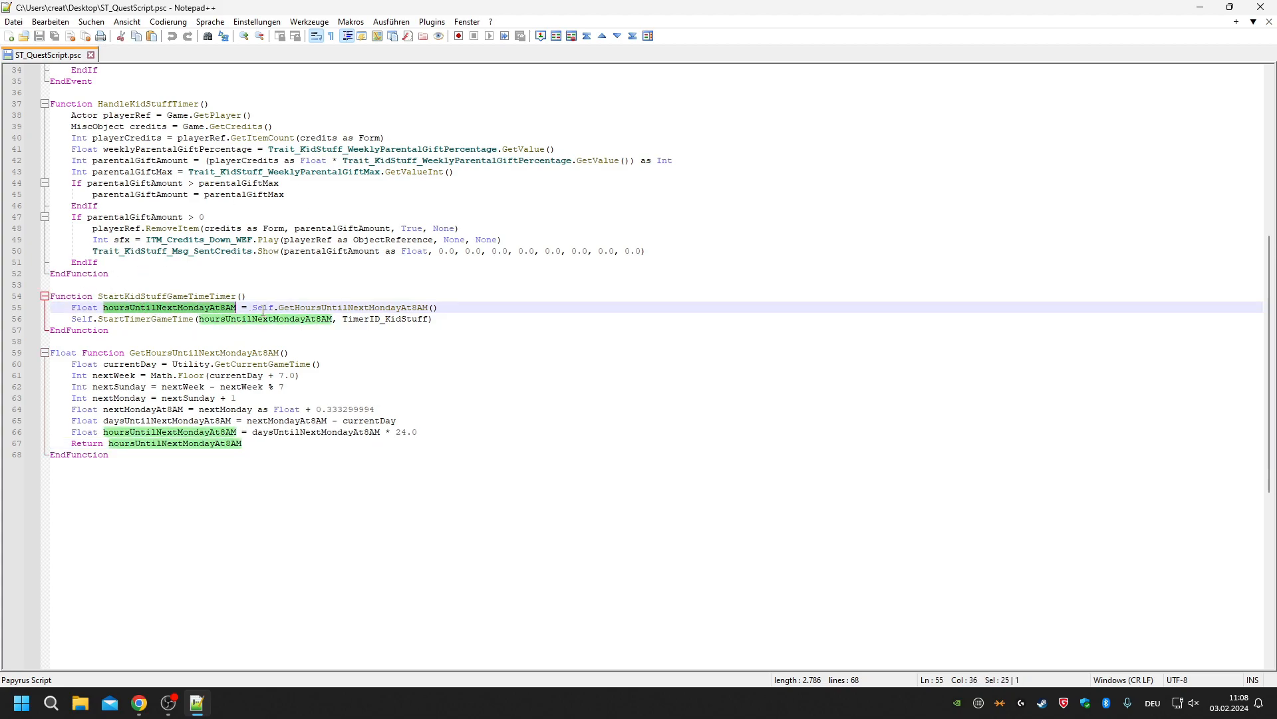
click(83, 307)
double_click(83, 308)
key(Right)
key(Right)
key(Right)
key(Right)
key(Right)
key(Right)
key(Right)
key(Right)
double_click(173, 308)
click(248, 308)
key(ctrl+Right)
key(ctrl+Right)
key(ctrl+shift+Right)
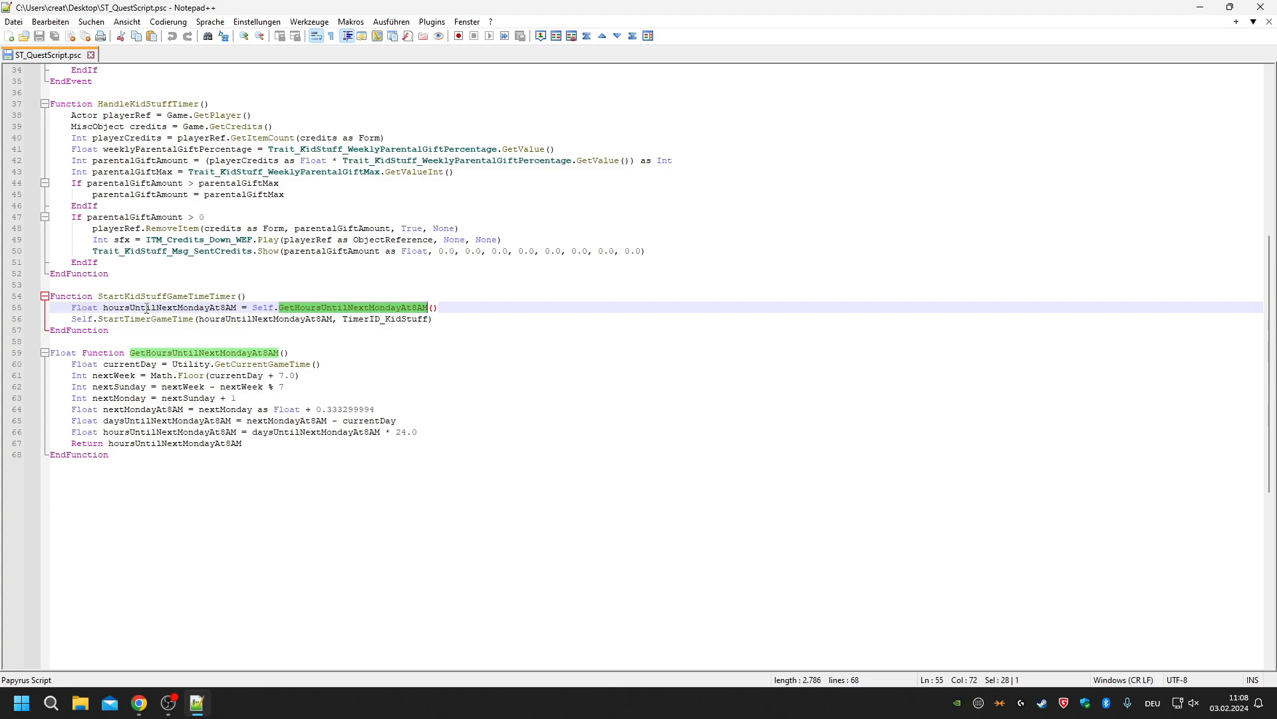
double_click(186, 308)
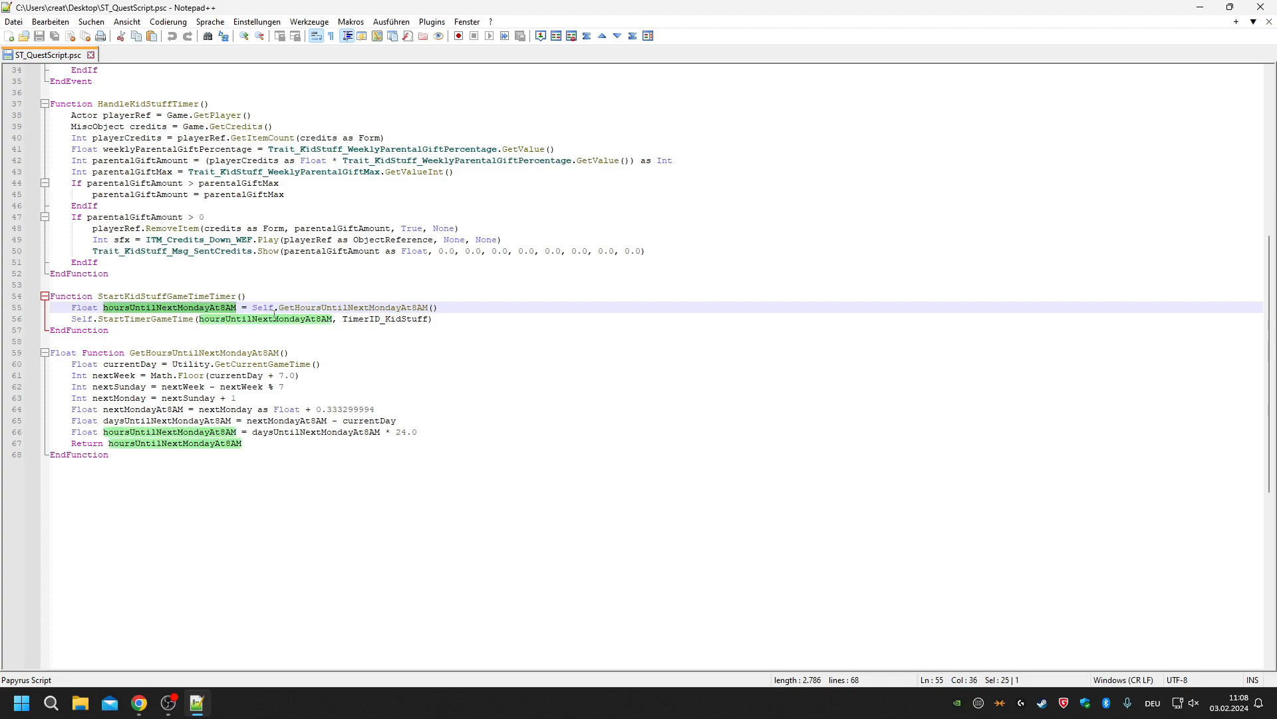
Highlight the equals sign and GetHoursUntilNextMondayAt8AM call in StartKidStuffGameTimeTimer, plus the variable on the called function's Return line.
double_click(244, 308)
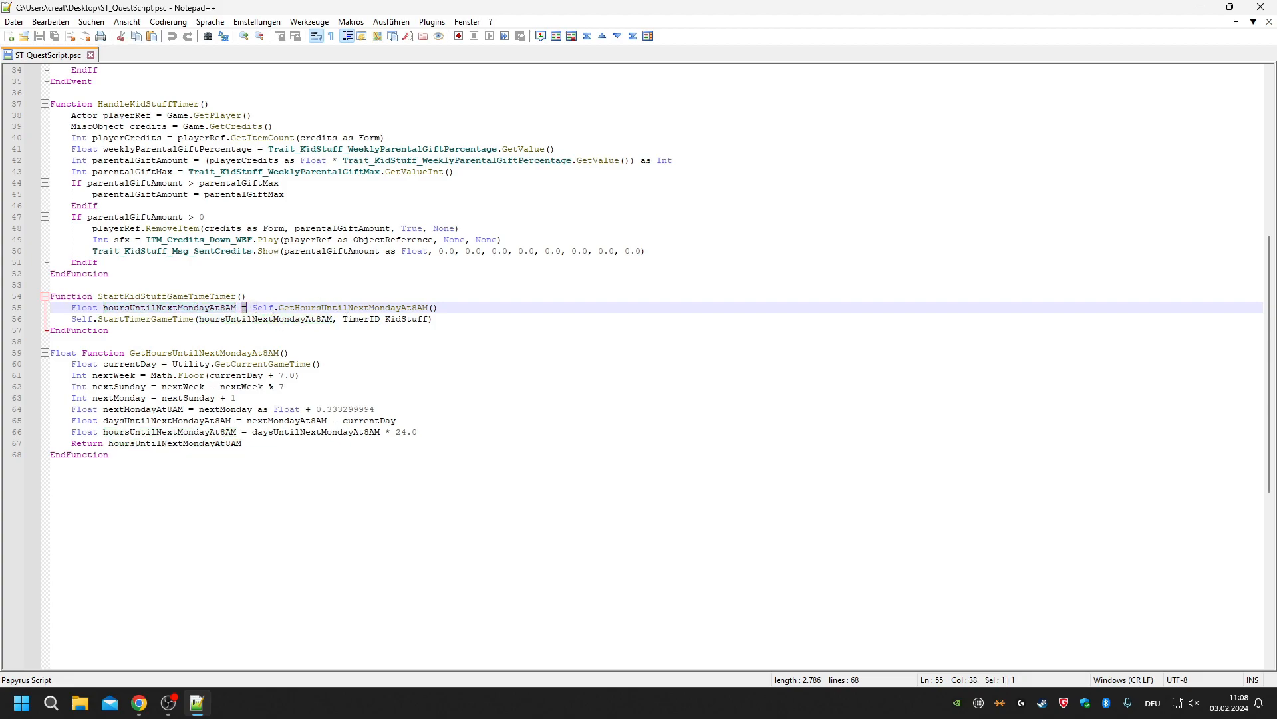
double_click(283, 308)
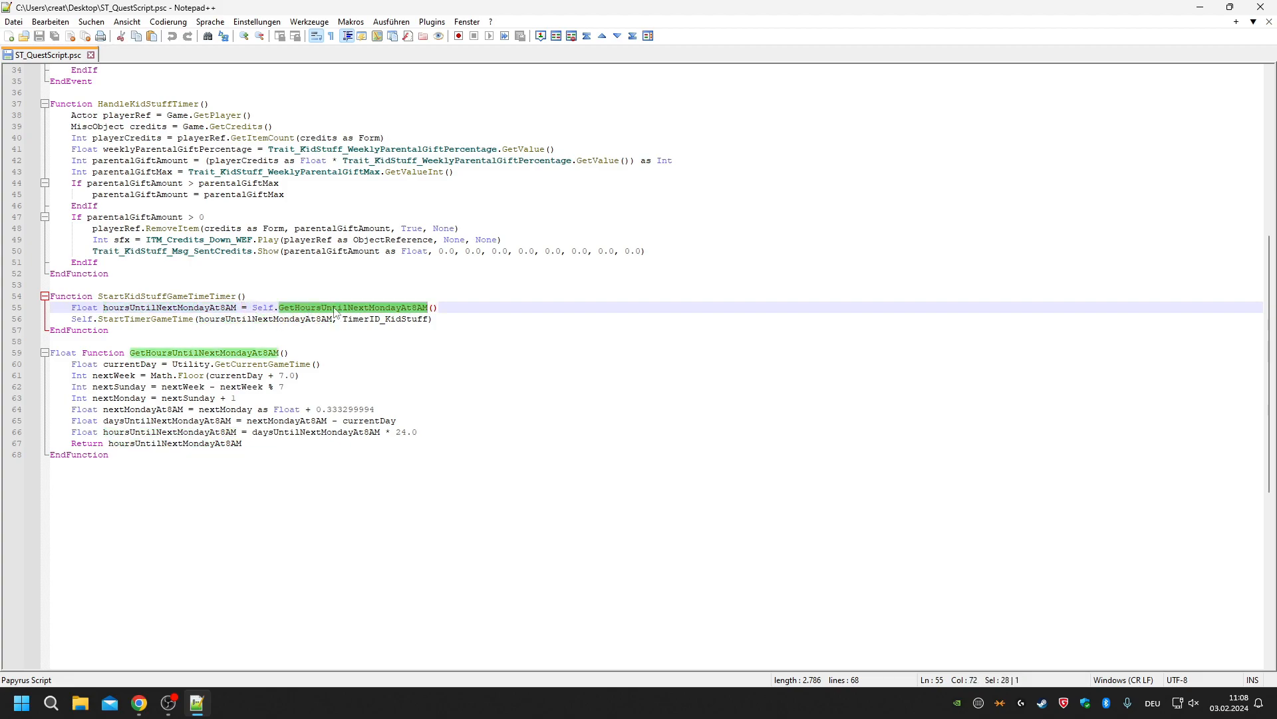
double_click(194, 445)
click(465, 353)
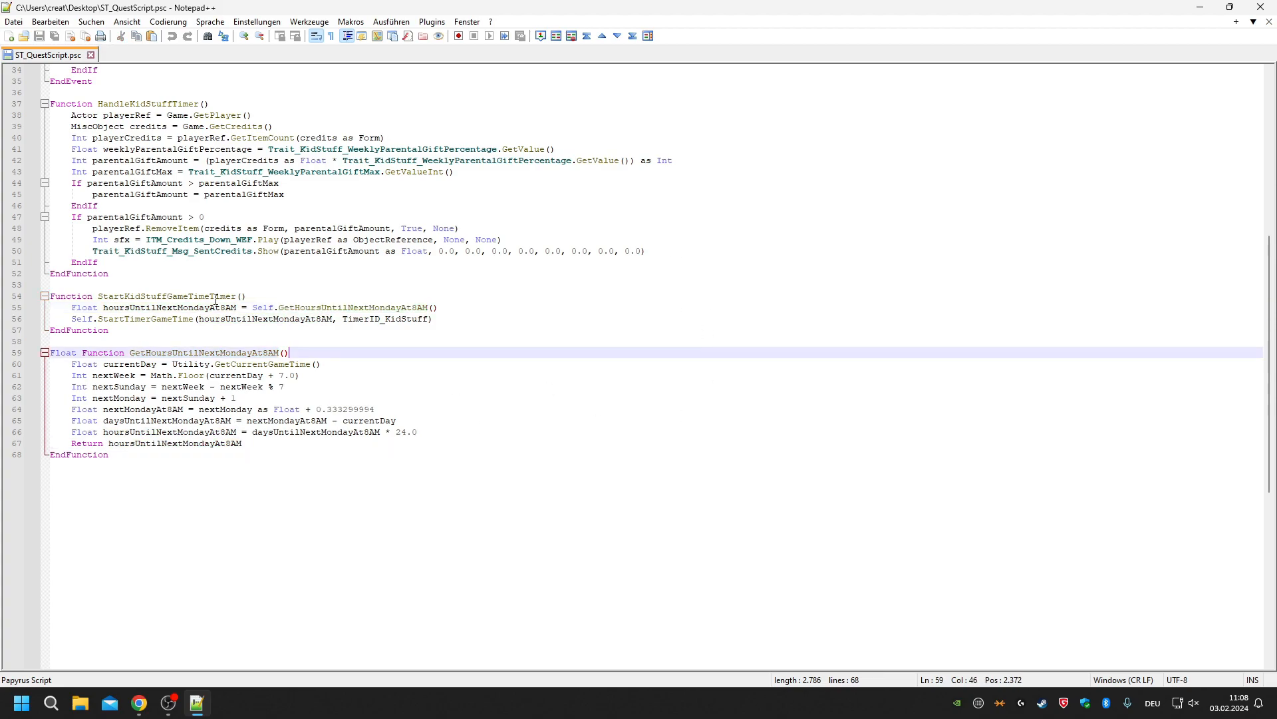
Highlight the currentDay variable, Utility and the GetCurrentGameTime call on the first line of the GetHoursUntilNextMondayAt8AM body.
double_click(149, 365)
double_click(191, 365)
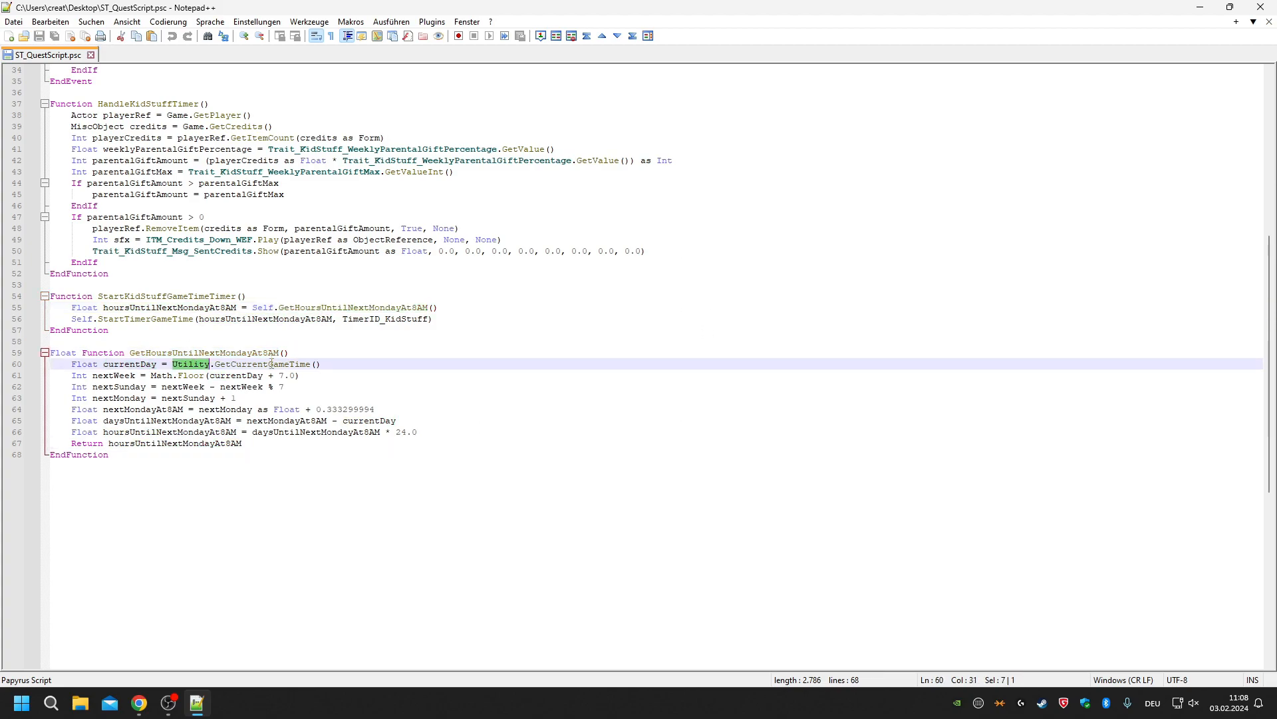
double_click(263, 364)
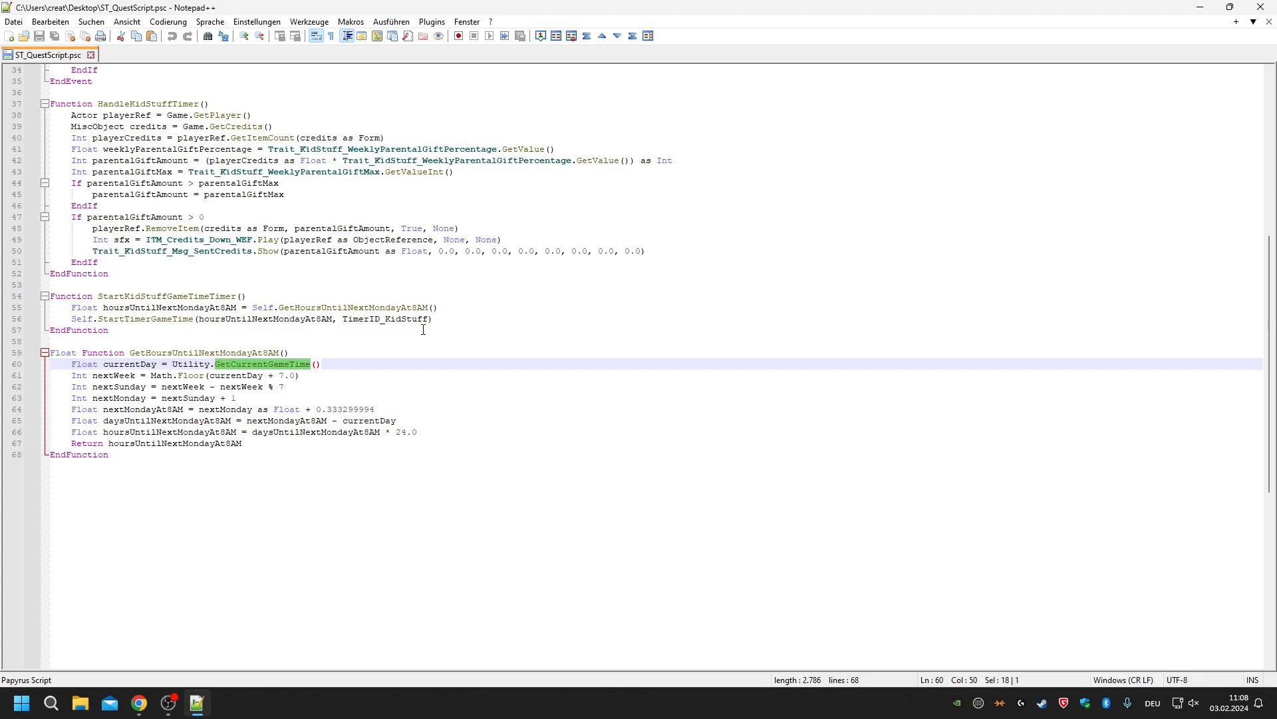
click(332, 362)
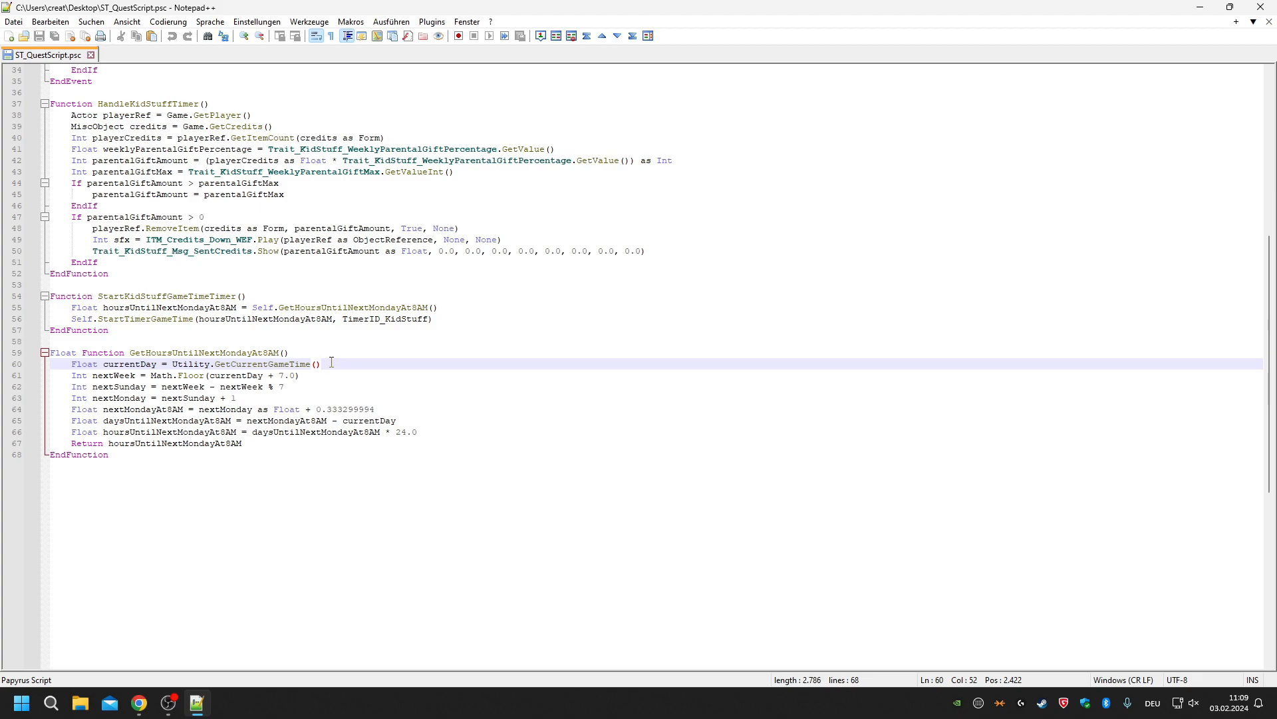
double_click(134, 366)
click(253, 367)
Highlight nextWeek and the currentDay value in its Math.Floor calculation, marking the Utility.GetCurrentGameTime() expression that supplies the current day.
double_click(124, 377)
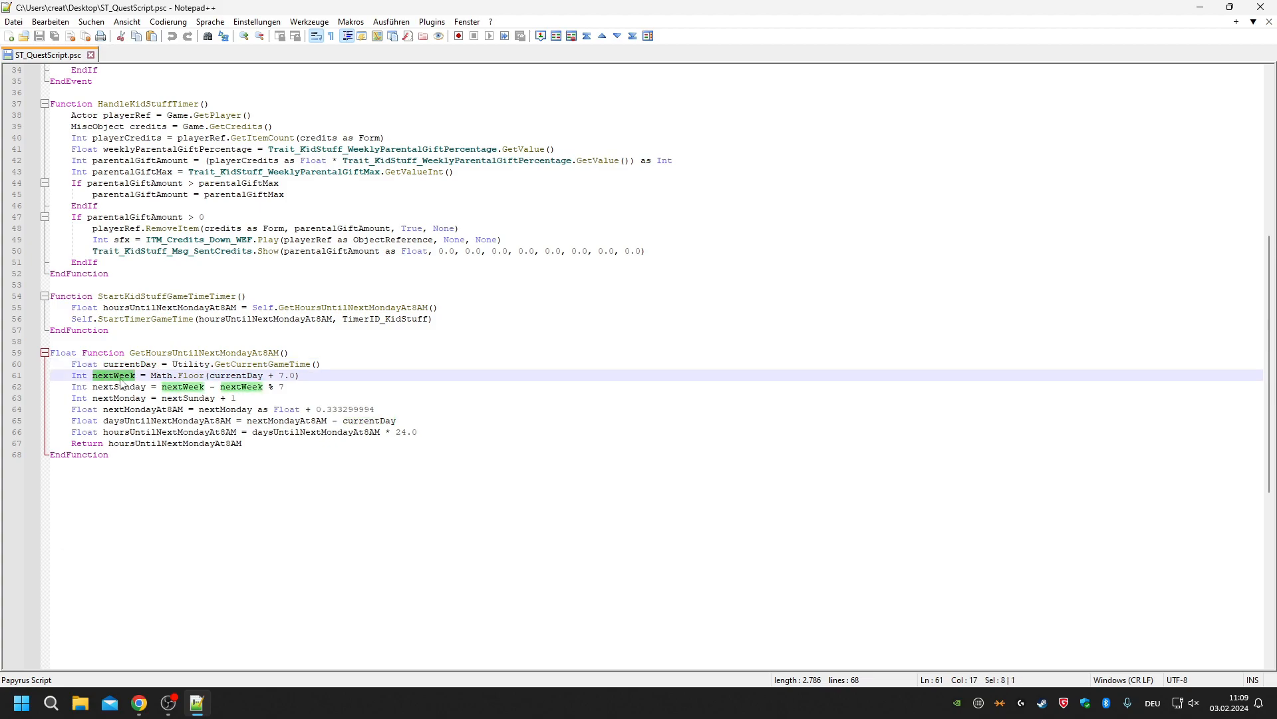
click(130, 377)
double_click(131, 377)
drag(172, 366, 322, 366)
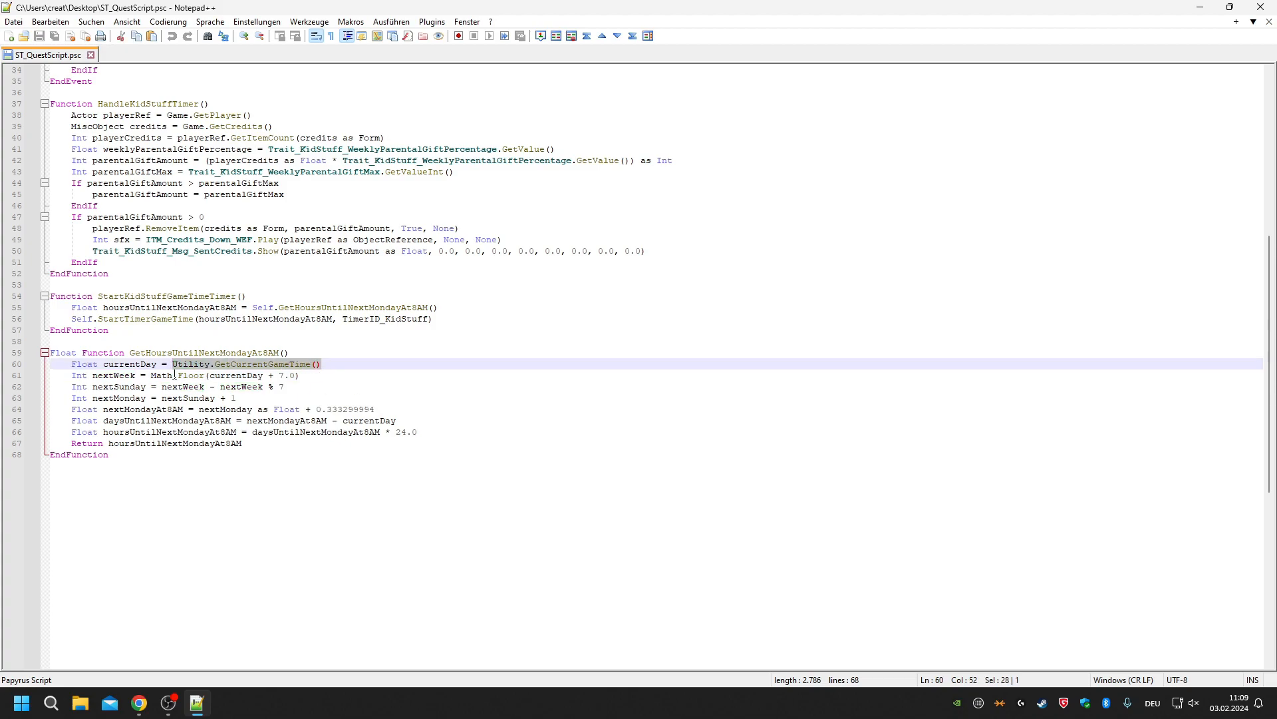
double_click(115, 377)
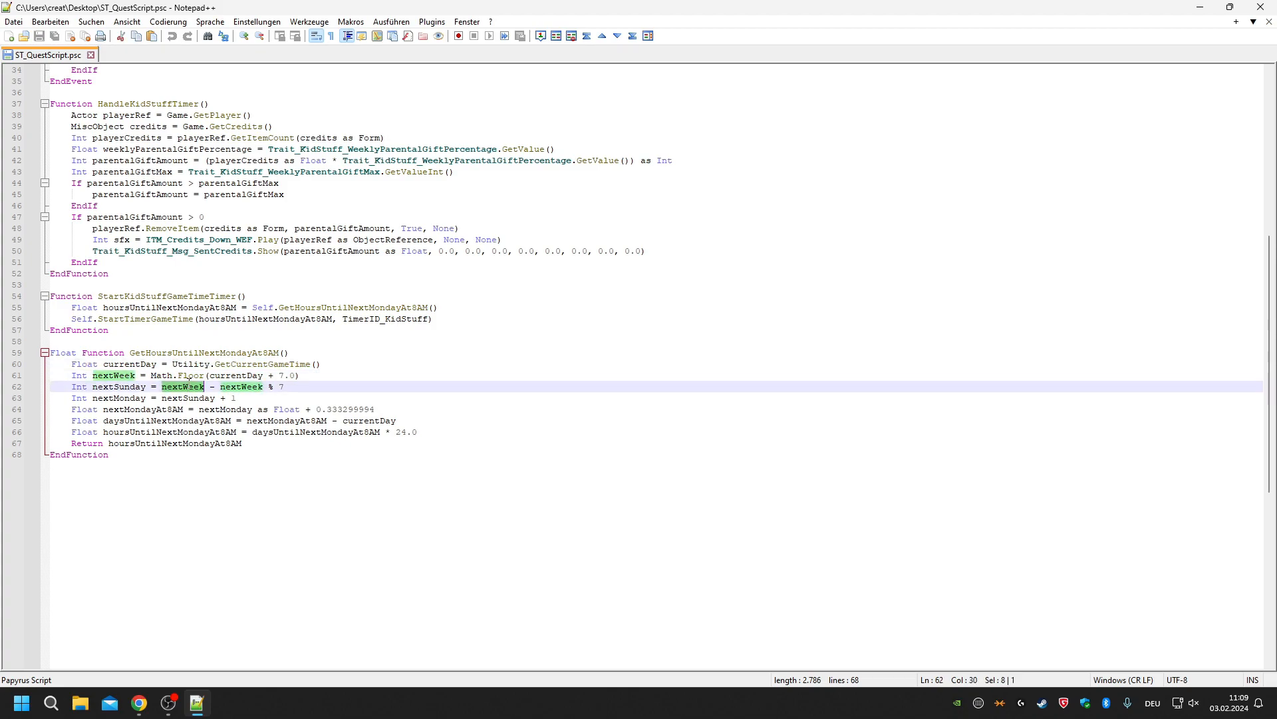
double_click(236, 377)
click(385, 369)
click(302, 377)
click(199, 388)
double_click(115, 377)
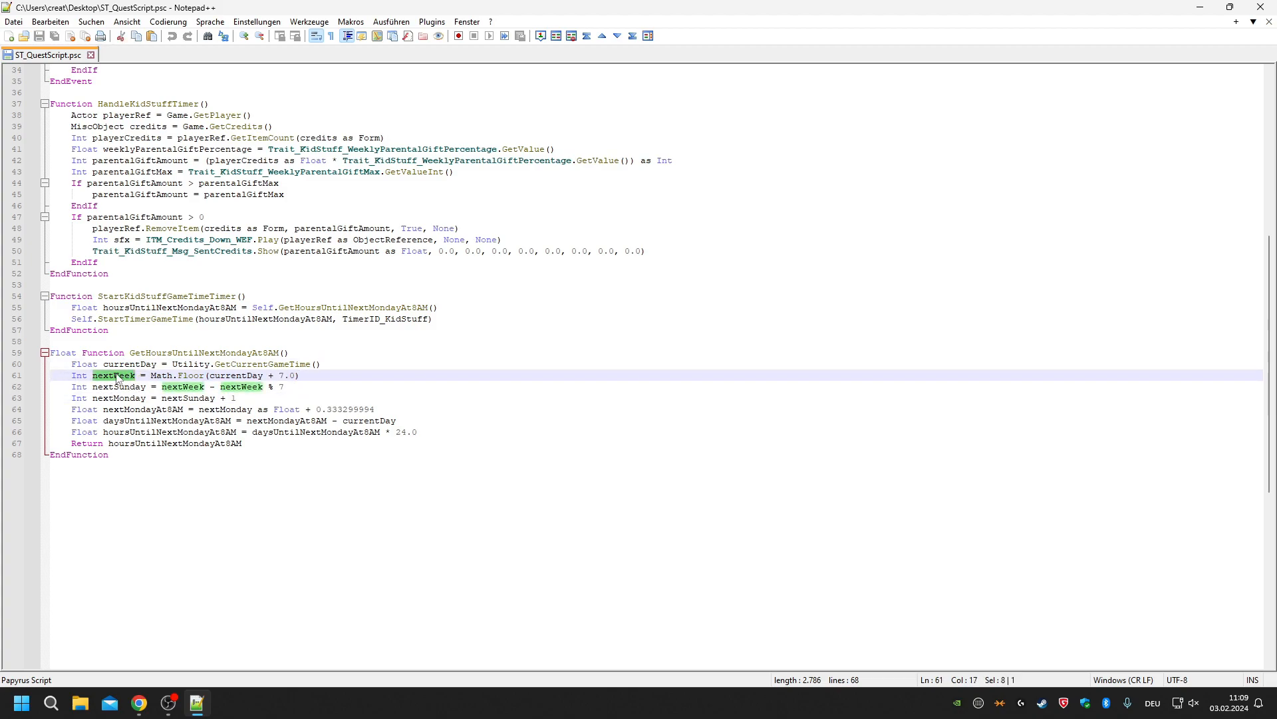
Examine the nextSunday calculation, highlighting both uses of nextWeek around the minus sign.
click(118, 385)
double_click(119, 387)
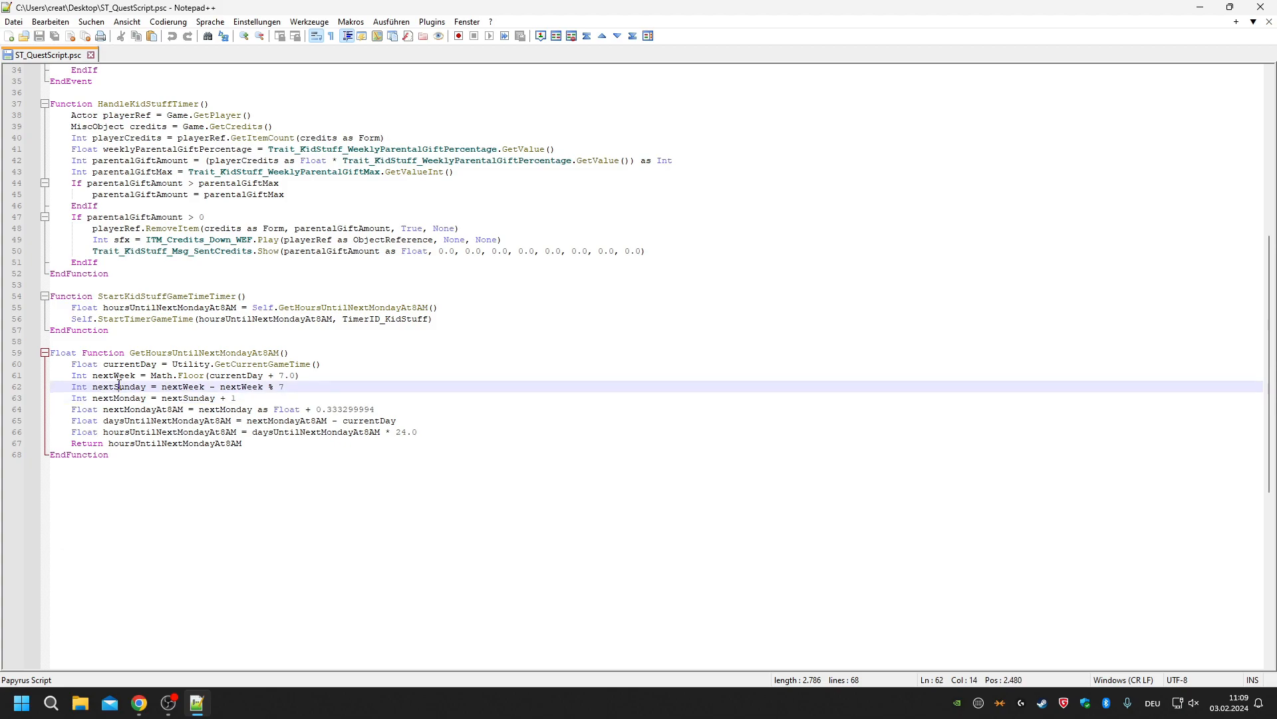
double_click(199, 388)
double_click(240, 388)
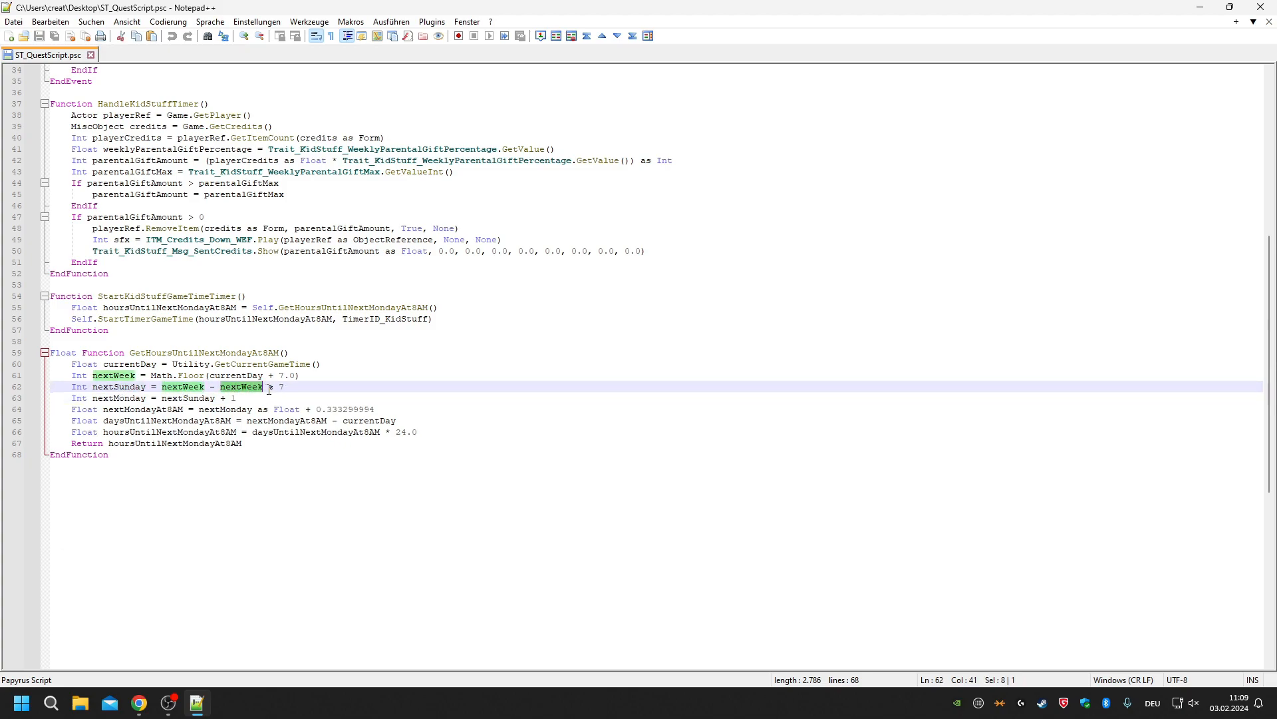
click(324, 392)
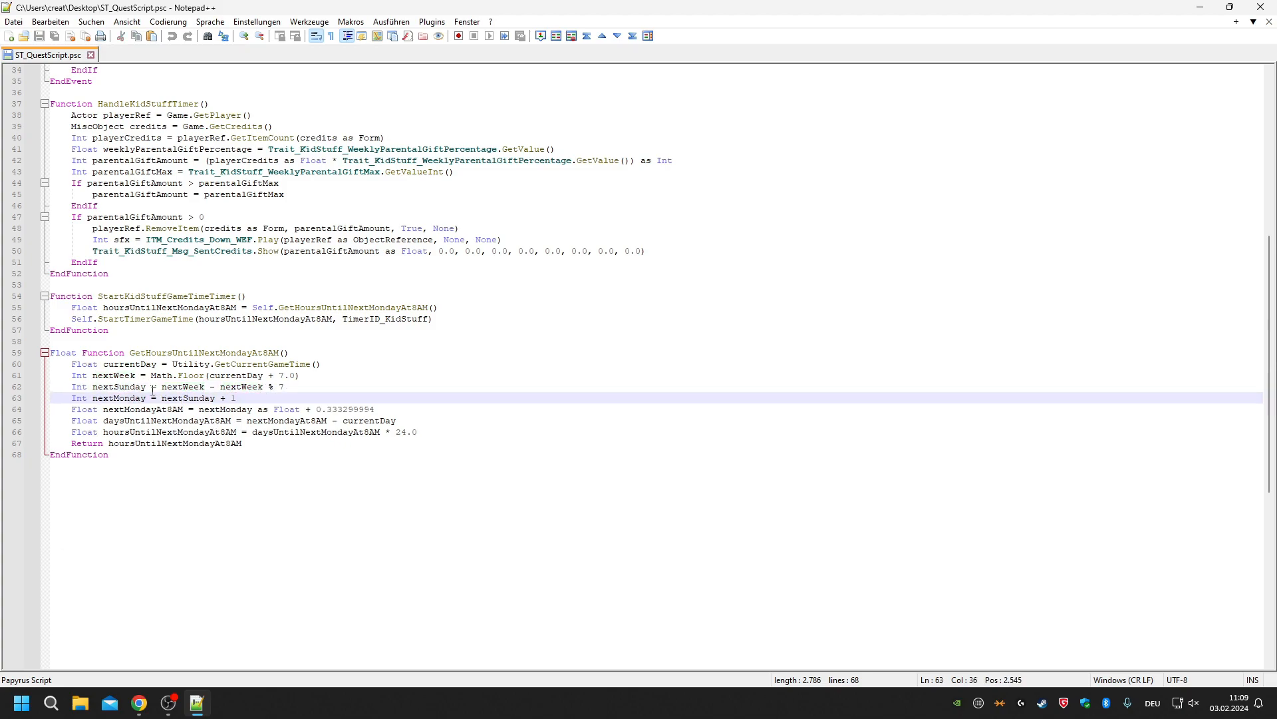
Highlight nextMonday in its declaration, then nextMondayAt8AM and the nextMonday operand on the line below.
double_click(120, 398)
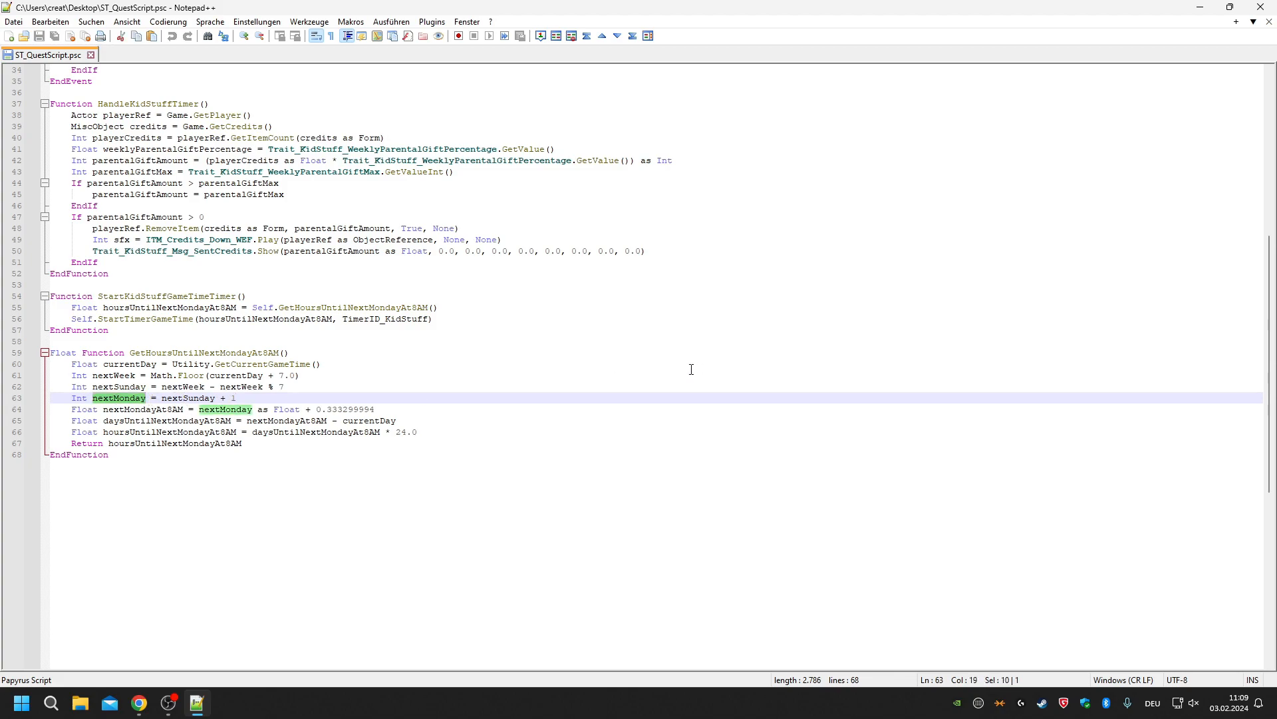
double_click(143, 409)
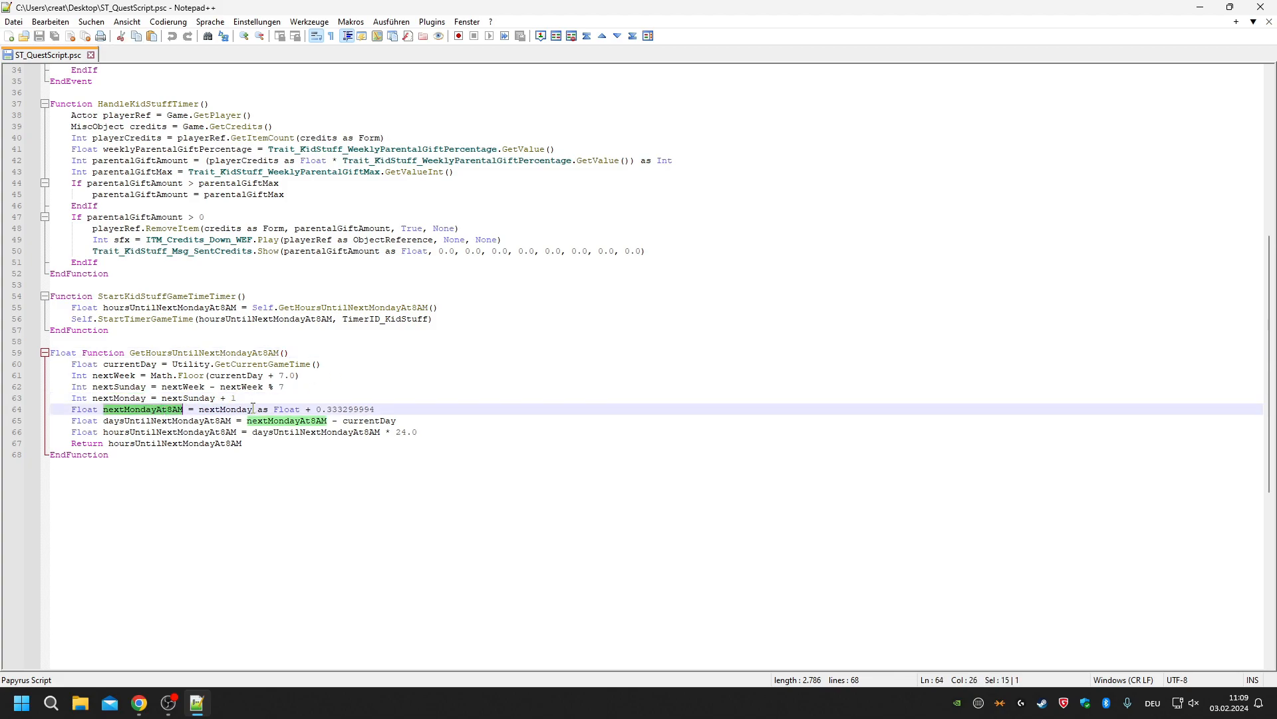
double_click(225, 409)
Mark the 0.333299994 offset added on the nextMondayAt8AM line and highlight the variable that receives the sum.
drag(374, 409, 284, 388)
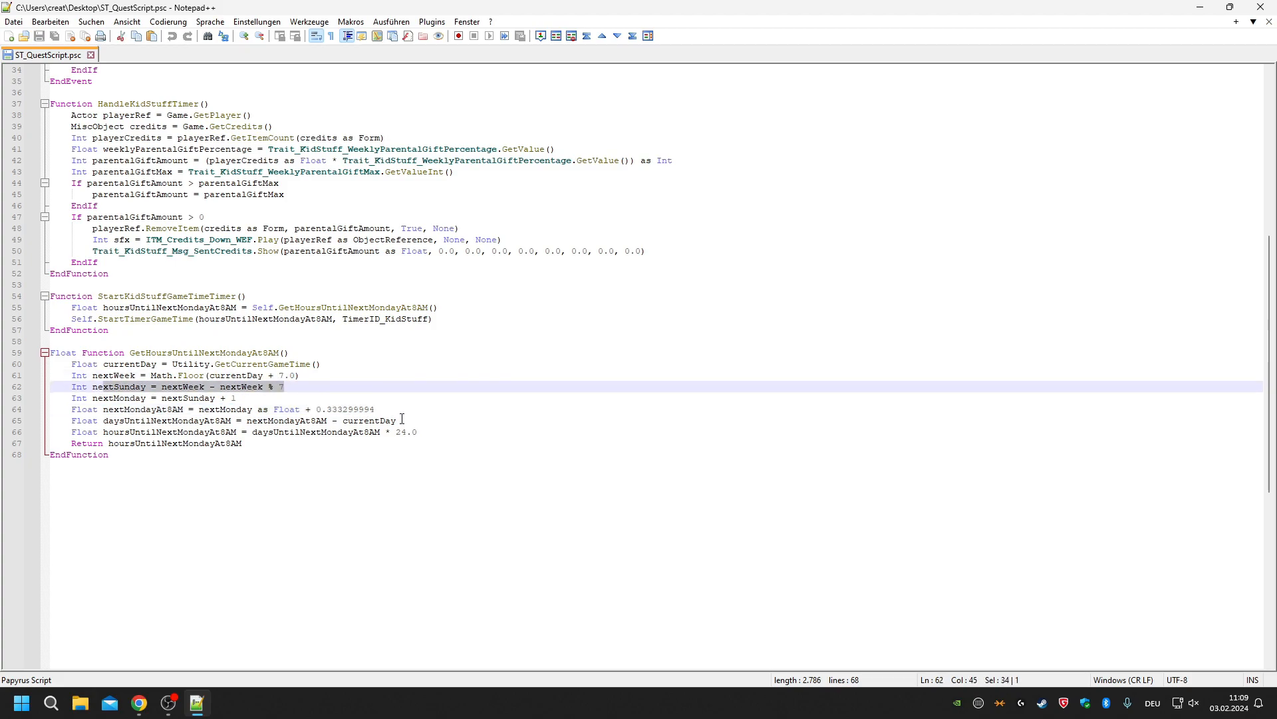
click(389, 419)
click(378, 406)
drag(375, 409, 317, 409)
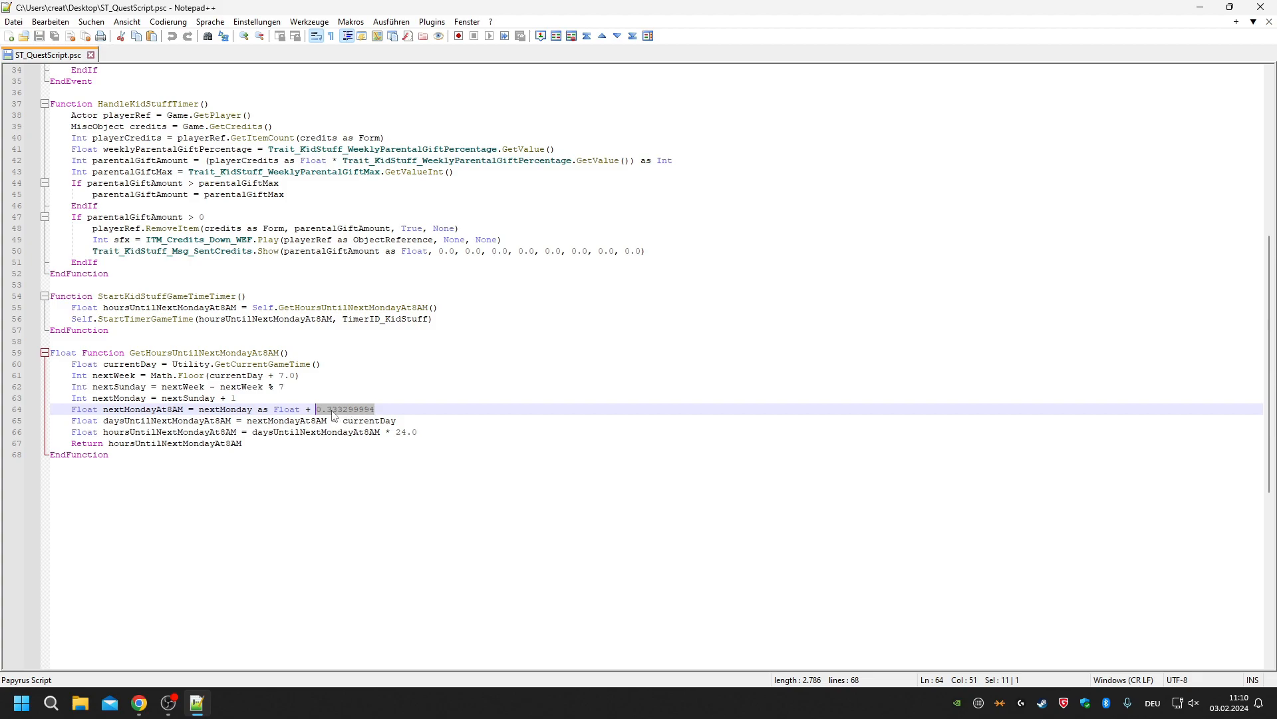
click(381, 416)
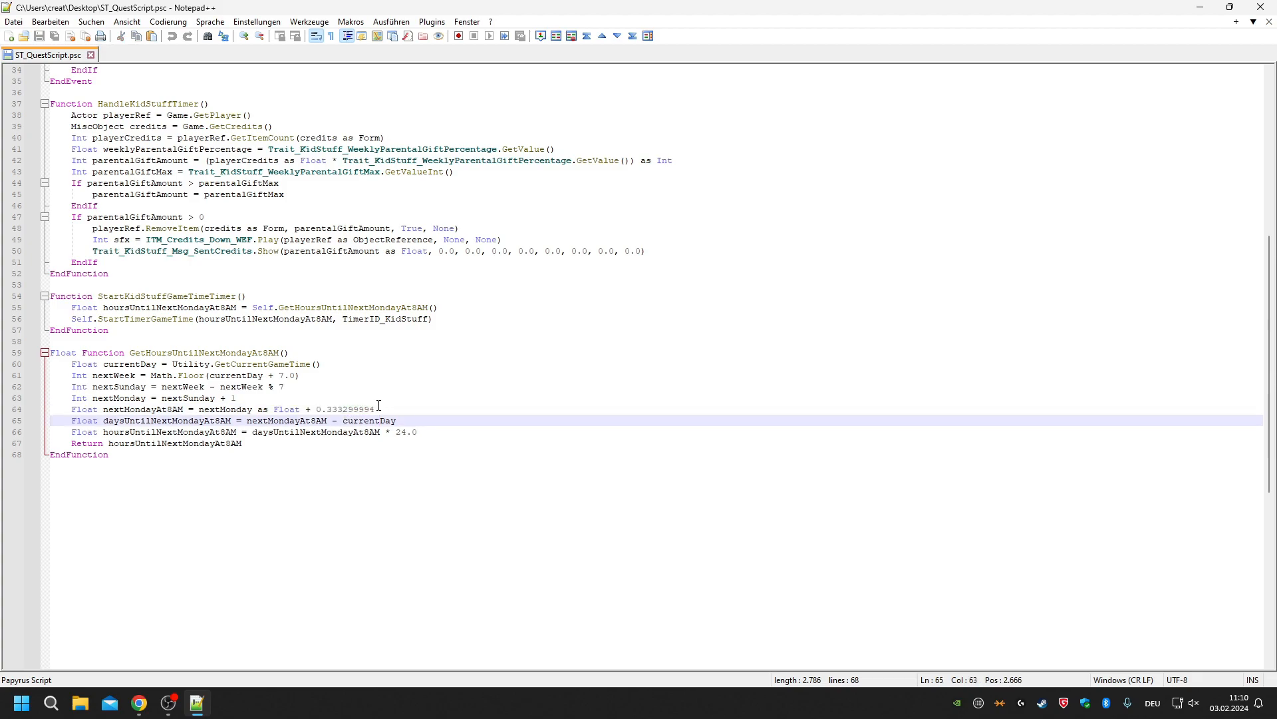
drag(379, 407, 301, 410)
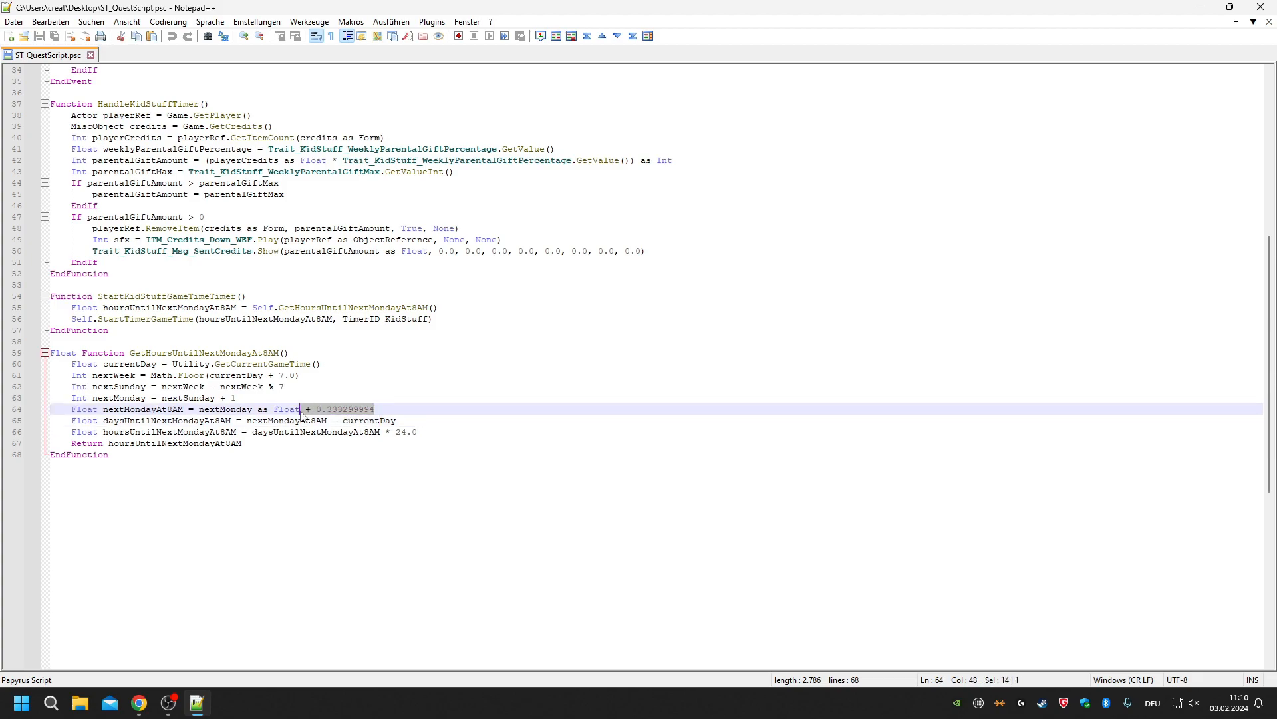
double_click(168, 408)
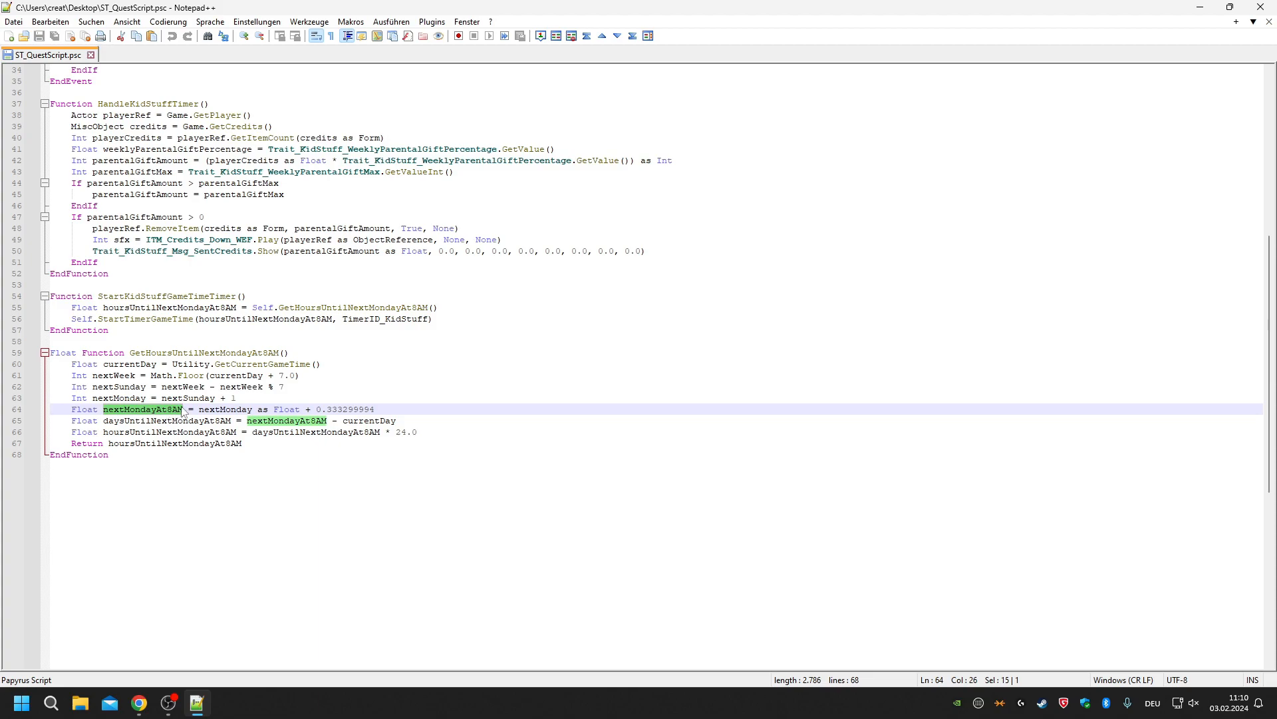
double_click(351, 409)
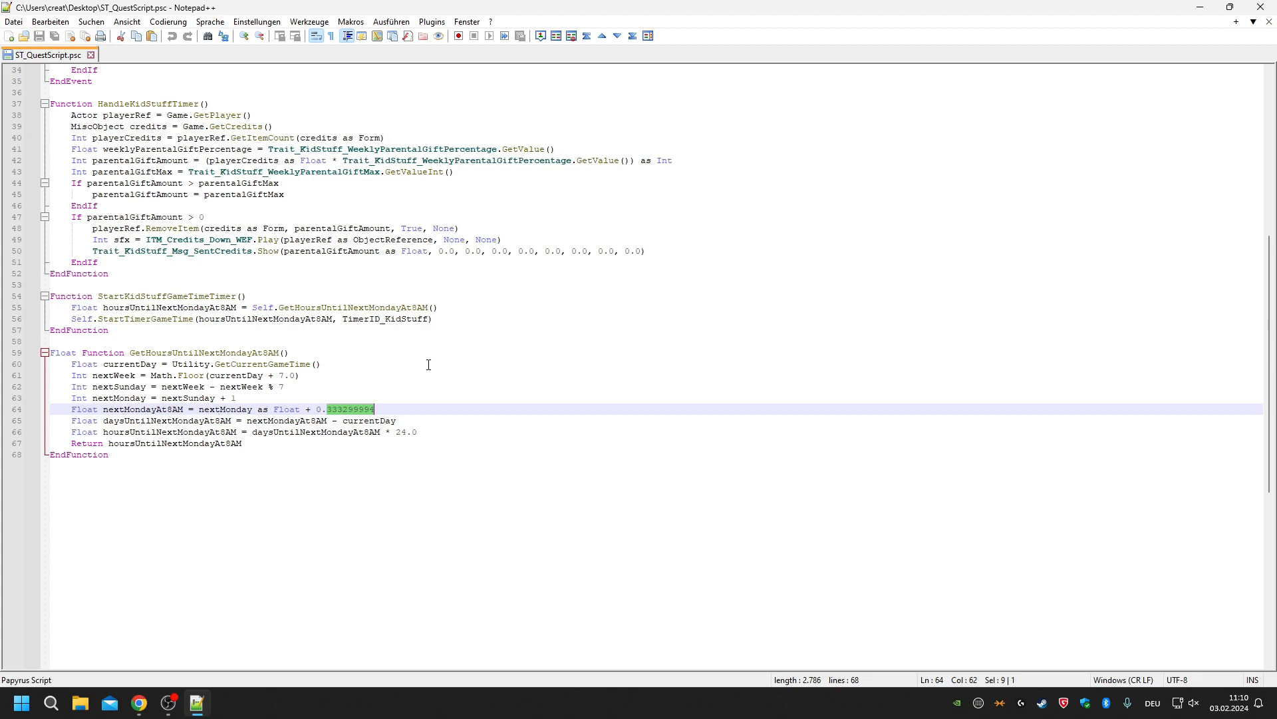
drag(379, 409, 312, 409)
click(348, 409)
click(469, 310)
Highlight daysUntilNextMondayAt8AM in its declaration, and the GetHoursUntilNextMondayAt8AM name and nextMonday variable further up in the function.
double_click(223, 432)
double_click(223, 421)
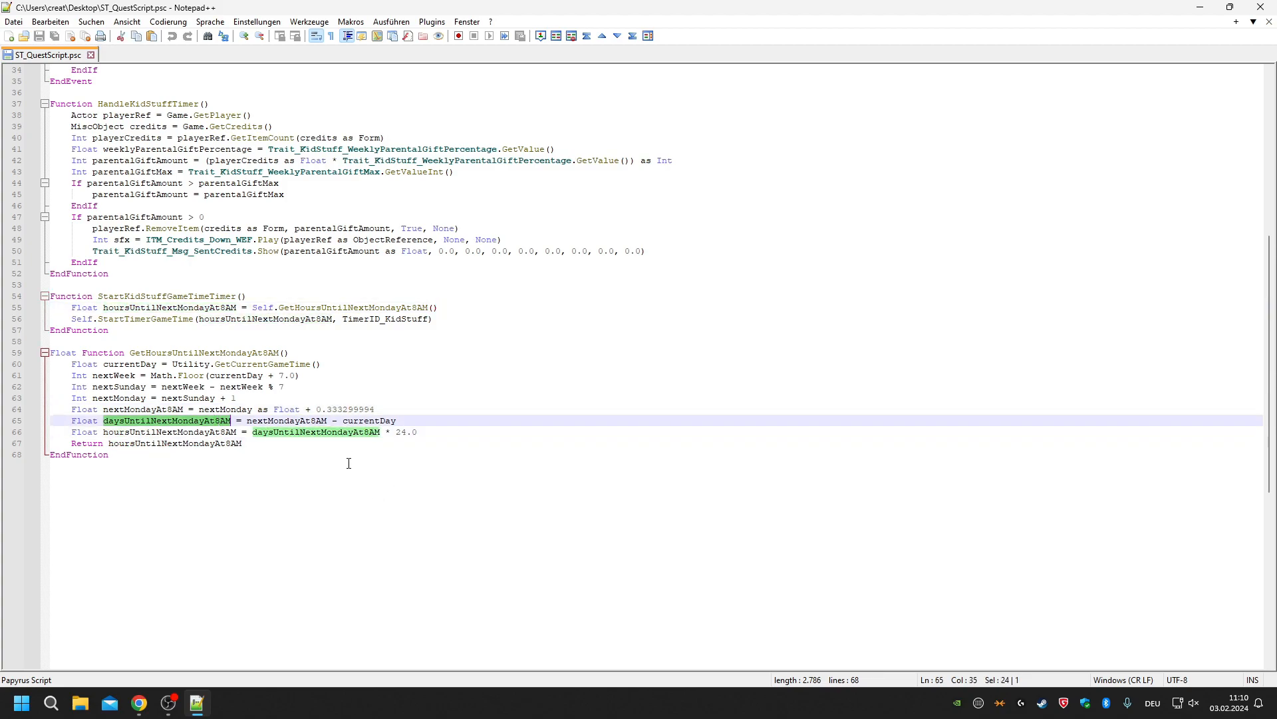
scroll(396, 381, down, 2)
double_click(168, 284)
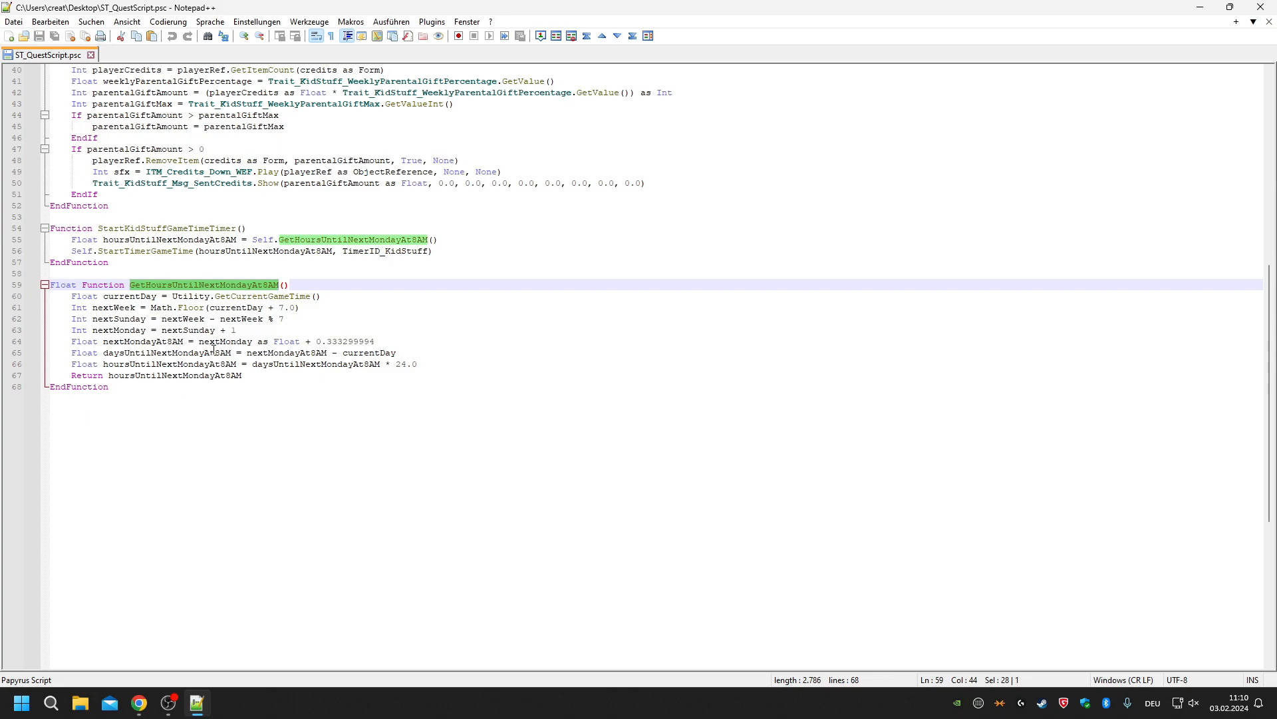
click(177, 319)
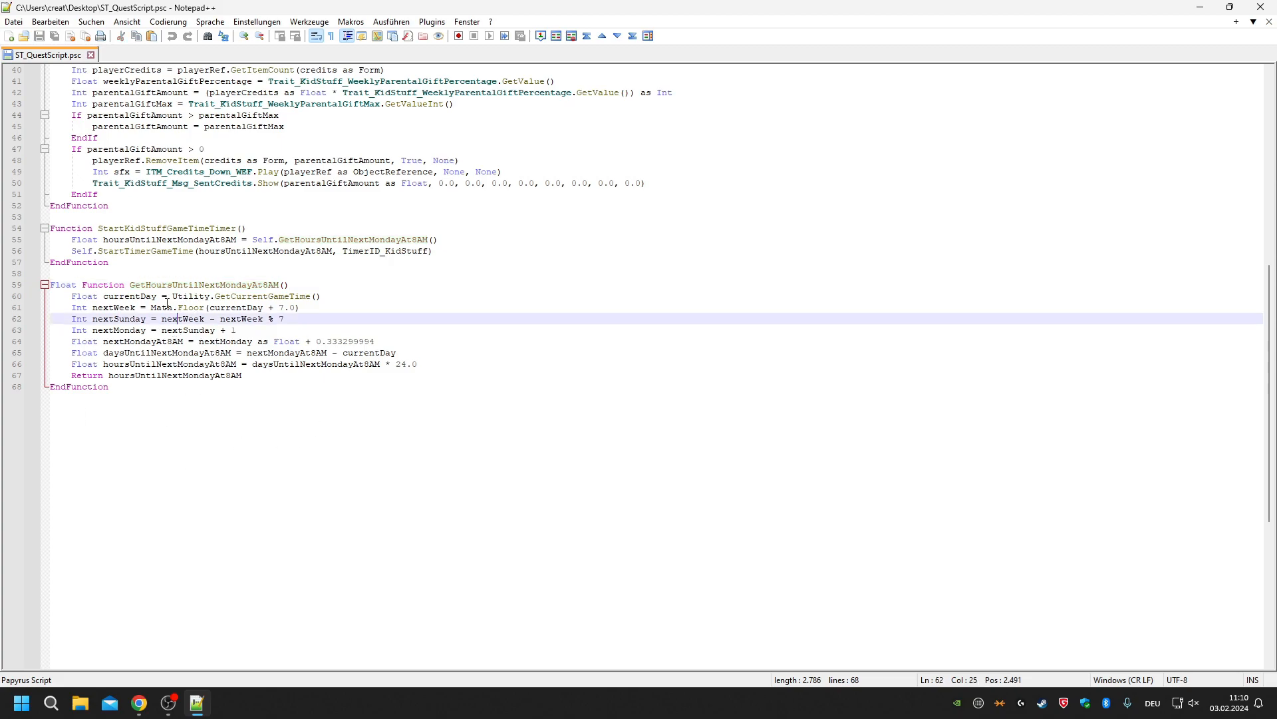
double_click(131, 332)
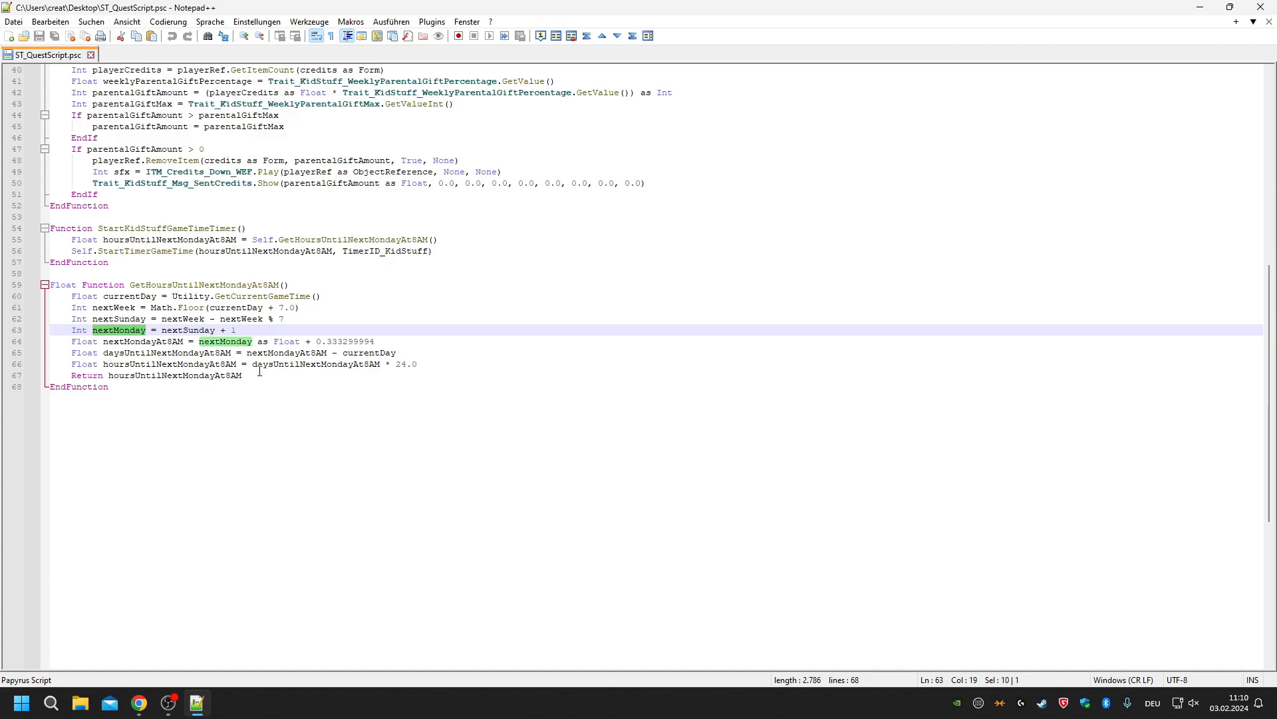
Highlight the StartKidStuffGameTimeTimer function name and look up its calls in the events above.
scroll(375, 355, up, 2)
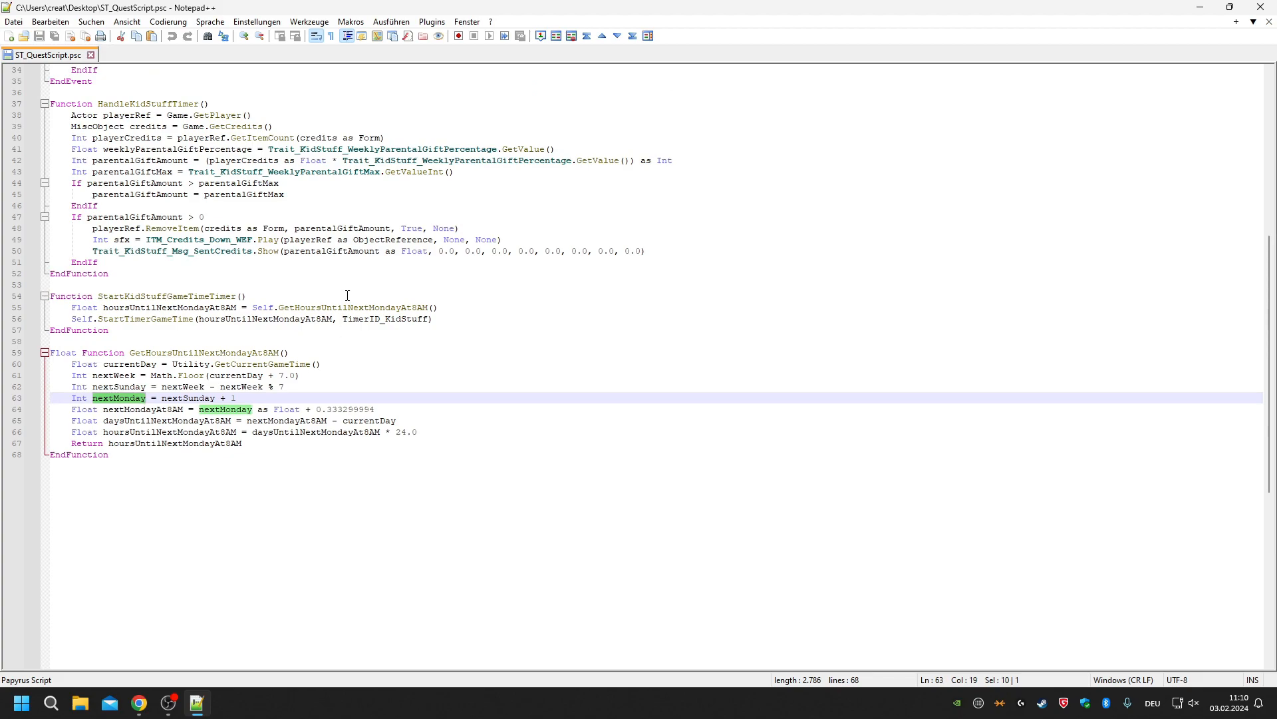
scroll(376, 279, up, 1)
double_click(166, 330)
scroll(410, 342, up, 2)
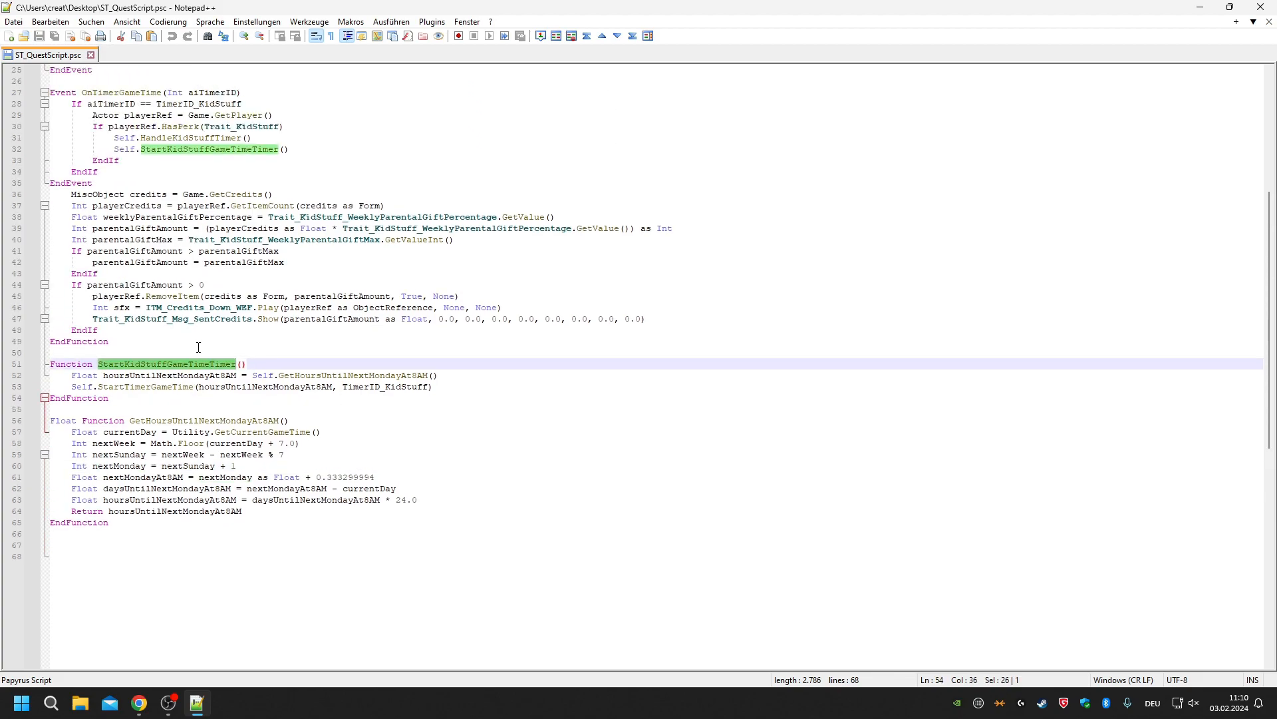
double_click(144, 399)
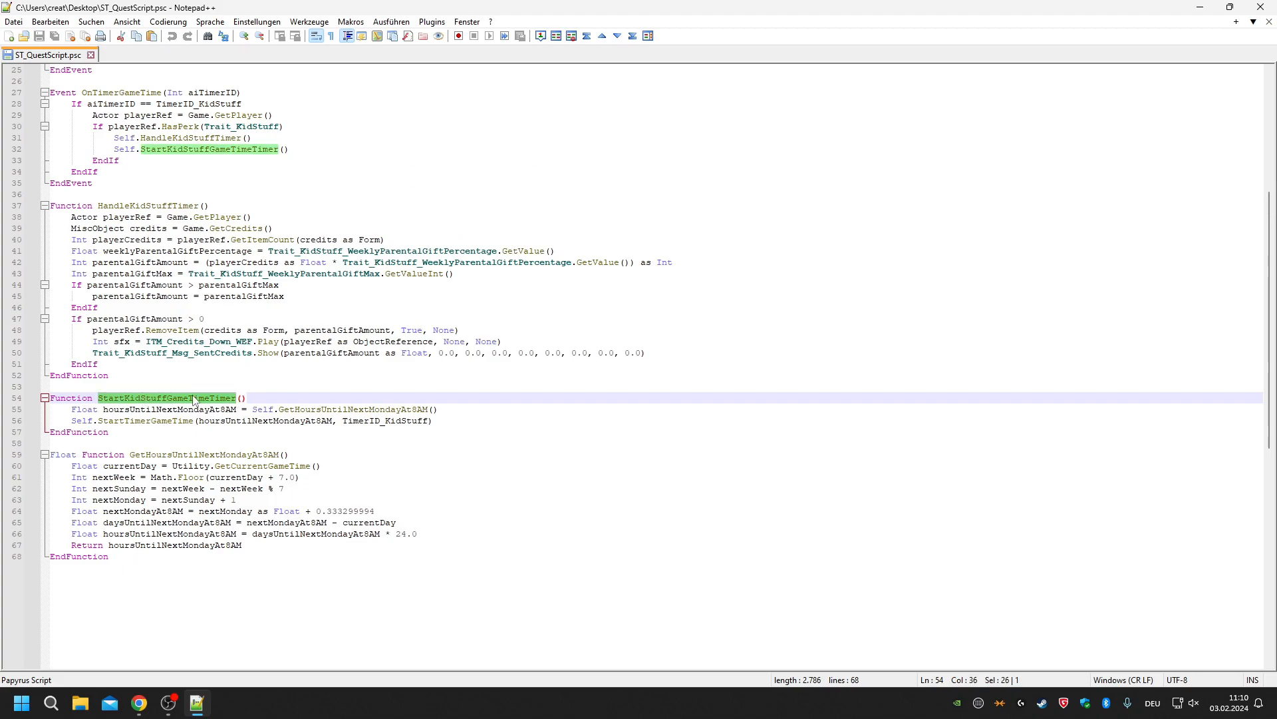
scroll(282, 418, up, 3)
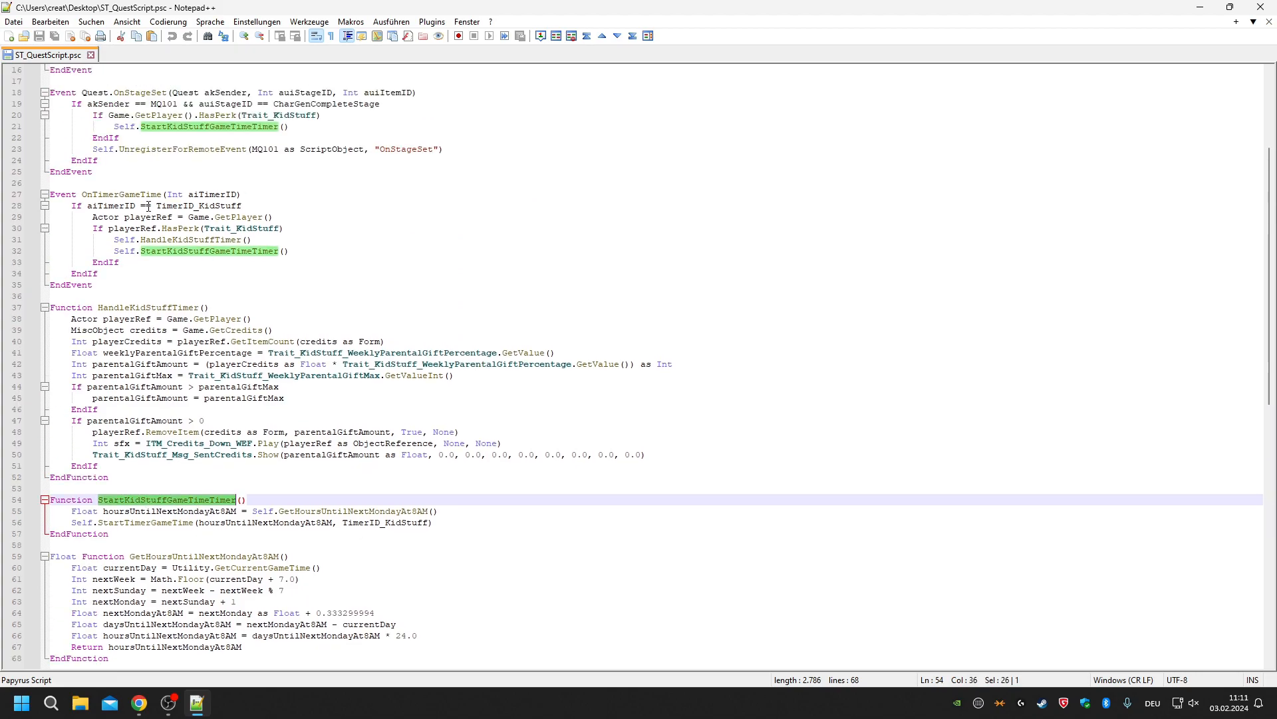
Highlight the OnTimerGameTime event name and review the events and properties up to the start of the script.
double_click(136, 195)
click(104, 195)
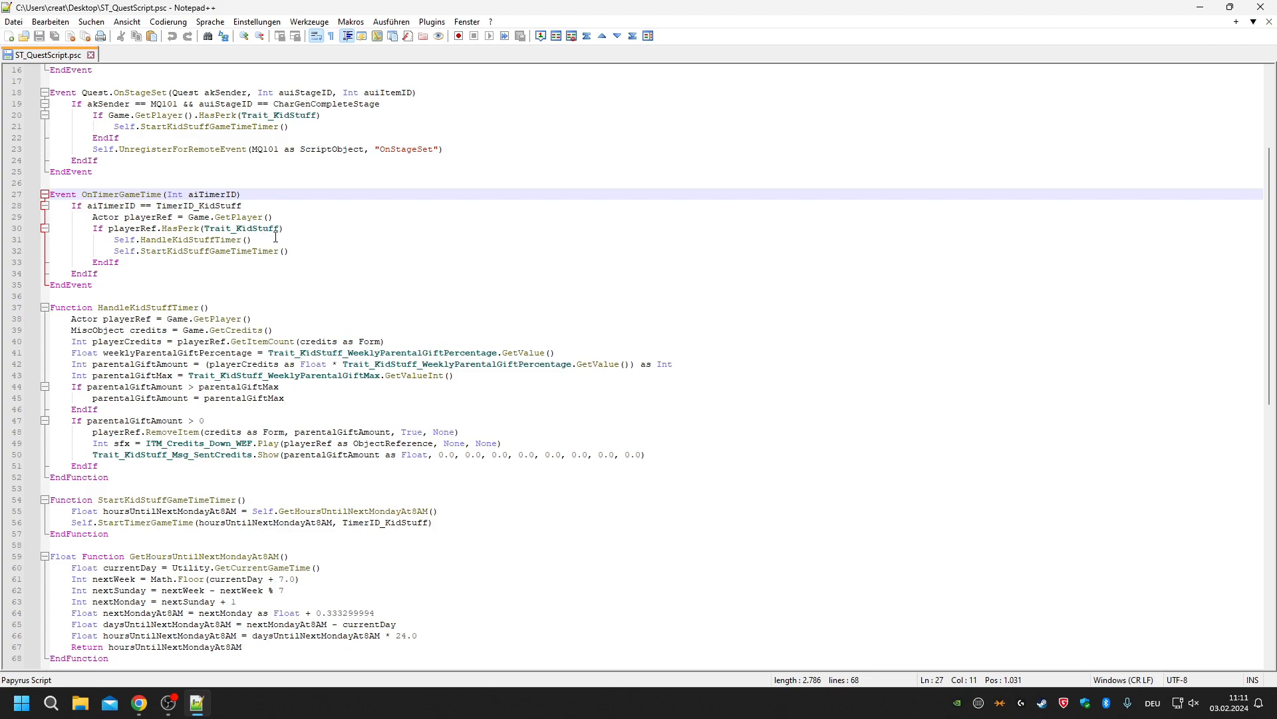
scroll(323, 221, up, 1)
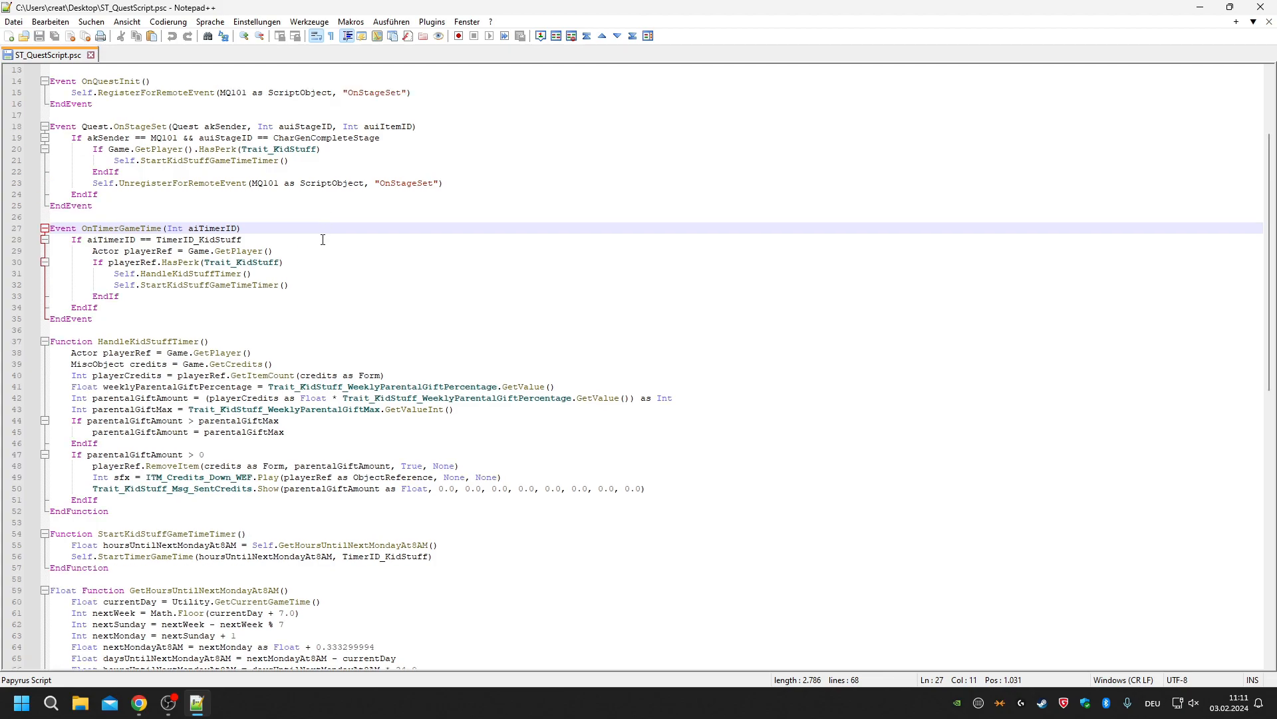
scroll(311, 230, up, 4)
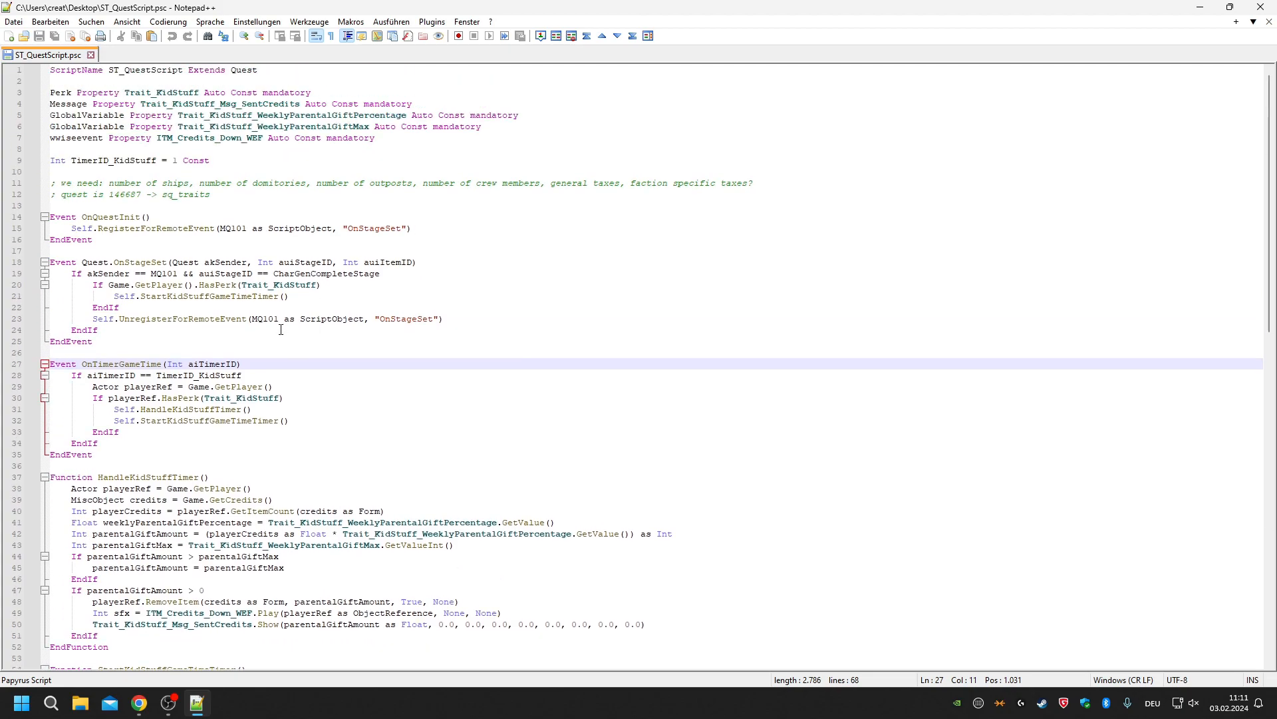
key(ctrl+Left)
key(ctrl+shift+Right)
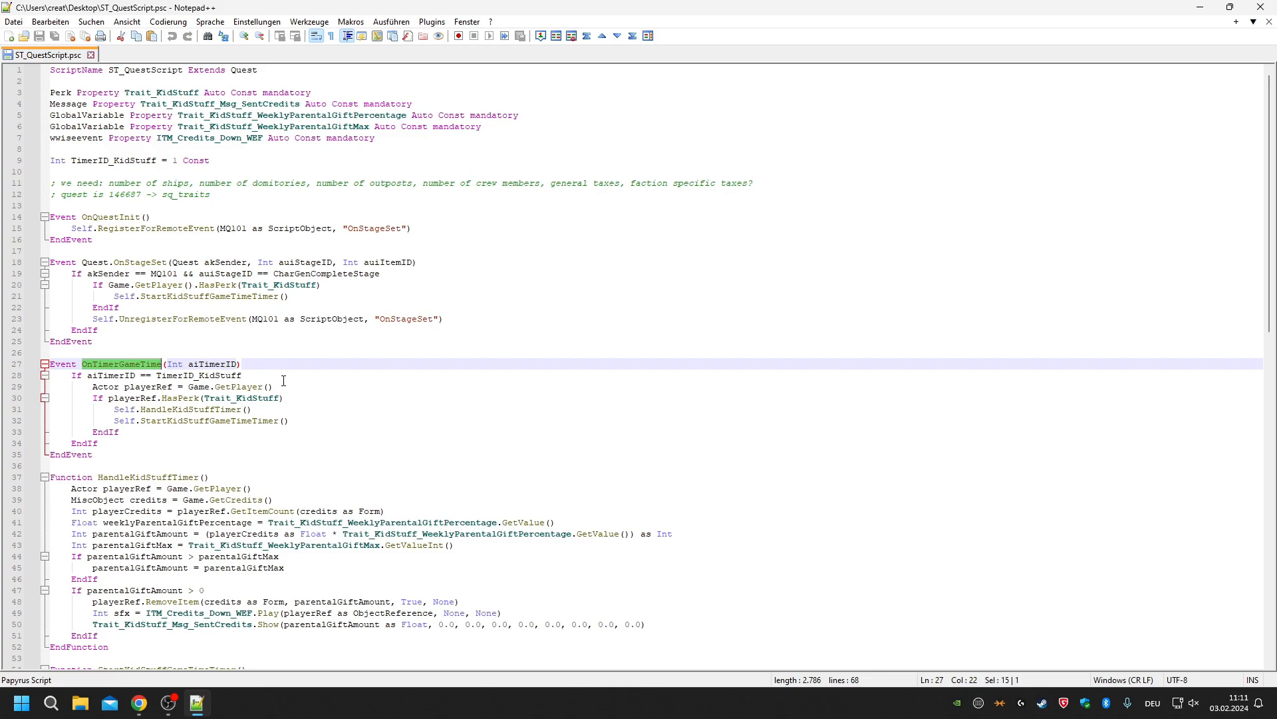
Trace the timer start from the StartKidStuffGameTimeTimer call in Quest.OnStageSet to its function declaration, highlighting StartTimerGameTime inside it.
scroll(130, 372, down, 2)
scroll(159, 318, up, 2)
double_click(180, 295)
scroll(326, 324, down, 3)
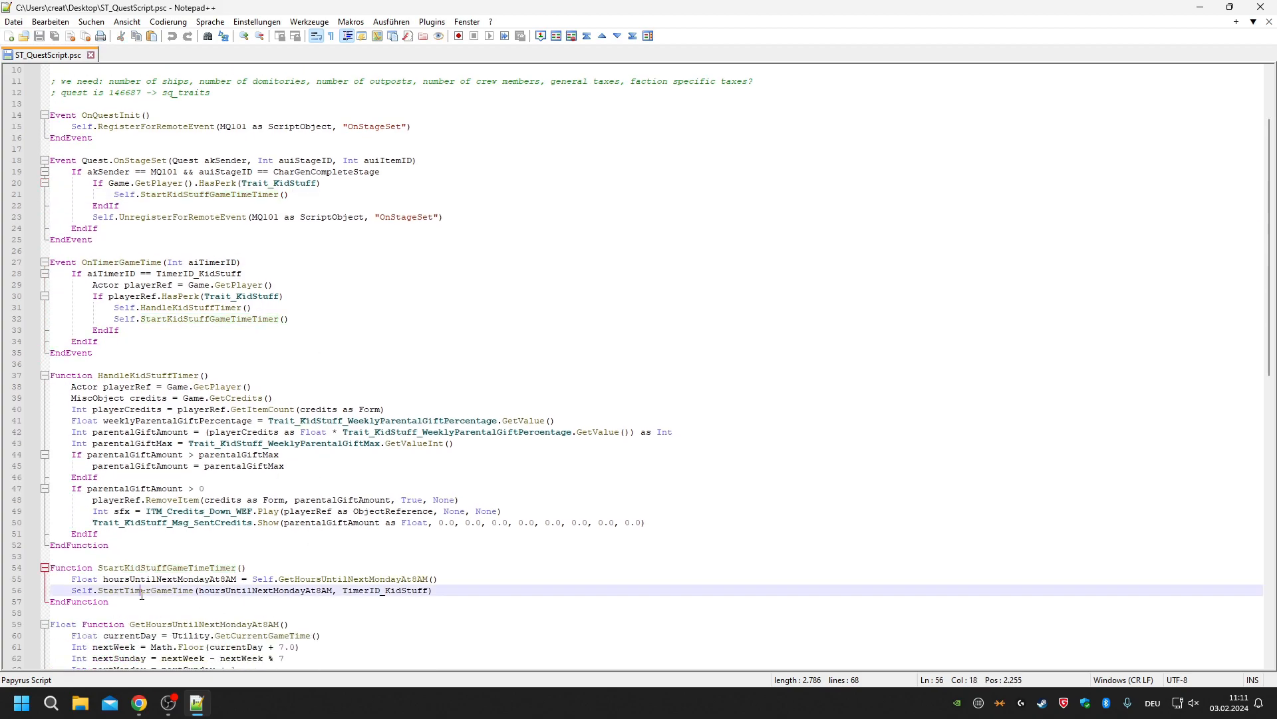
double_click(146, 590)
scroll(153, 506, down, 4)
click(163, 420)
double_click(163, 433)
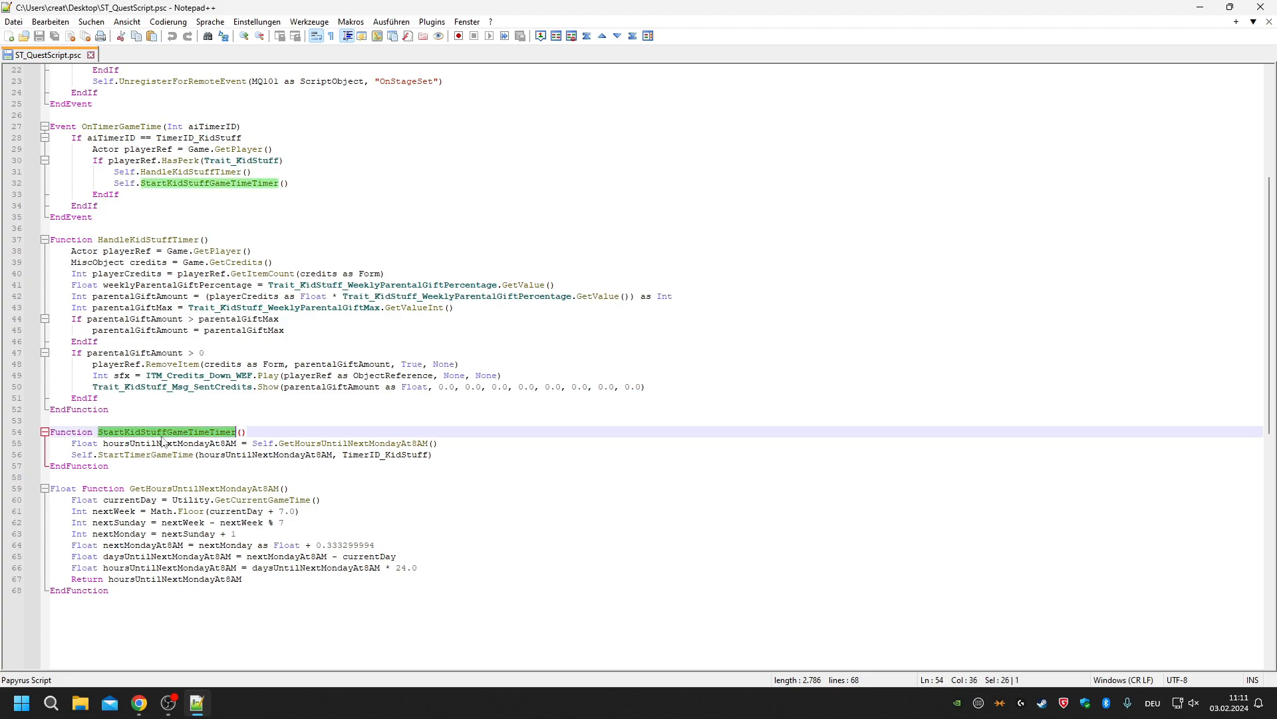
Review the timer function and events above it, and highlight the OnStageSet name in the Quest event declaration.
scroll(232, 153, up, 5)
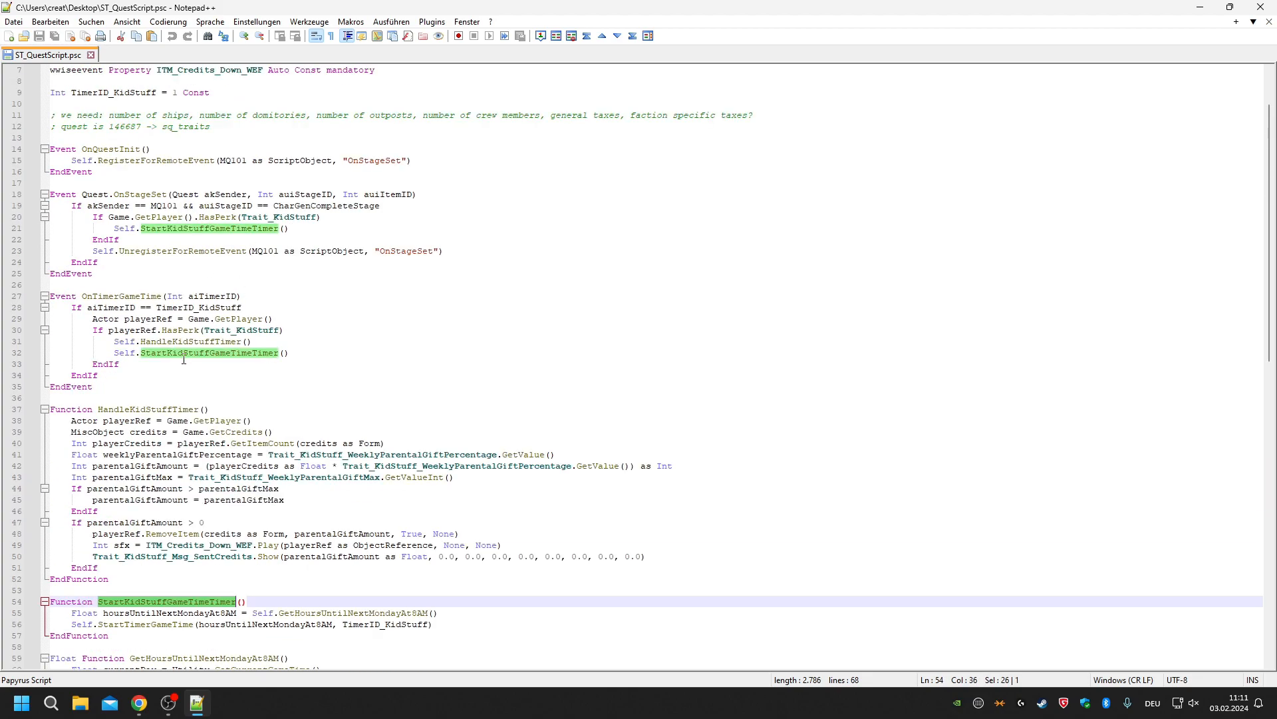
scroll(257, 408, down, 3)
scroll(200, 150, up, 2)
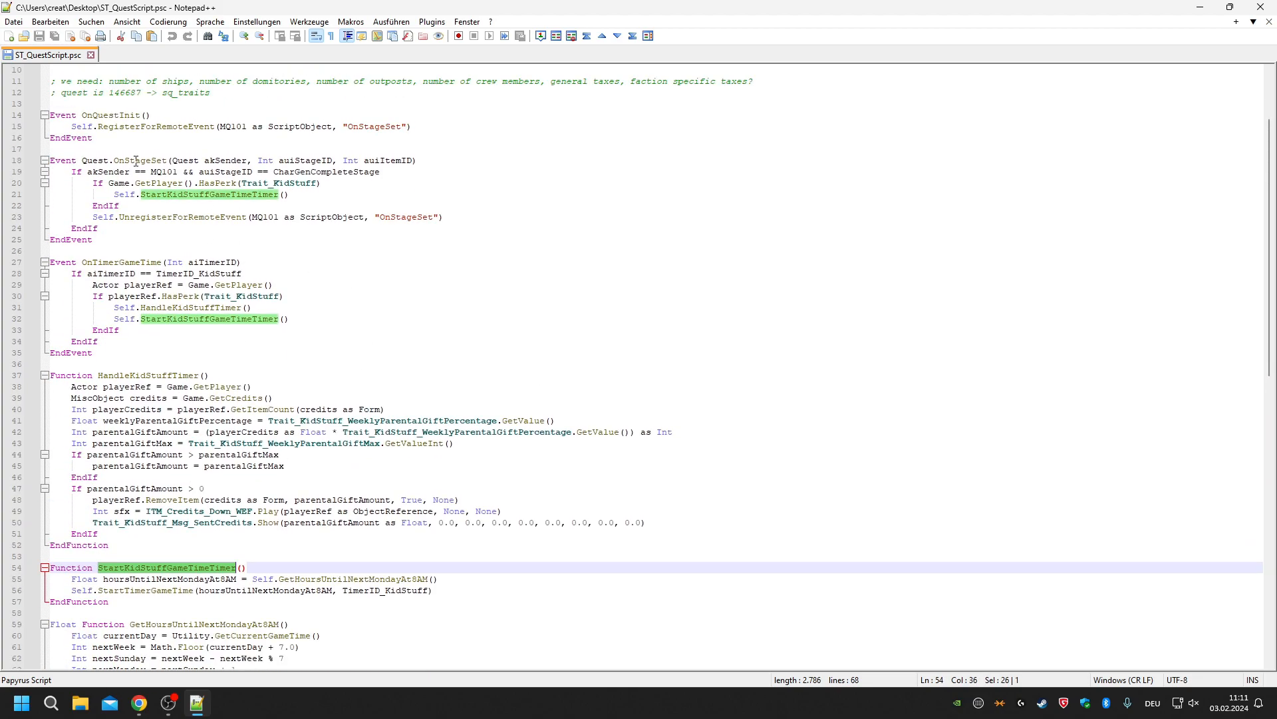
double_click(138, 161)
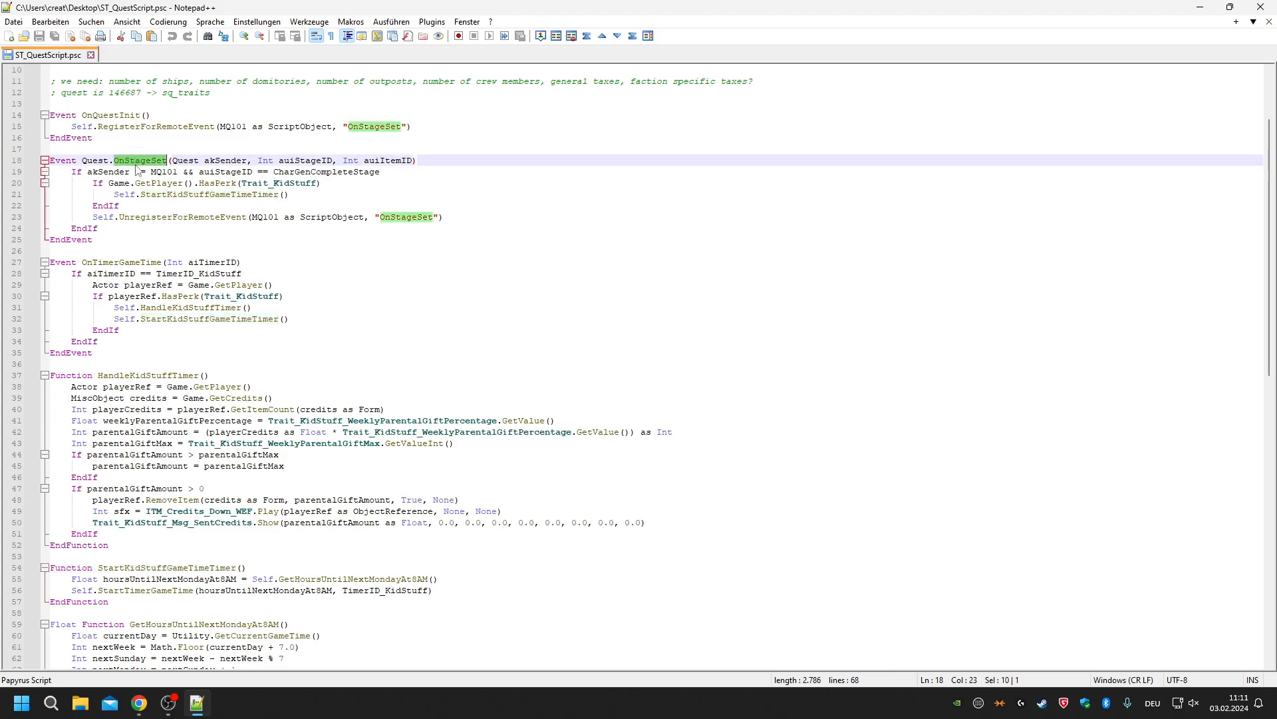
Highlight the OnQuestInit event name and its declaration line above the Quest.OnStageSet event.
scroll(137, 169, up, 2)
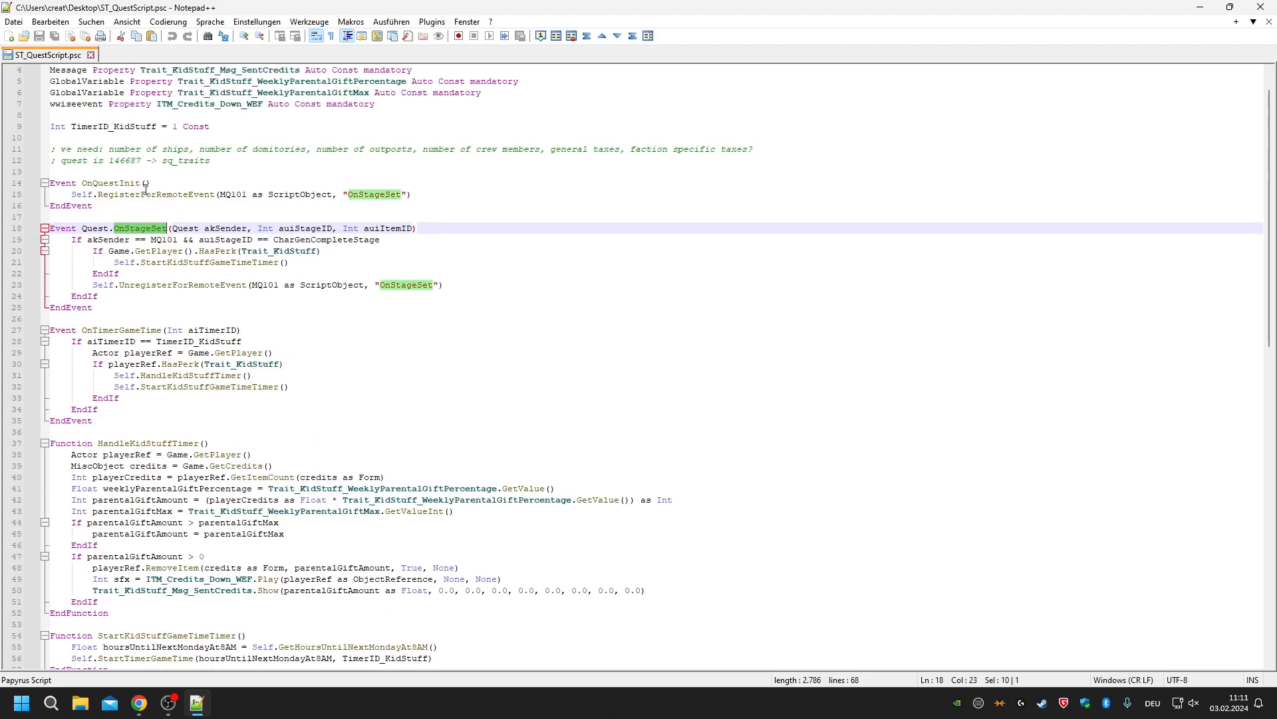
double_click(118, 183)
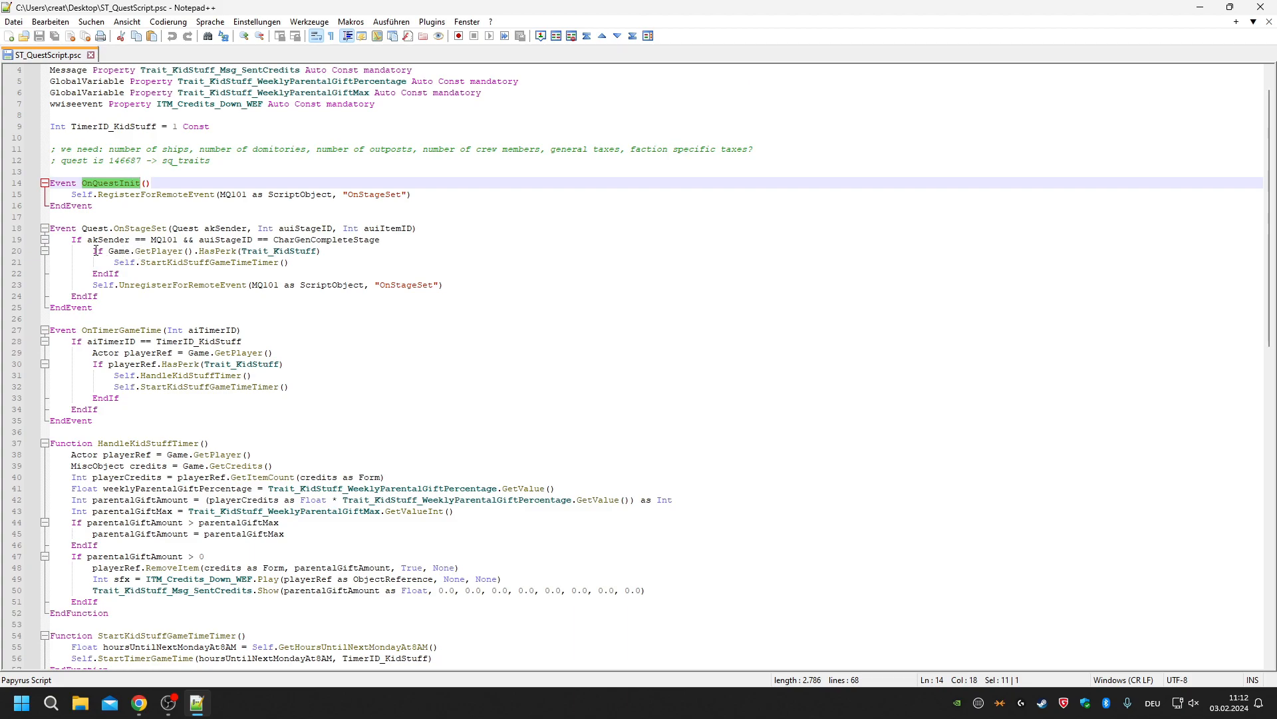
click(143, 194)
double_click(133, 183)
scroll(225, 199, down, 1)
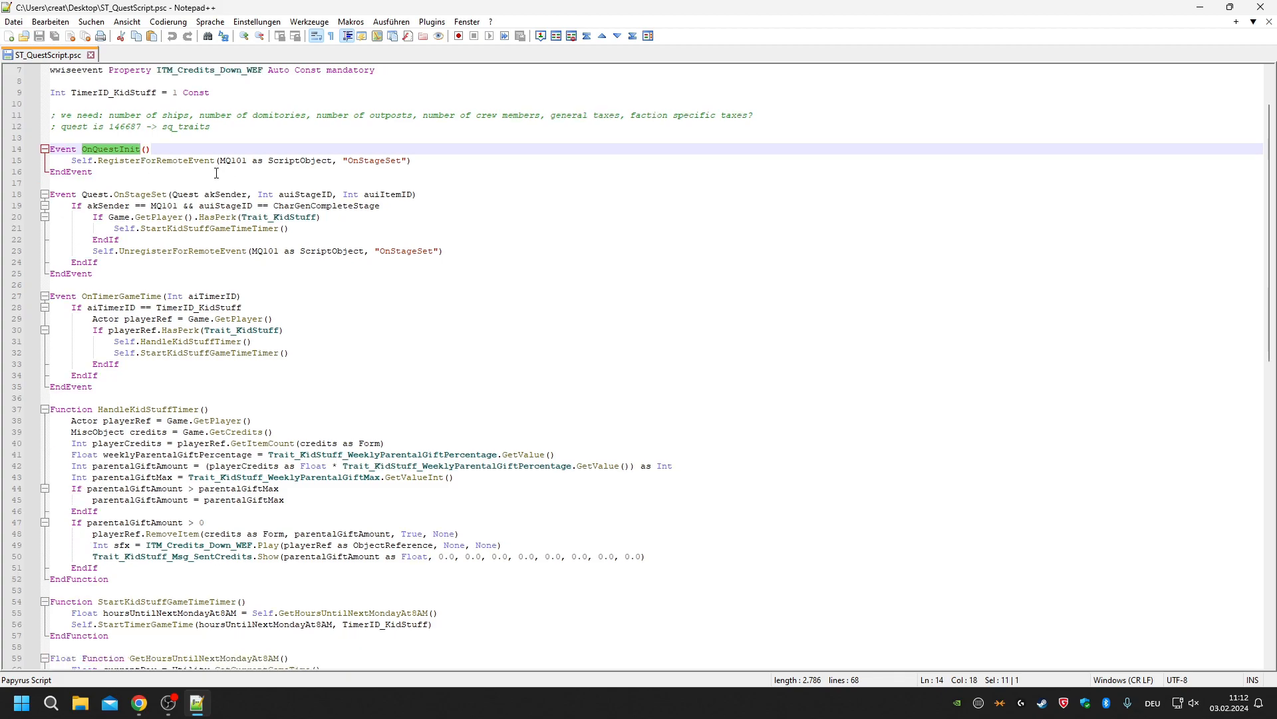
triple_click(106, 150)
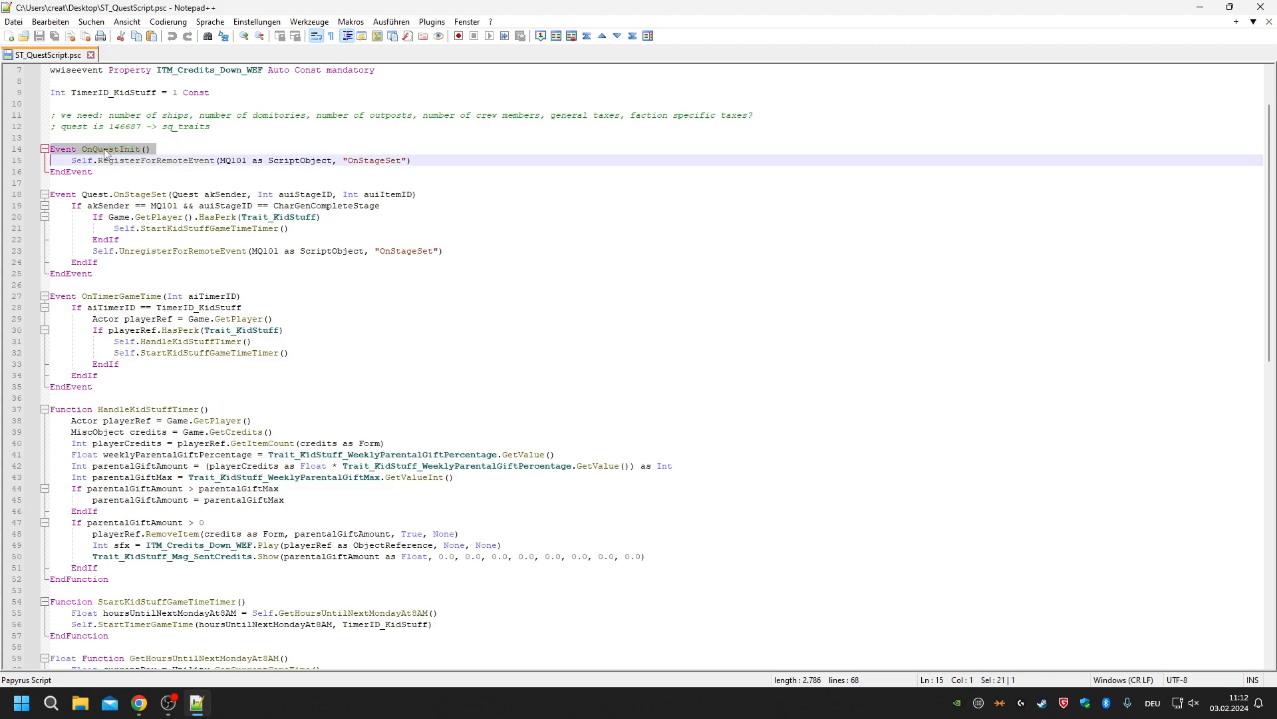
click(105, 150)
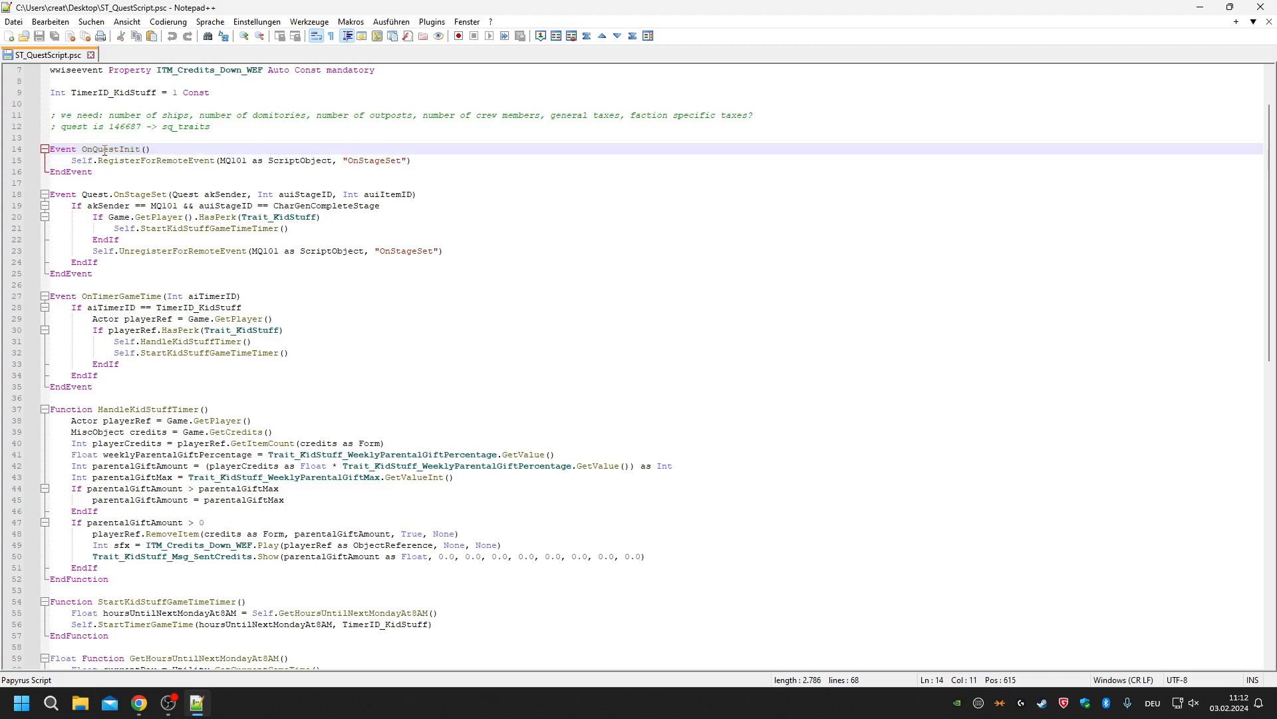
scroll(176, 226, up, 1)
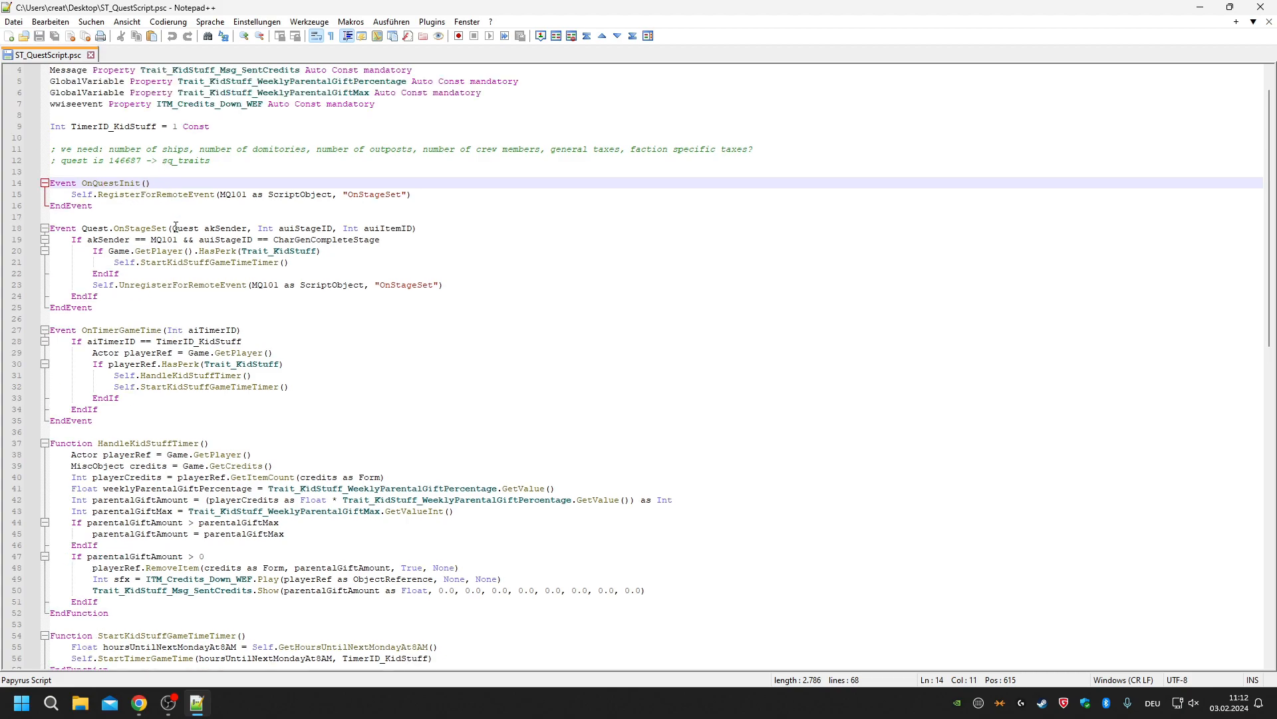
double_click(112, 185)
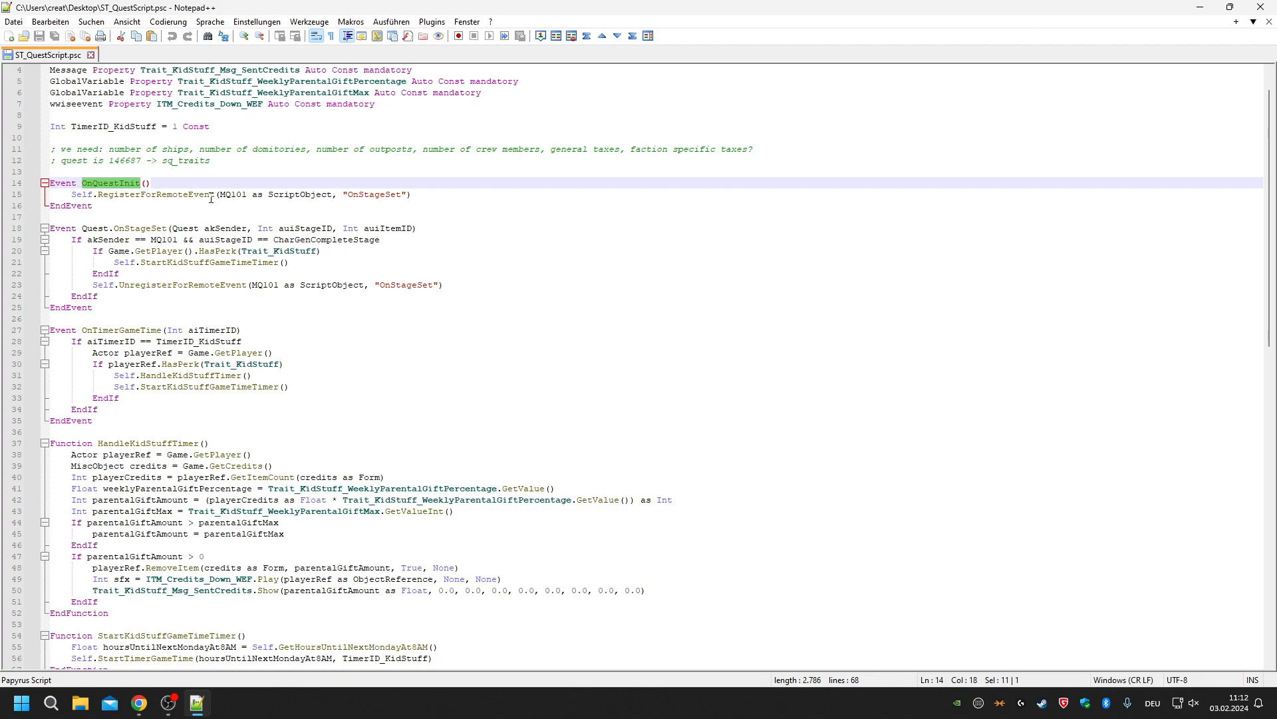
Highlight the RegisterForRemoteEvent call inside OnQuestInit and its "OnStageSet" argument.
double_click(133, 194)
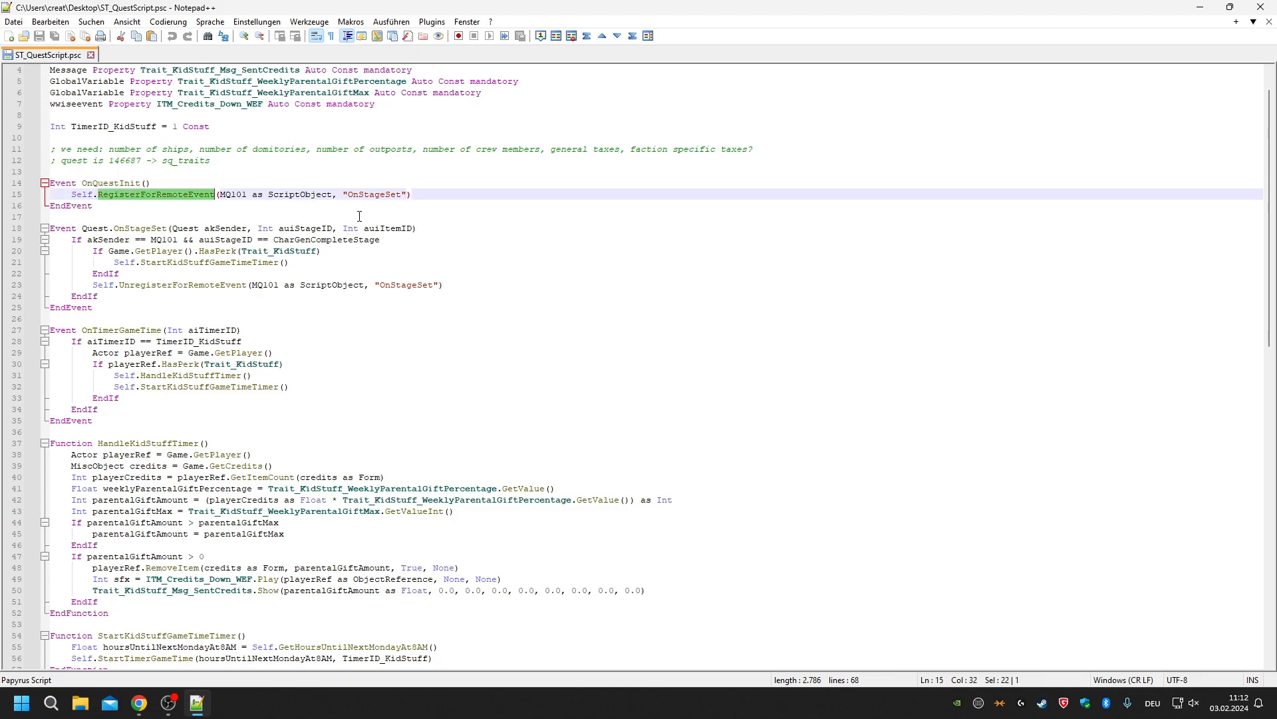
double_click(374, 194)
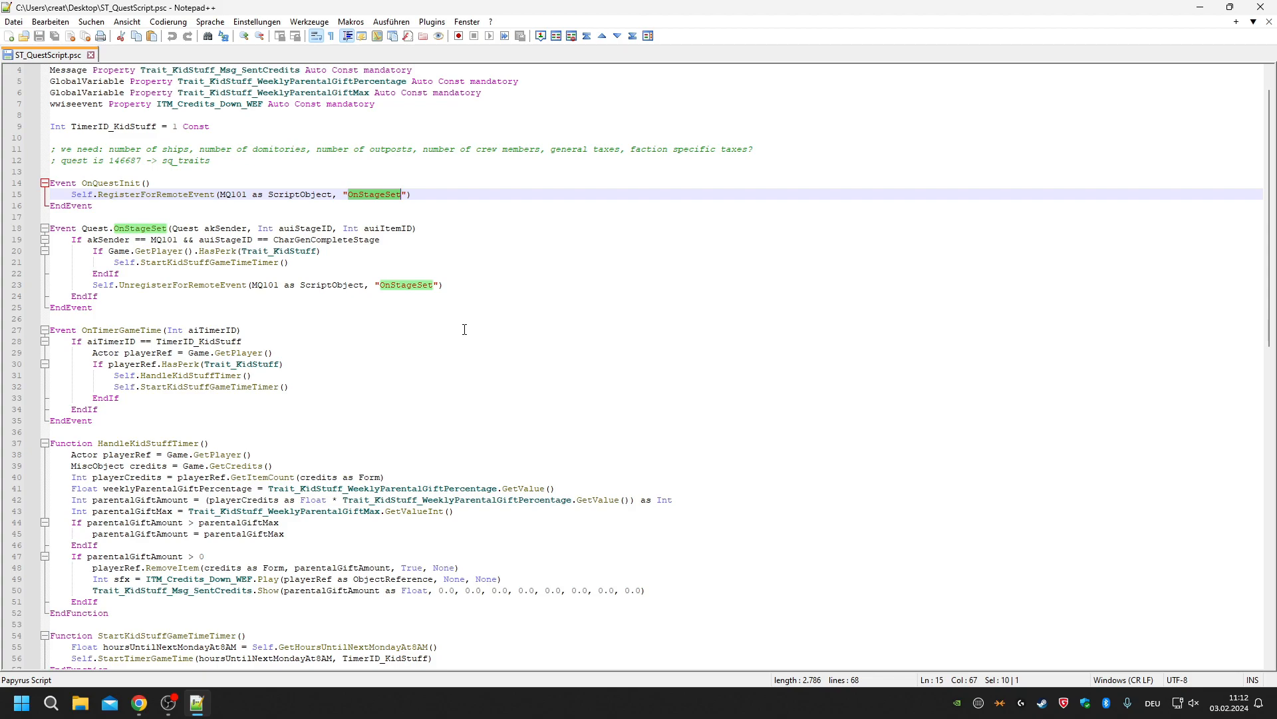
key(Down)
key(Up)
click(381, 186)
double_click(376, 194)
Trace StartKidStuffGameTimeTimer from its call in the Quest.OnStageSet event to its function declaration, highlighting each name.
scroll(453, 179, down, 2)
click(139, 160)
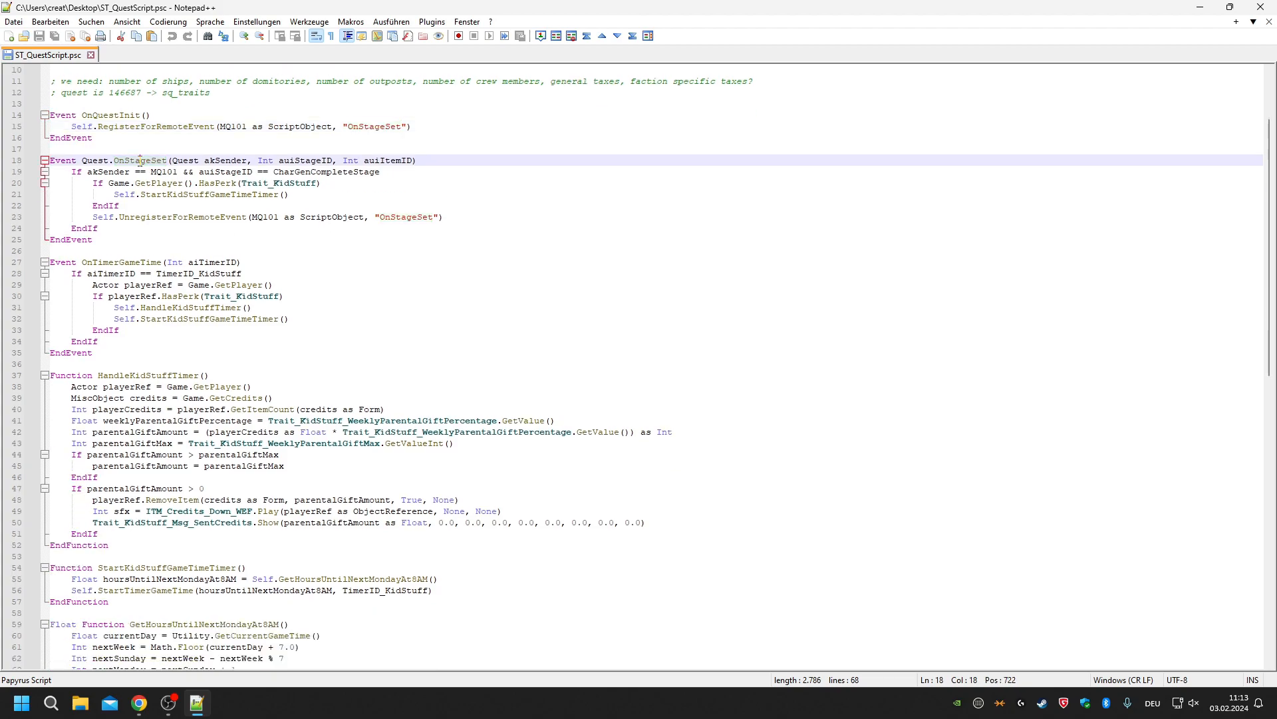
double_click(140, 161)
double_click(200, 194)
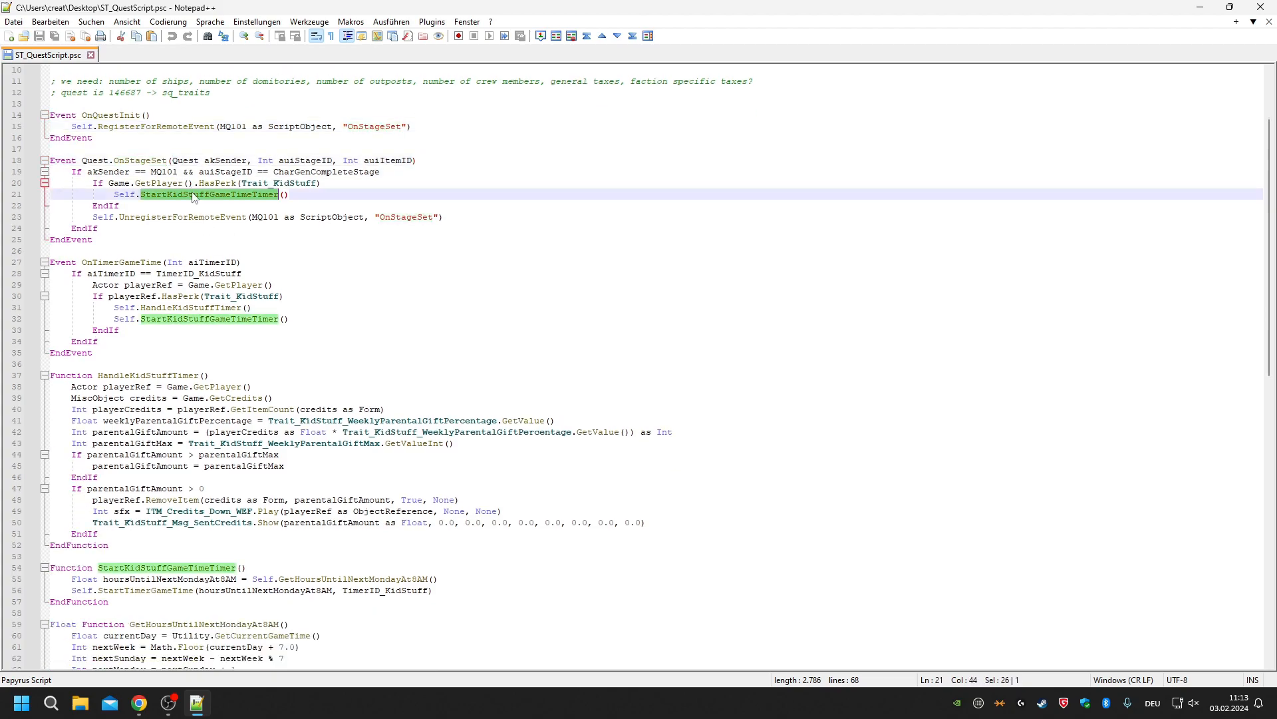
scroll(164, 472, down, 3)
double_click(164, 467)
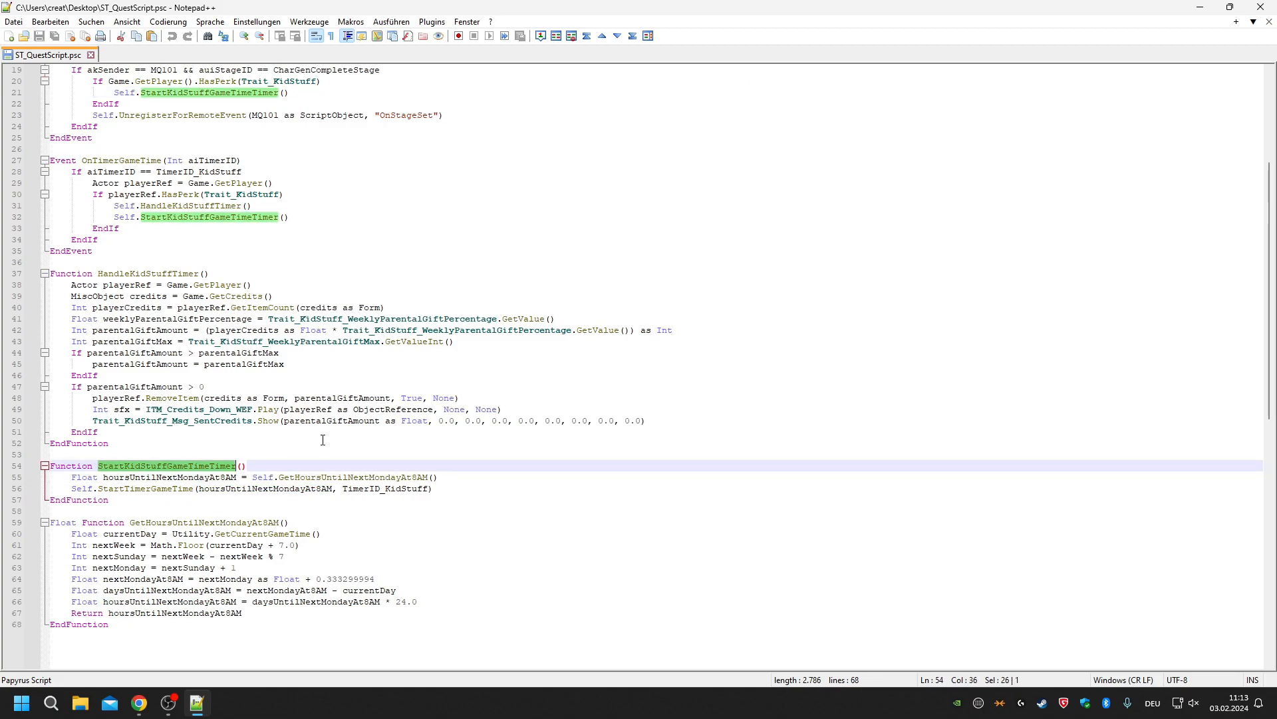
Return to the Quest.OnStageSet event, highlight its name and timer-start call, and follow the call to its function once more.
scroll(312, 265, up, 6)
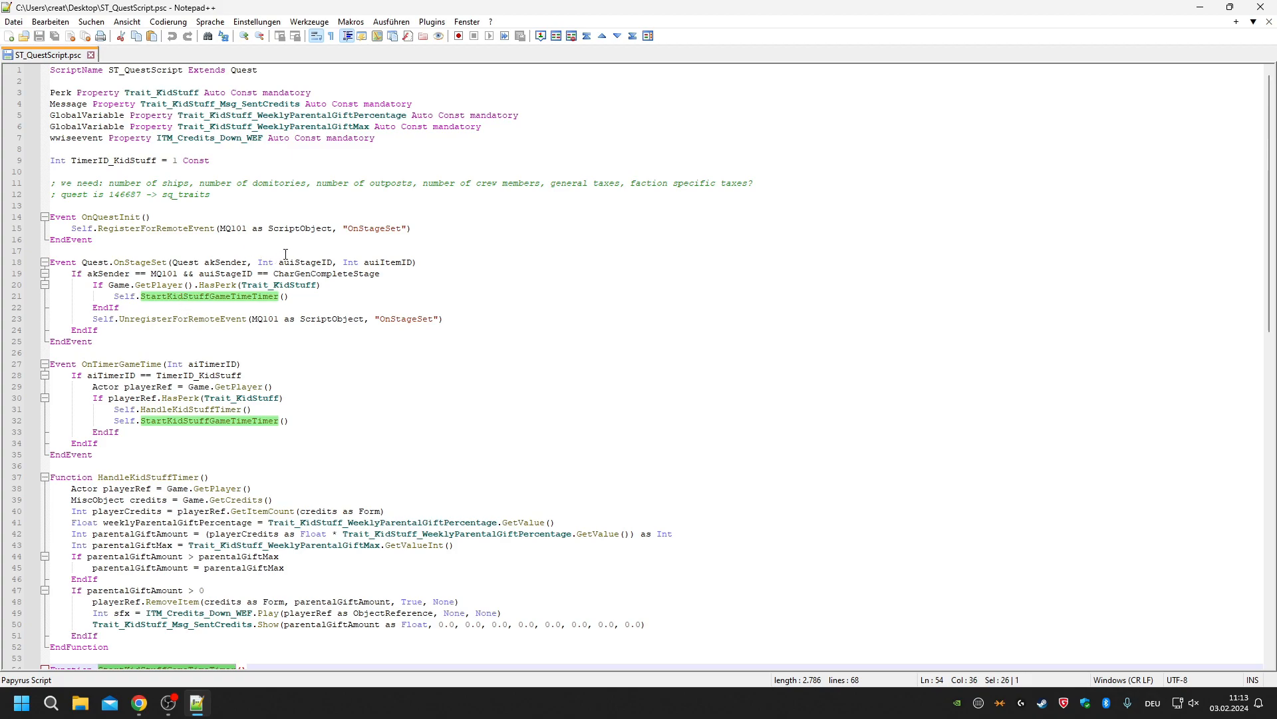
double_click(157, 264)
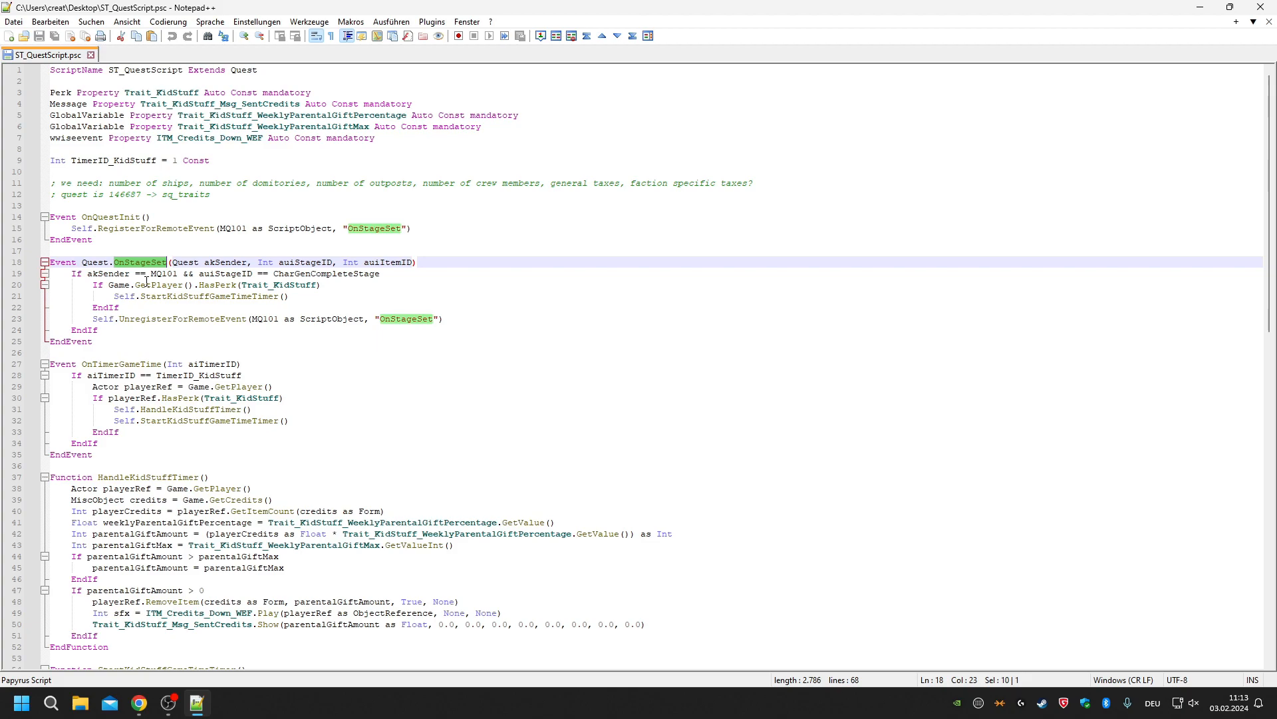
double_click(141, 266)
double_click(210, 296)
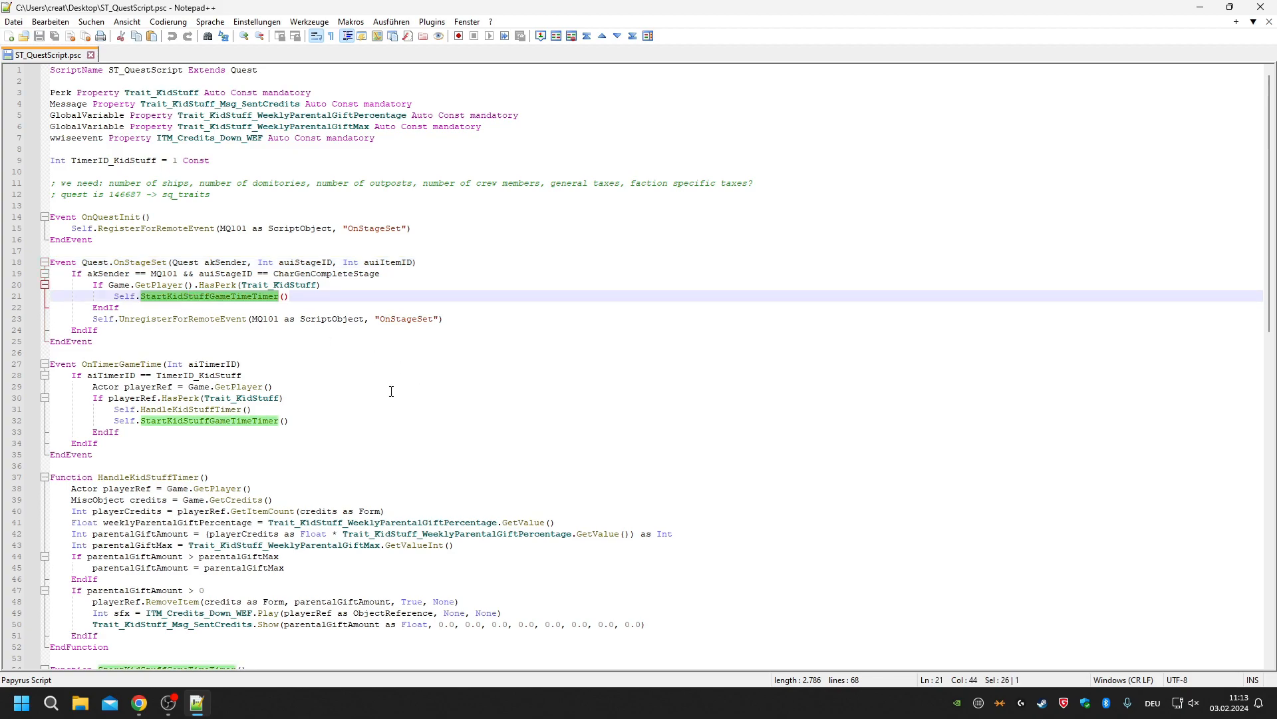
scroll(391, 392, down, 5)
double_click(179, 505)
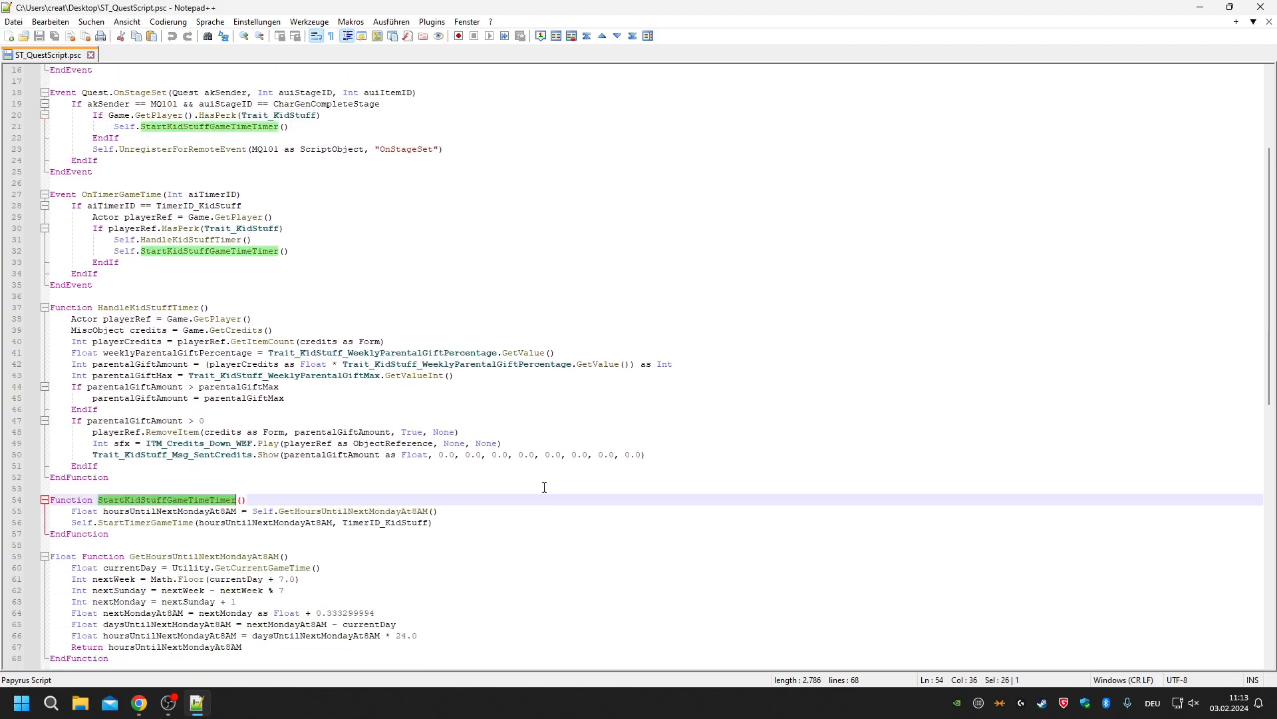
Highlight StartTimerGameTime and the hoursUntilNextMondayAt8AM assignment in StartKidStuffGameTimeTimer, and the GetHoursUntilNextMondayAt8AM function name below.
scroll(537, 442, down, 3)
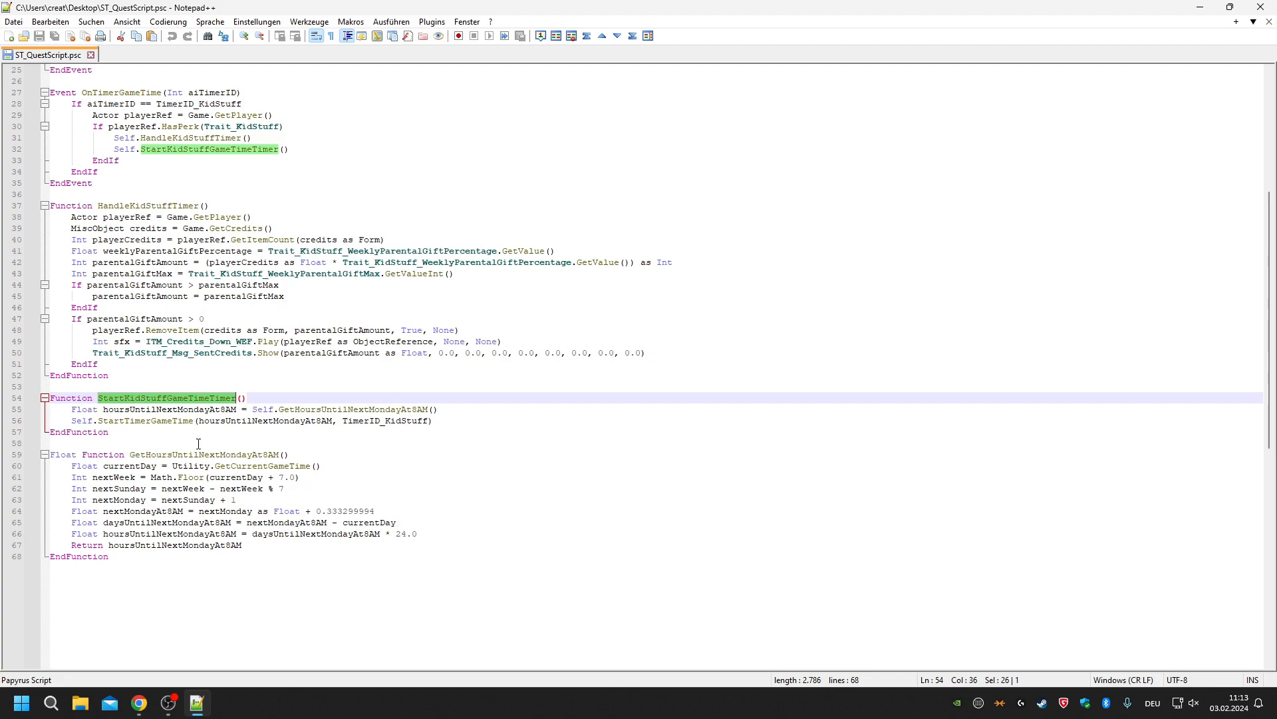
double_click(147, 420)
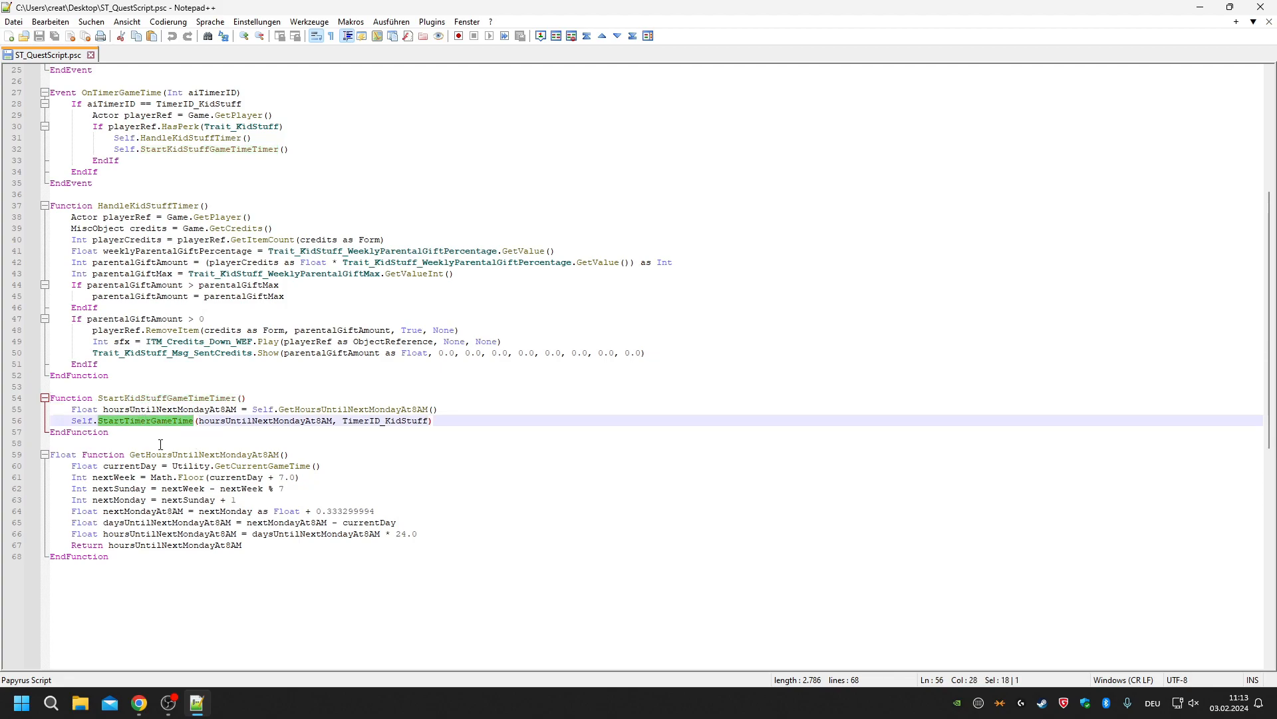
double_click(154, 397)
drag(76, 409, 439, 413)
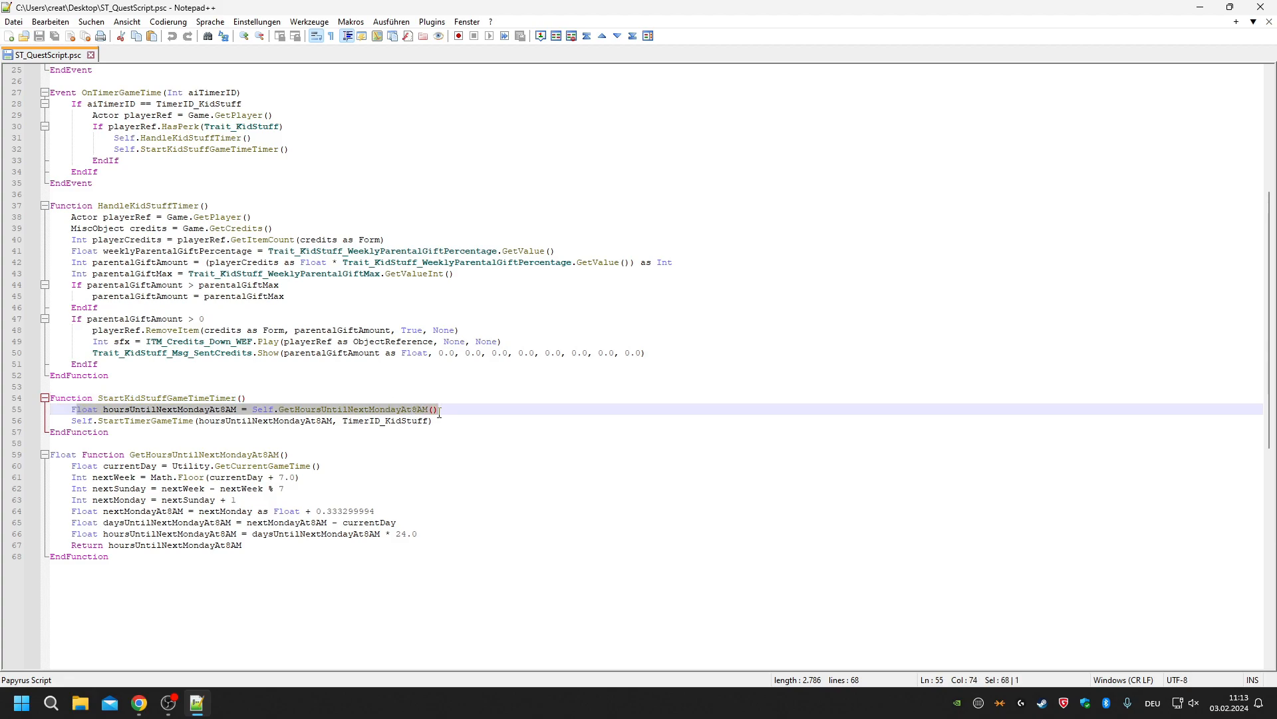
double_click(226, 454)
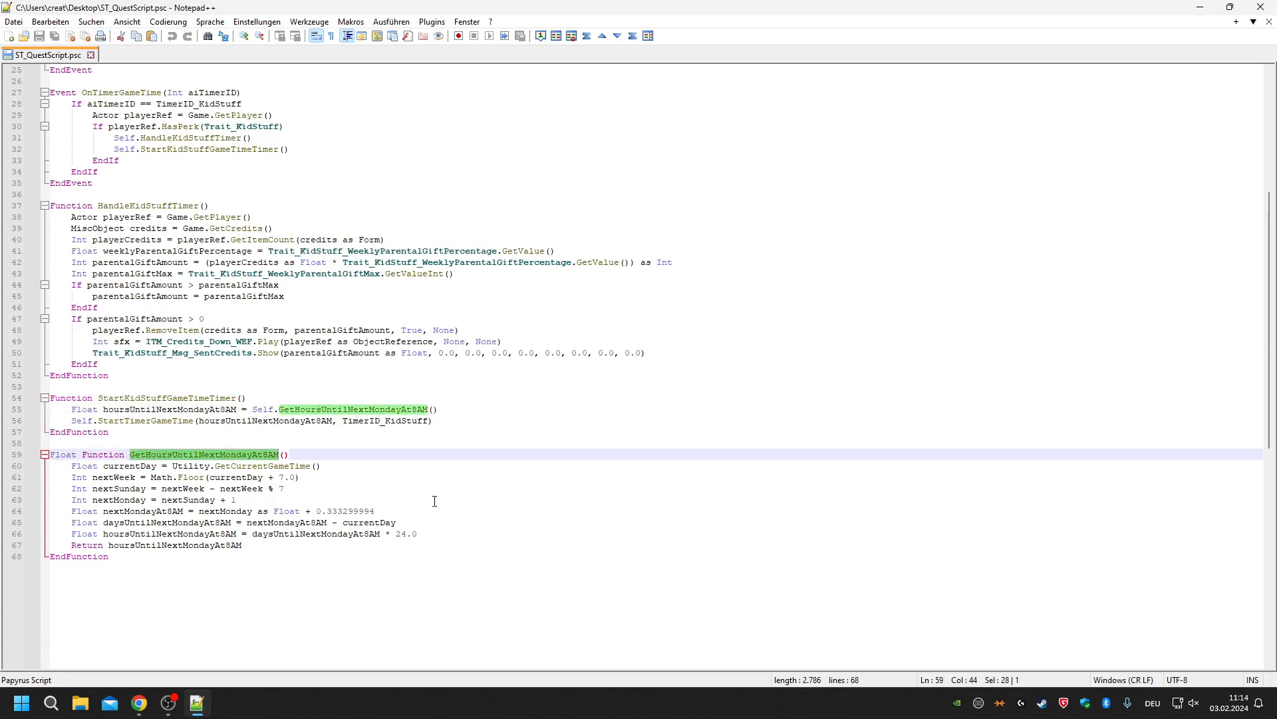
Highlight the StartTimerGameTime call line and its function name inside StartKidStuffGameTimeTimer.
scroll(435, 500, up, 5)
scroll(416, 461, down, 4)
click(493, 440)
click(153, 457)
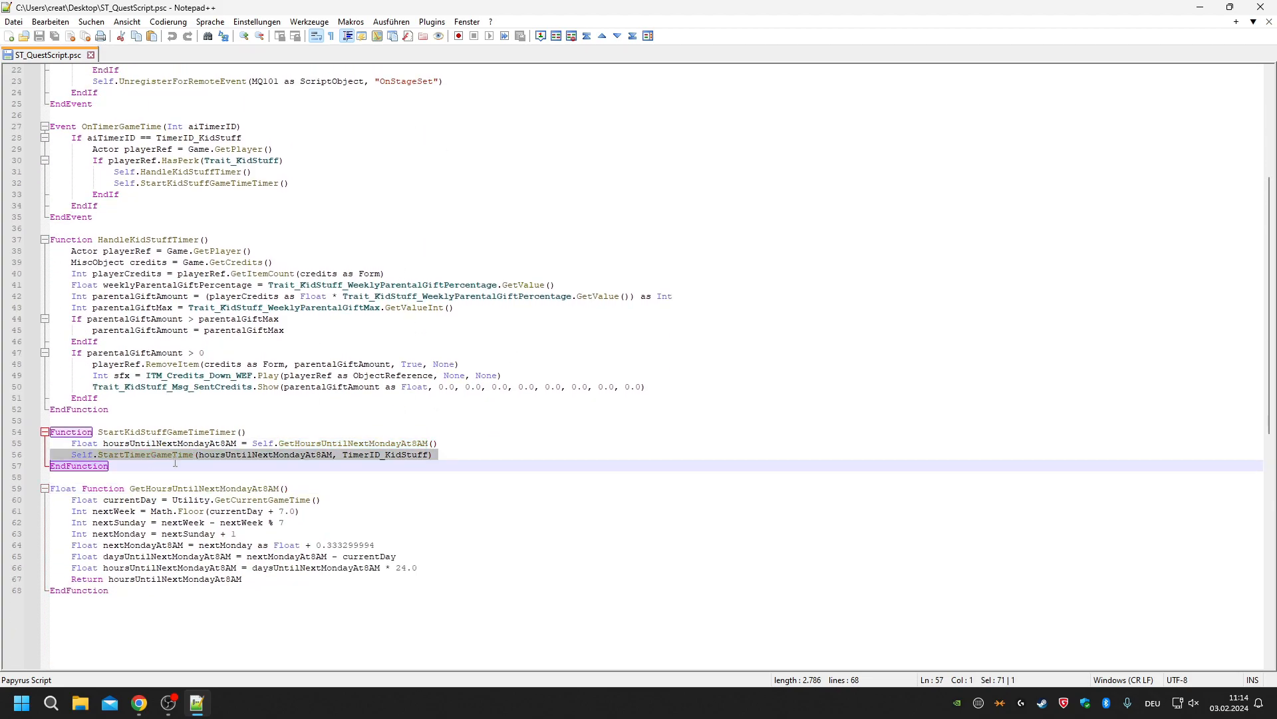
double_click(166, 458)
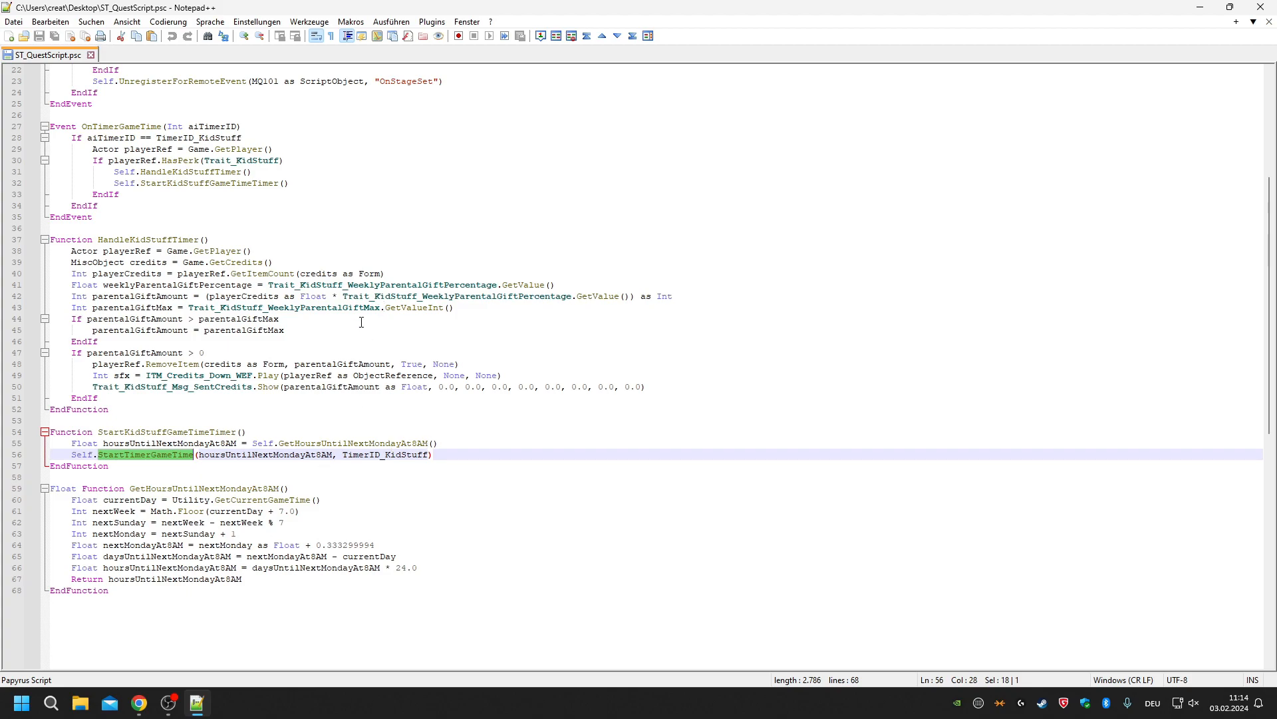
Highlight the OnTimerGameTime event name and the StartKidStuffGameTimeTimer call inside that event.
scroll(326, 255, up, 3)
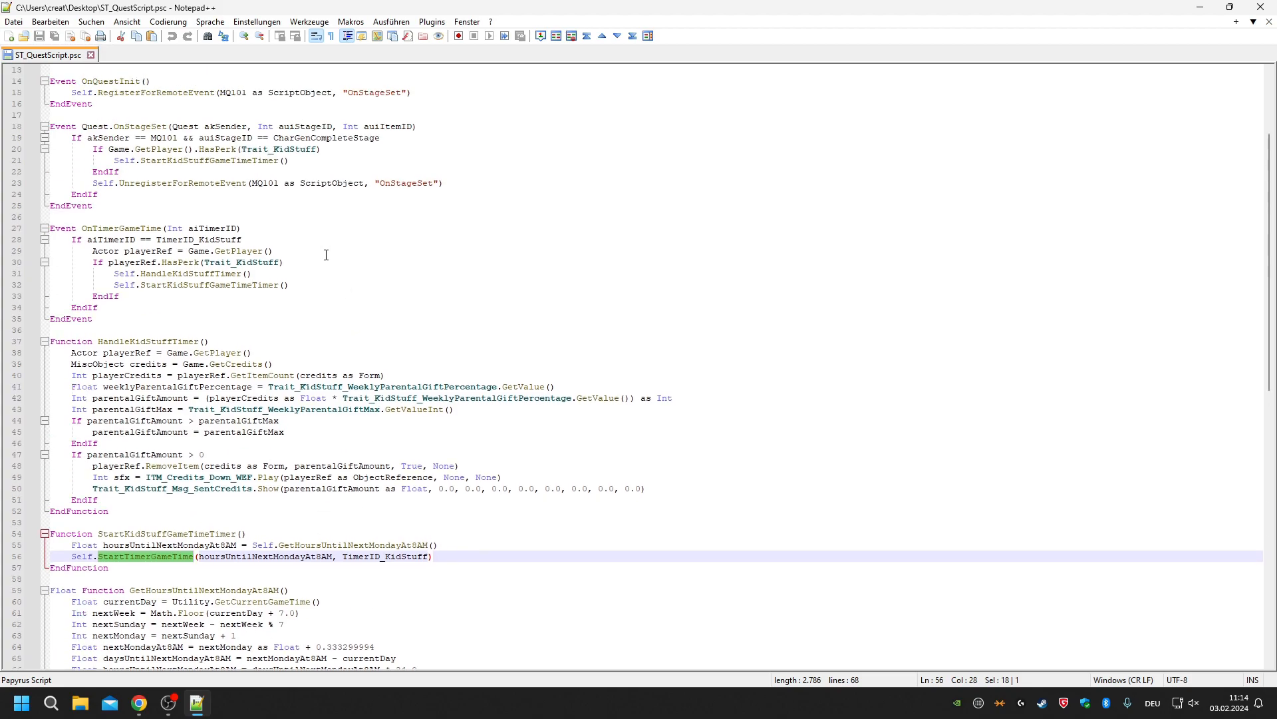
double_click(136, 230)
double_click(219, 287)
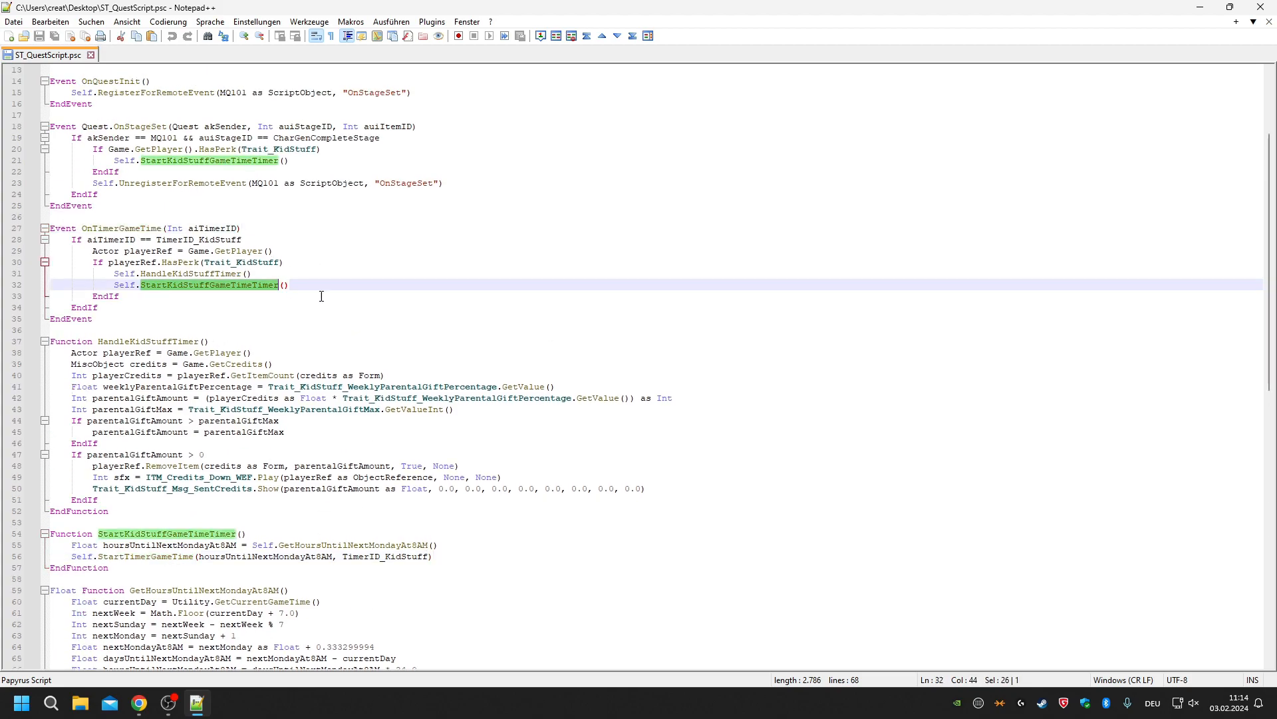
Temporarily remove the StartKidStuffGameTimeTimer call from OnTimerGameTime, highlight StartTimerGameTime and the event name, and undo the removal.
drag(114, 285, 299, 288)
key(Delete)
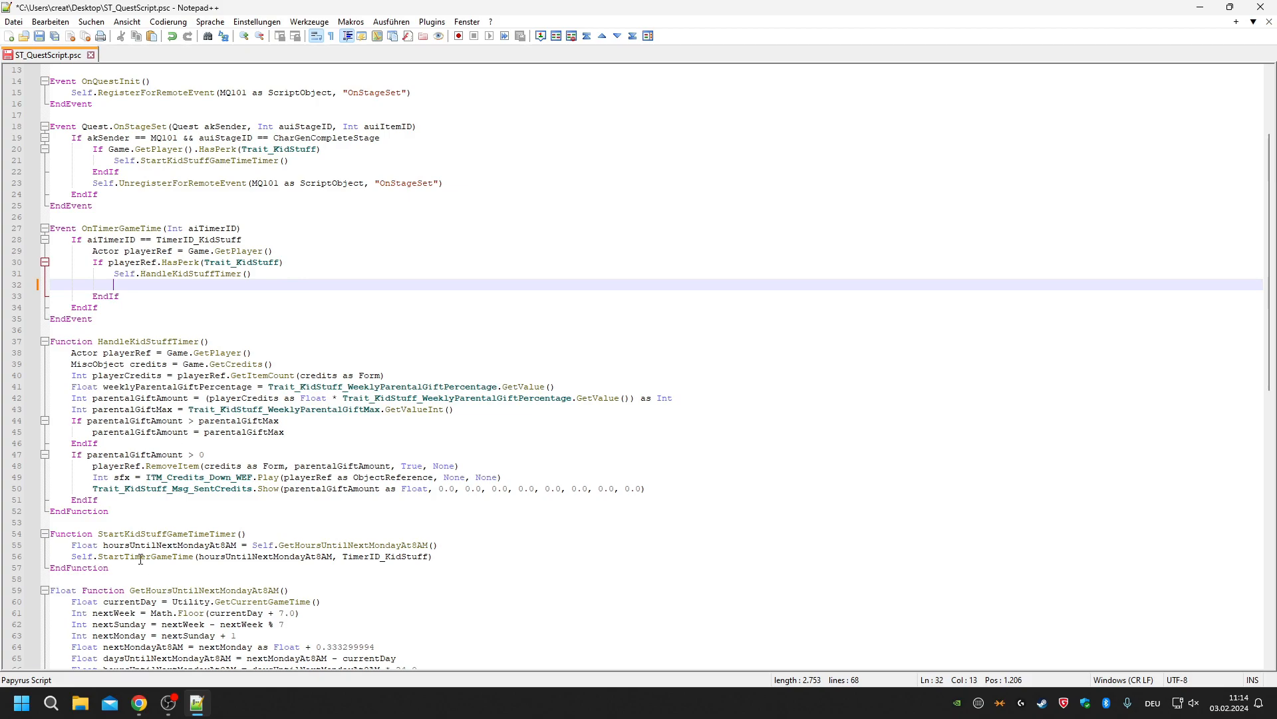
click(159, 533)
double_click(145, 557)
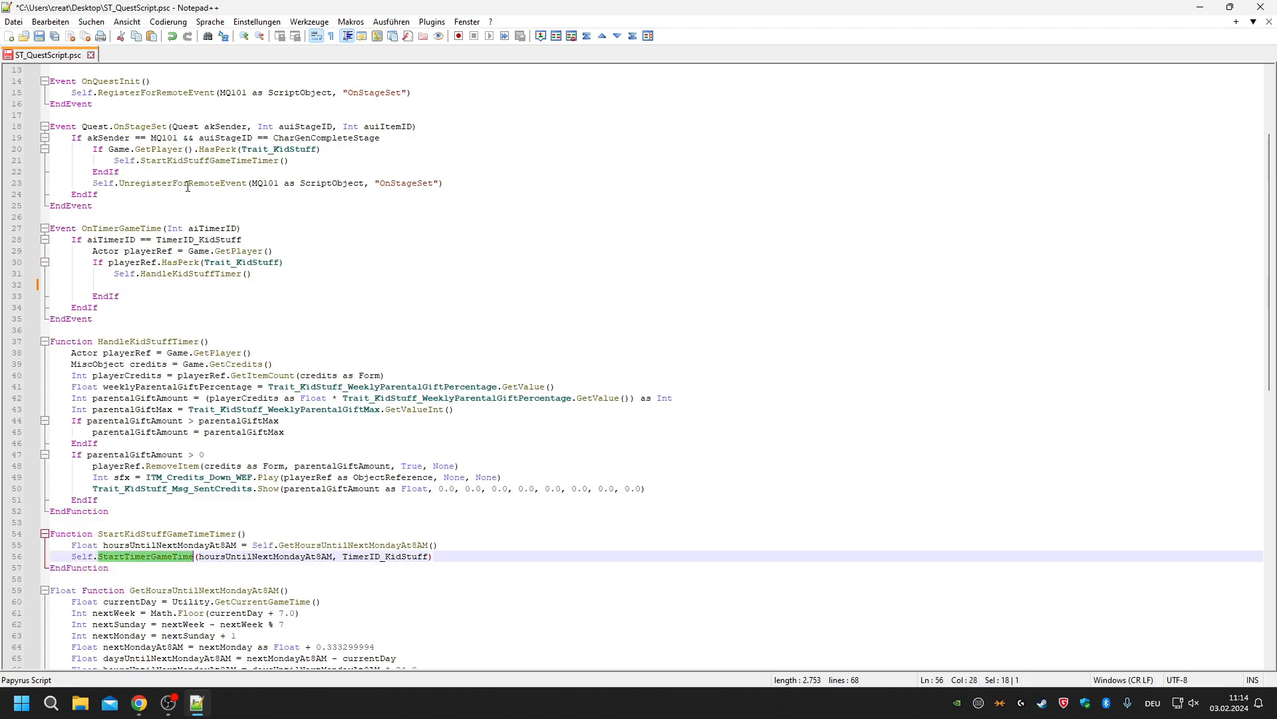
double_click(134, 229)
click(78, 228)
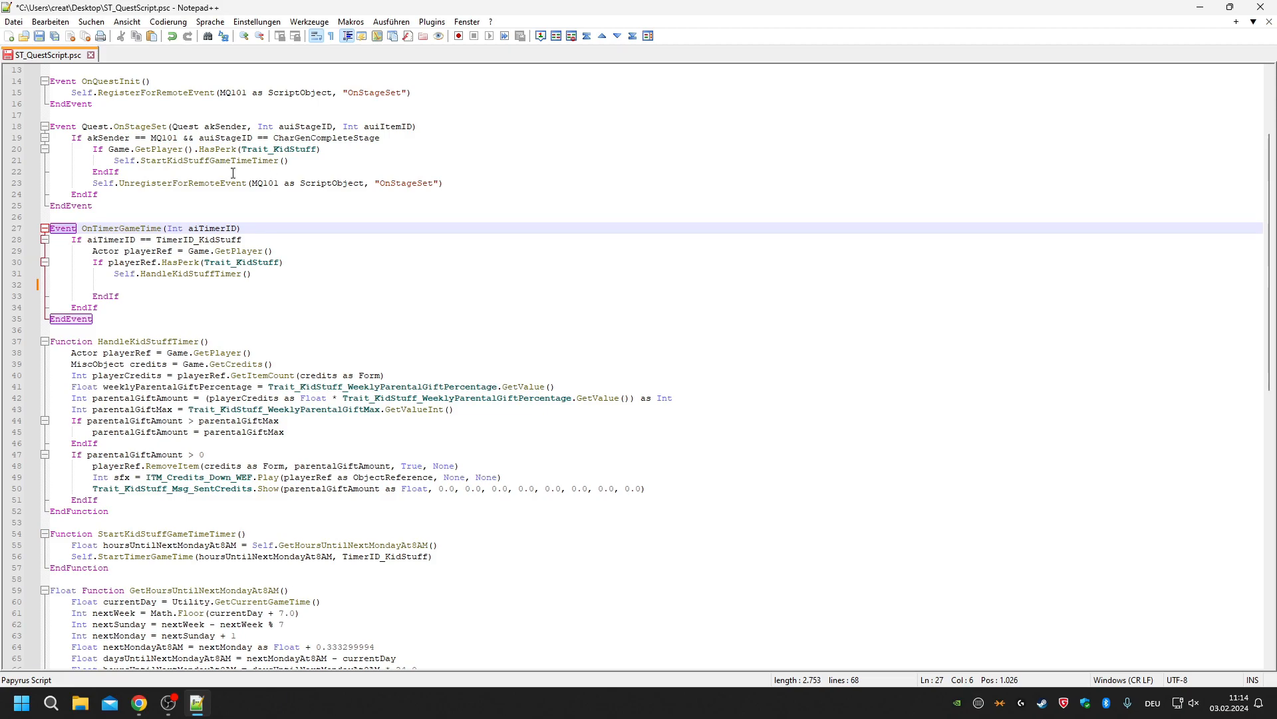
key(ctrl+z)
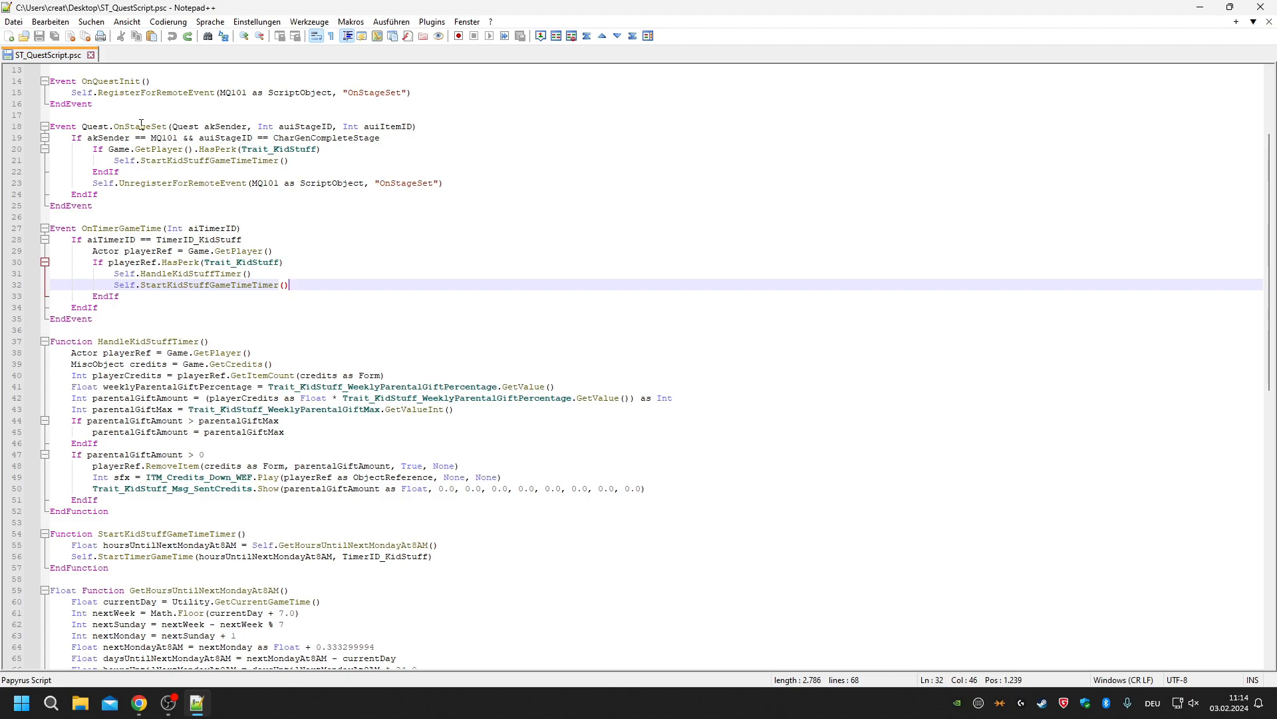
Follow the StartKidStuffGameTimeTimer call in Quest.OnStageSet to its function and highlight StartTimerGameTime there.
double_click(157, 150)
double_click(200, 161)
double_click(167, 534)
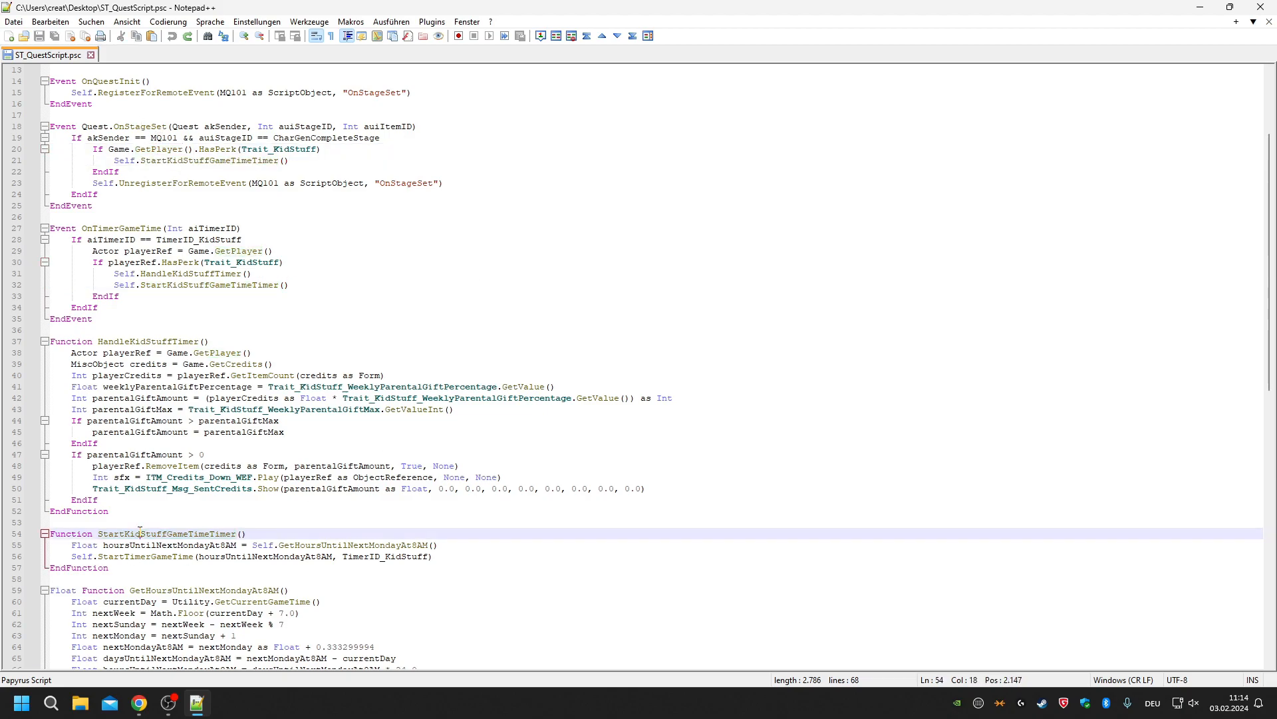
double_click(117, 557)
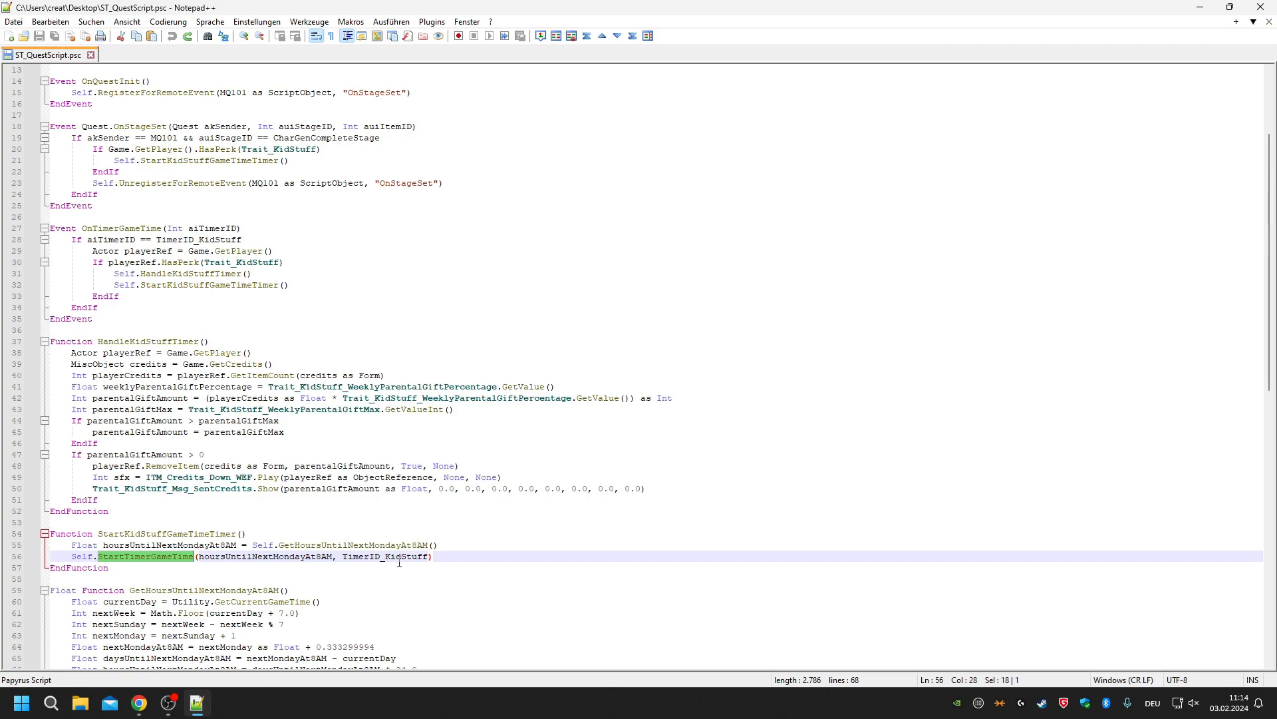
Take the Self.StartKidStuffGameTimeTimer() line out of the OnTimerGameTime event and put it back in the same place.
click(126, 281)
key(Home)
key(shift+End)
key(ctrl+c)
key(Delete)
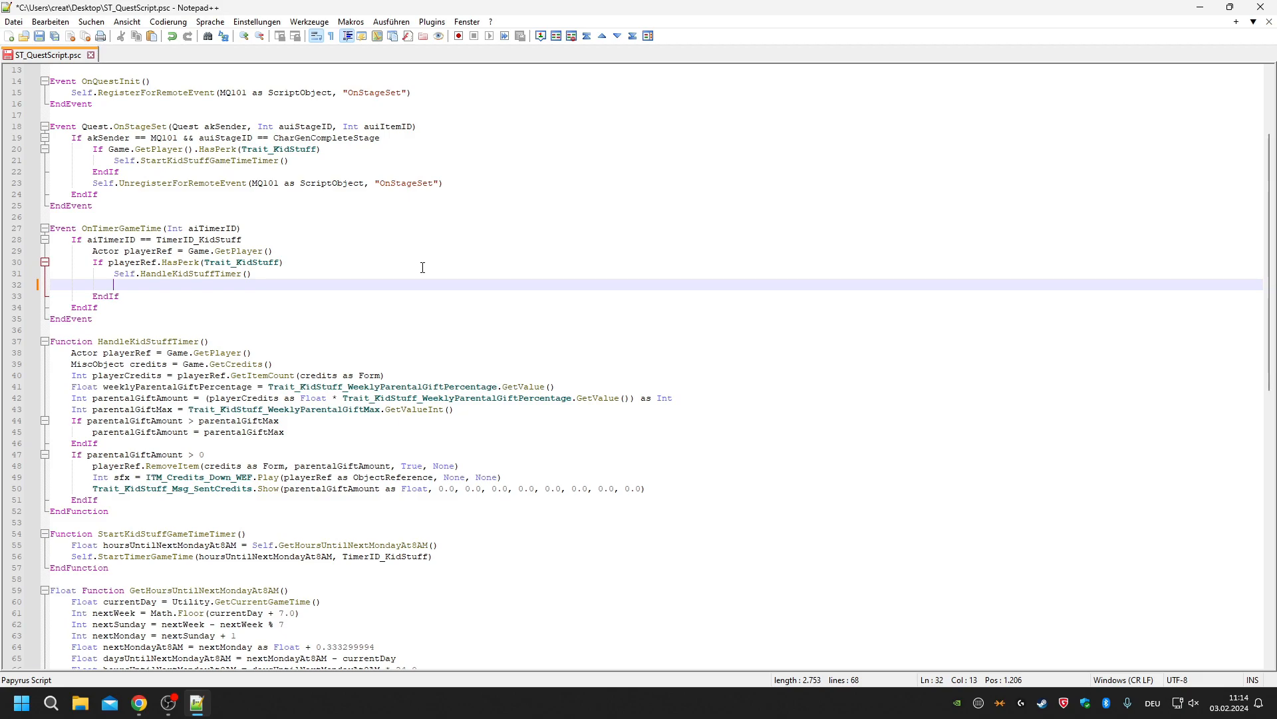
key(ctrl+v)
key(ctrl+s)
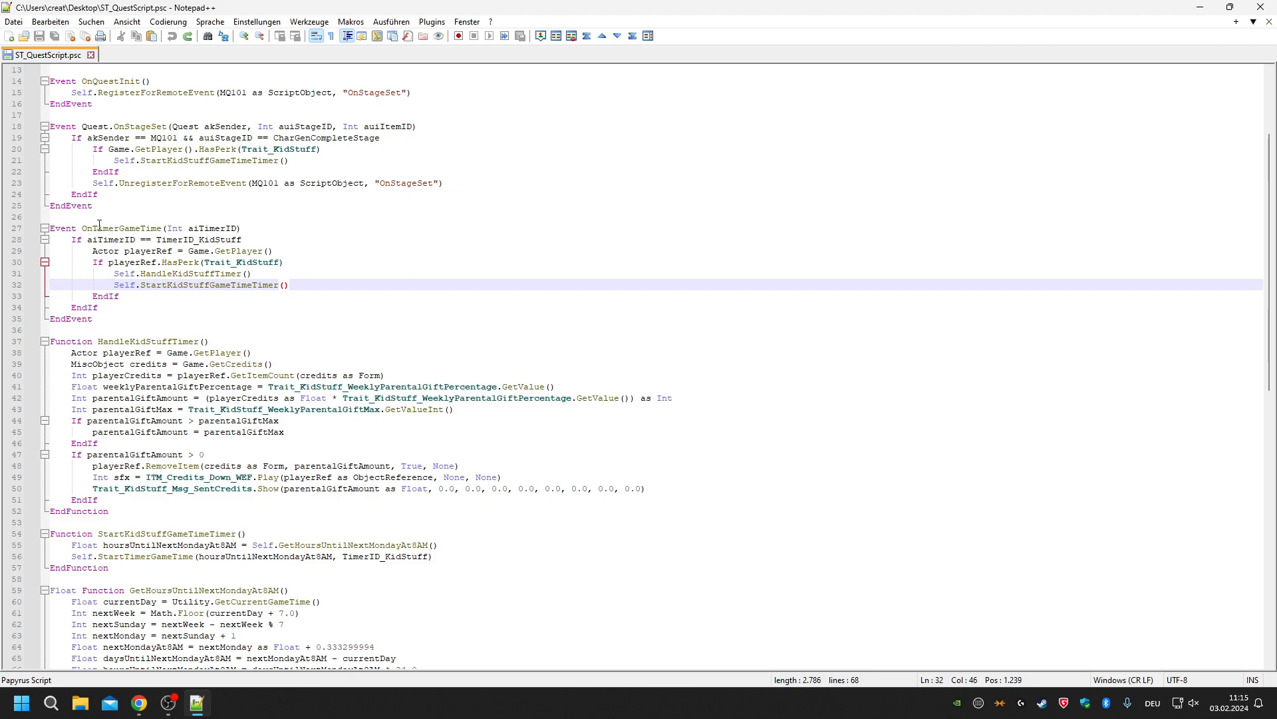
Highlight the OnTimerGameTime event name, its StartKidStuffGameTimeTimer call, and the StartTimerGameTime line inside the called function.
double_click(99, 228)
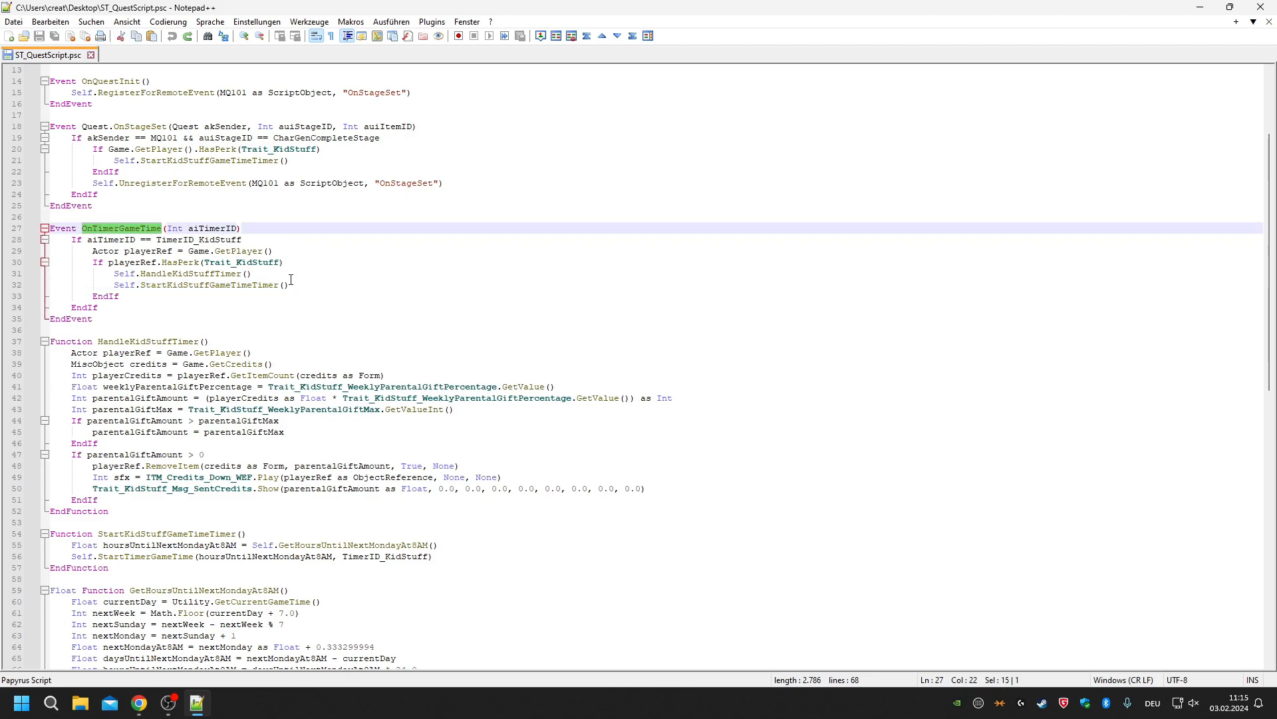
drag(114, 286, 295, 286)
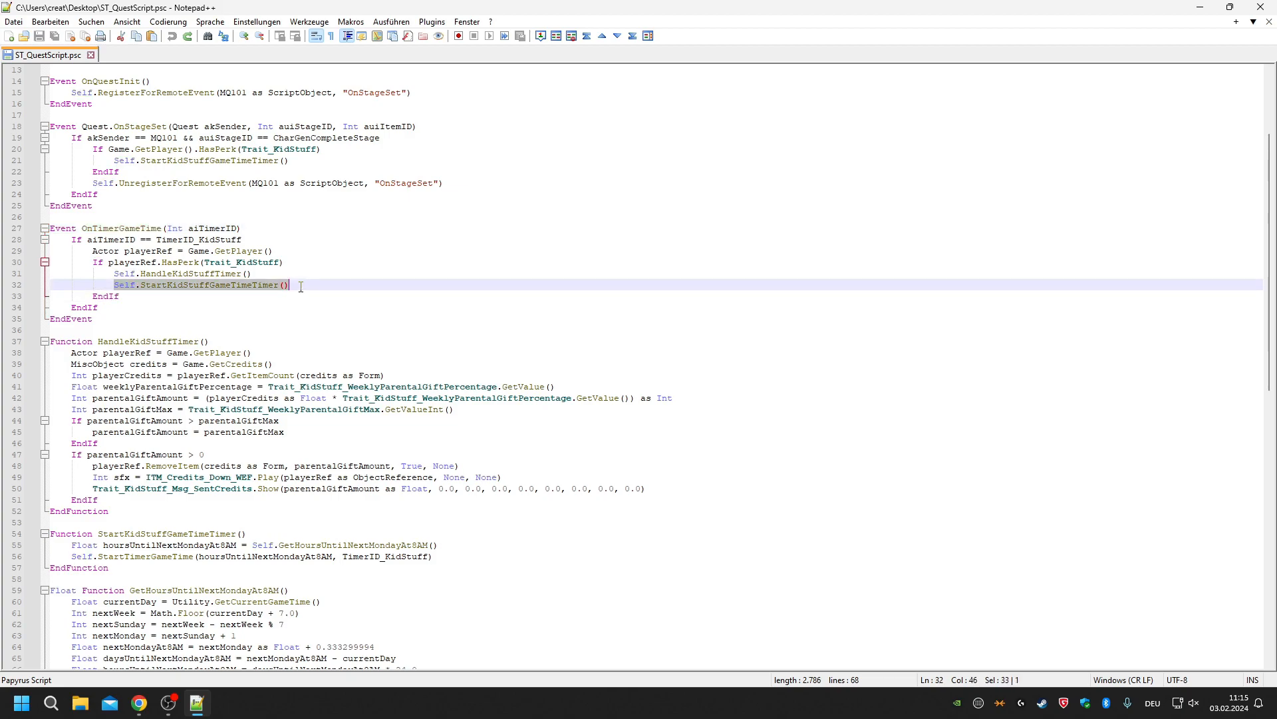
double_click(253, 285)
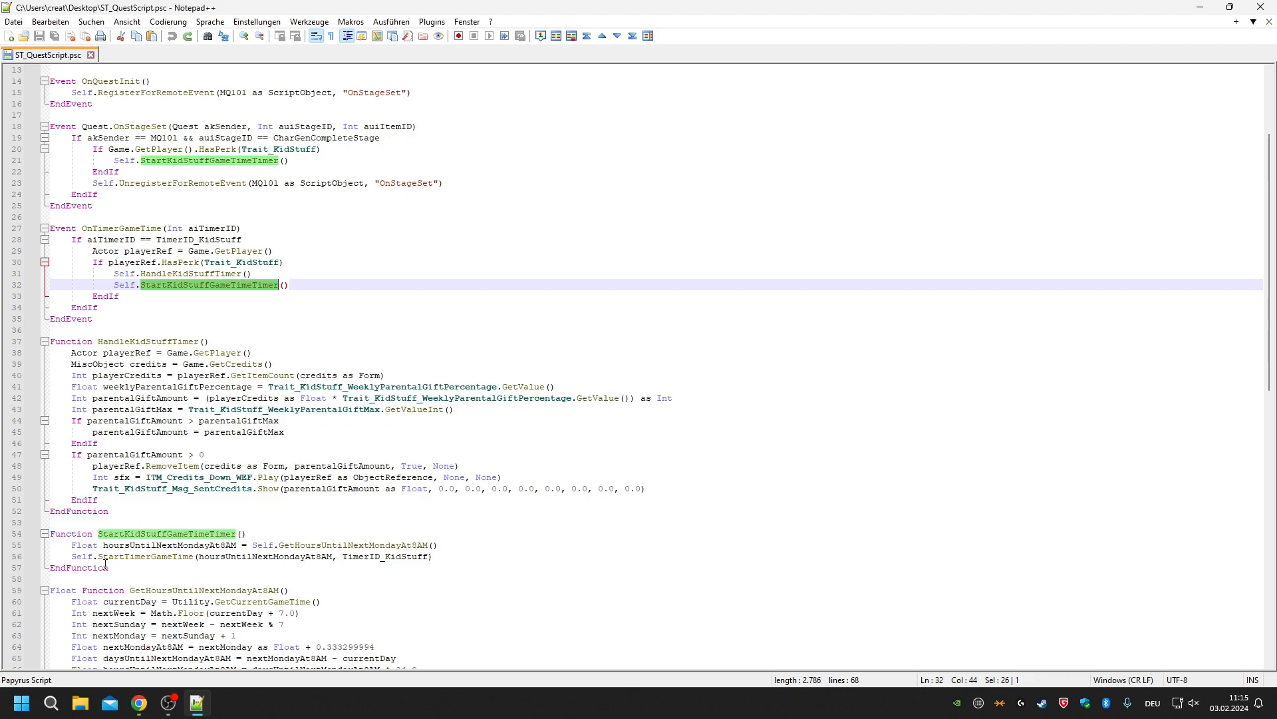
drag(435, 556, 71, 556)
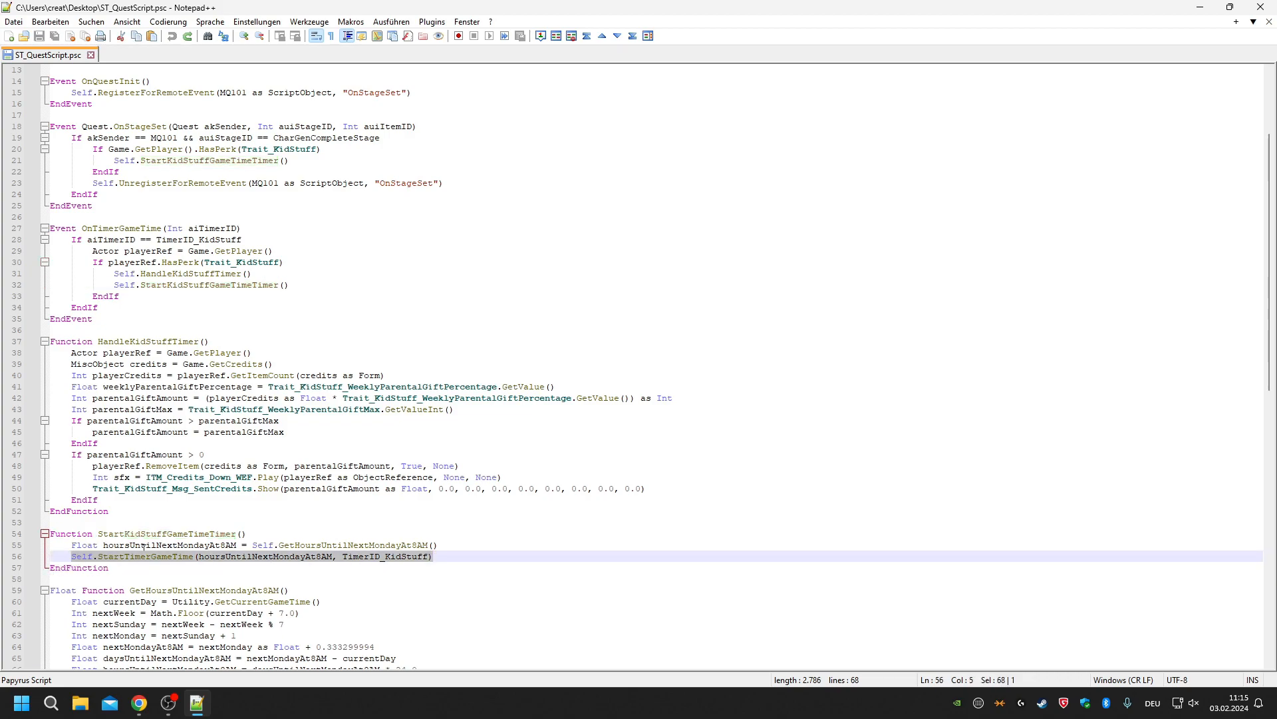
Temporarily replace both StartTimerGameTime arguments with 1 in StartKidStuffGameTimeTimer, and restore the original arguments.
double_click(266, 556)
text(1)
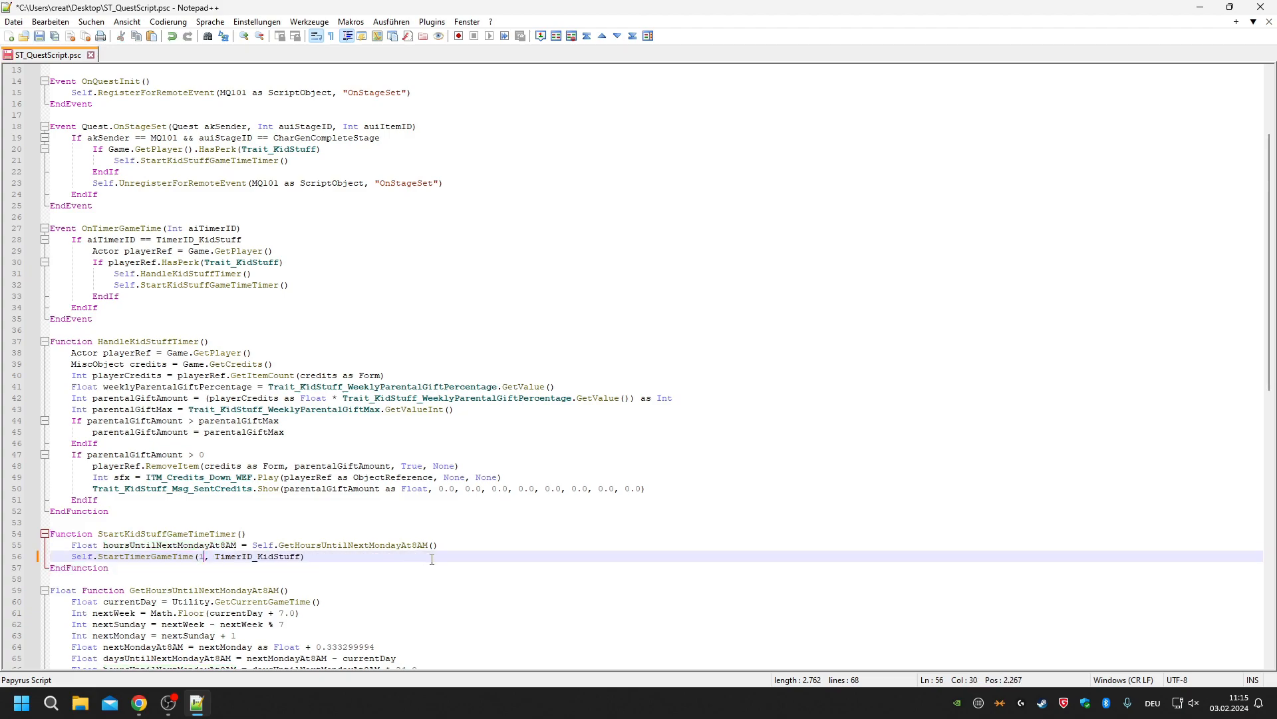
double_click(263, 557)
text(1)
key(shift+Left)
key(Left)
key(Left)
key(Left)
key(shift+Left)
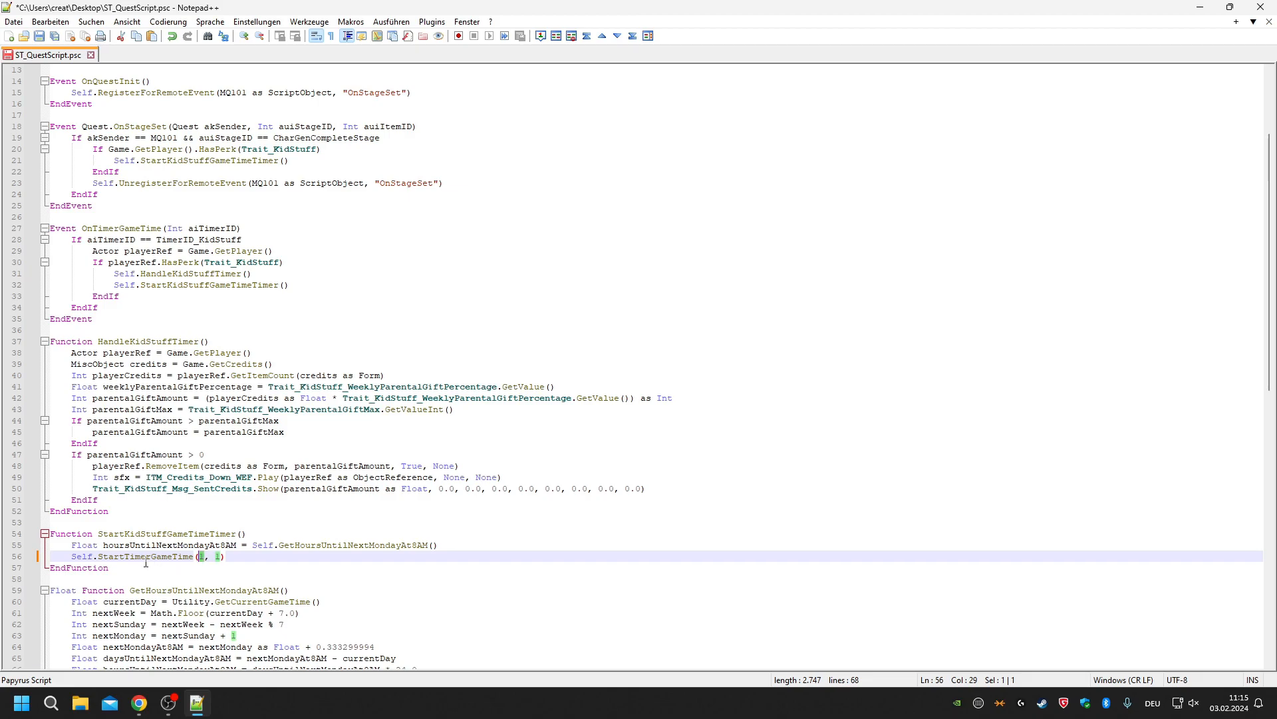
key(ctrl+y)
key(ctrl+y)
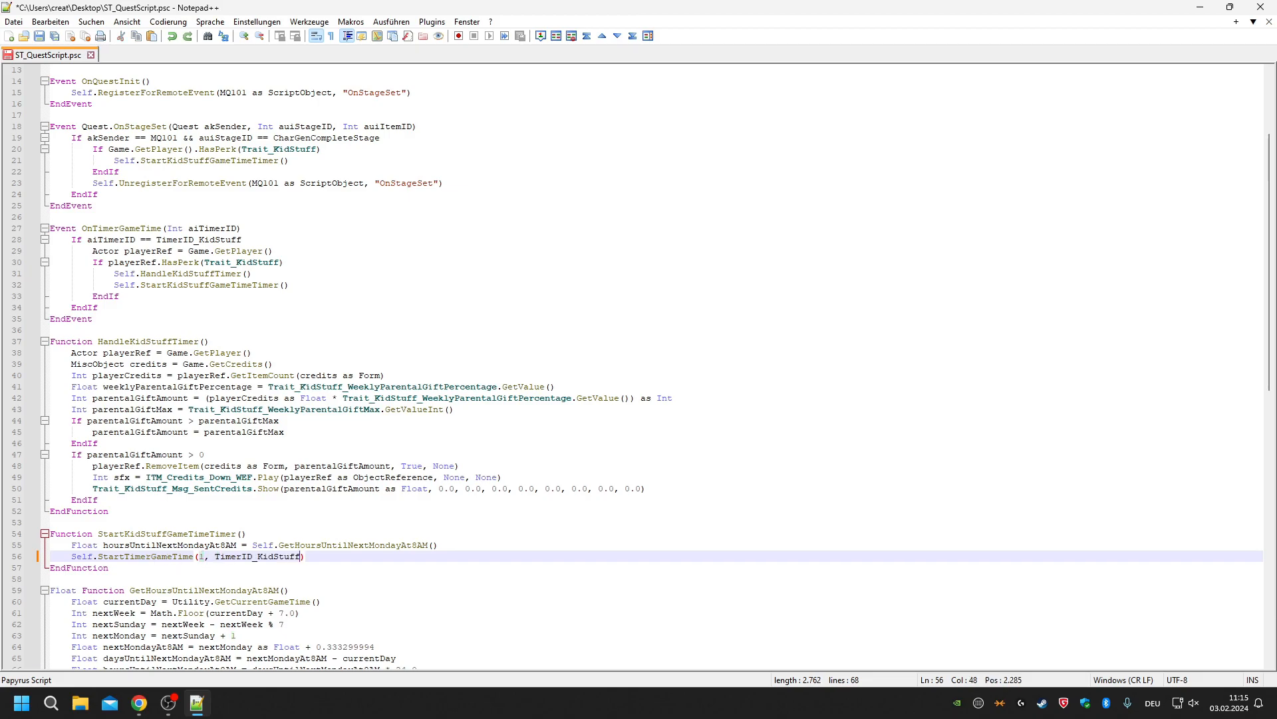
Highlight the hoursUntilNextMondayAt8AM and TimerID_KidStuff arguments of StartTimerGameTime and check the constant declaration of TimerID_KidStuff.
click(270, 559)
double_click(271, 559)
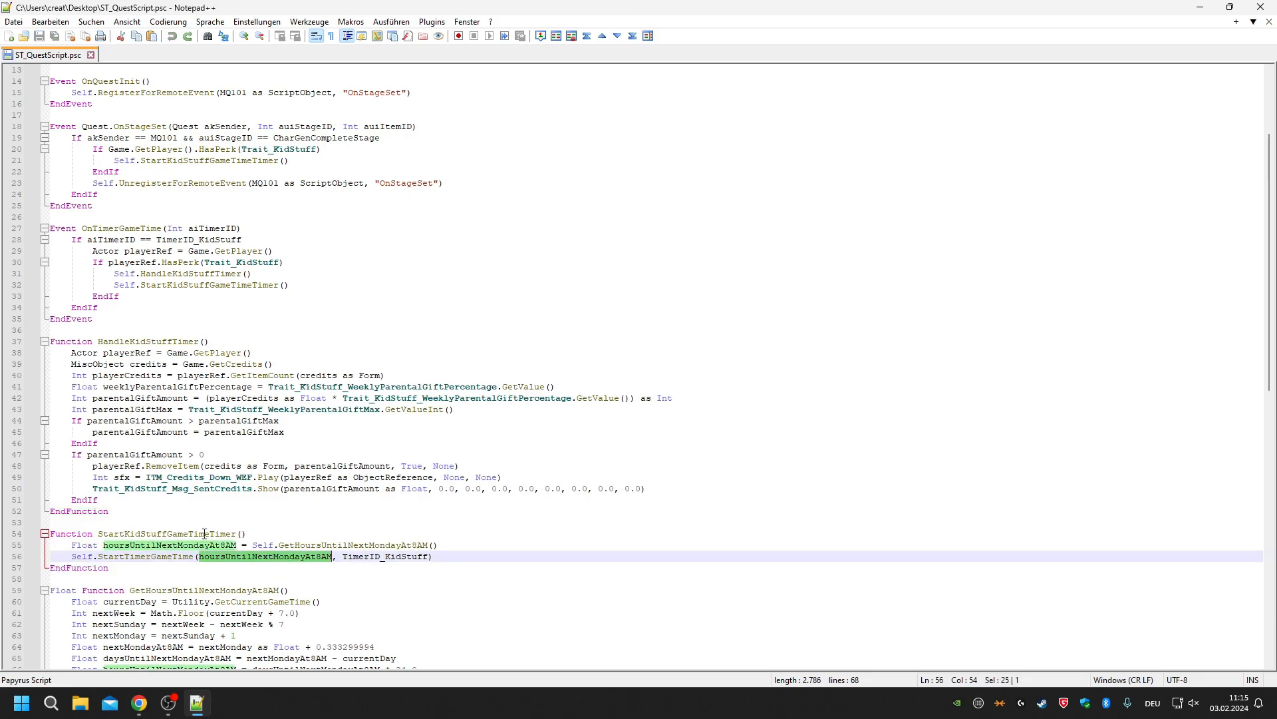
double_click(365, 555)
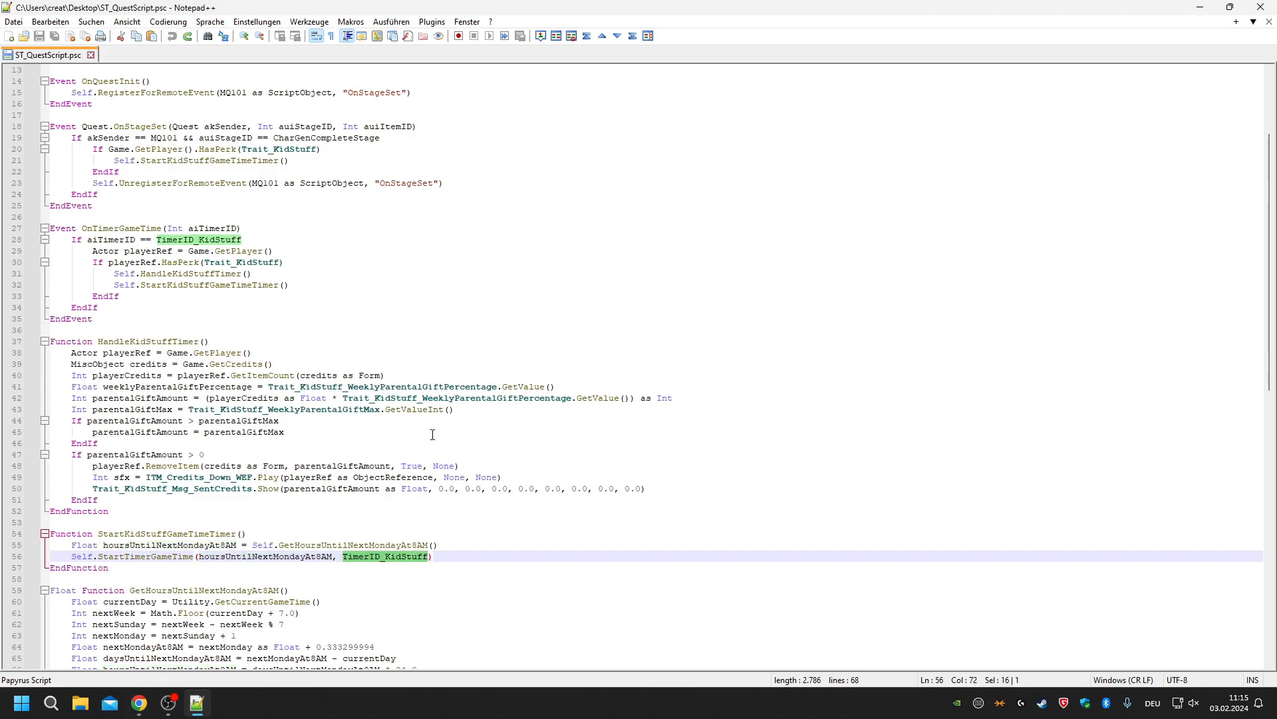
scroll(417, 393, up, 4)
double_click(175, 161)
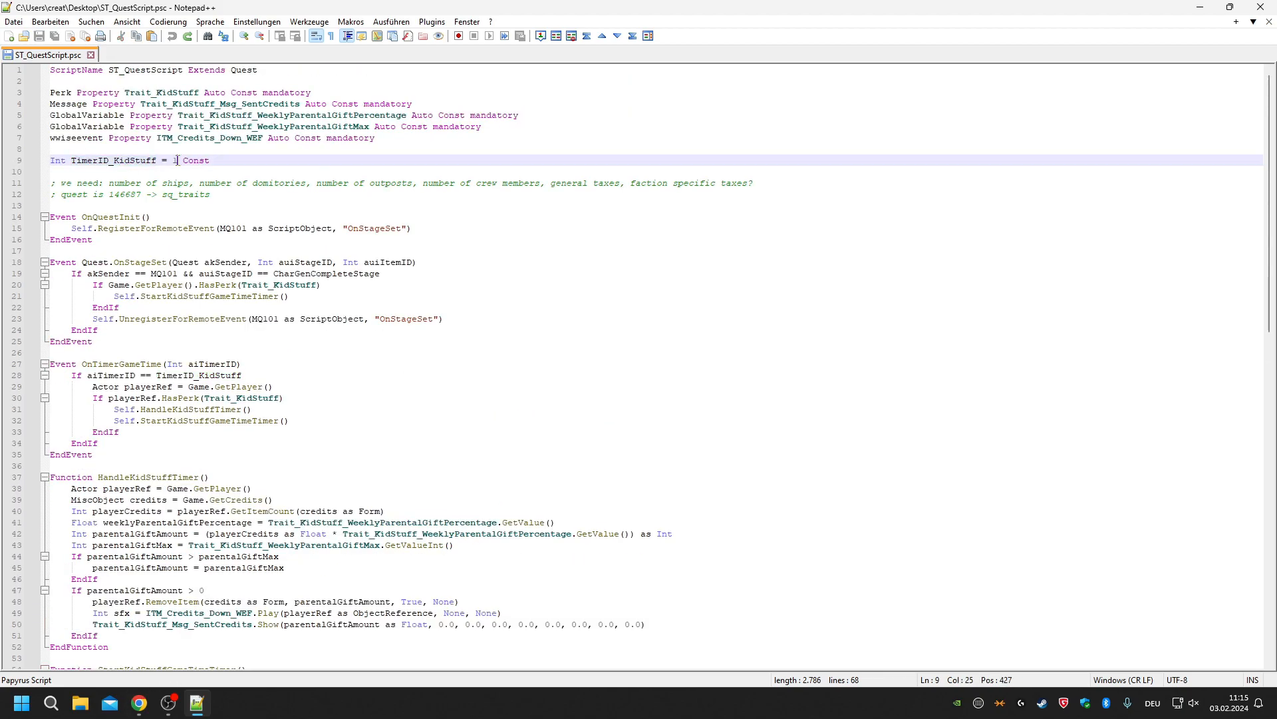
scroll(187, 220, down, 4)
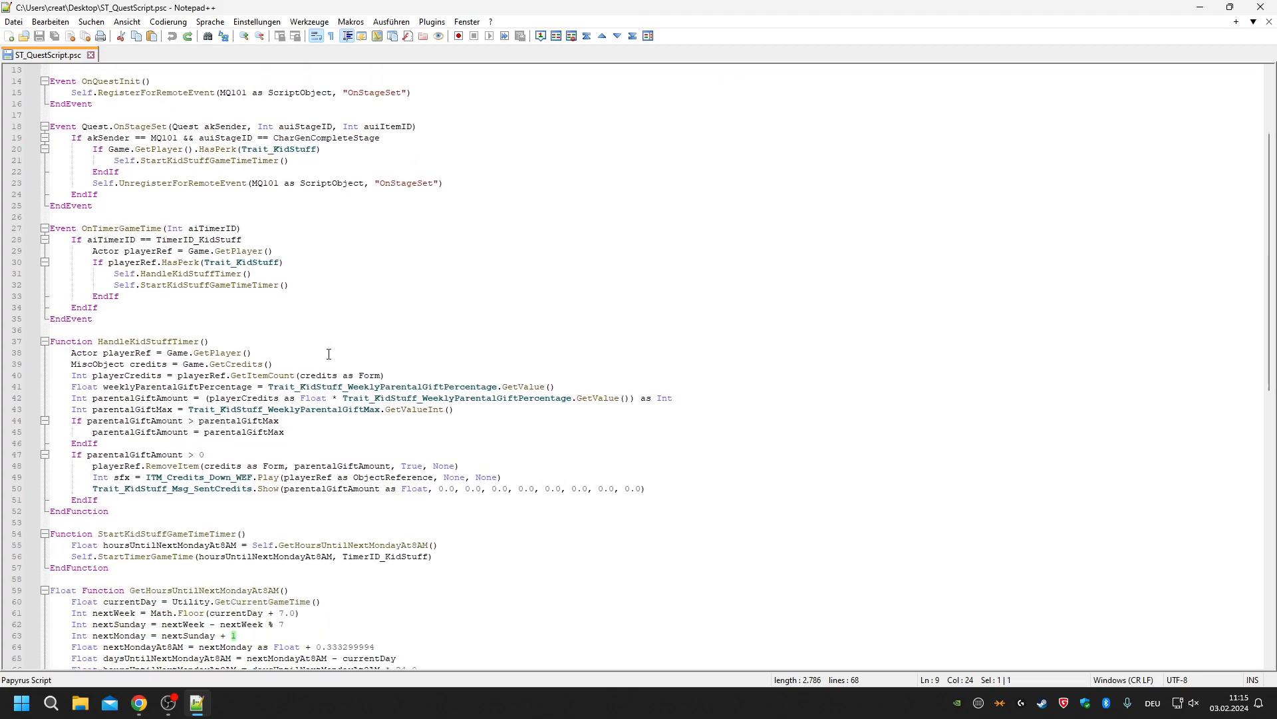
Trace the repeating timer loop twice, from the StartKidStuffGameTimeTimer call to its function, StartTimerGameTime and back to OnTimerGameTime.
click(231, 556)
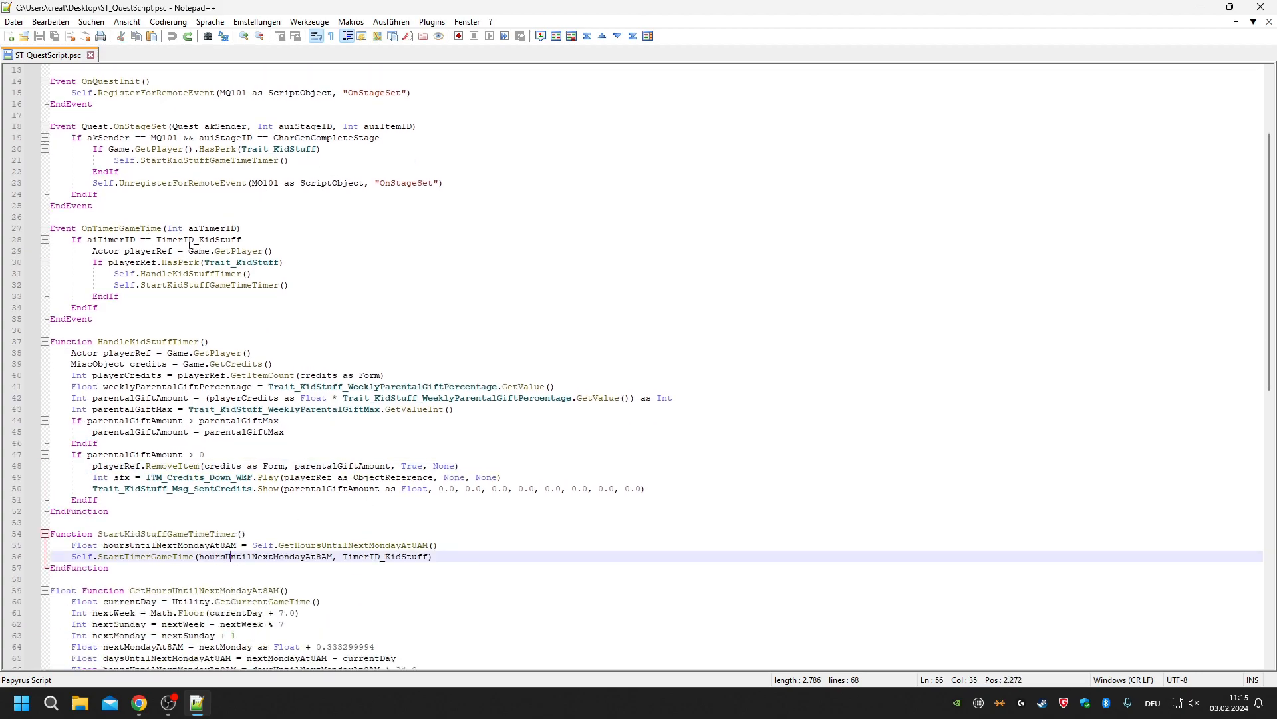
double_click(188, 285)
double_click(152, 534)
click(151, 567)
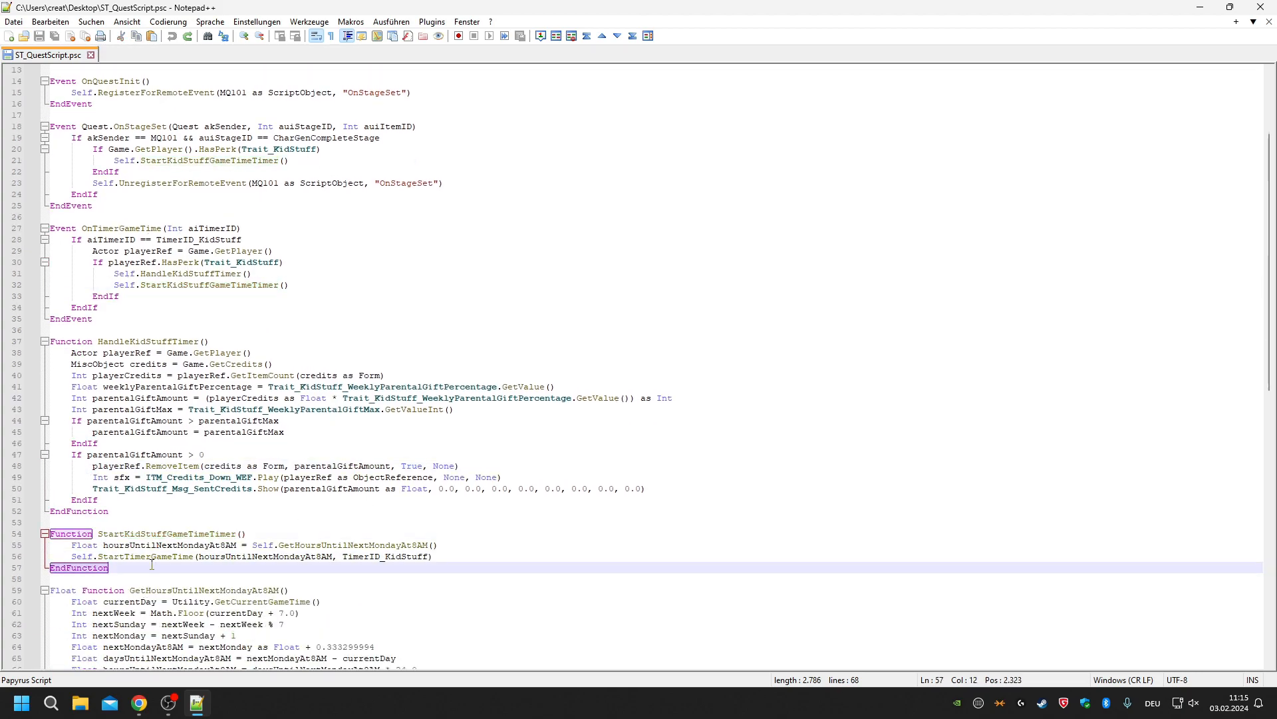
double_click(151, 556)
double_click(150, 228)
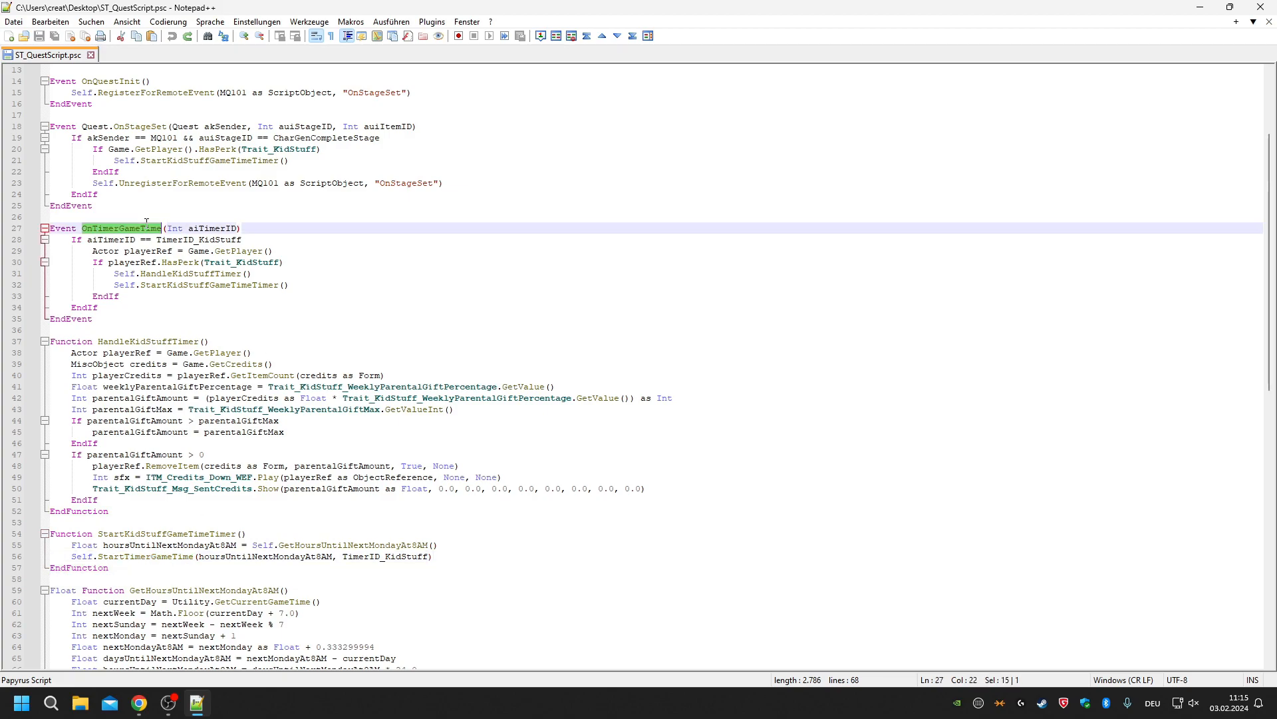
double_click(188, 285)
double_click(153, 534)
click(151, 556)
double_click(152, 556)
double_click(121, 228)
Highlight the HasPerk(Trait_KidStuff) condition in OnTimerGameTime and the HandleKidStuffTimer call it guards.
scroll(326, 195, up, 1)
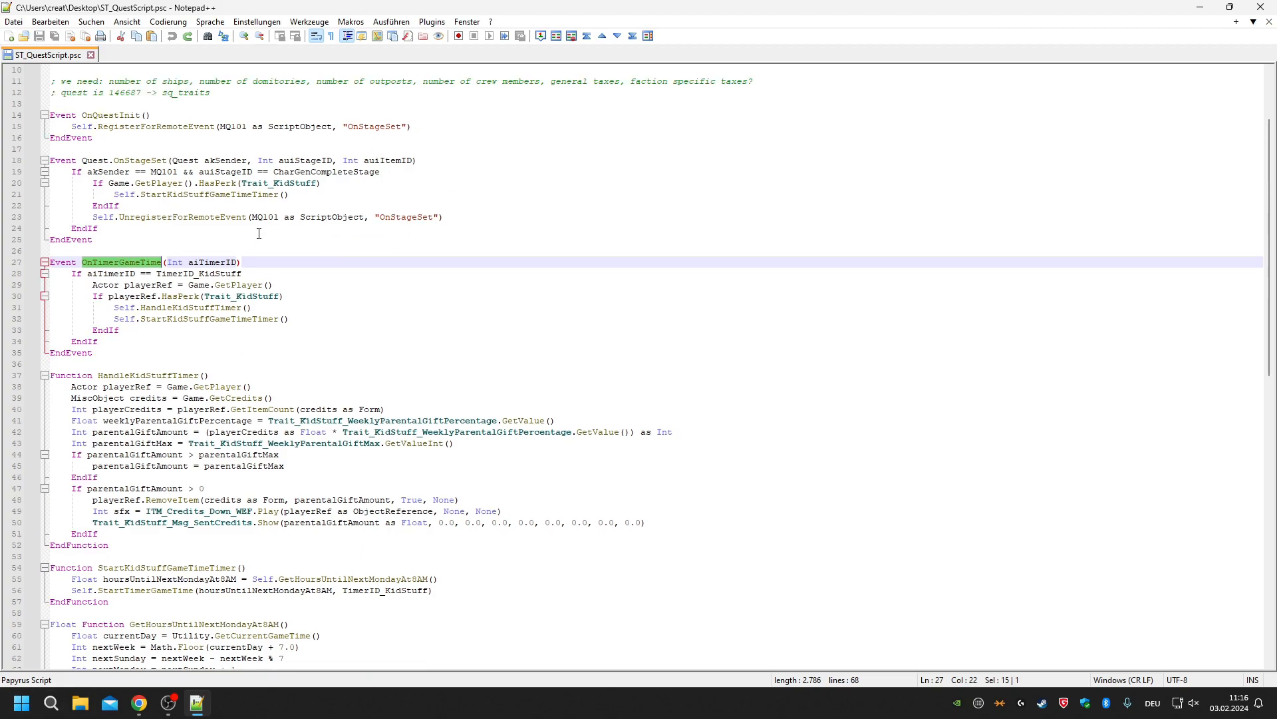
double_click(186, 295)
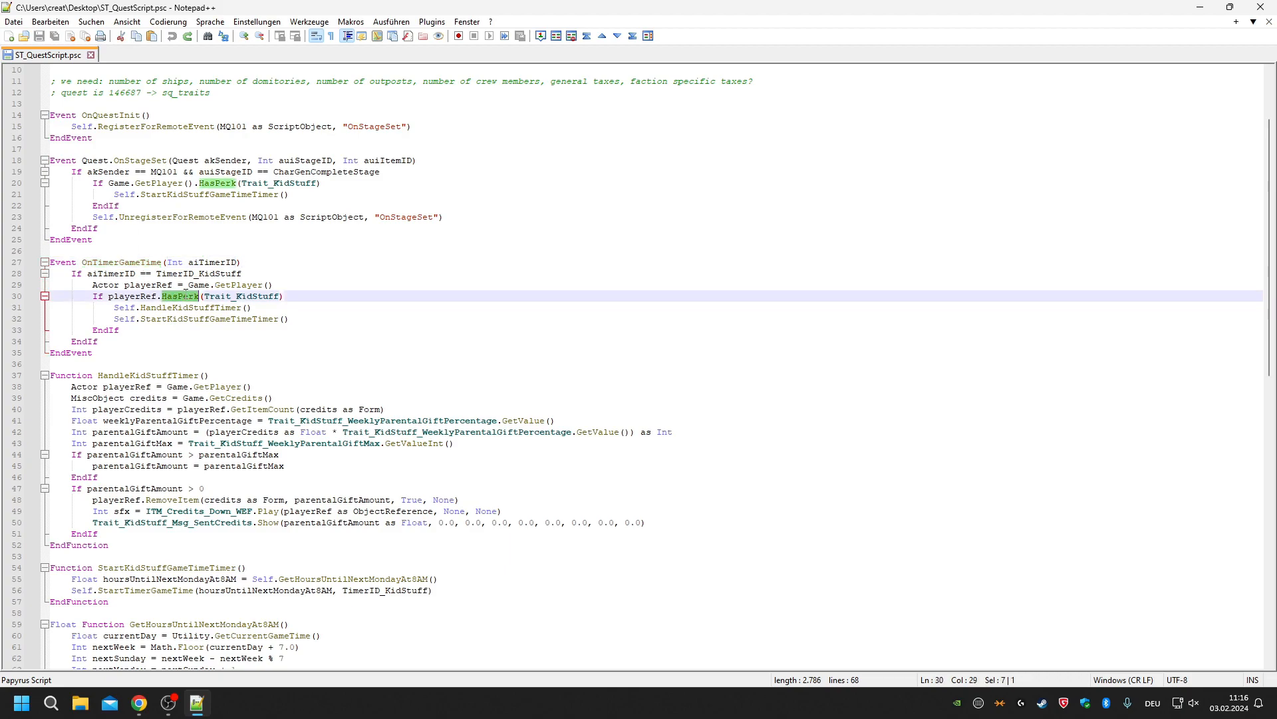
double_click(248, 296)
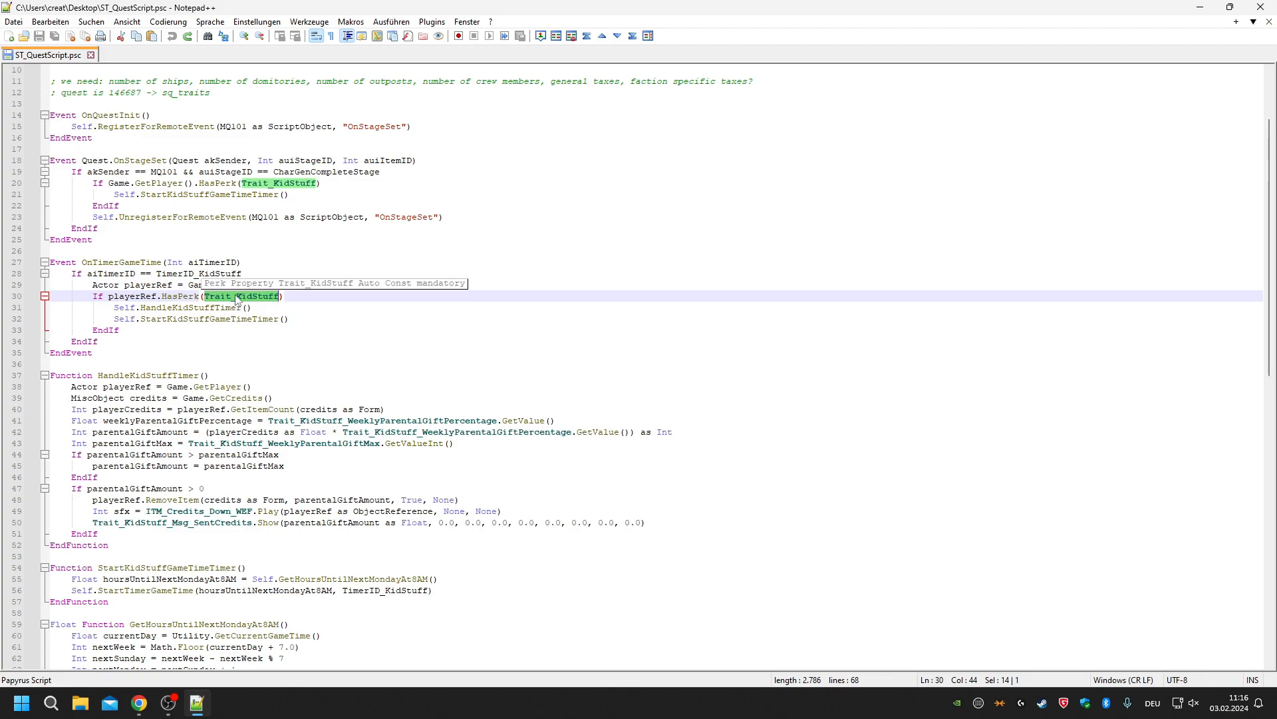
drag(93, 296, 285, 296)
scroll(343, 317, down, 1)
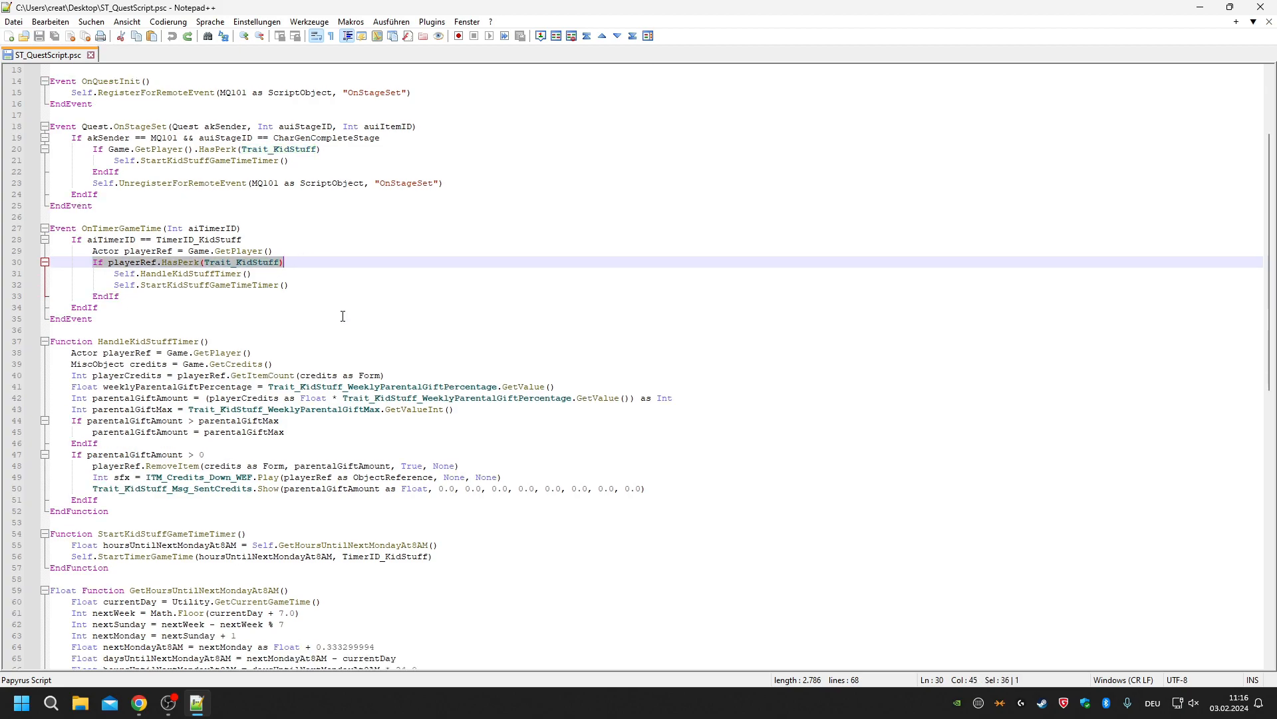
double_click(216, 274)
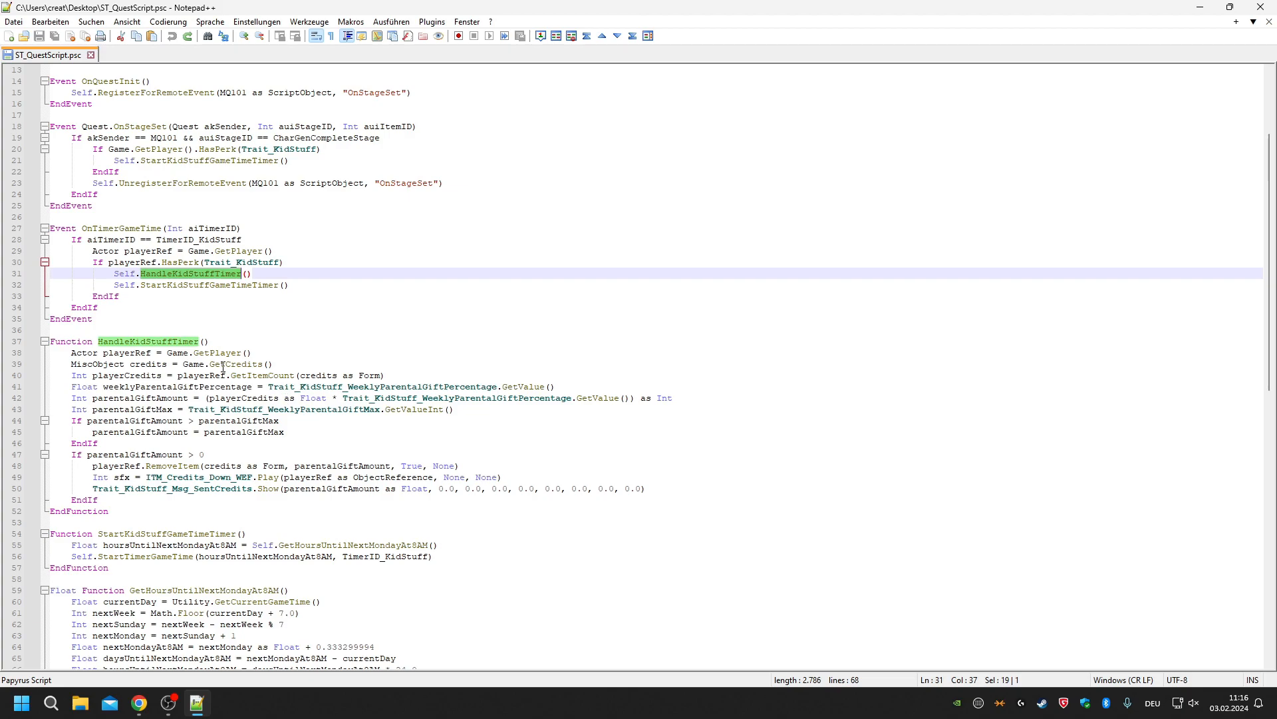
click(338, 296)
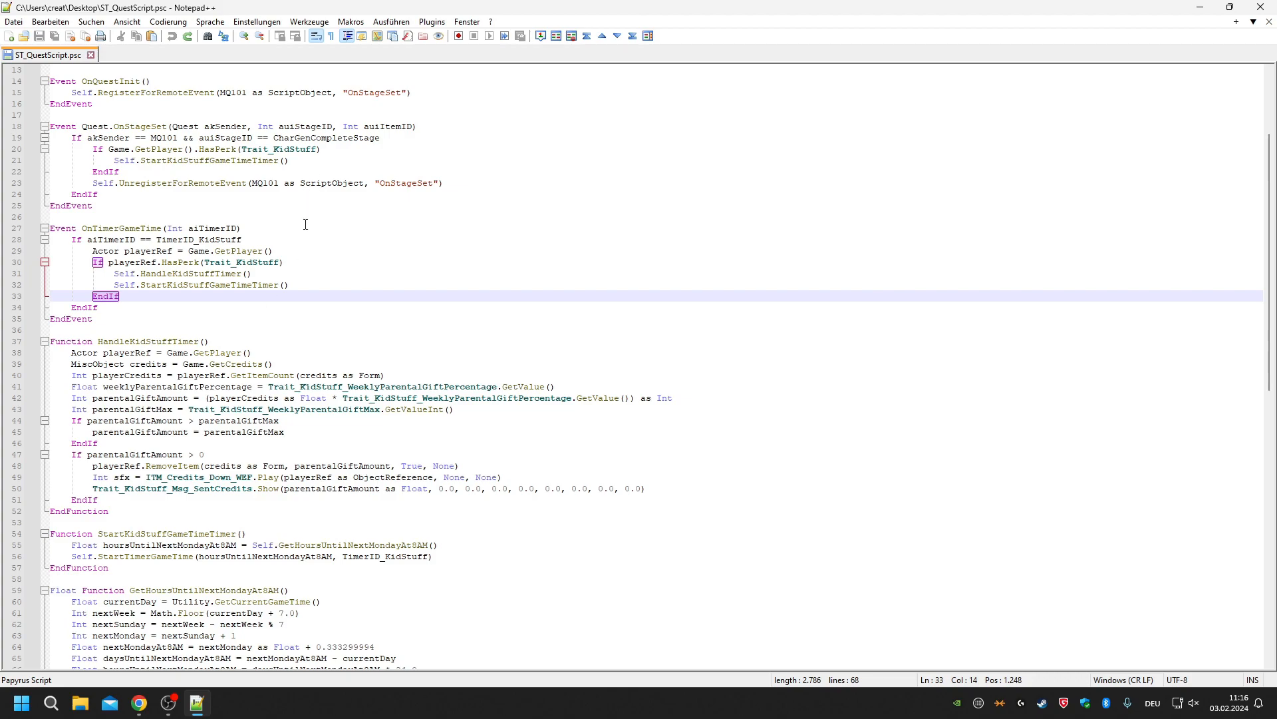
Look over the events and functions again, highlighting the OnTimerGameTime name and its aiTimerID parameter.
scroll(320, 260, up, 1)
scroll(320, 166, down, 3)
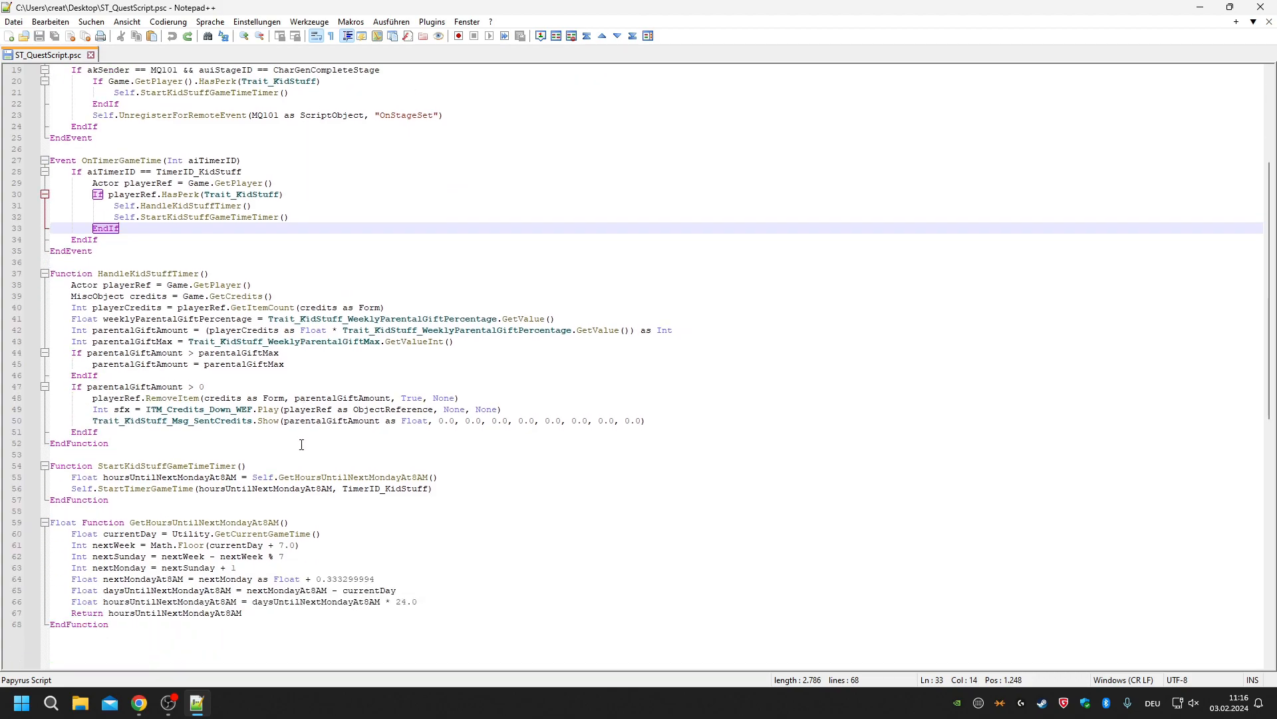
scroll(320, 79, up, 3)
scroll(364, 246, down, 2)
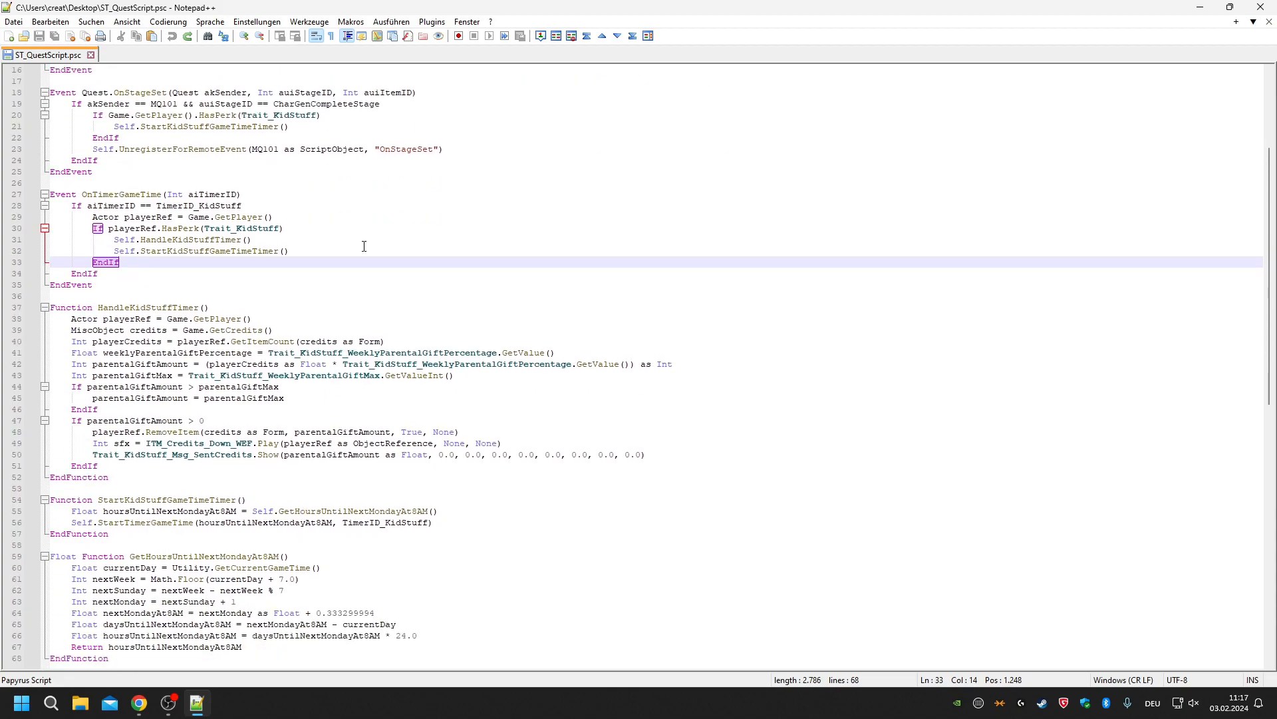
click(342, 199)
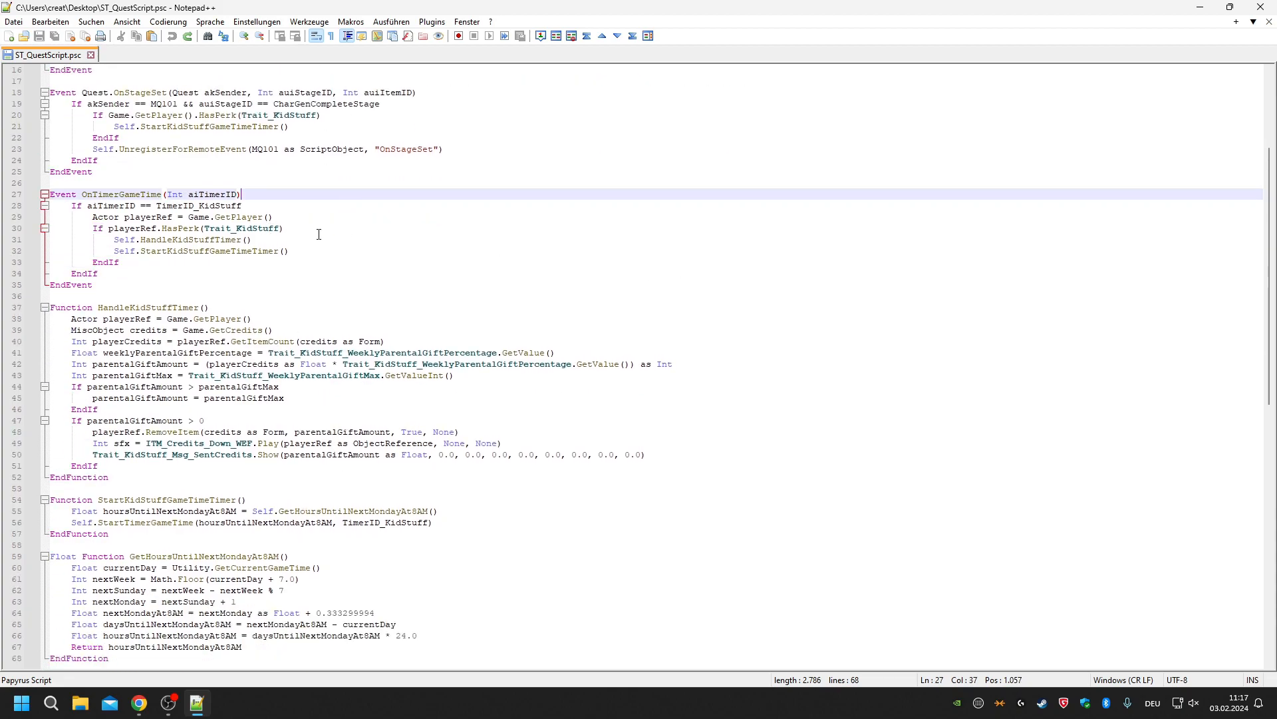
double_click(121, 195)
double_click(219, 195)
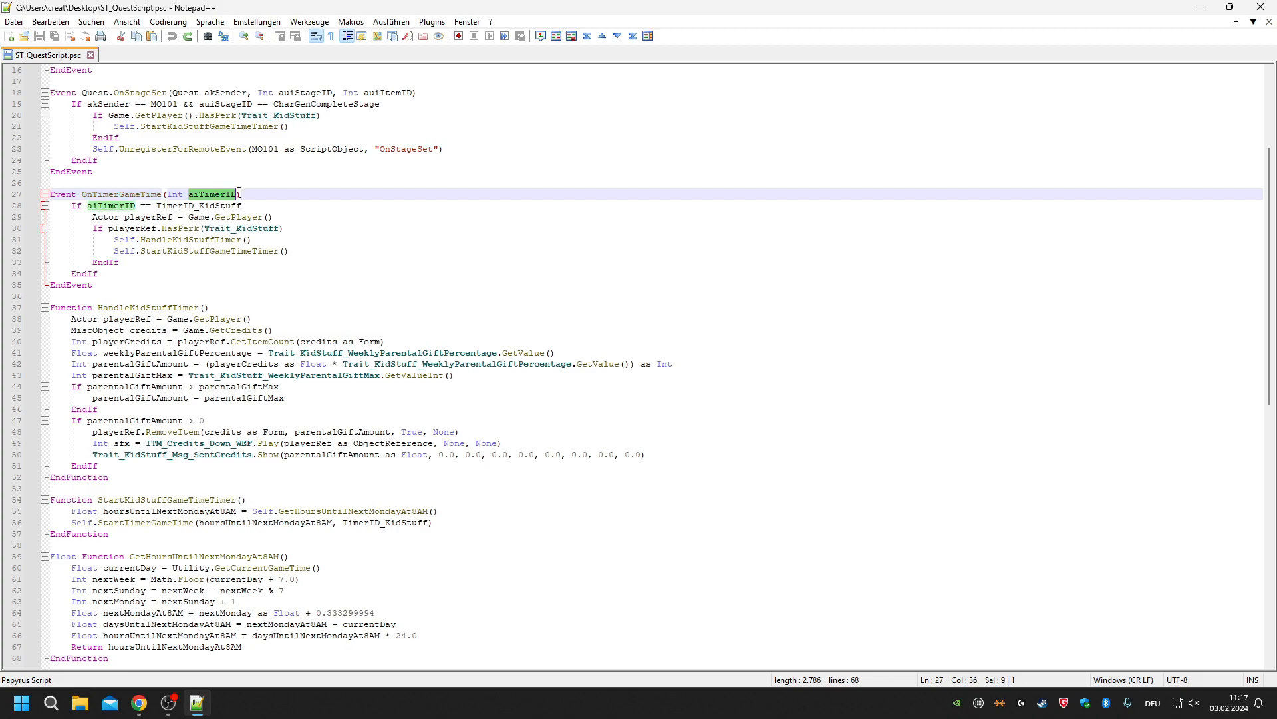
scroll(302, 484, down, 4)
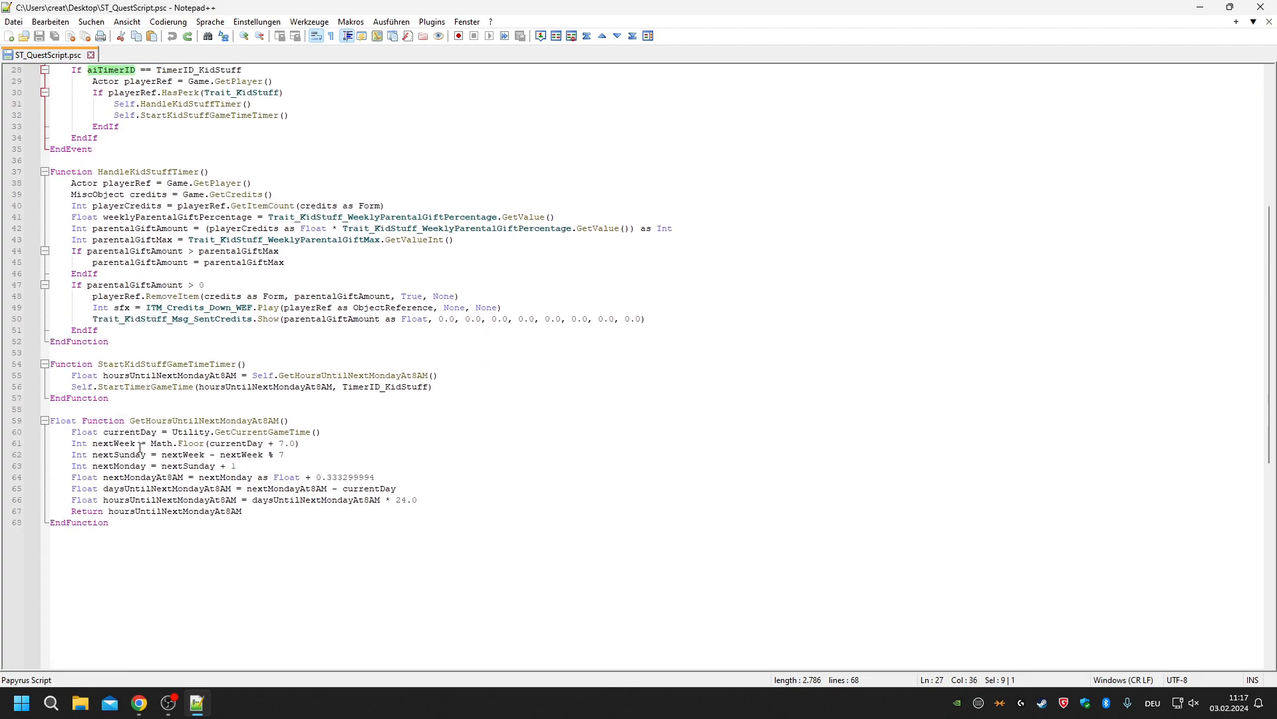
scroll(263, 329, up, 2)
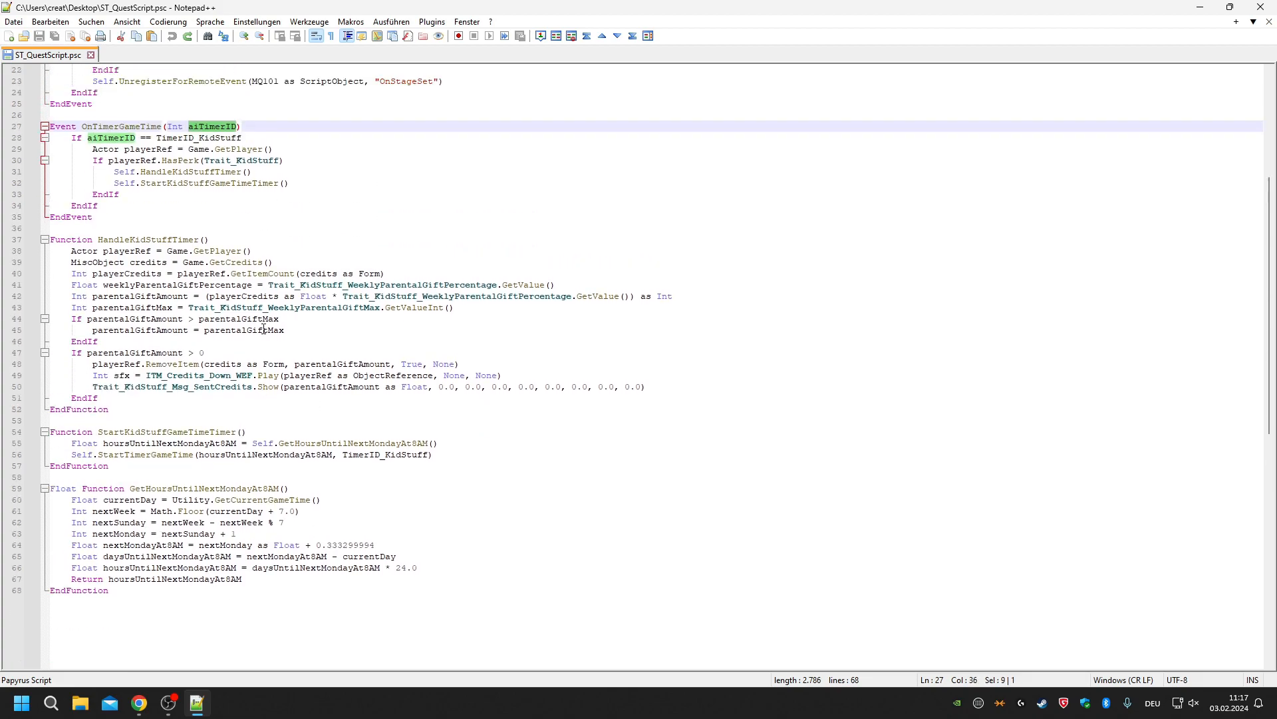
Follow the HandleKidStuffTimer call to its function and highlight playerRef, credits, playerCredits and the GetItemCount expression.
double_click(205, 172)
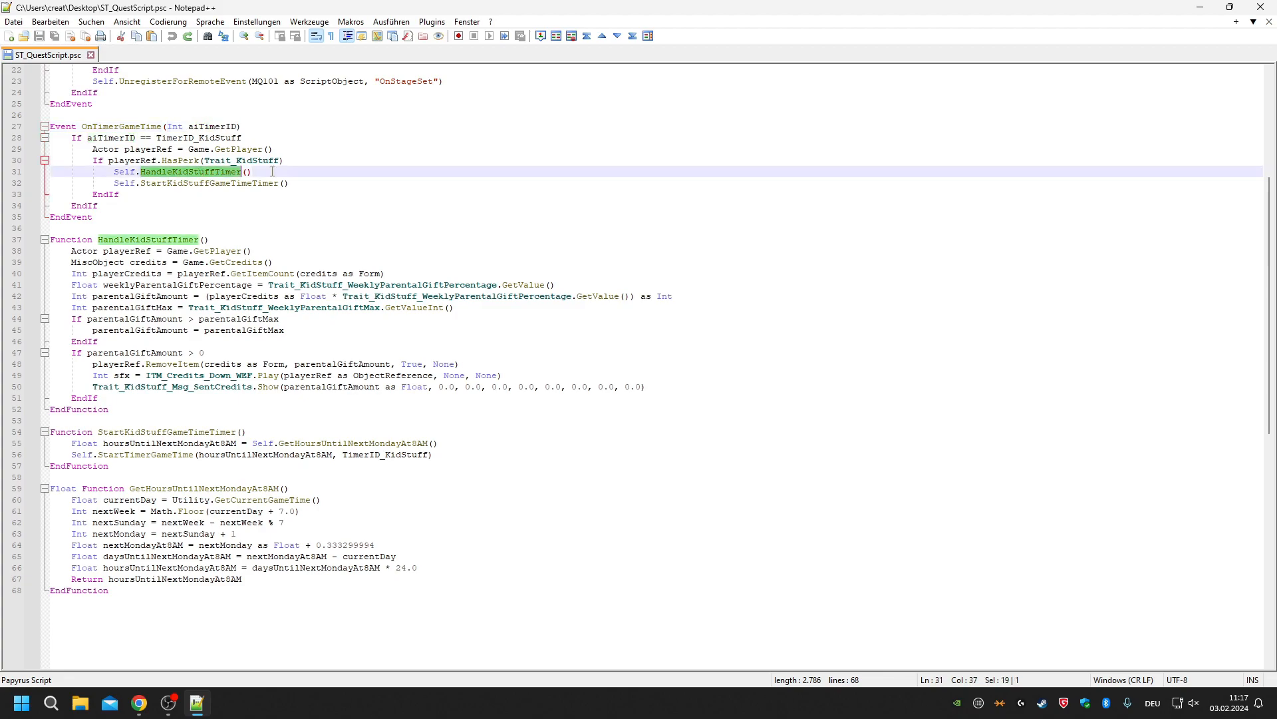
double_click(149, 262)
double_click(137, 273)
double_click(112, 262)
double_click(157, 262)
double_click(126, 250)
click(137, 273)
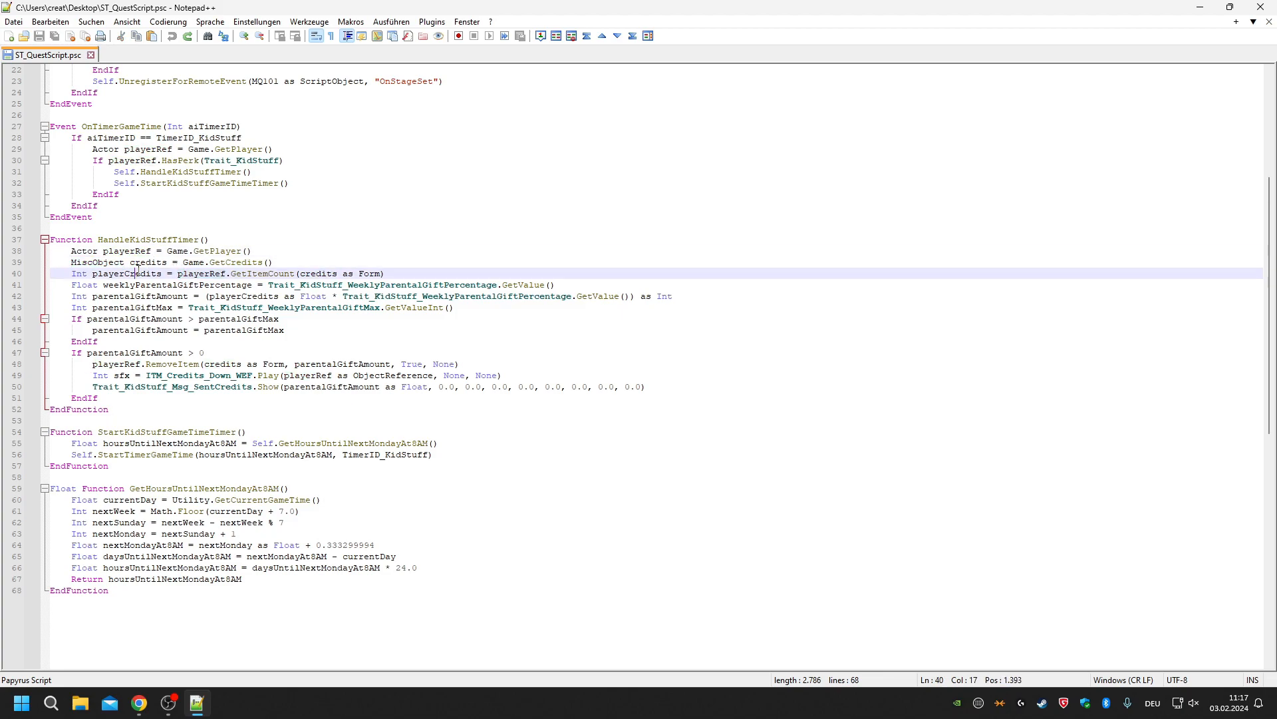
double_click(137, 273)
click(397, 279)
drag(398, 279, 178, 274)
Highlight the weekly gift percentage and gift maximum globals in HandleKidStuffTimer and compare them with their GlobalVariable property declarations.
click(142, 286)
double_click(142, 286)
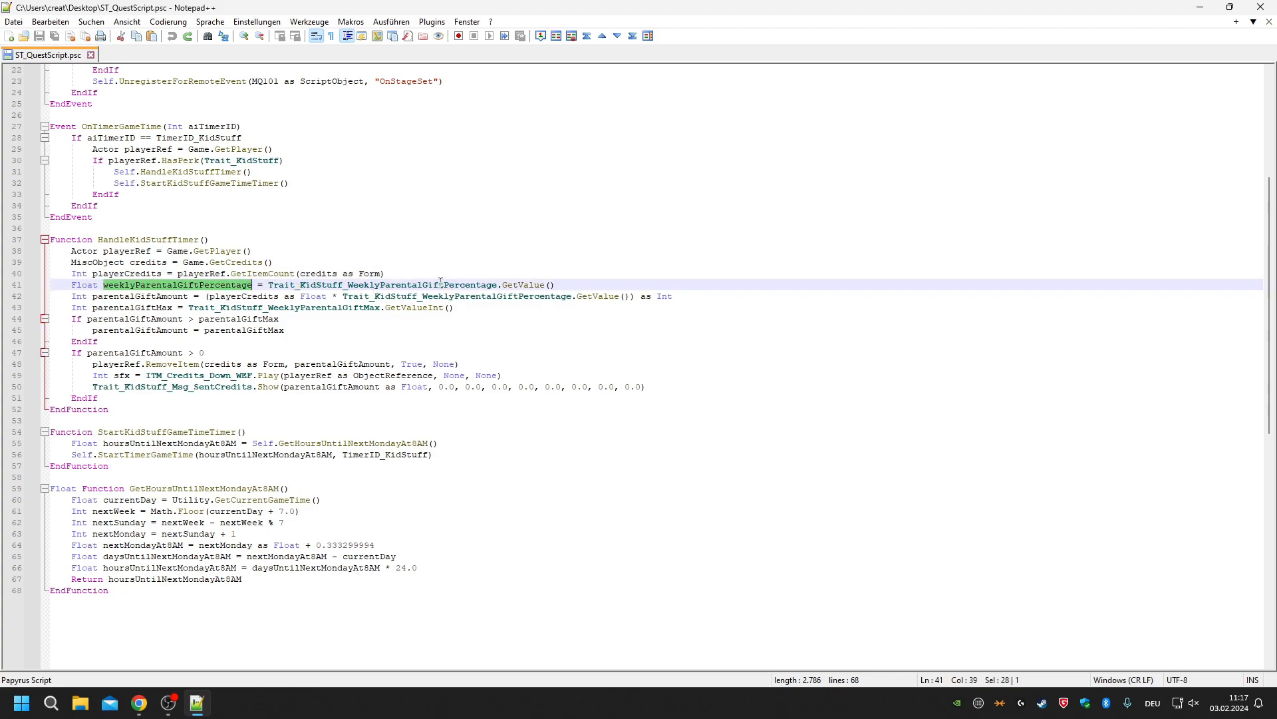
double_click(474, 296)
double_click(330, 310)
scroll(331, 310, up, 7)
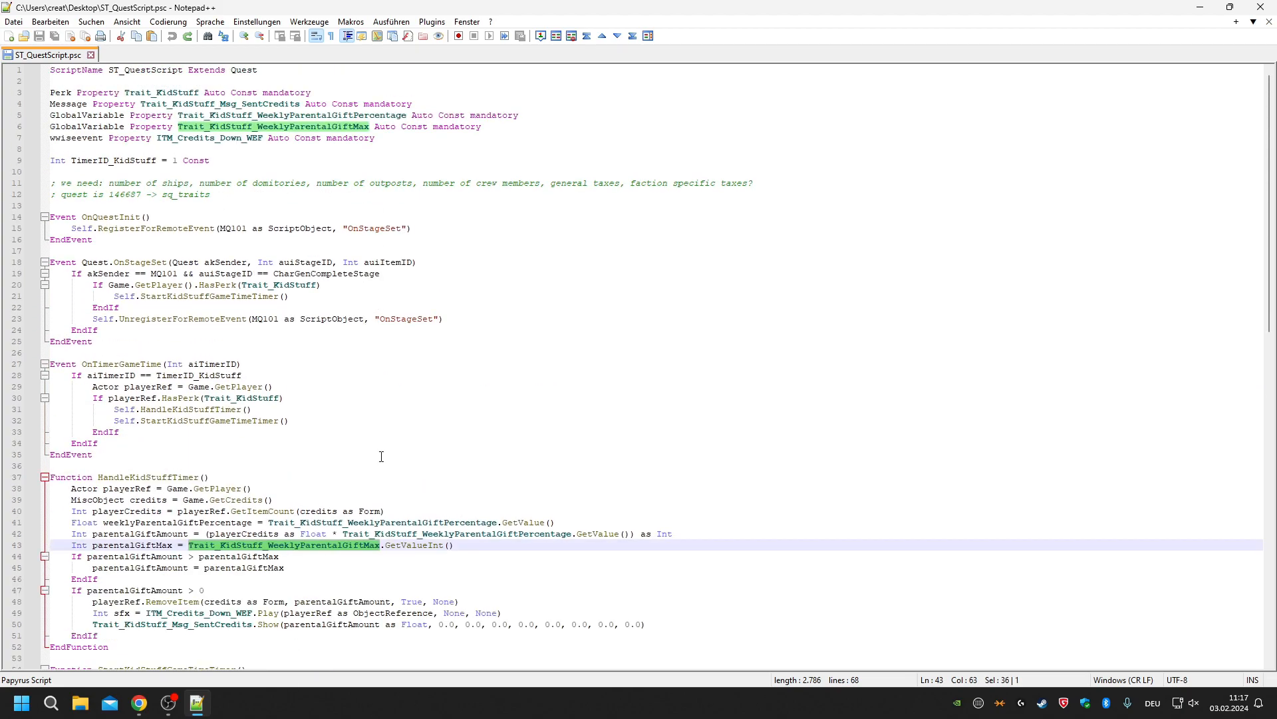
double_click(267, 116)
double_click(293, 126)
double_click(299, 115)
double_click(325, 127)
double_click(324, 116)
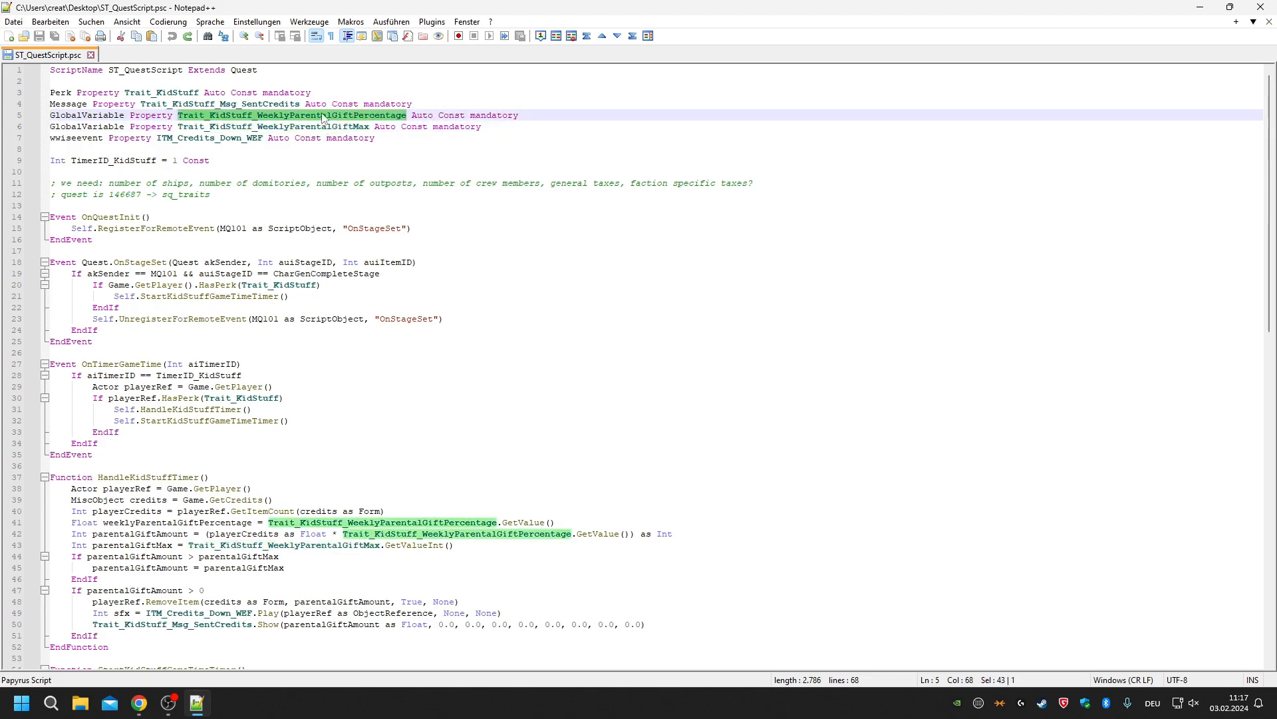
double_click(325, 126)
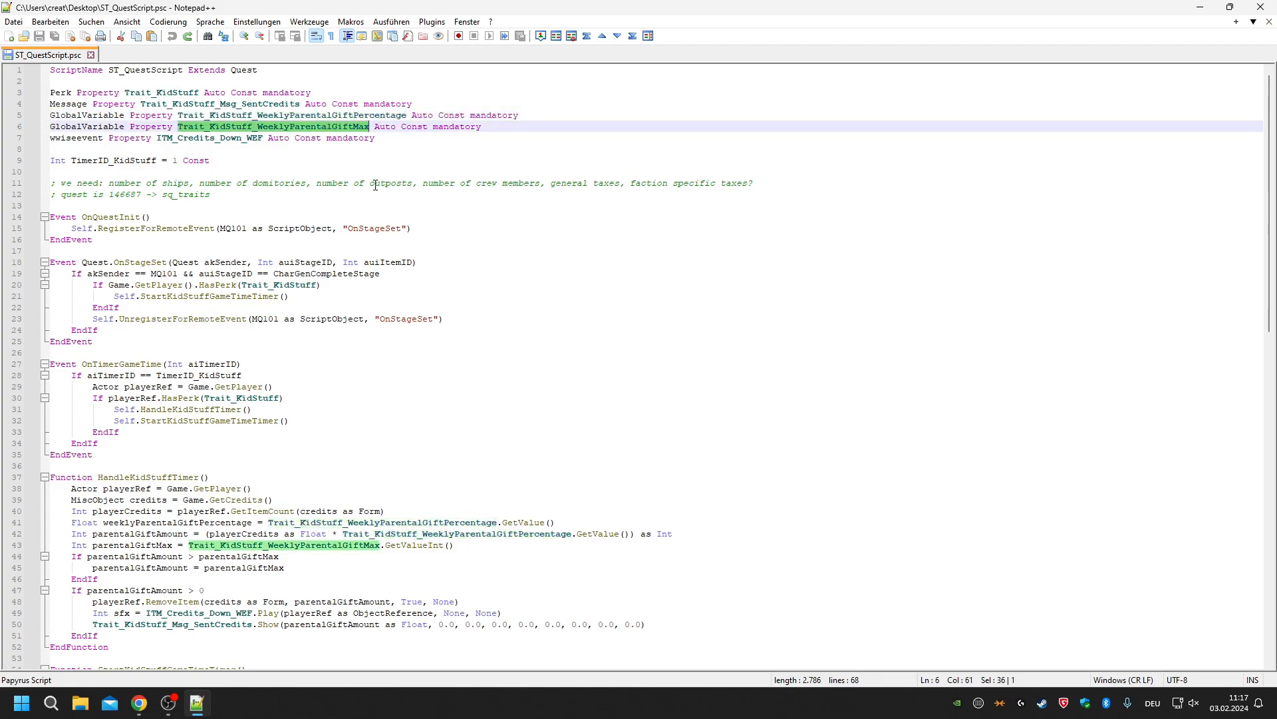
Return to HandleKidStuffTimer and highlight playerCredits and the parentalGiftAmount variable in the comparison with parentalGiftMax.
scroll(348, 190, down, 5)
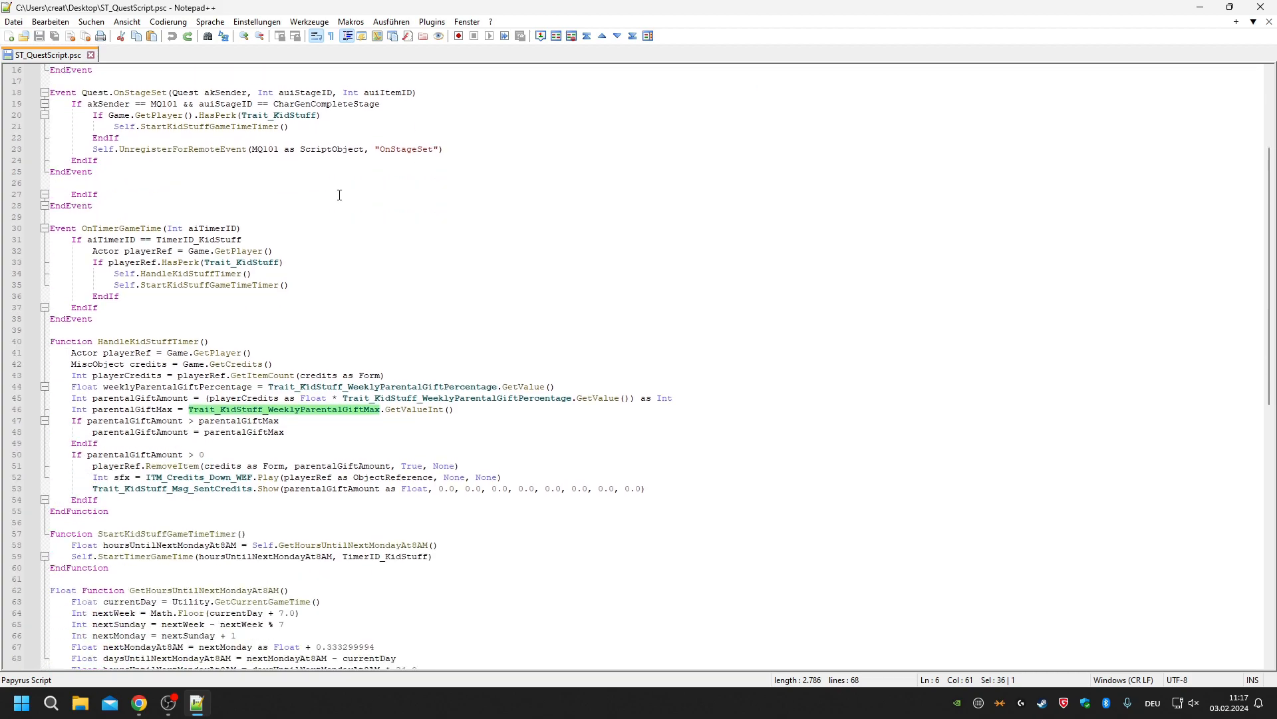
double_click(136, 375)
double_click(136, 364)
double_click(129, 353)
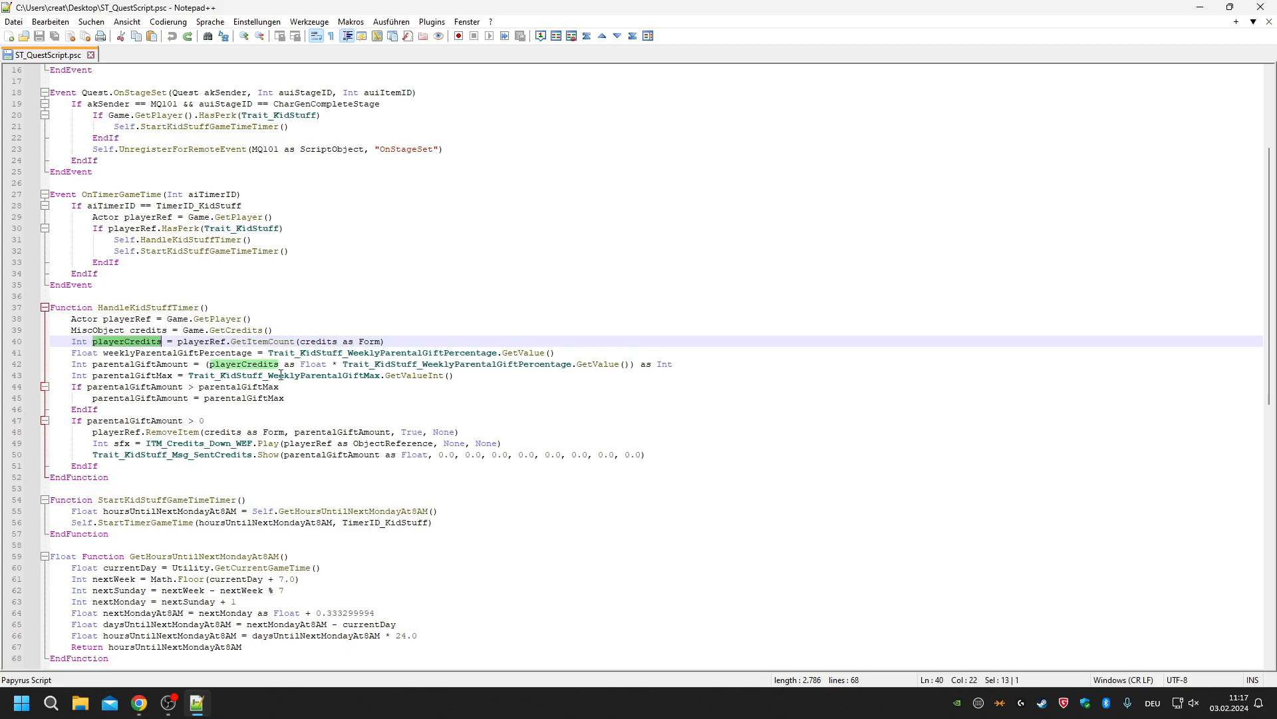
double_click(124, 387)
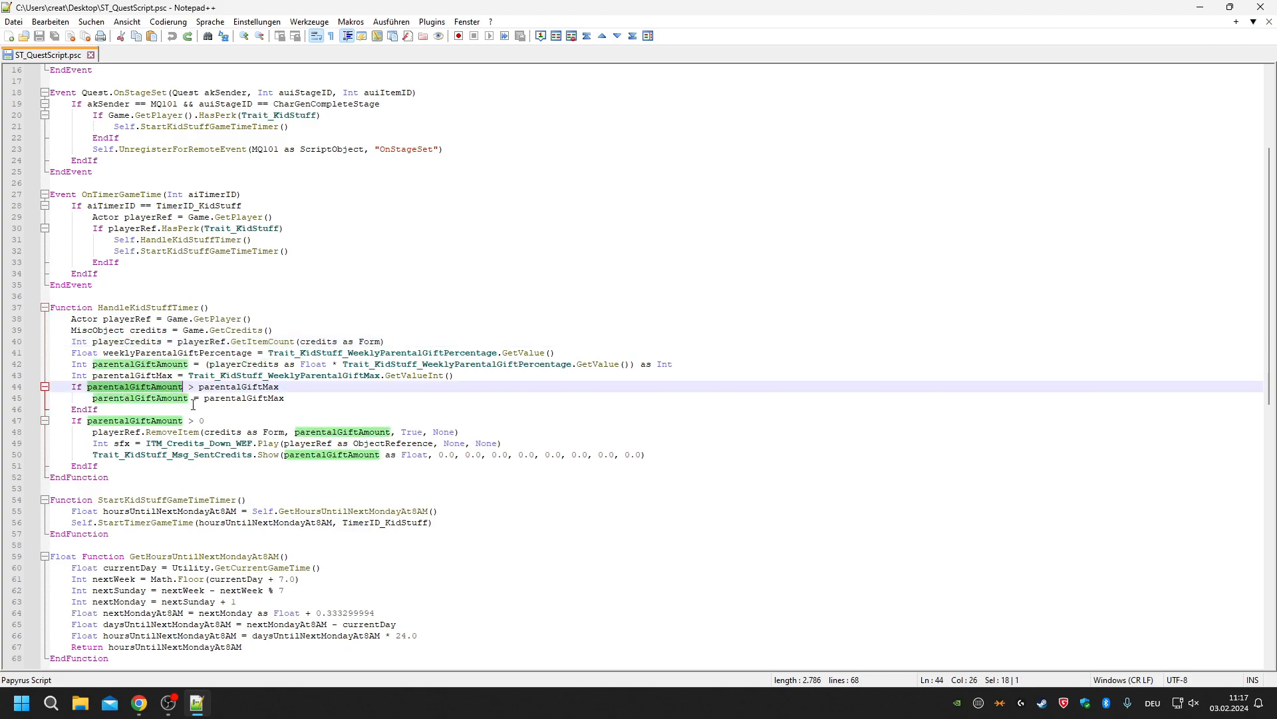
Highlight parentalGiftMax in the line 44 comparison, and both variables in the assignment that caps parentalGiftAmount on line 45.
double_click(238, 387)
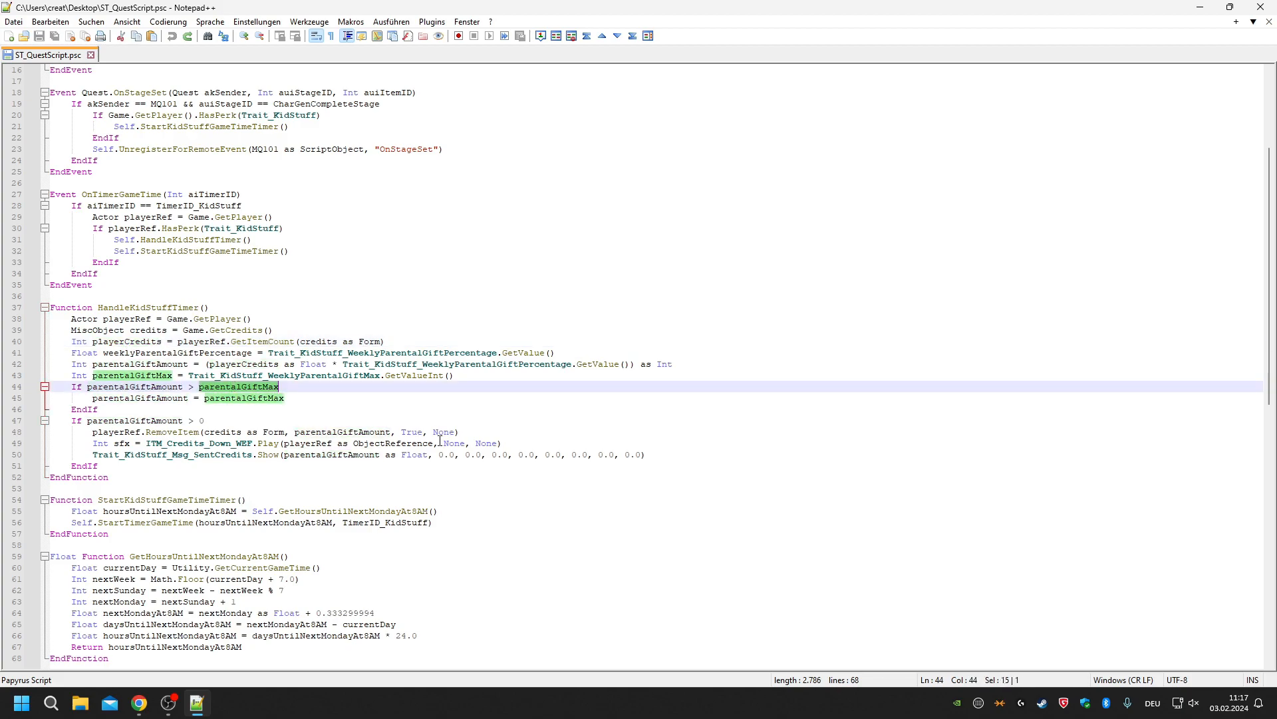
double_click(154, 397)
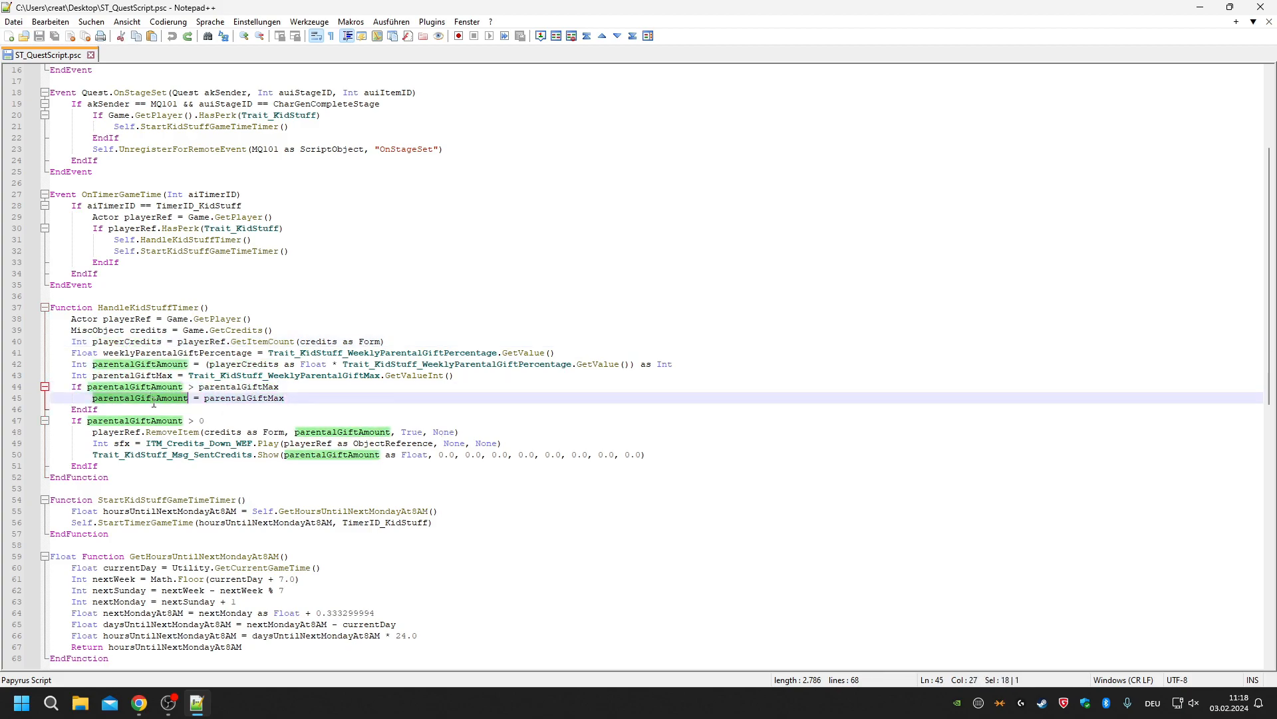
double_click(250, 398)
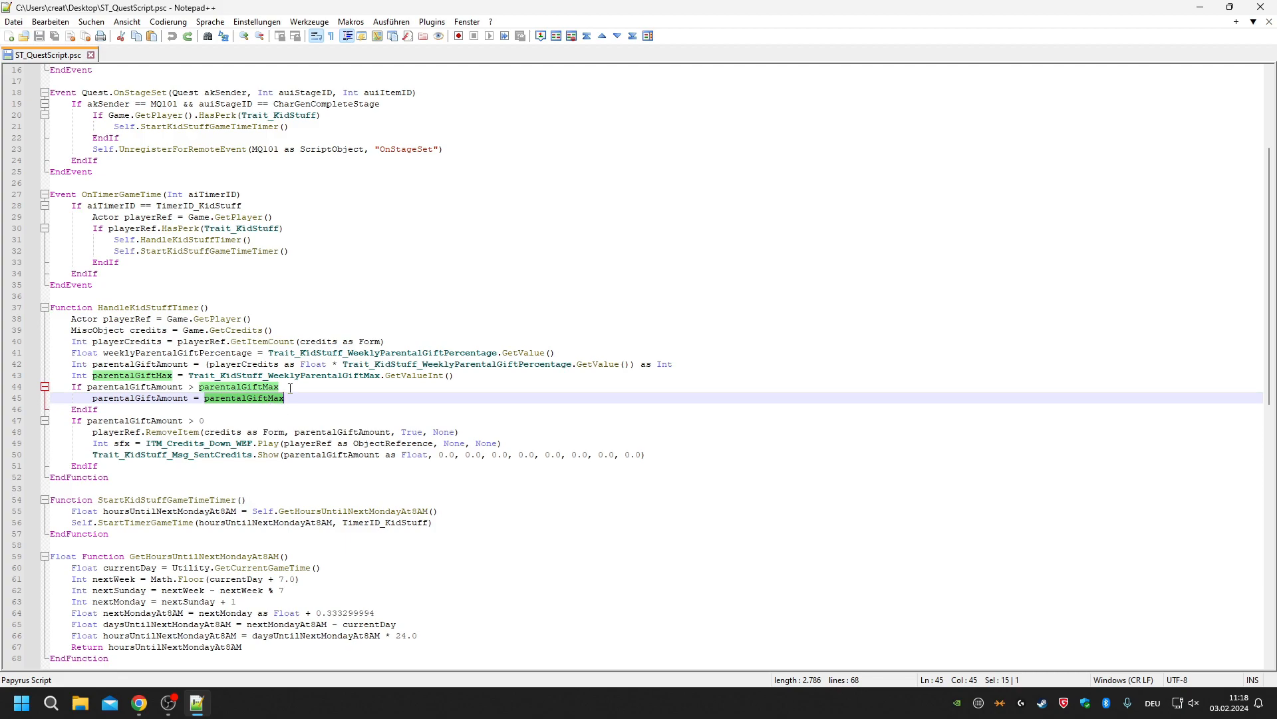
click(284, 292)
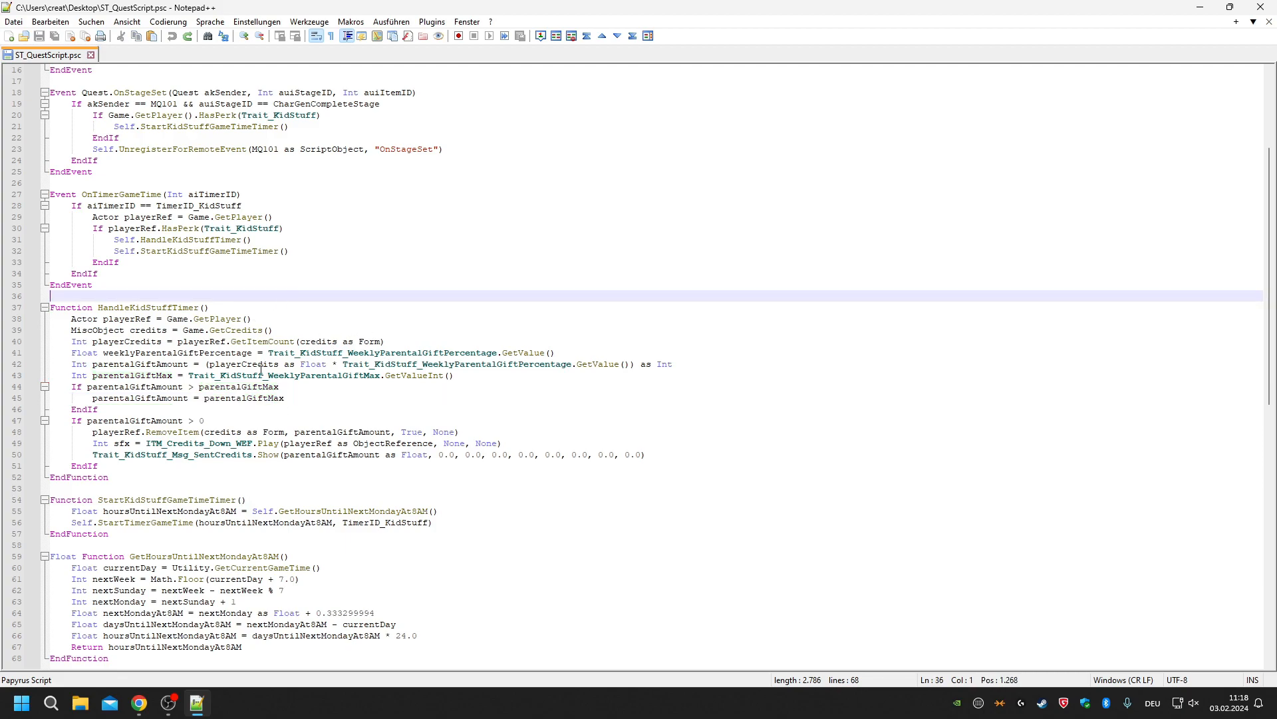
mouse_move(261, 370)
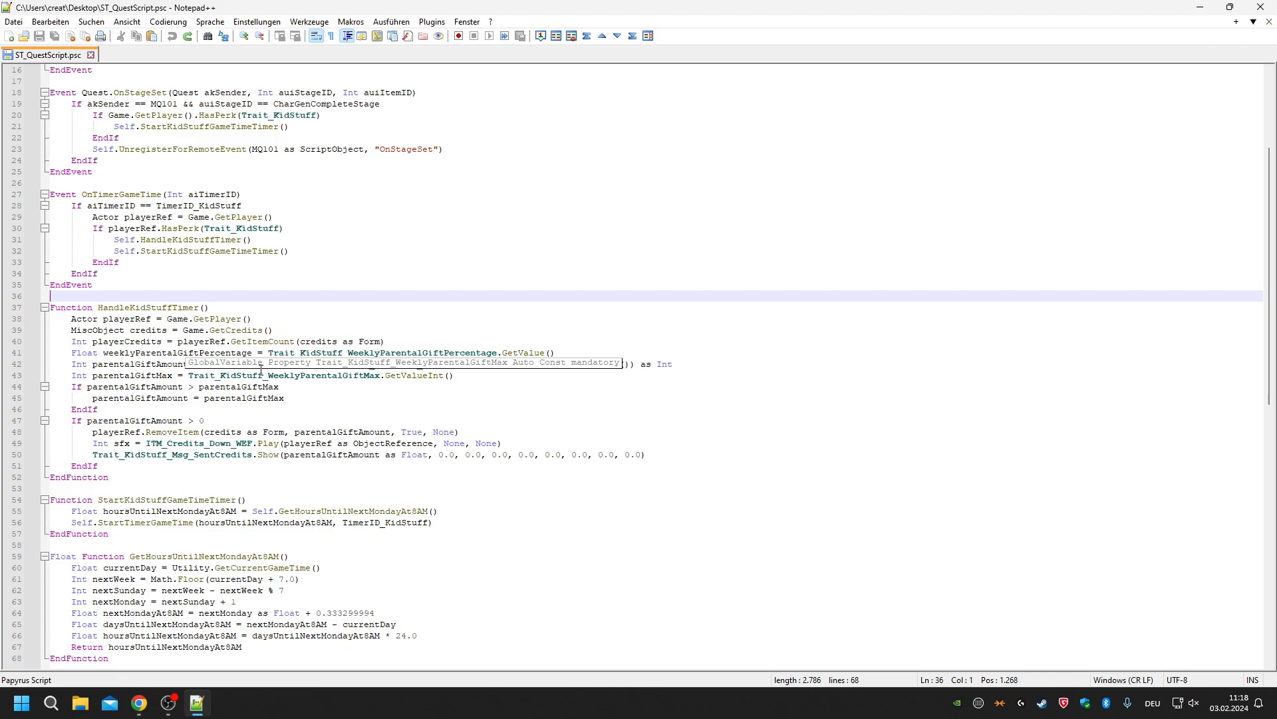
click(307, 277)
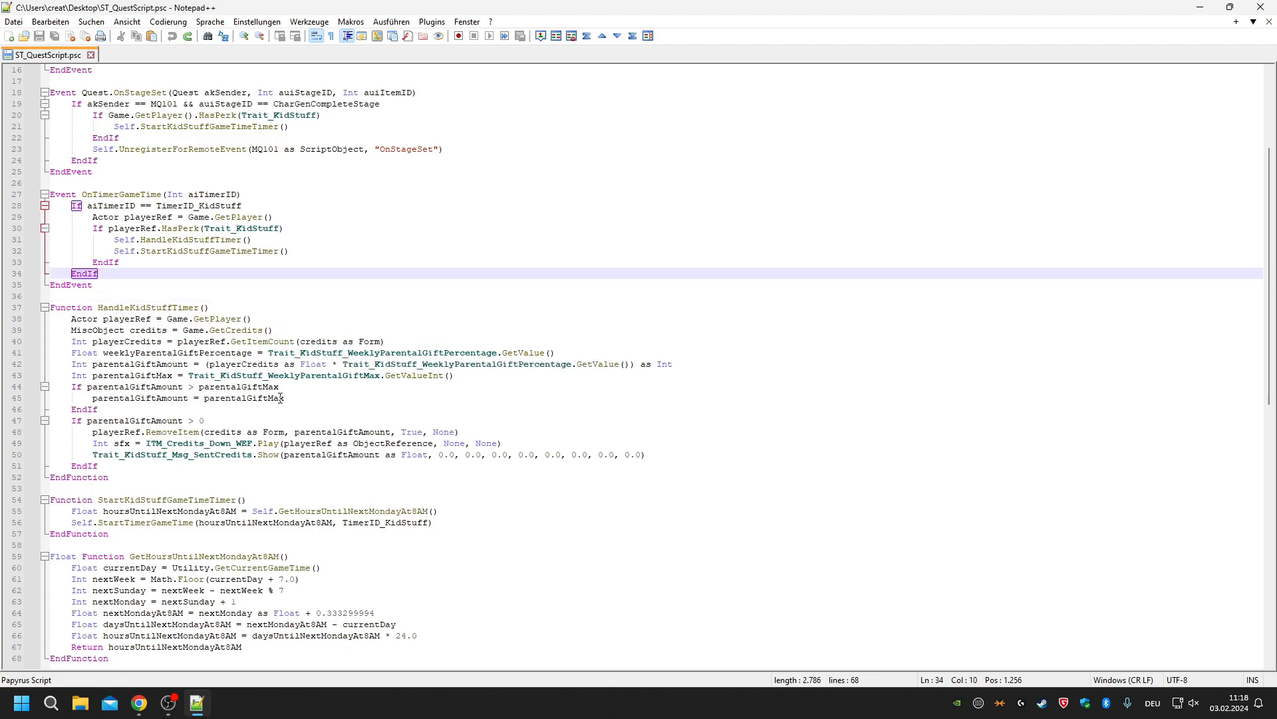
Go over the parentalGiftAmount > parentalGiftMax condition again, highlighting parentalGiftMax.
click(153, 386)
double_click(239, 387)
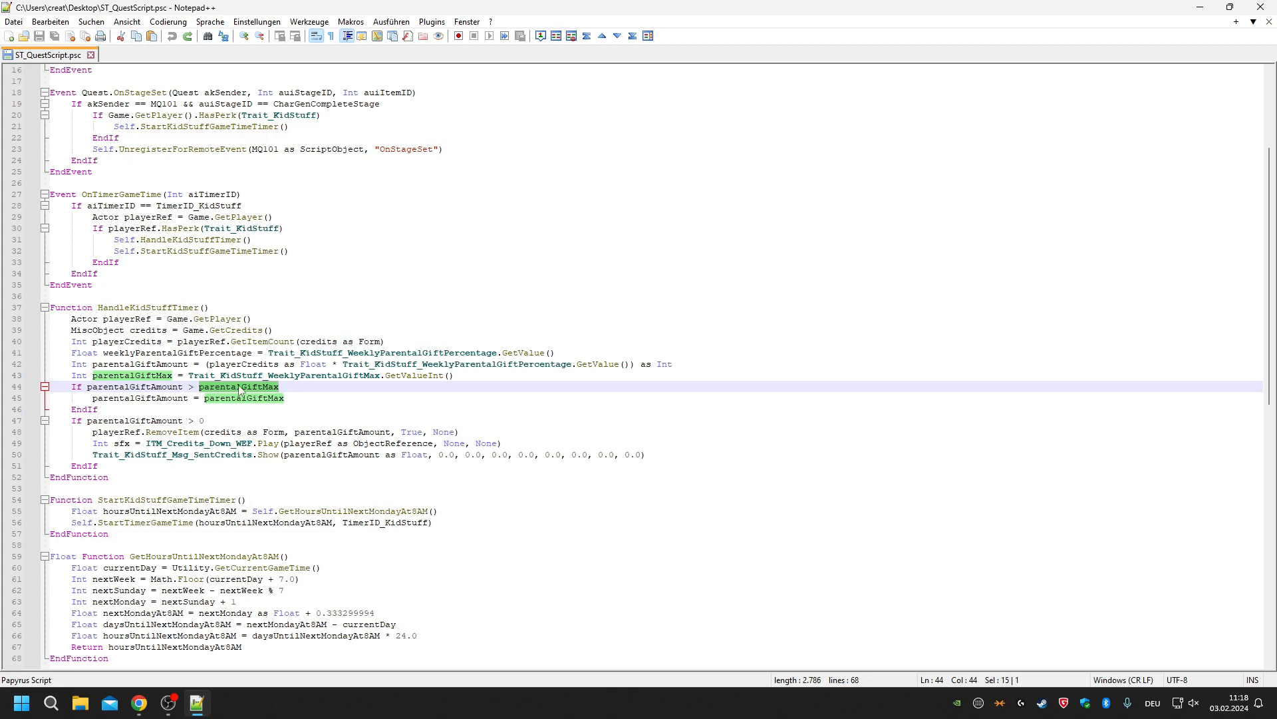
click(279, 387)
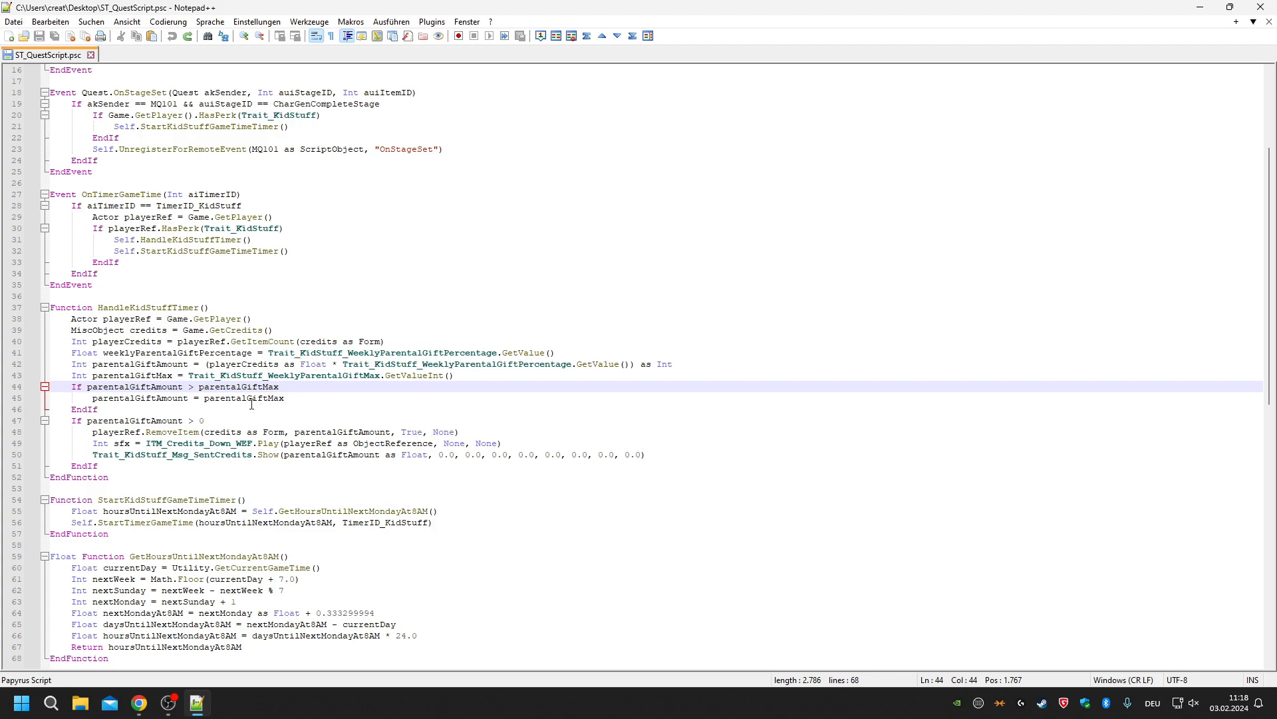
drag(57, 389, 92, 398)
Highlight parentalGiftAmount in the greater-than-zero check and the RemoveItem call with its credits argument below it.
click(146, 420)
double_click(145, 420)
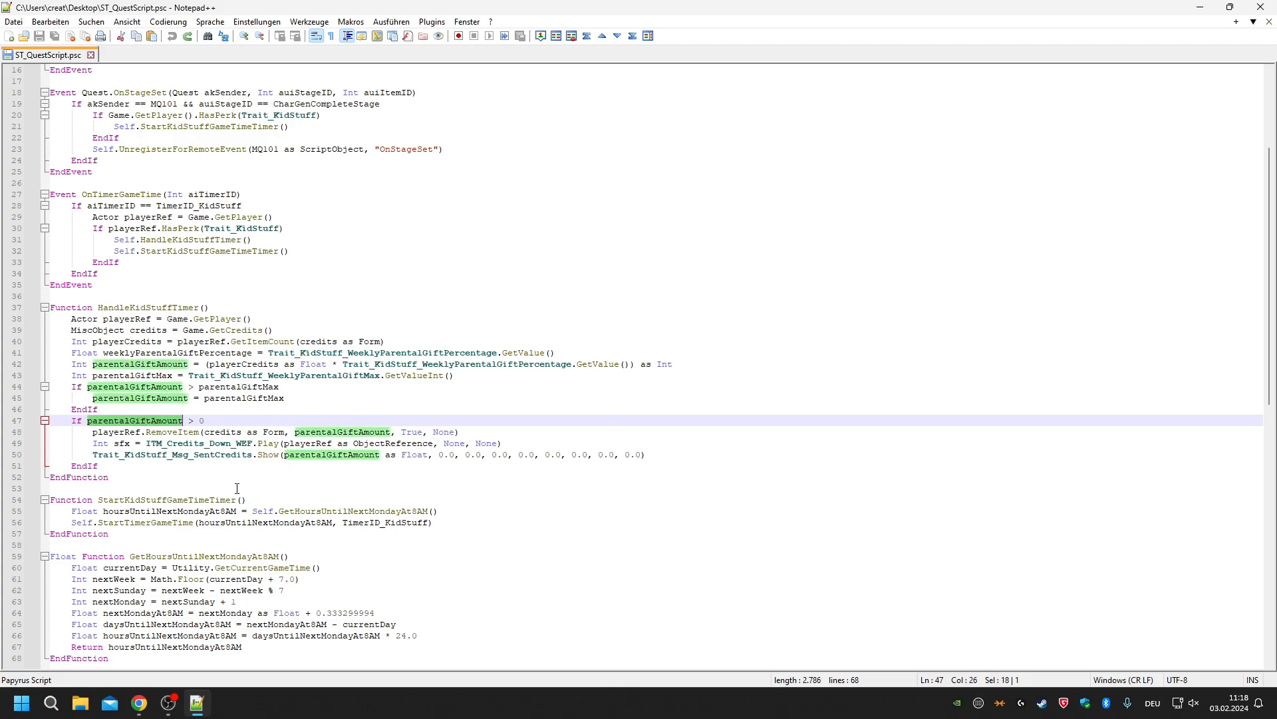
double_click(172, 432)
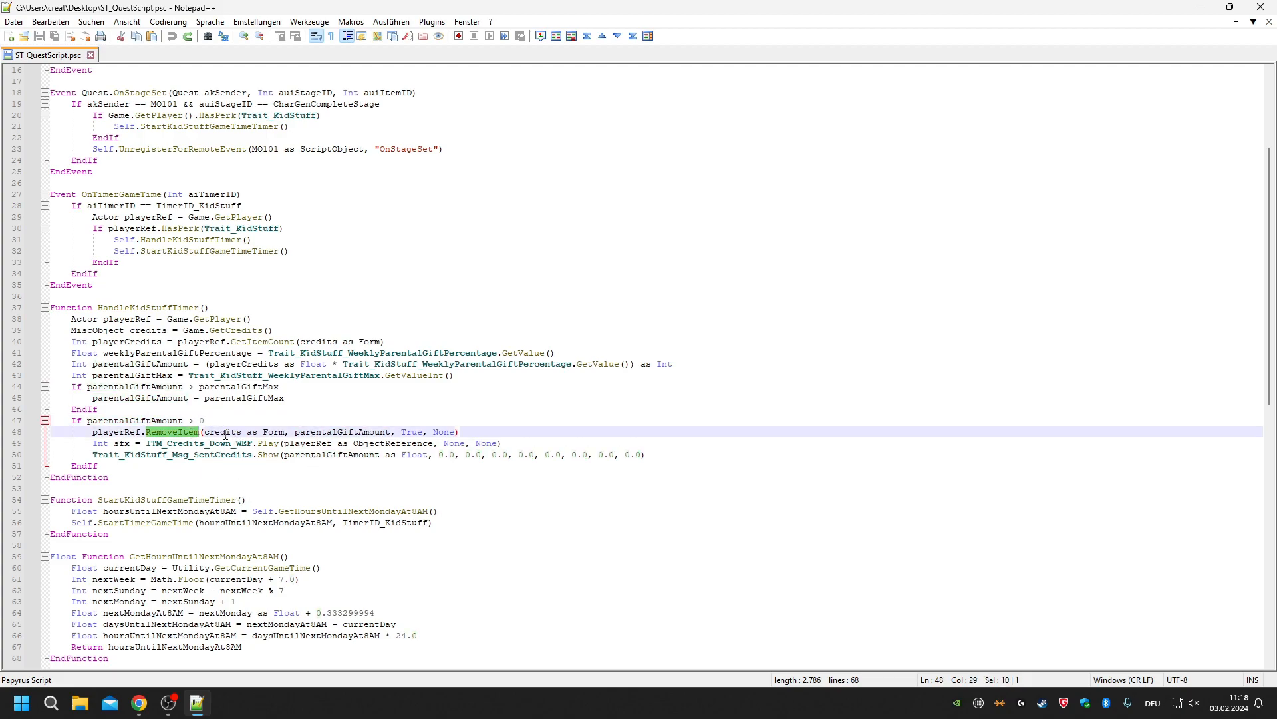
drag(220, 432, 329, 443)
Highlight the ITM_Credits_Down_WEF sound playback and the Trait_KidStuff_Msg_SentCredits message call in HandleKidStuffTimer.
click(183, 443)
double_click(183, 443)
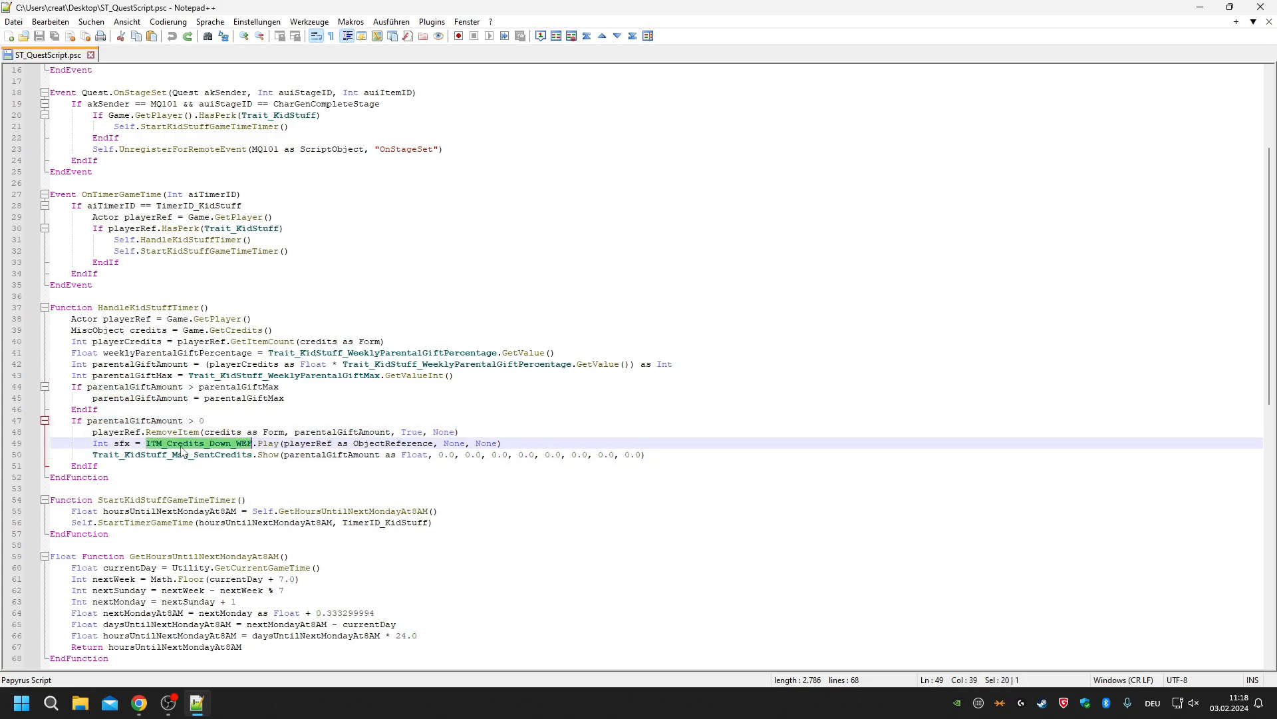
drag(114, 443, 326, 448)
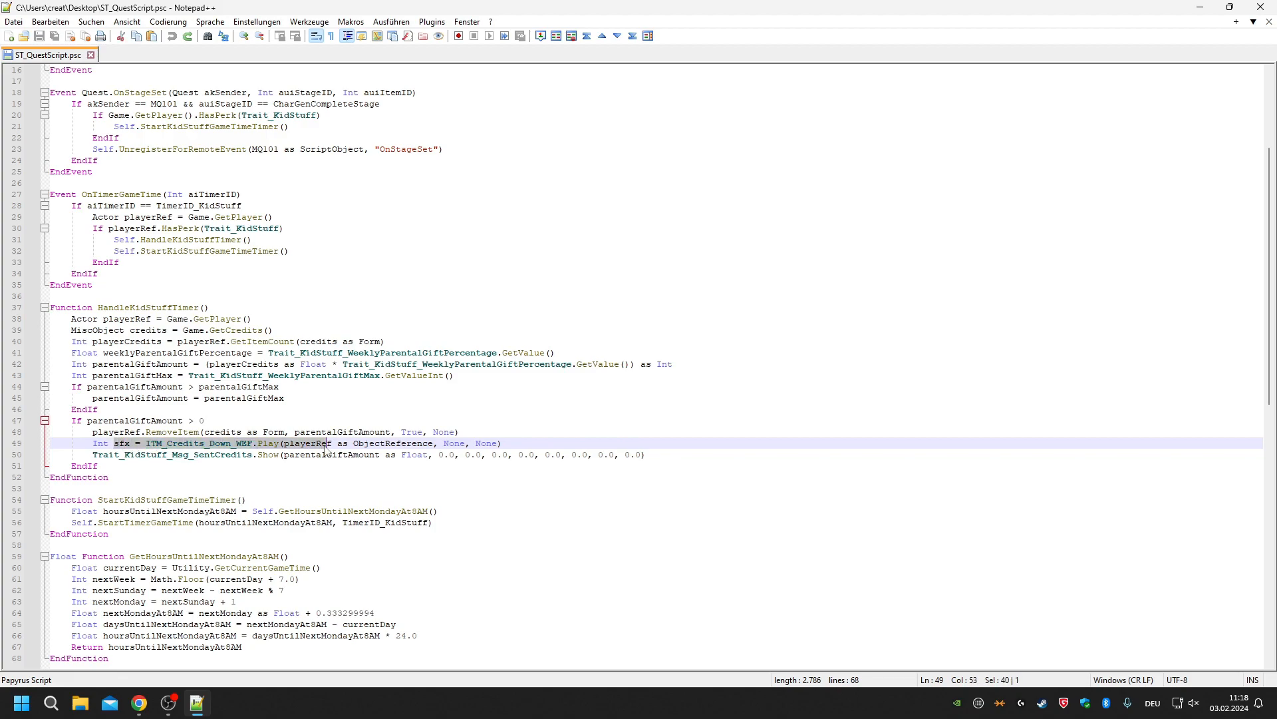
click(172, 455)
drag(171, 455, 366, 458)
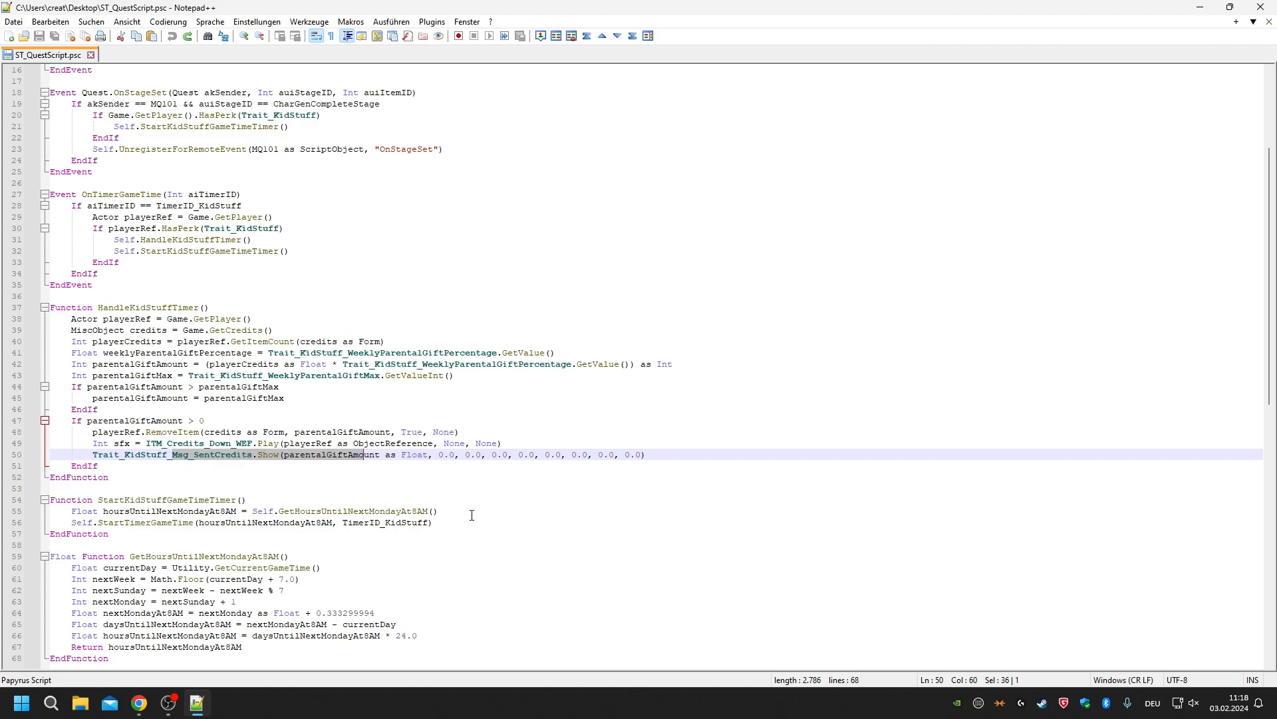
Look back over the script from HandleKidStuffTimer up to the property declarations and the planning comment.
scroll(472, 516, up, 4)
scroll(471, 517, down, 3)
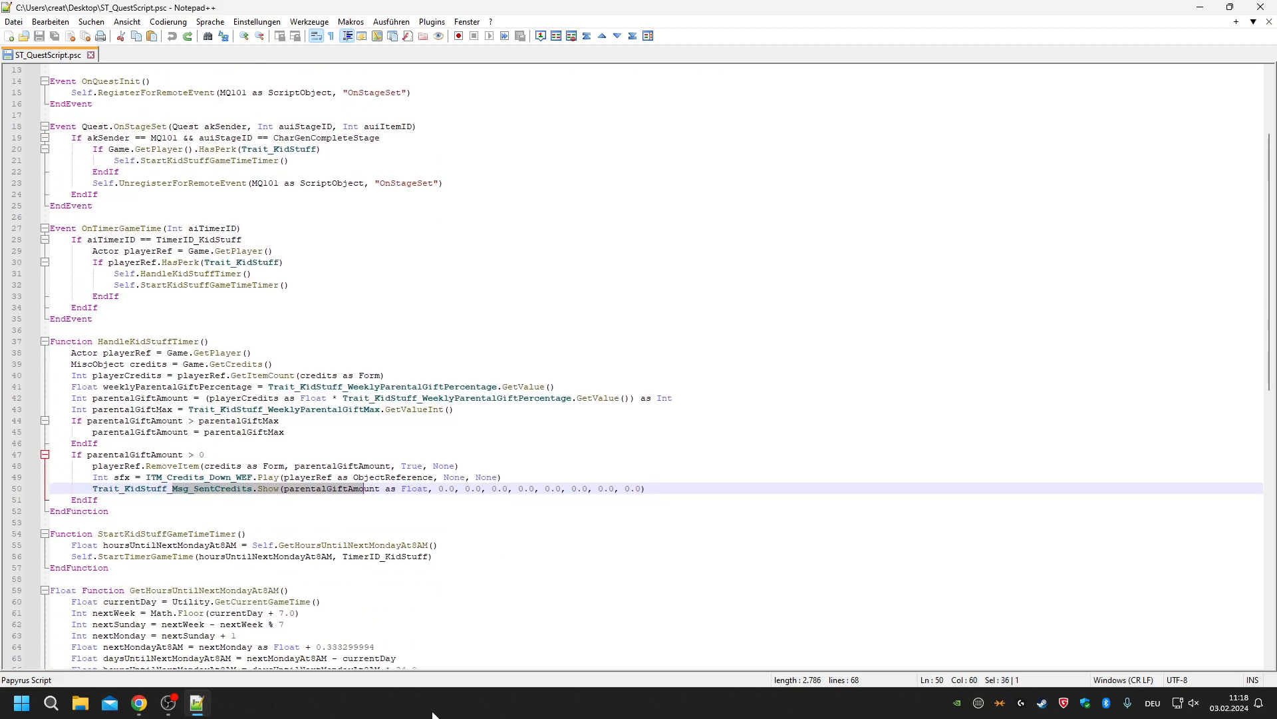
mouse_move(425, 397)
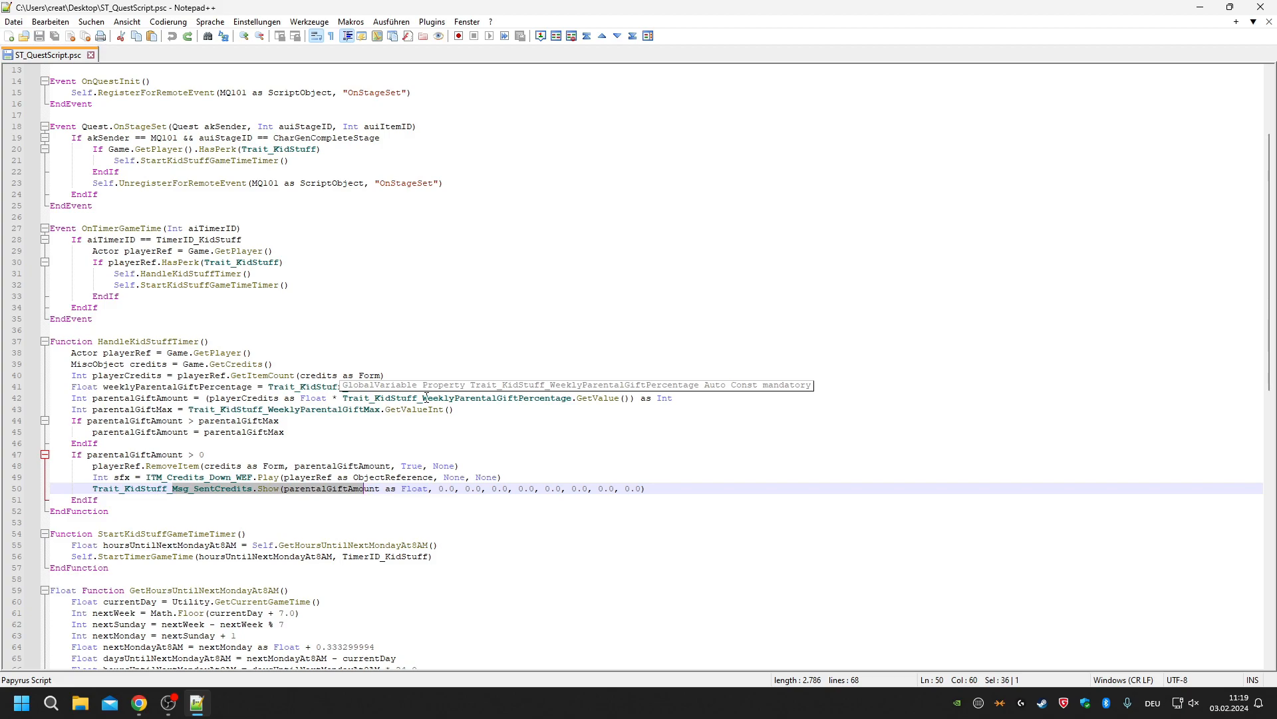
scroll(429, 397, up, 4)
scroll(439, 296, down, 2)
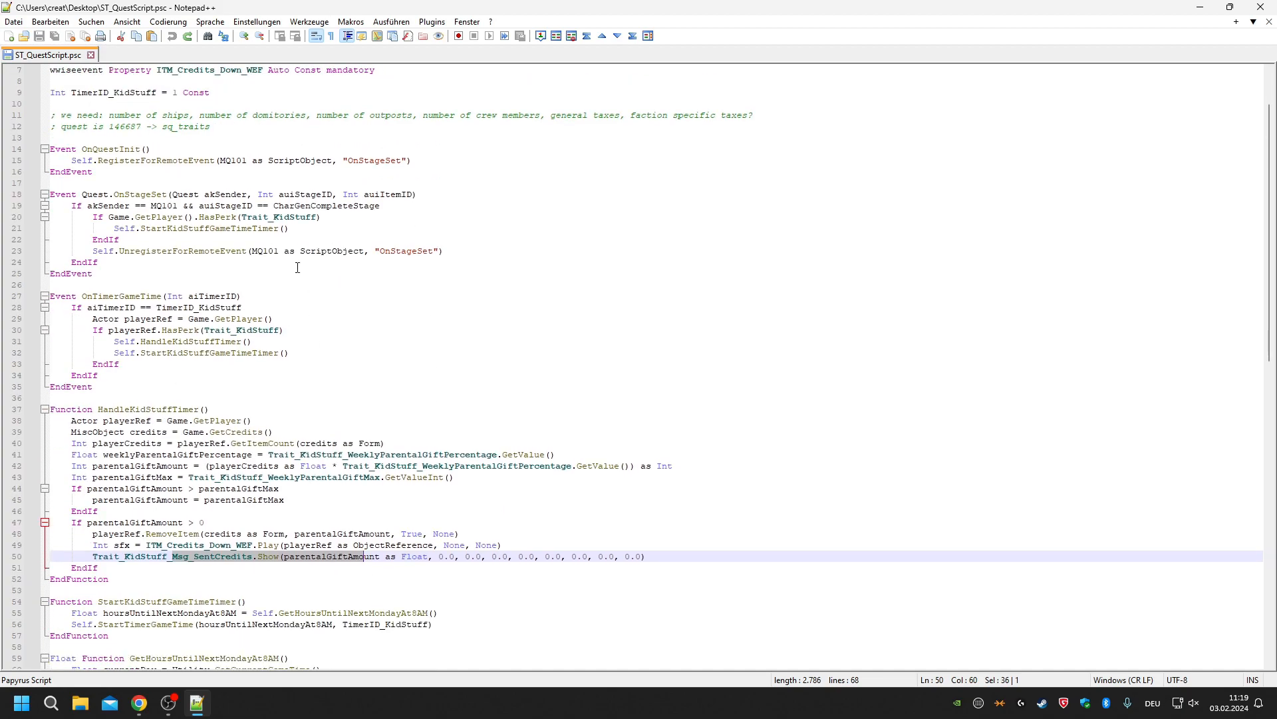
scroll(353, 313, up, 2)
scroll(364, 330, down, 2)
scroll(385, 389, up, 2)
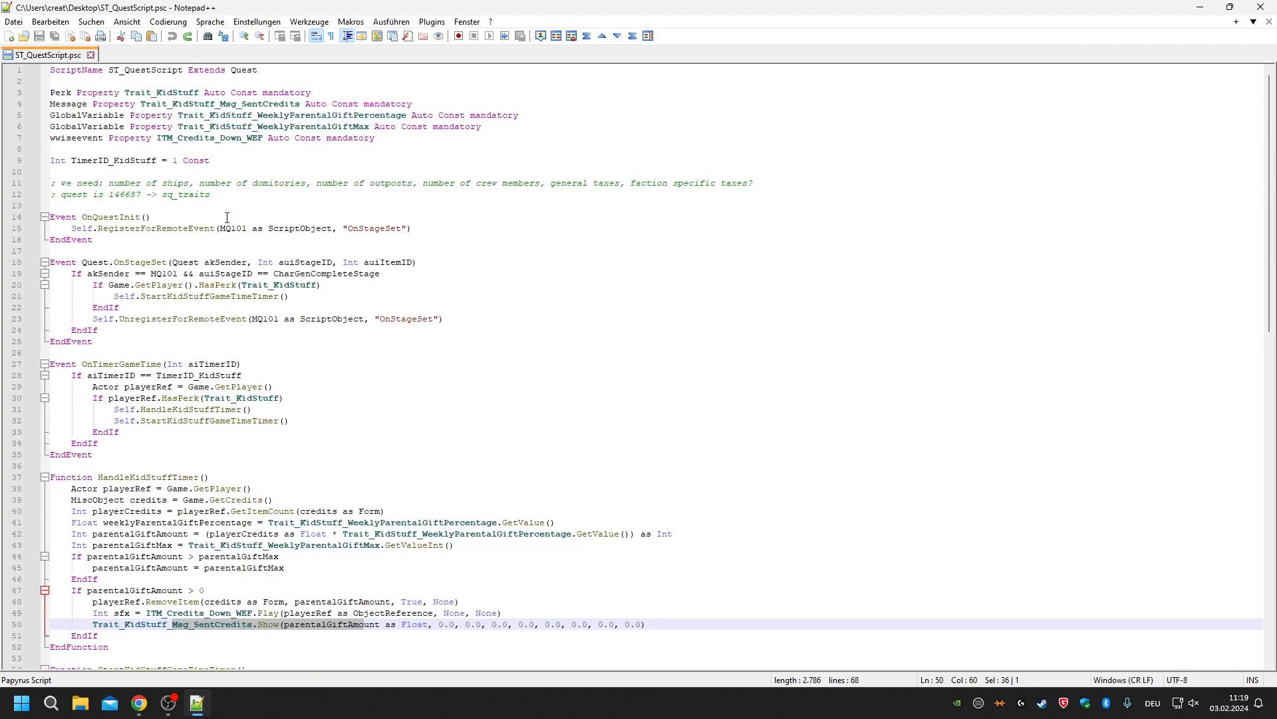
Highlight the planned items in the line 11 comment: dormitories, outposts, crew members, general taxes and faction specific taxes.
double_click(125, 183)
double_click(278, 183)
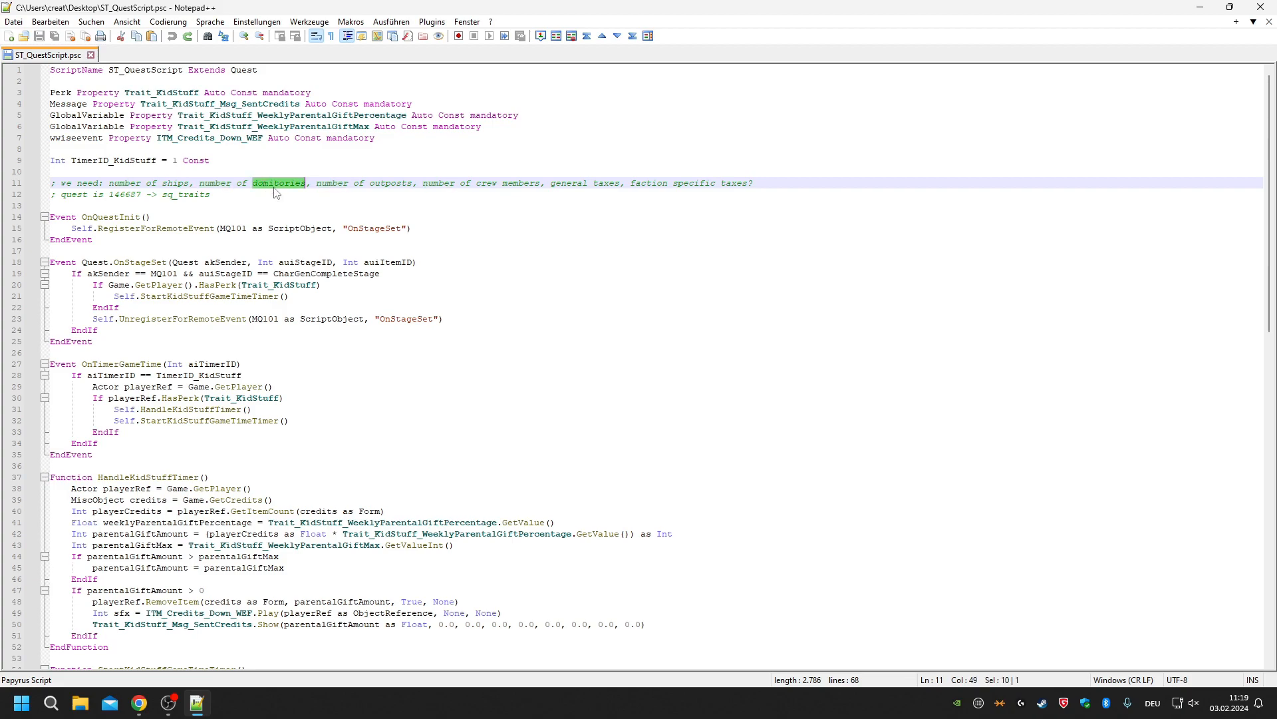
double_click(386, 183)
double_click(486, 183)
click(613, 183)
drag(656, 183, 748, 183)
scroll(667, 304, down, 1)
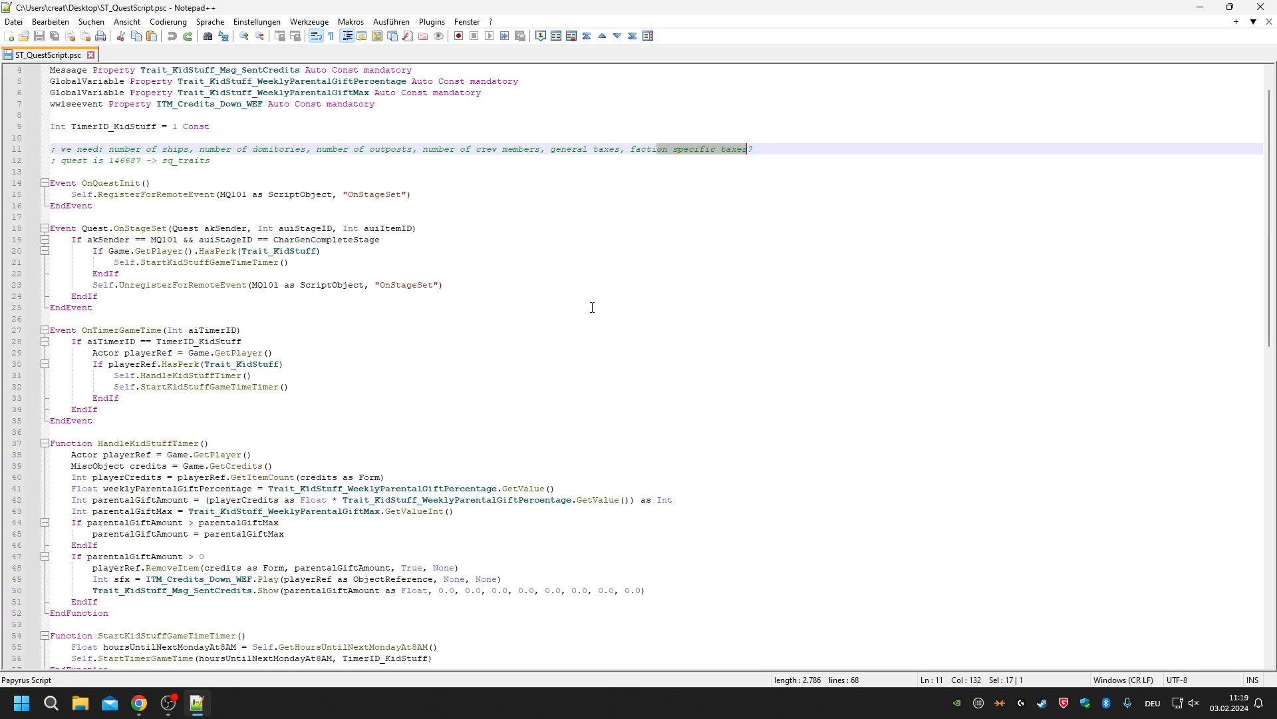
scroll(579, 316, down, 2)
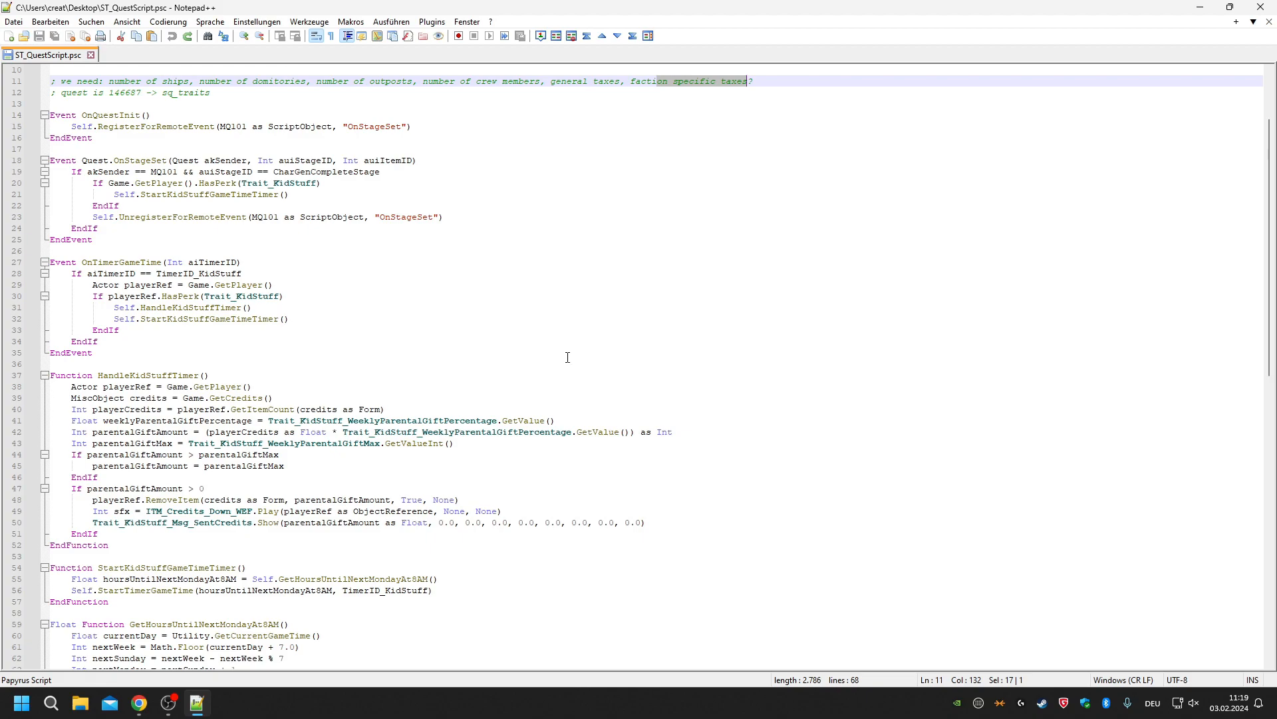
scroll(565, 360, up, 2)
scroll(542, 365, down, 3)
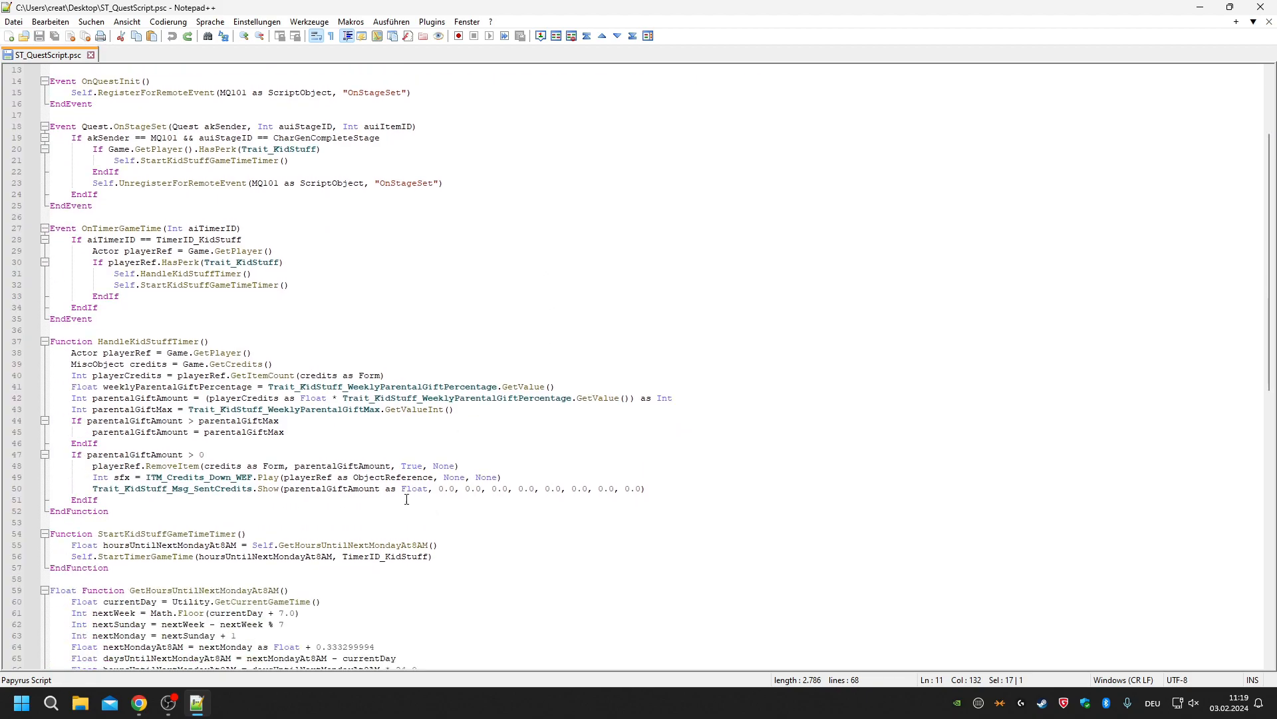
scroll(364, 545, up, 2)
scroll(317, 310, down, 1)
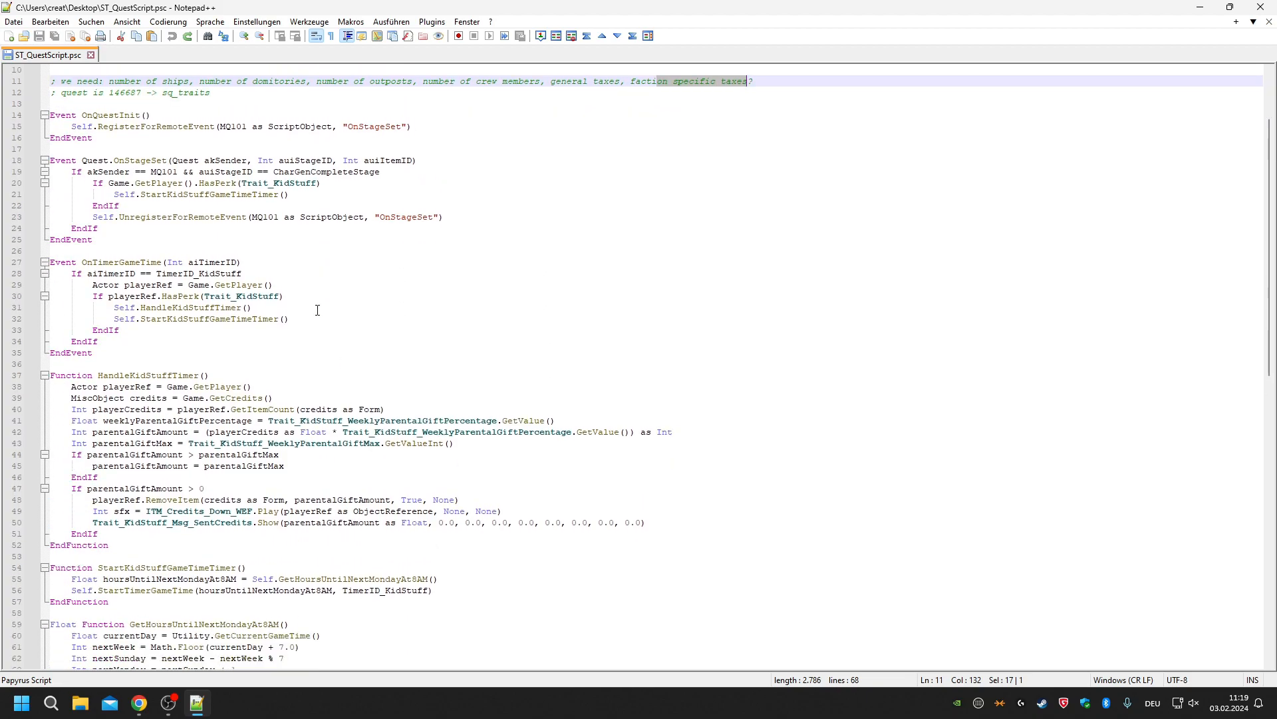
Close ST_QuestScript.psc along with the editor and switch to the OBS window.
key(ctrl+w)
key(alt+F4)
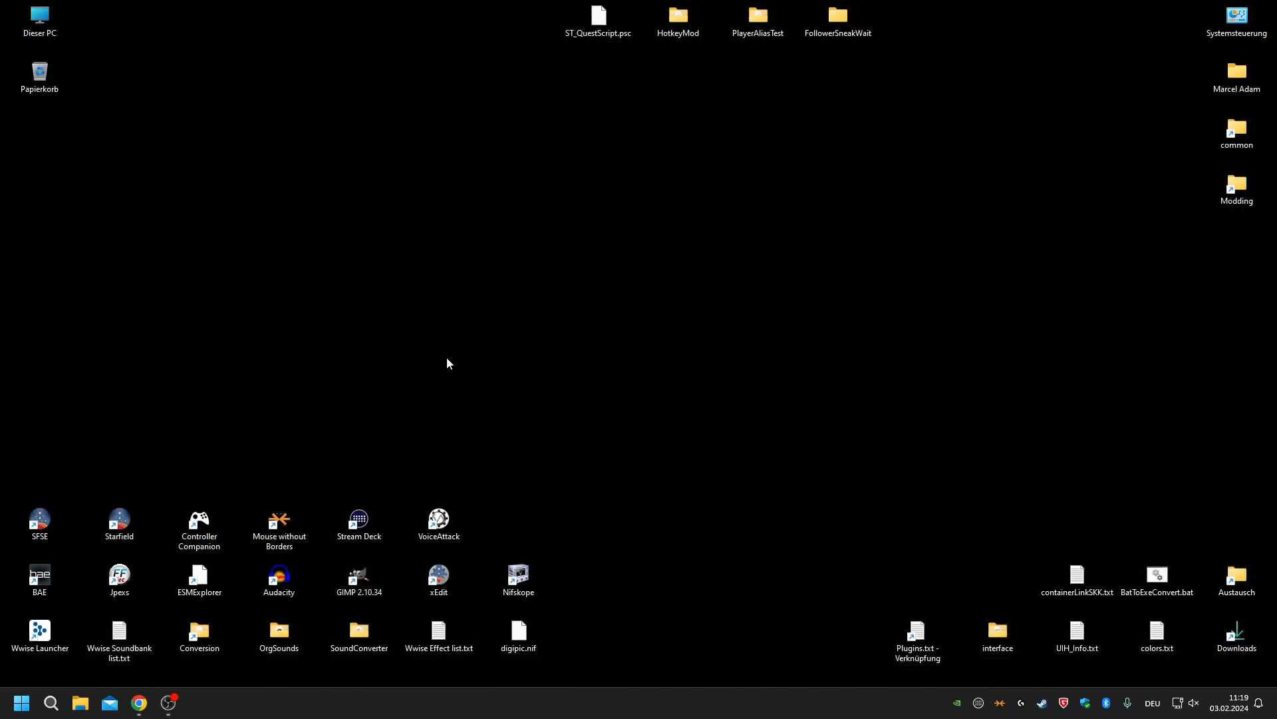
click(139, 702)
click(139, 703)
click(170, 704)
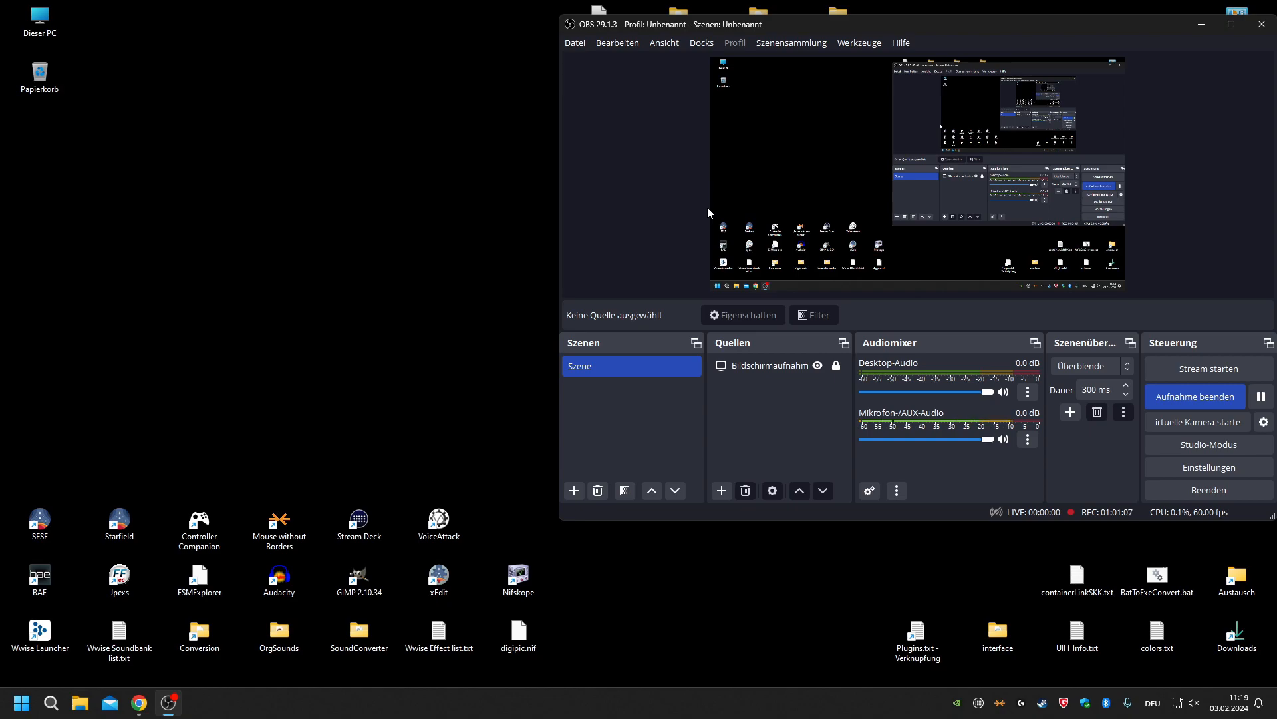